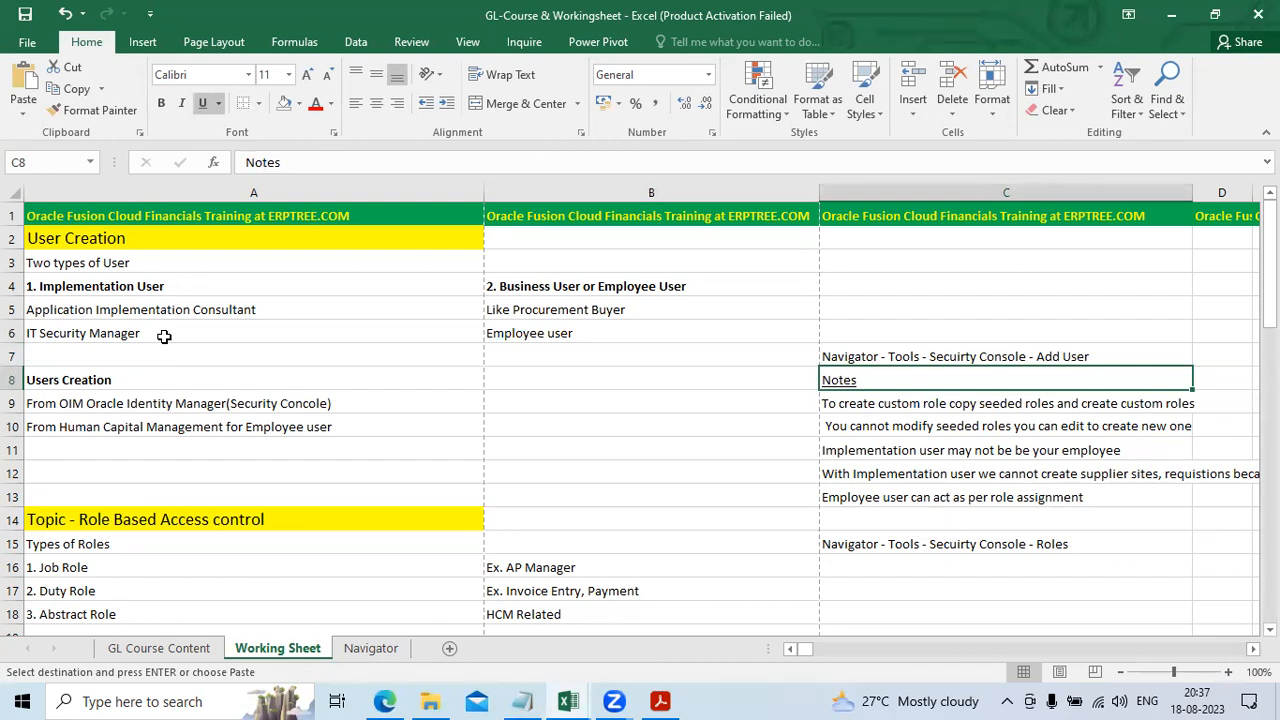
Step: Review the user creation notes in column C, from the Notes heading to the employee user role assignment line
key("Down")
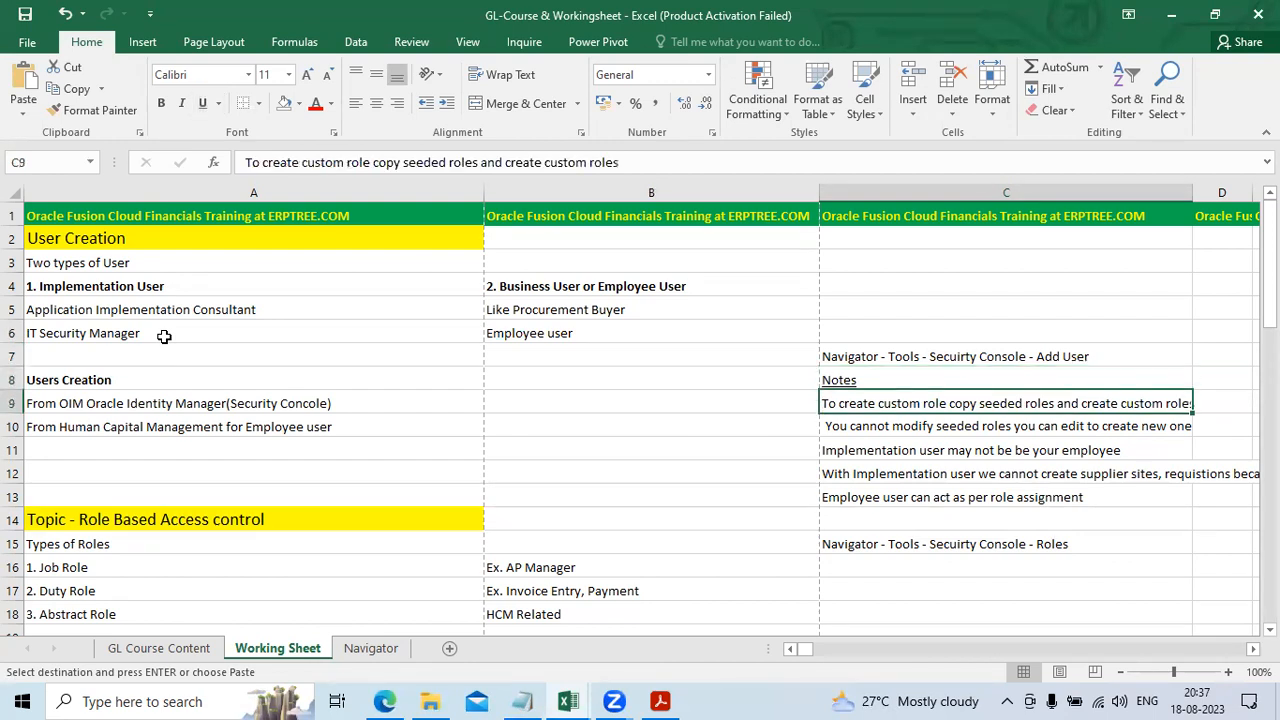
key("Down")
key("Down")
key("Down")
key("Down")
key("Up")
key("Up")
key("Up")
key("Up")
key("Down")
Step: Review the Role Based Access control section, reading the job, duty and abstract role types with their examples in column B
key("Down")
key("Down")
key("Down")
key("Down")
key("Down")
key("Down")
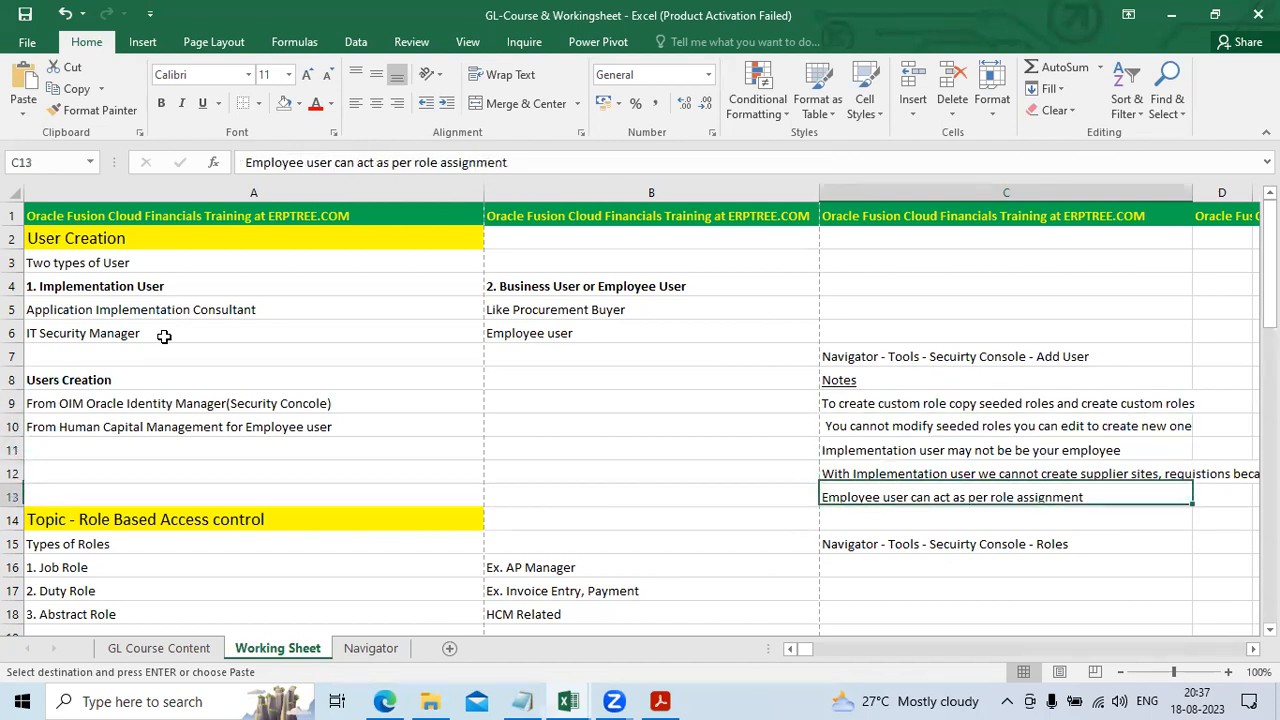
key("Left")
key("Left")
key("Down")
key("Down")
key("Down")
key("Down")
key("Down")
key("Down")
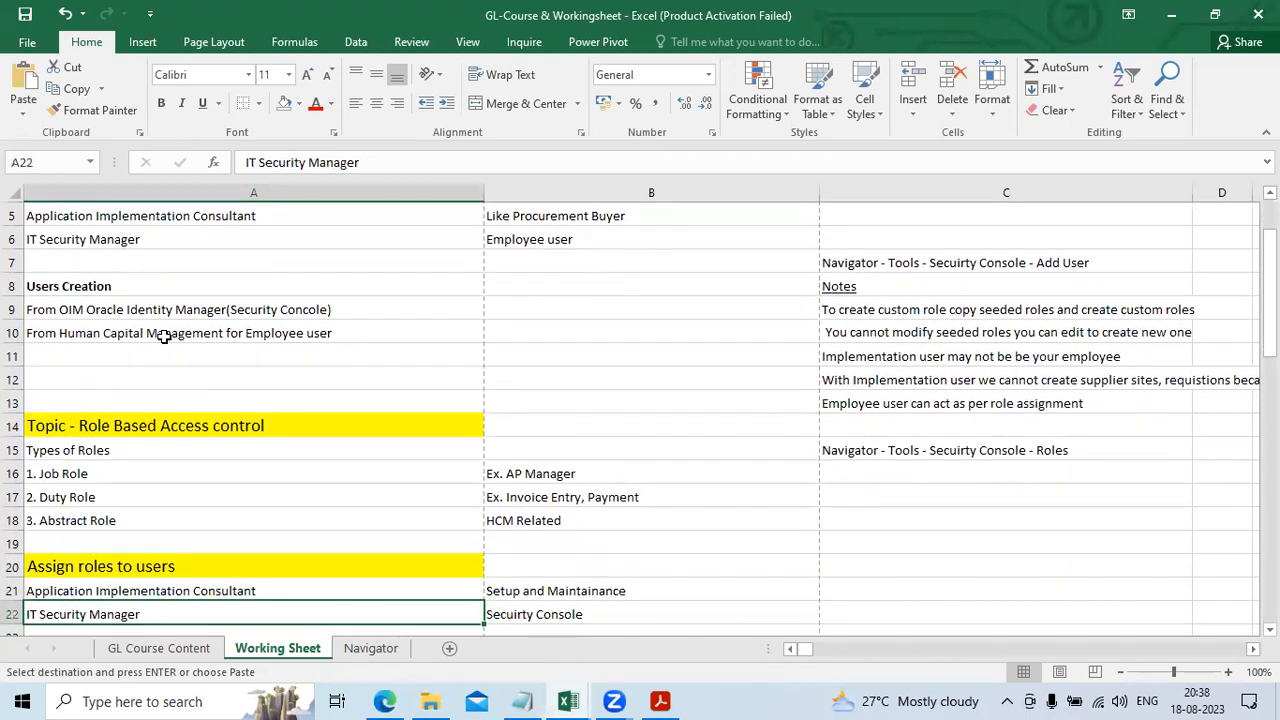
key("Up")
key("Up")
key("Up")
key("Up")
key("Up")
key("Down")
key("Up")
key("Up")
key("Right")
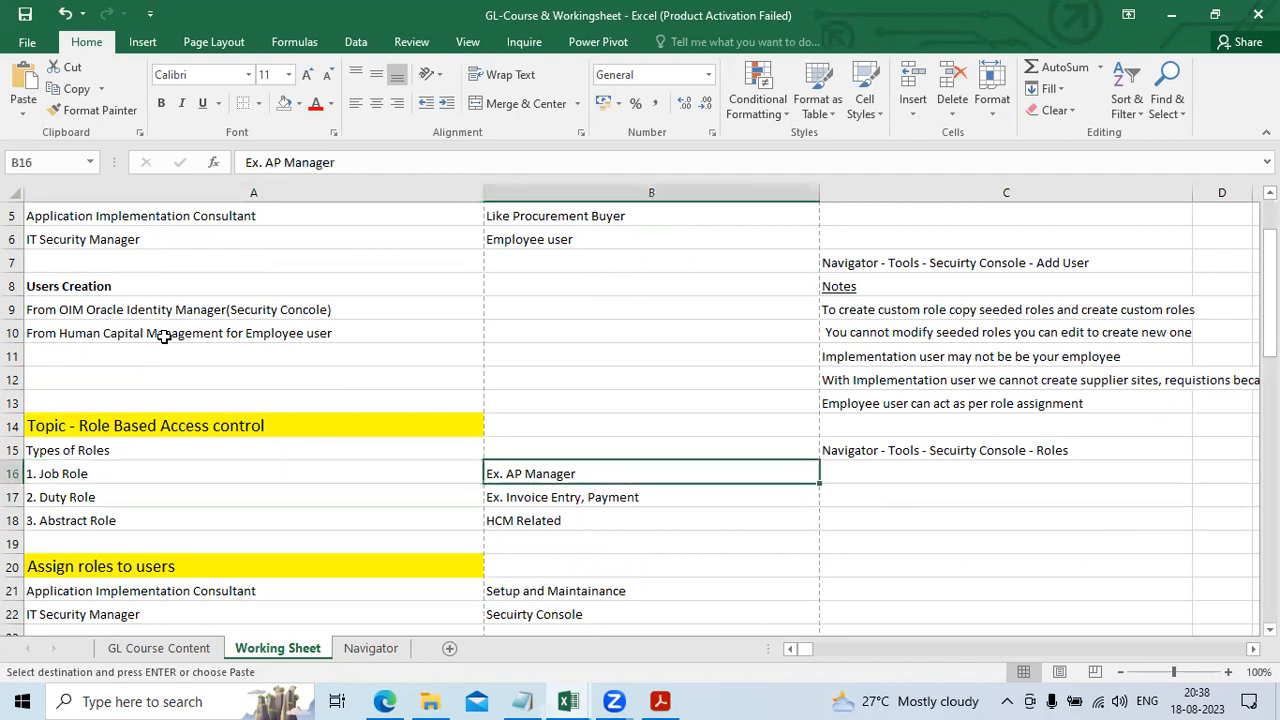
key("Down")
key("Down")
key("Down")
key("Down")
key("Down")
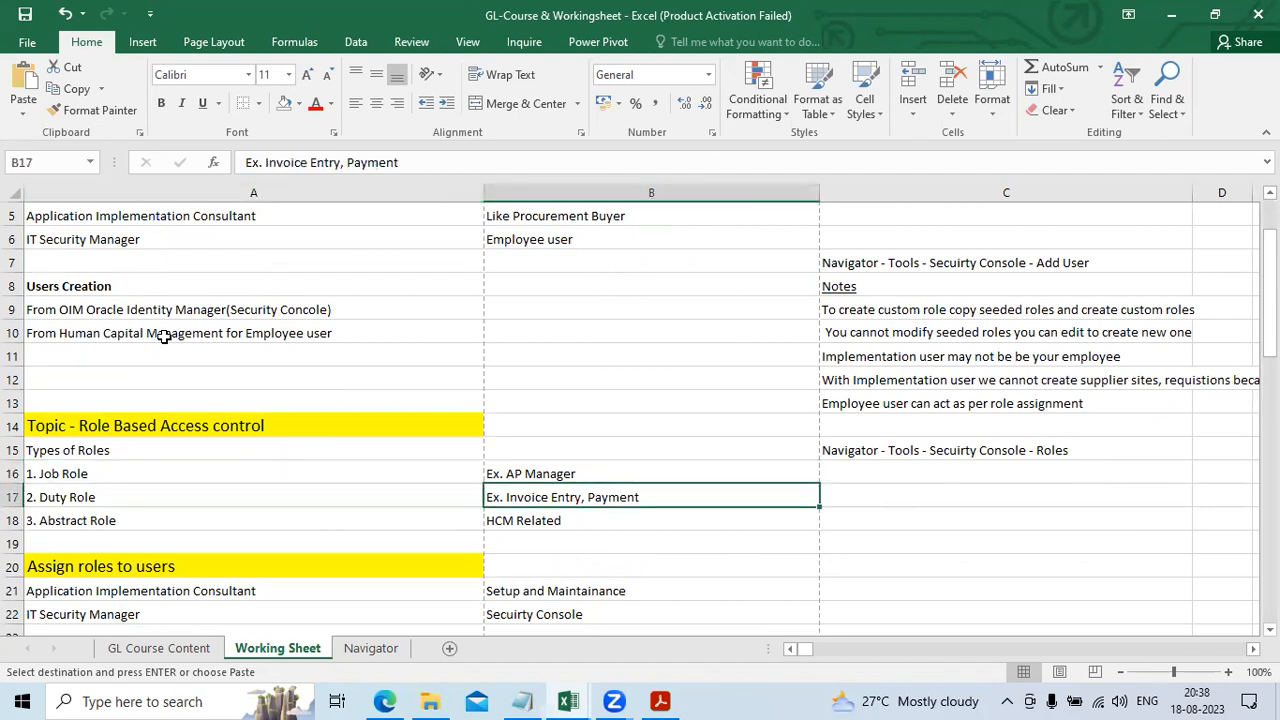
key("Down")
key("Down")
key("Down")
key("Down")
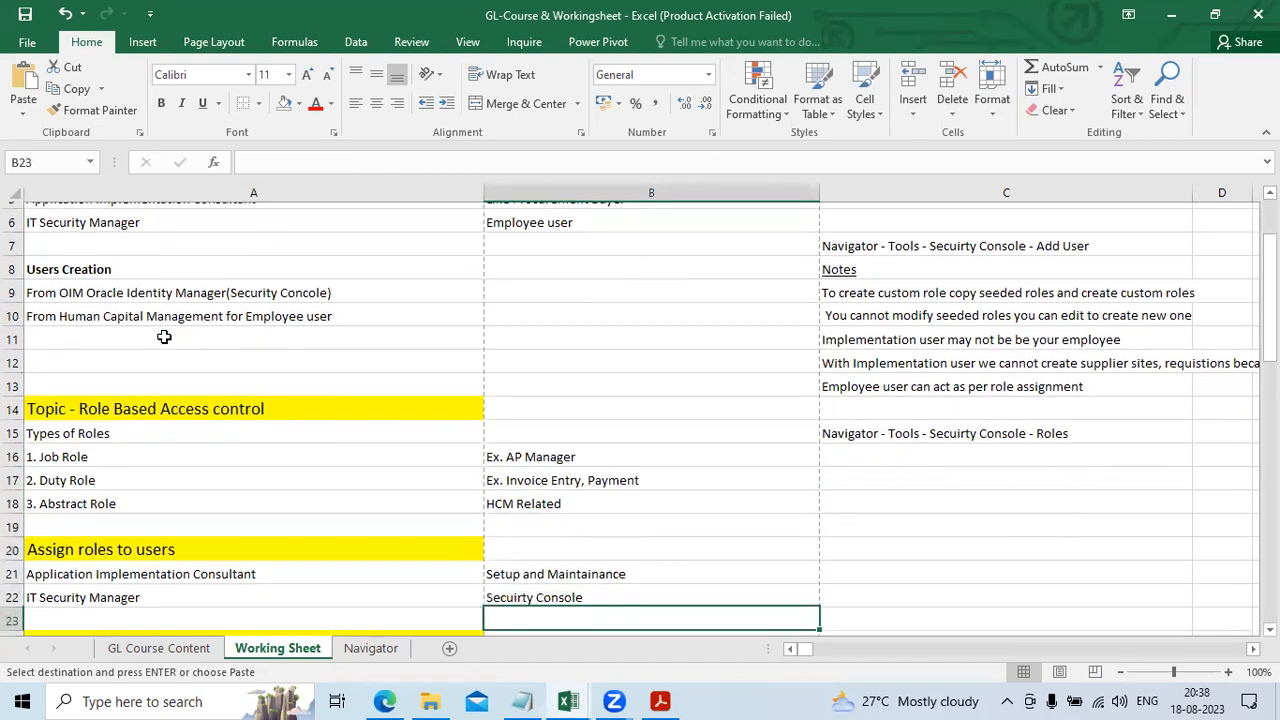
Step: Examine the Assign roles to users section, matching Application Implementation Consultant and IT Security Manager with their work areas in column B
key("Up")
key("Up")
key("Up")
key("Up")
key("Up")
key("Left")
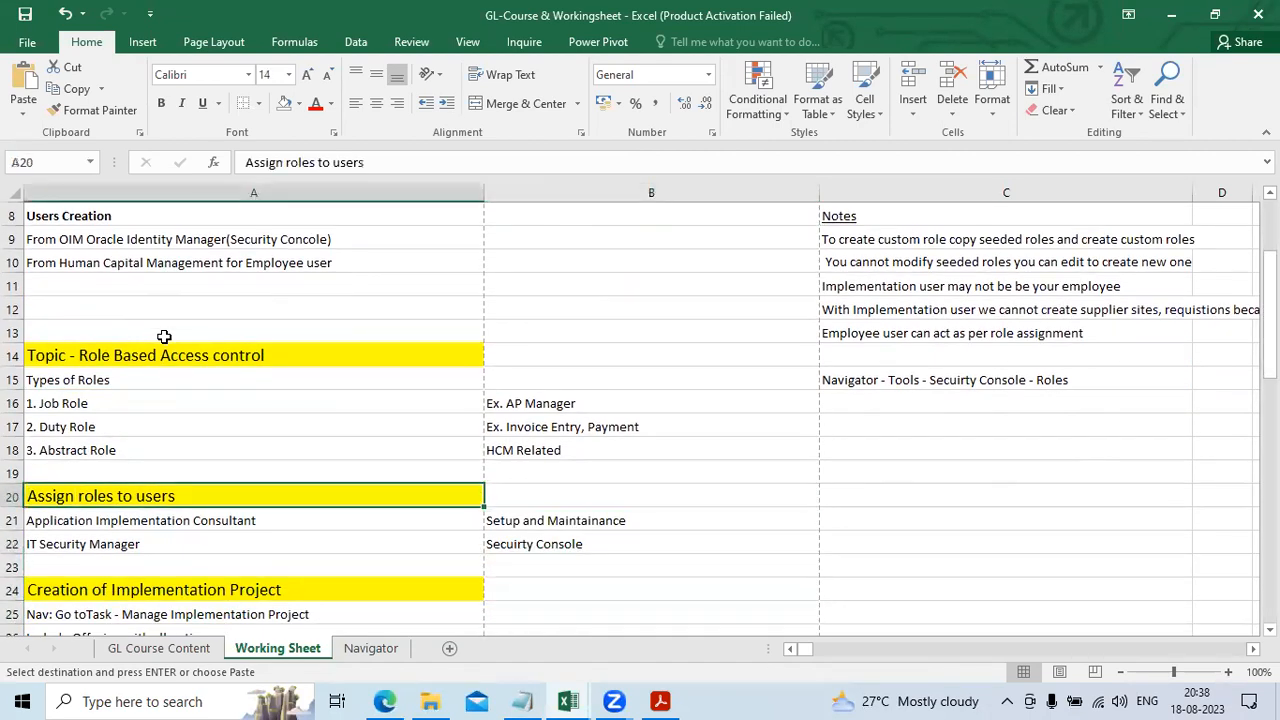
key("Down")
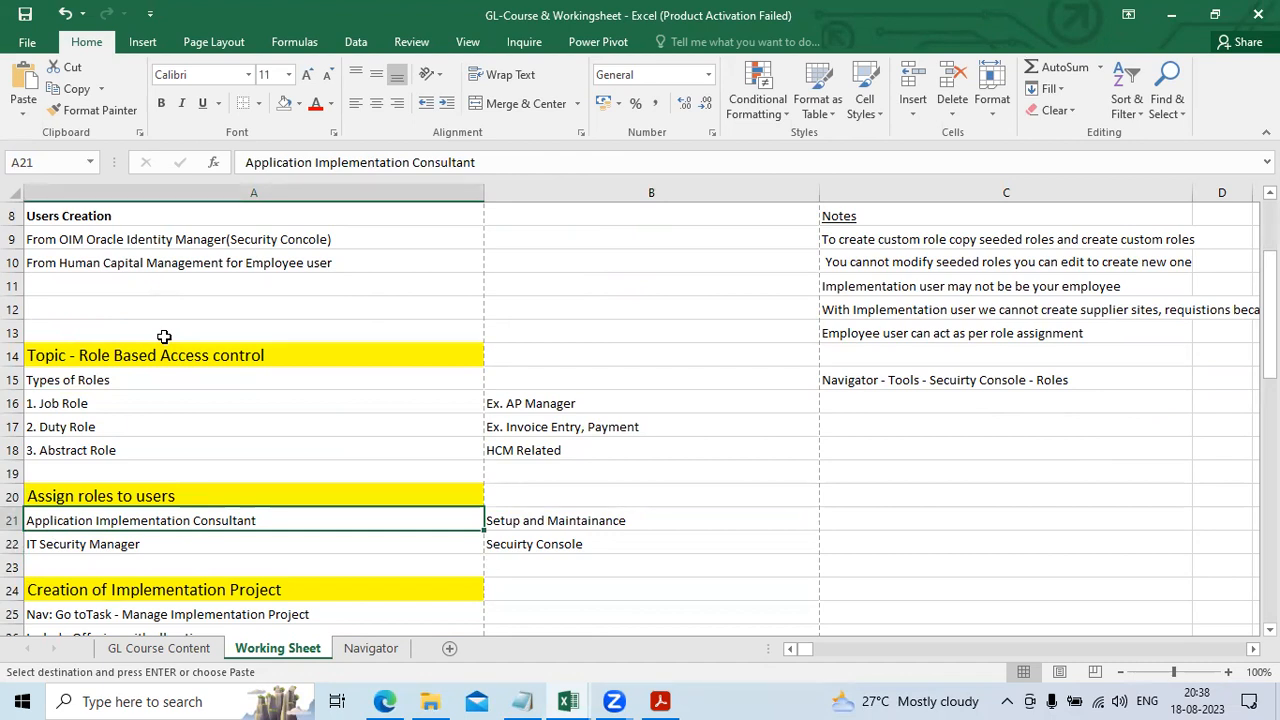
key("Down")
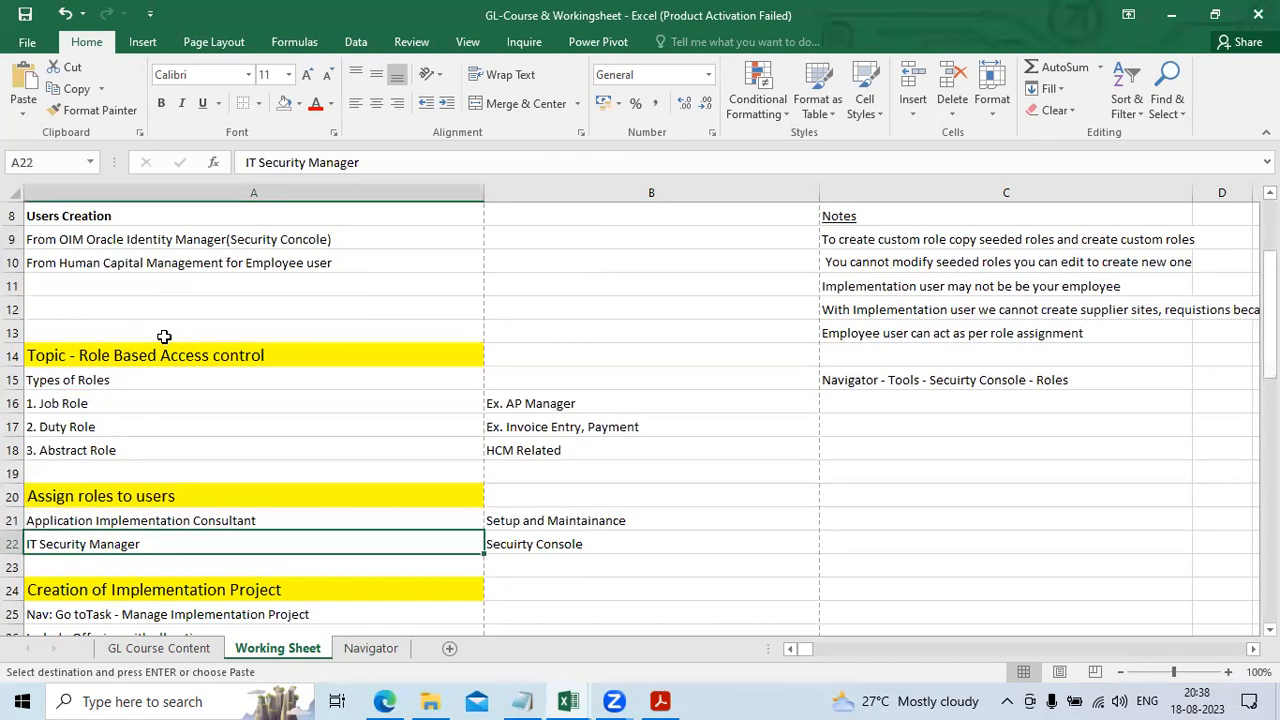
key("Right")
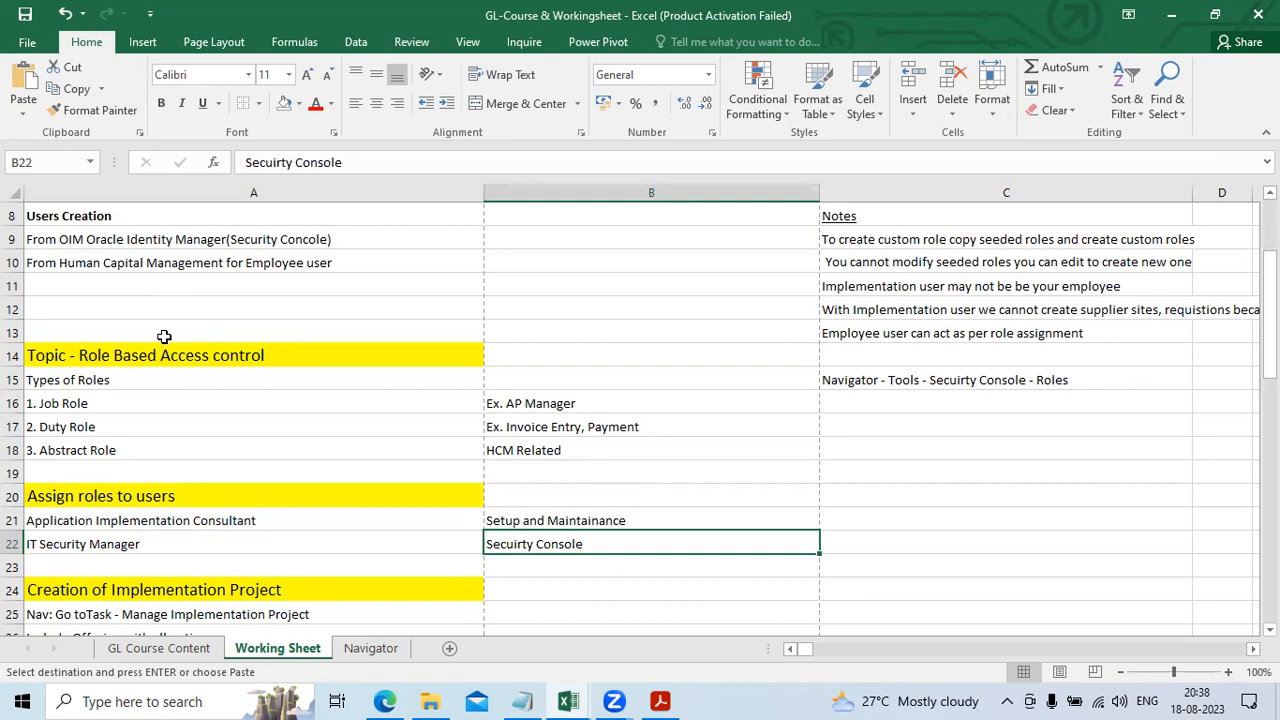
key("Up")
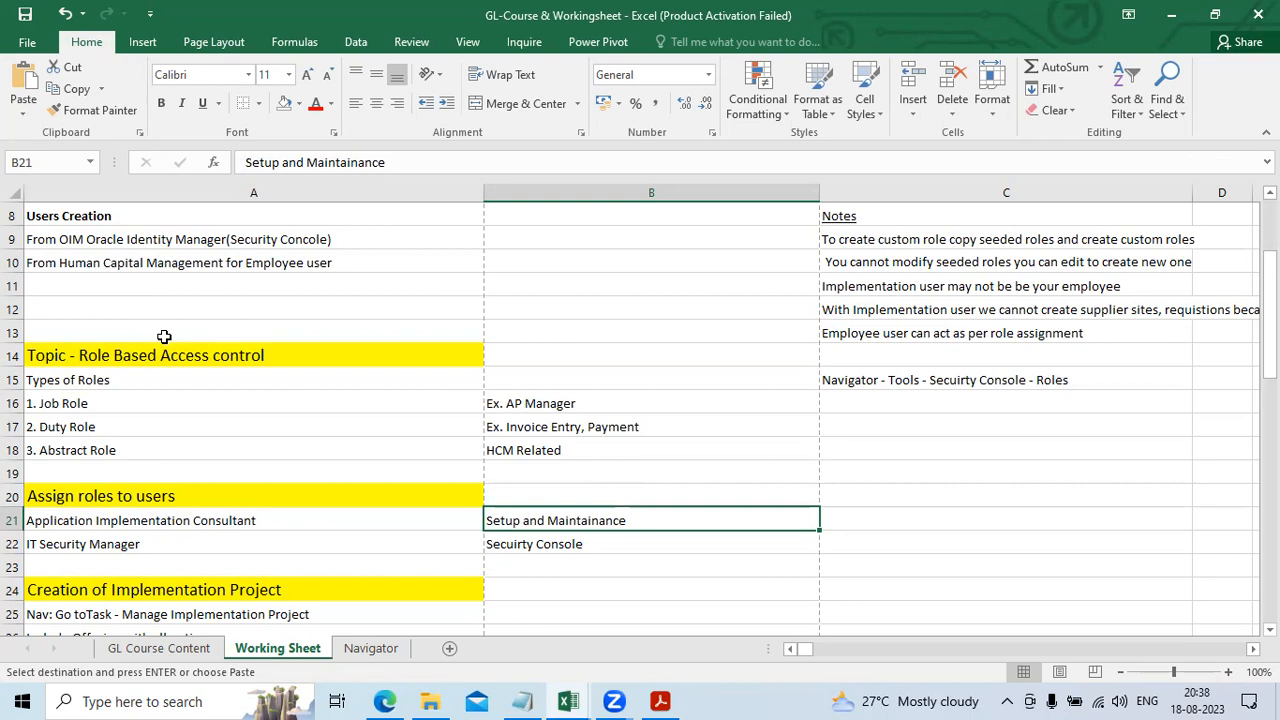
key("Down")
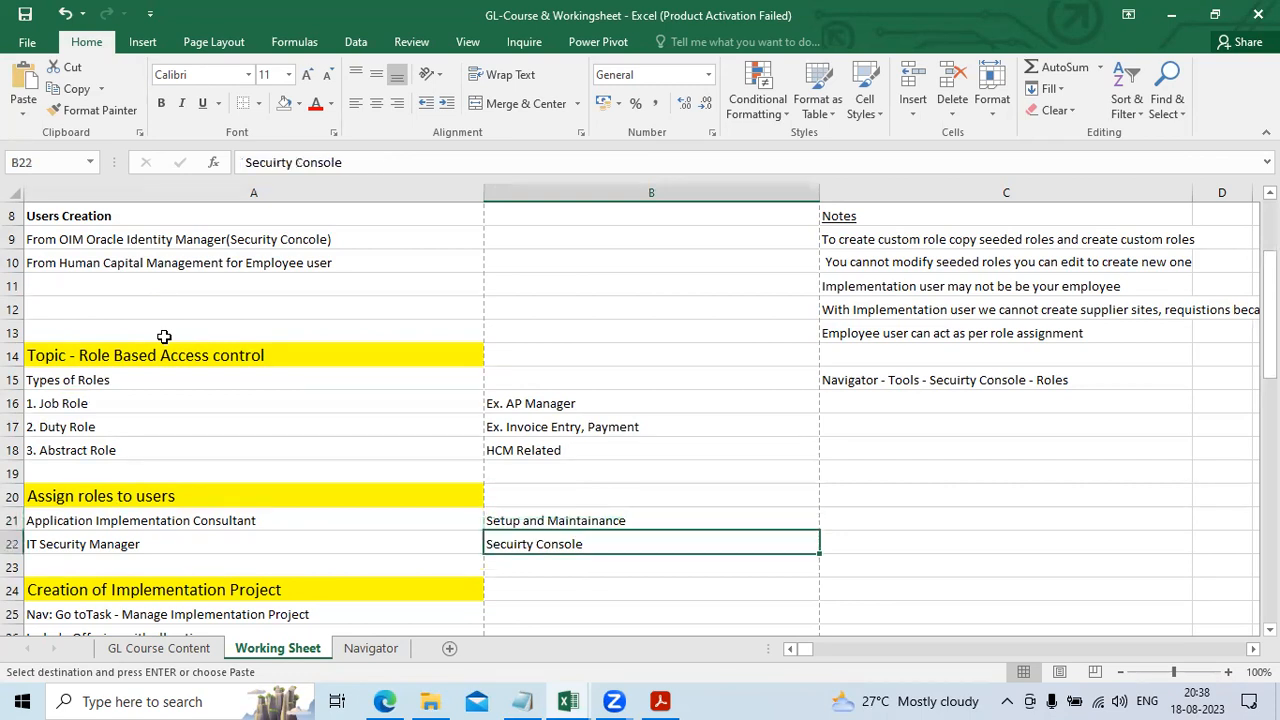
key("Left")
key("Down")
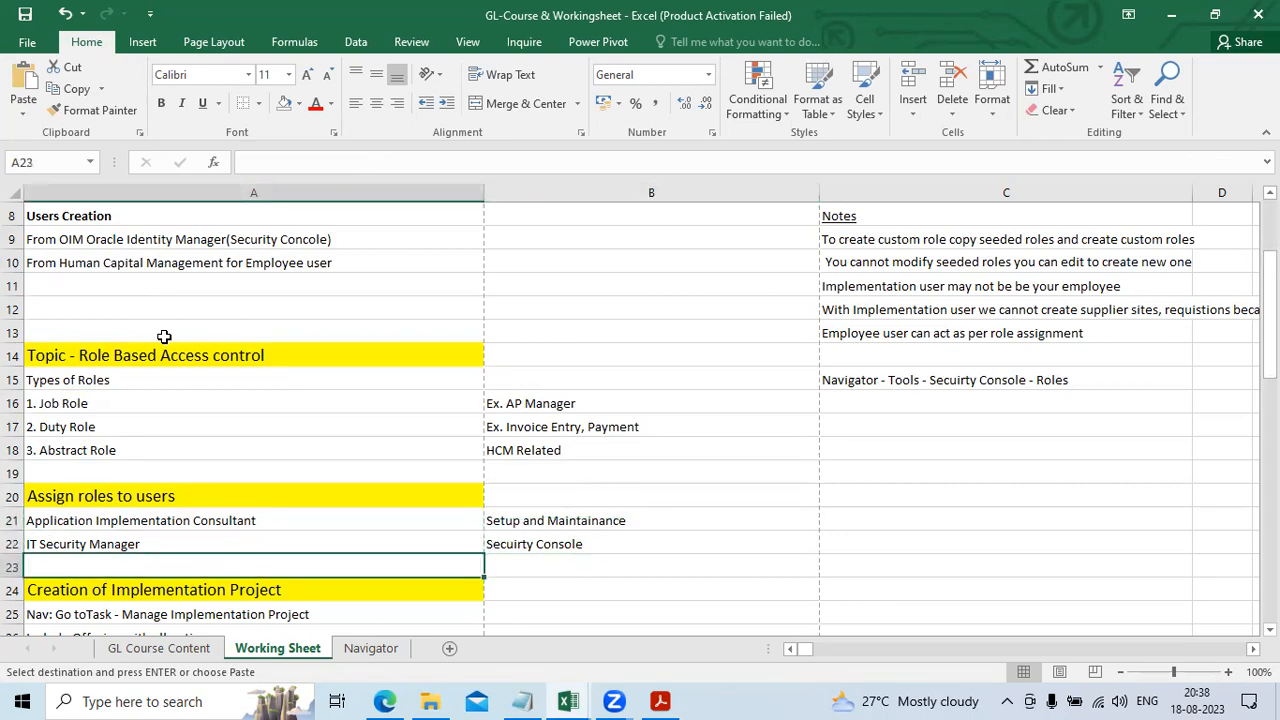
key("Up")
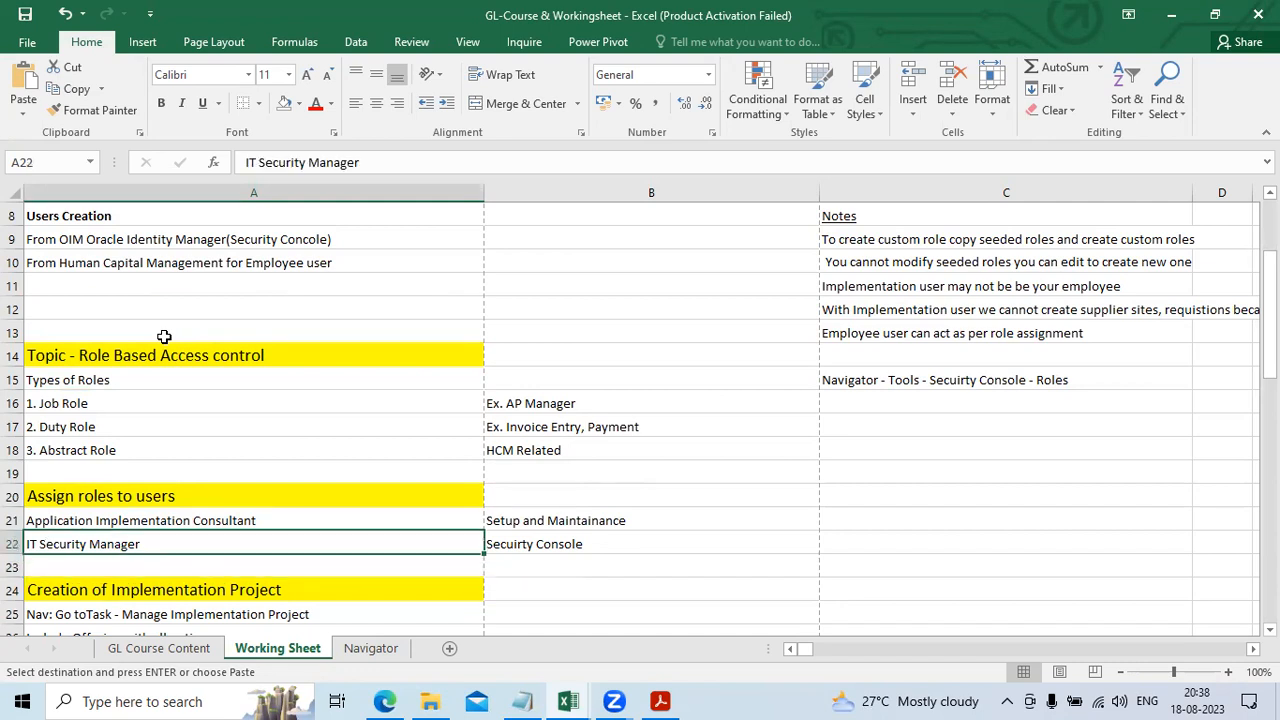
key("Right")
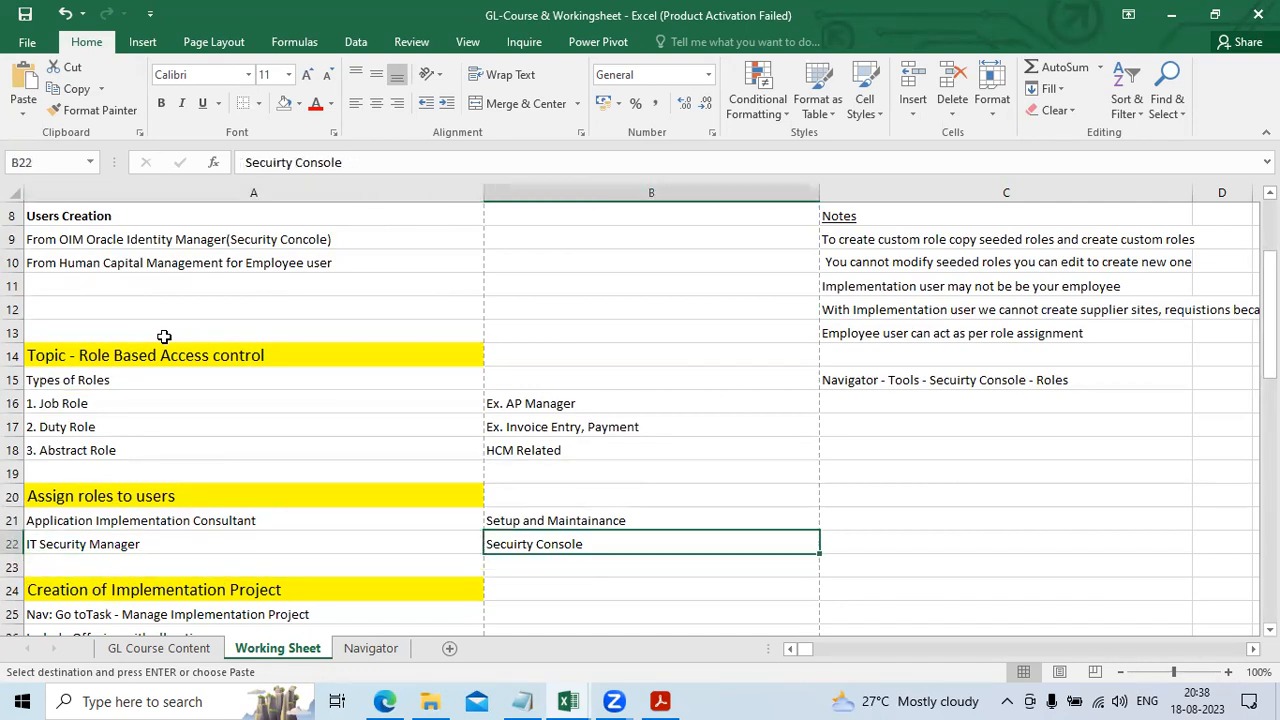
Step: Read through the Creation of Implementation Project section, from the navigation path to the task list line
key("Down")
key("Down")
key("Down")
key("Up")
key("Up")
key("Up")
key("Down")
key("Down")
key("Down")
key("Down")
key("Down")
key("Down")
key("Down")
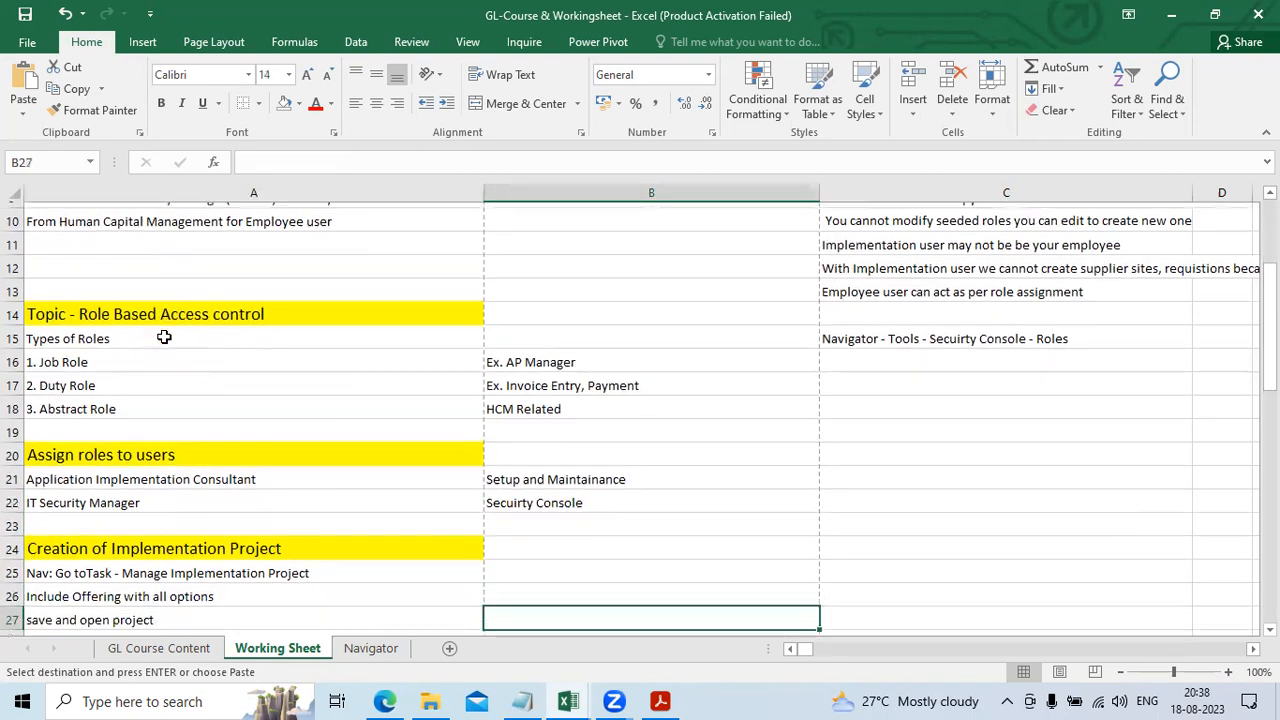
key("Down")
key("Left")
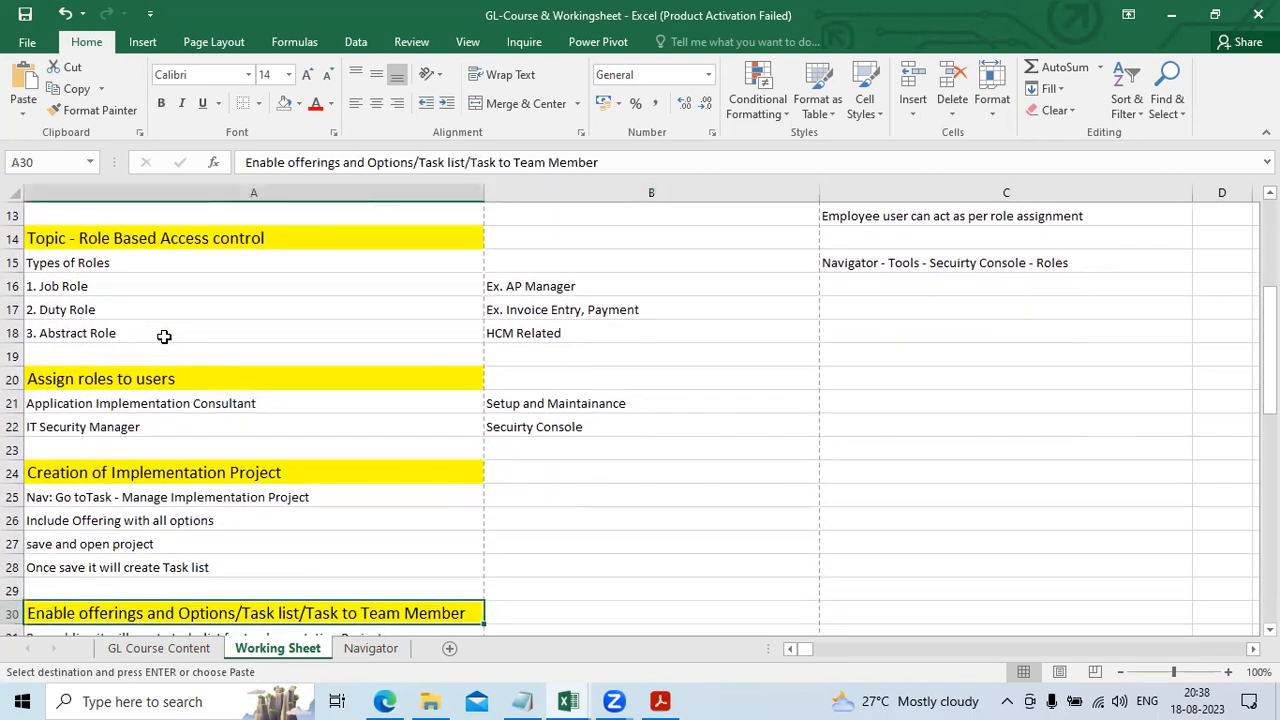
key("Up")
key("Up")
key("Up")
key("Up")
key("Up")
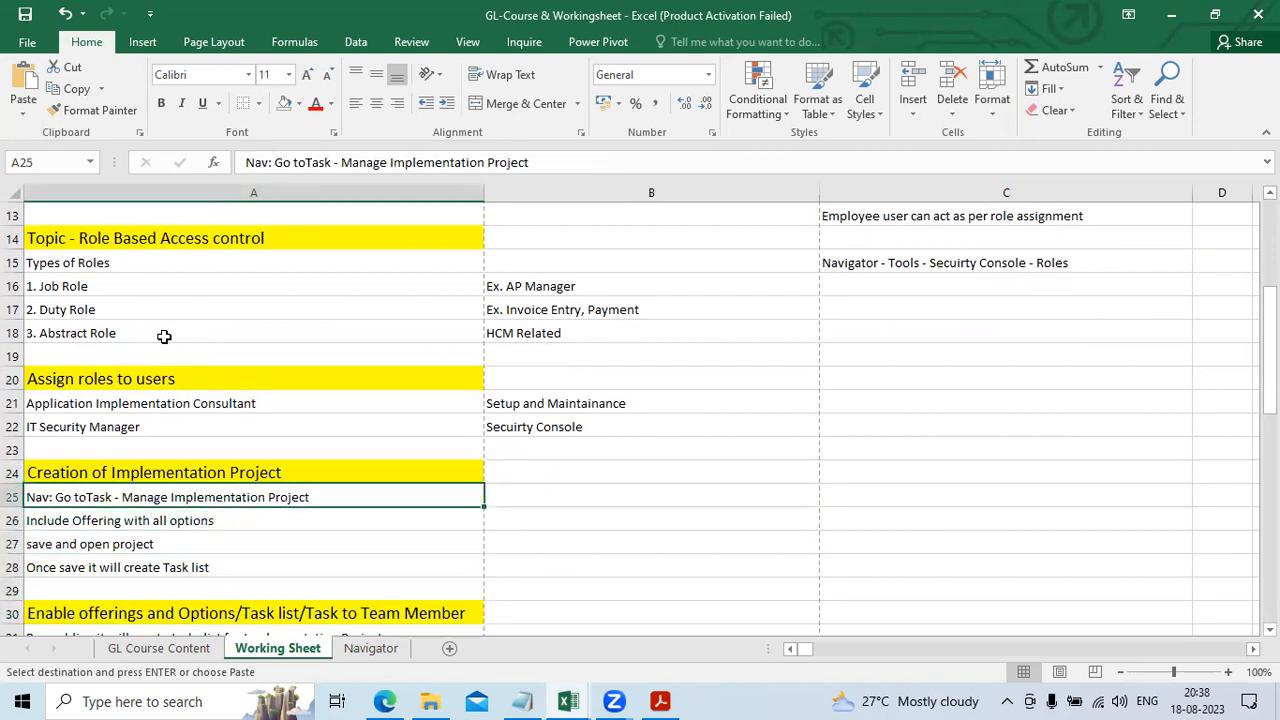
key("Down")
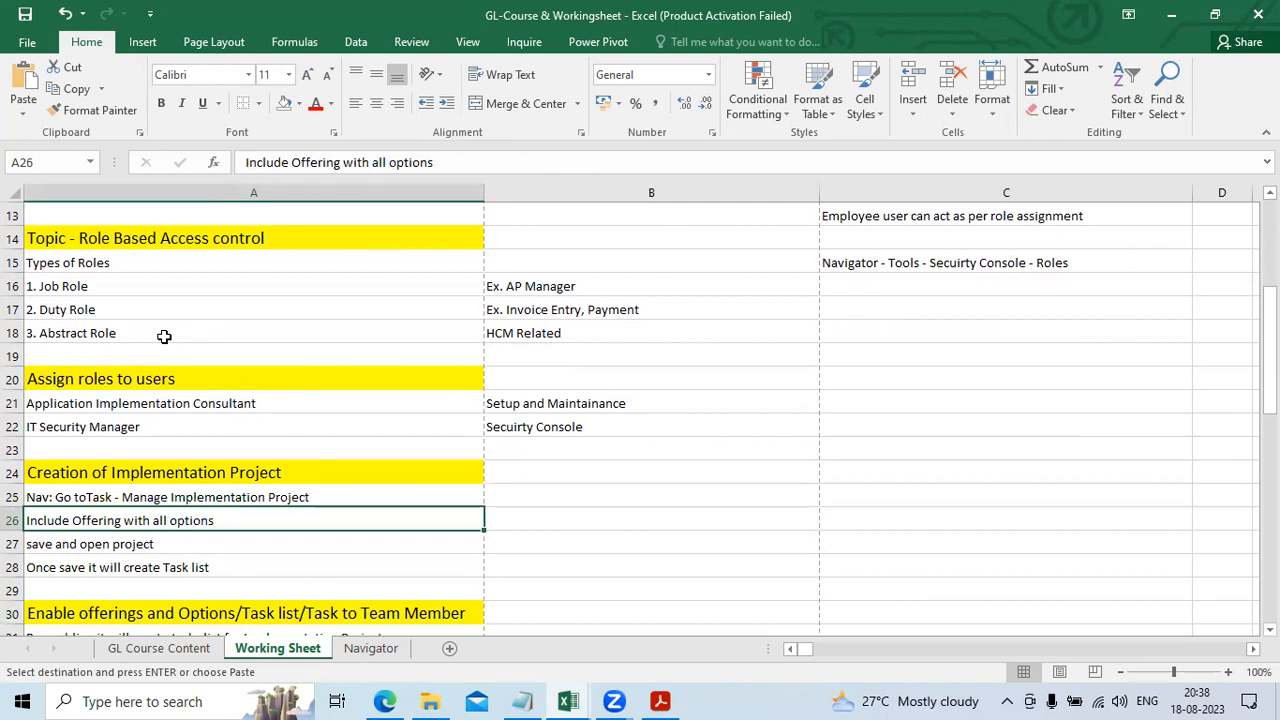
key("Up")
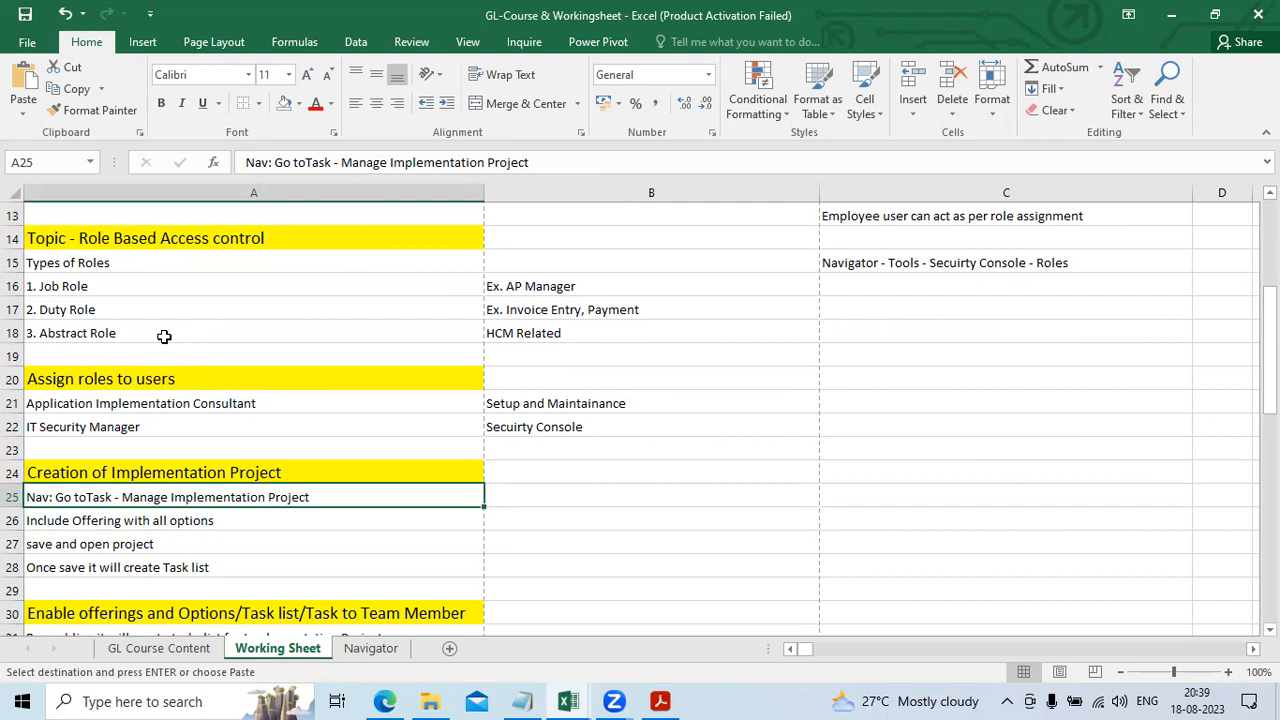
key("Down")
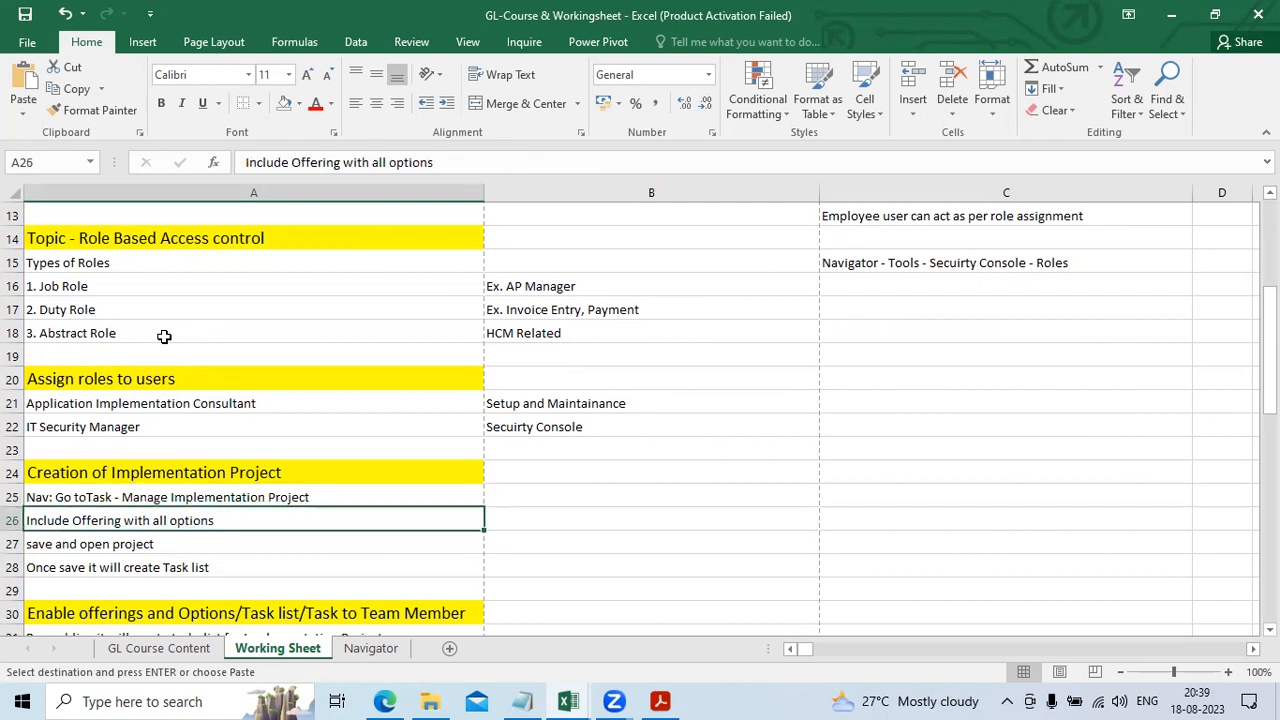
key("Down")
key("Down")
key("Down")
key("Down")
key("Down")
key("Down")
key("Down")
key("Down")
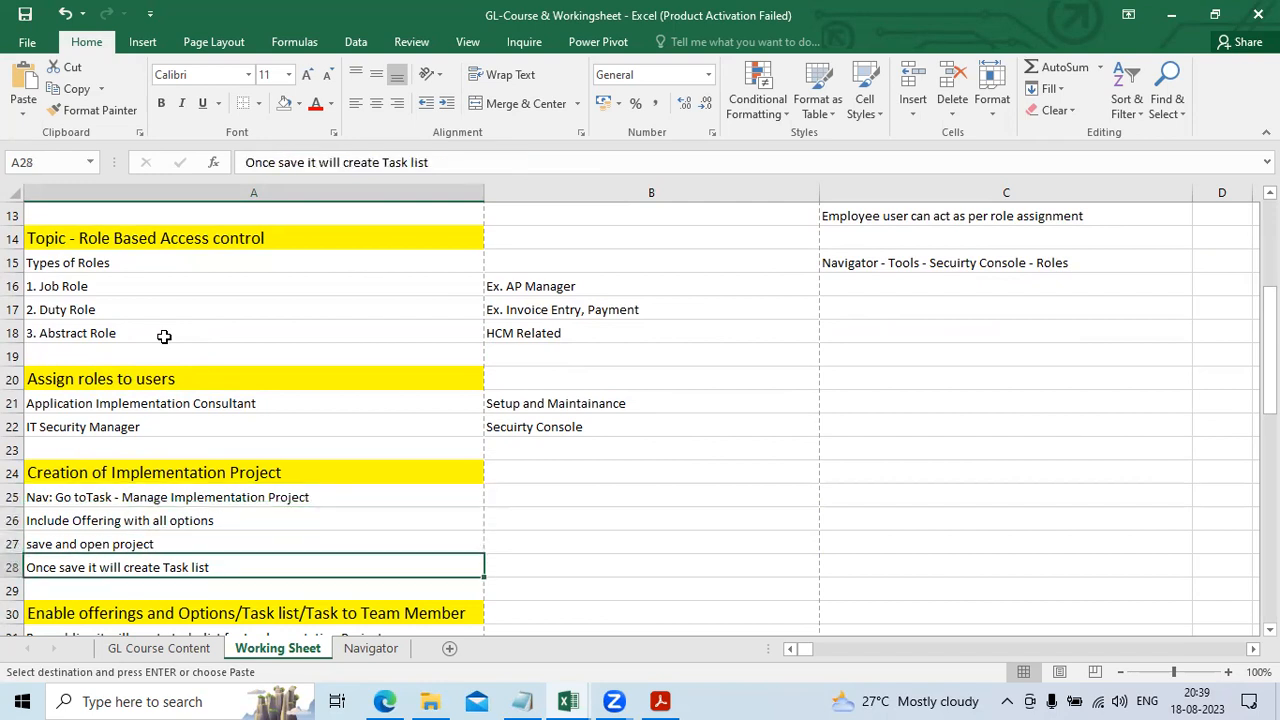
Step: Examine the introduction of the Enable offerings and Options section, down to the Offerings heading
scroll(164, 336, "down", 2)
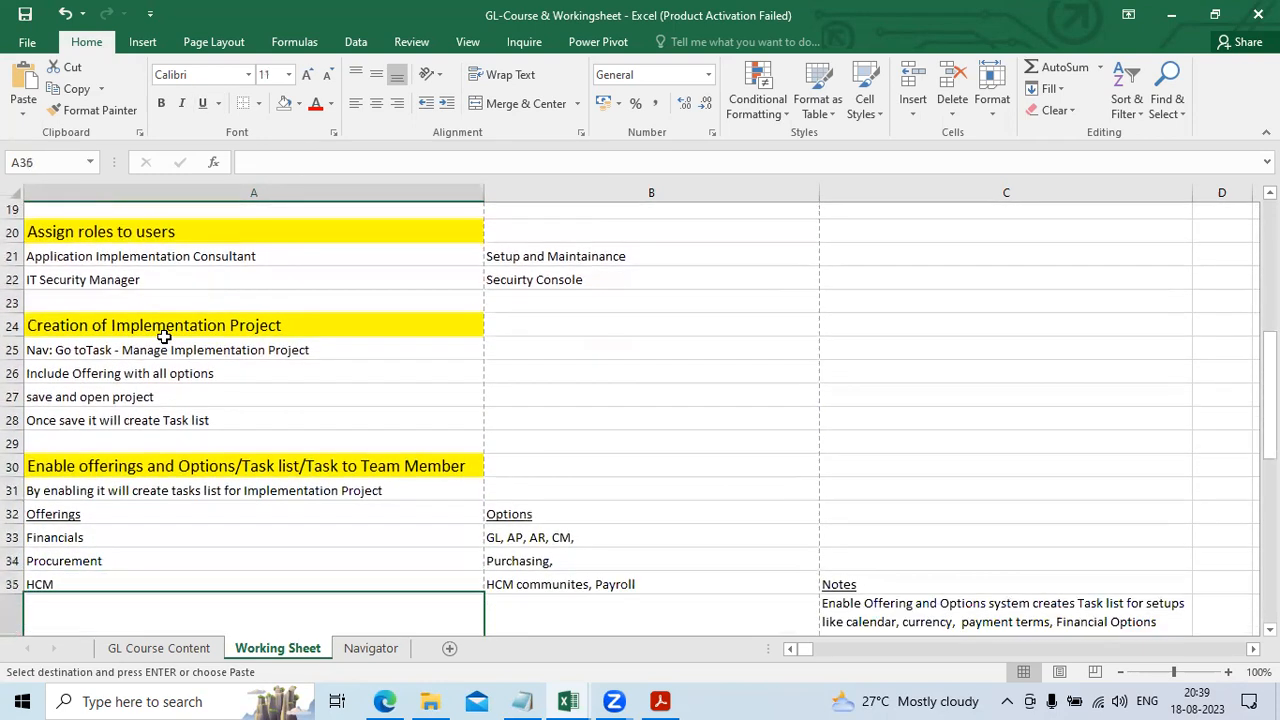
key("Down")
key("Up")
key("Up")
key("Up")
key("Up")
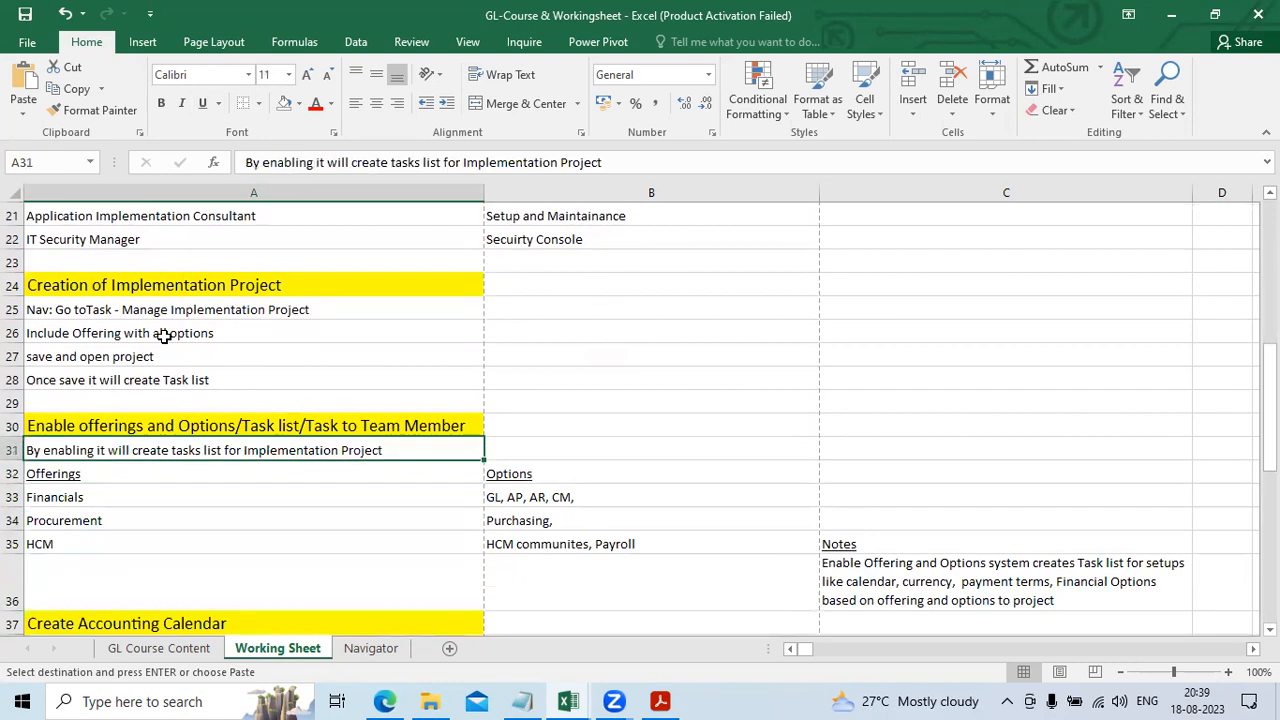
key("Up")
key("Up")
key("Up")
key("Up")
key("Up")
key("Up")
key("Up")
key("Down")
key("Down")
key("Down")
key("Down")
key("Down")
key("Down")
key("Down")
key("Down")
key("Down")
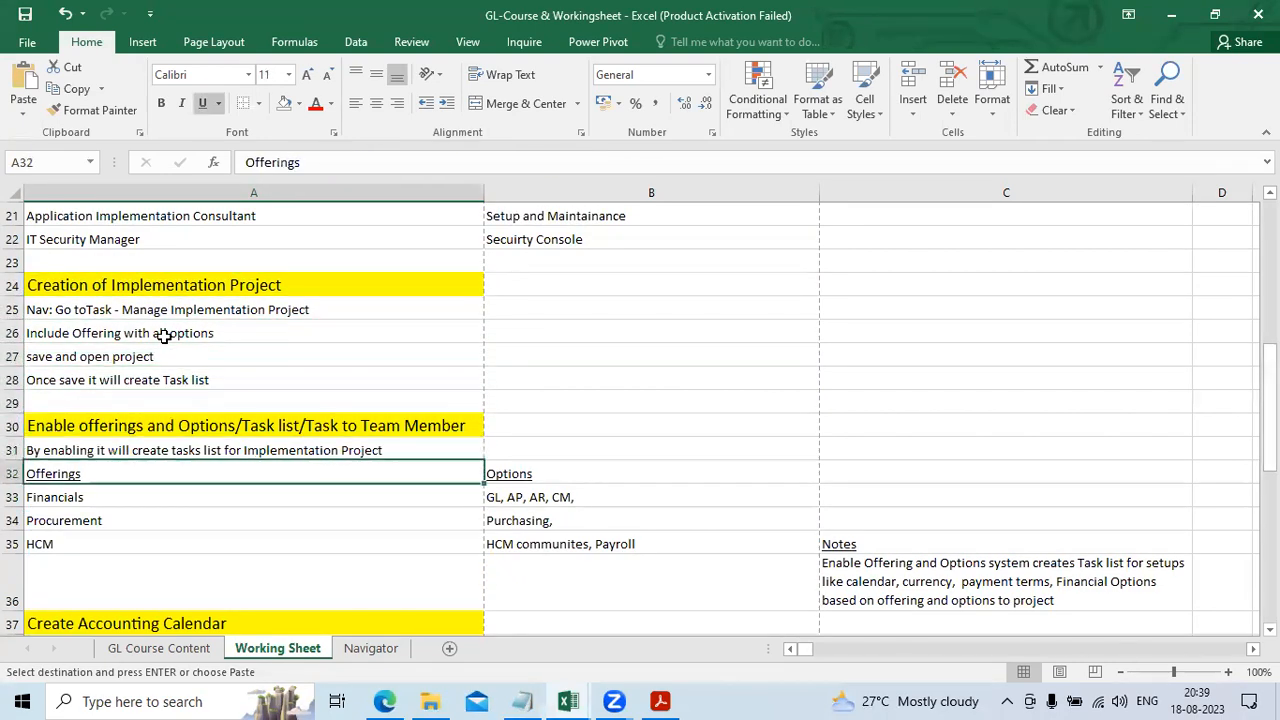
Step: Compare the Financials, Procurement and HCM offerings with their options, and read the accompanying note in C36
key("Right")
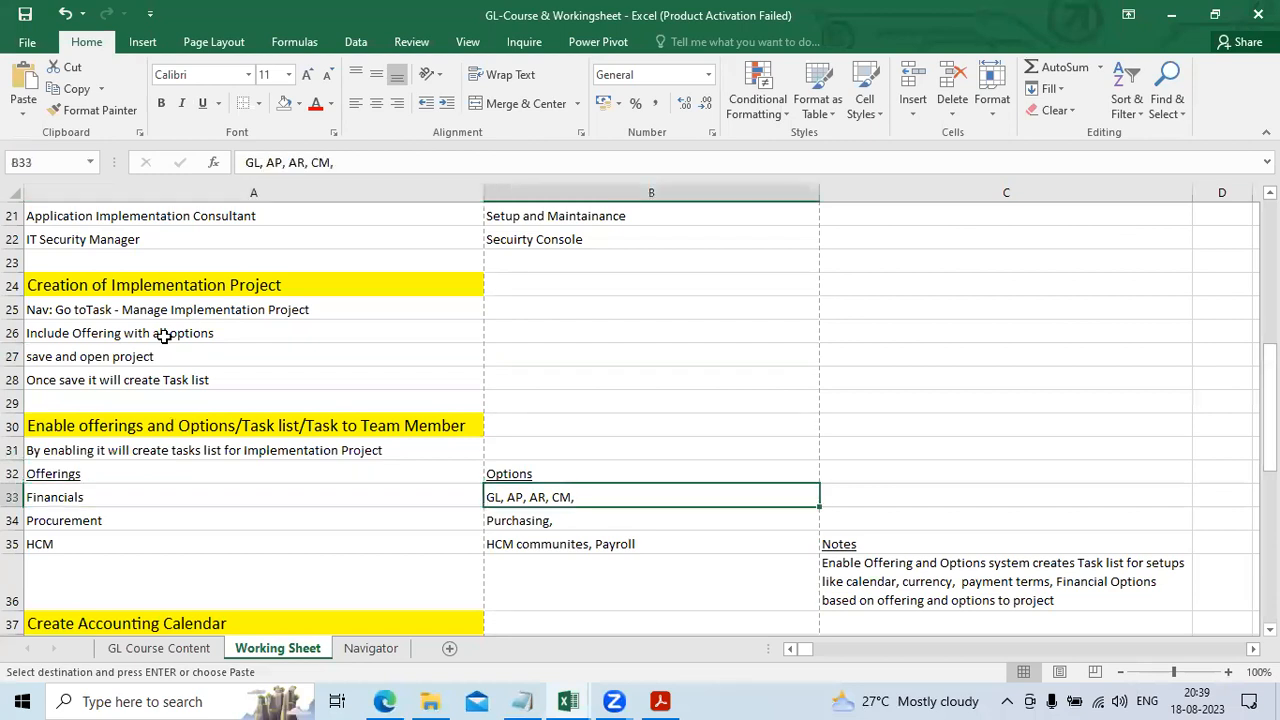
key("Left")
key("Right")
key("Down")
key("Left")
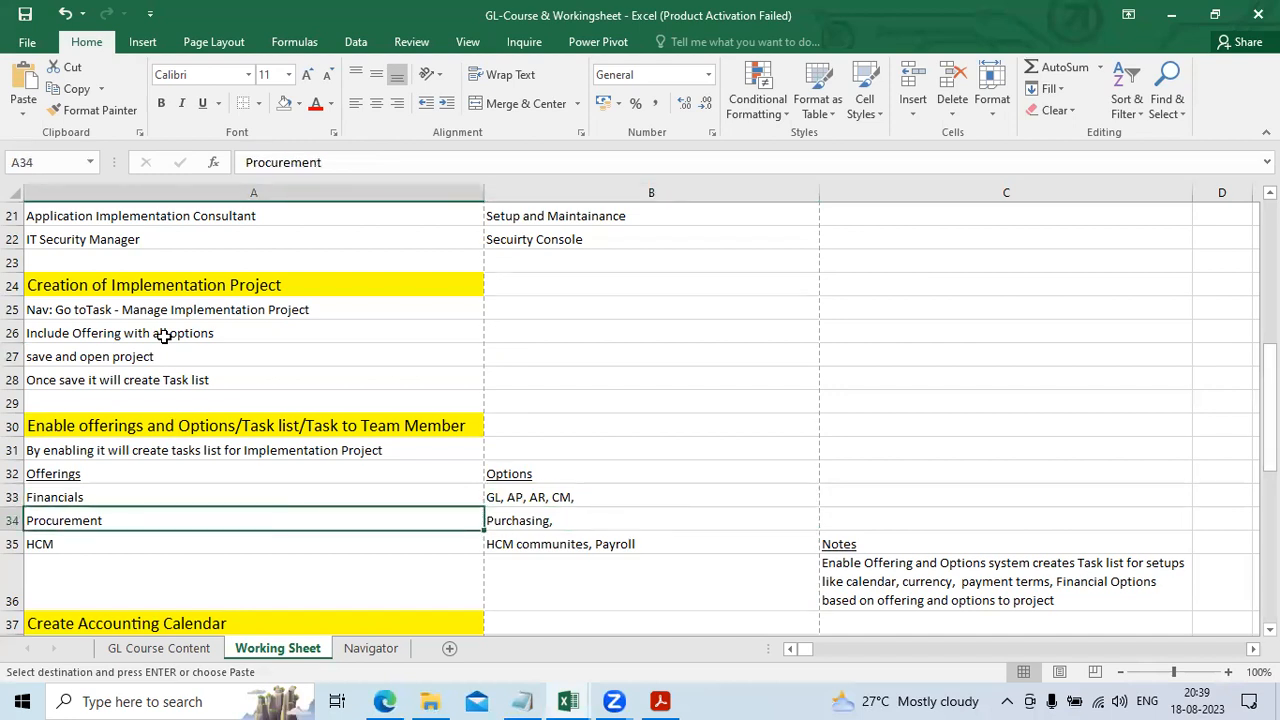
key("Right")
key("Down")
key("Left")
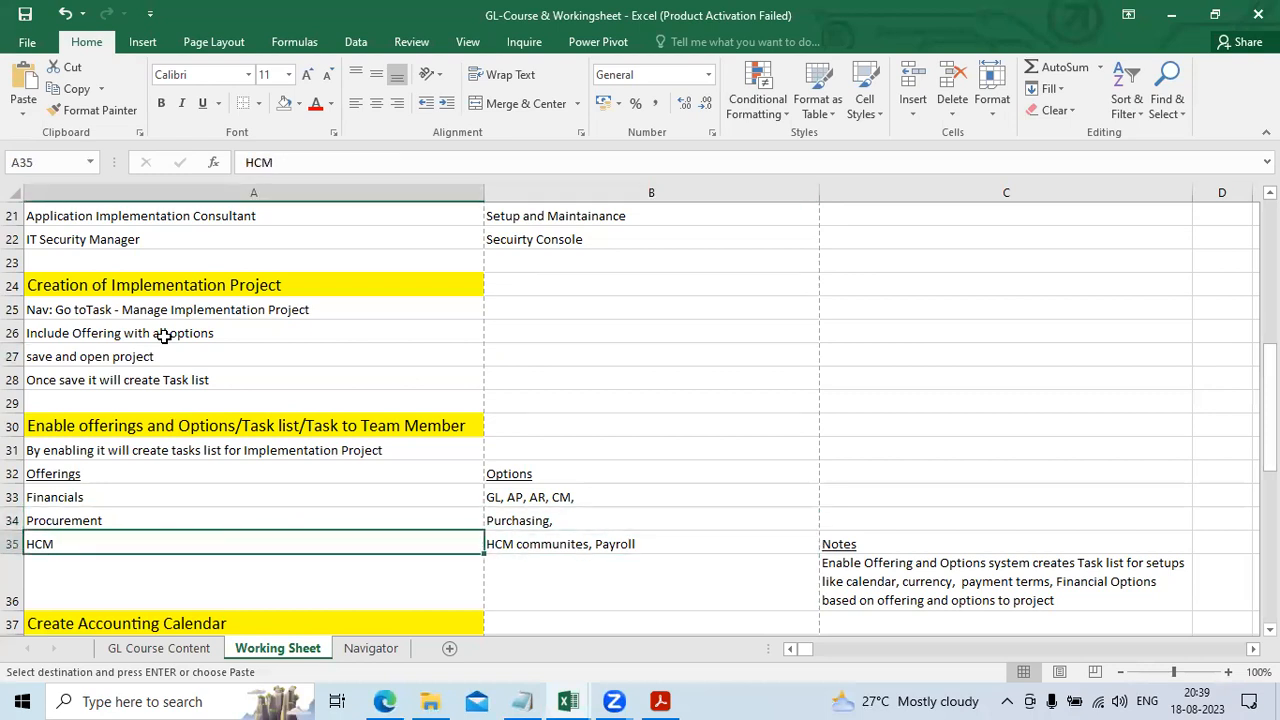
key("Right")
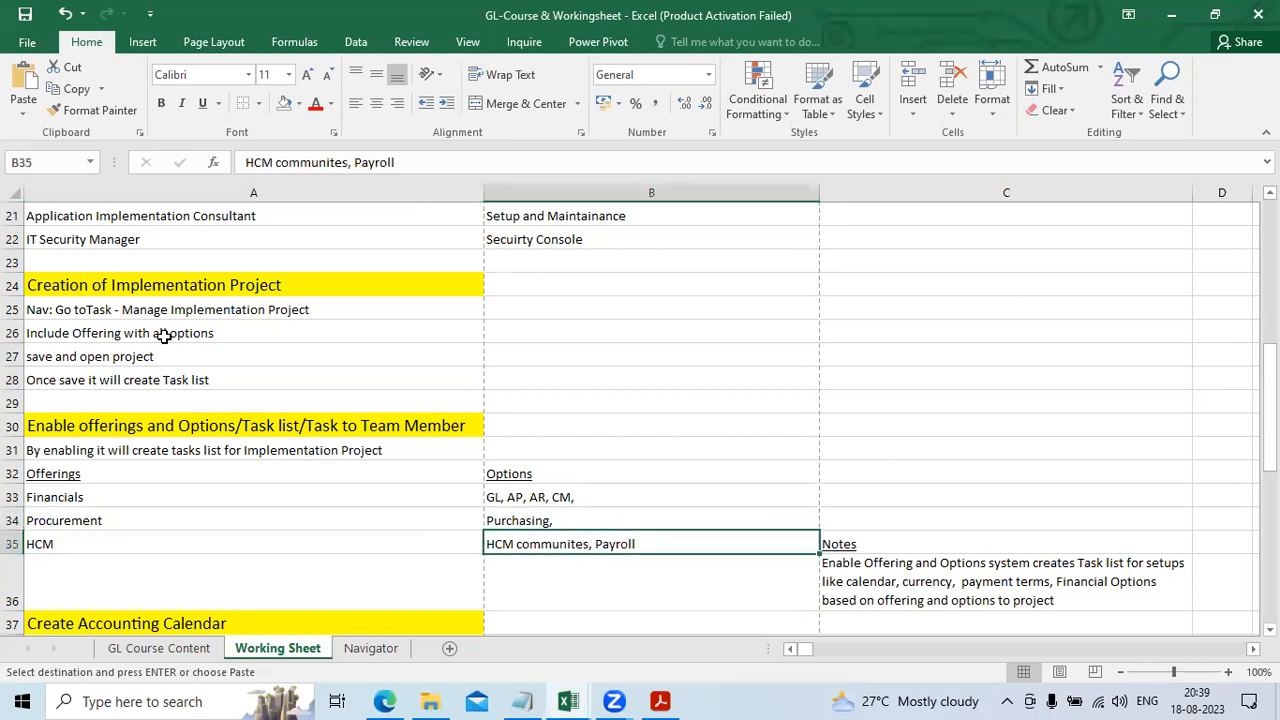
key("Down")
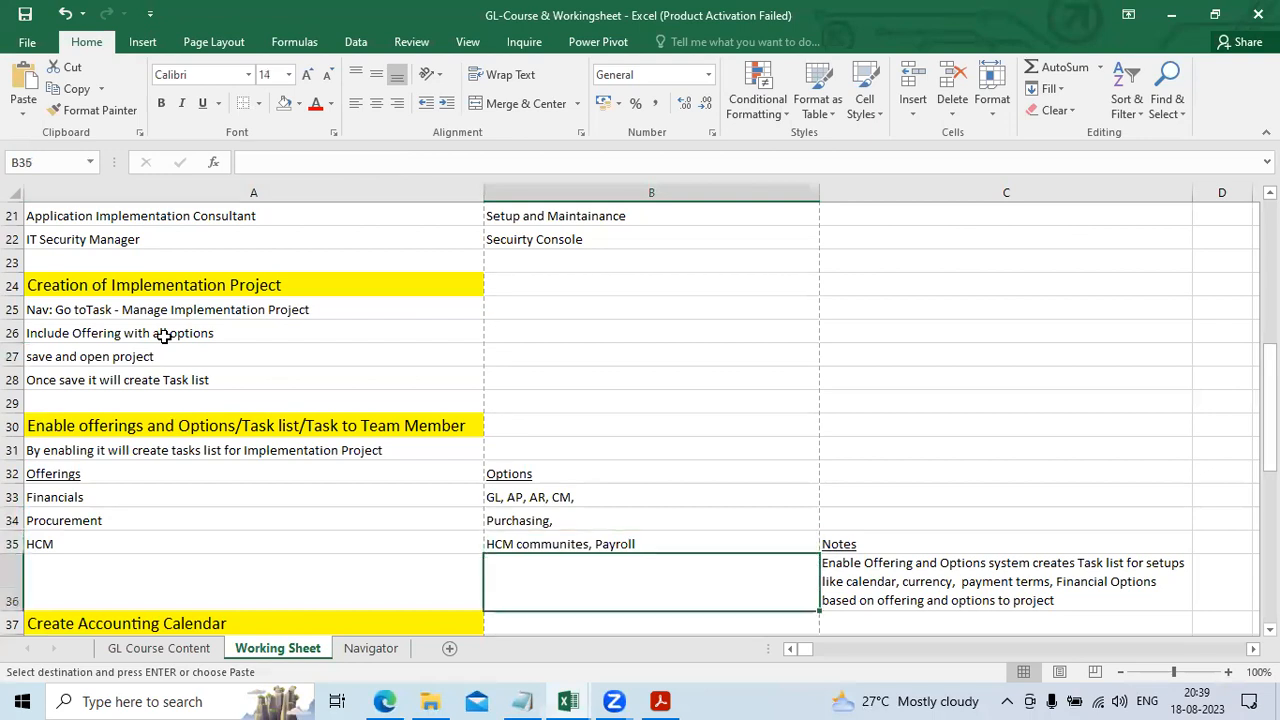
key("Up")
key("Down")
key("Right")
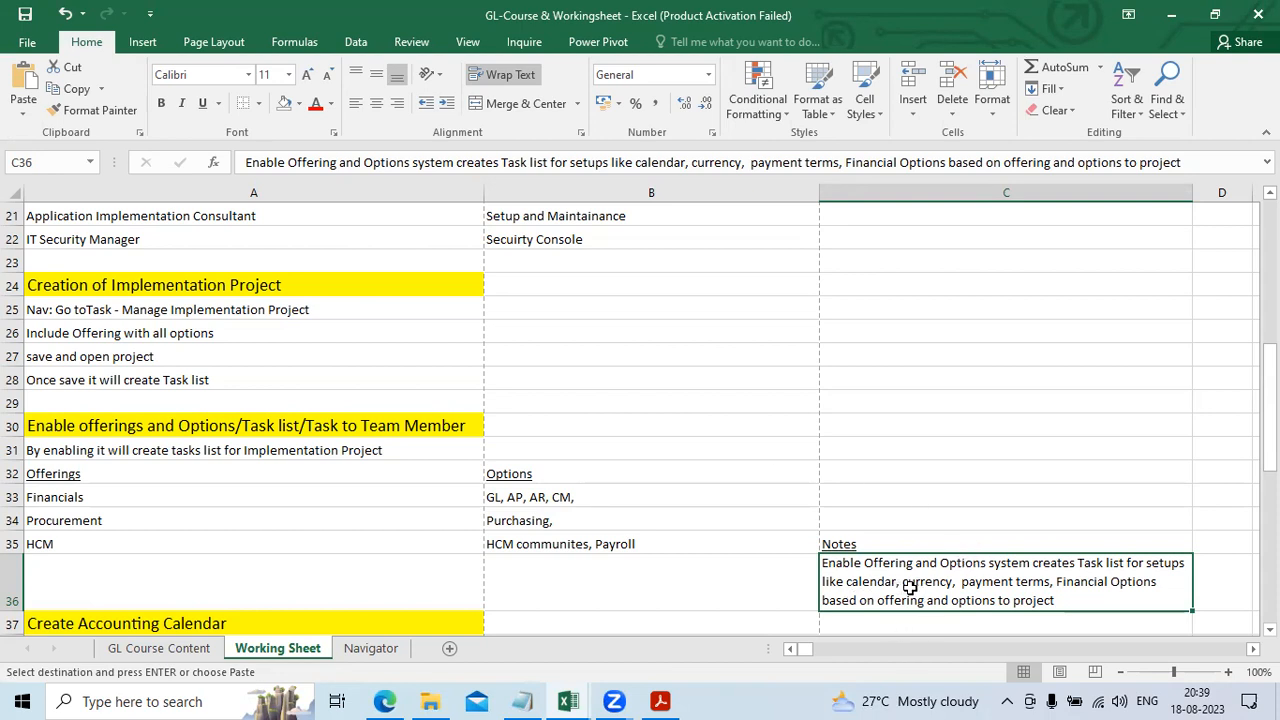
Step: Review the offerings list again from Financials onward and look at the start of the Create Accounting Calendar section
left_click(164, 494)
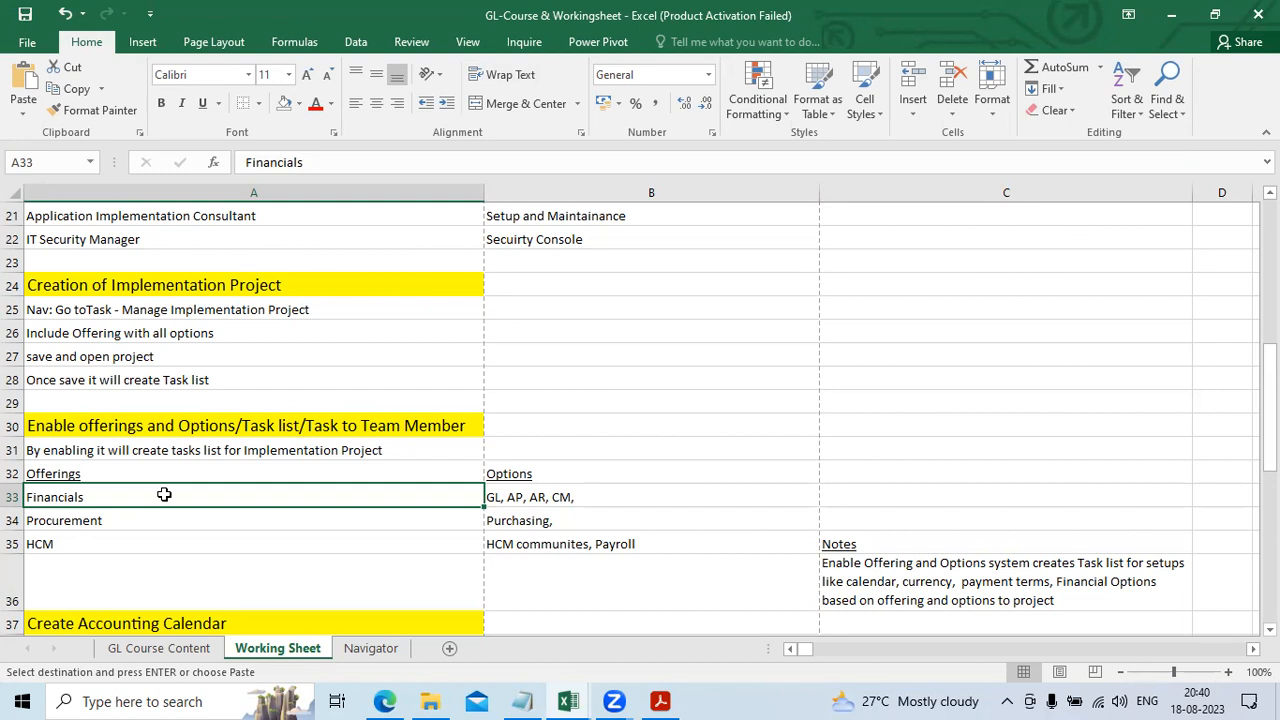
key("Down")
key("Down")
key("Down")
key("Down")
key("Down")
key("Down")
key("Down")
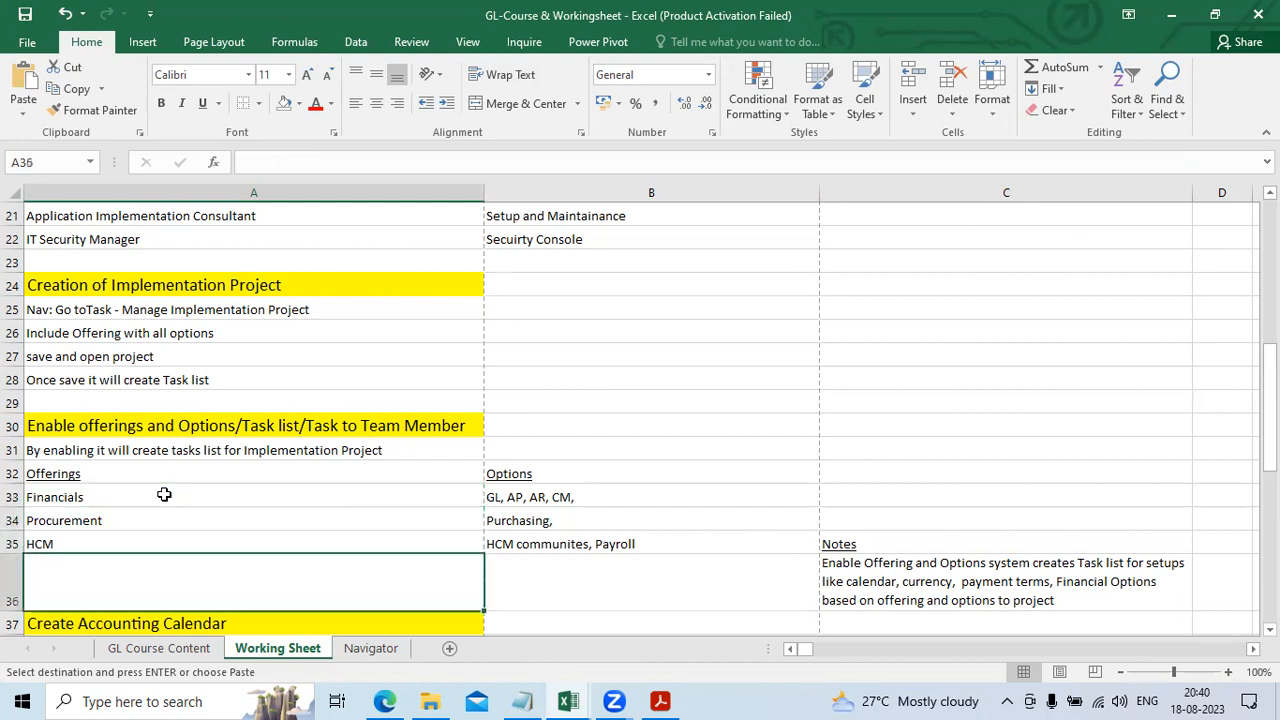
key("Up")
key("Up")
key("Up")
key("Up")
key("Up")
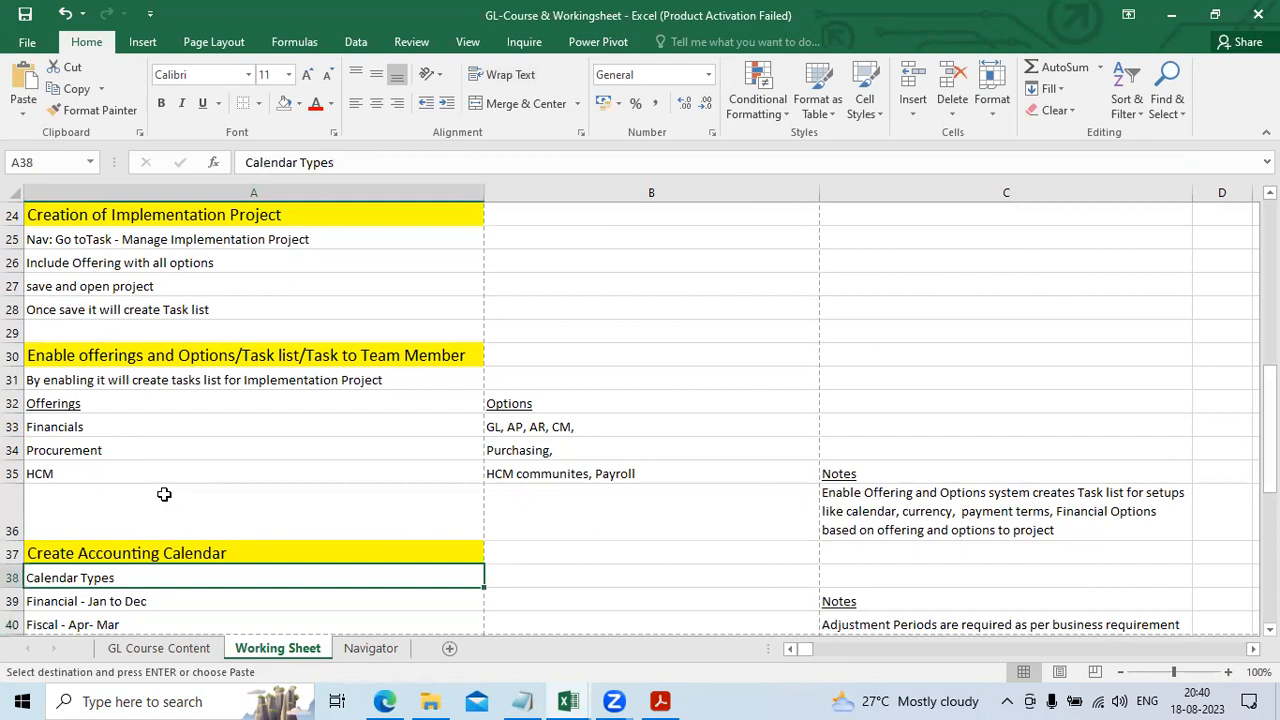
key("Right")
key("Down")
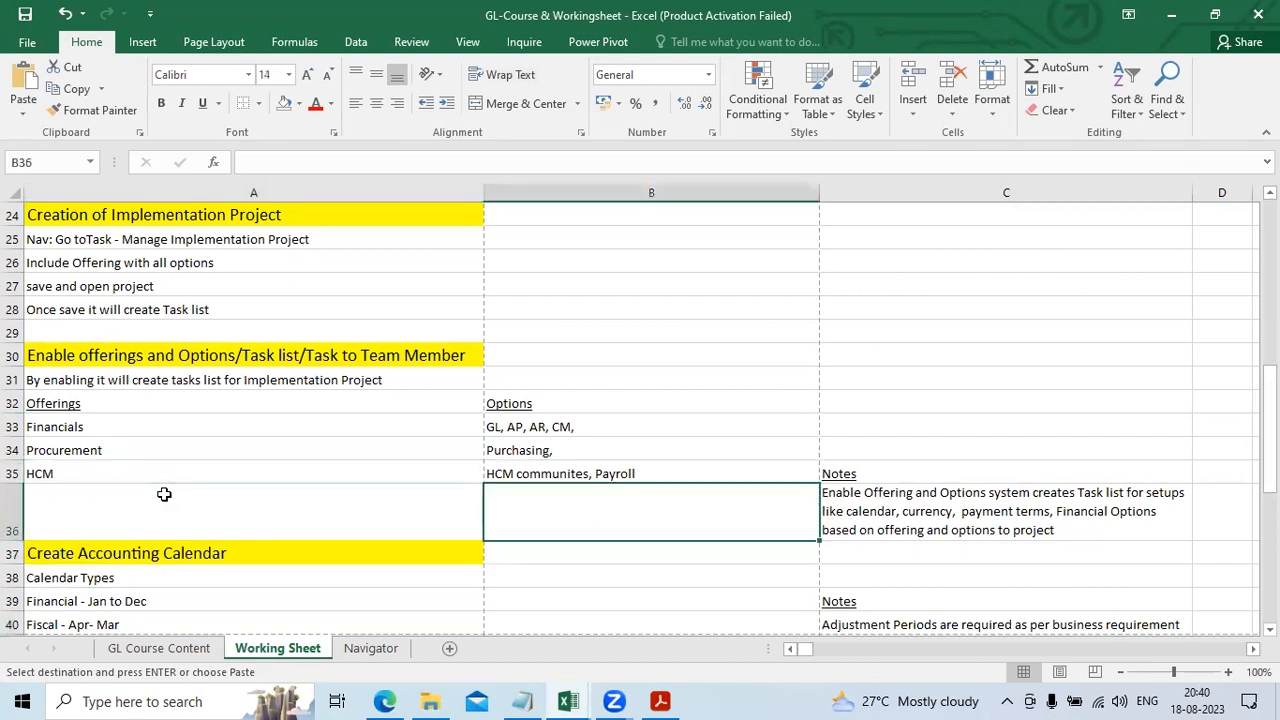
Step: Examine the Create Accounting Calendar section, covering the Financial and Fiscal calendar types and the accompanying note in C40
key("Left")
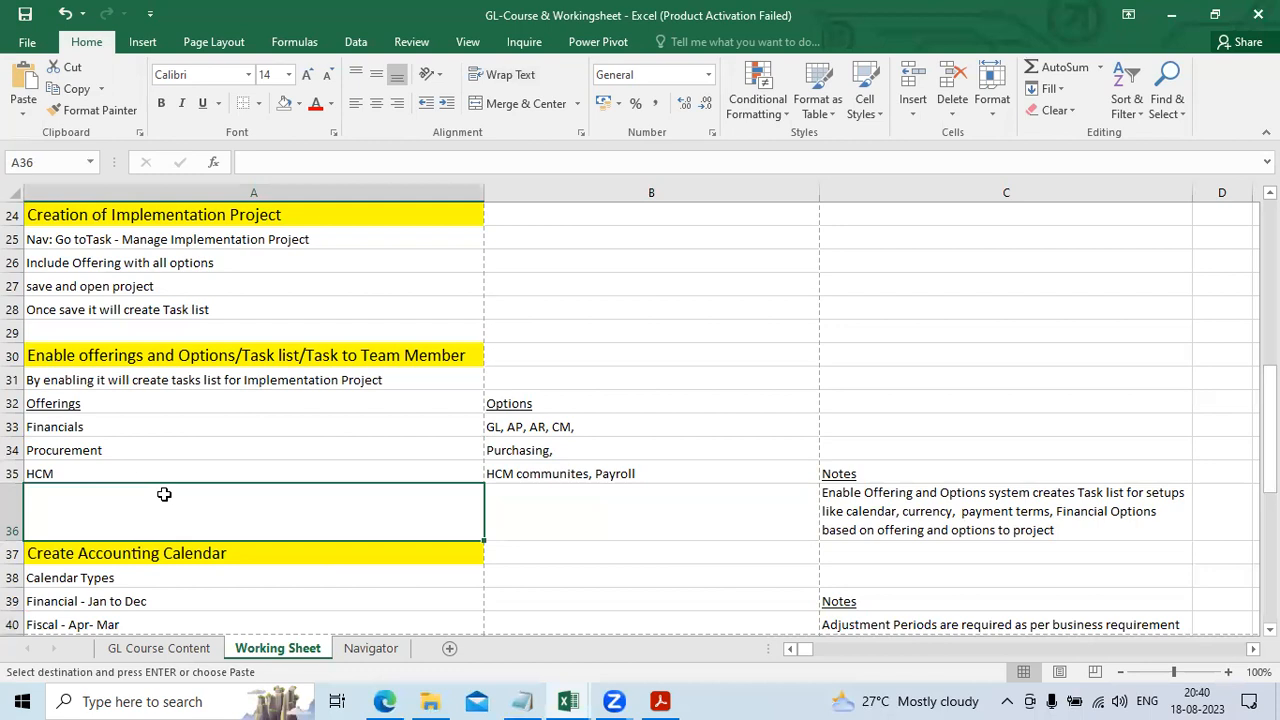
key("Down")
key("Down")
key("Down")
key("Down")
key("Down")
key("Down")
key("Down")
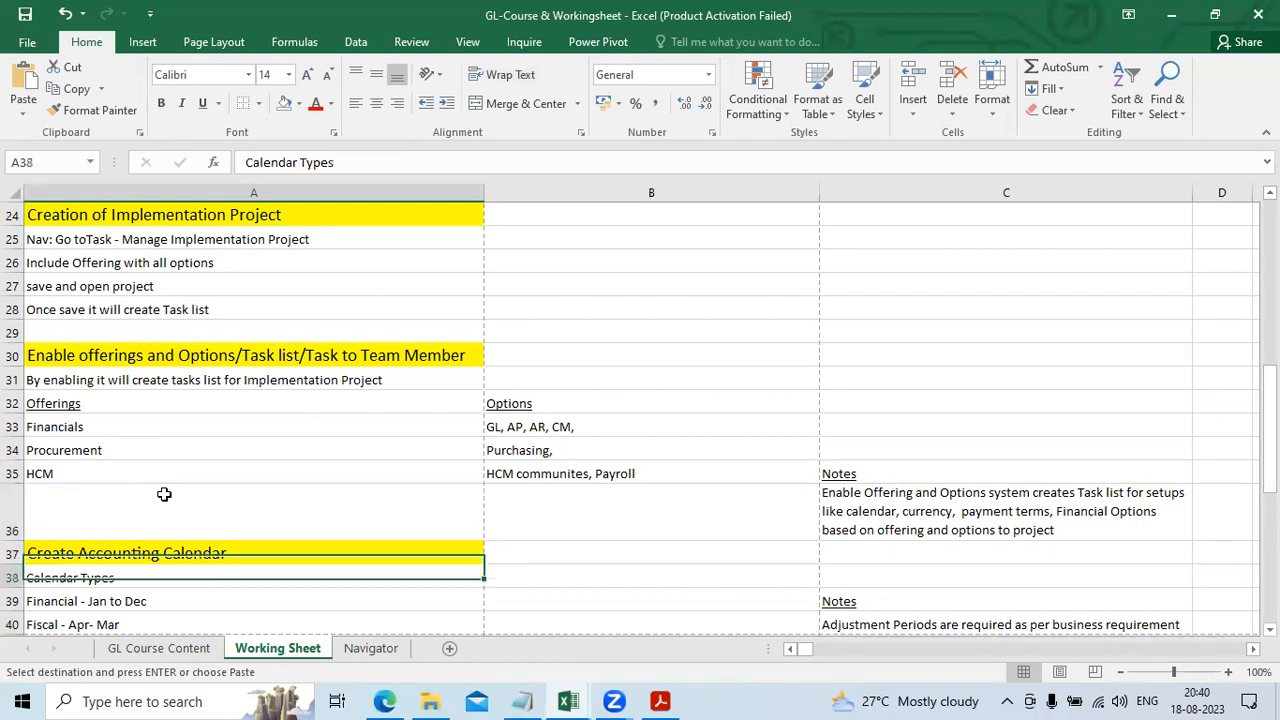
key("Down")
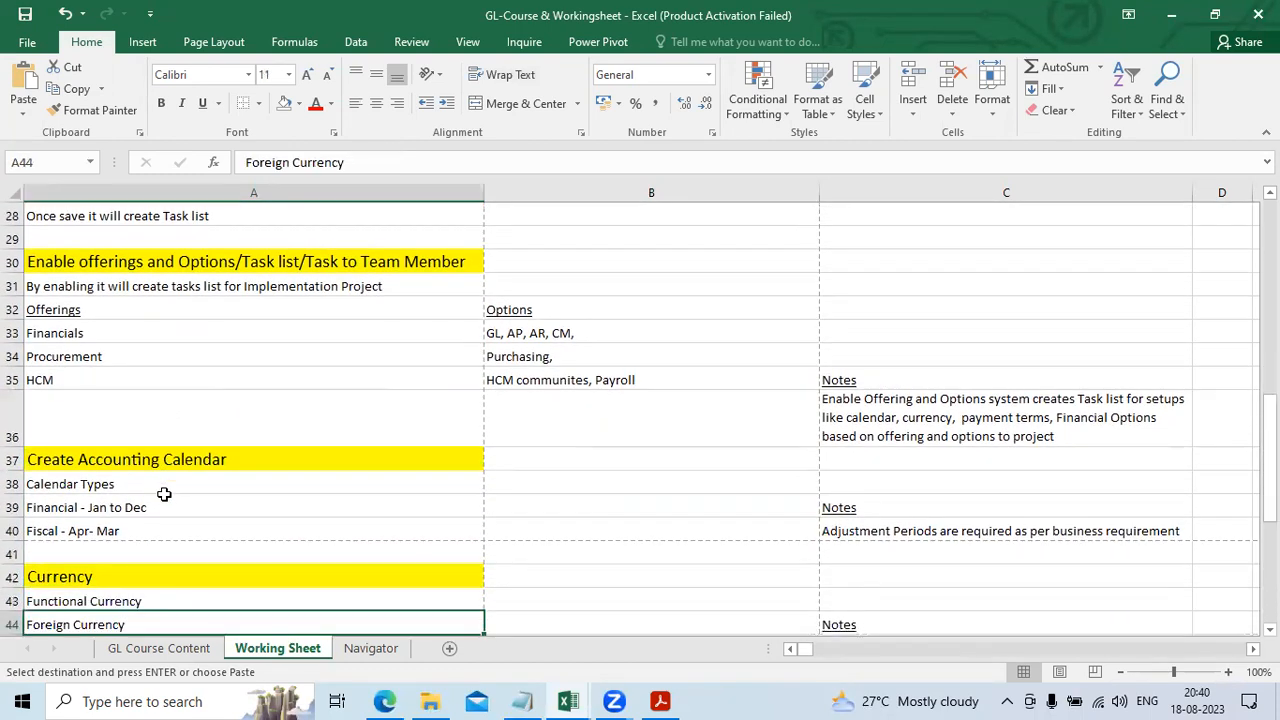
key("Up")
key("Up")
key("Up")
key("Up")
key("Up")
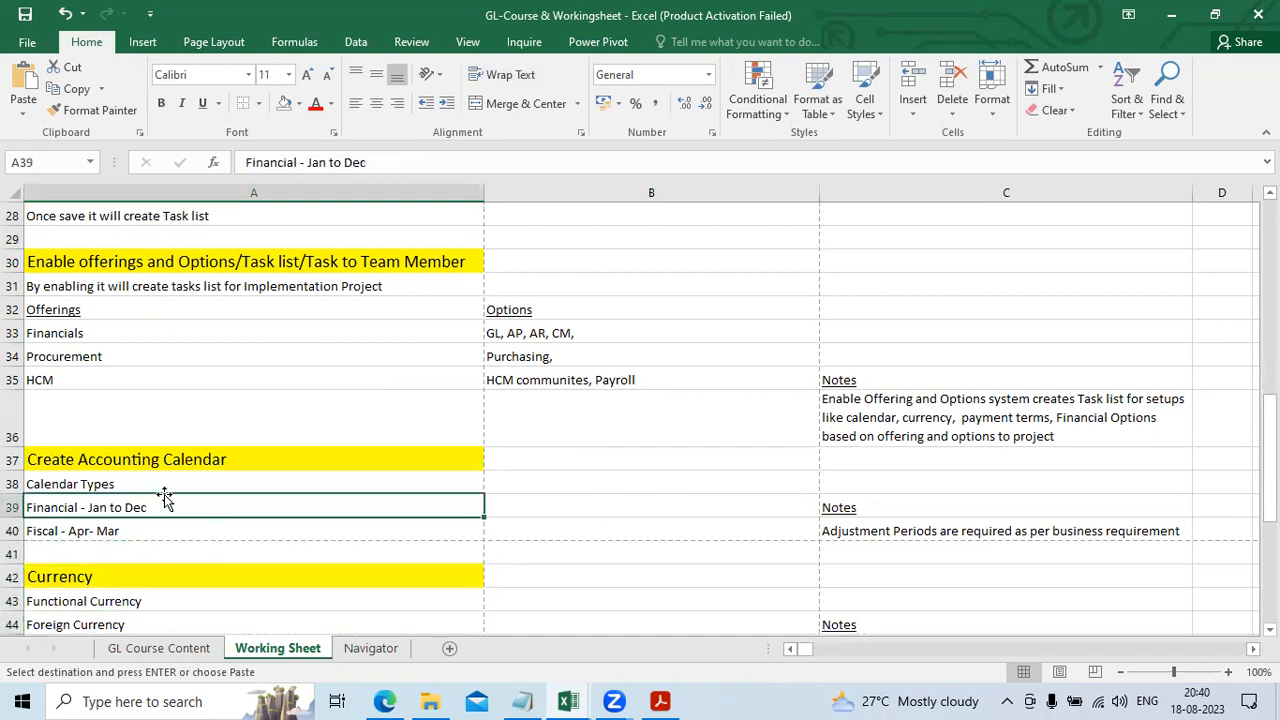
key("Down")
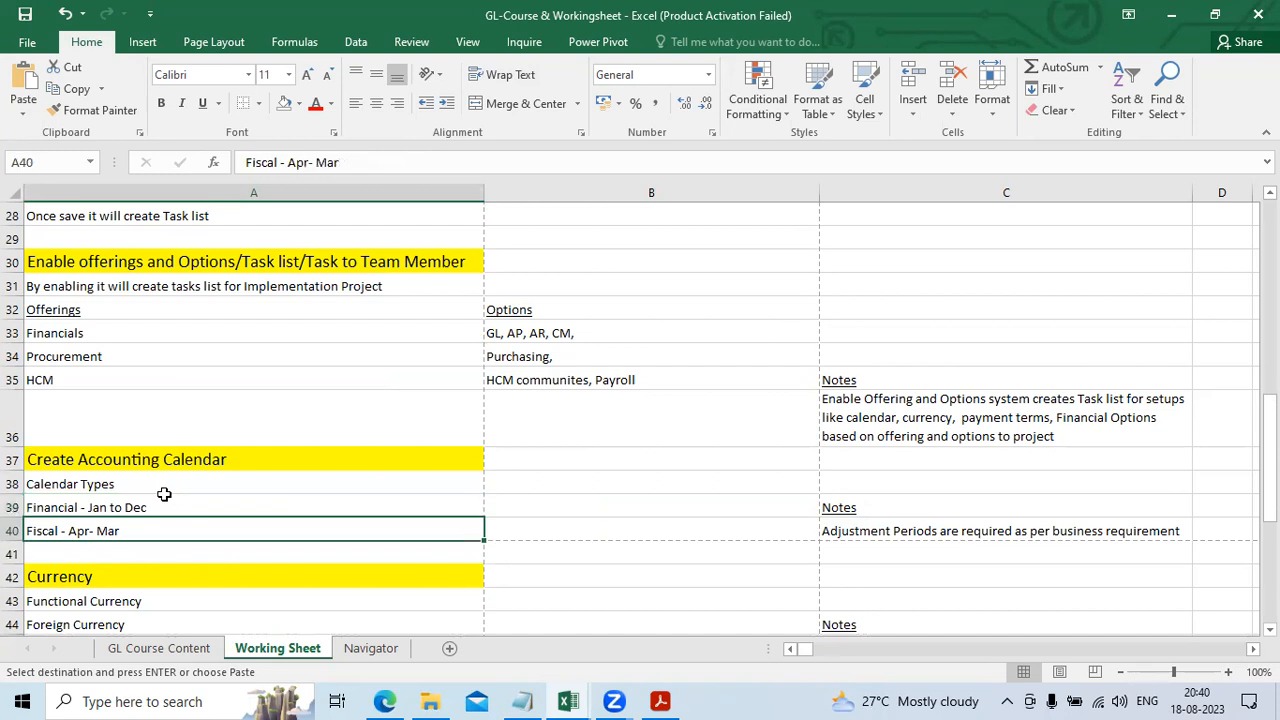
key("Right")
key("Right")
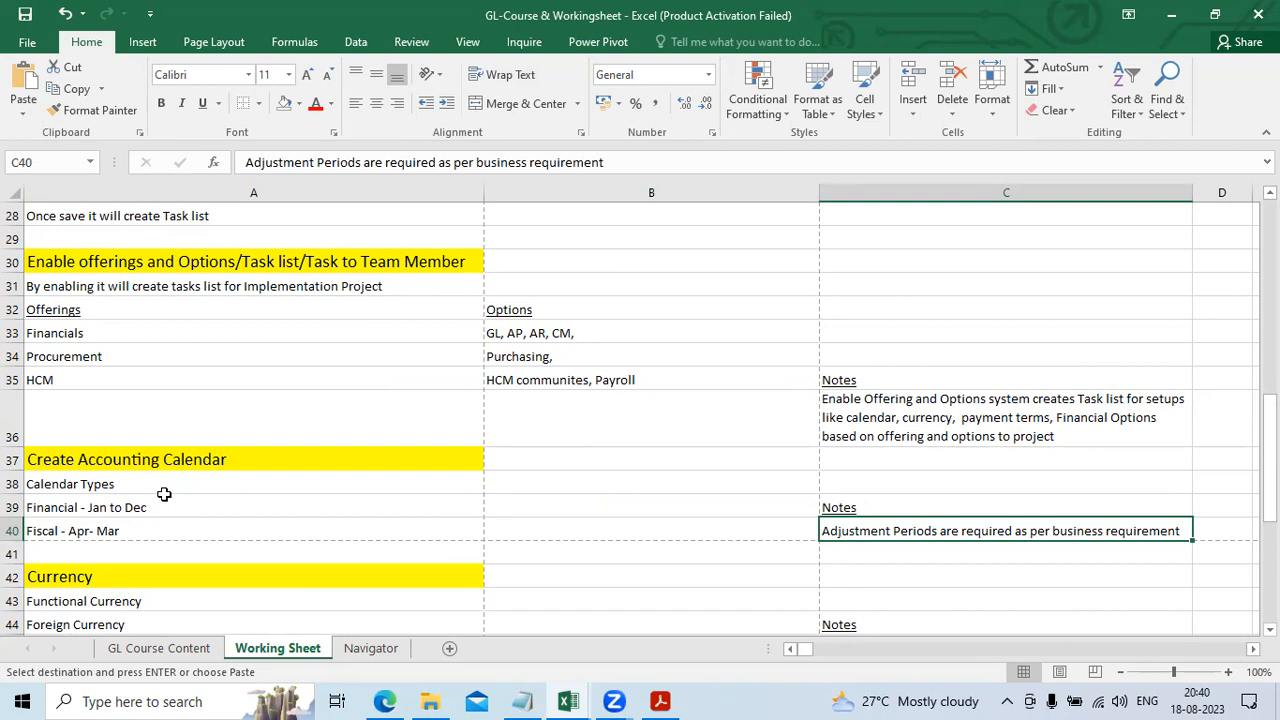
Step: Examine the Currency section, covering the functional and foreign currency lines and the Notes entry beside them
key("Down")
key("Down")
key("Down")
key("Down")
key("Down")
key("Down")
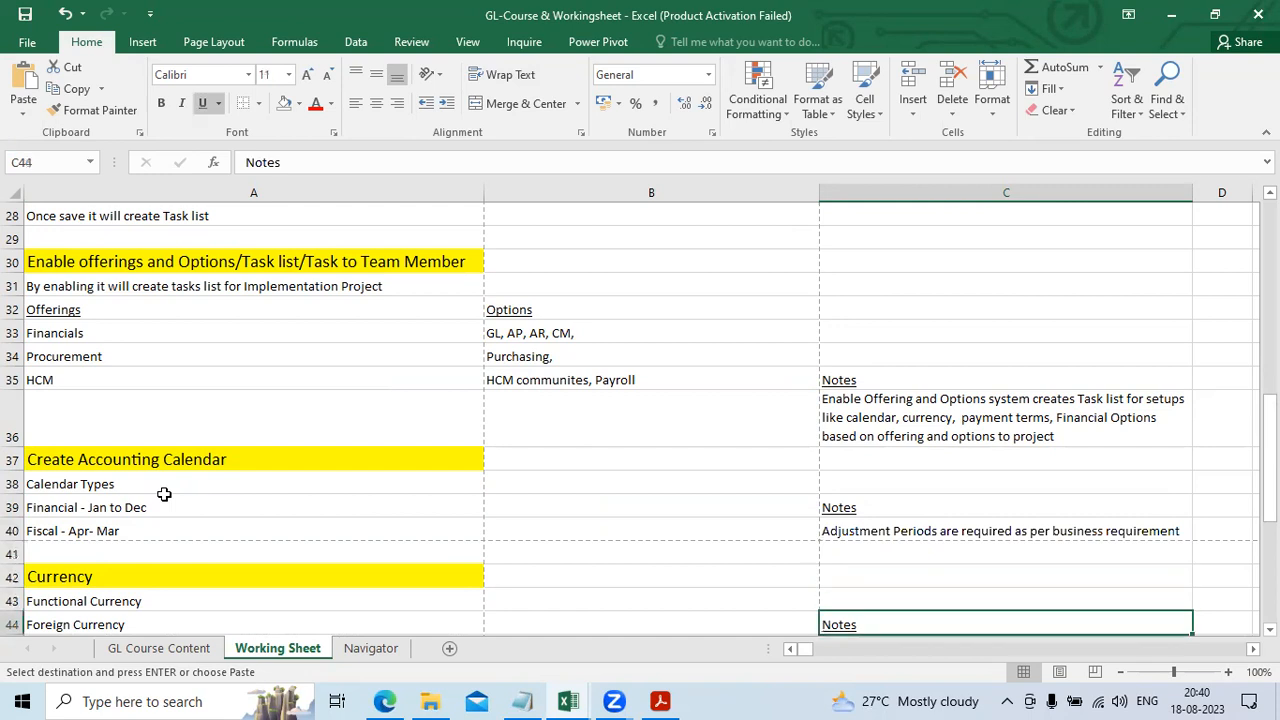
key("Down")
key("Left")
key("Left")
key("Up")
key("Up")
key("Up")
key("Up")
key("Right")
key("Down")
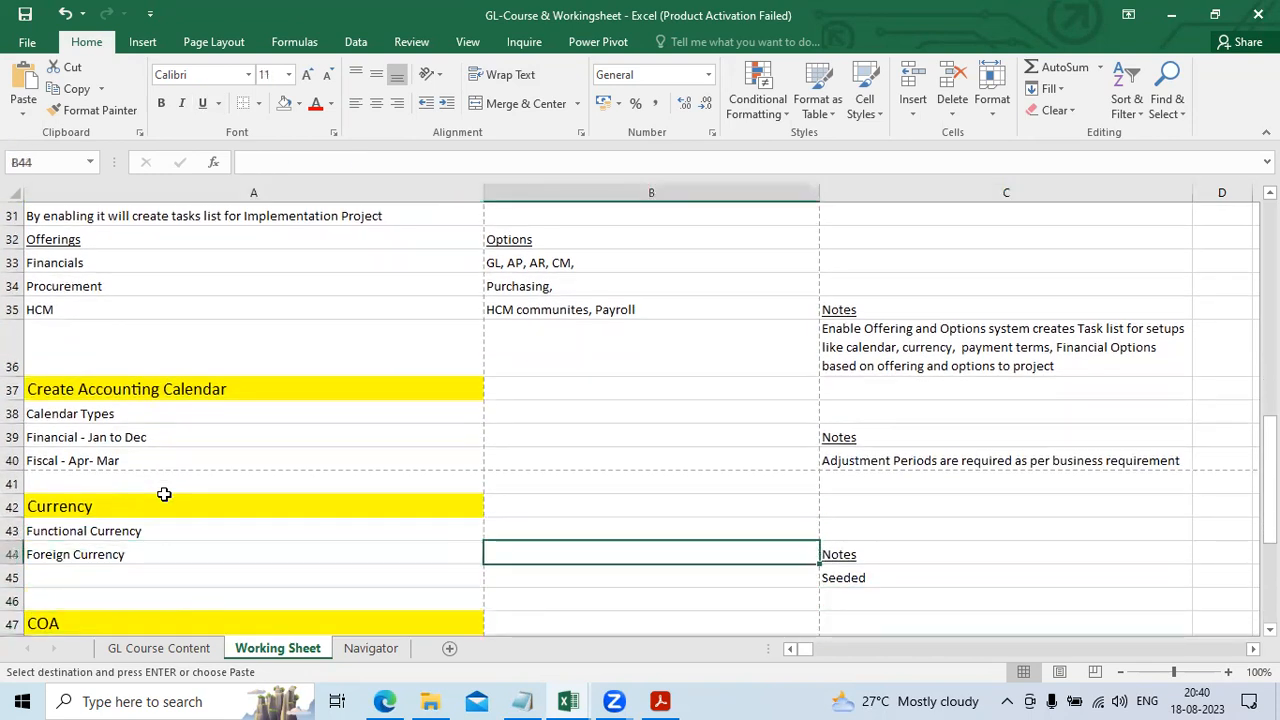
key("Right")
key("Down")
key("Left")
key("Left")
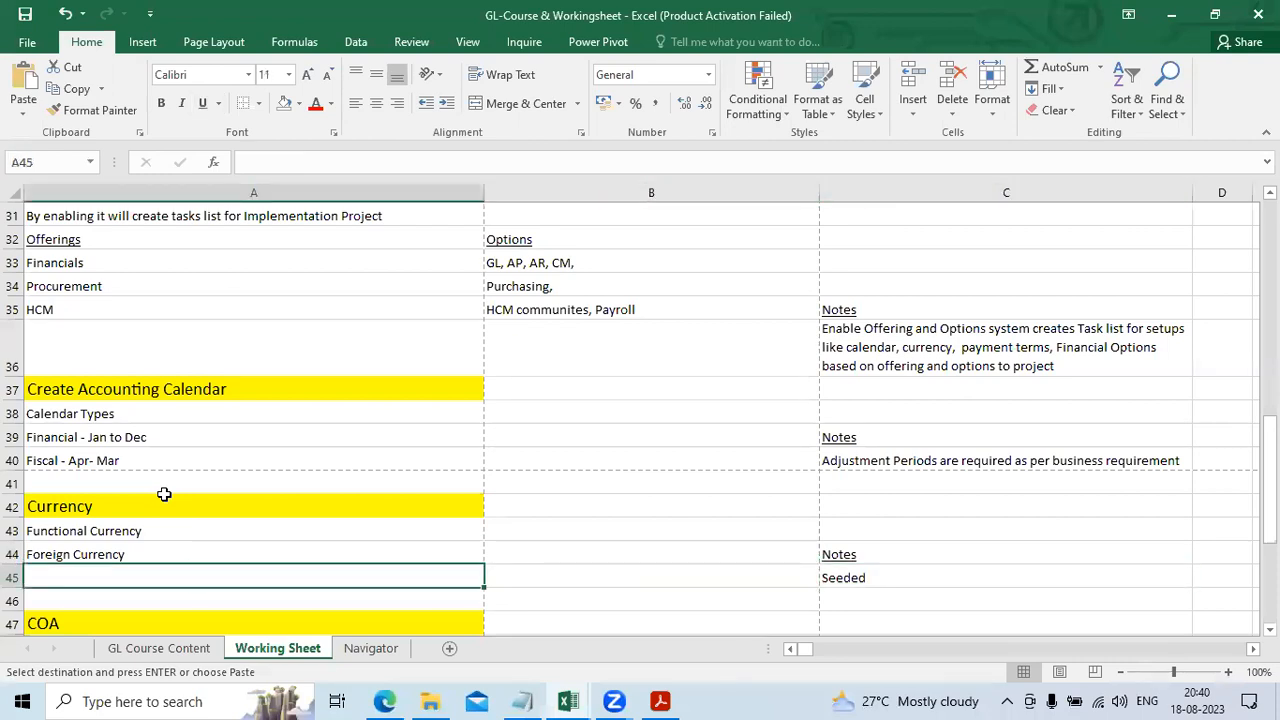
key("Up")
key("Up")
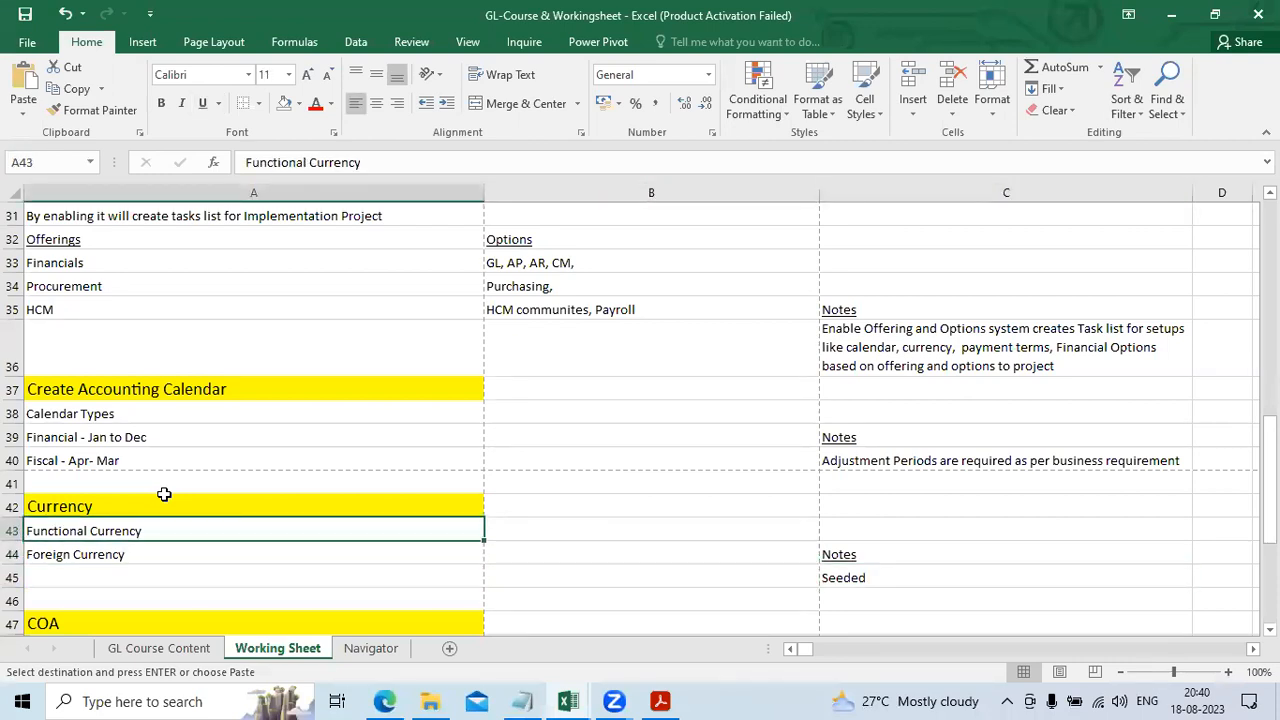
Step: Look through the COA section, from its heading down to the value set, chart of account structure and segment lines
key("Down")
key("Down")
key("Down")
key("Down")
key("Down")
key("Down")
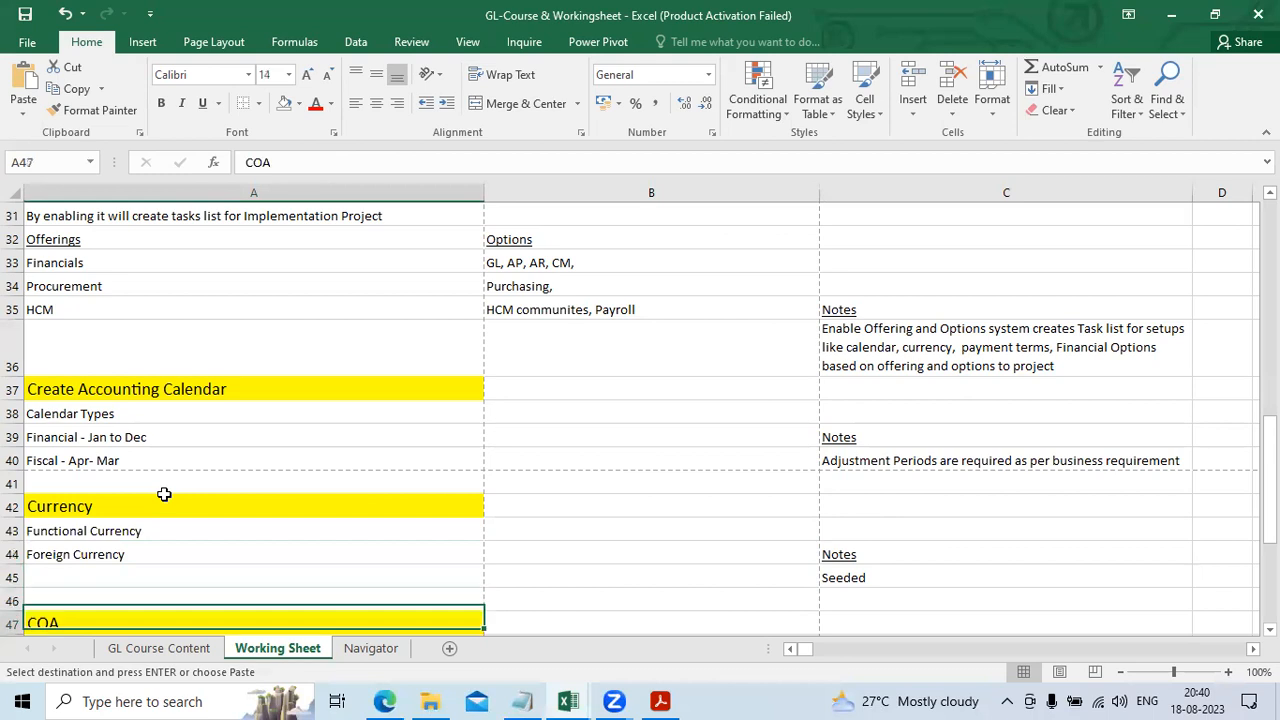
key("Down")
key("Down")
key("Up")
key("Up")
key("Down")
key("Down")
key("Down")
key("Down")
key("Down")
key("Up")
key("Up")
key("Up")
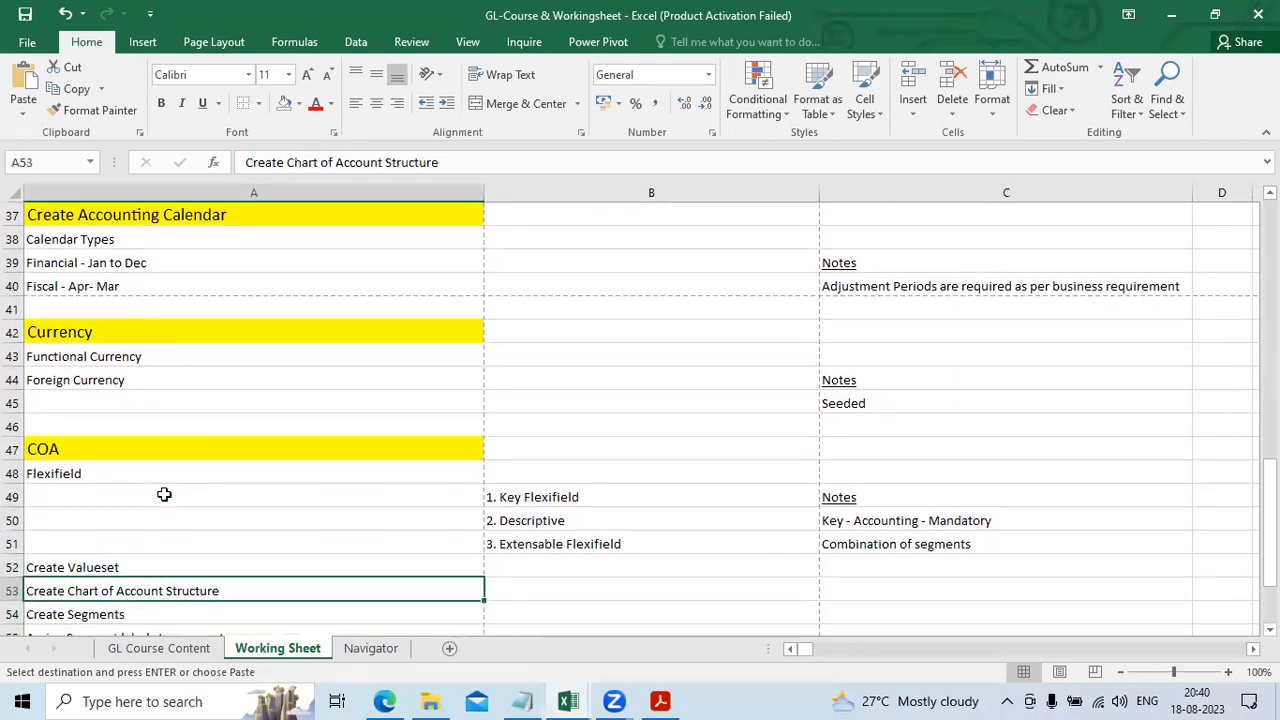
Step: Compare the three flexfield types listed in the COA section with the accompanying notes in C50 and C51
key("Up")
key("Right")
key("Up")
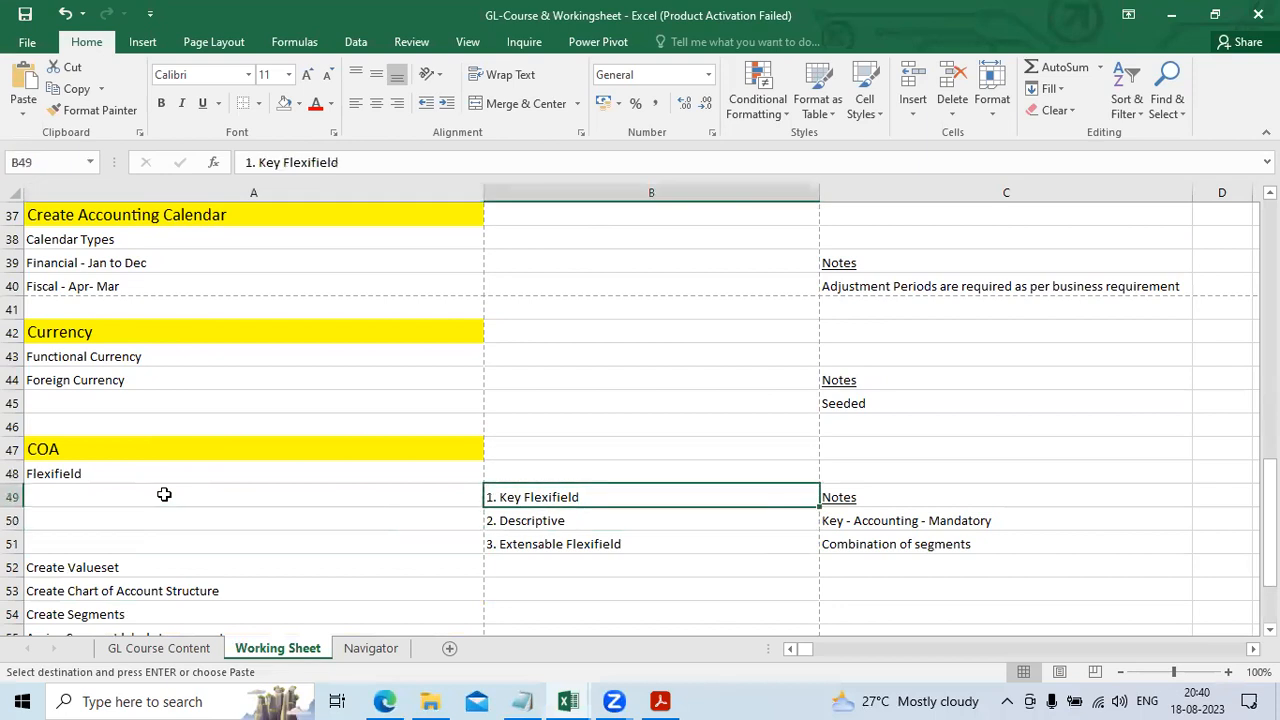
key("Down")
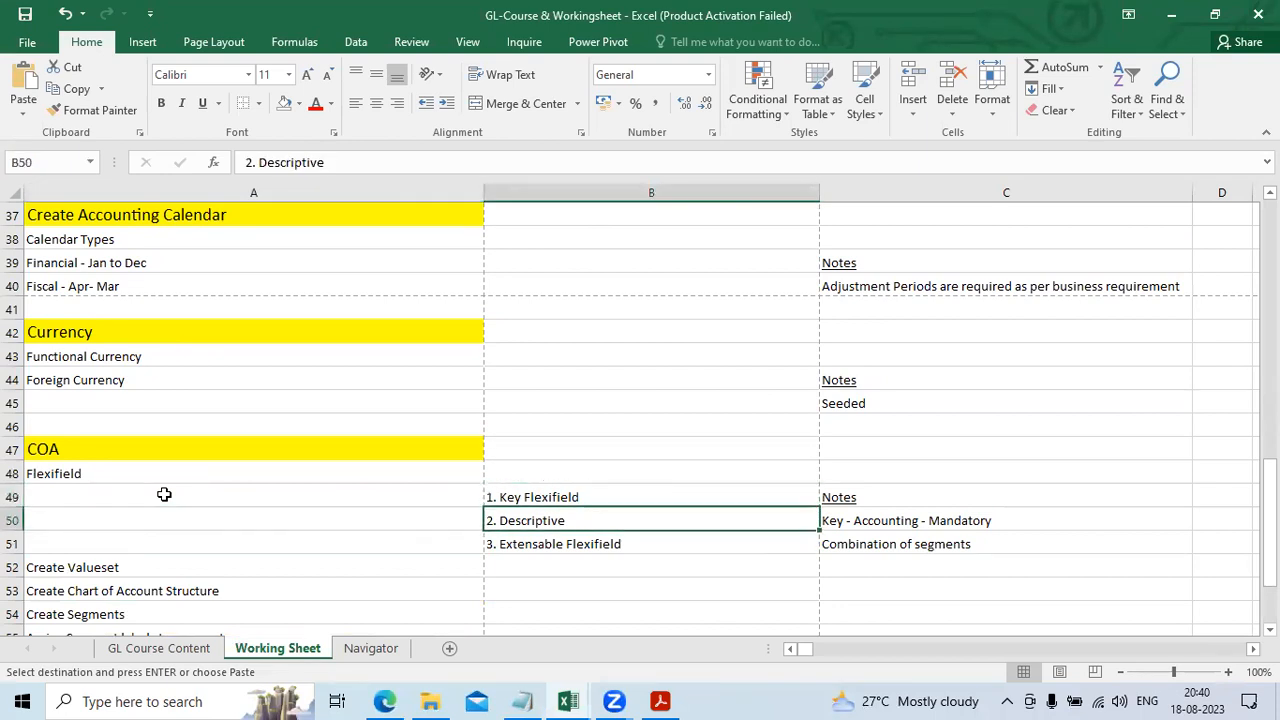
key("Down")
key("Right")
key("Up")
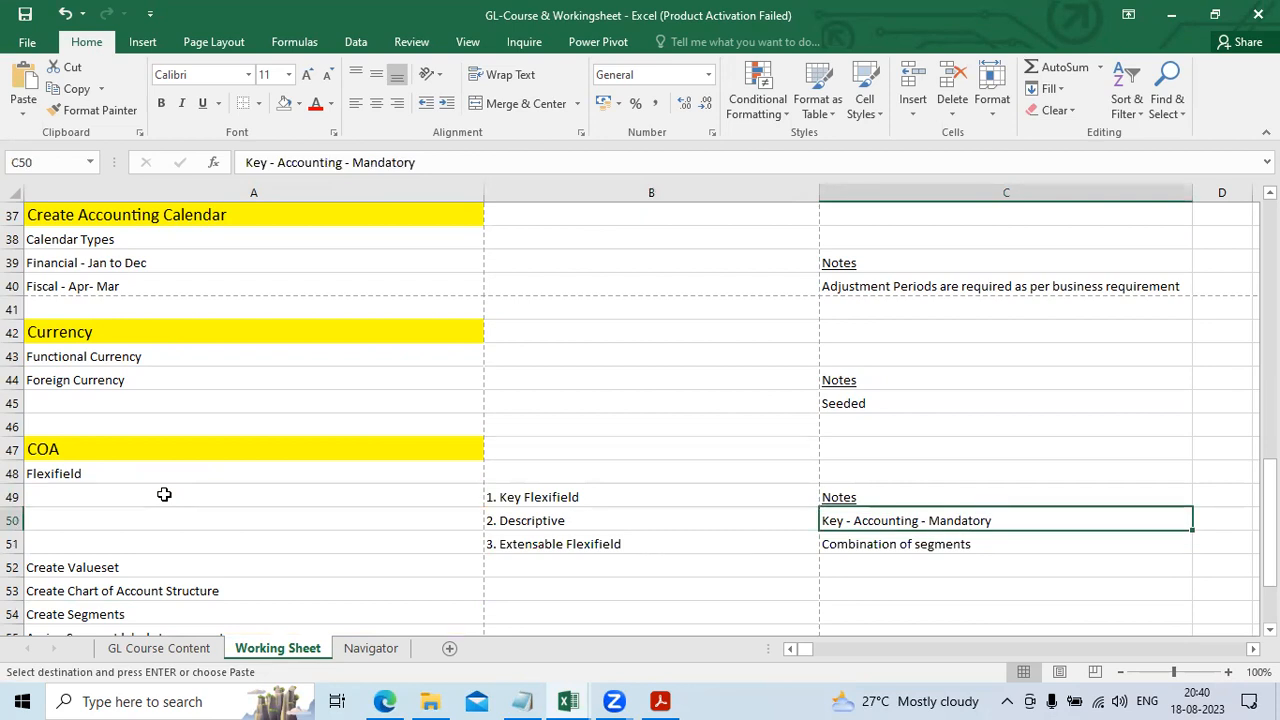
left_click(871, 545)
key("Down")
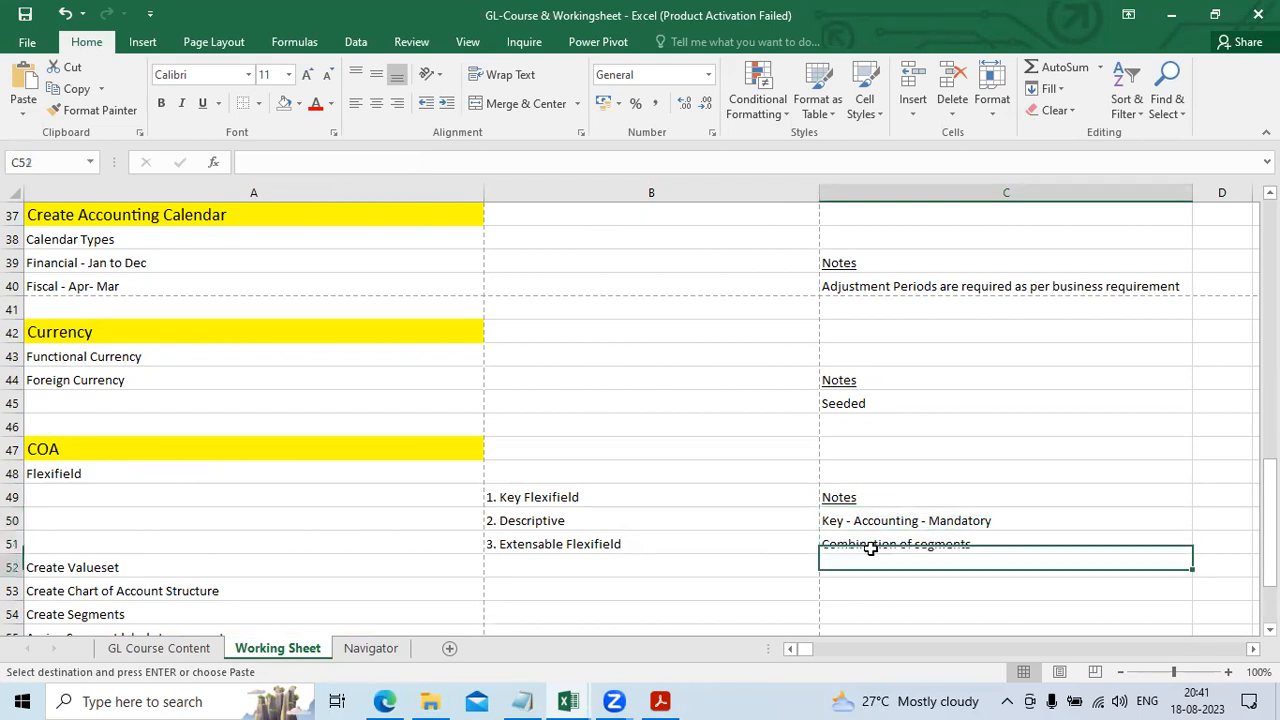
key("Left")
key("Up")
key("Left")
key("Up")
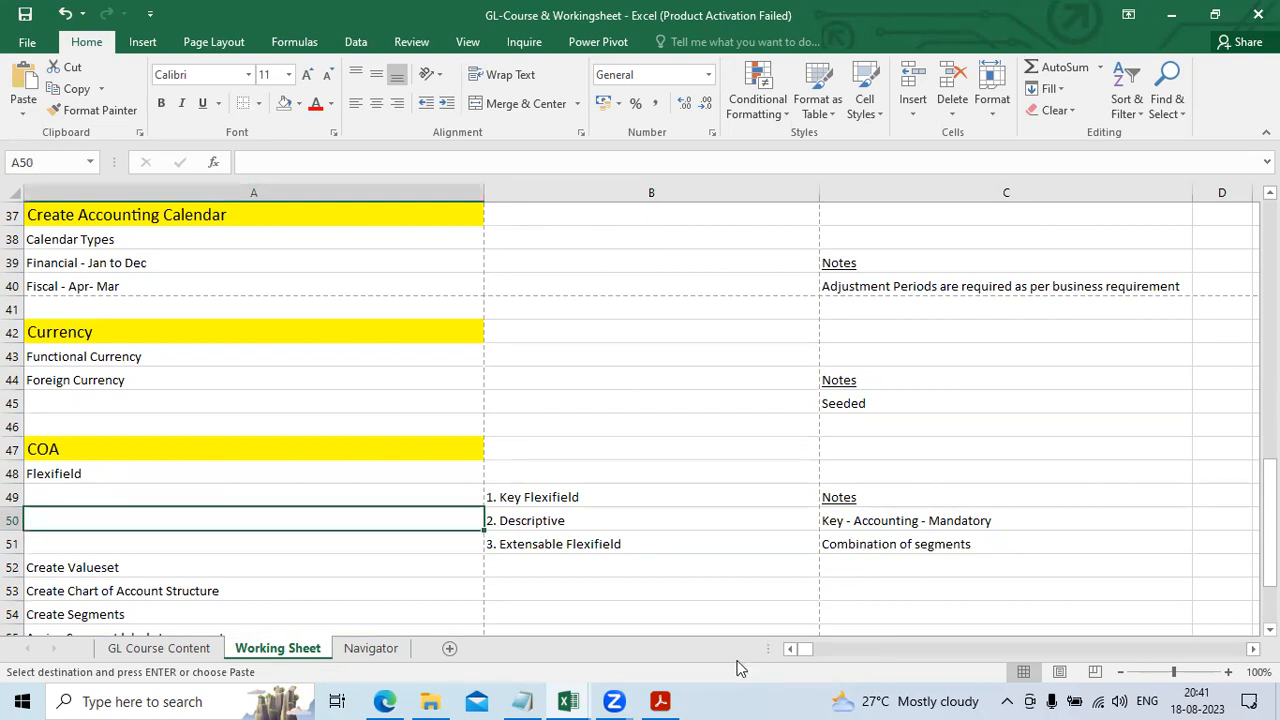
Step: Switch to the Edge browser and try to sign in to Oracle Applications Cloud with user ID fin.cloud and the account password
left_click(384, 700)
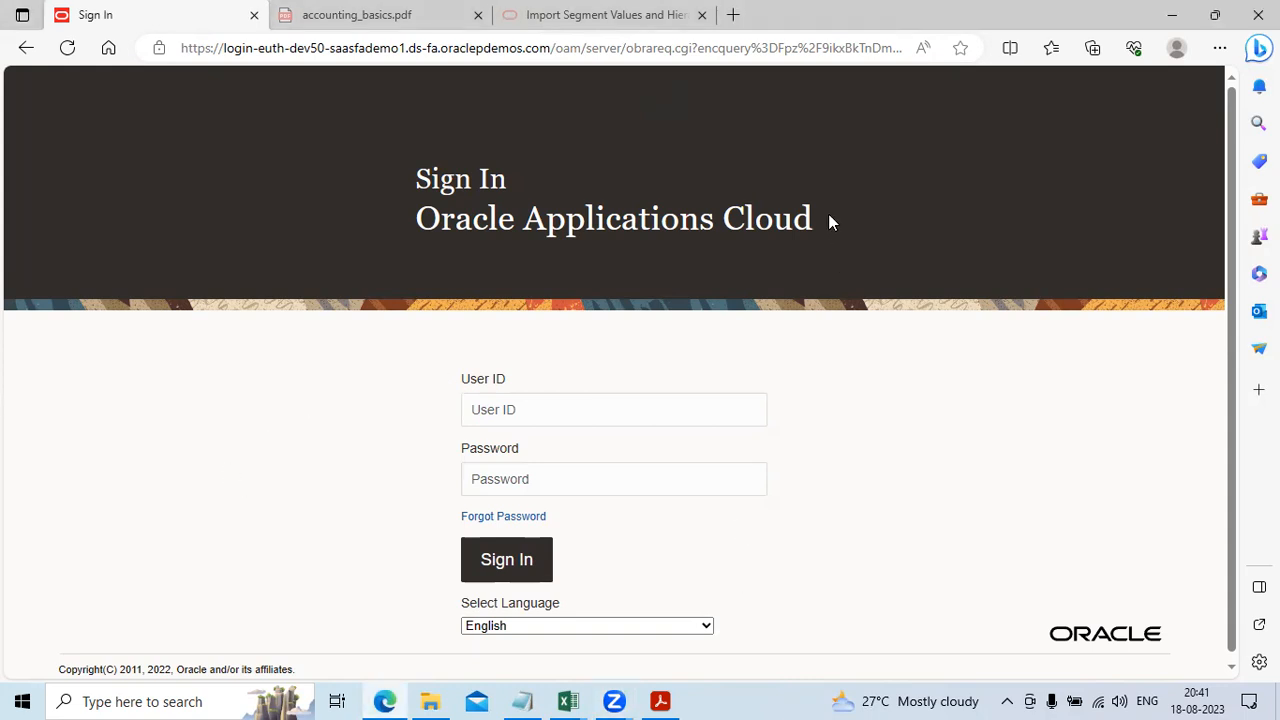
left_click(562, 413)
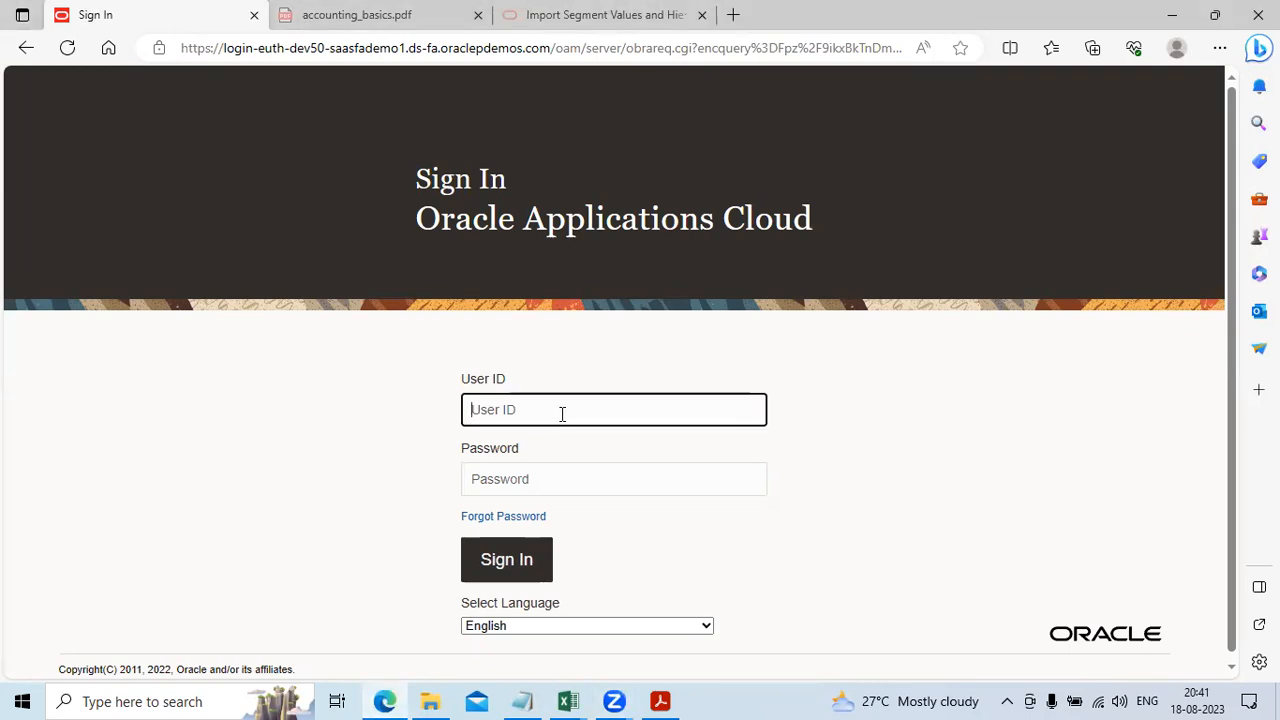
type("fin.cloud")
key("Tab")
type("***********")
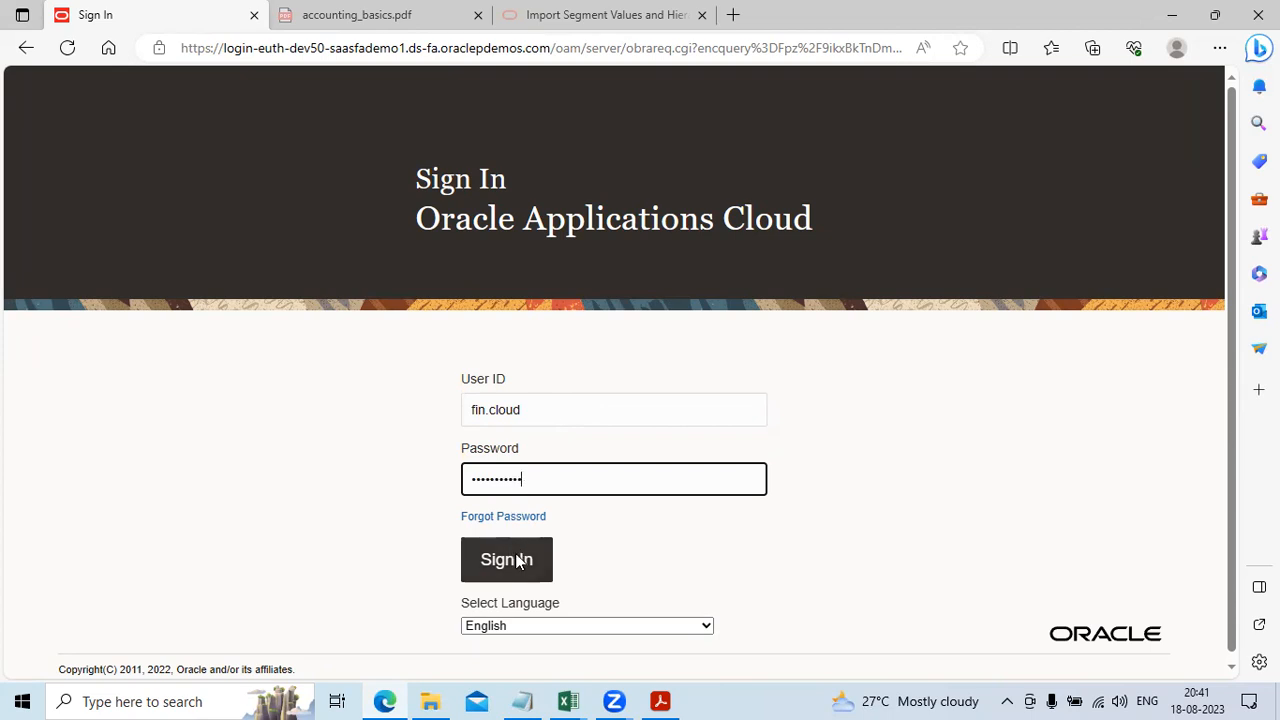
left_click(517, 561)
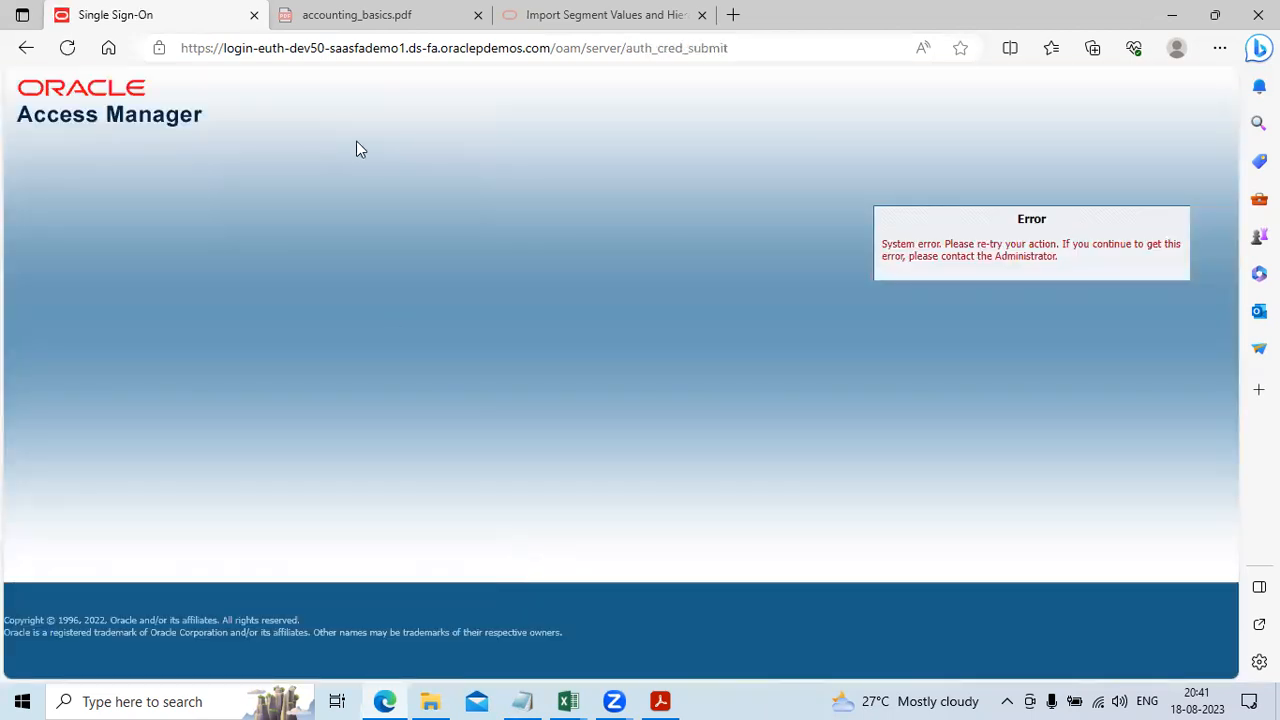
Step: Trim the trailing path from the login page's web address and load it to return to the Oracle Applications Cloud sign-in form
left_click(281, 47)
key("End")
key("BackSpace")
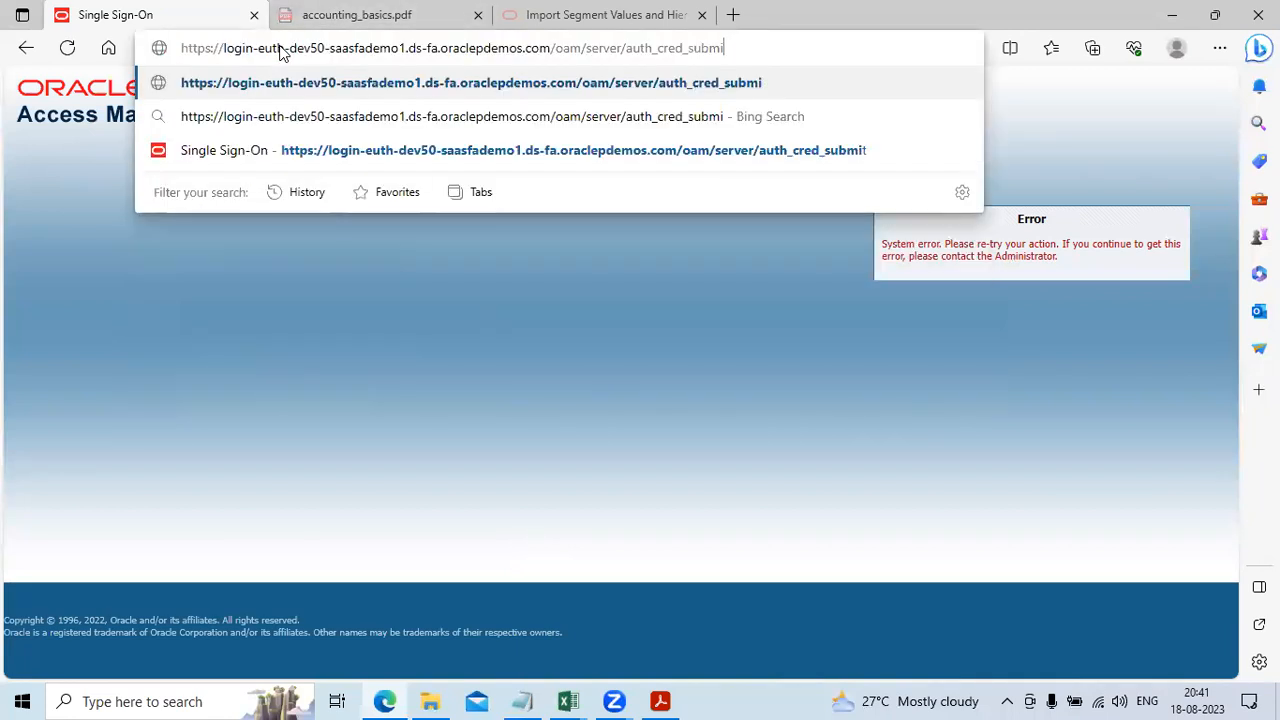
key("BackSpace")
key("BackSpace")
key("BackSpace")
key("BackSpace")
key("BackSpace")
key("BackSpace")
key("BackSpace")
key("BackSpace")
key("BackSpace")
key("BackSpace")
key("BackSpace")
key("BackSpace")
key("BackSpace")
key("BackSpace")
key("BackSpace")
key("BackSpace")
key("BackSpace")
key("BackSpace")
key("BackSpace")
key("BackSpace")
key("BackSpace")
key("BackSpace")
key("BackSpace")
key("BackSpace")
key("BackSpace")
key("BackSpace")
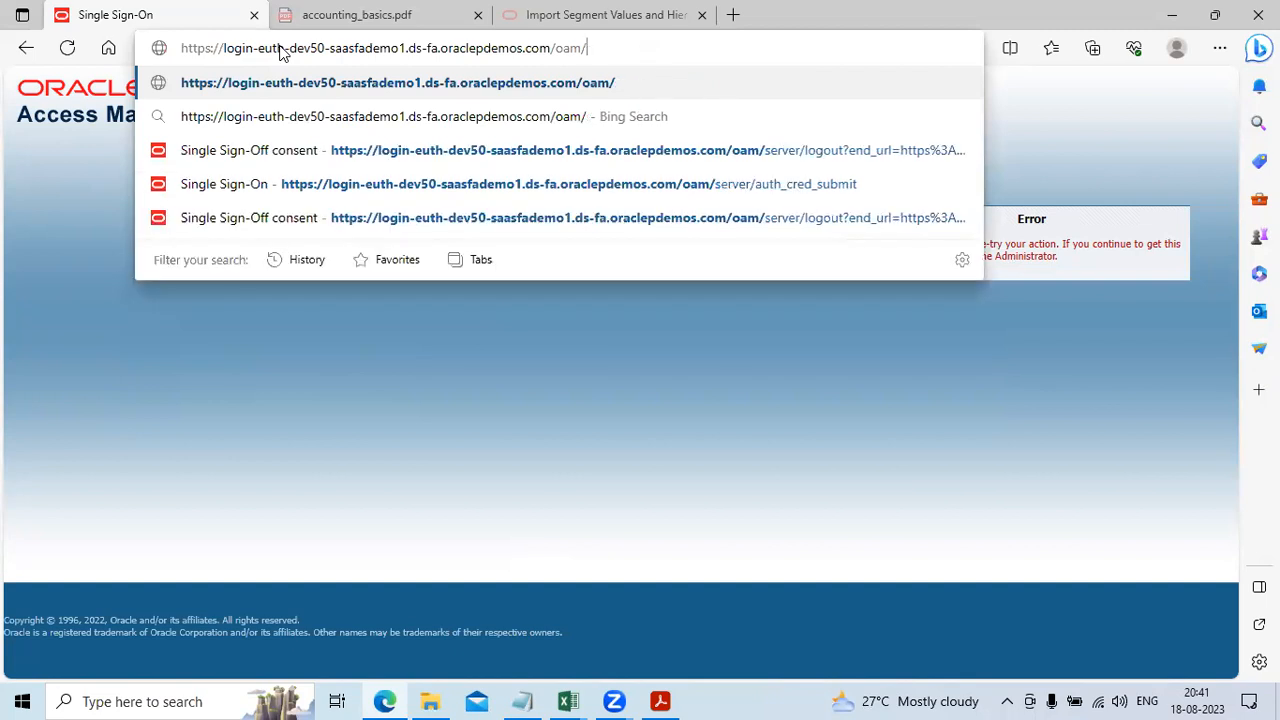
key("Return")
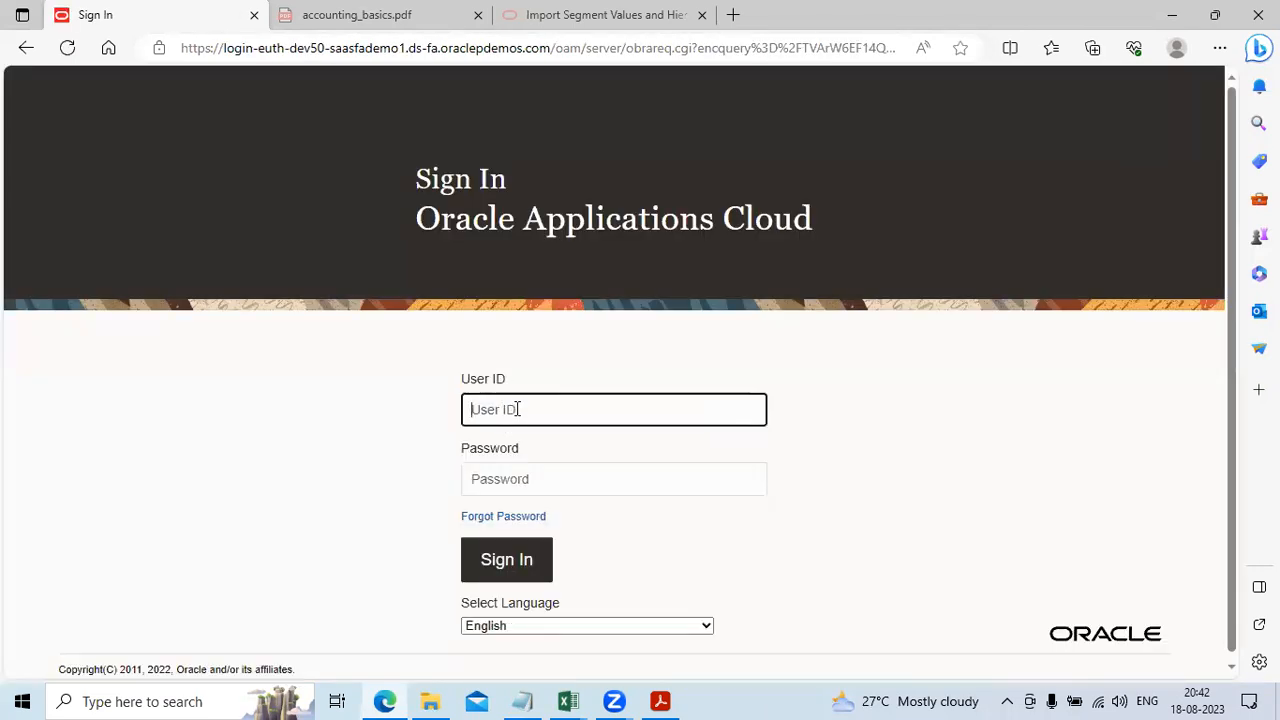
Step: Sign in to Oracle Applications Cloud with the user ID fin.cloud and the account password
type("fin.cloud")
key("Tab")
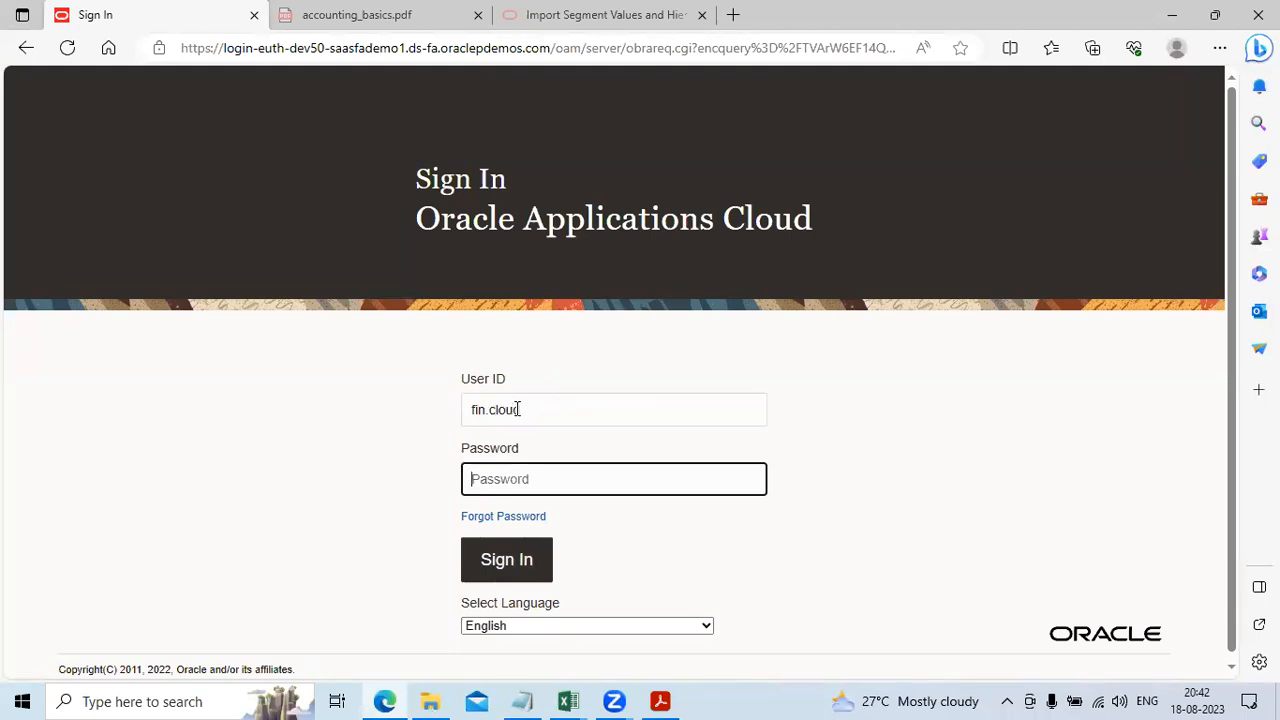
type("***********")
left_click(503, 556)
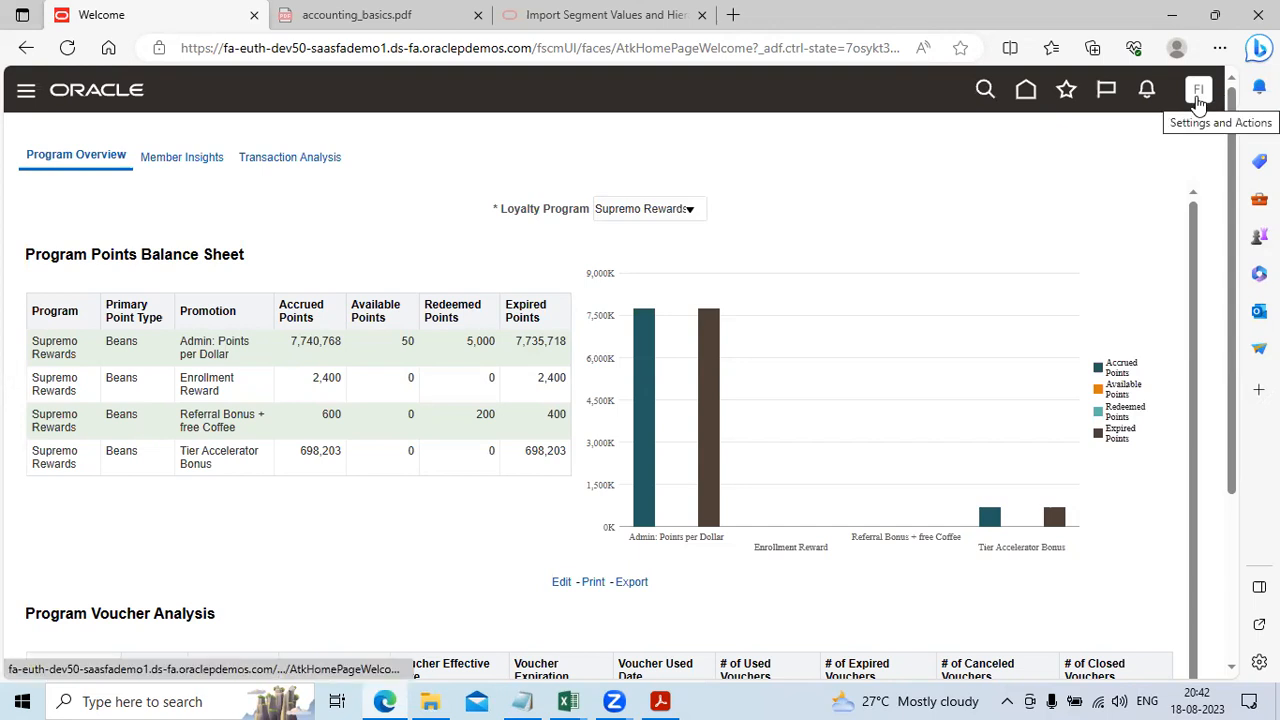
Step: Open Setup and Maintenance from the account's settings and actions
left_click(1198, 93)
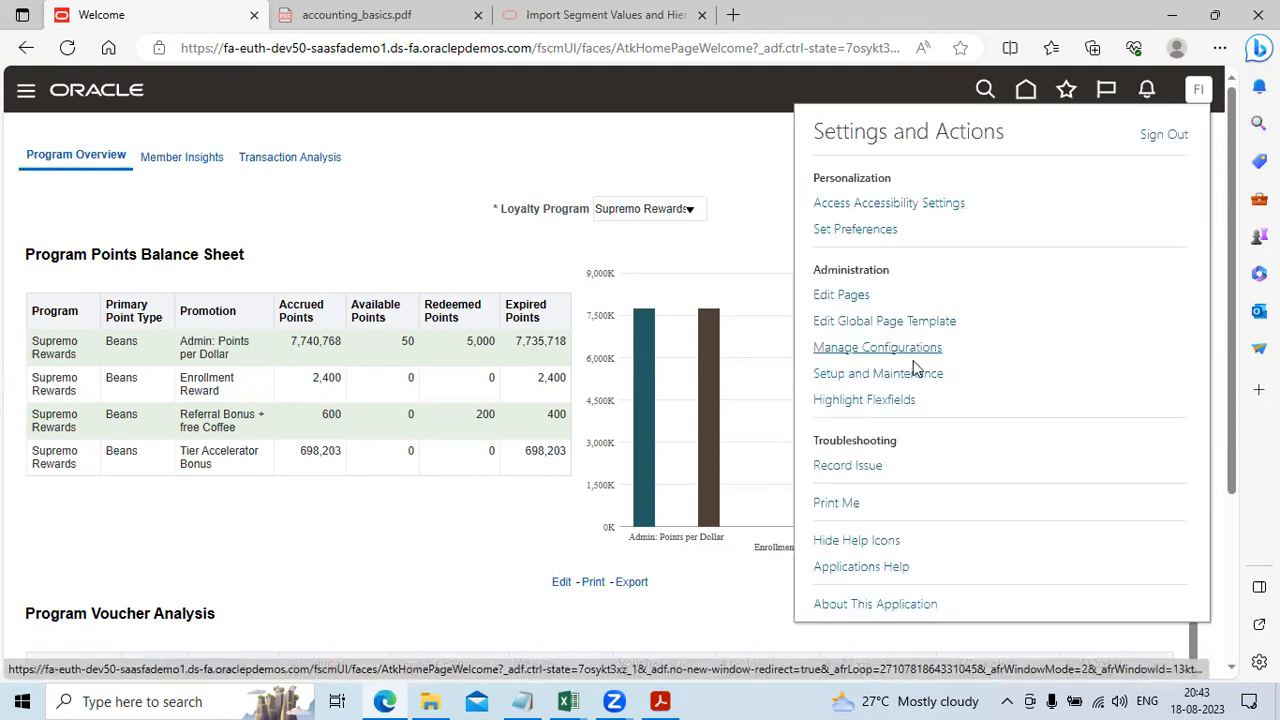
left_click(878, 374)
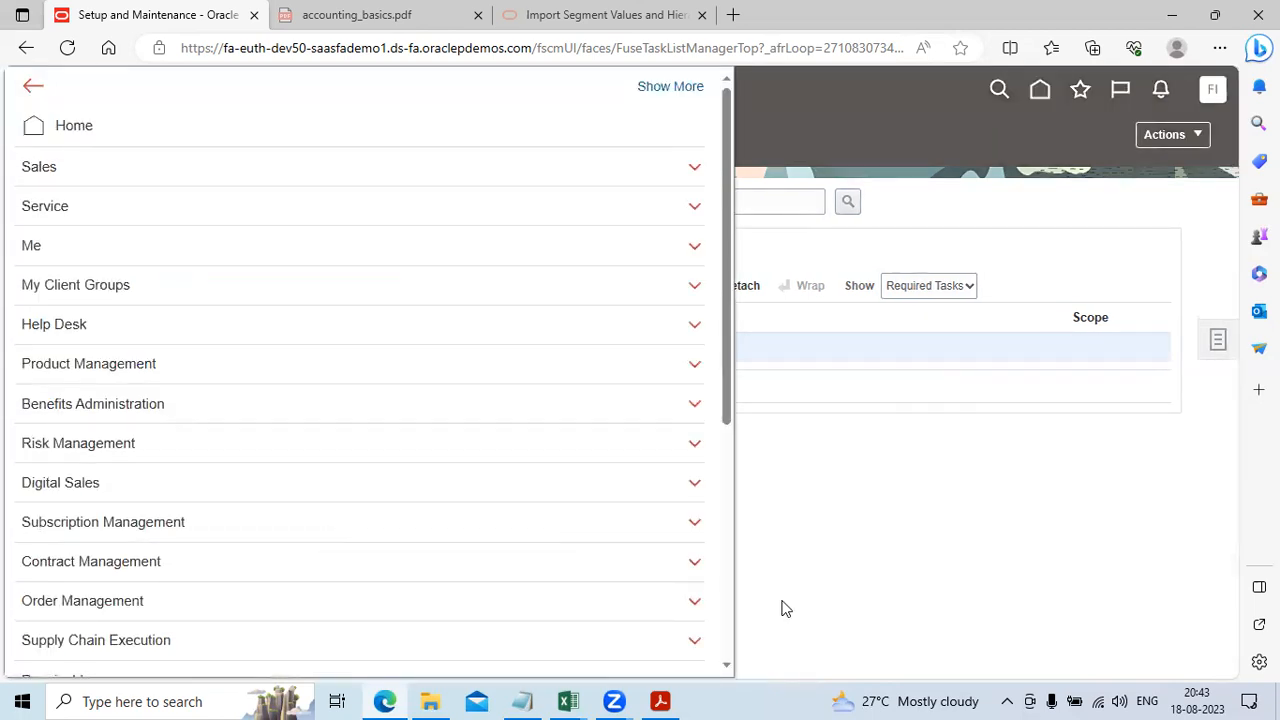
scroll(729, 670, "down", 3)
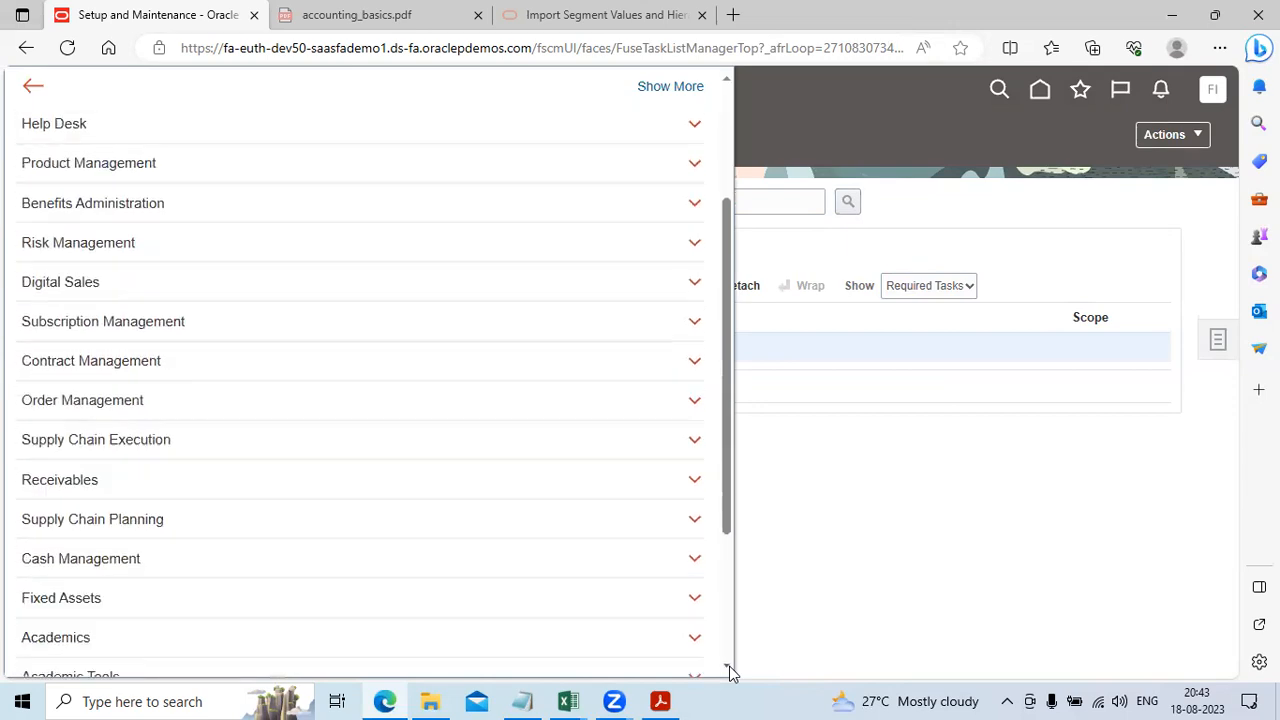
scroll(729, 670, "down", 1)
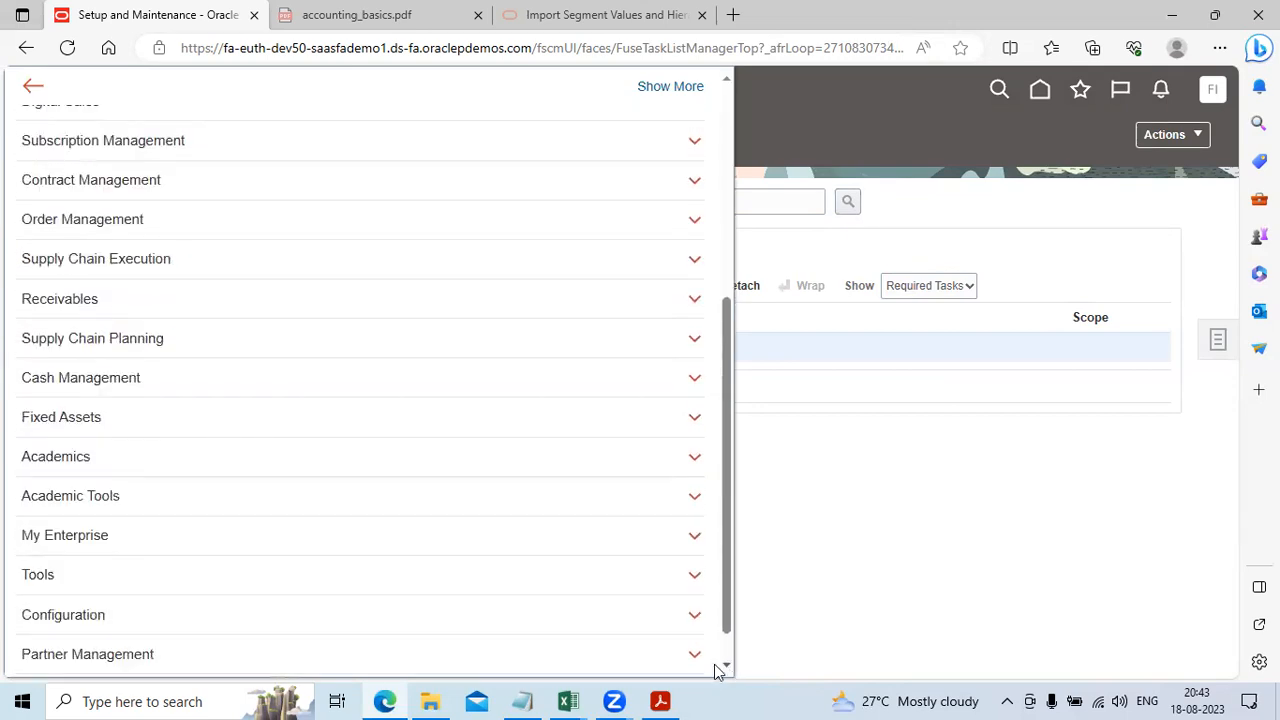
left_click(441, 585)
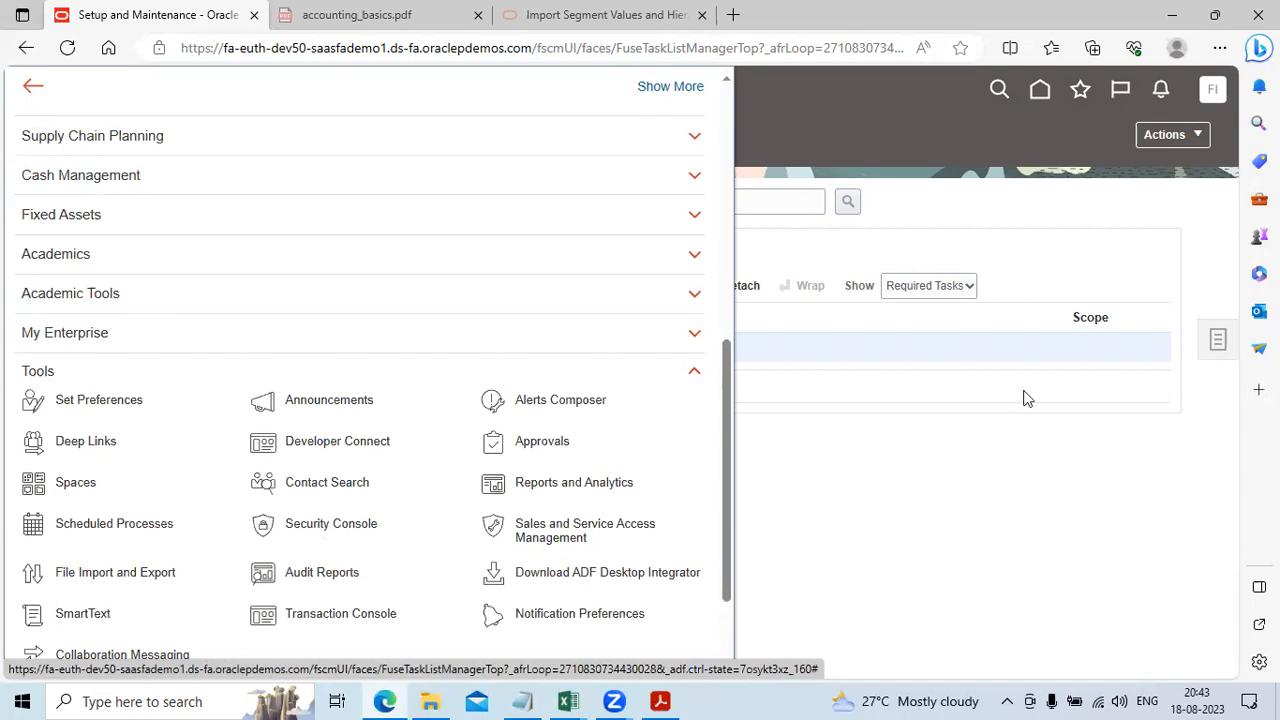
left_click(1226, 345)
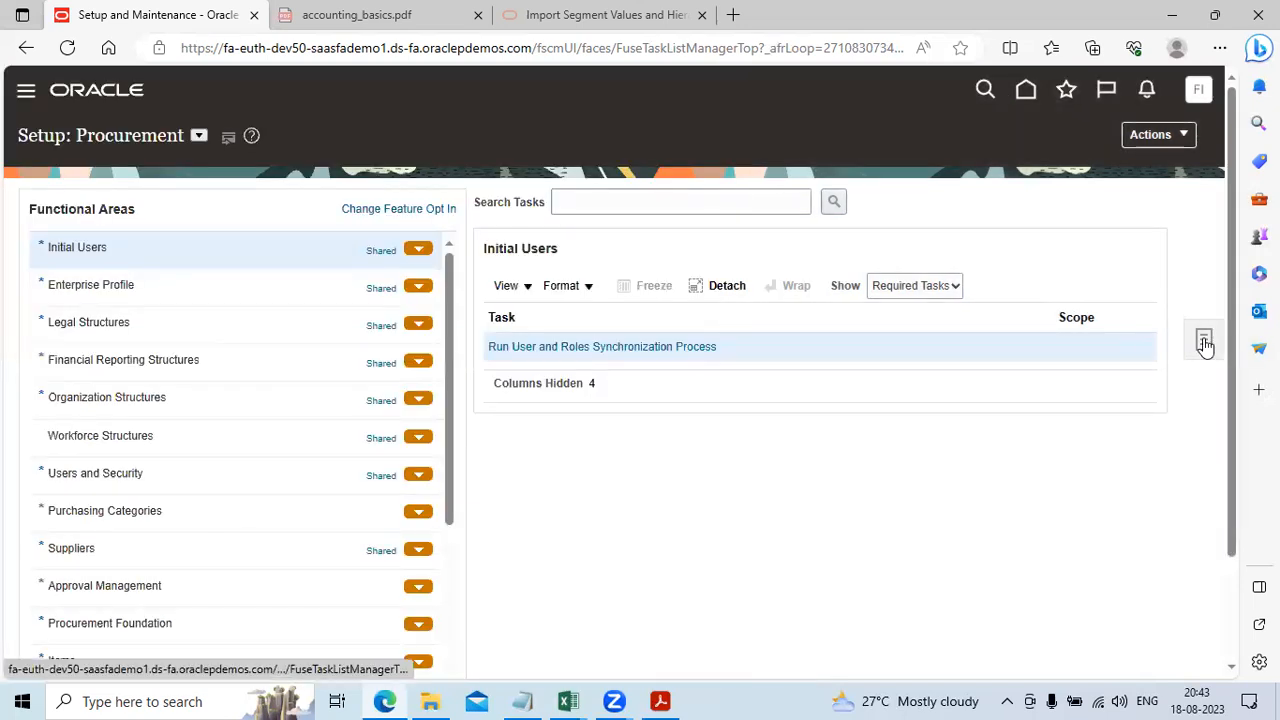
Step: Open Manage Implementation Projects and search the projects by the name Fin.cloud
left_click(1204, 341)
left_click(1097, 197)
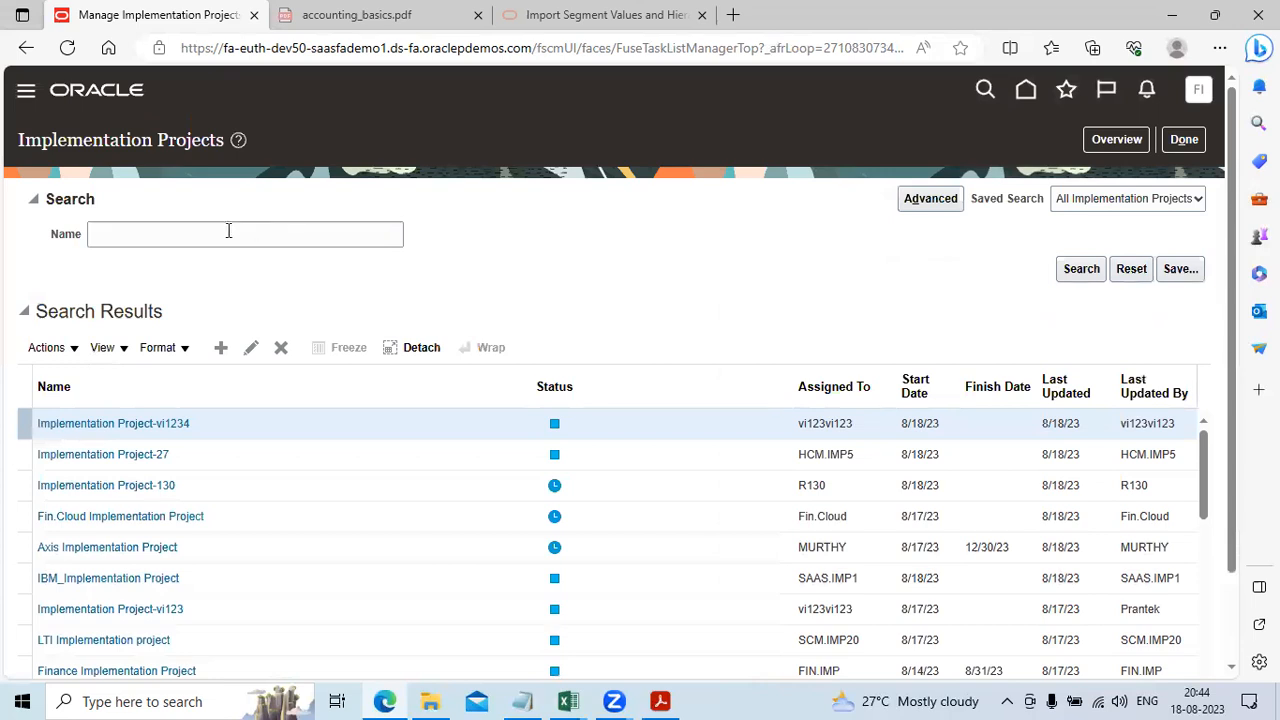
left_click(215, 234)
type("F")
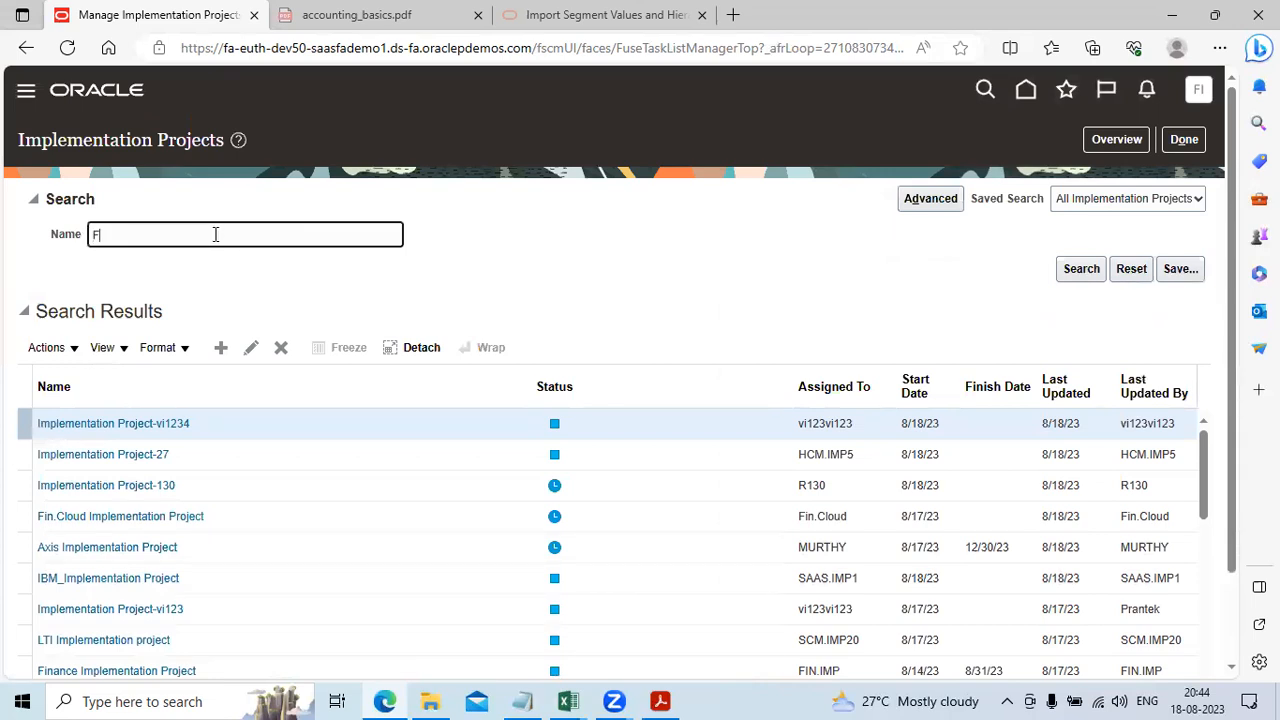
type("in.cloud")
key("Return")
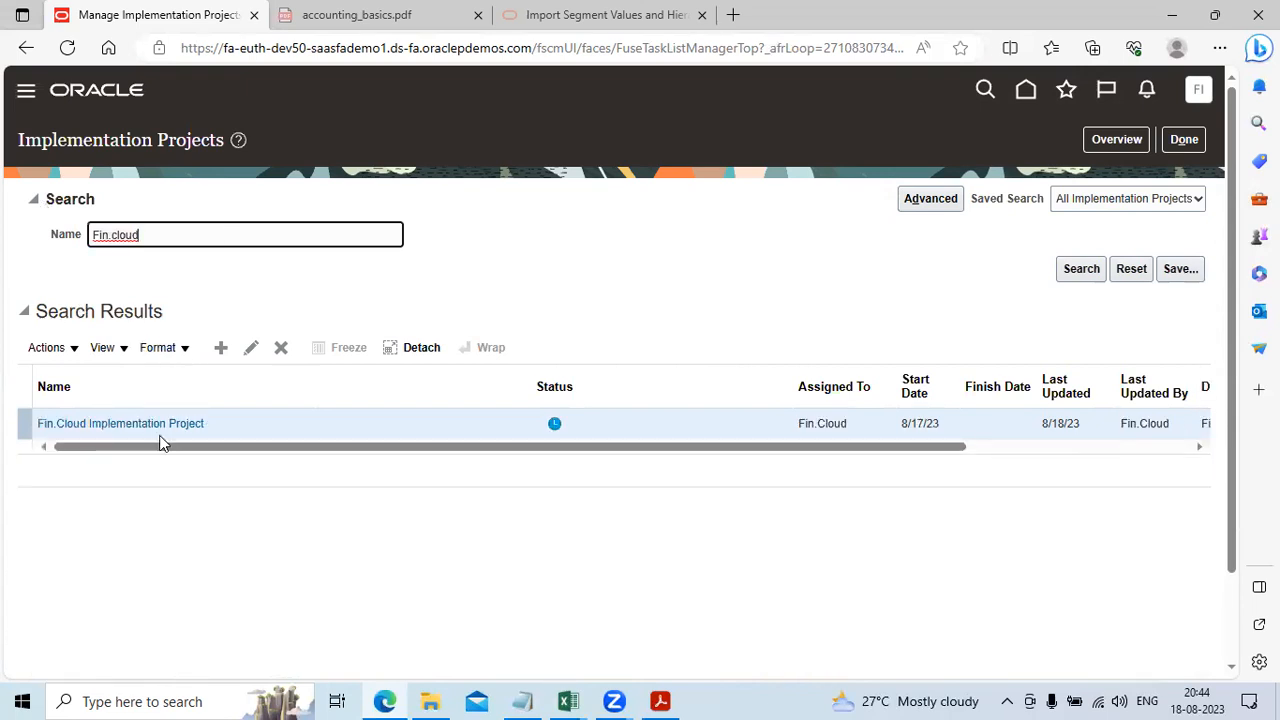
Step: Open the Fin.Cloud Implementation Project for editing and view the offerings available to add to its task lists, without adding any
left_click(251, 349)
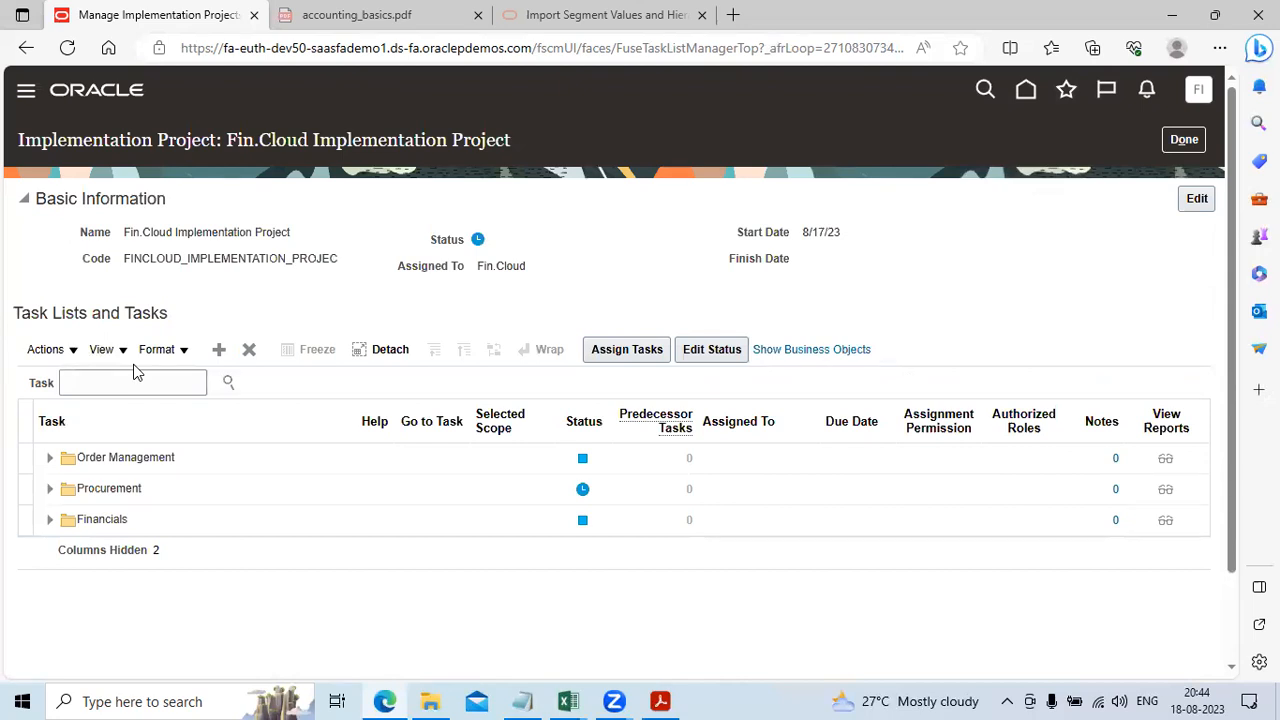
left_click(52, 347)
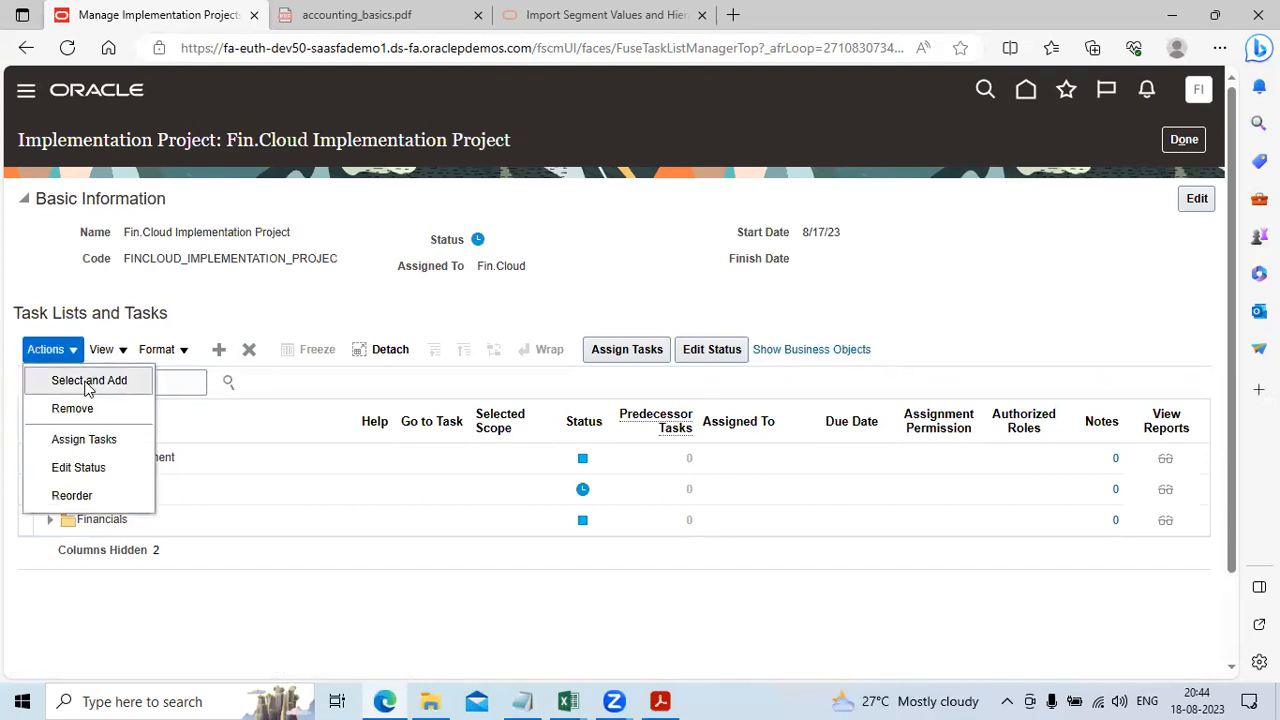
left_click(89, 385)
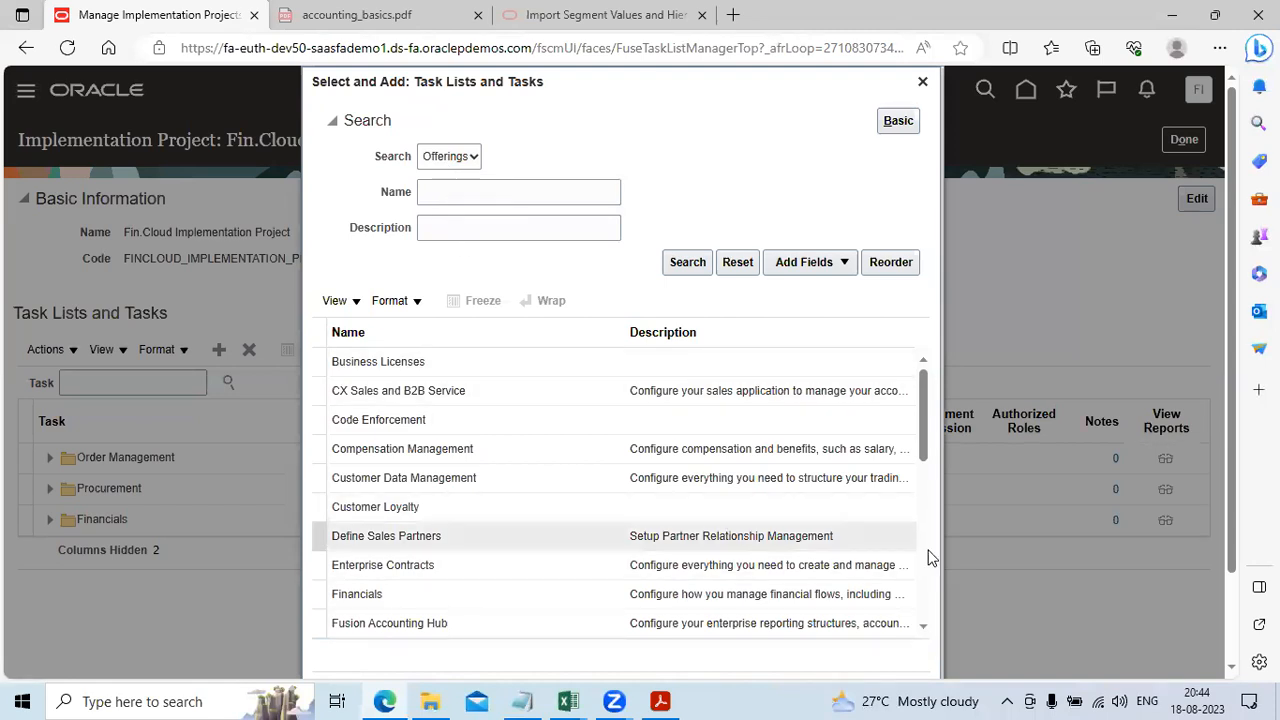
left_click(468, 420)
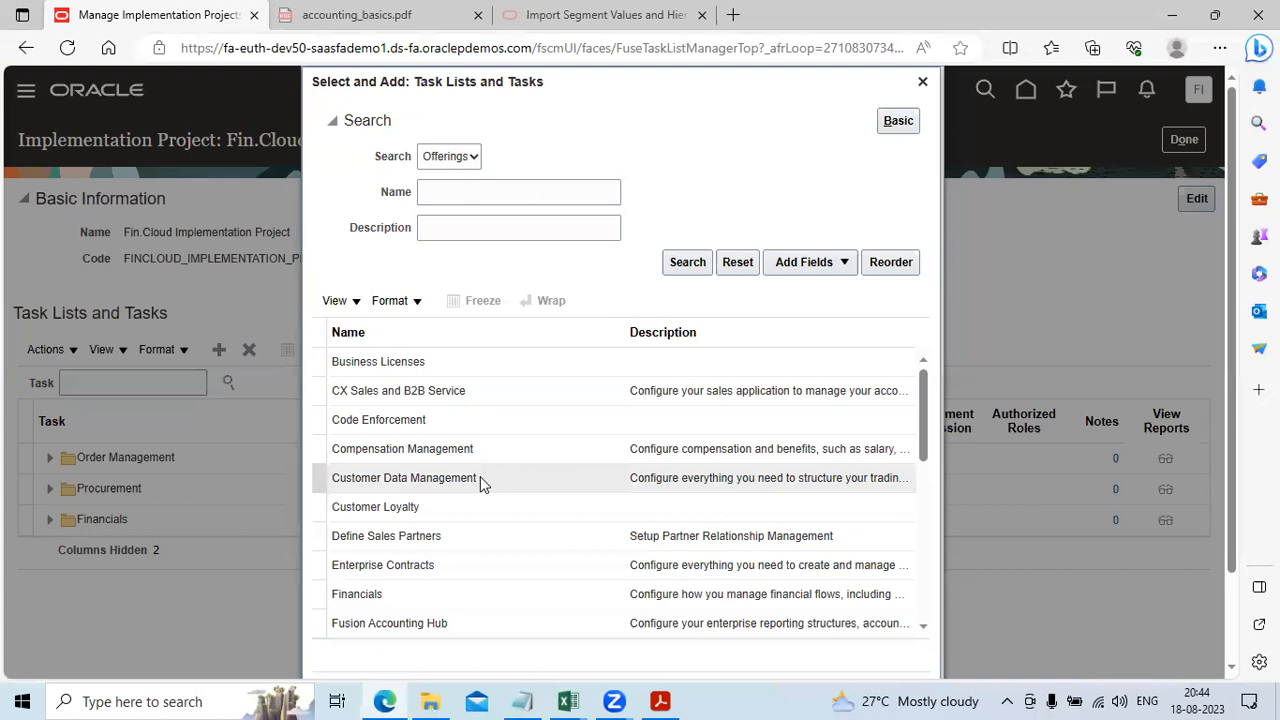
left_click(480, 477)
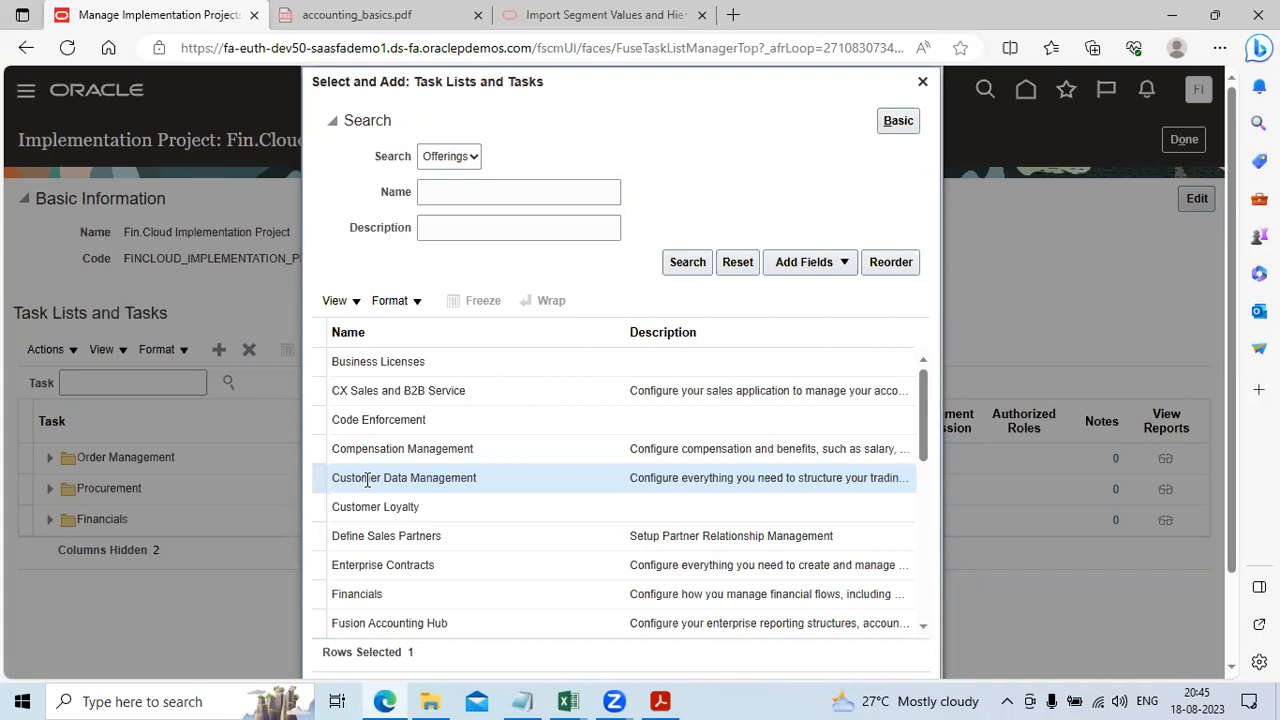
left_click(922, 83)
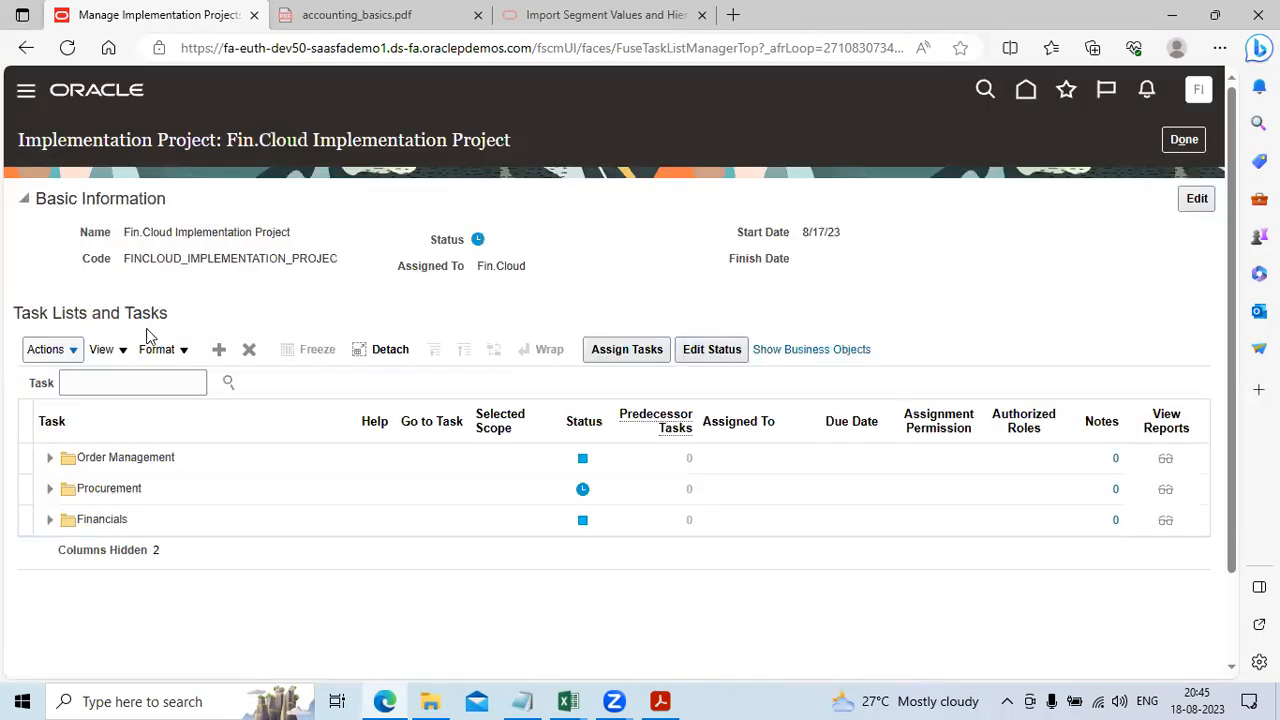
left_click(75, 352)
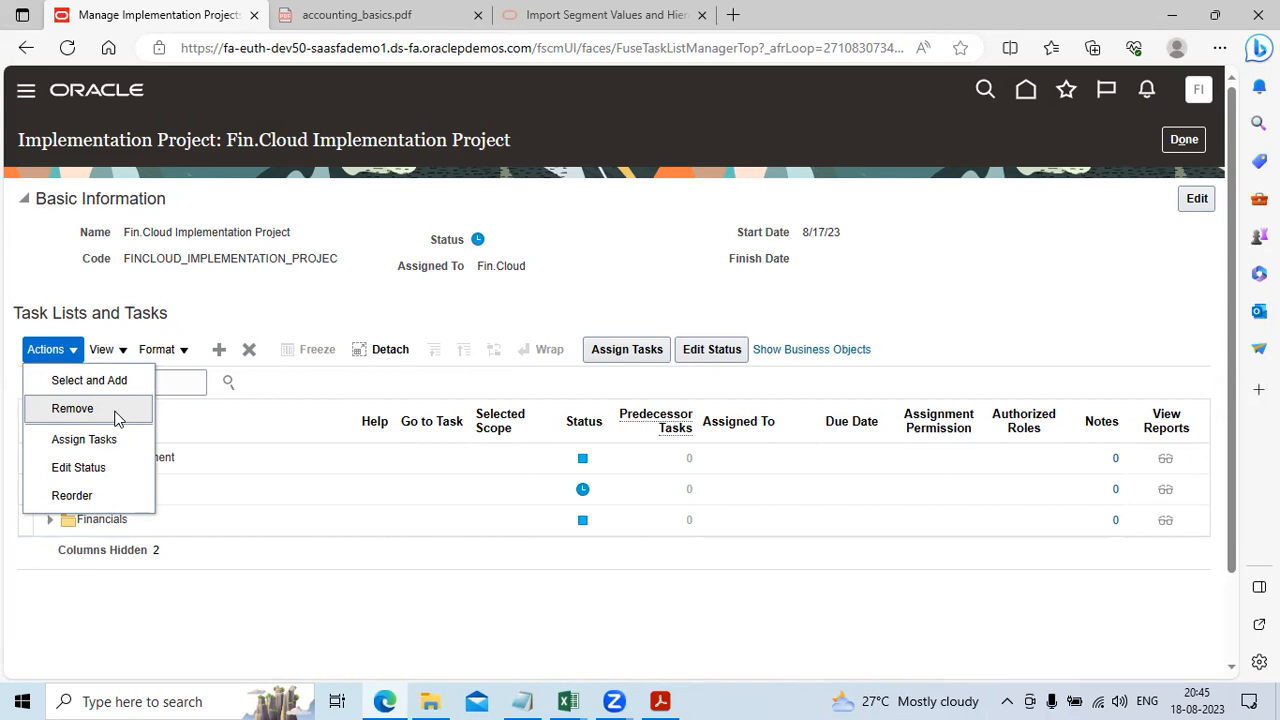
left_click(110, 472)
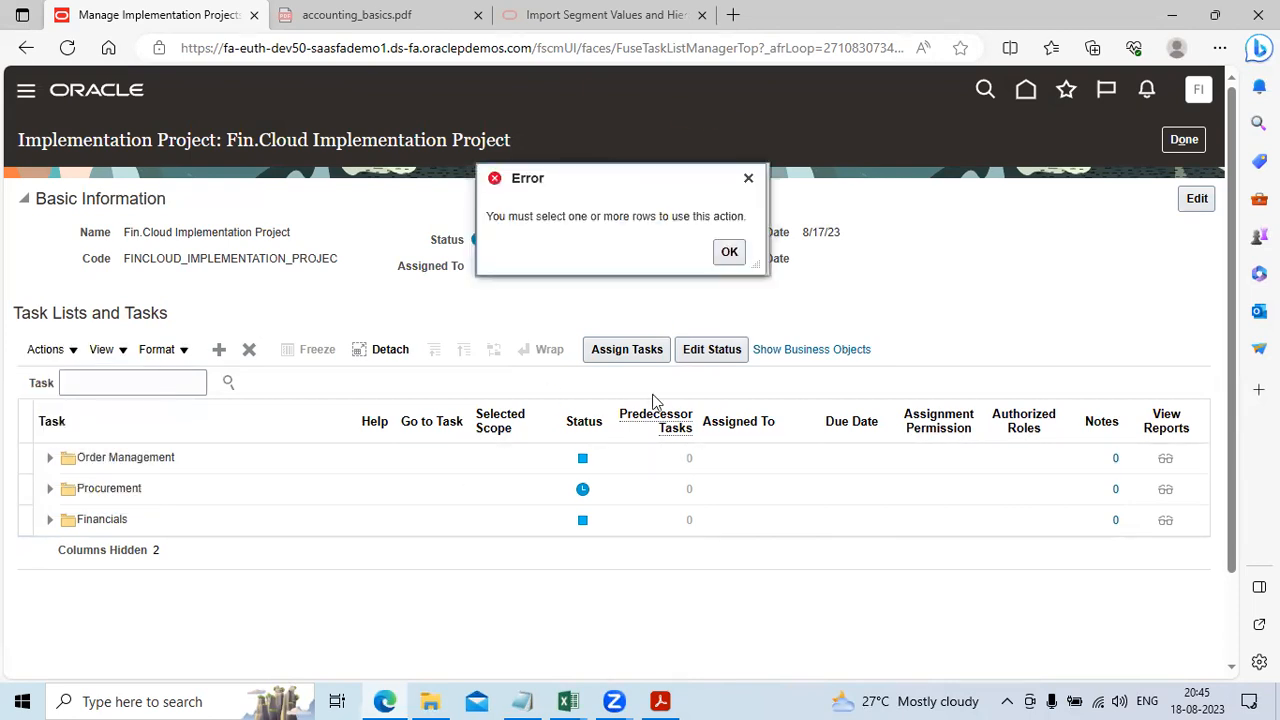
left_click(748, 178)
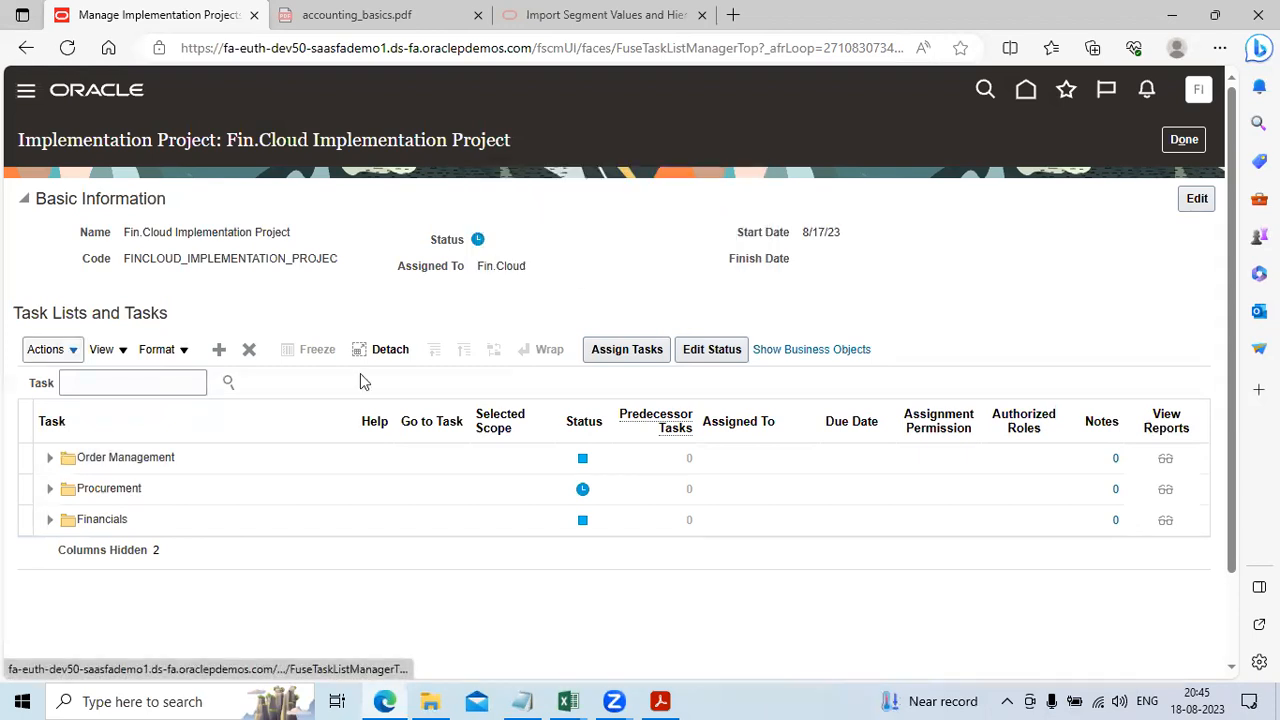
Step: View the status choices available for the Financials task list, leaving its status unsaved
left_click(212, 515)
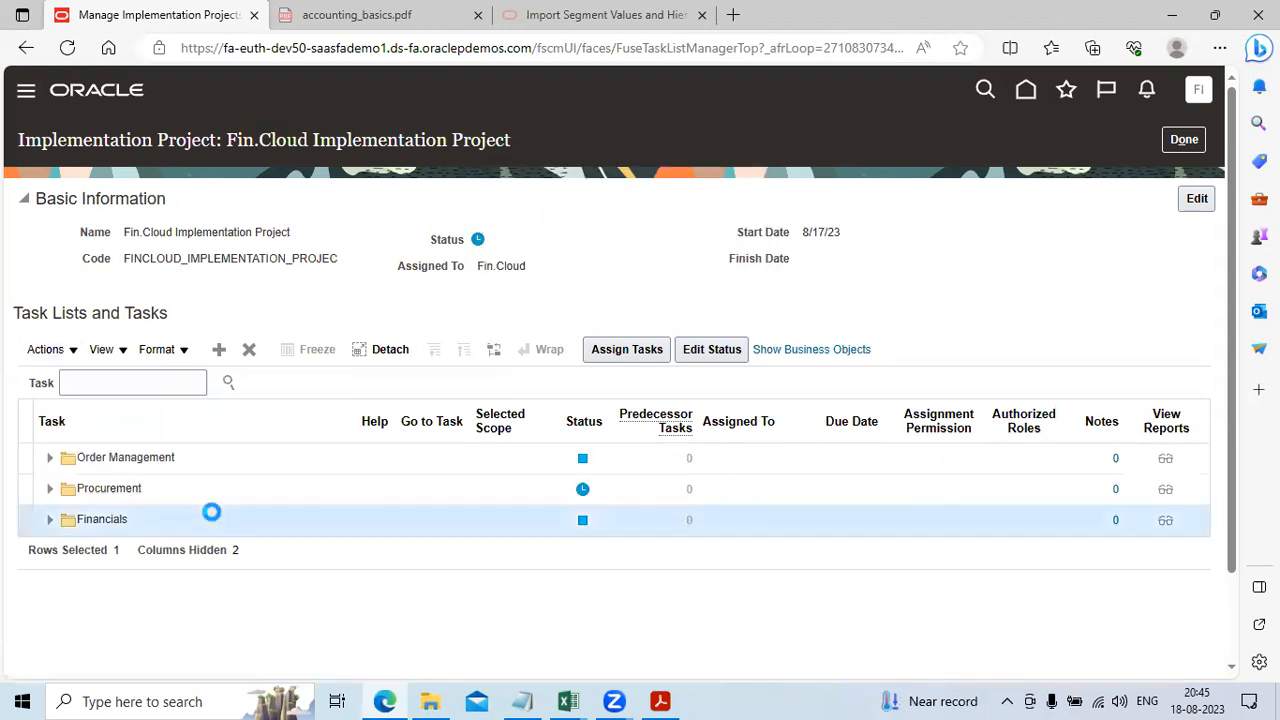
left_click(76, 355)
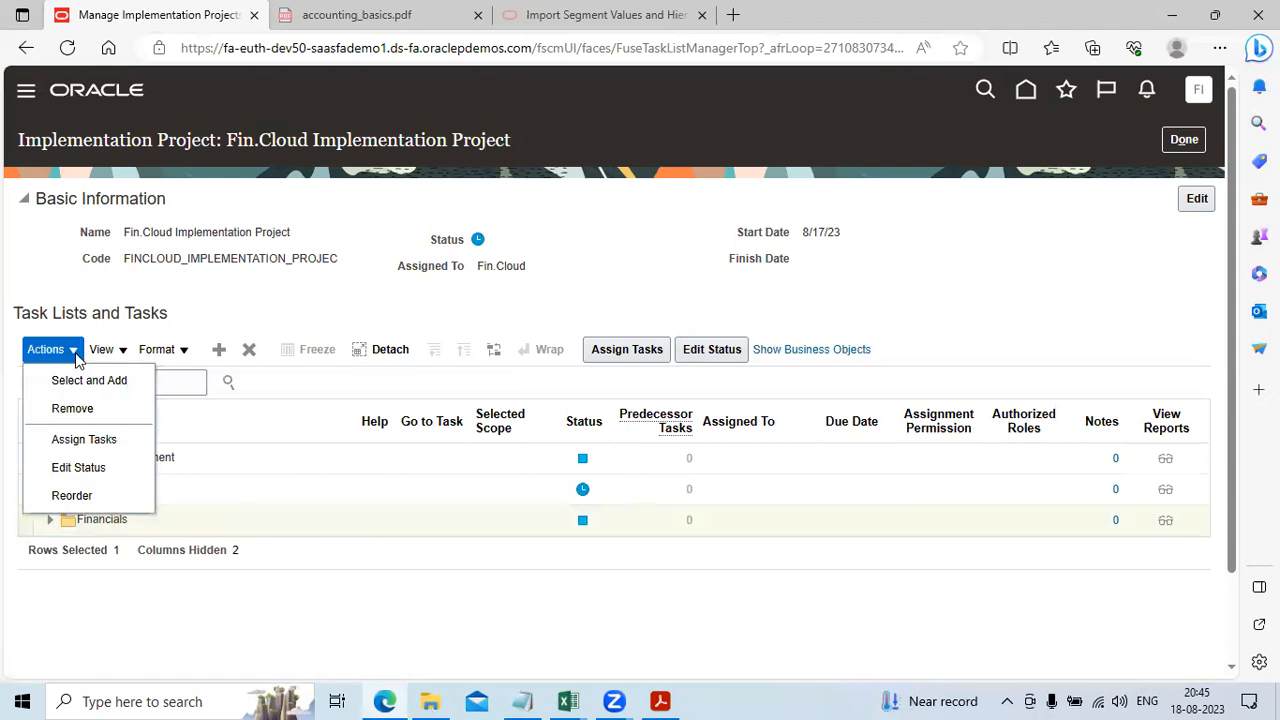
left_click(97, 470)
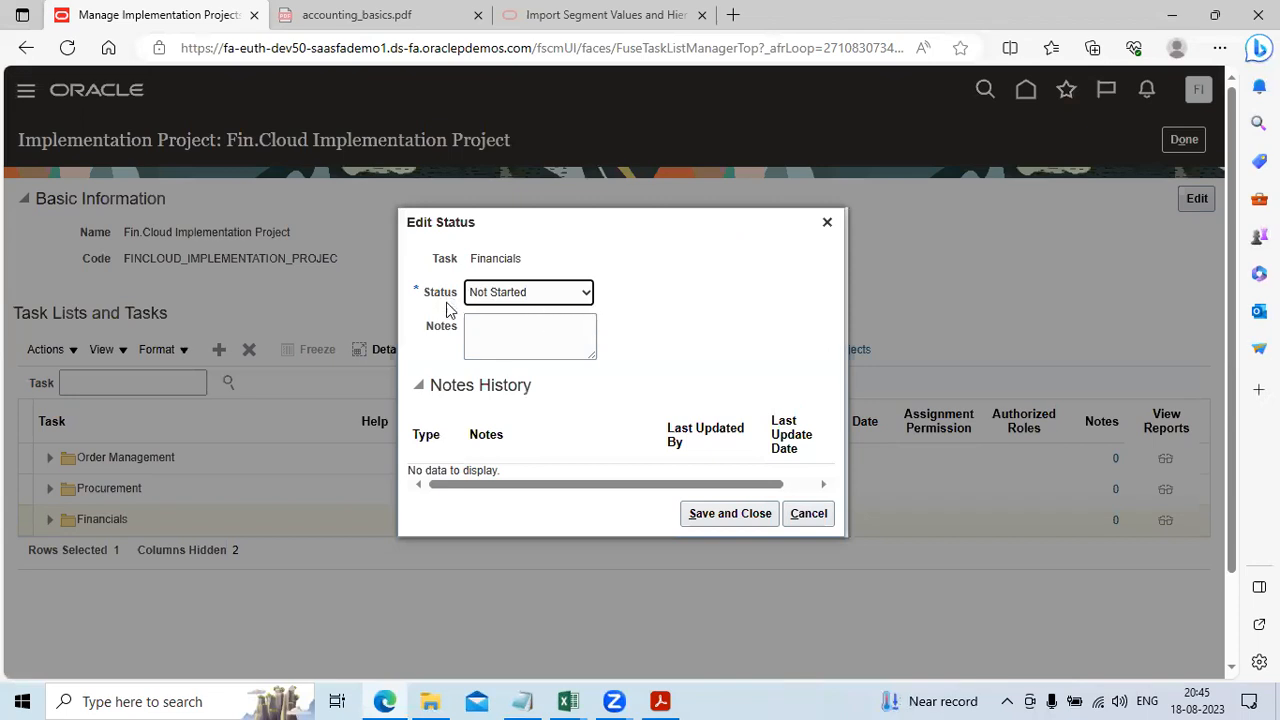
left_click(585, 293)
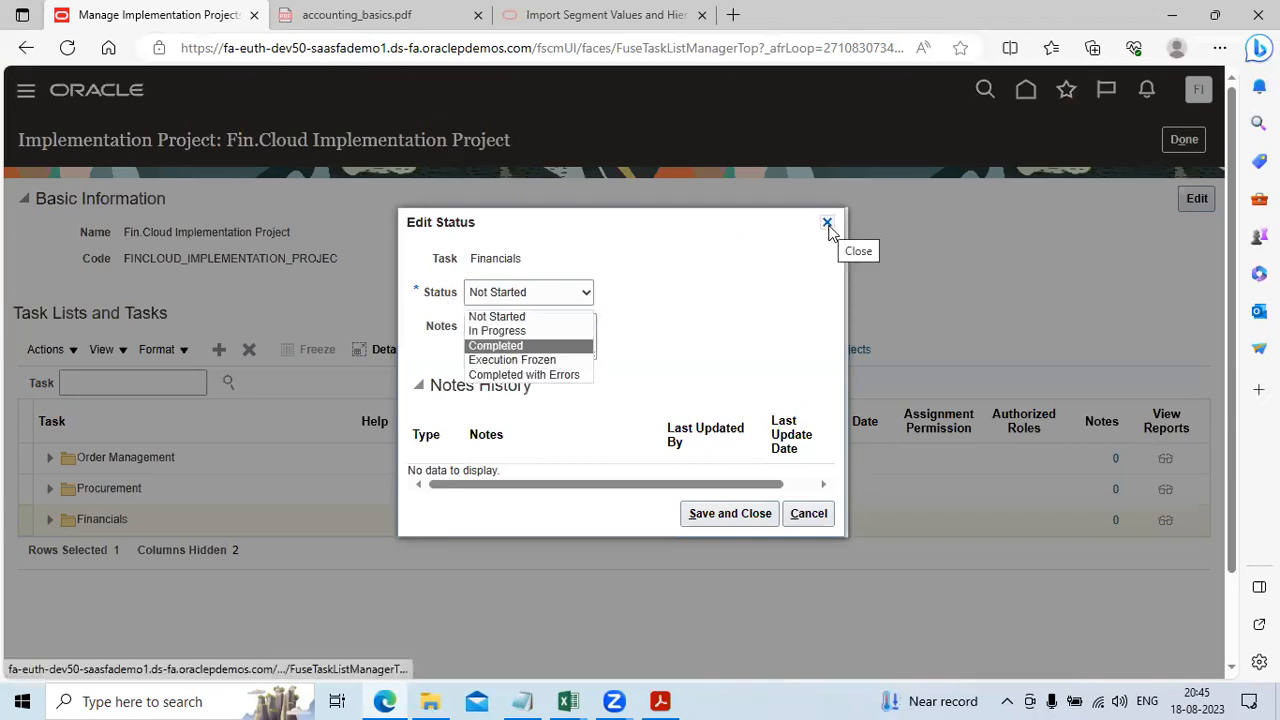
left_click(827, 224)
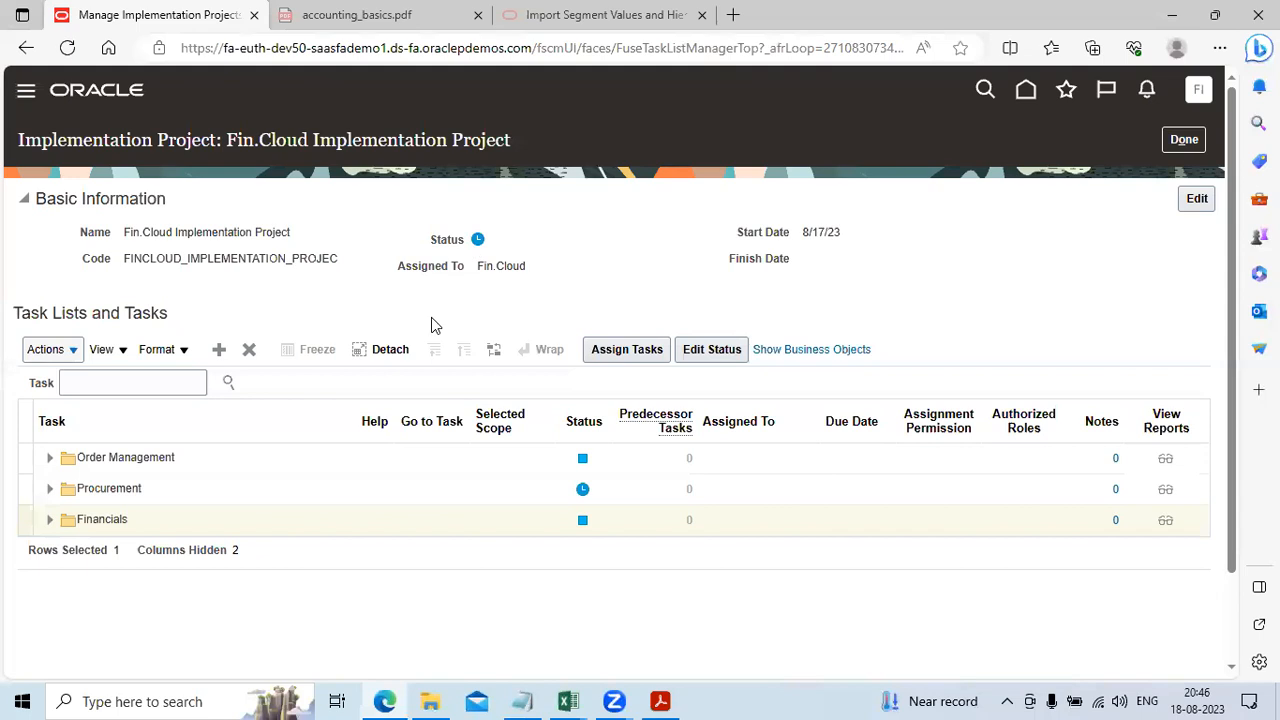
Step: Expand the Financials task list and its Define Common Applications Configuration folder
left_click(50, 521)
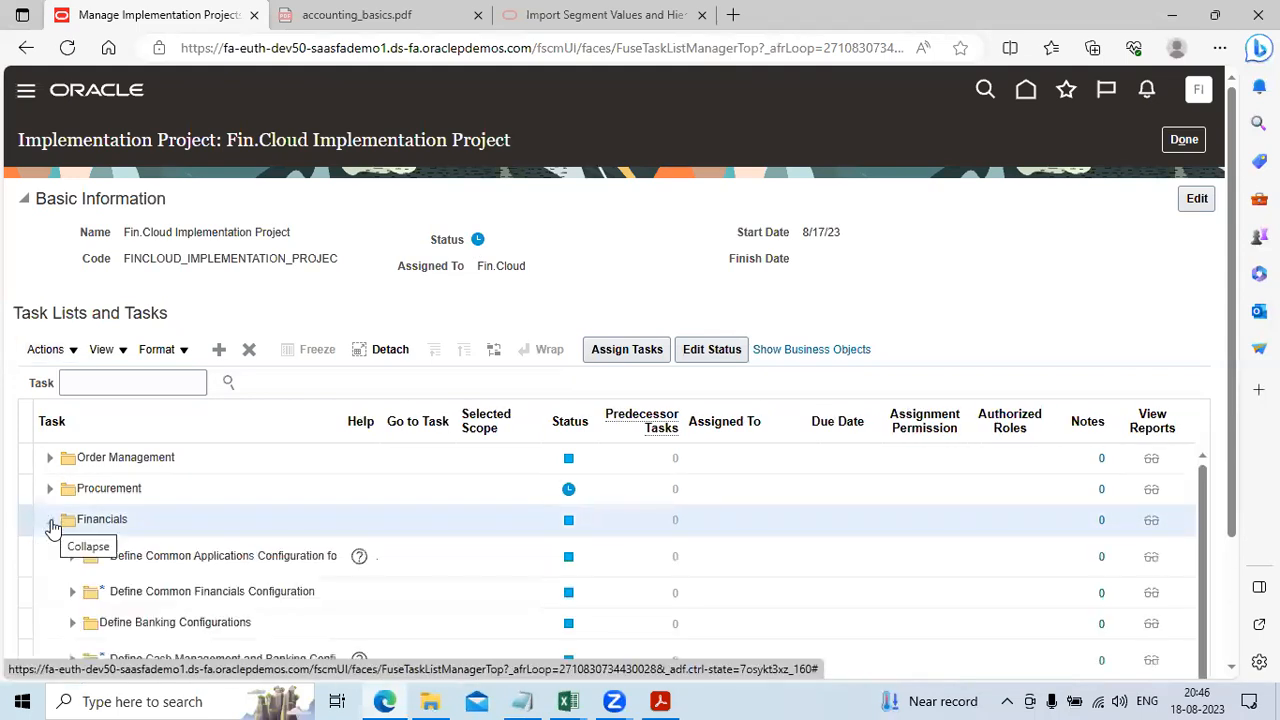
left_click(1235, 670)
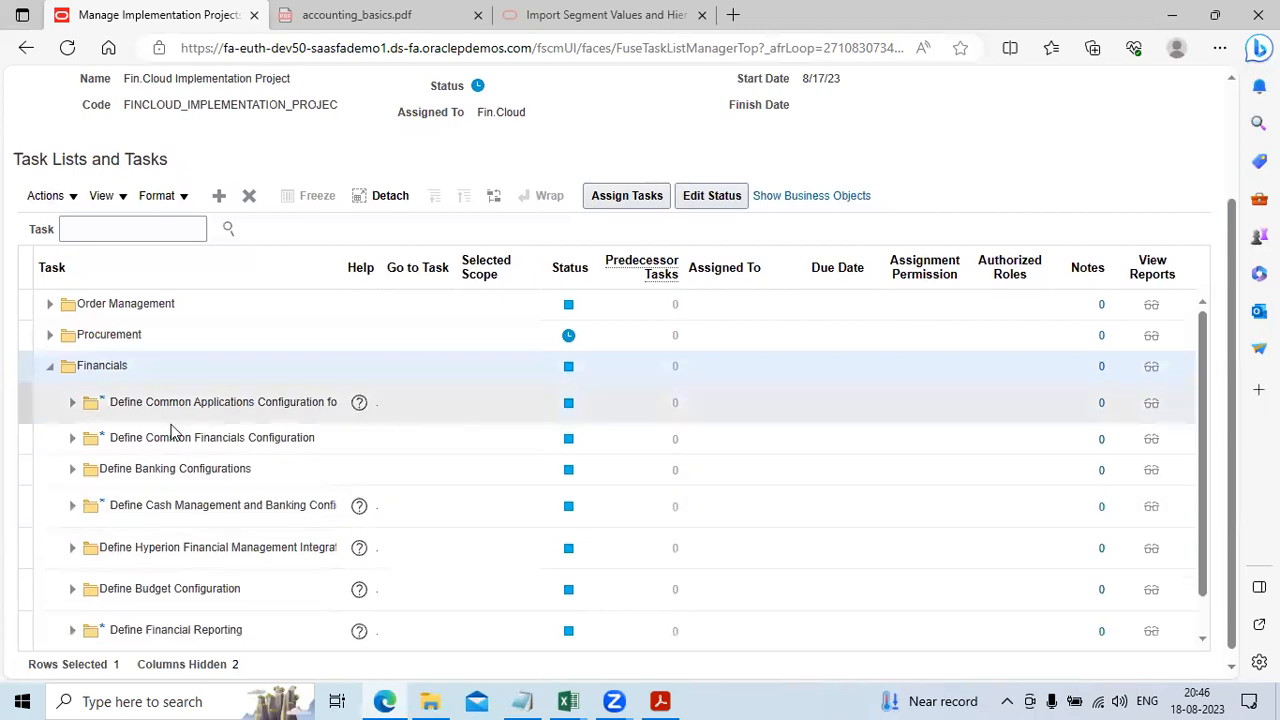
left_click(71, 404)
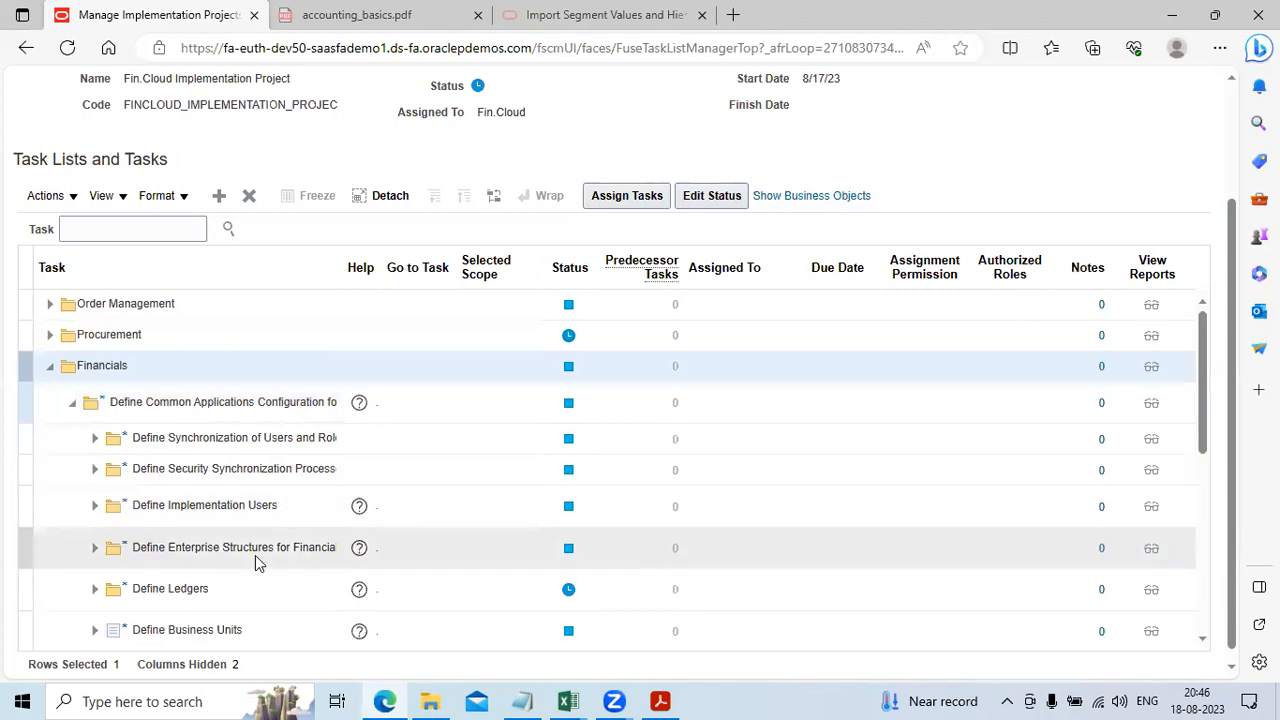
Step: View the task folders inside Define Enterprise Structures for Financials and collapse that folder again
left_click(95, 549)
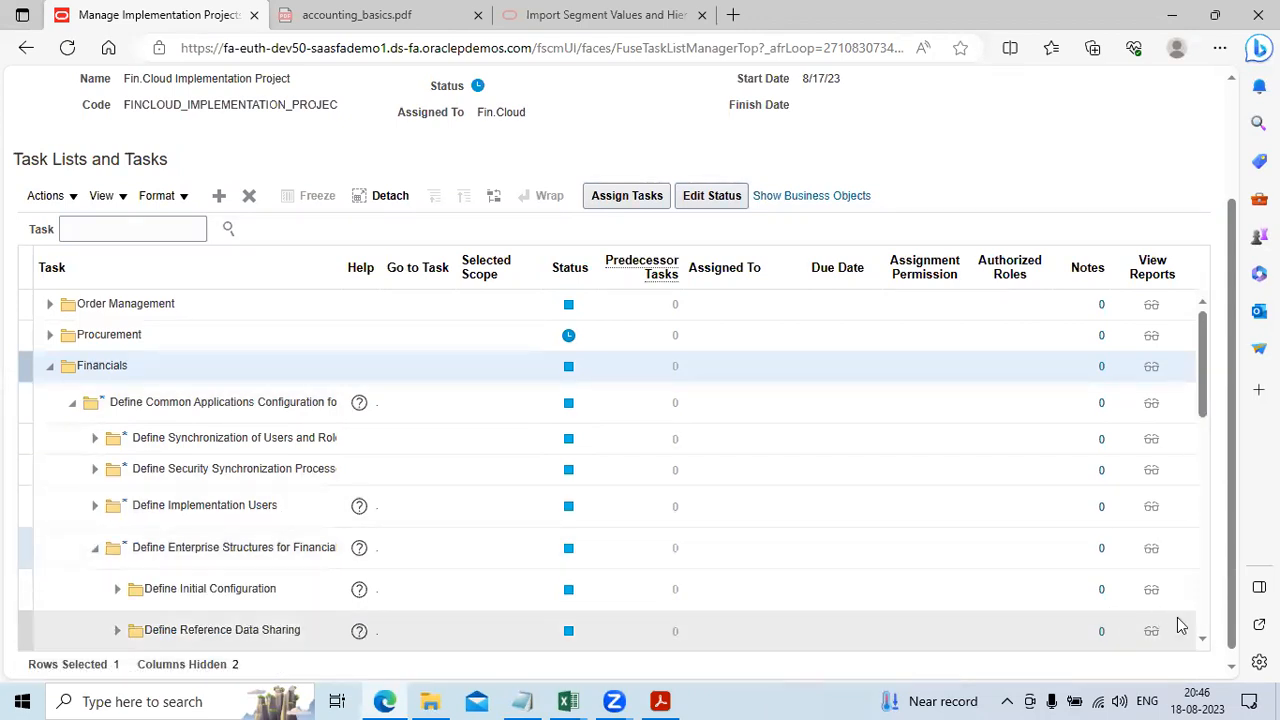
left_click(1204, 643)
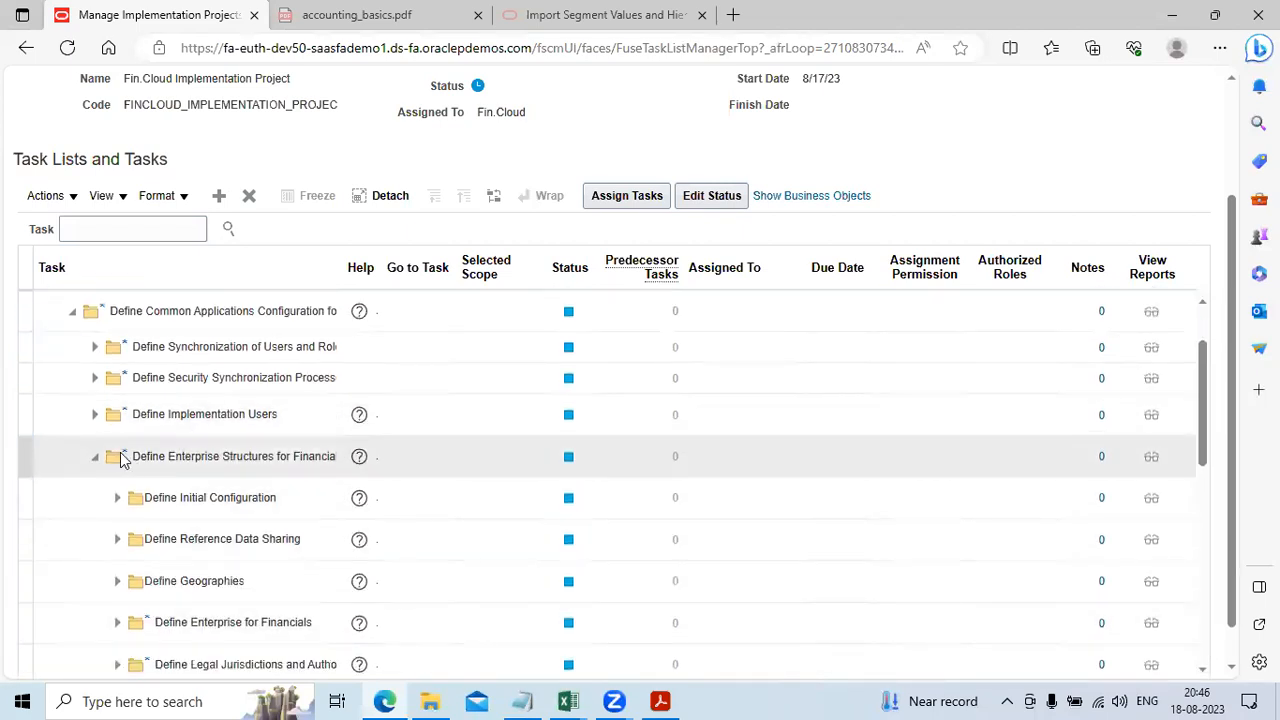
left_click(96, 459)
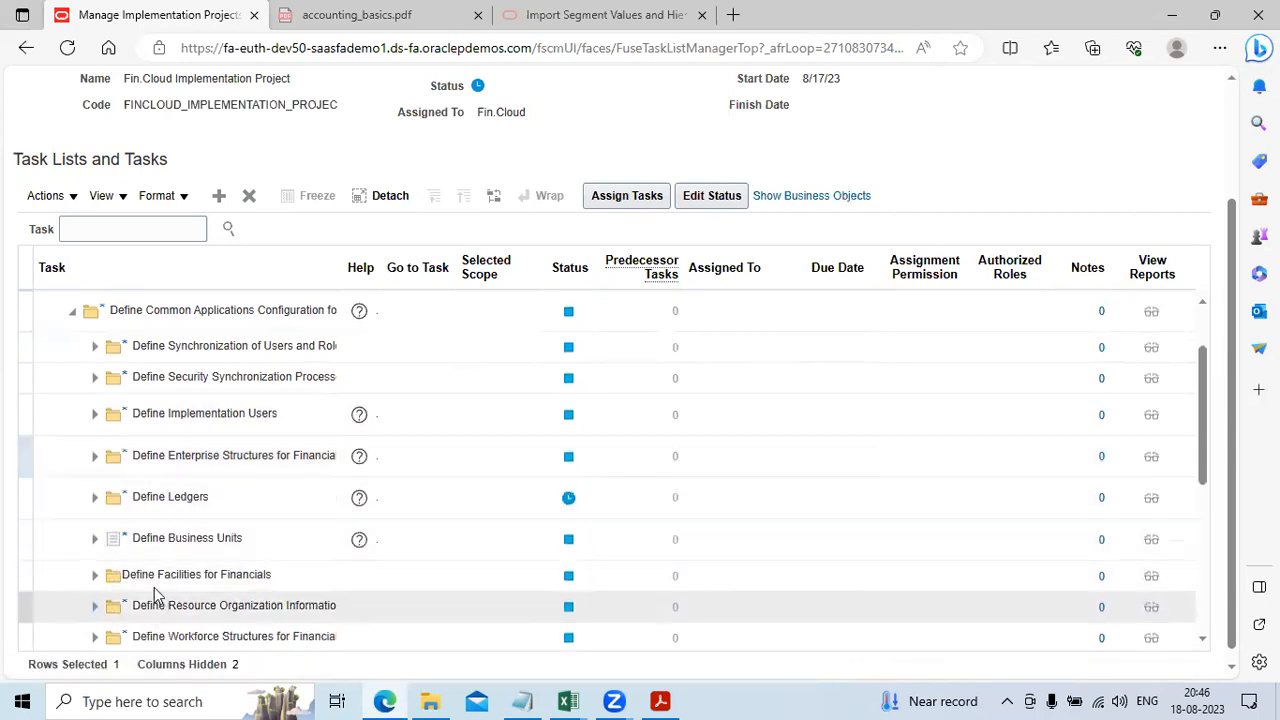
Step: Look through the remaining task folders under Financials and check Define Common Financials Configuration for subtasks
left_click(1203, 642)
left_click(1204, 643)
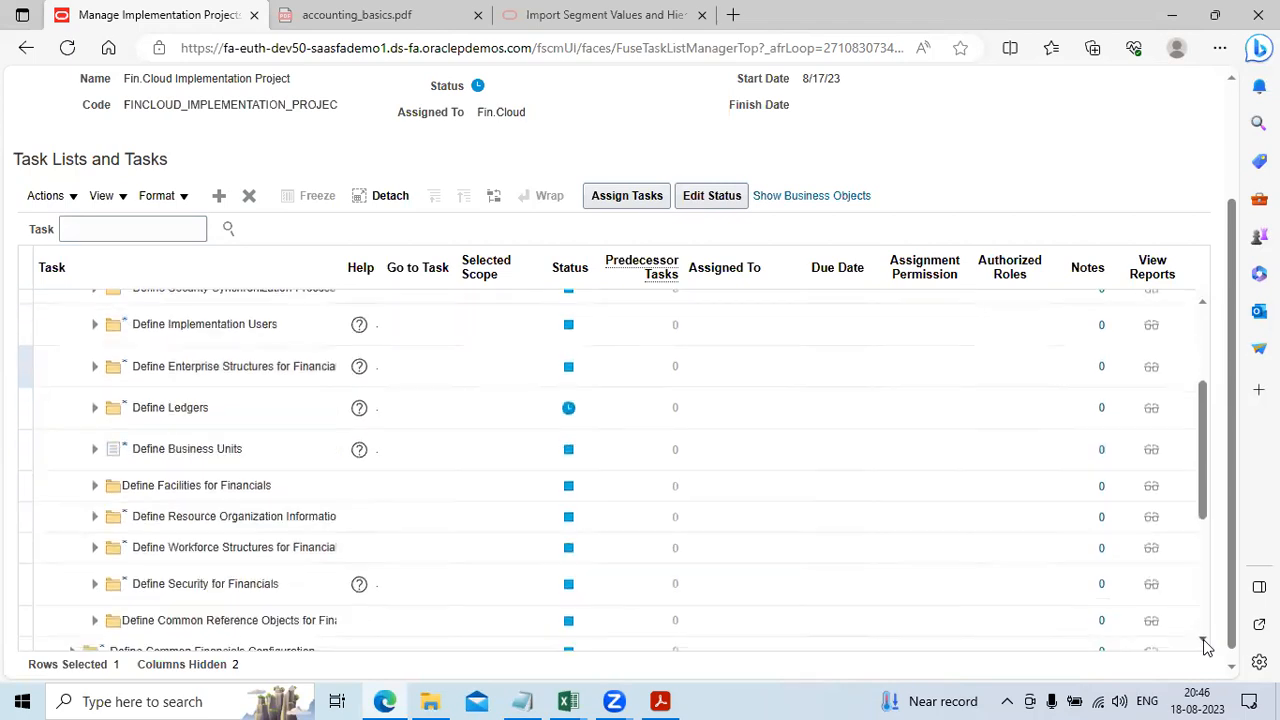
left_click(1203, 642)
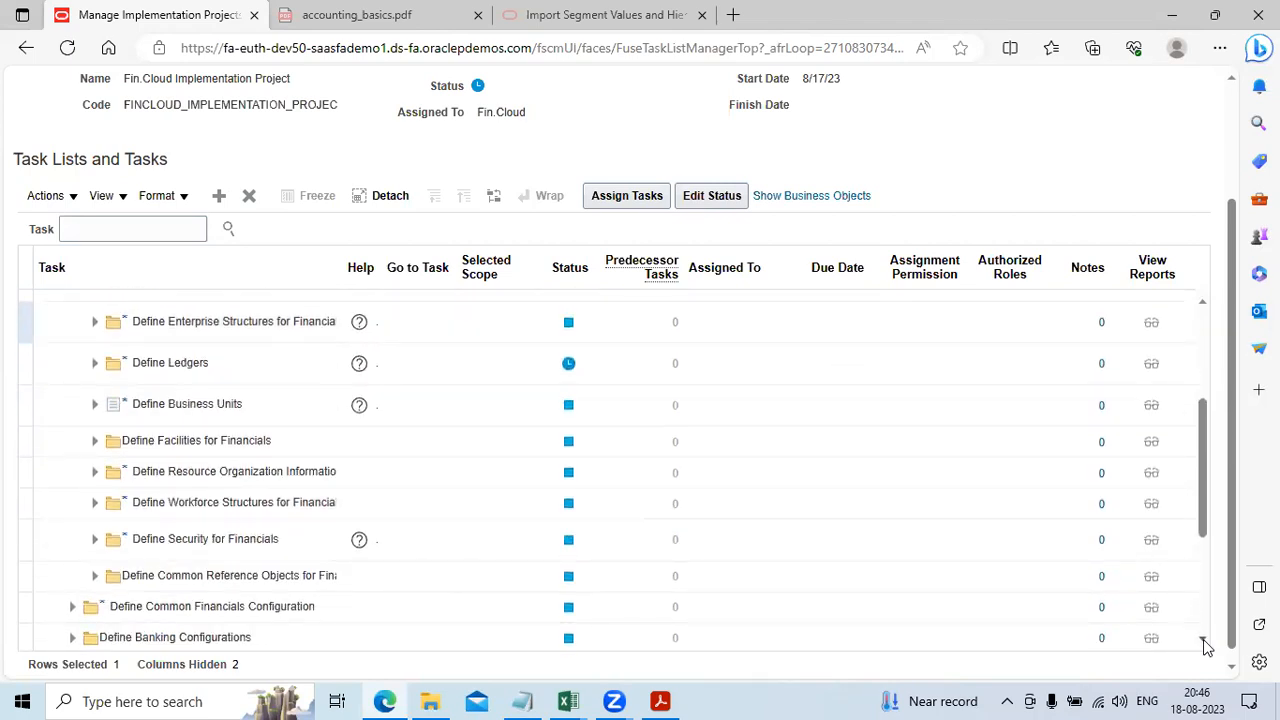
left_click(1203, 642)
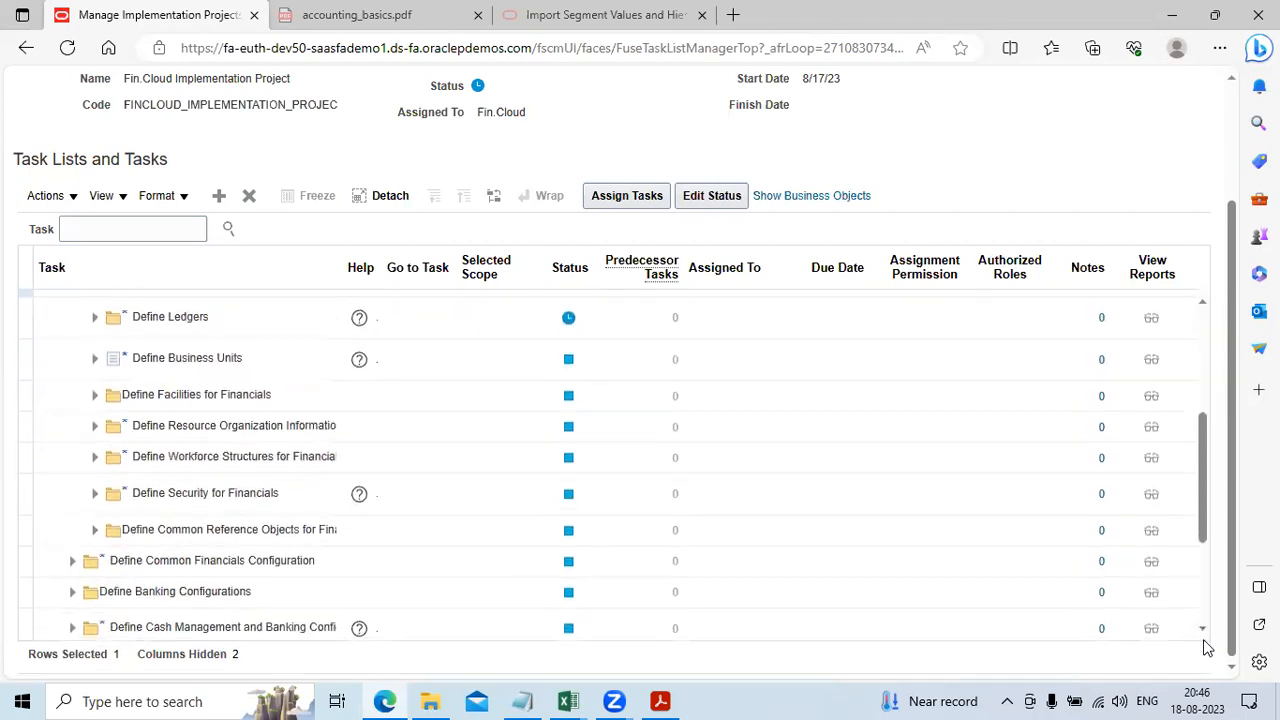
left_click(73, 567)
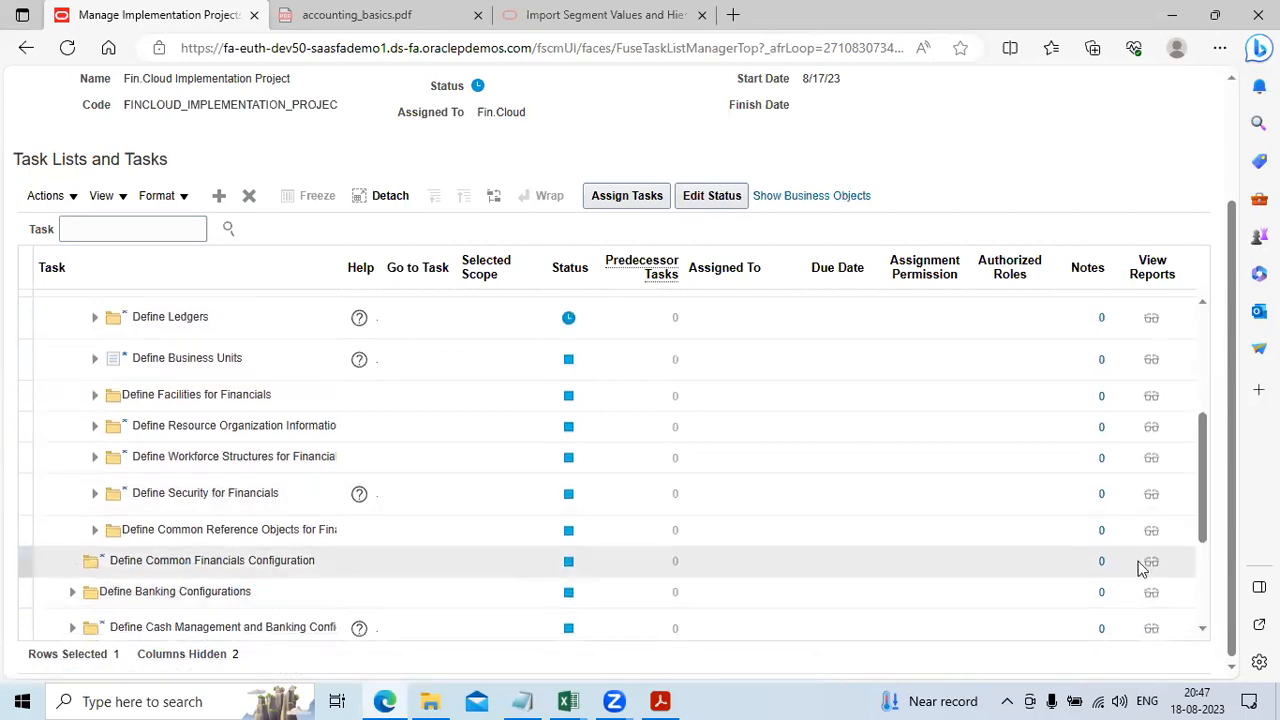
left_click(1203, 630)
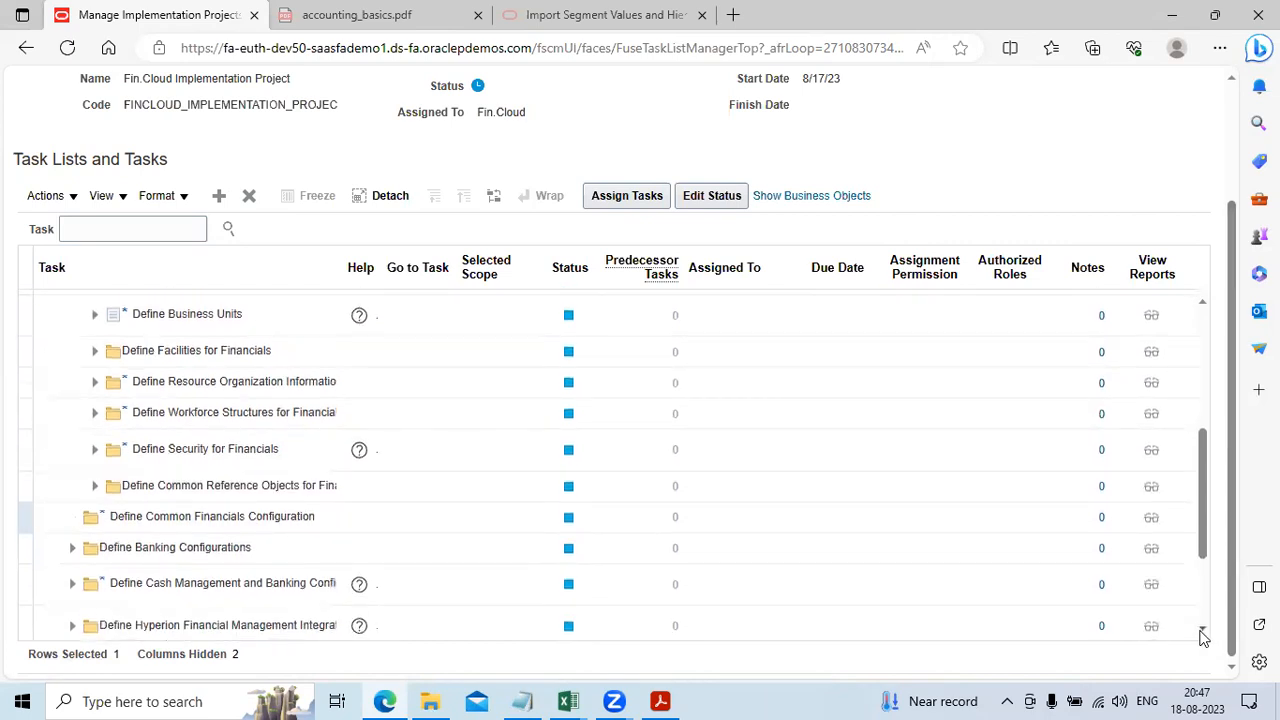
left_click(1203, 630)
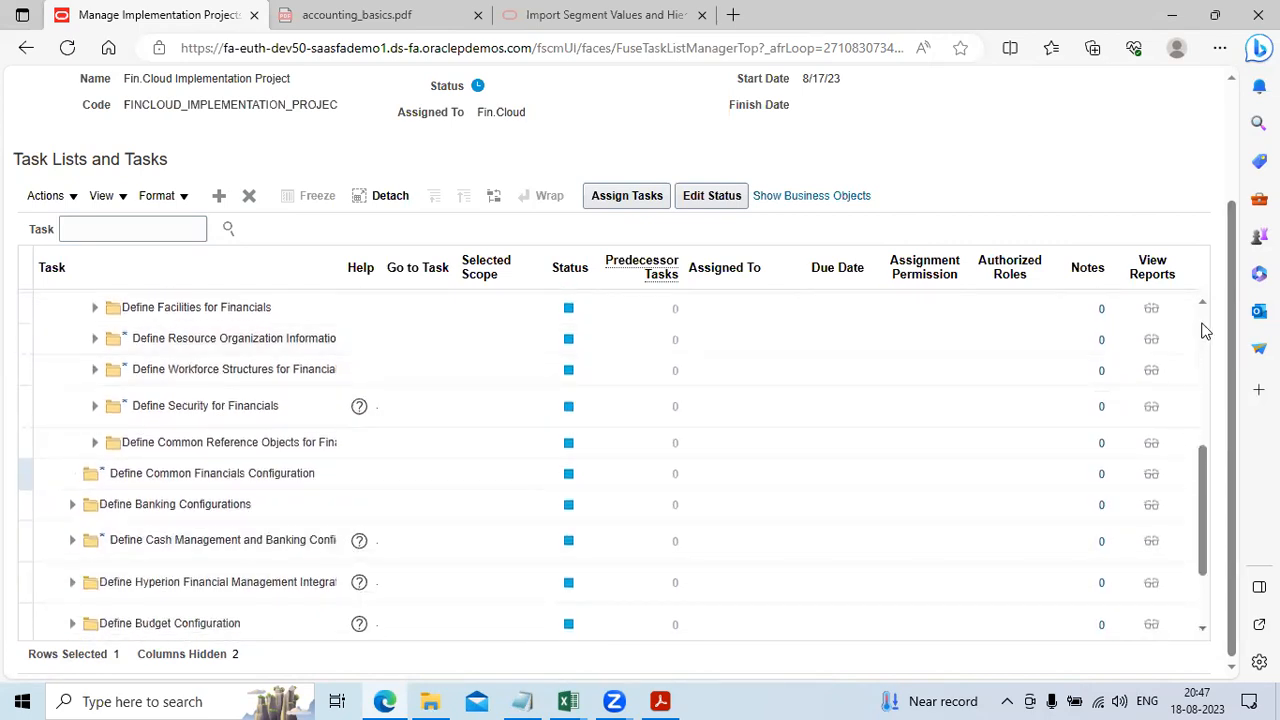
left_click(1202, 331)
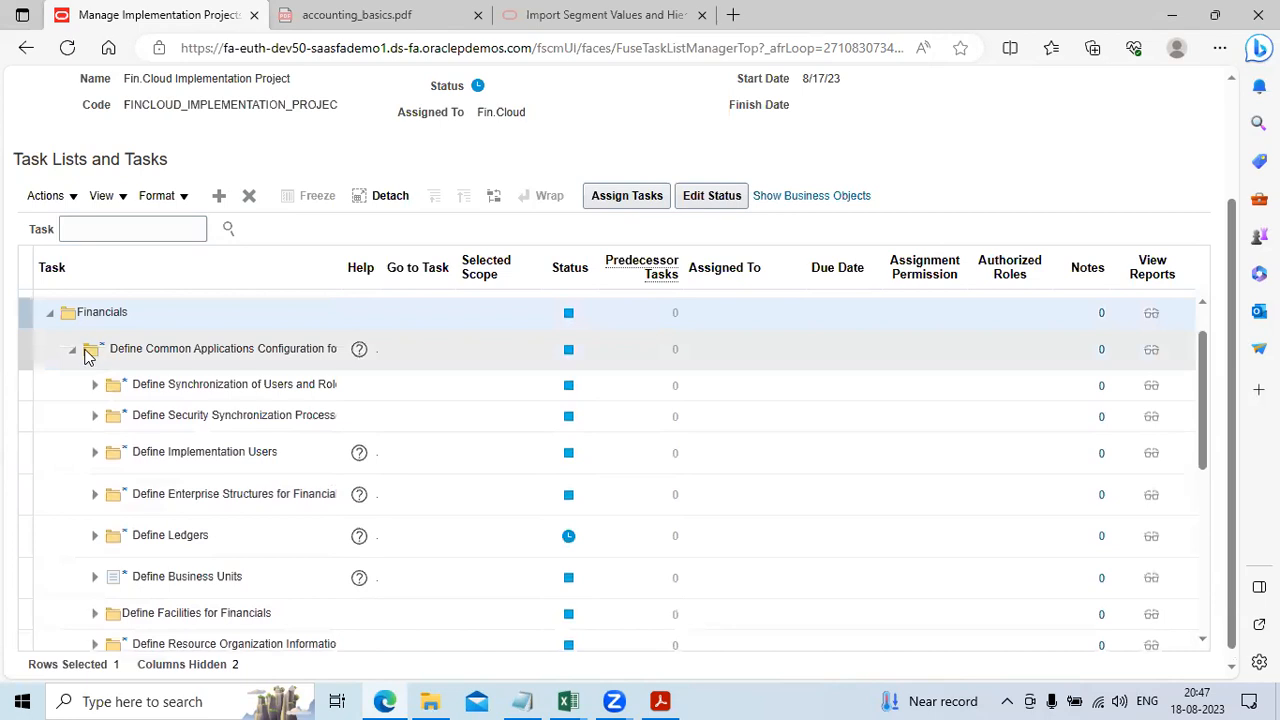
Step: Collapse and re-expand Define Common Applications Configuration, and expand Define Ledgers to look through its tasks
left_click(70, 356)
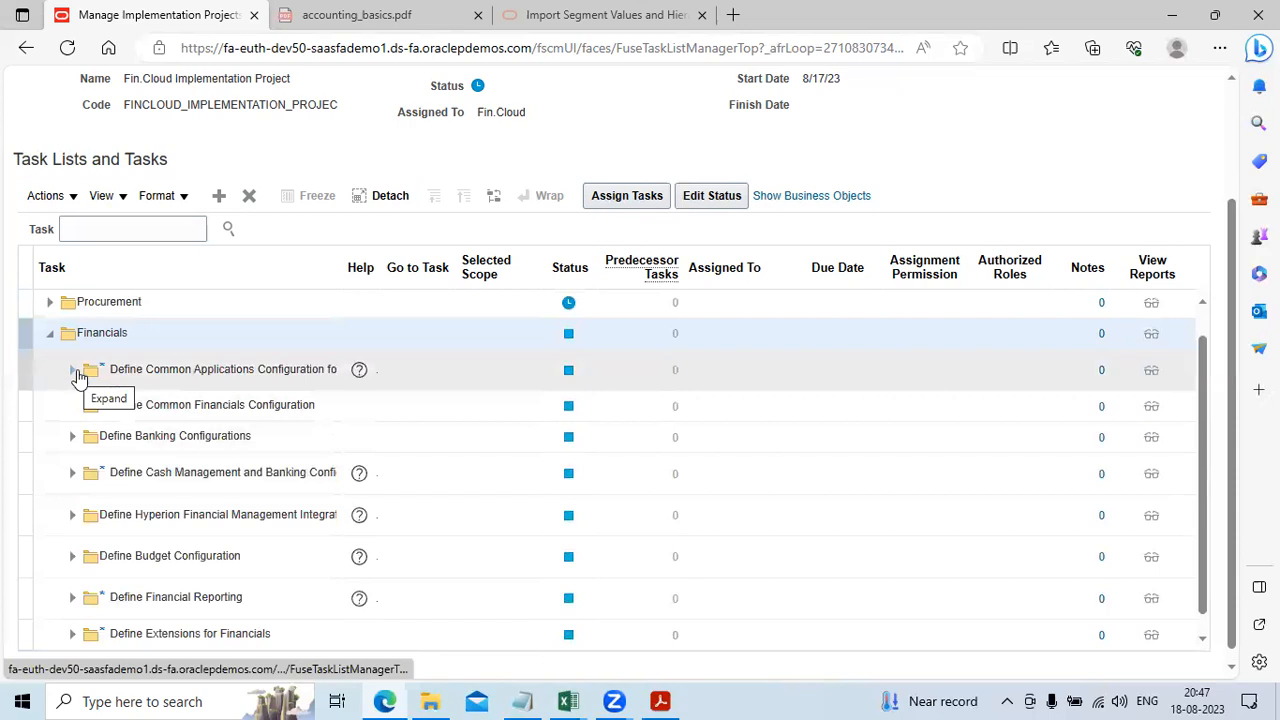
left_click(77, 372)
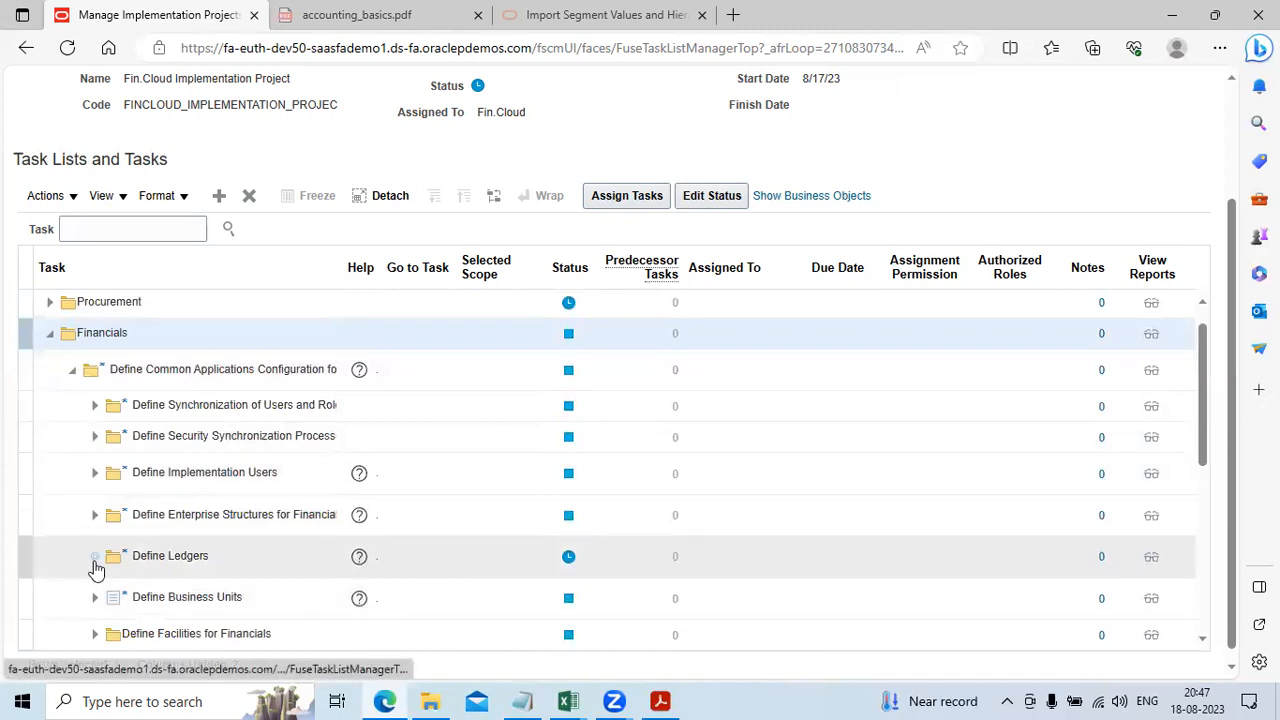
left_click(95, 562)
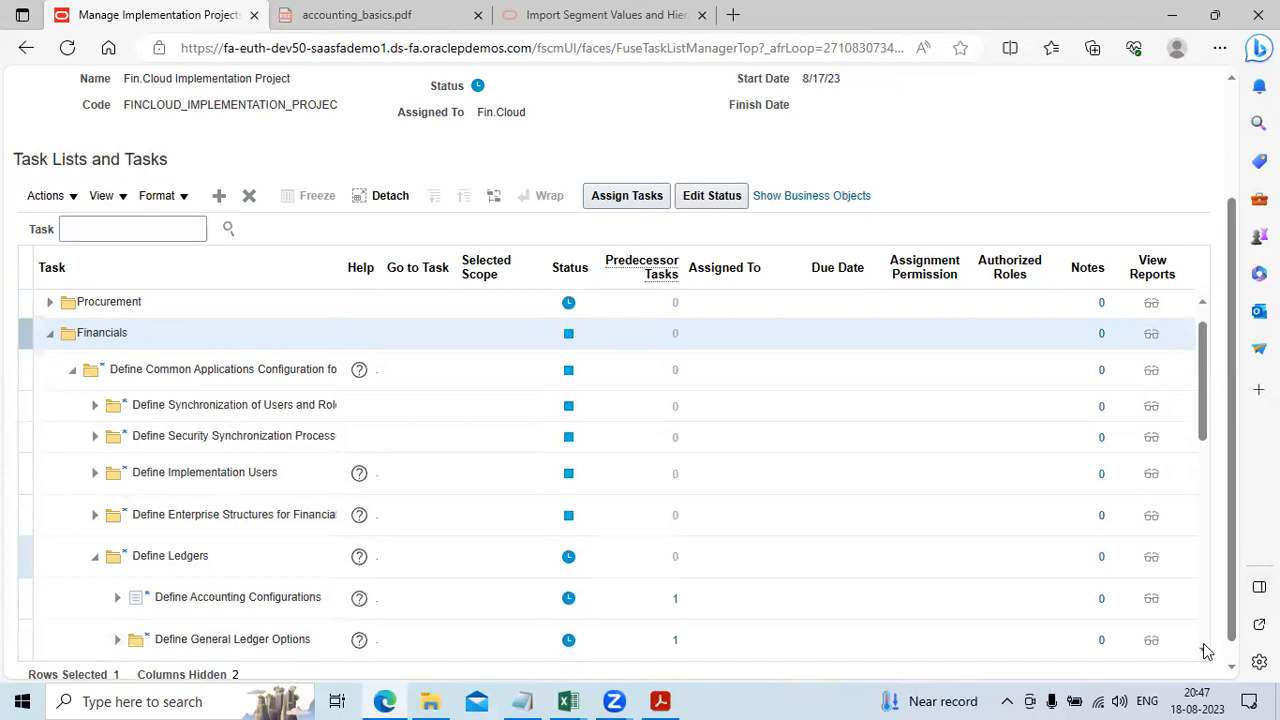
scroll(1207, 652, "down", 6)
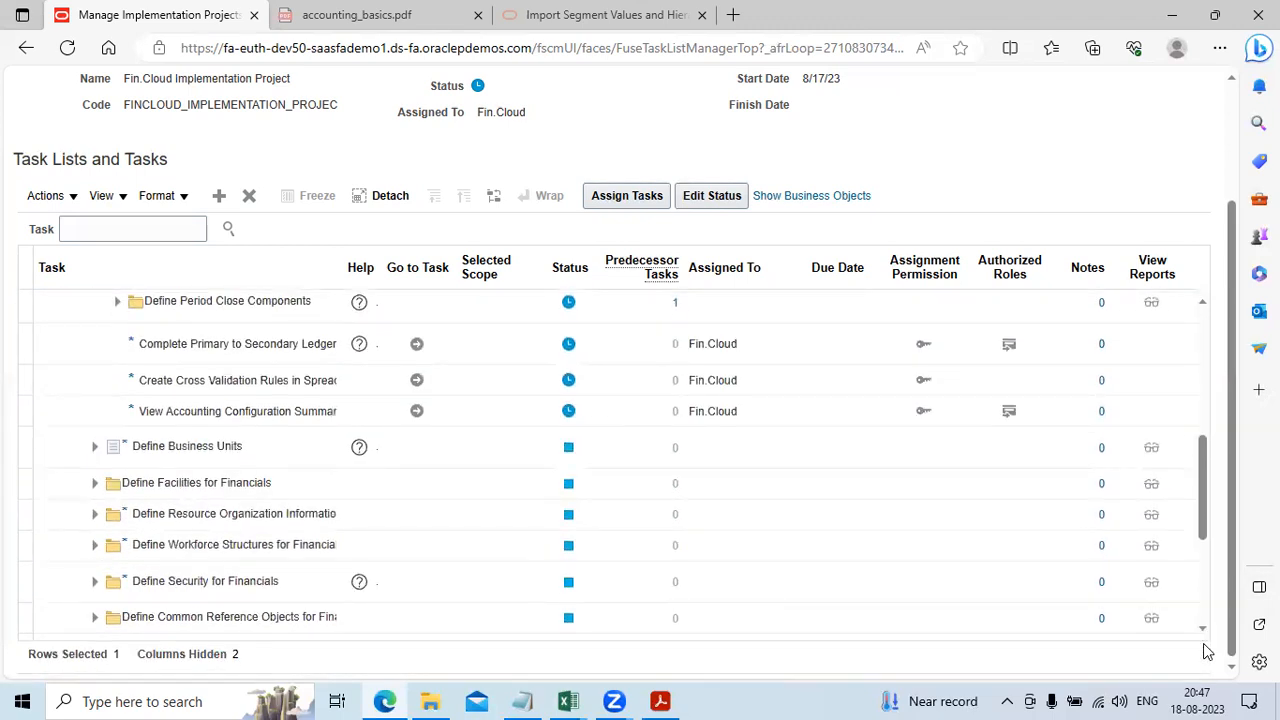
left_click(1204, 632)
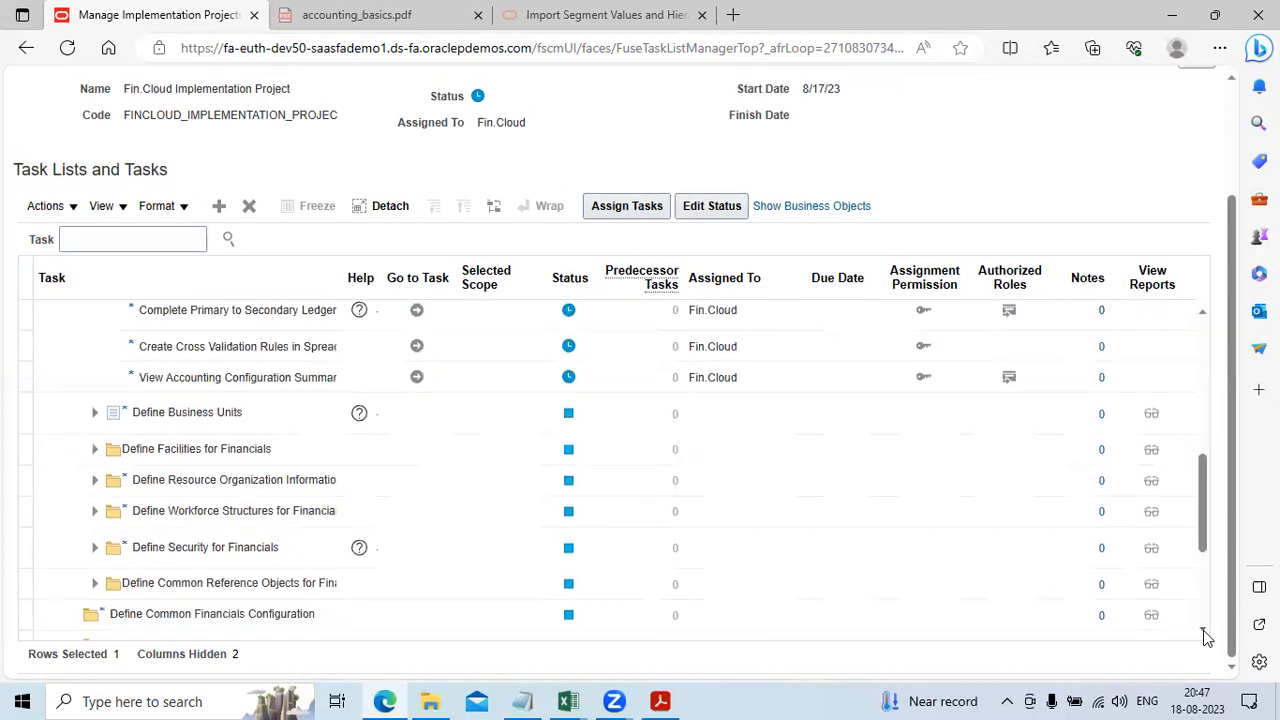
left_click(1205, 635)
left_click(1206, 636)
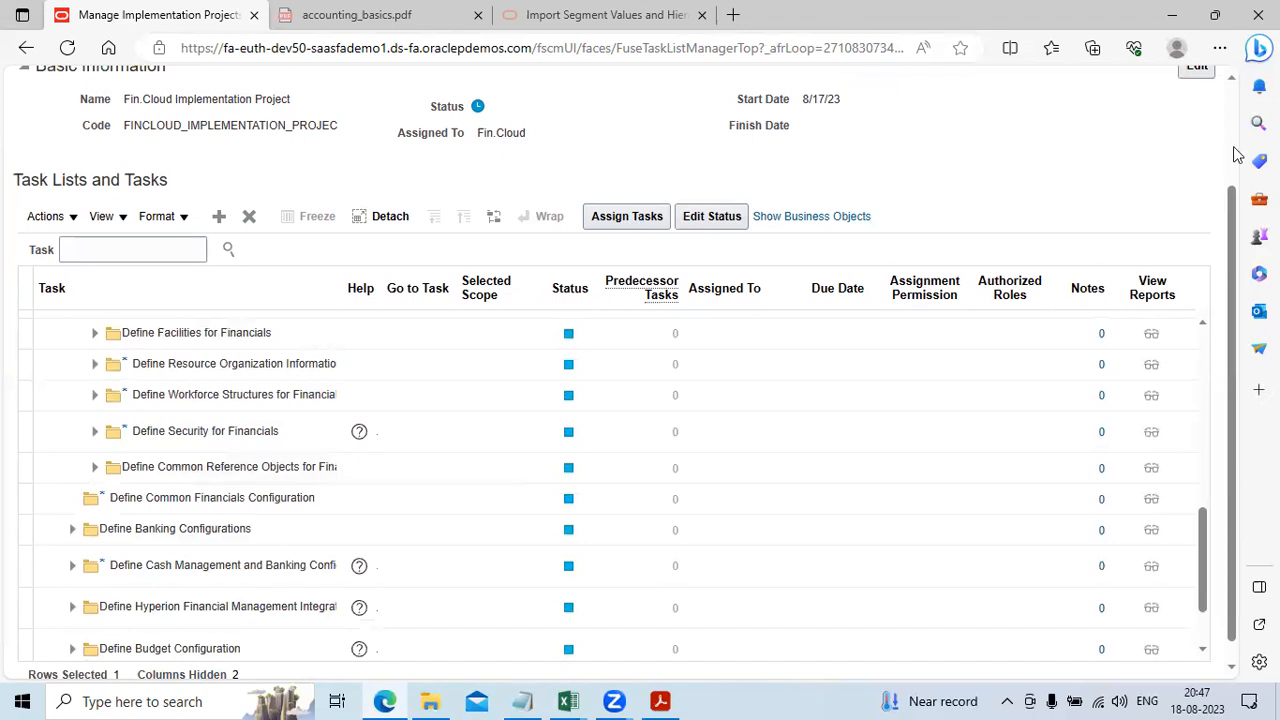
Step: Search the project's task lists for %Manage%Calendar
left_click(1203, 339)
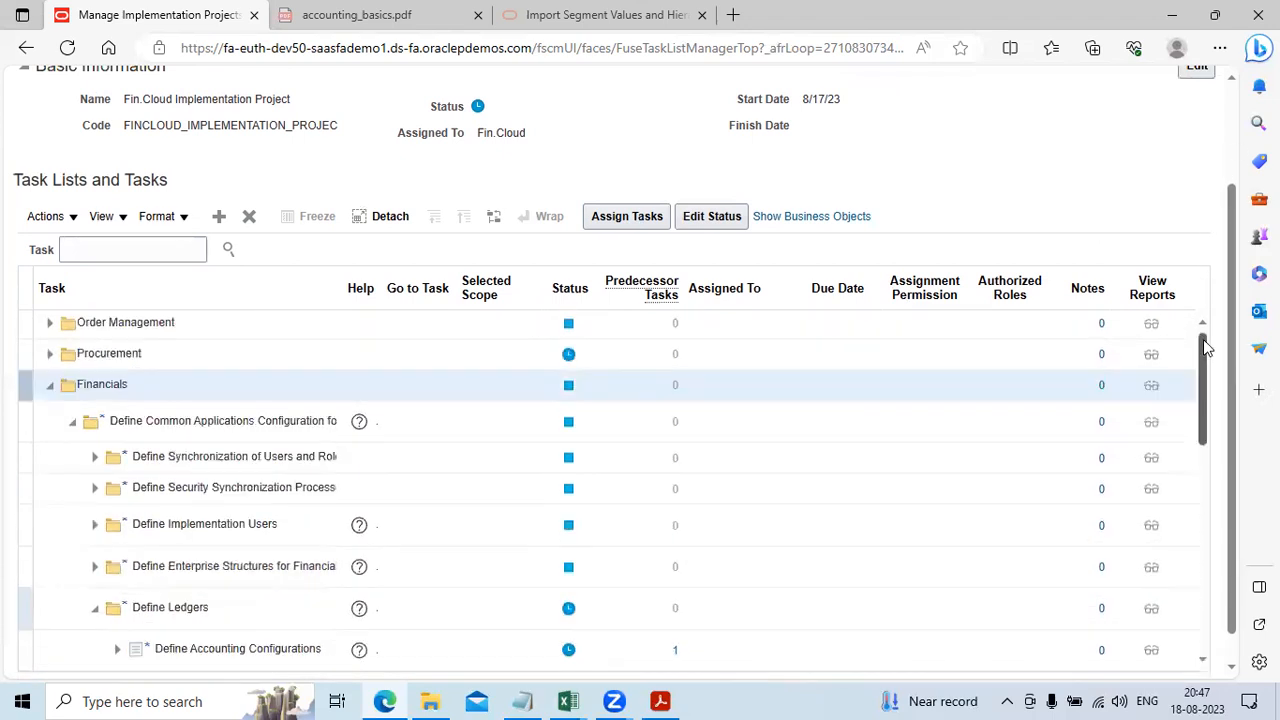
left_click(172, 250)
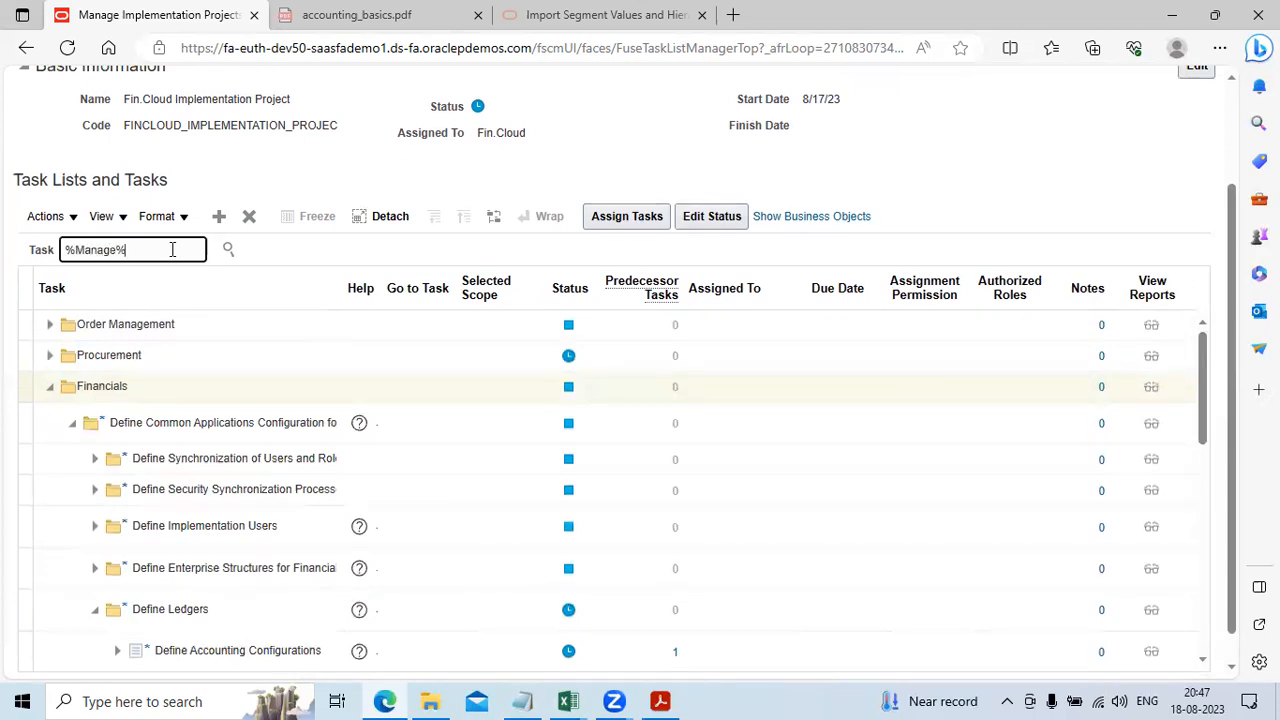
type("alendar")
left_click(229, 249)
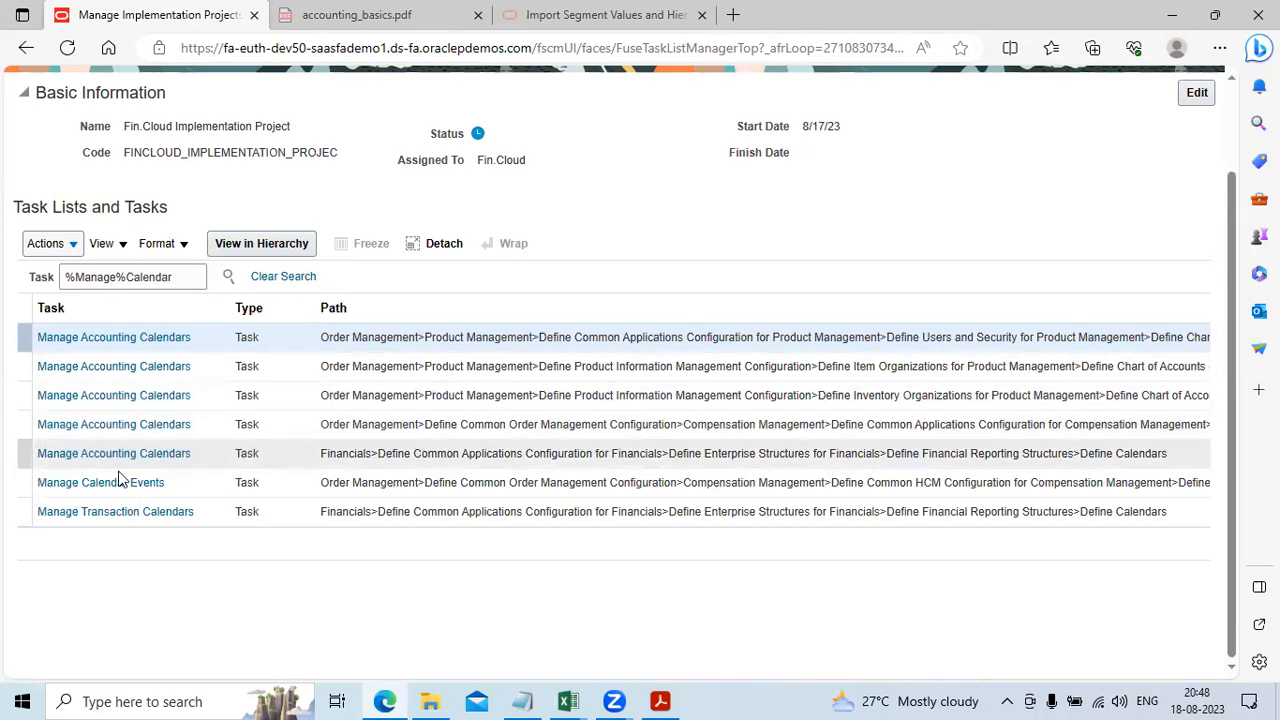
Step: Open the Manage Accounting Calendars result under Financials in the hierarchy and view the parent path of Define Calendars
left_click(155, 455)
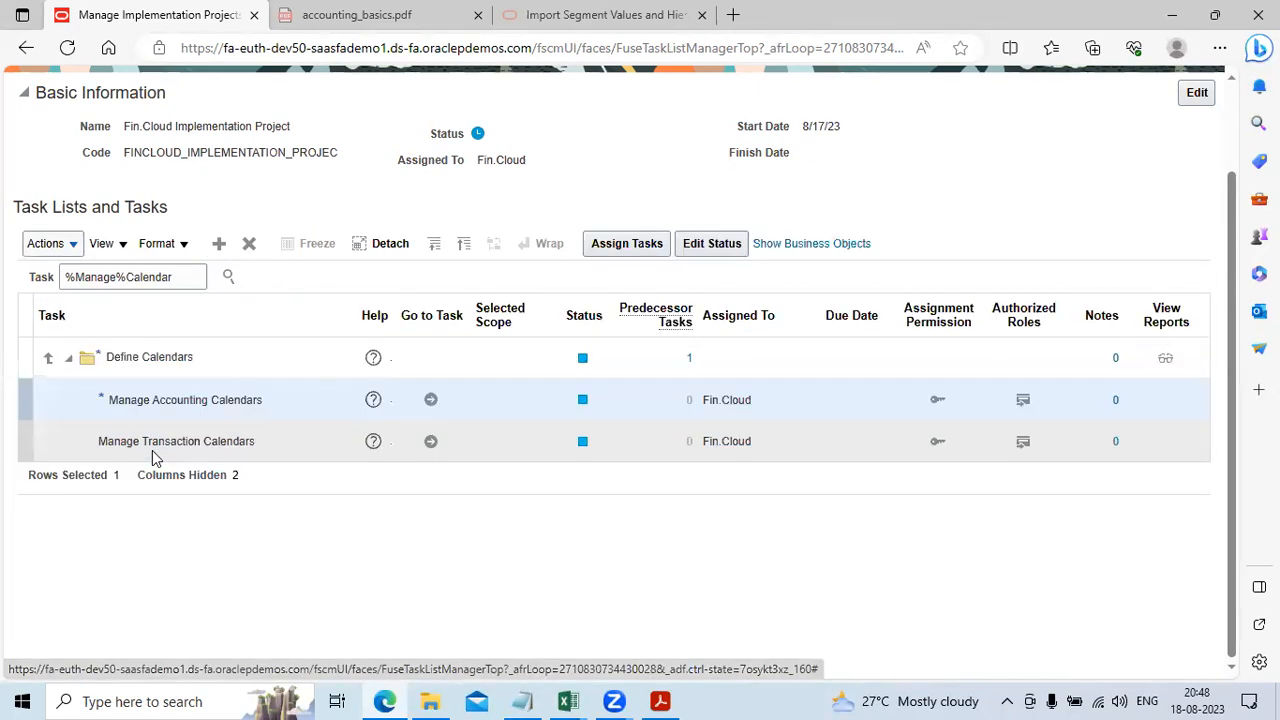
left_click(55, 370)
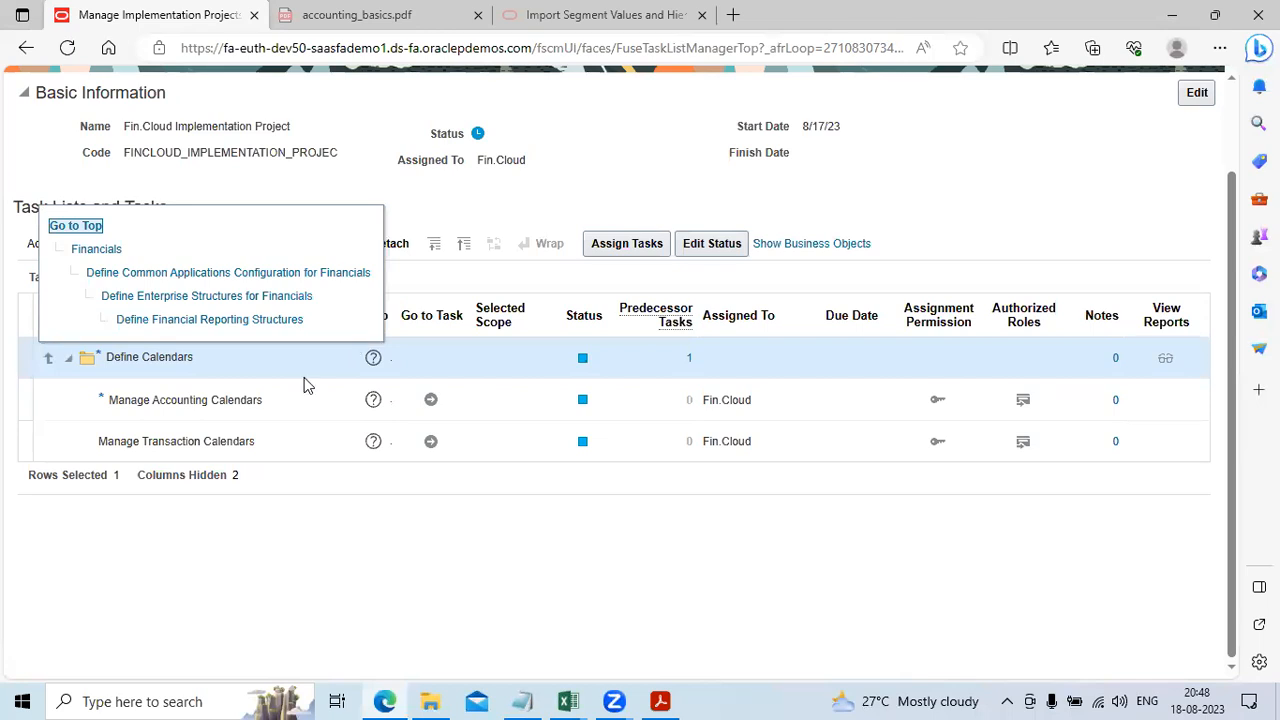
left_click(435, 207)
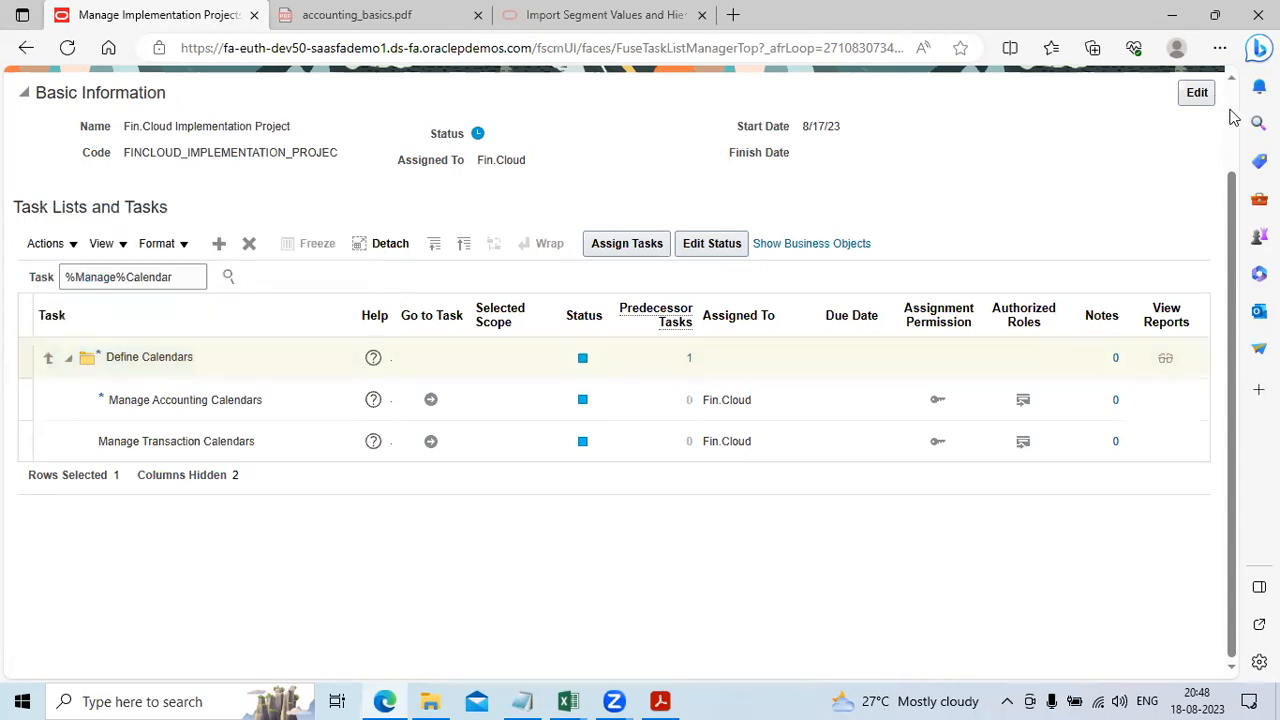
Step: Leave the project and the Implementation Projects list to return to the Setup and Maintenance page
scroll(1233, 117, "up", 2)
left_click(1184, 145)
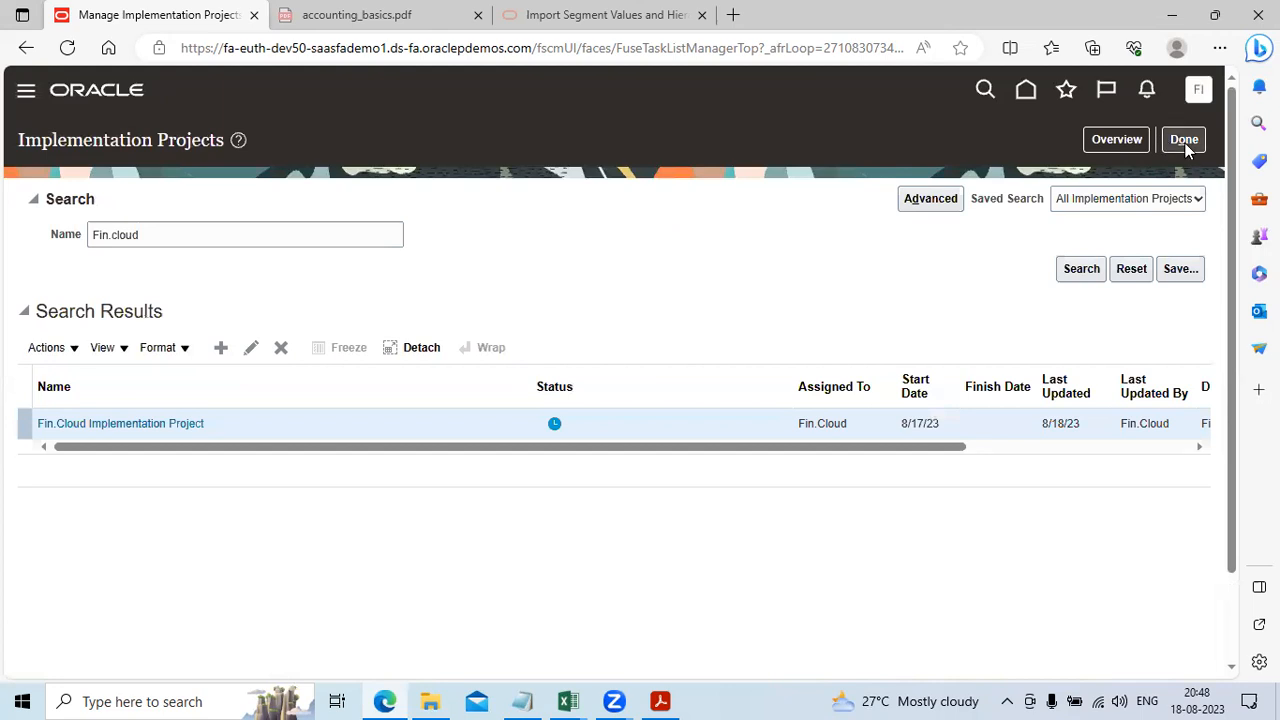
left_click(1185, 142)
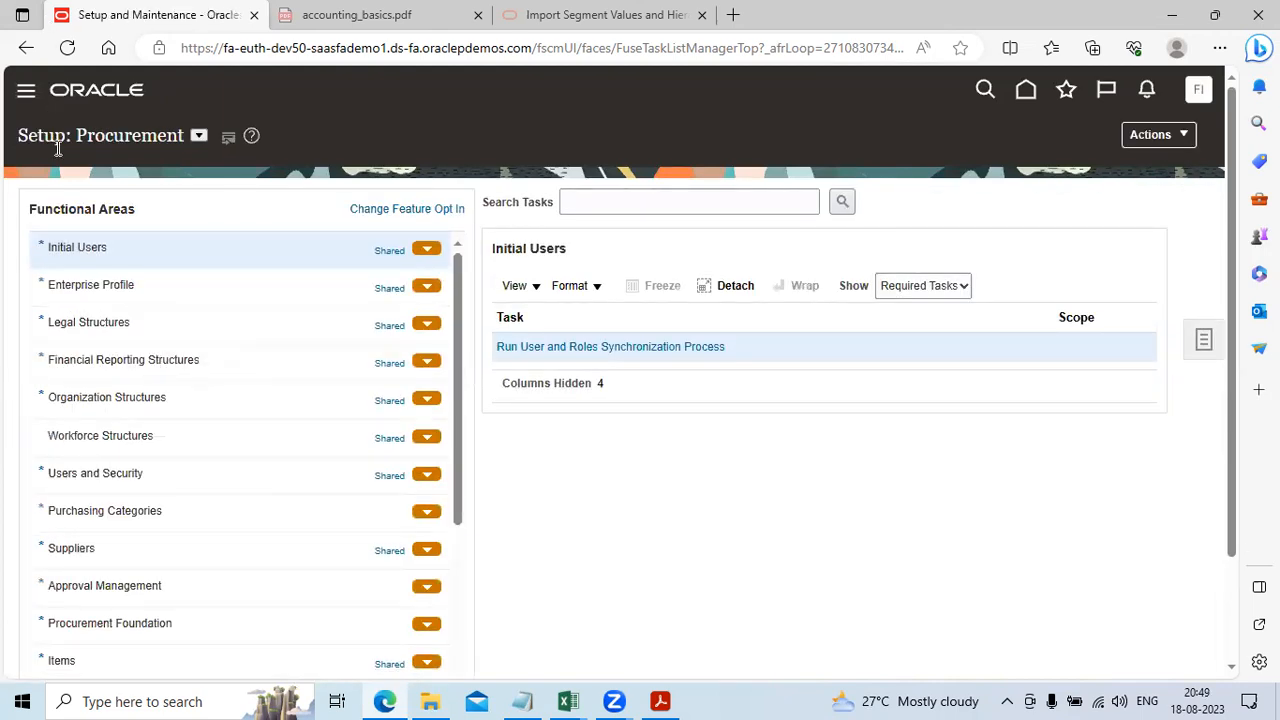
Step: Switch the setup offering to Financials and select Manage Accounting Calendars under Financial Reporting Structures
left_click(198, 135)
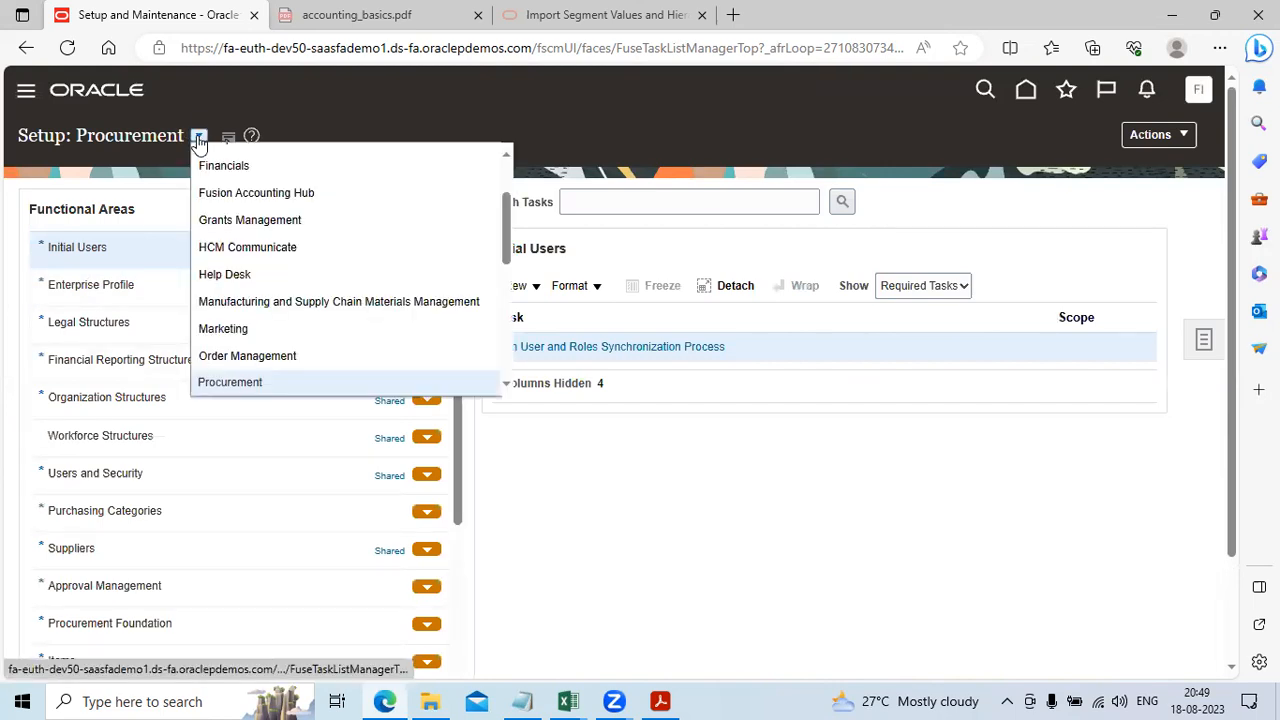
left_click(293, 171)
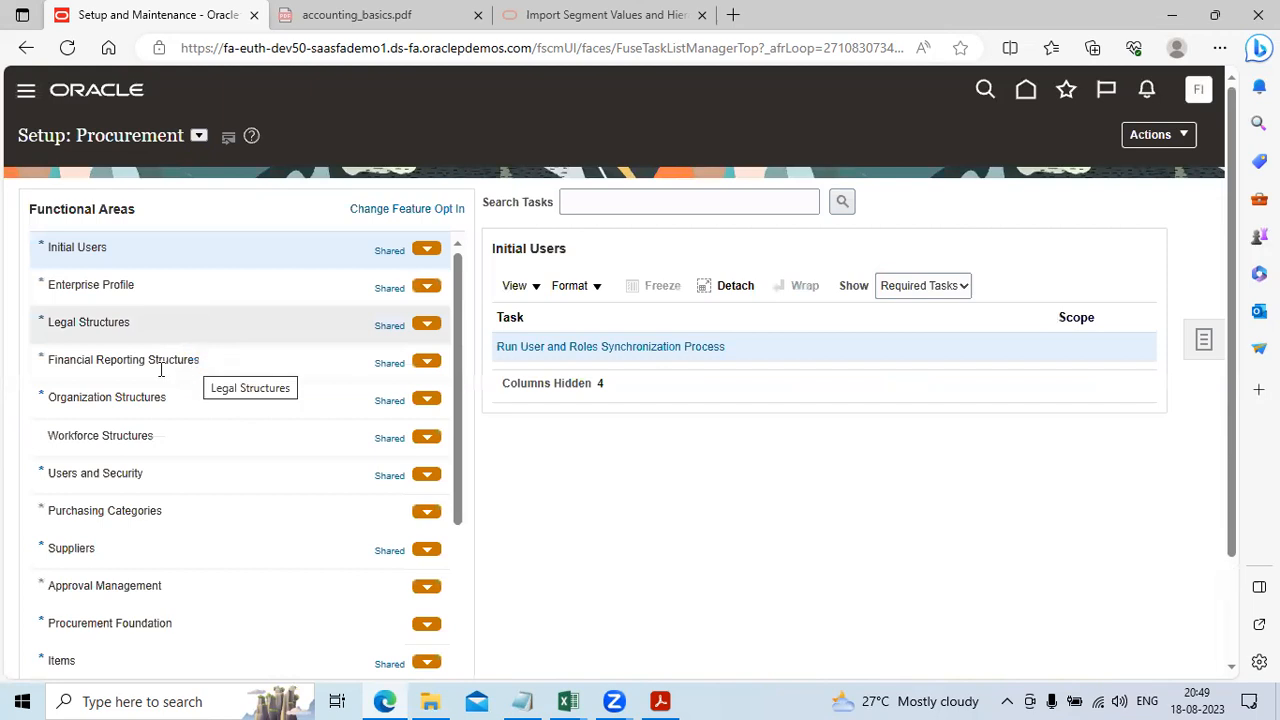
left_click(188, 359)
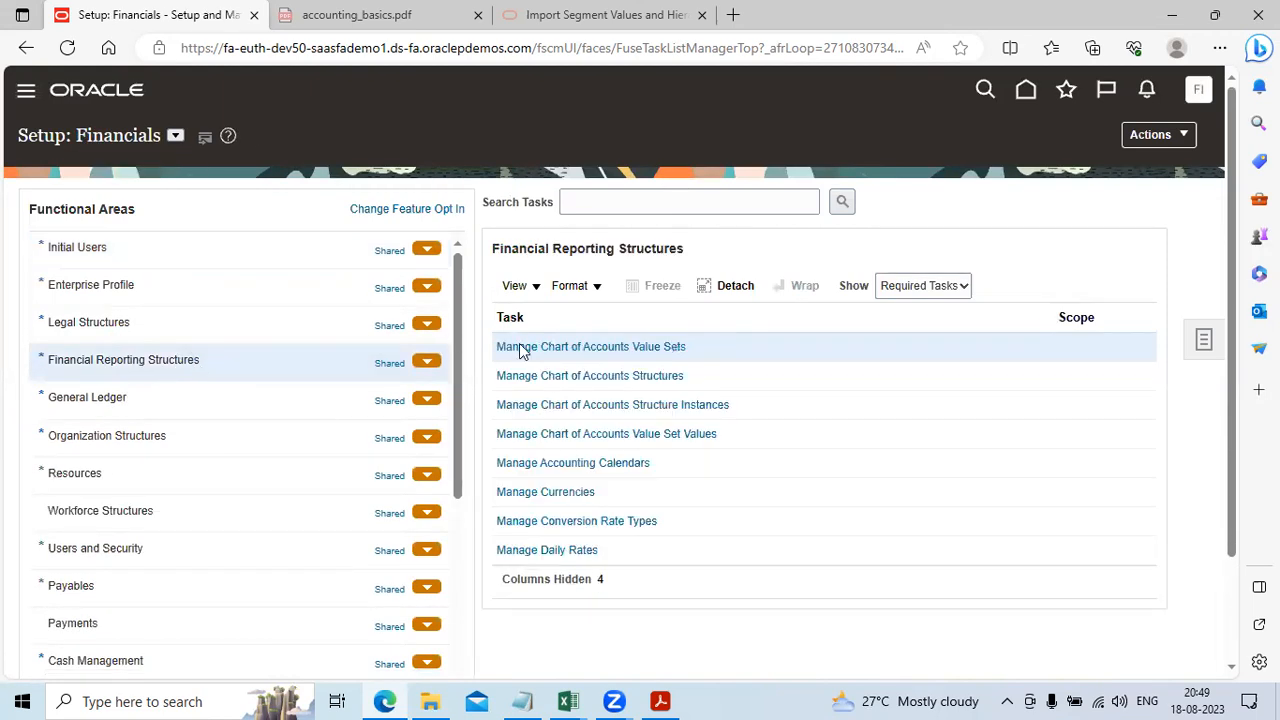
left_click(575, 465)
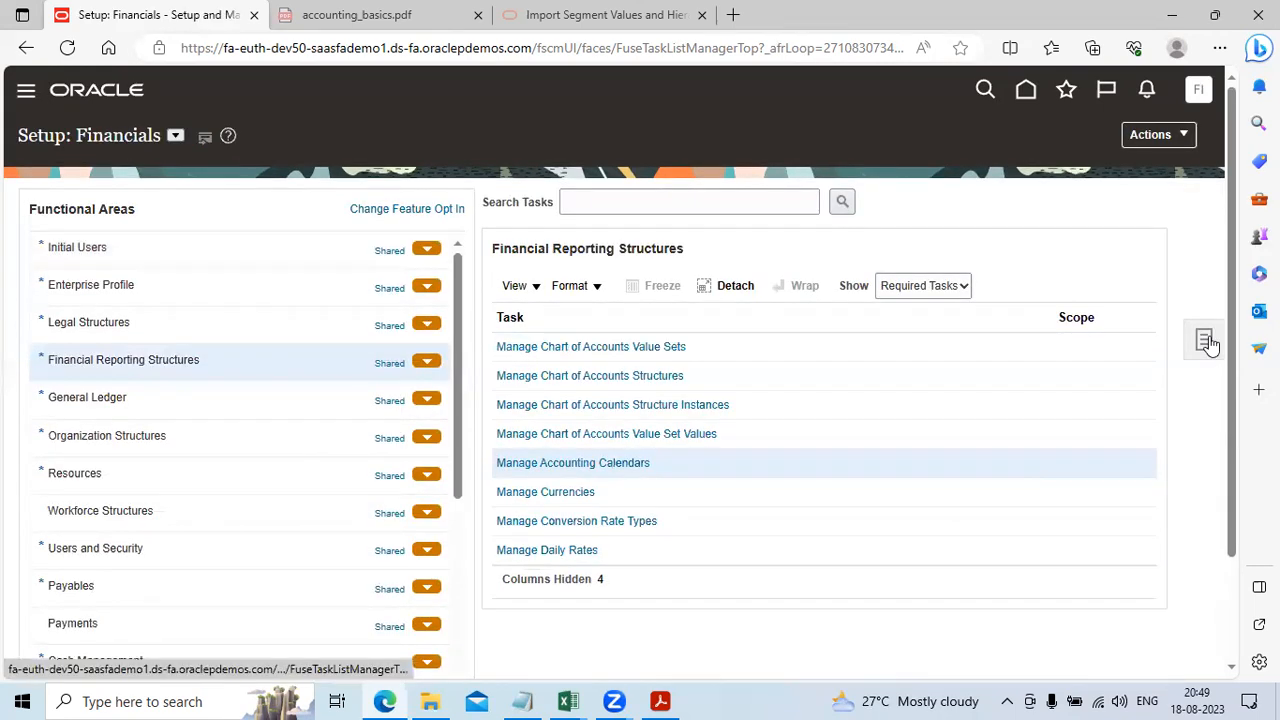
Step: Search the implementation projects for Fin.cloud and open Fin.Cloud Implementation Project with its Financials task list collapsed
left_click(1205, 341)
left_click(1103, 198)
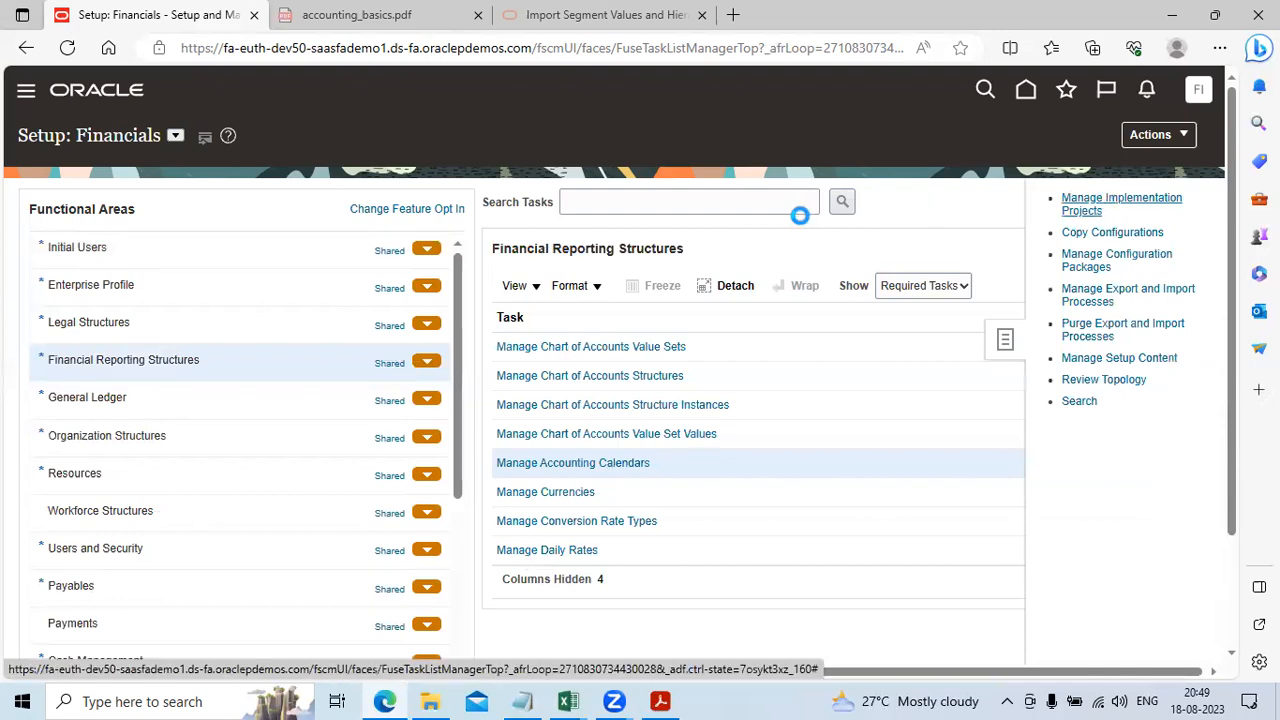
left_click(202, 237)
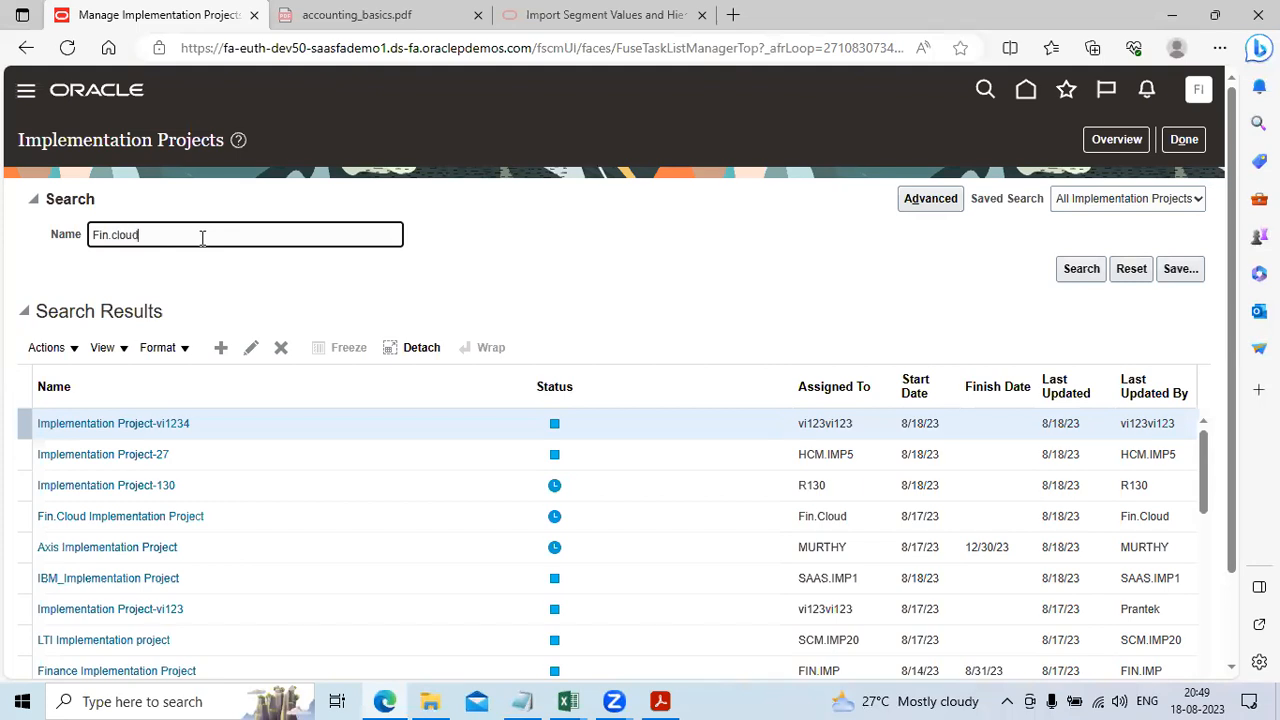
key("Return")
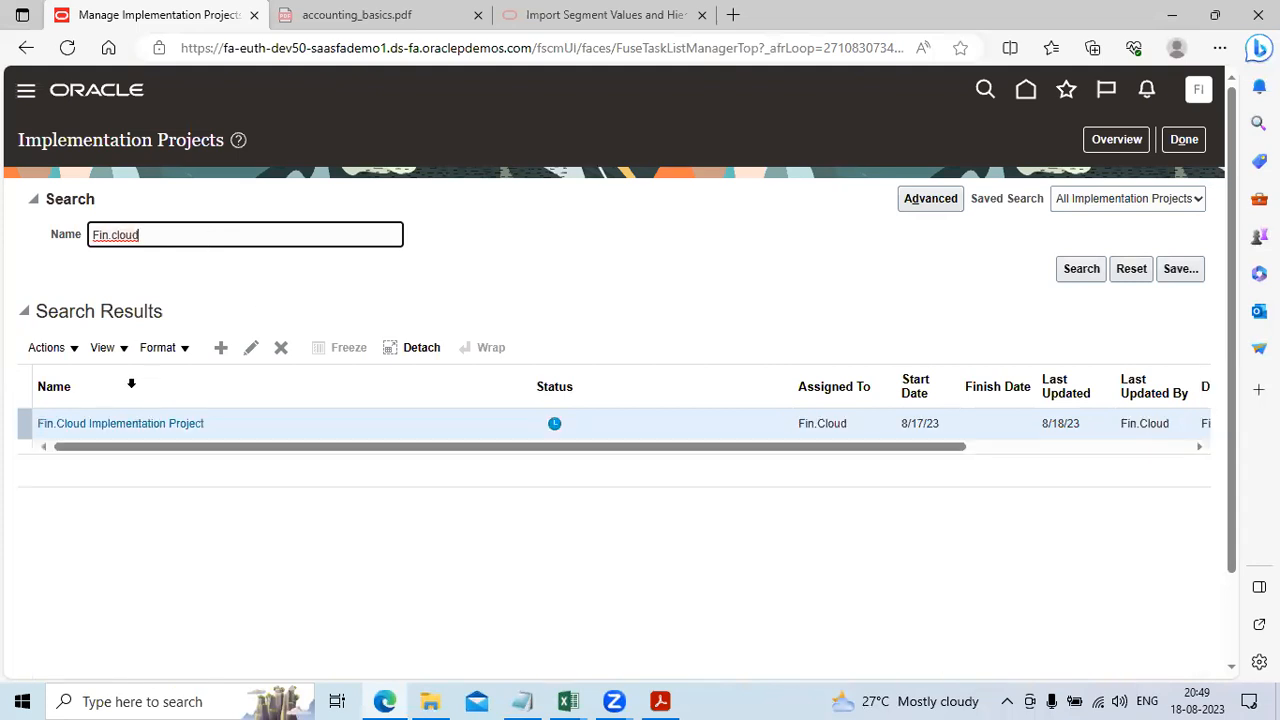
left_click(251, 347)
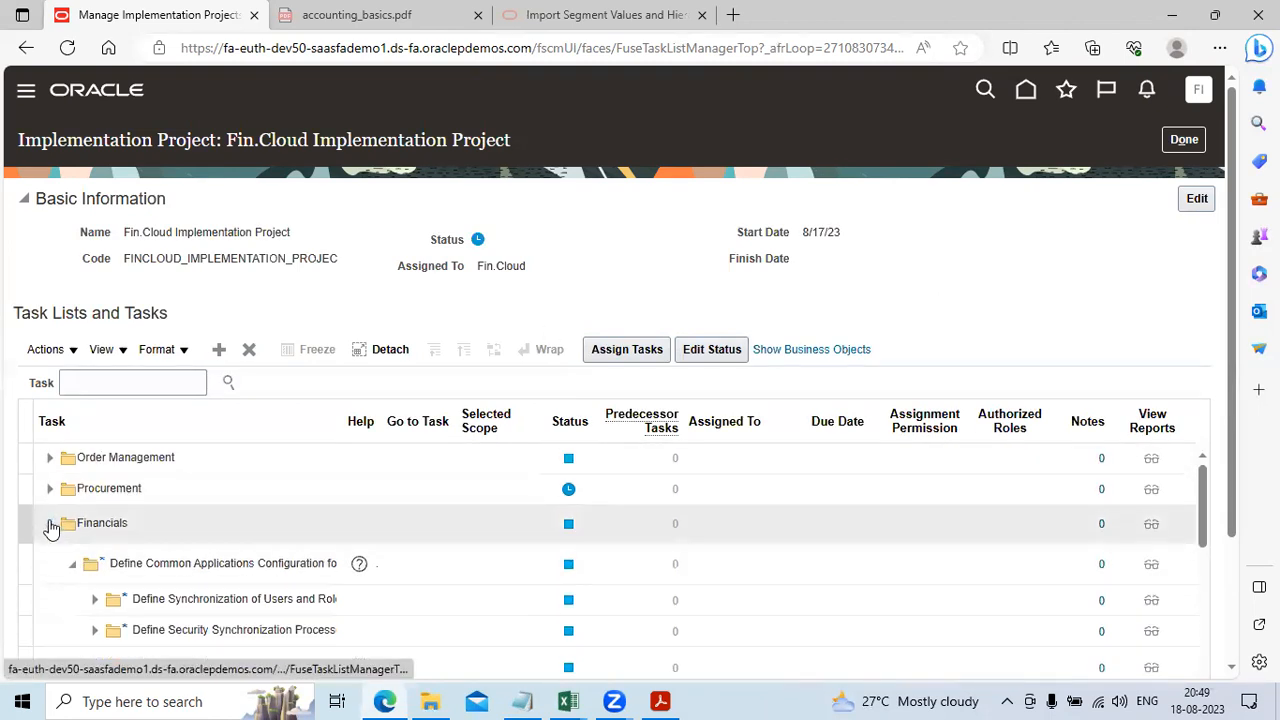
left_click(50, 523)
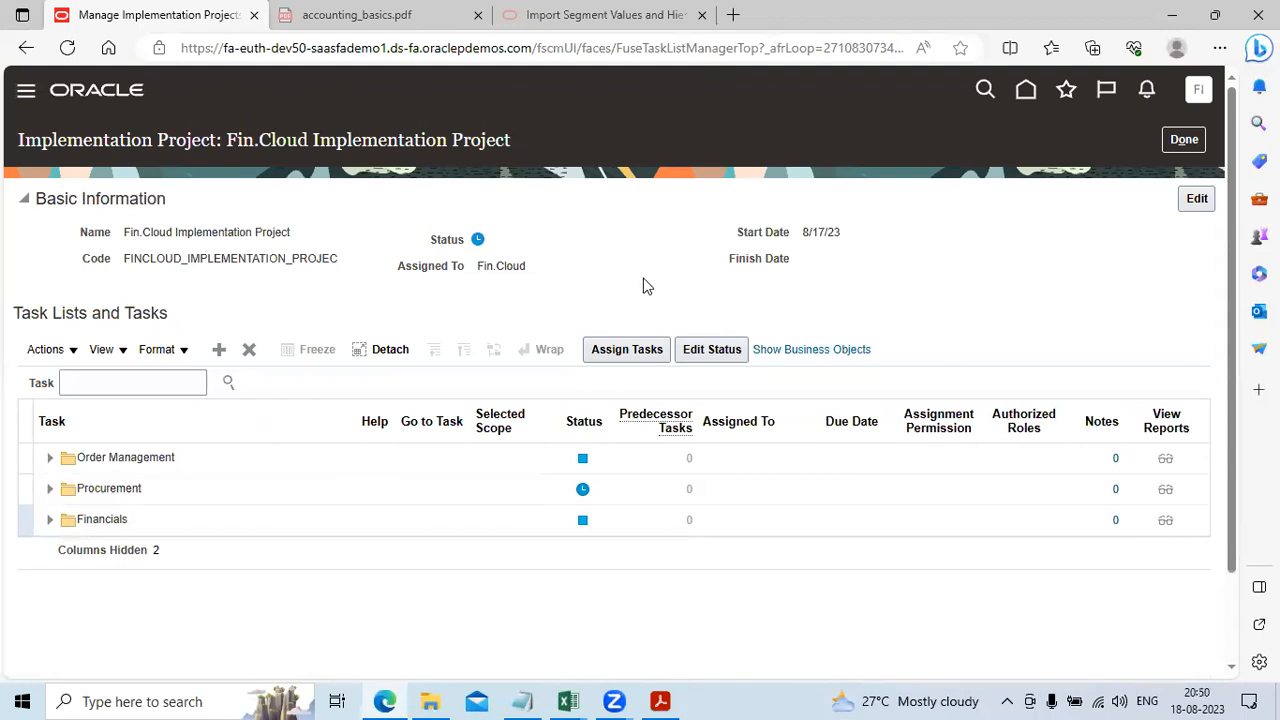
left_click(74, 354)
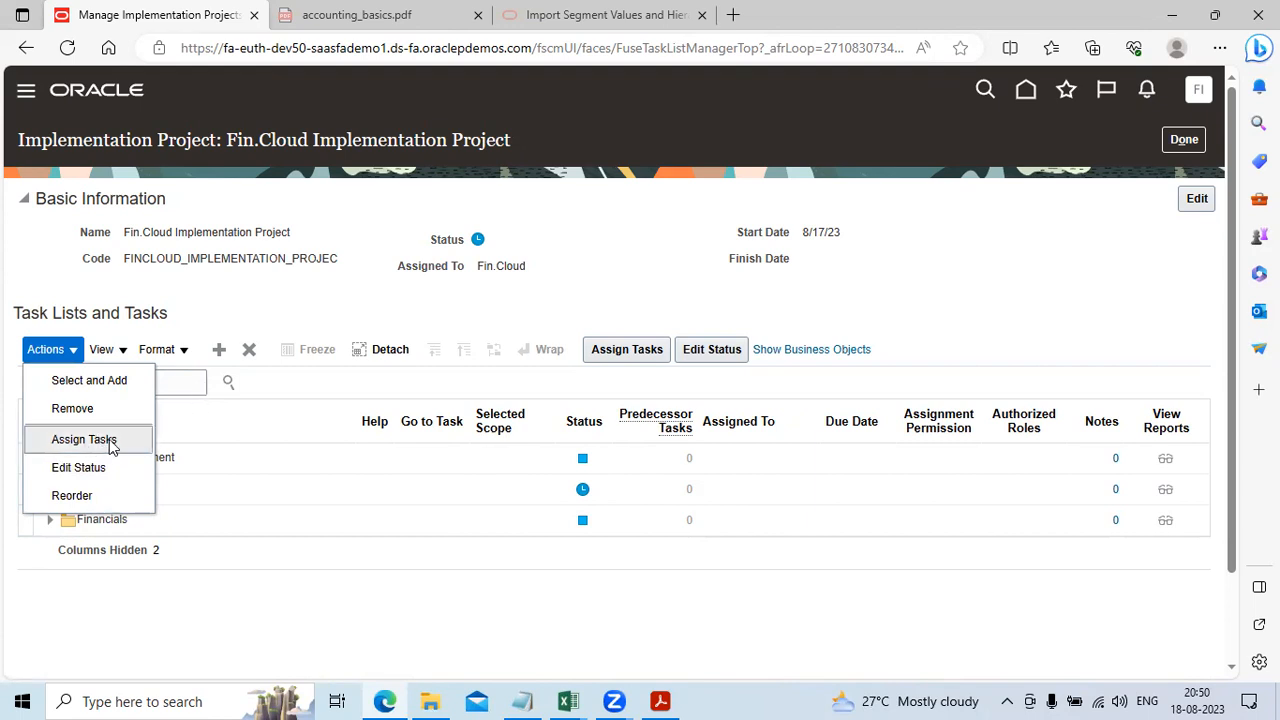
left_click(109, 439)
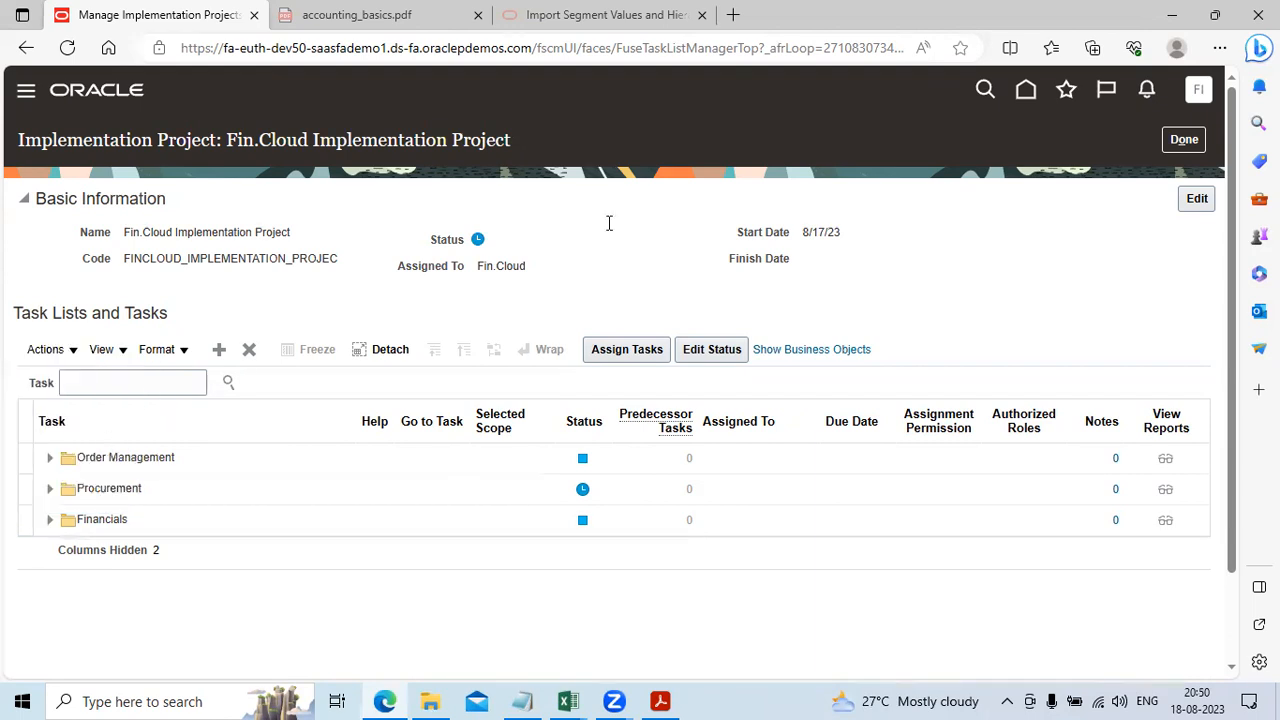
left_click(731, 252)
Step: Open the task assignment for the Financials task list and start adding a user to it
left_click(186, 521)
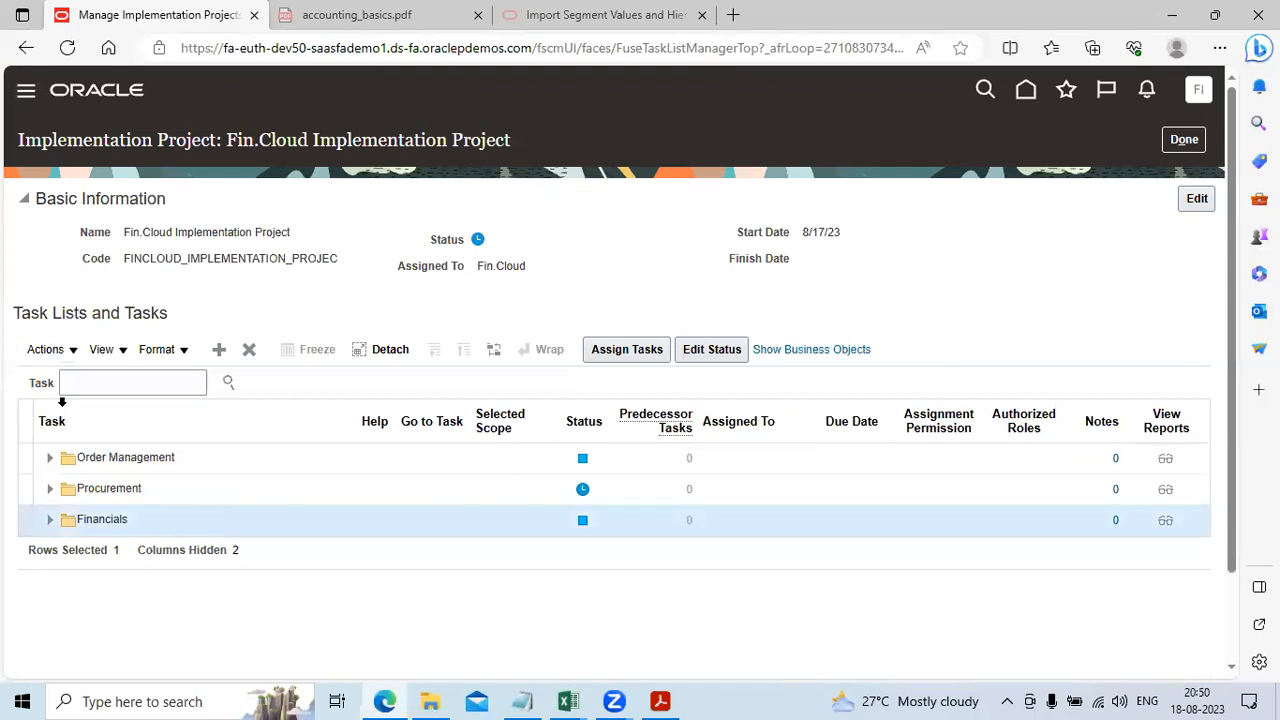
left_click(54, 354)
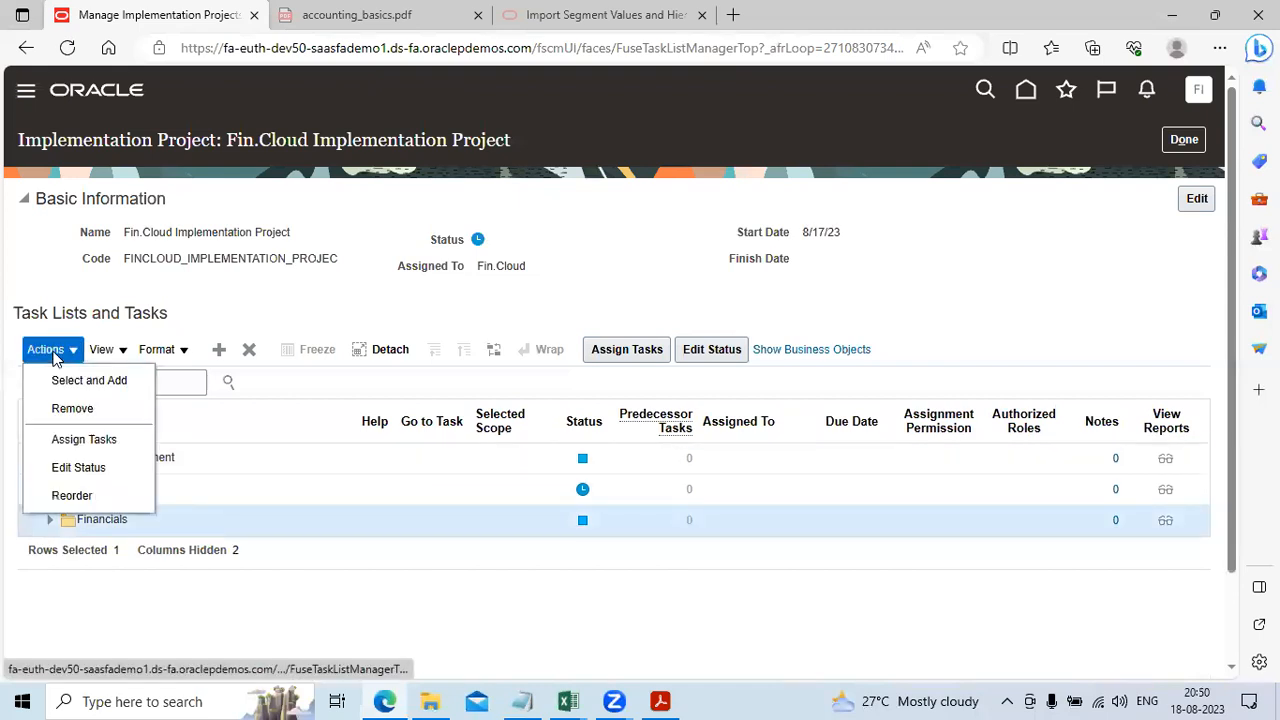
left_click(97, 441)
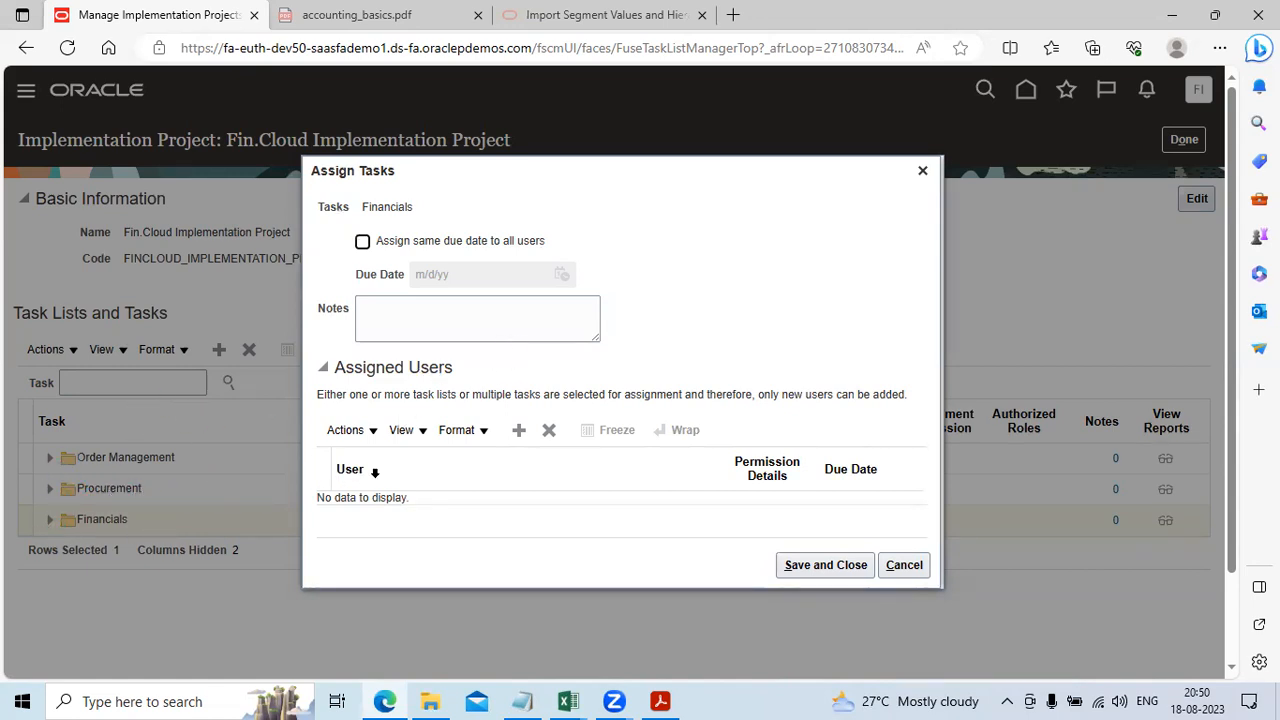
left_click(518, 430)
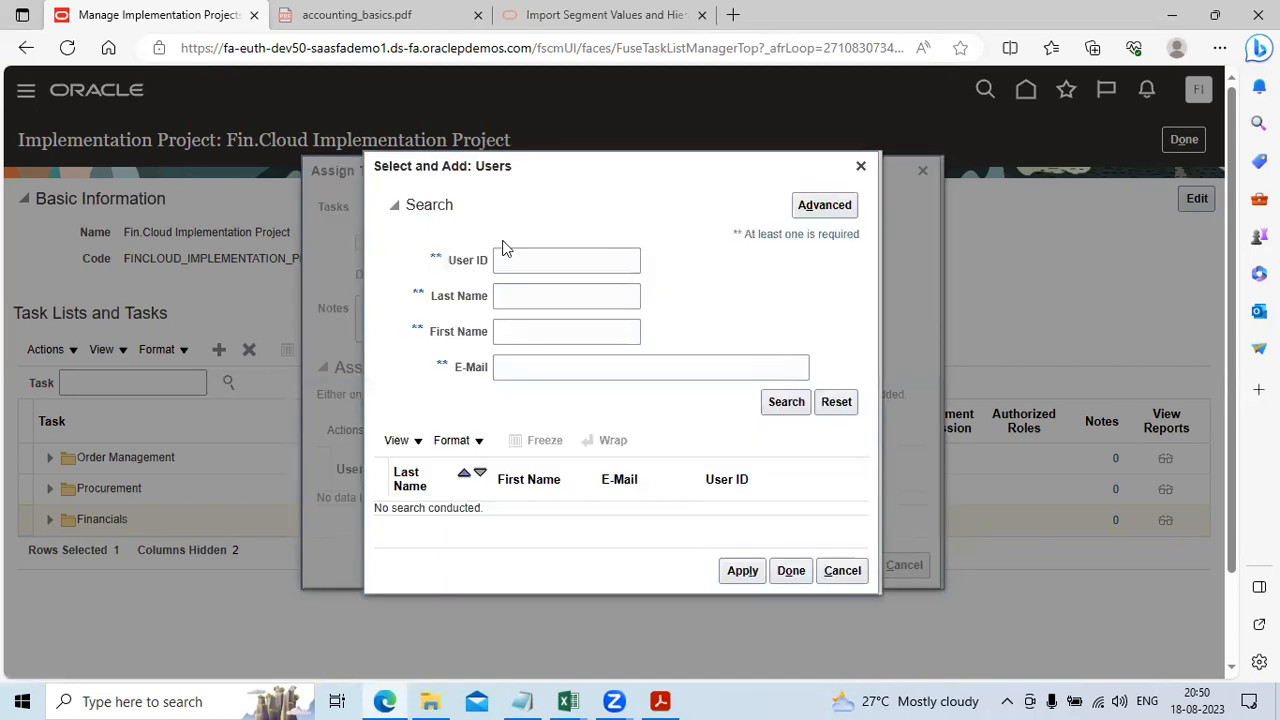
Step: Find the user ID fin.cloud, add it to the Financials assignment, and close the assignment without saving
left_click(517, 259)
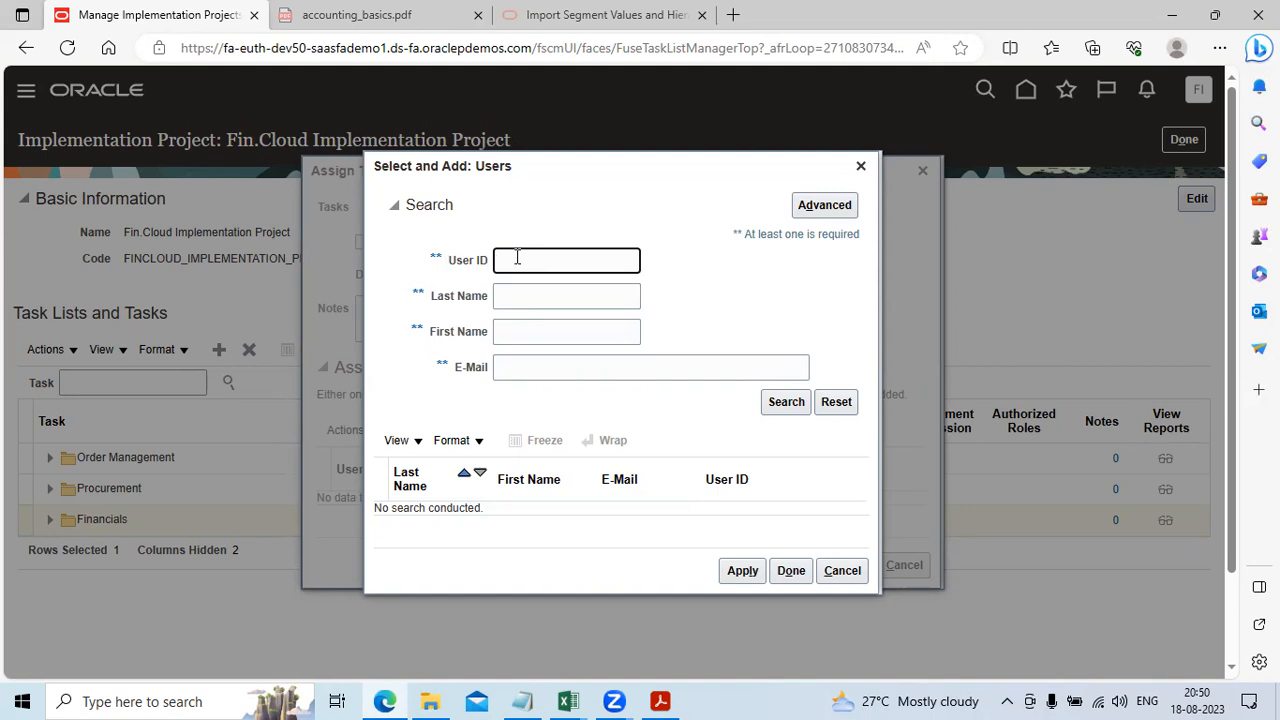
type("fin.cloud")
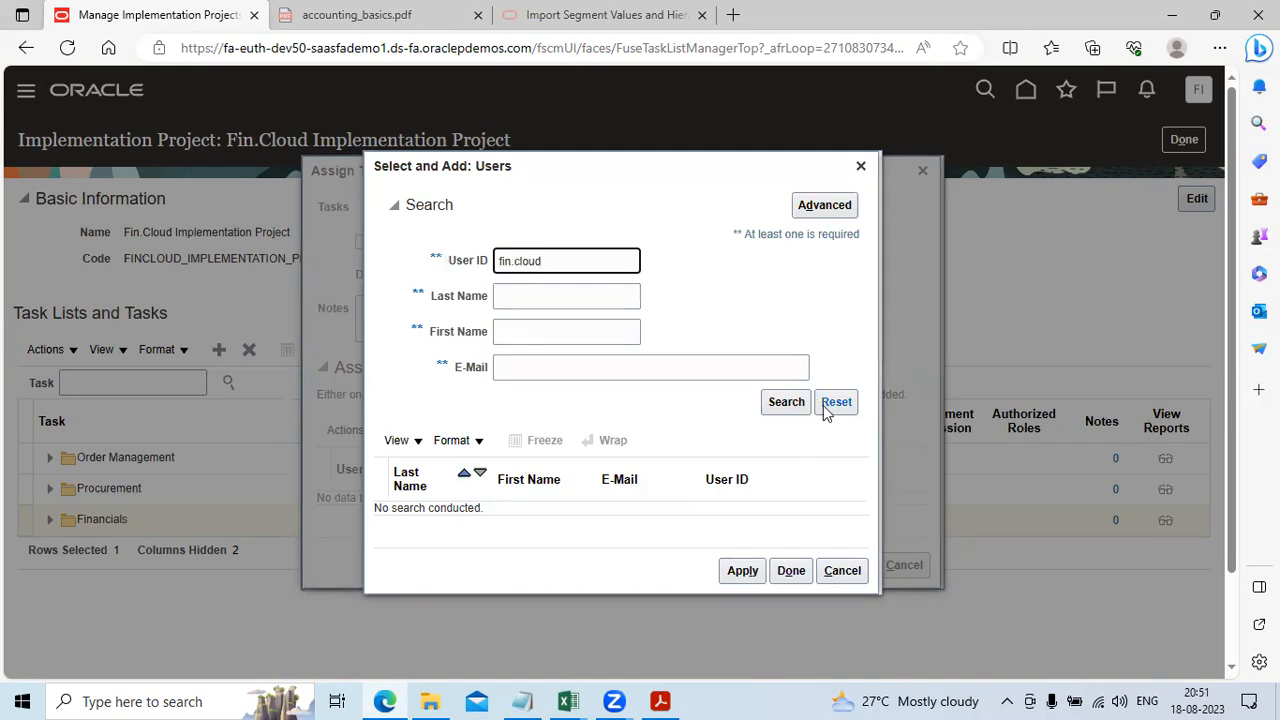
left_click(785, 401)
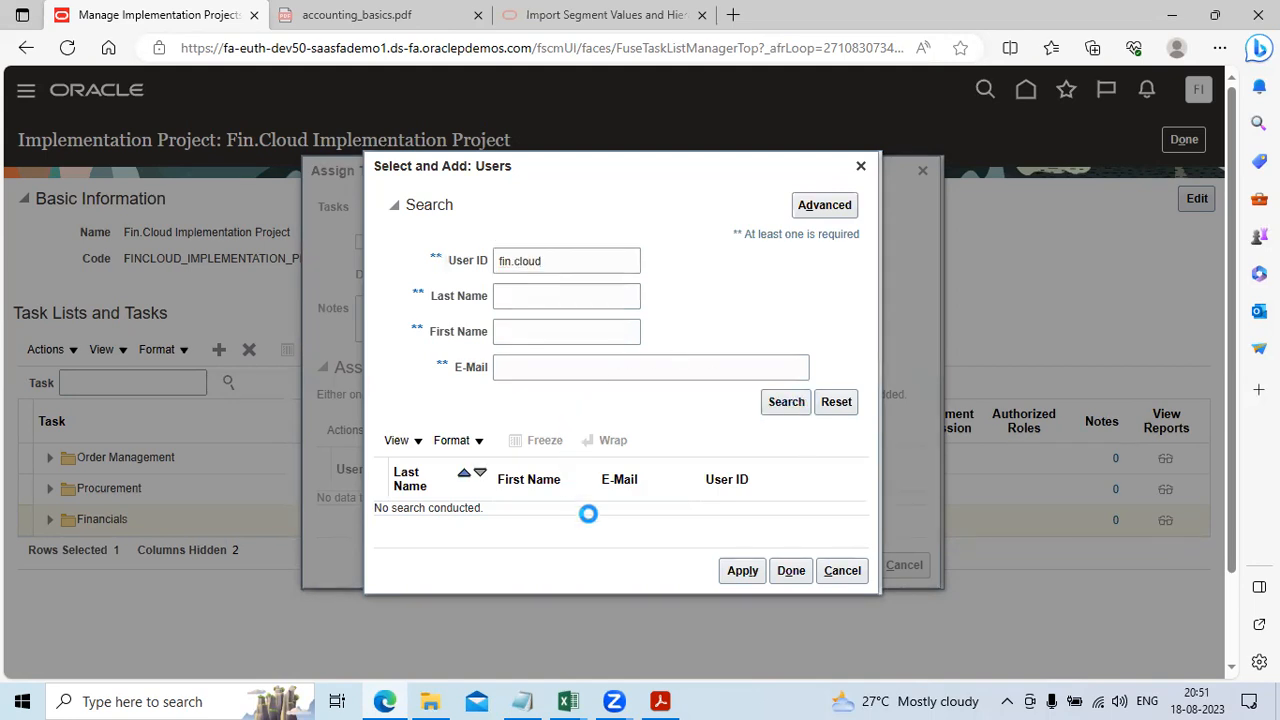
left_click(533, 512)
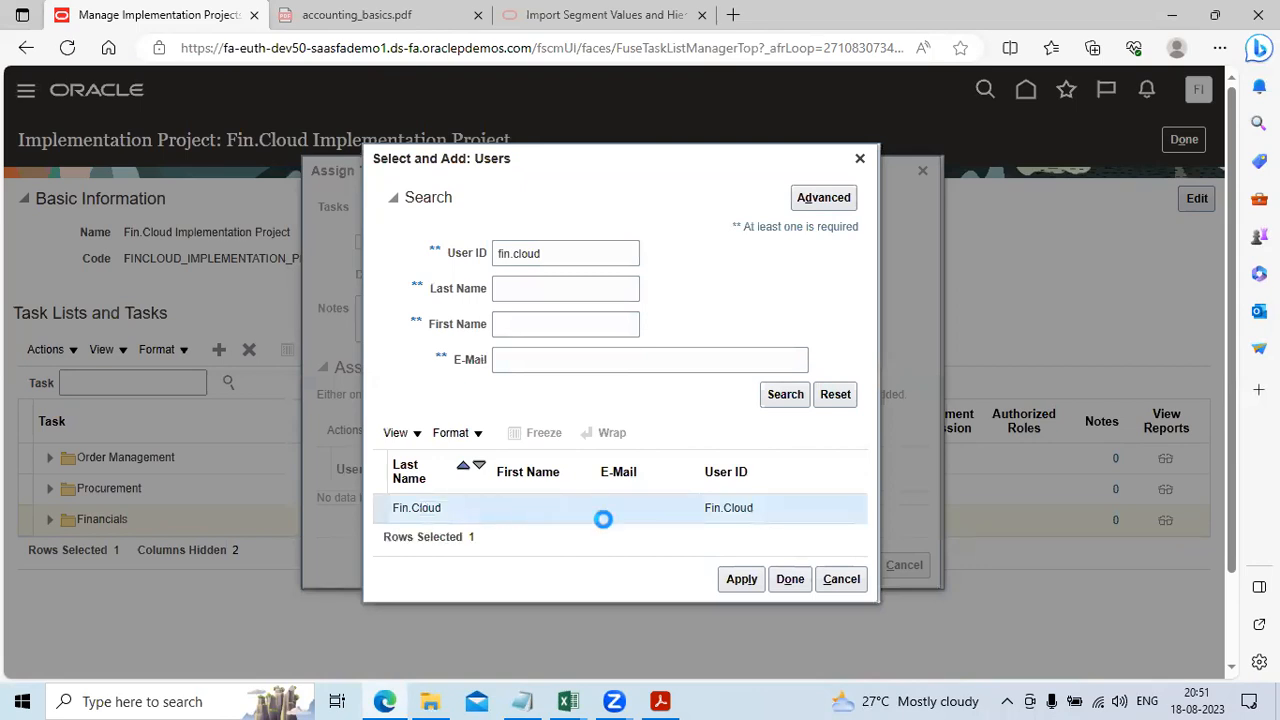
left_click(742, 580)
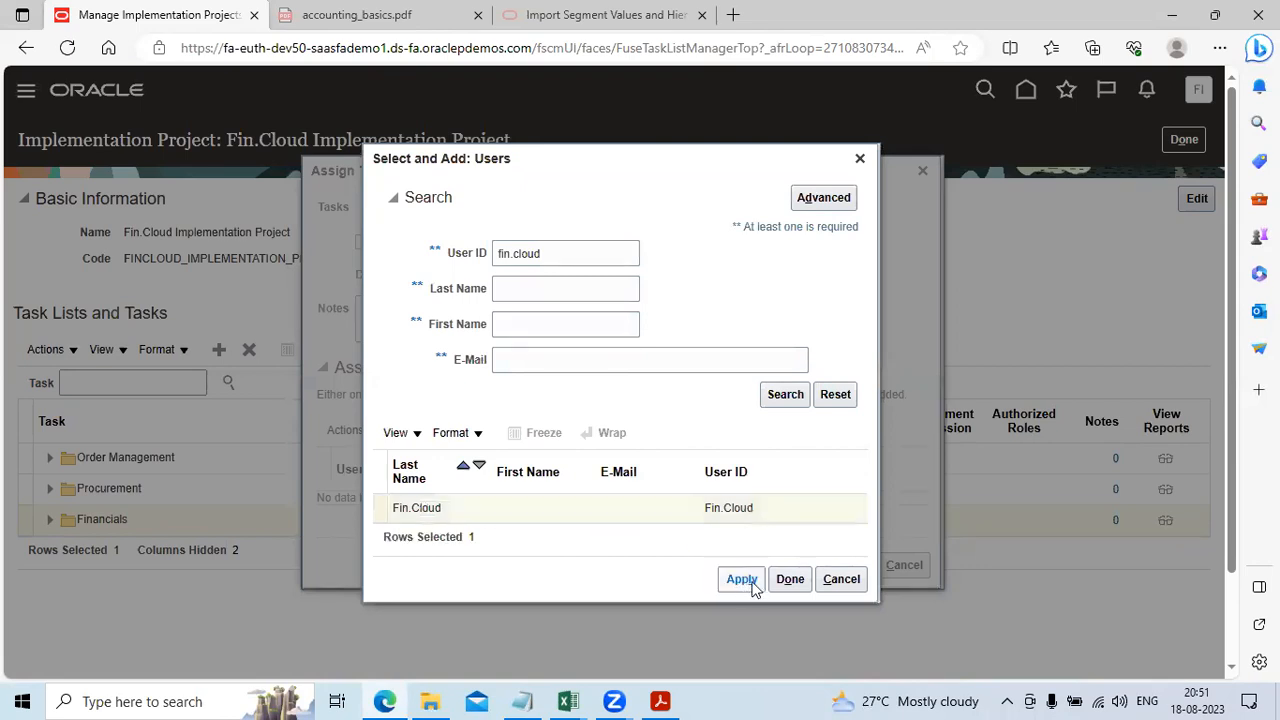
left_click(790, 582)
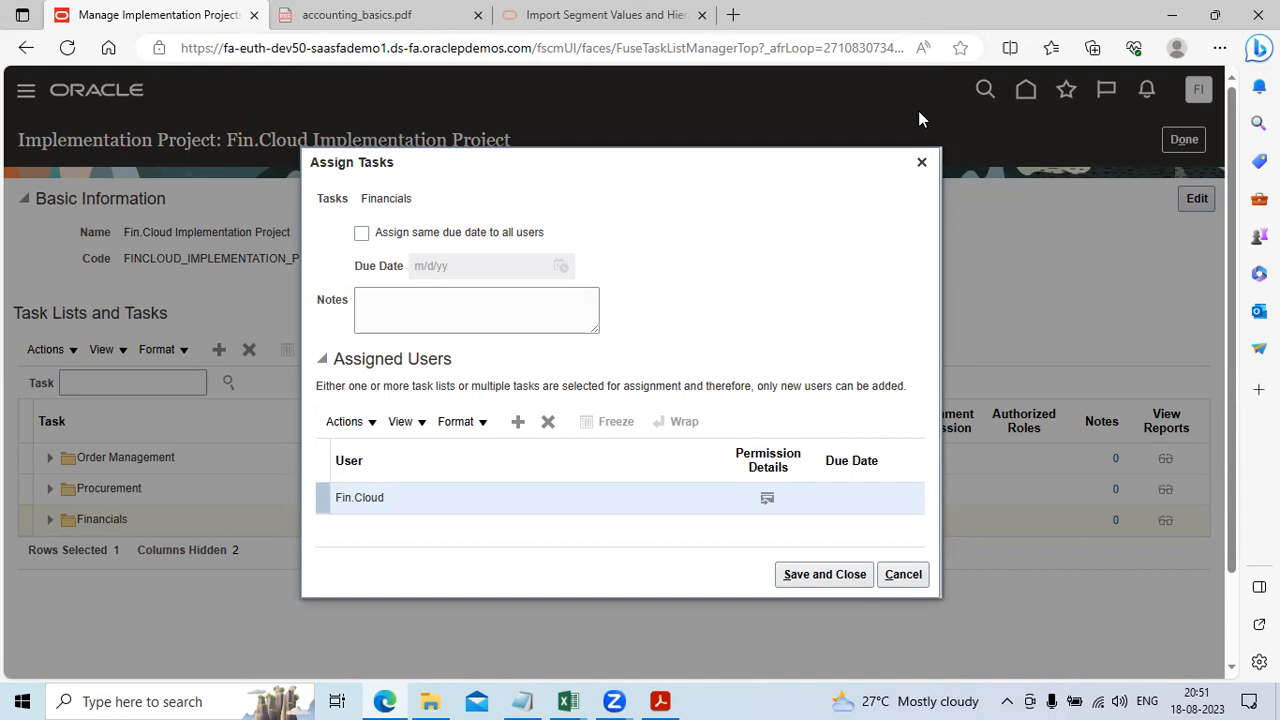
left_click(921, 162)
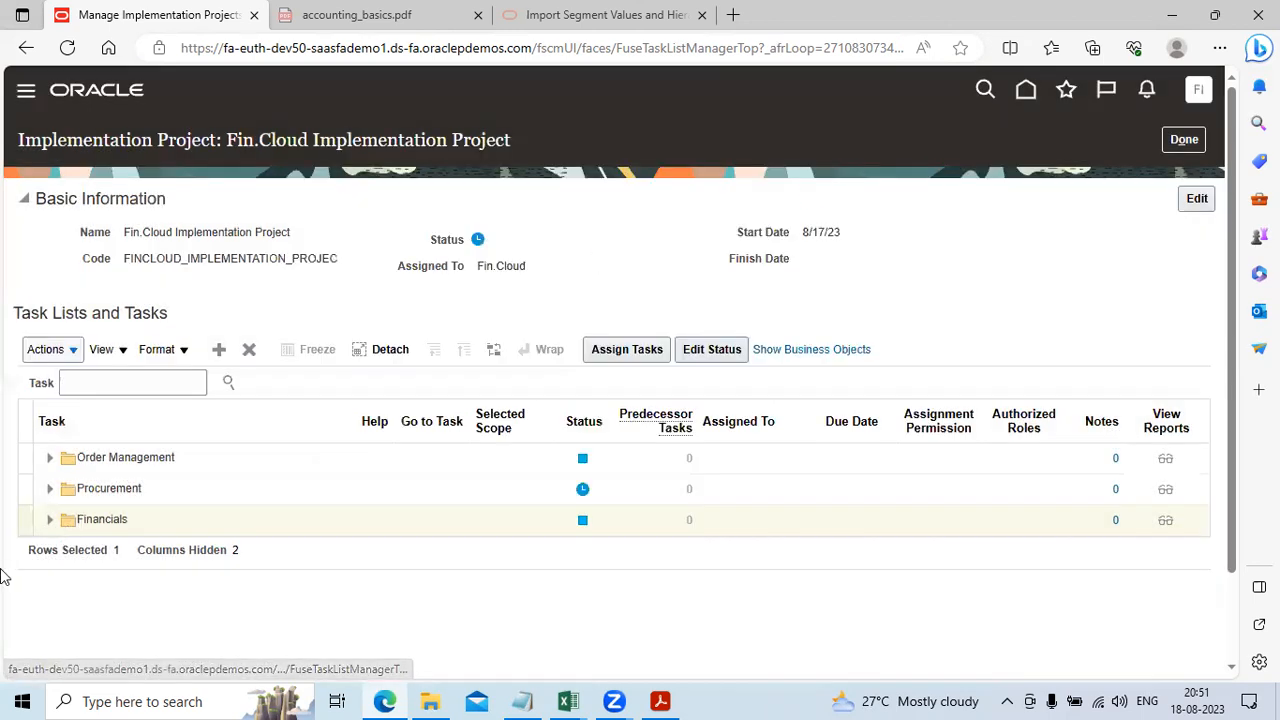
Step: Expand the Financials task list to view its folders and the available view options, and collapse it again
left_click(50, 524)
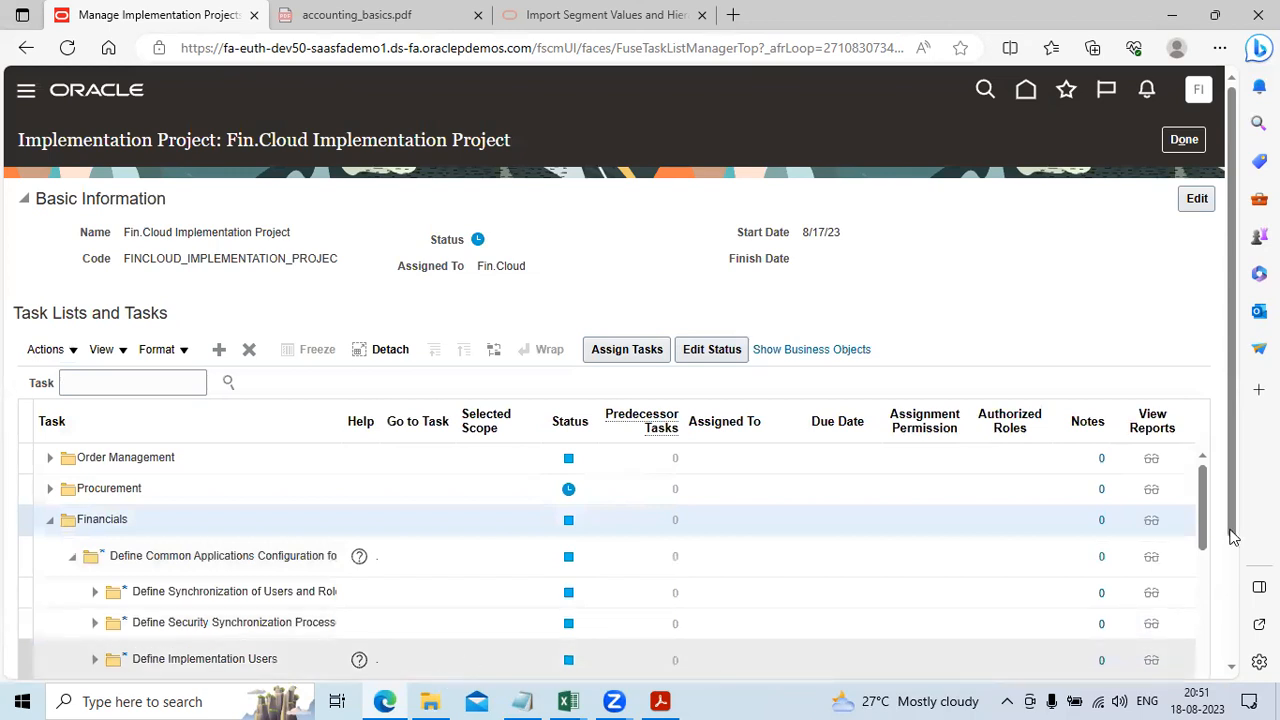
left_click(1232, 668)
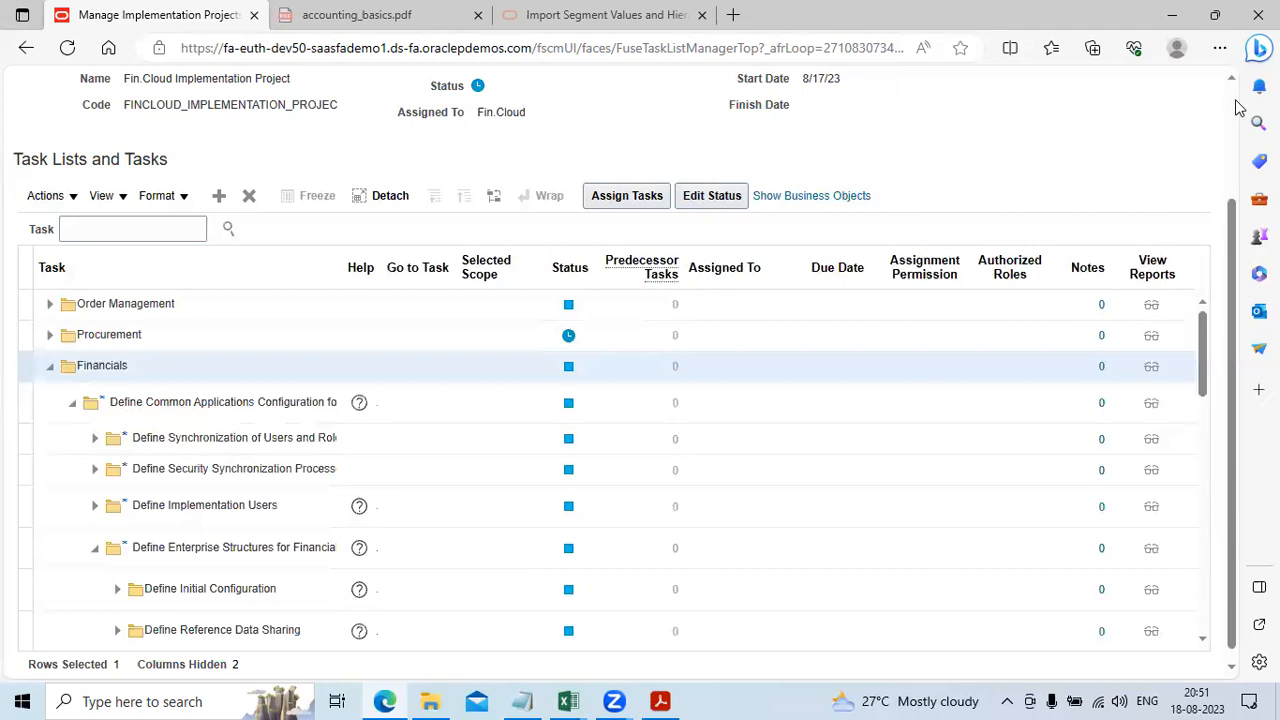
scroll(1238, 107, "up", 2)
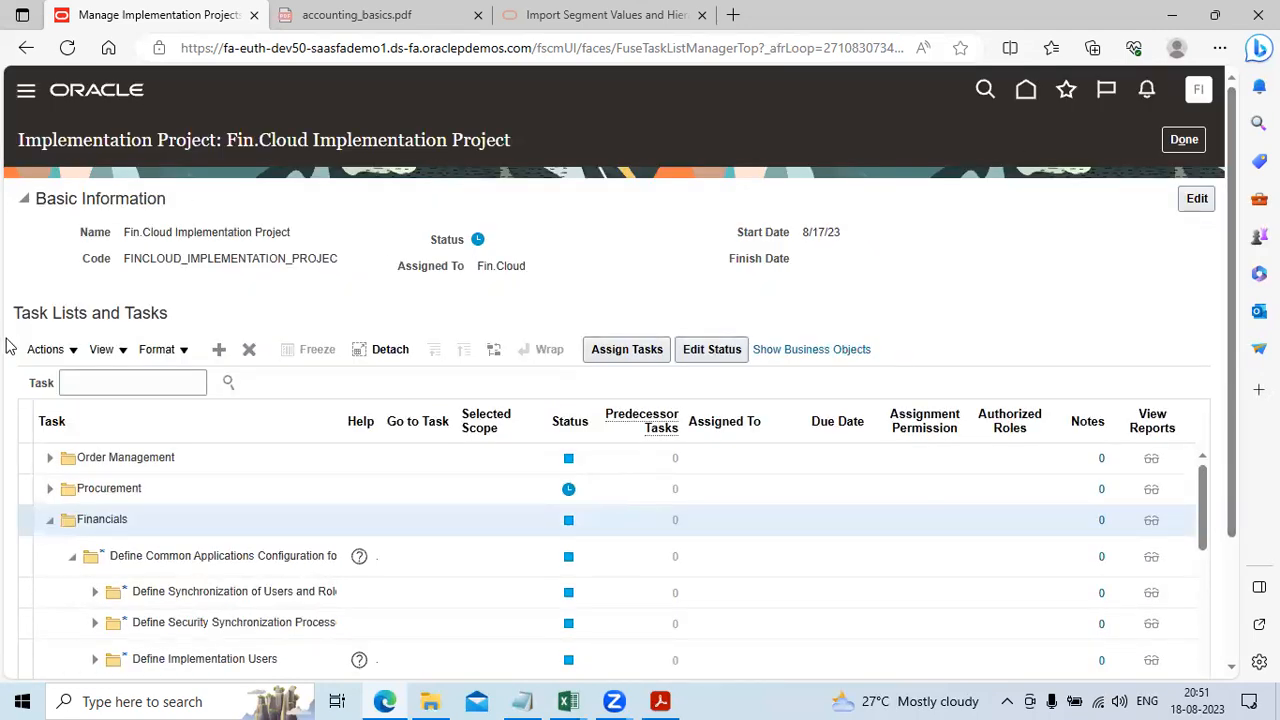
left_click(112, 349)
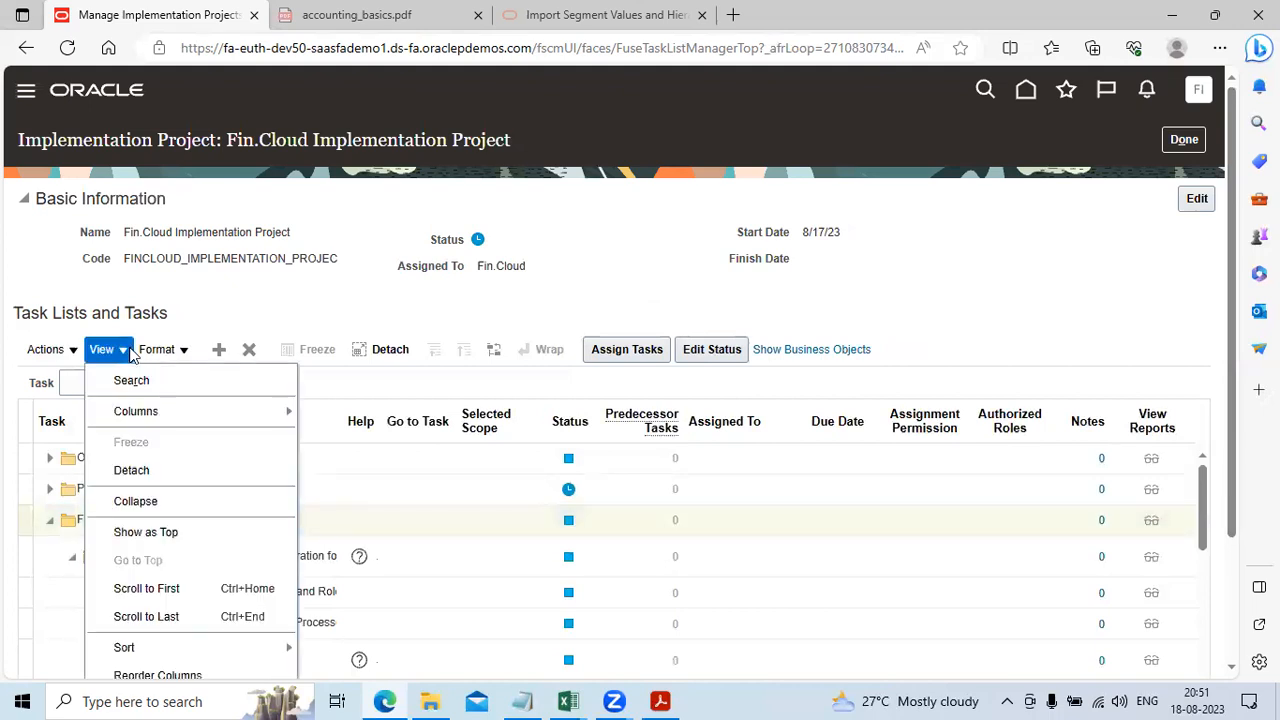
left_click(52, 536)
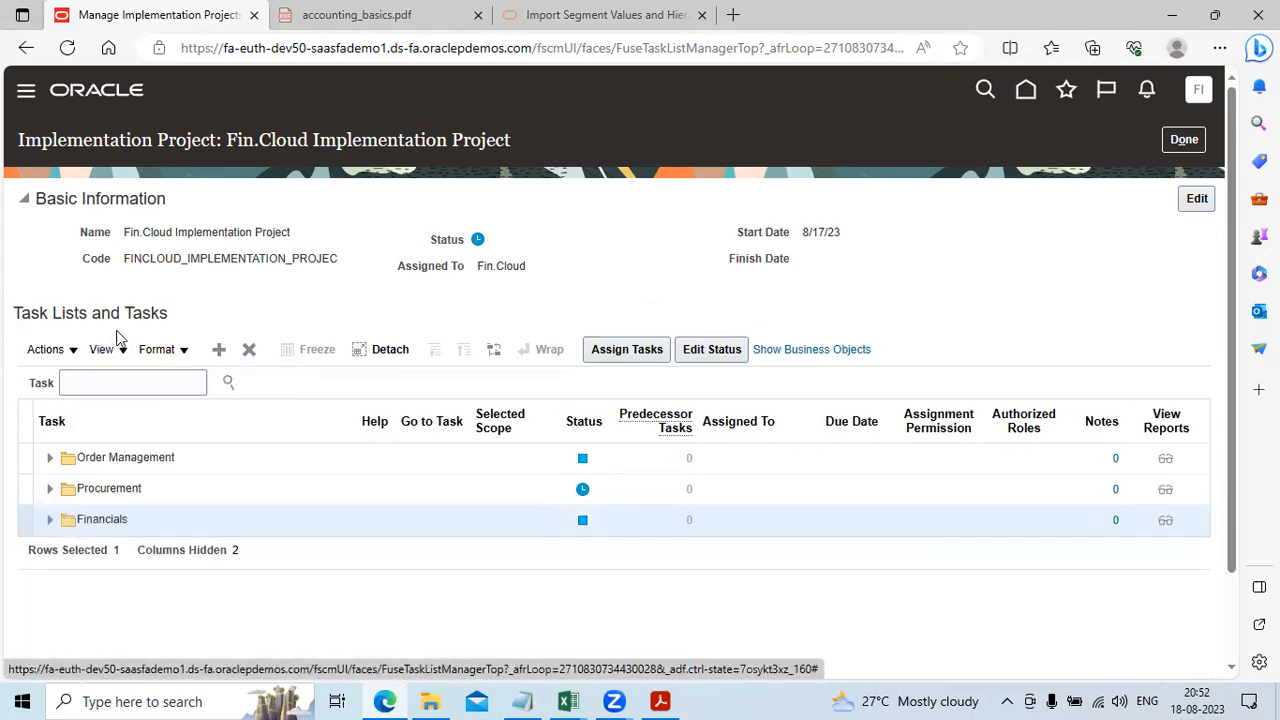
Step: Review which task table columns are shown or hidden, open Manage Columns, and close it without changes
left_click(123, 355)
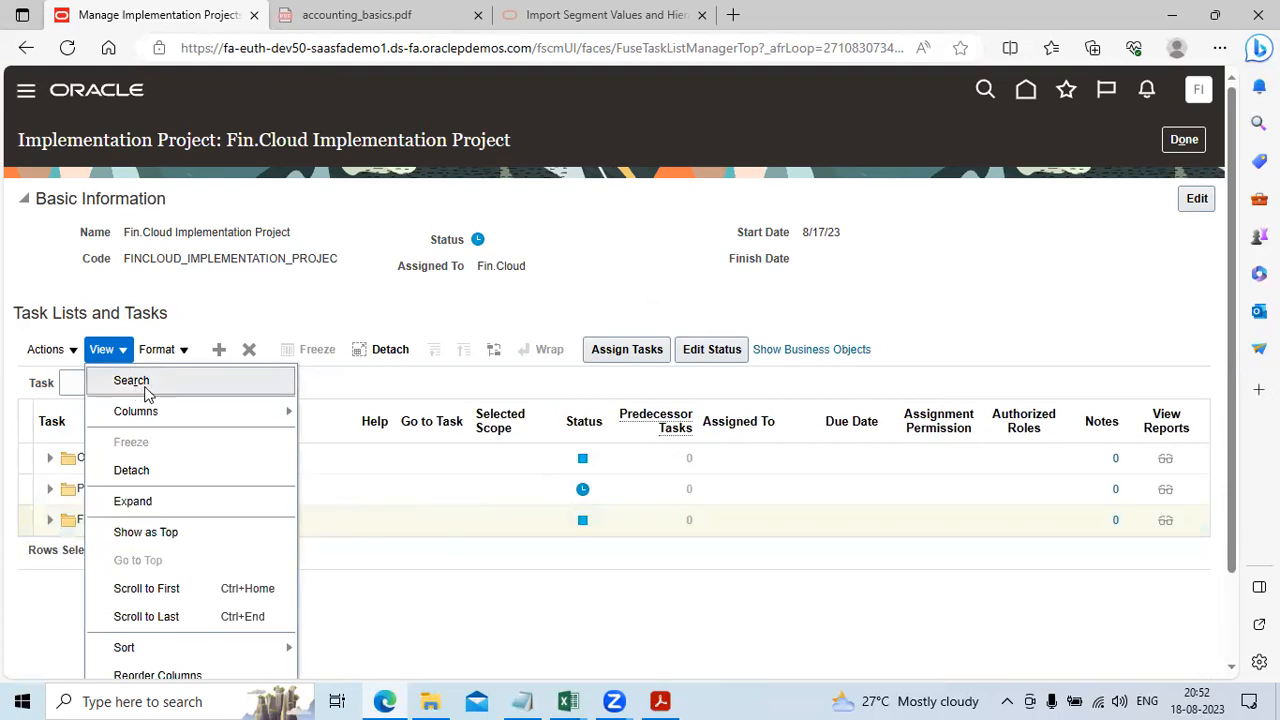
mouse_move(168, 418)
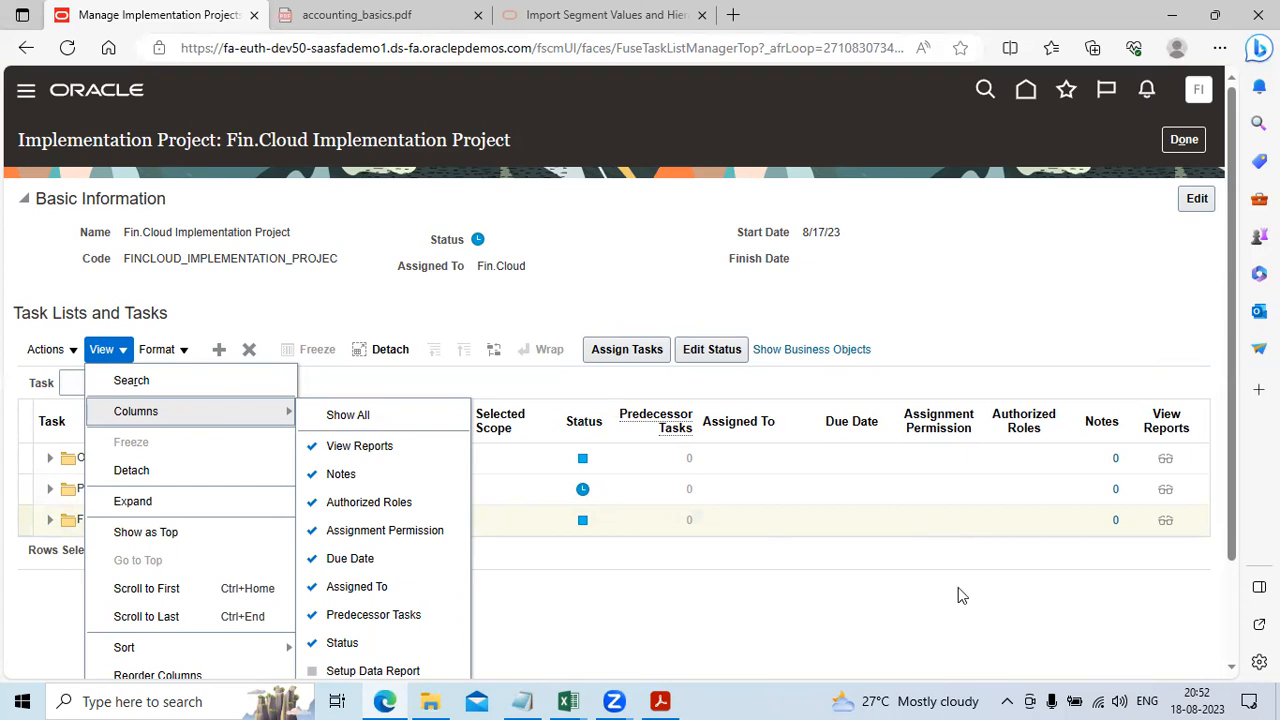
left_click(1230, 667)
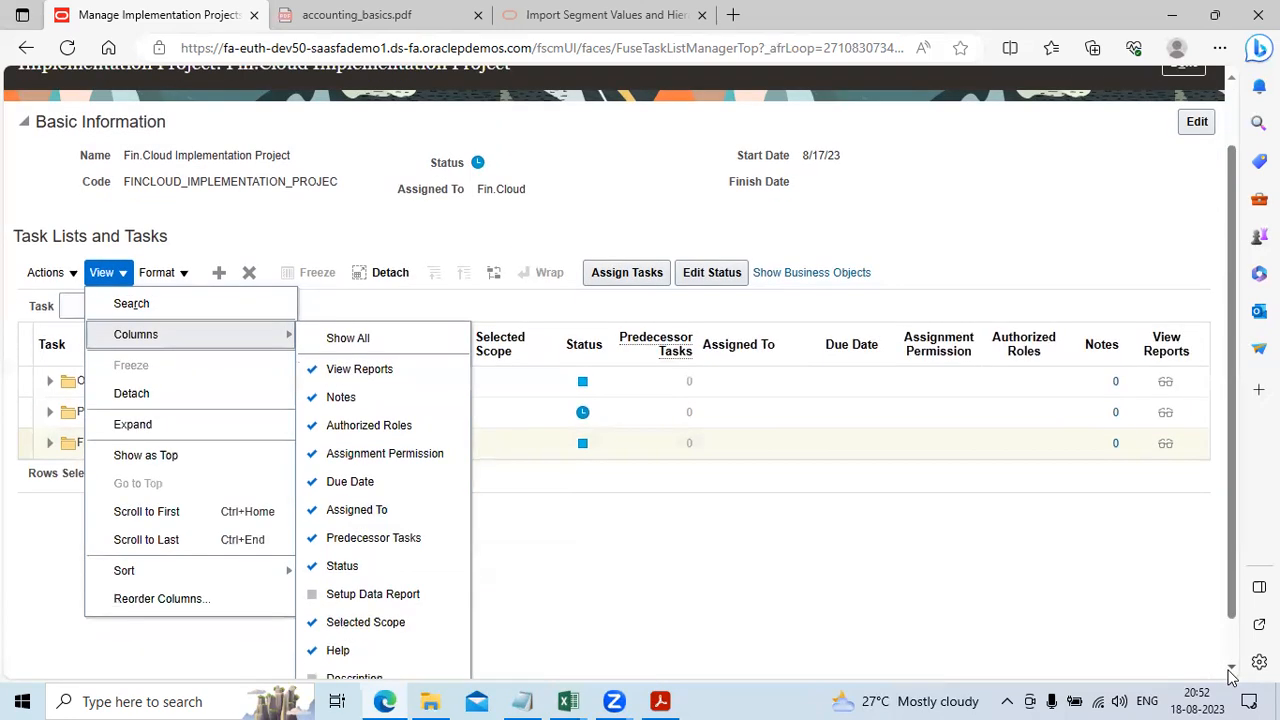
left_click(1231, 668)
left_click(445, 667)
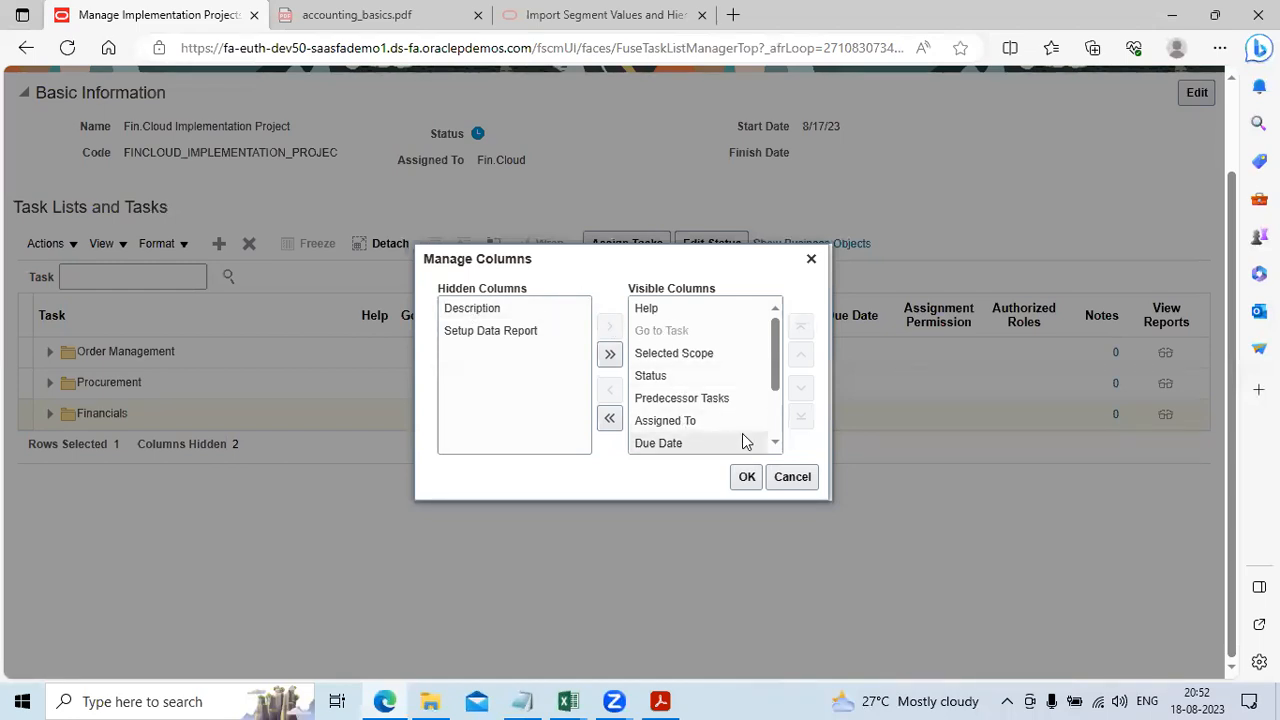
left_click(775, 443)
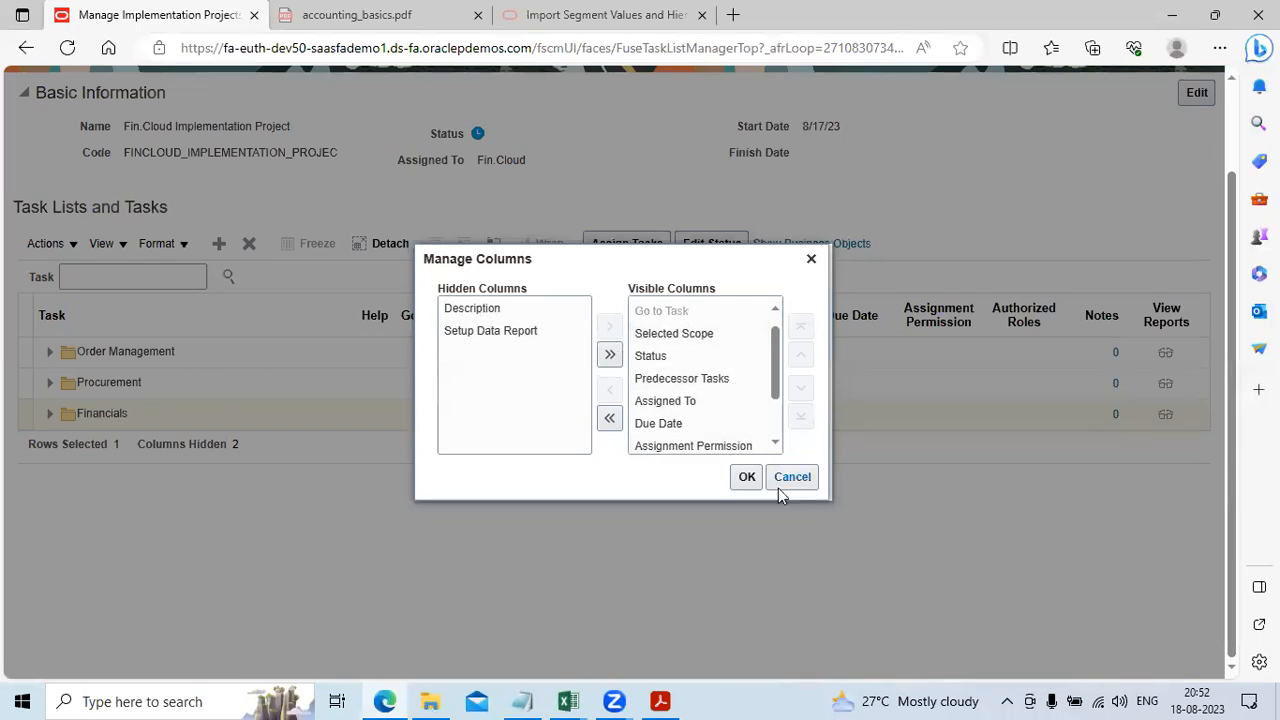
left_click(811, 259)
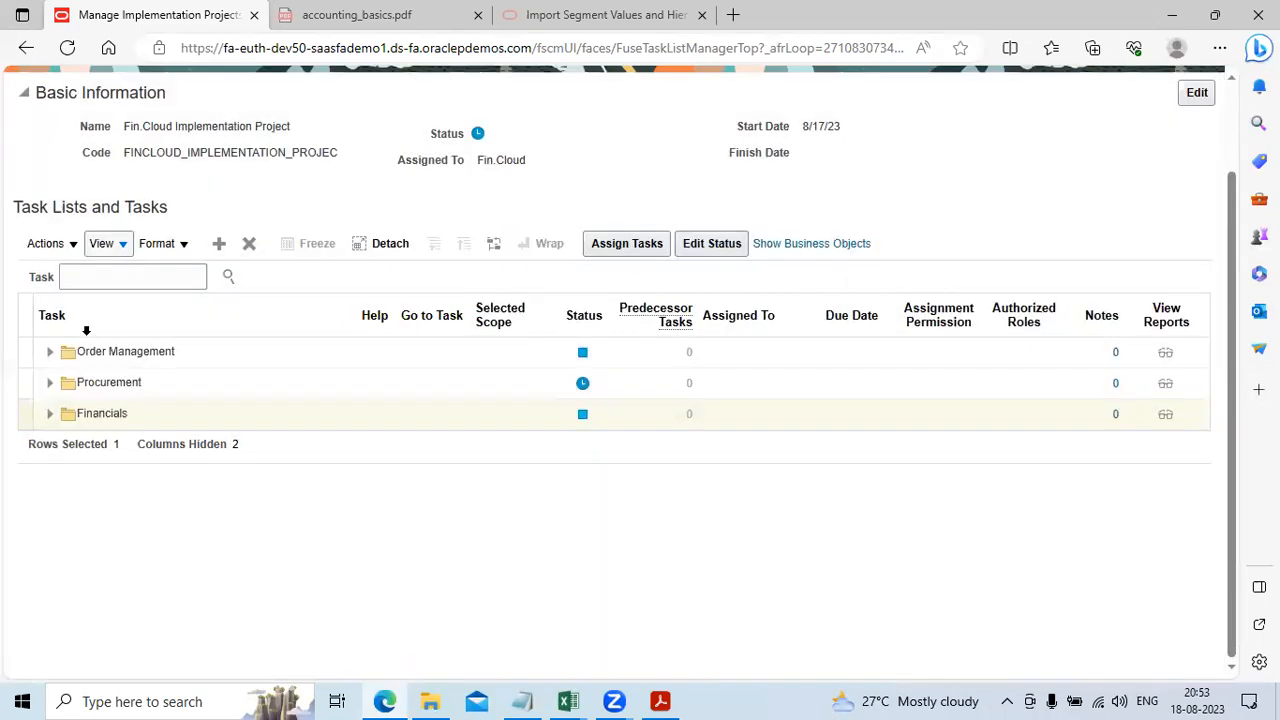
Step: Review the task table's remaining view options, including scrolling, sorting and column reordering
left_click(122, 245)
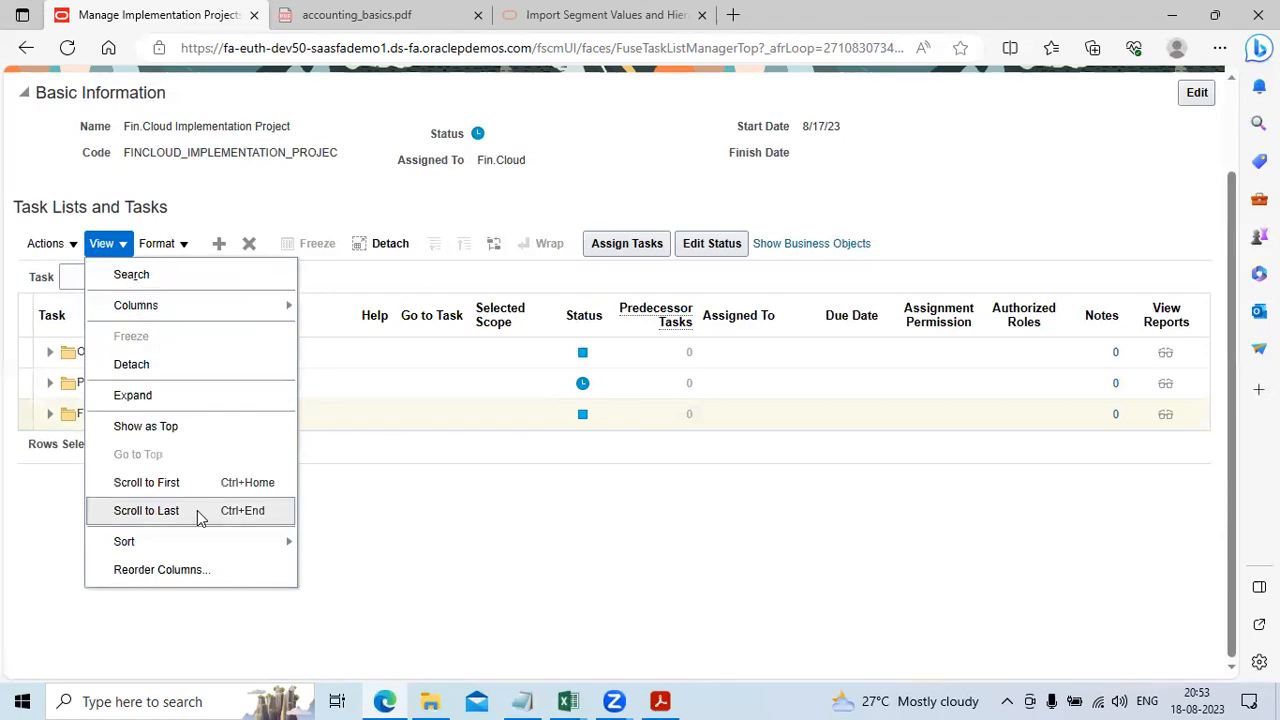
left_click(477, 586)
left_click(235, 351)
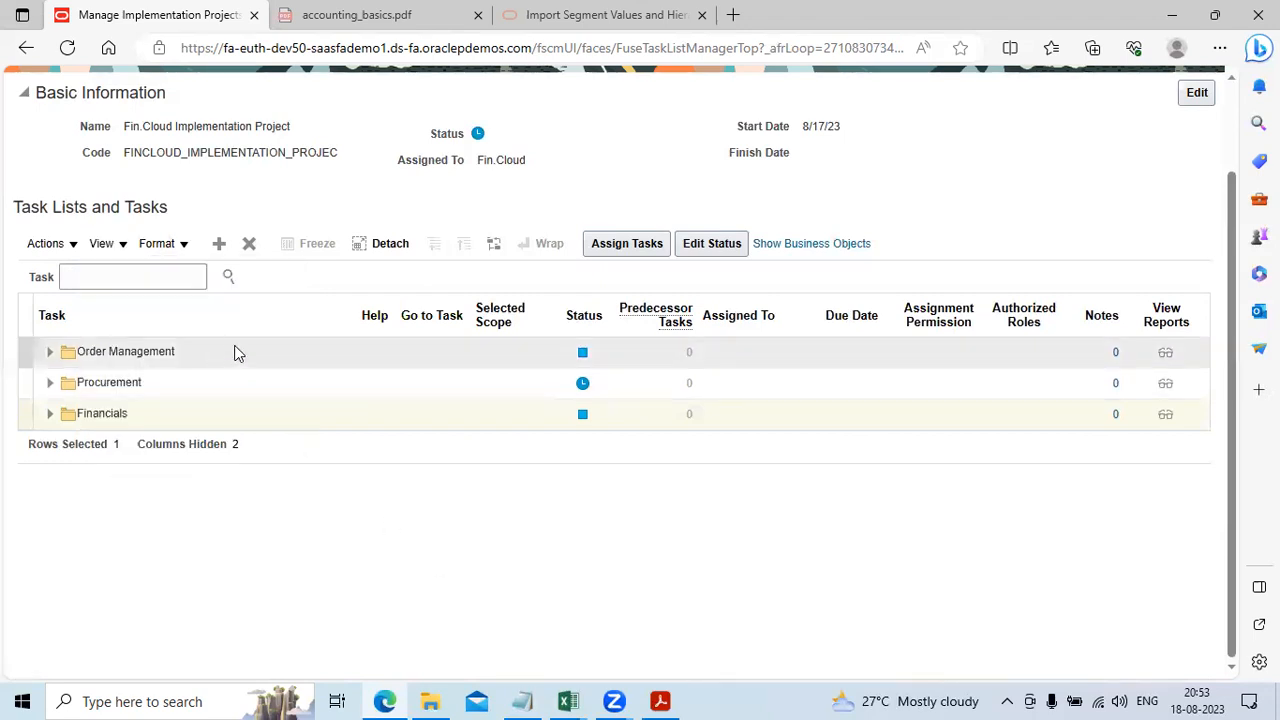
left_click(122, 245)
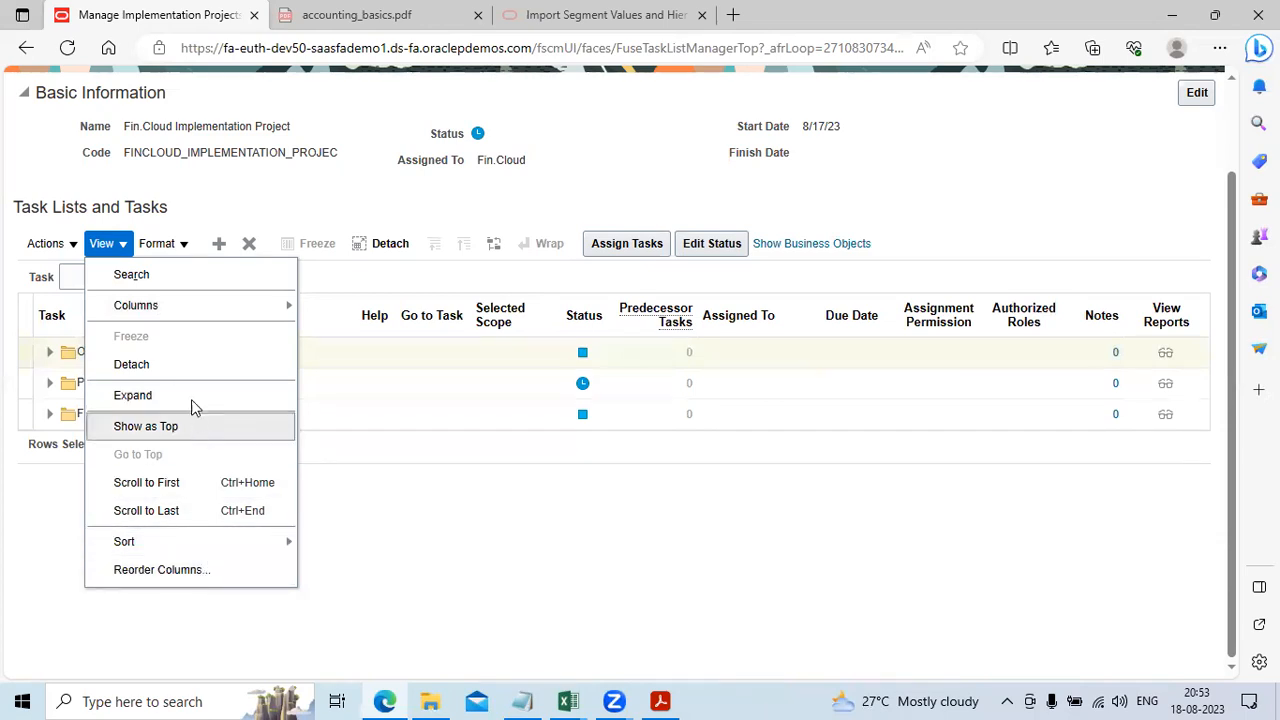
Step: Check the task table's format options with a row selected and with the Predecessor Tasks column selected
left_click(183, 245)
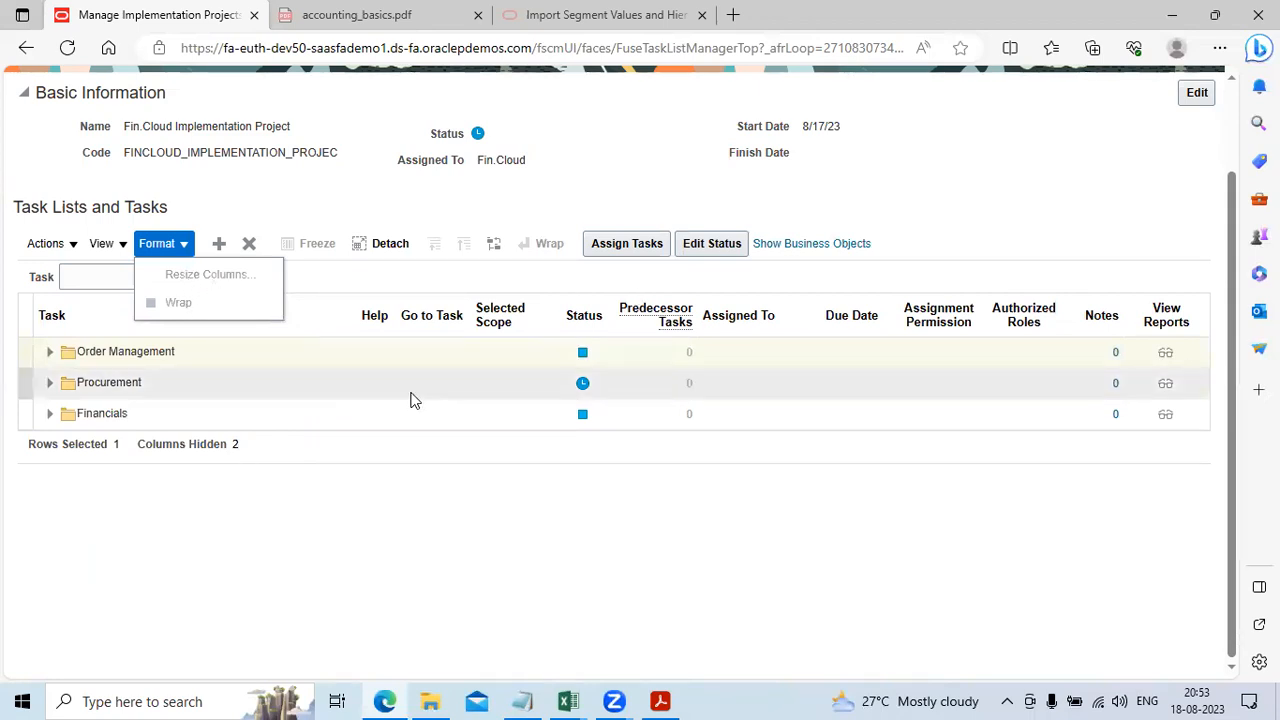
left_click(476, 357)
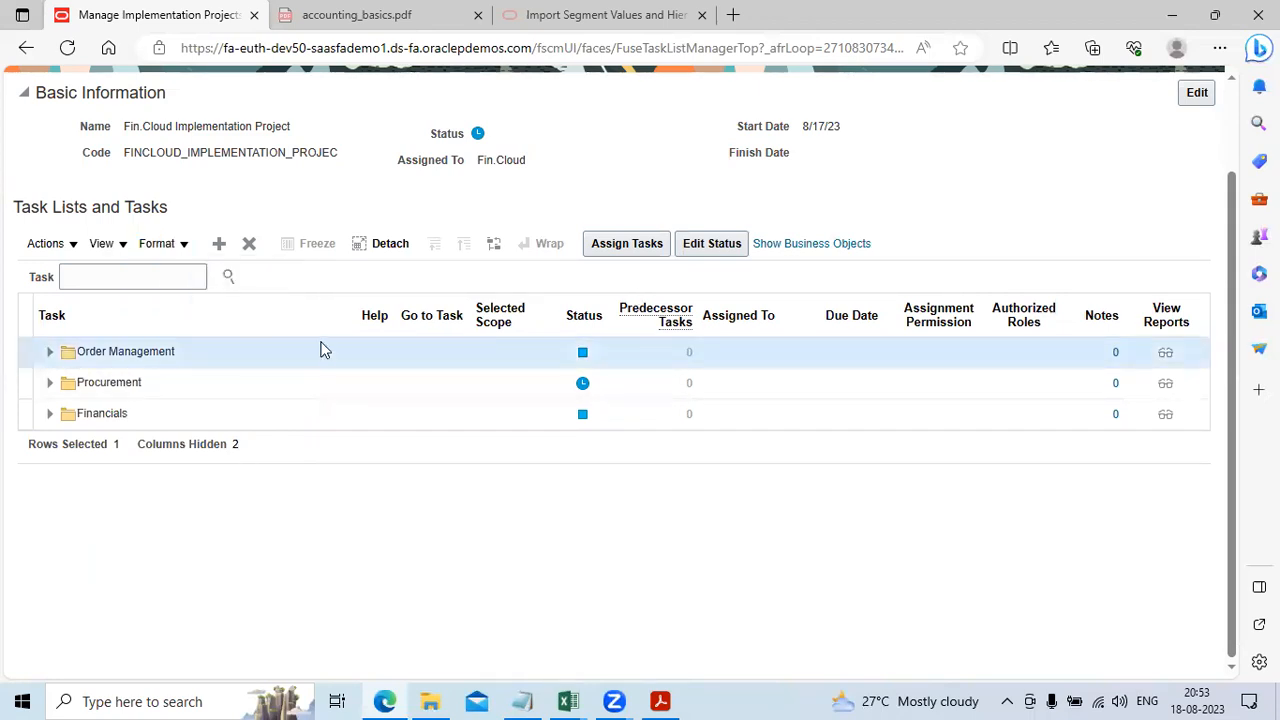
left_click(179, 246)
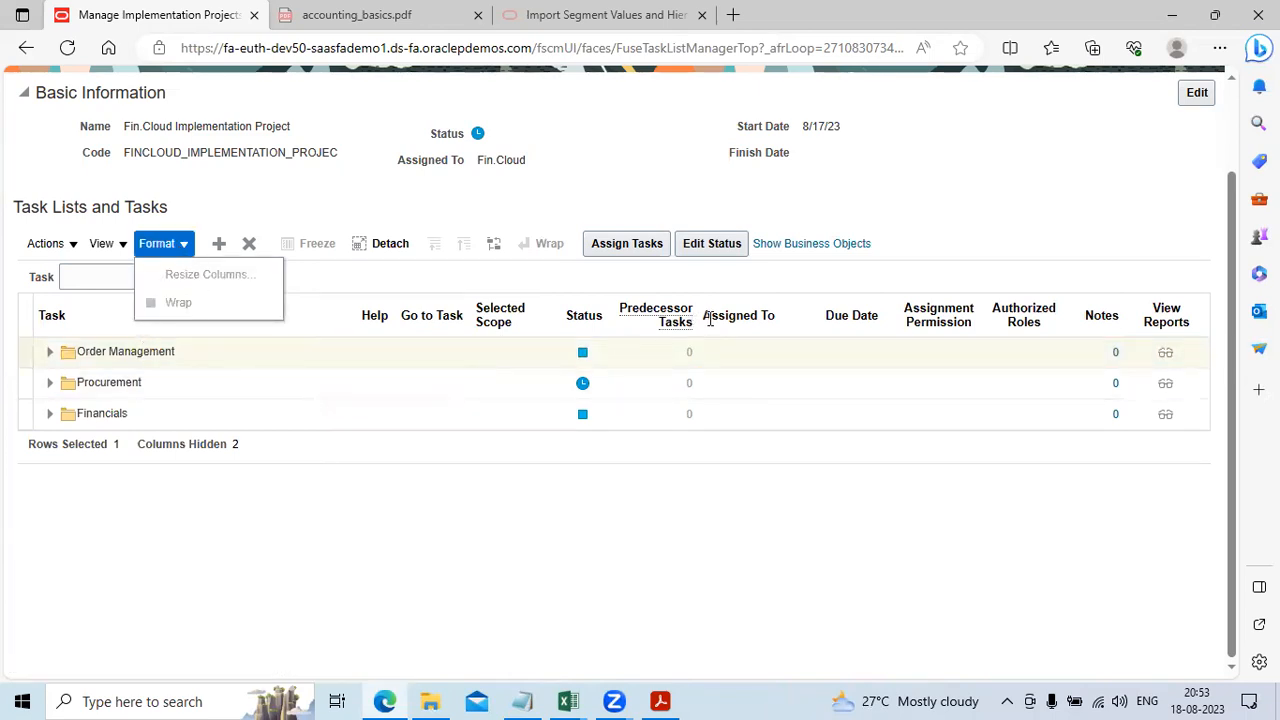
left_click(661, 303)
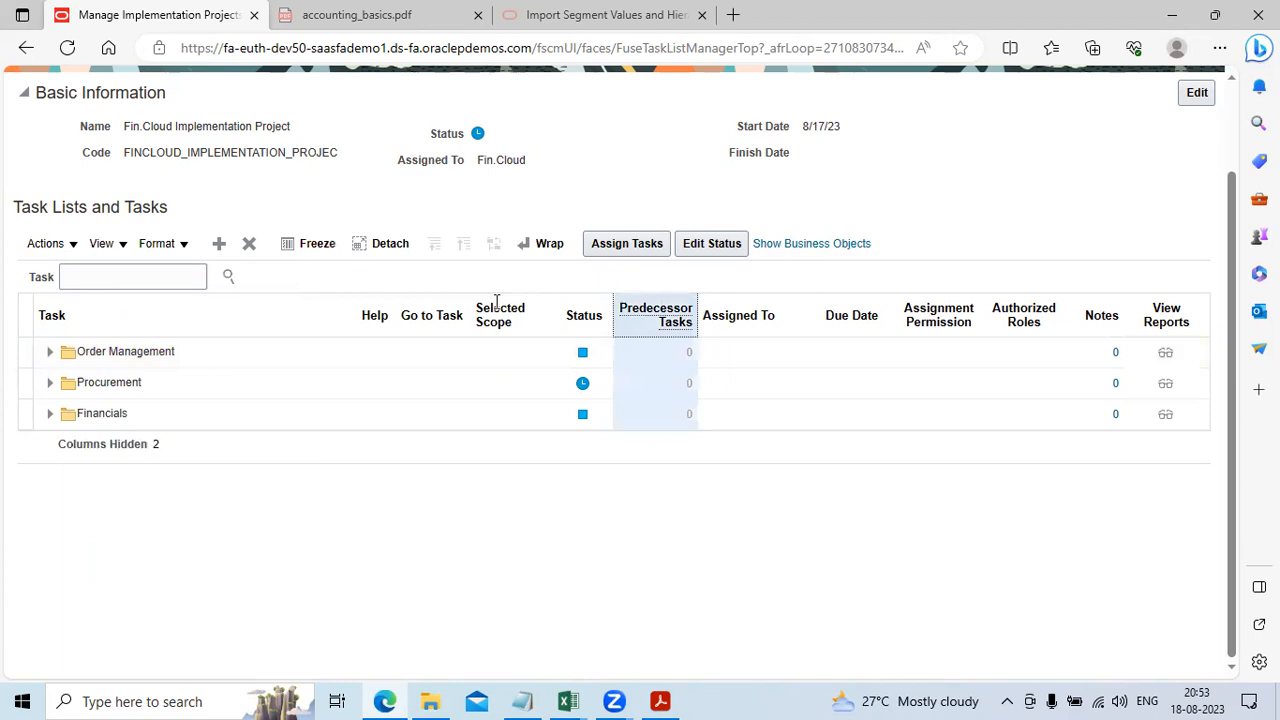
left_click(179, 246)
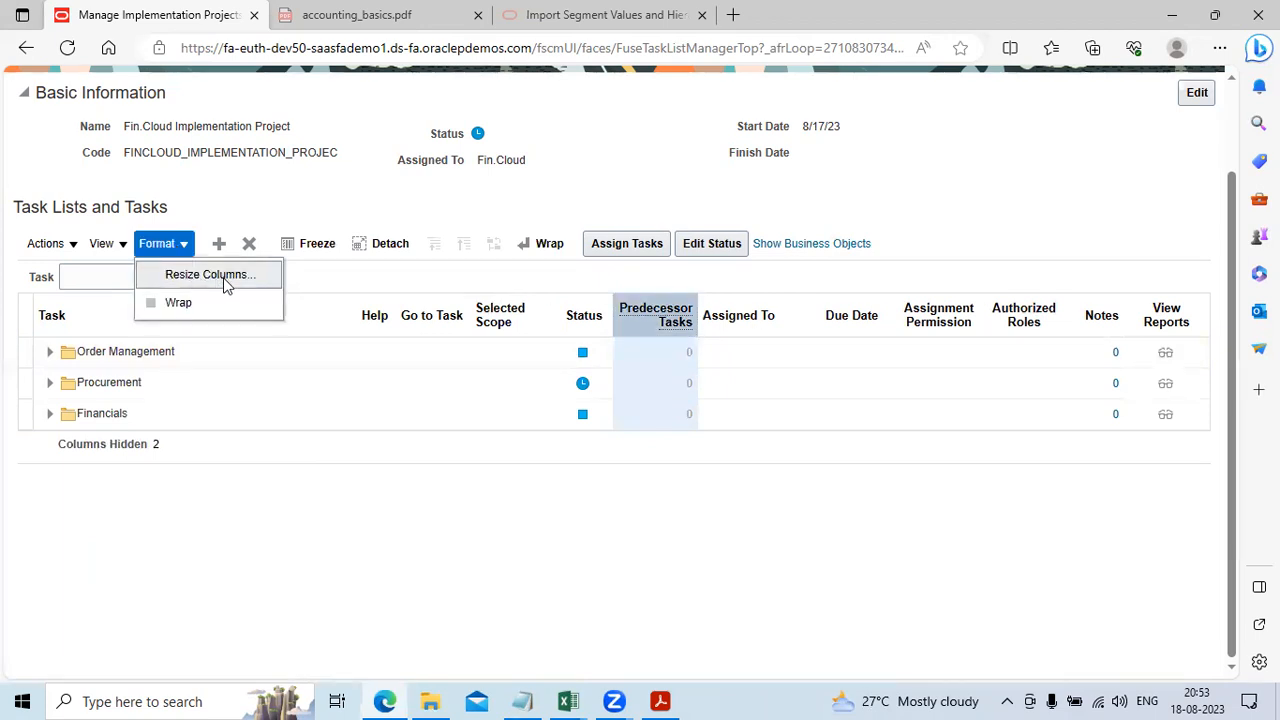
left_click(343, 543)
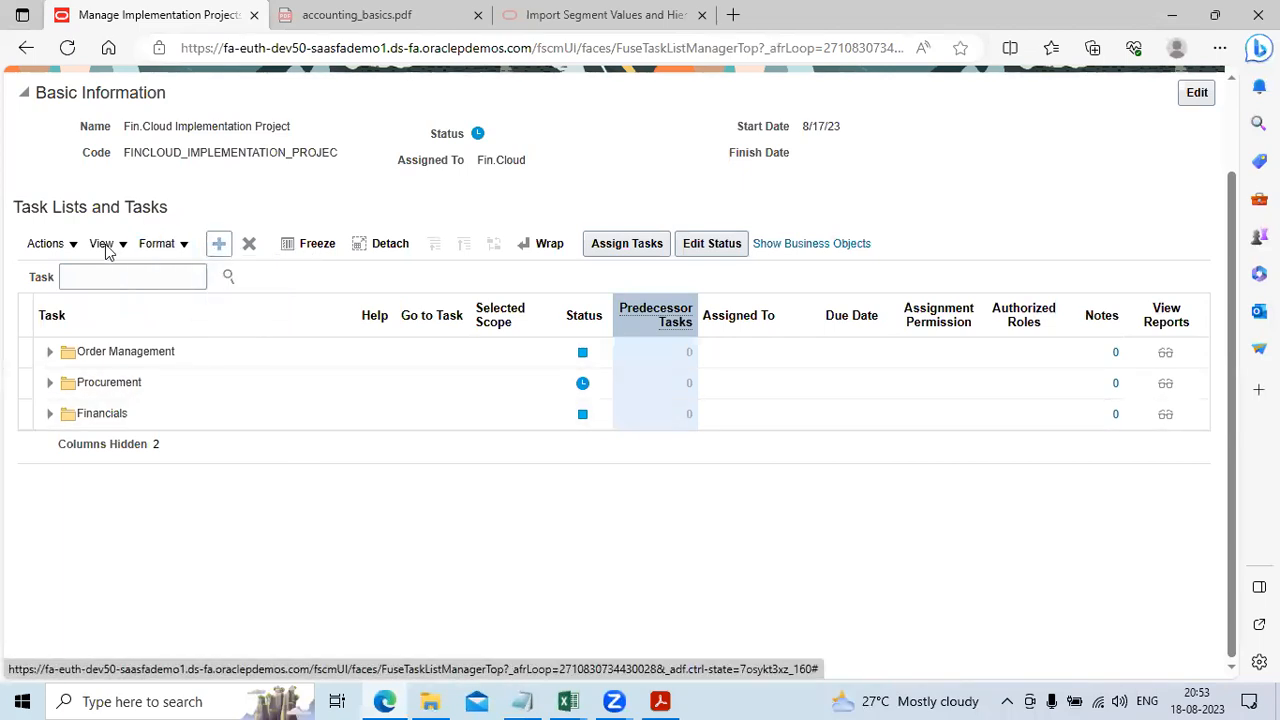
Step: Review the task list actions, open Select and Add for task lists and tasks, and close it without adding anything
left_click(70, 250)
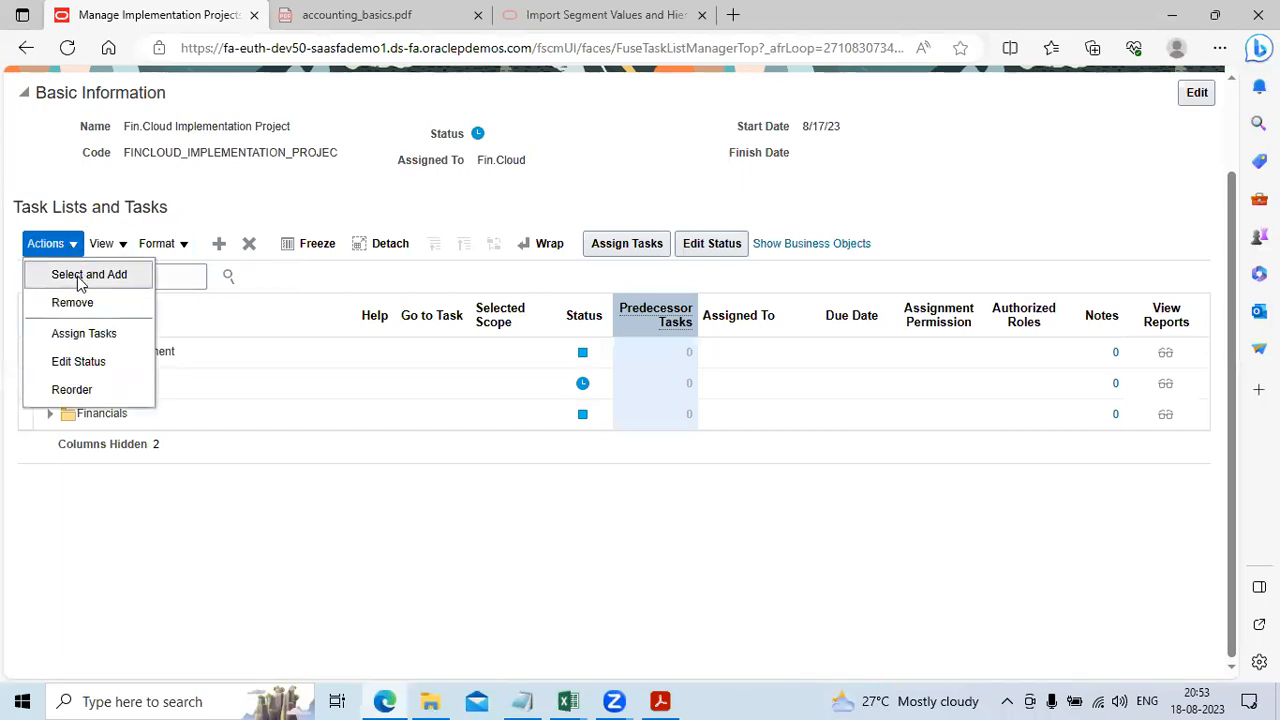
left_click(219, 245)
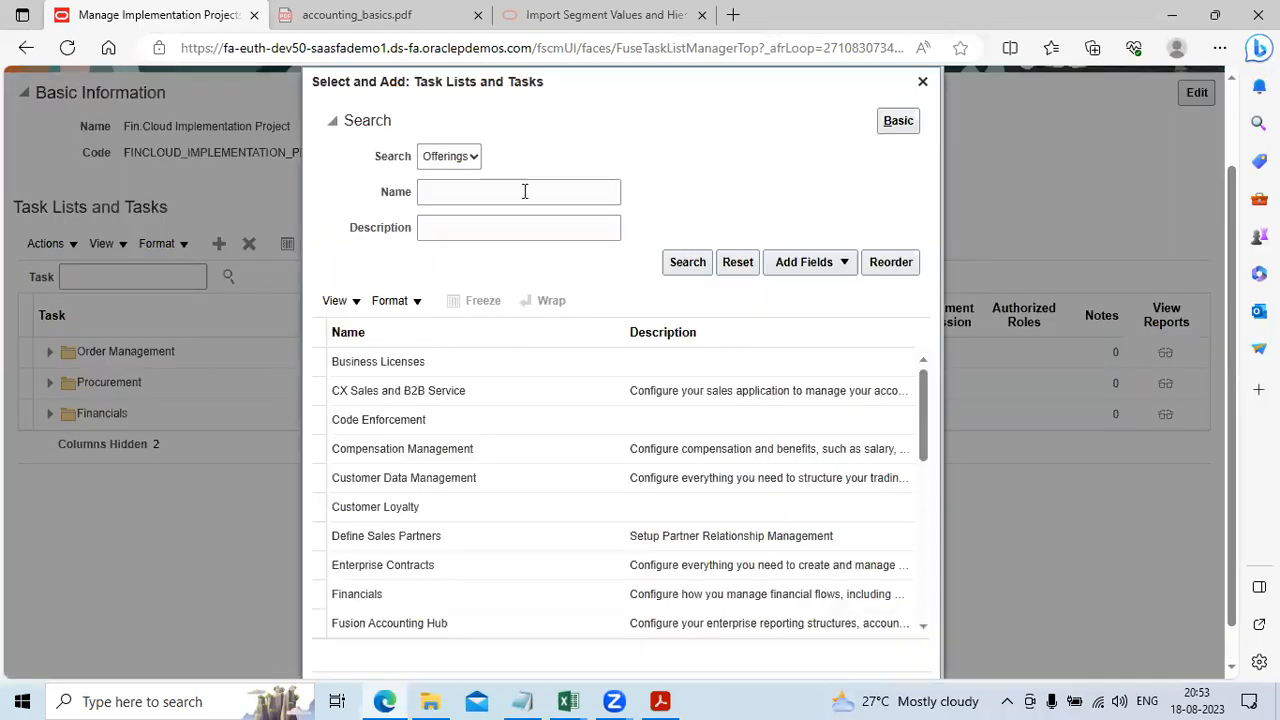
left_click(922, 81)
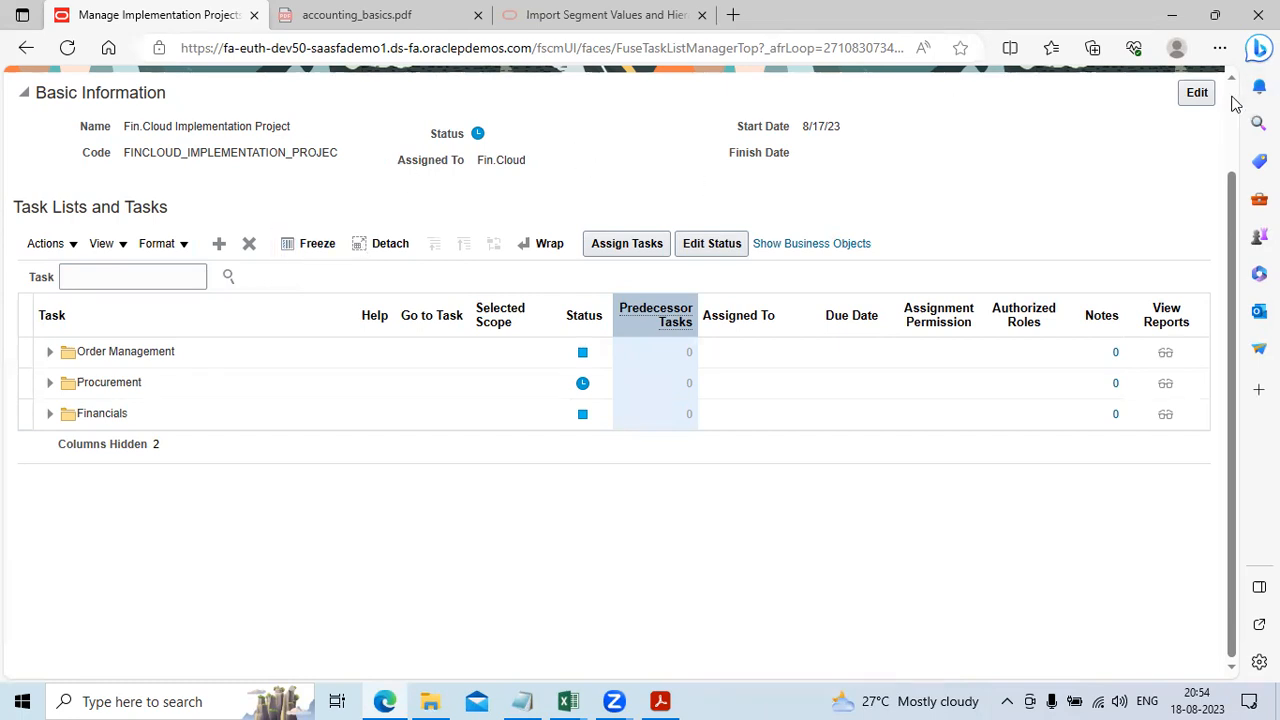
scroll(1236, 103, "up", 2)
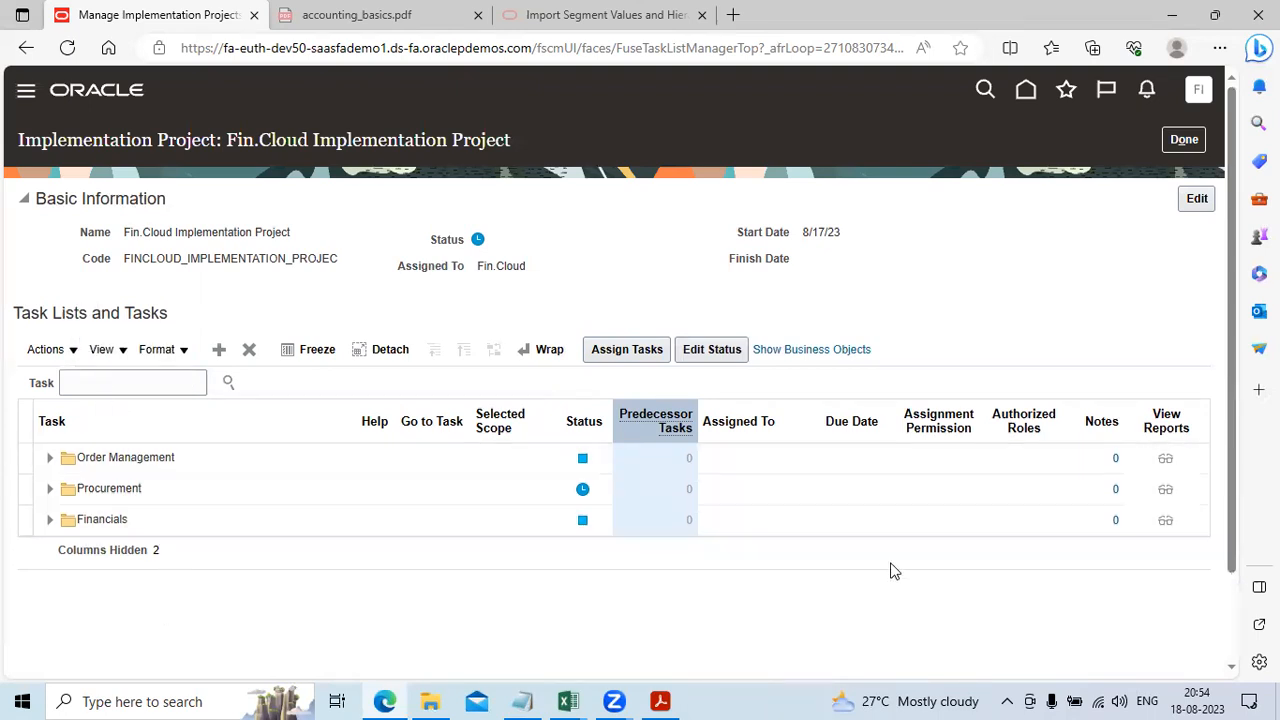
Step: Export the Setup Task Lists and Tasks report for Financials to Excel and open the downloaded SetupTaskListsTasks (2).xls
left_click(1010, 524)
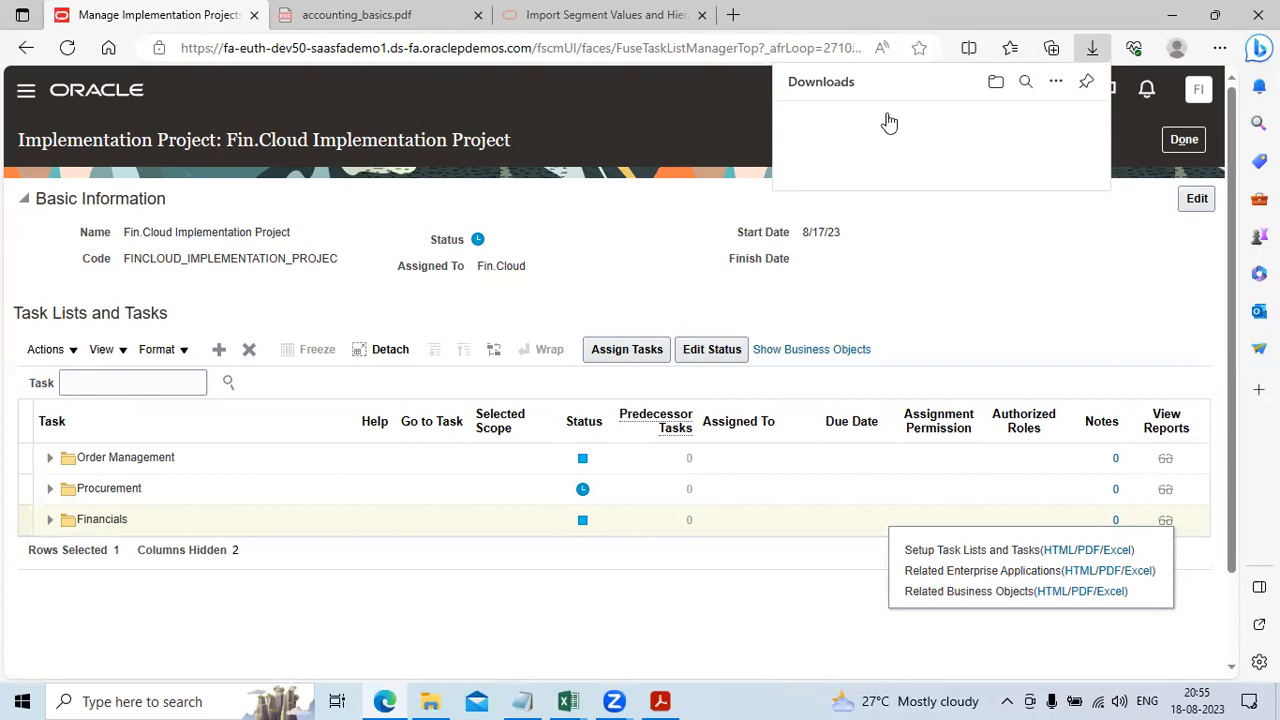
left_click(886, 120)
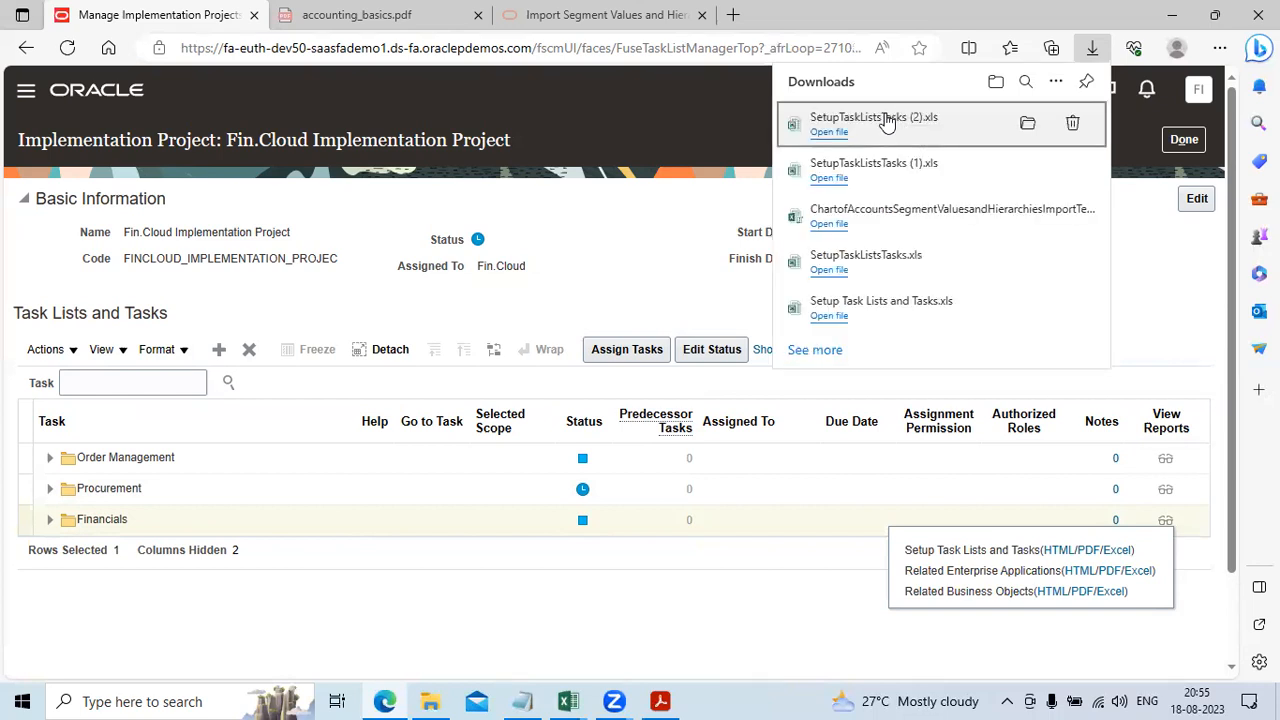
left_click(832, 131)
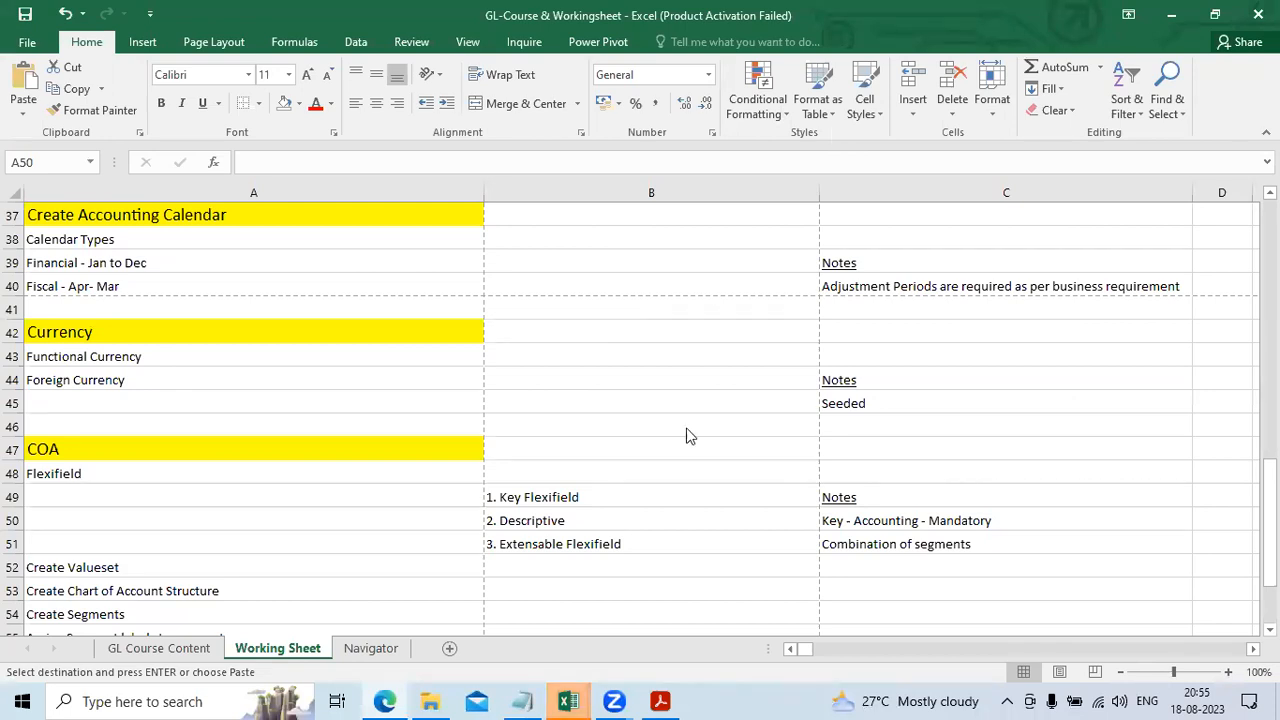
Step: Switch to Excel, accept opening SetupTaskListsTasks (2).xls despite the format mismatch, and enable editing of the report
left_click(565, 700)
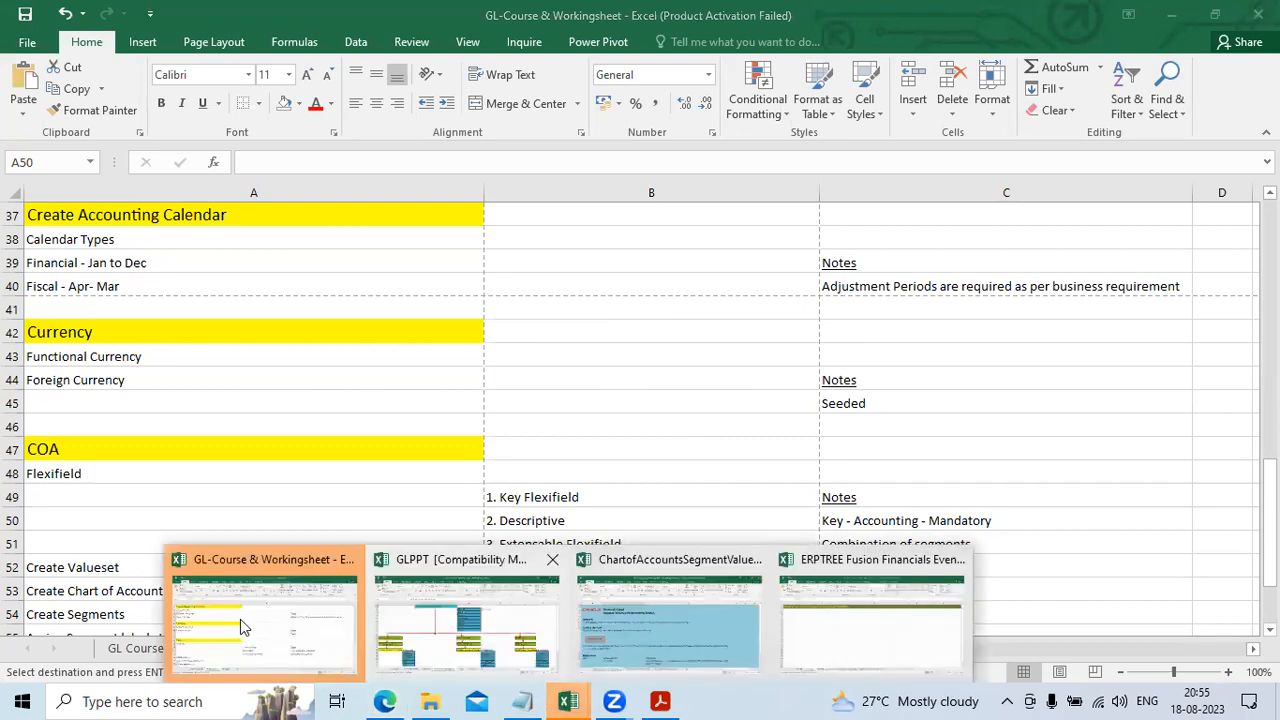
left_click(240, 618)
left_click(569, 402)
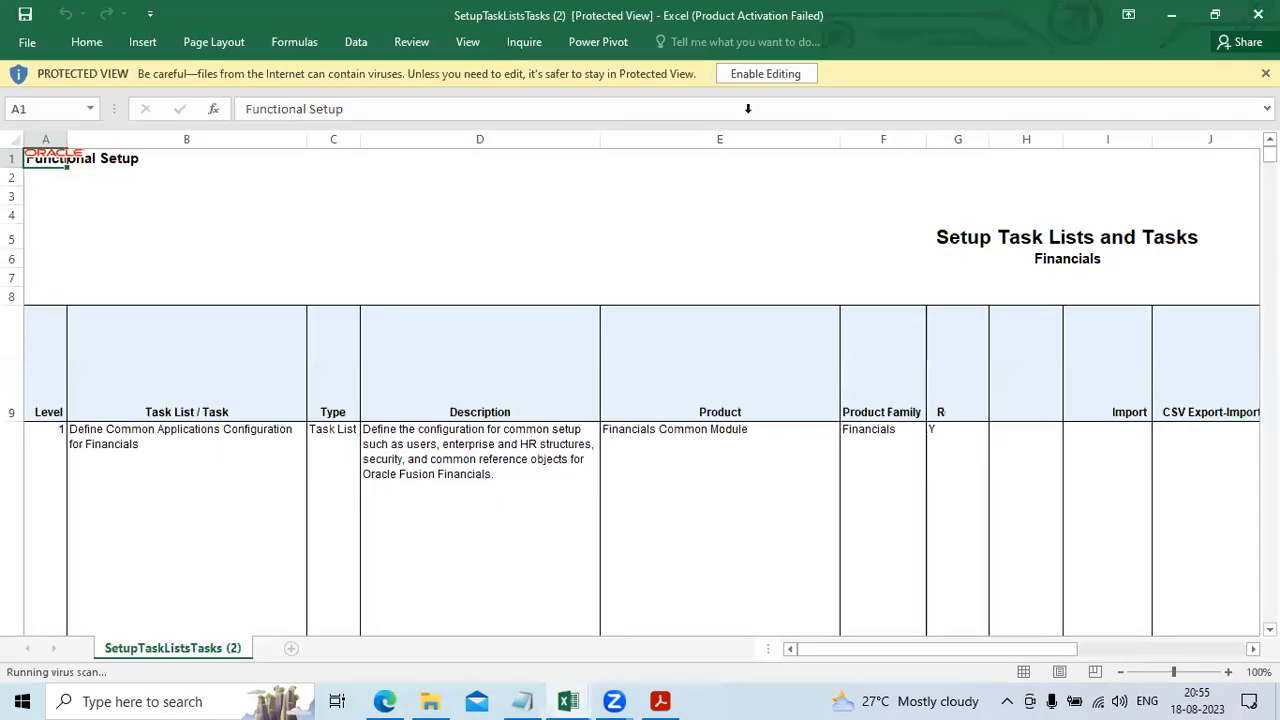
left_click(750, 76)
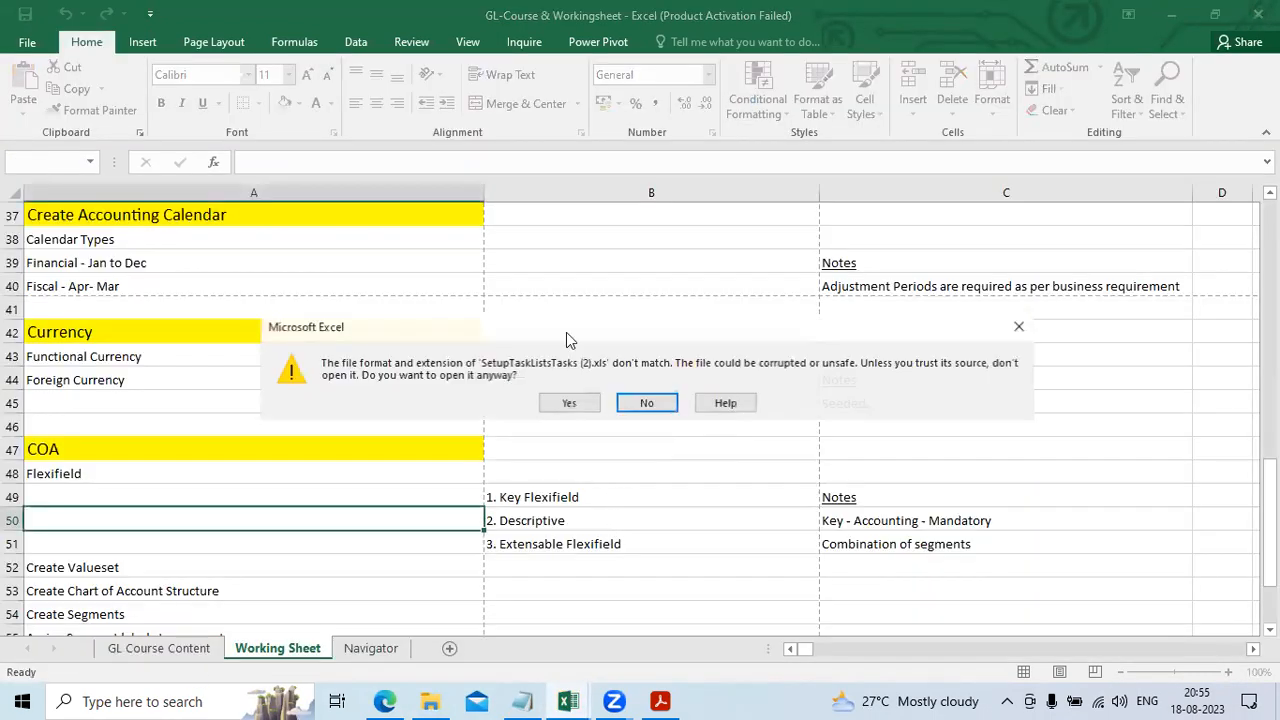
left_click(579, 401)
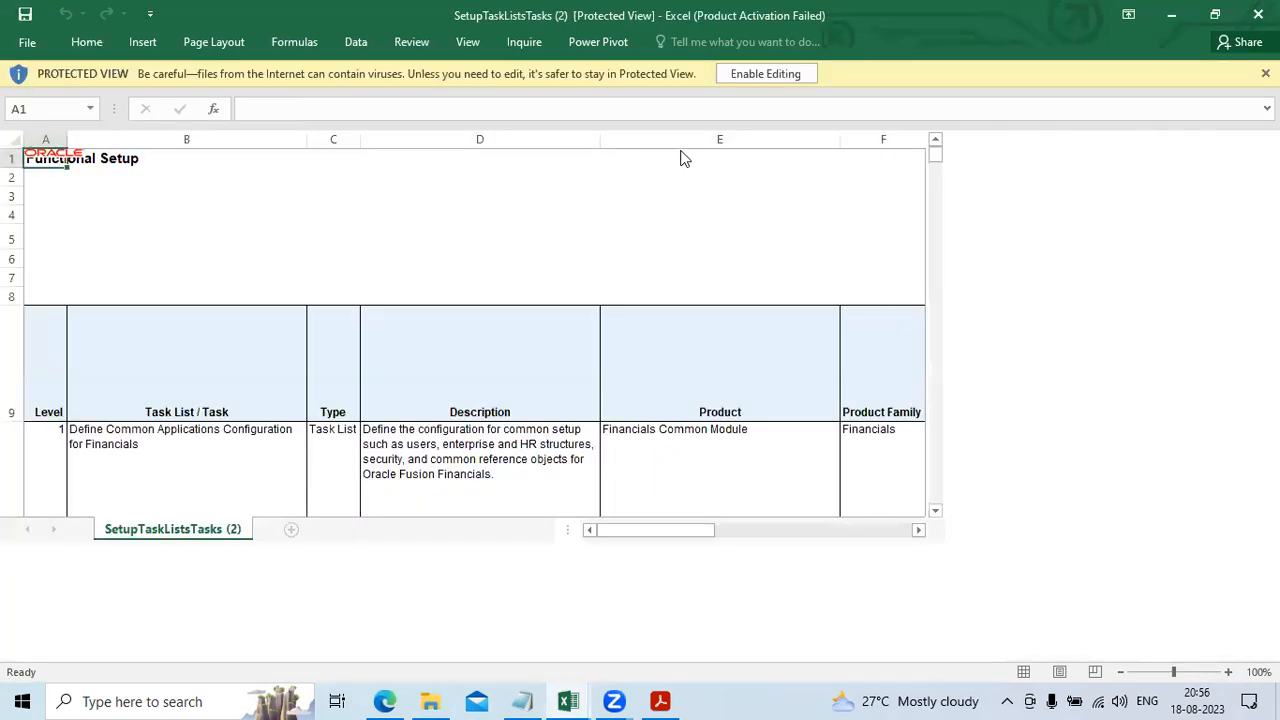
left_click(757, 79)
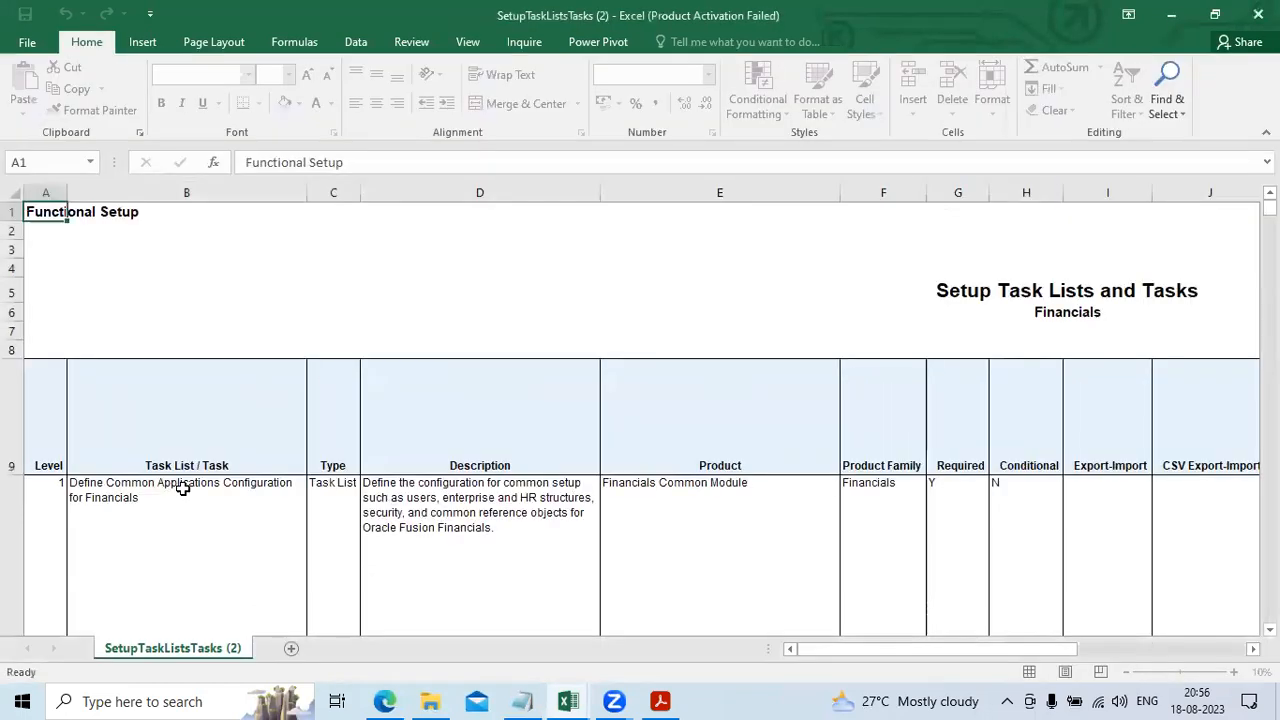
Step: Examine the report's header row and first task entries across the Level, Task List / Task, Type, Description and Product columns
key("Down")
key("Down")
key("Down")
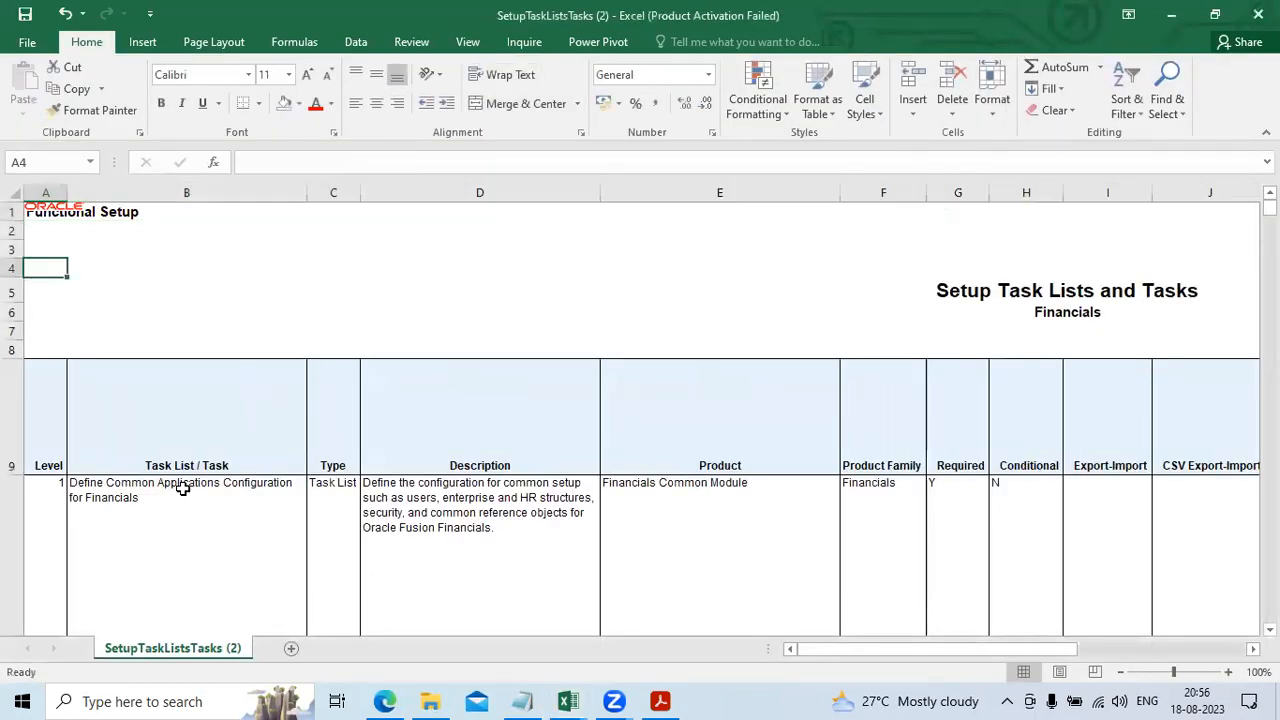
key("Down")
key("Down")
key("Down")
key("Down")
key("Right")
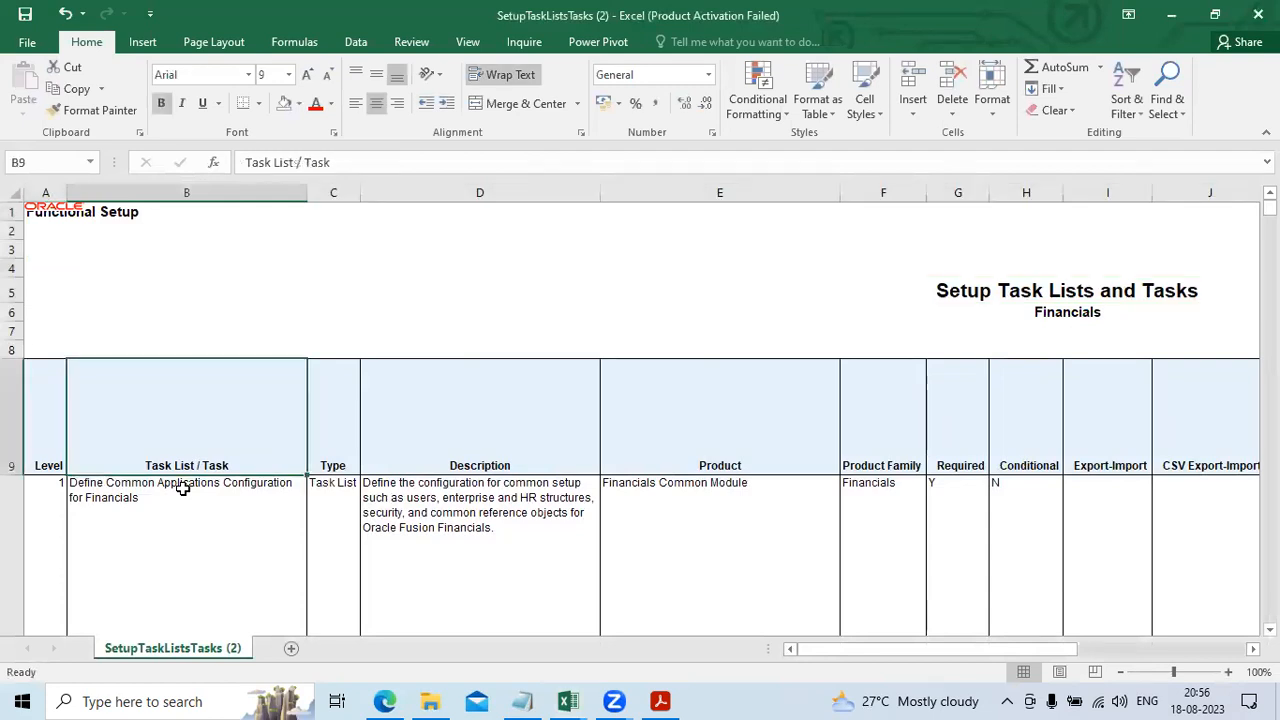
key("Down")
key("Left")
key("Right")
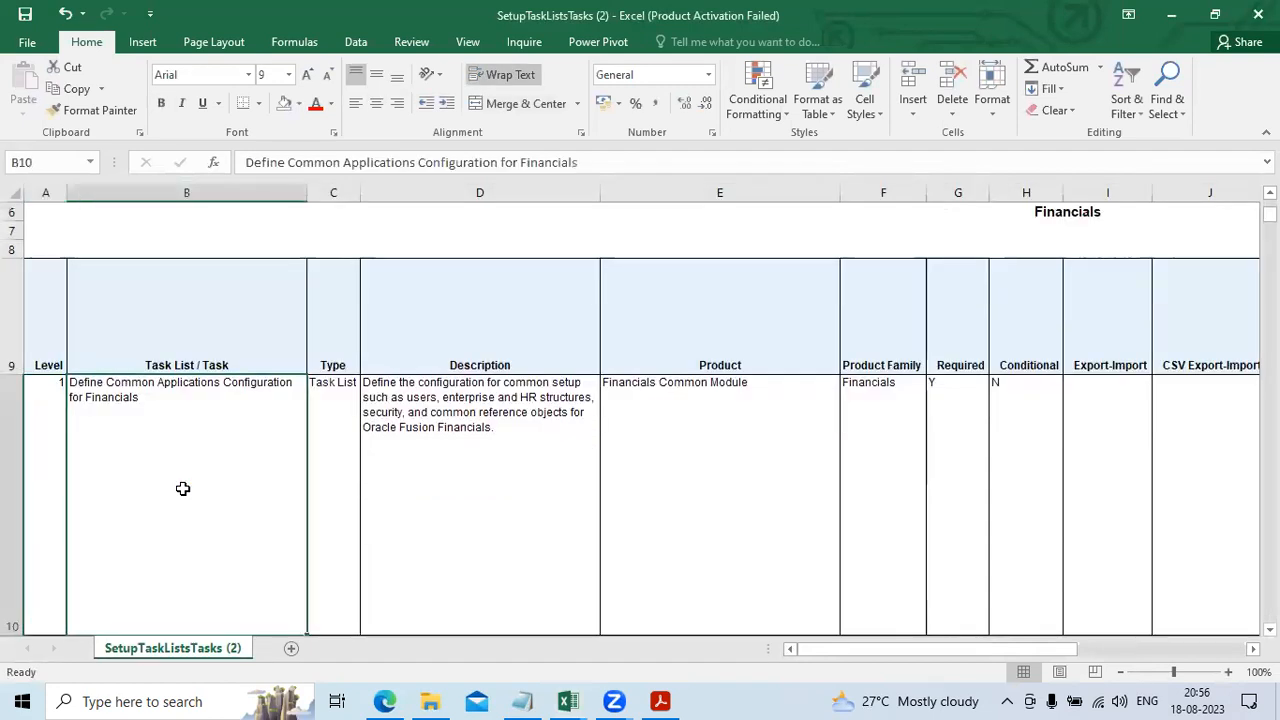
key("Right")
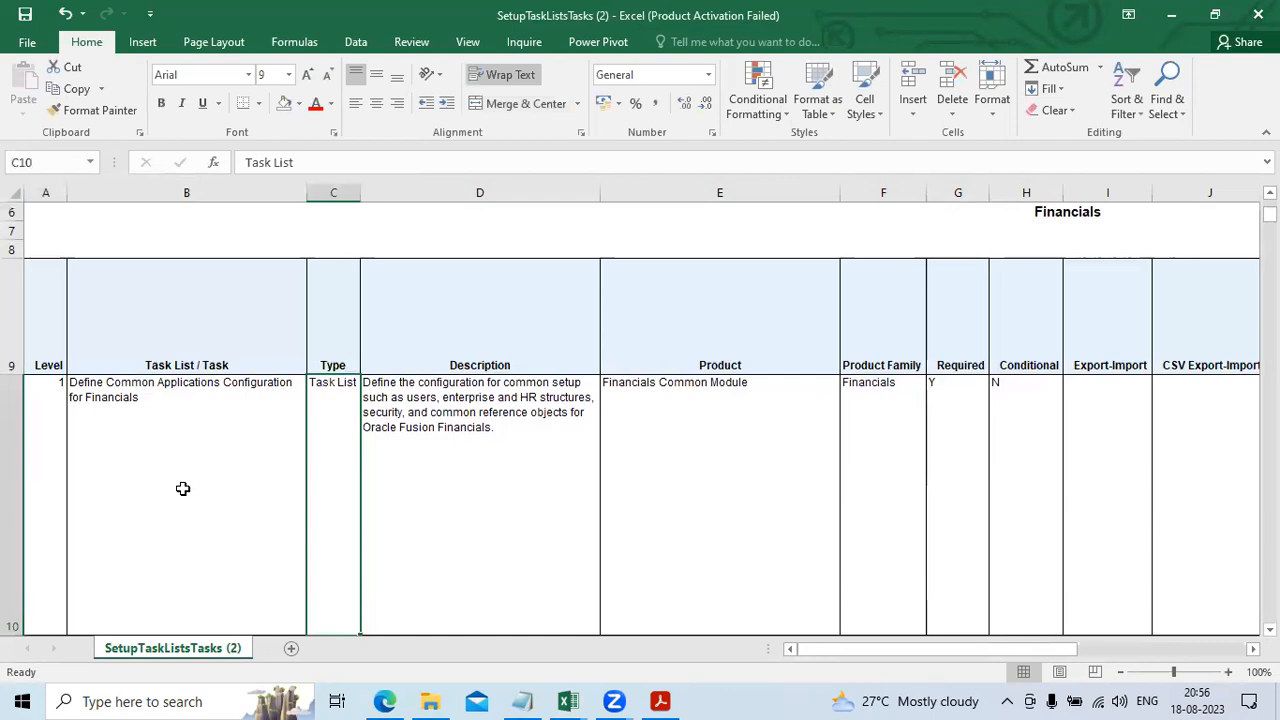
key("Right")
key("Right")
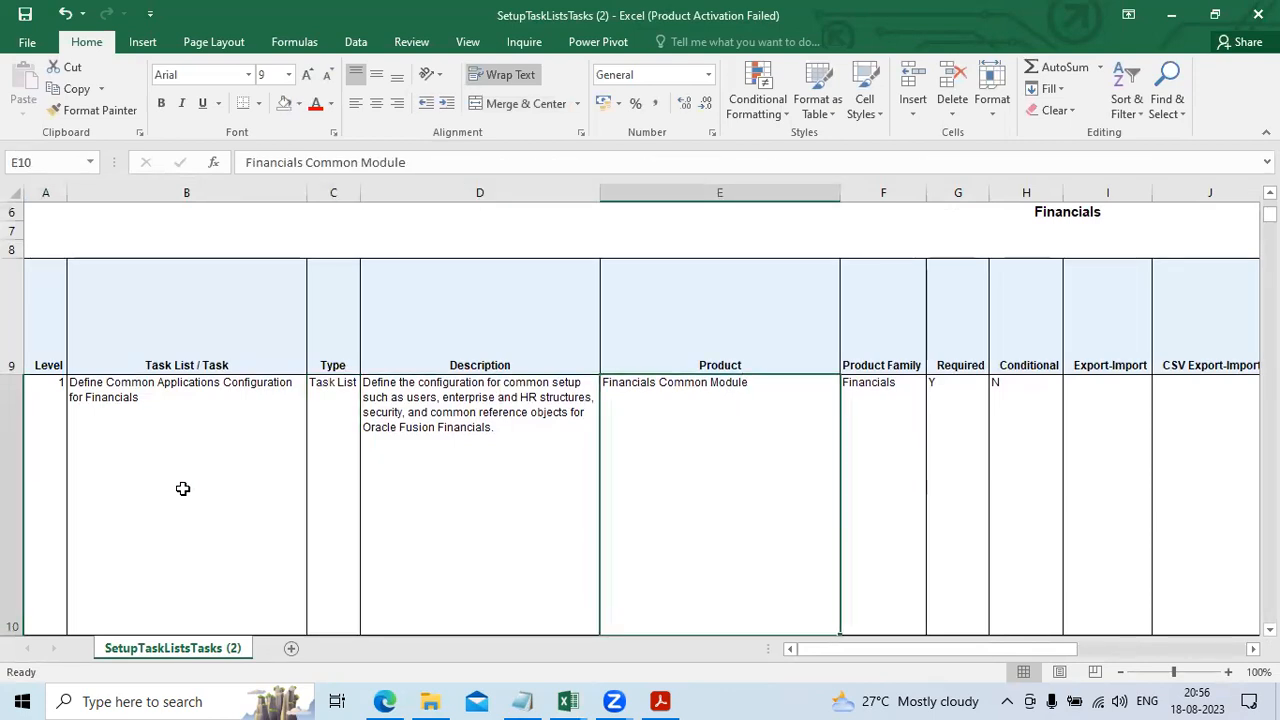
key("Down")
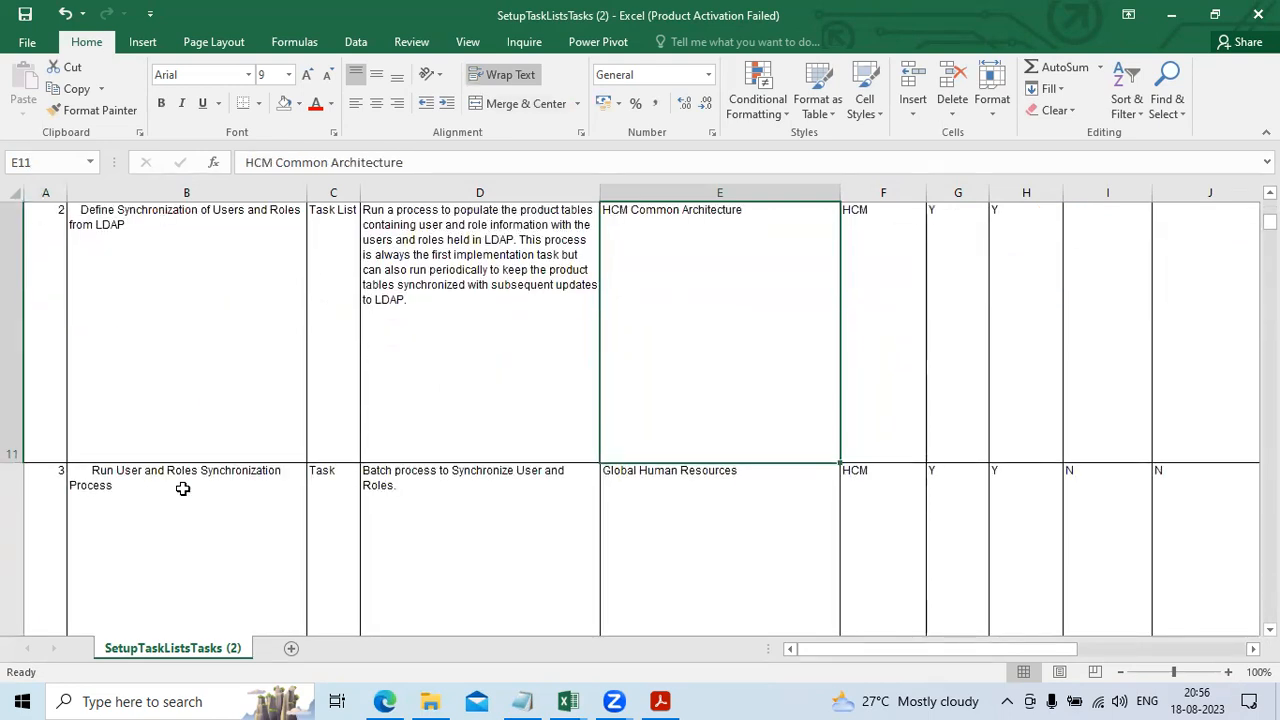
key("Up")
key("Up")
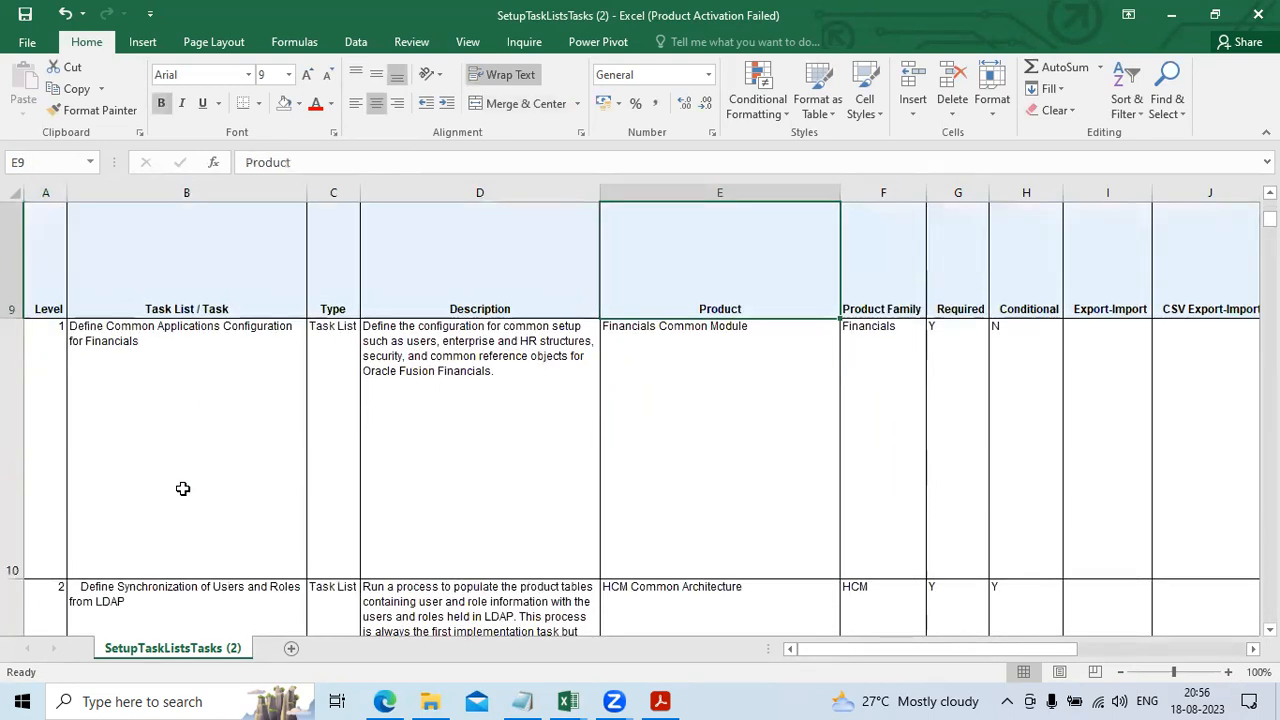
key("Down")
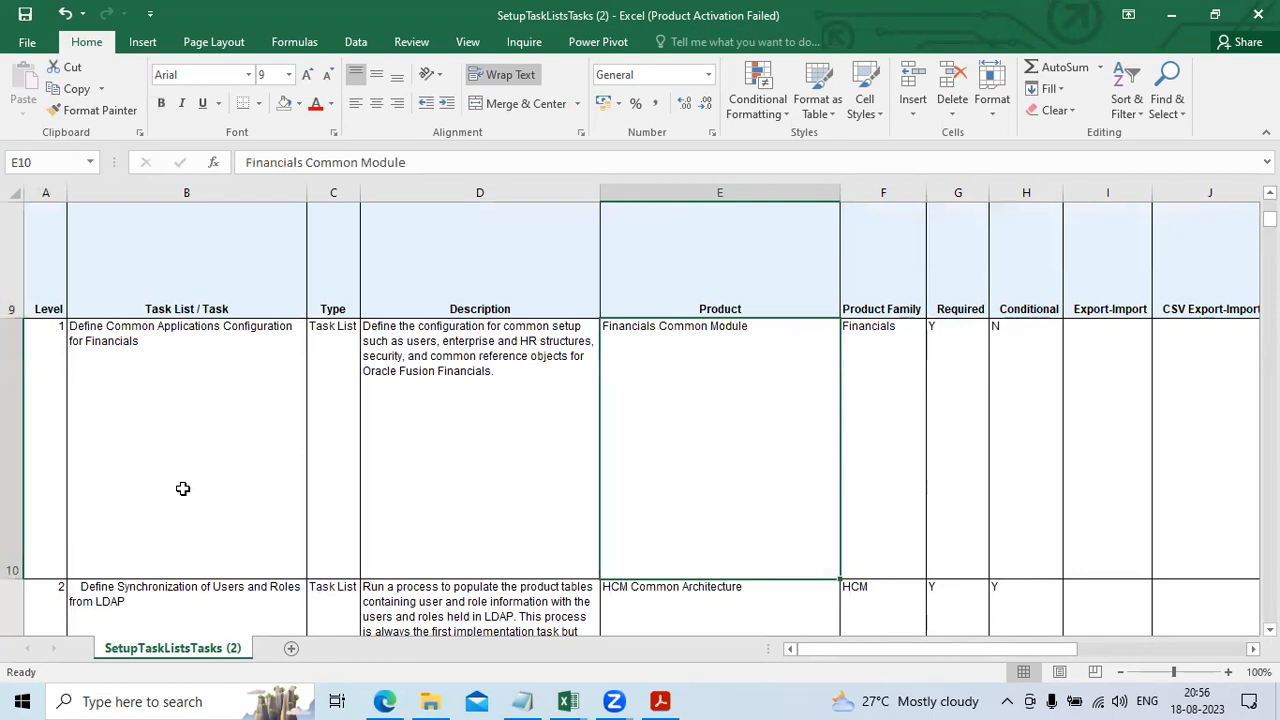
Step: Compare the Product, Product Family and Required entries of the report's first task lists with their column headers
key("Down")
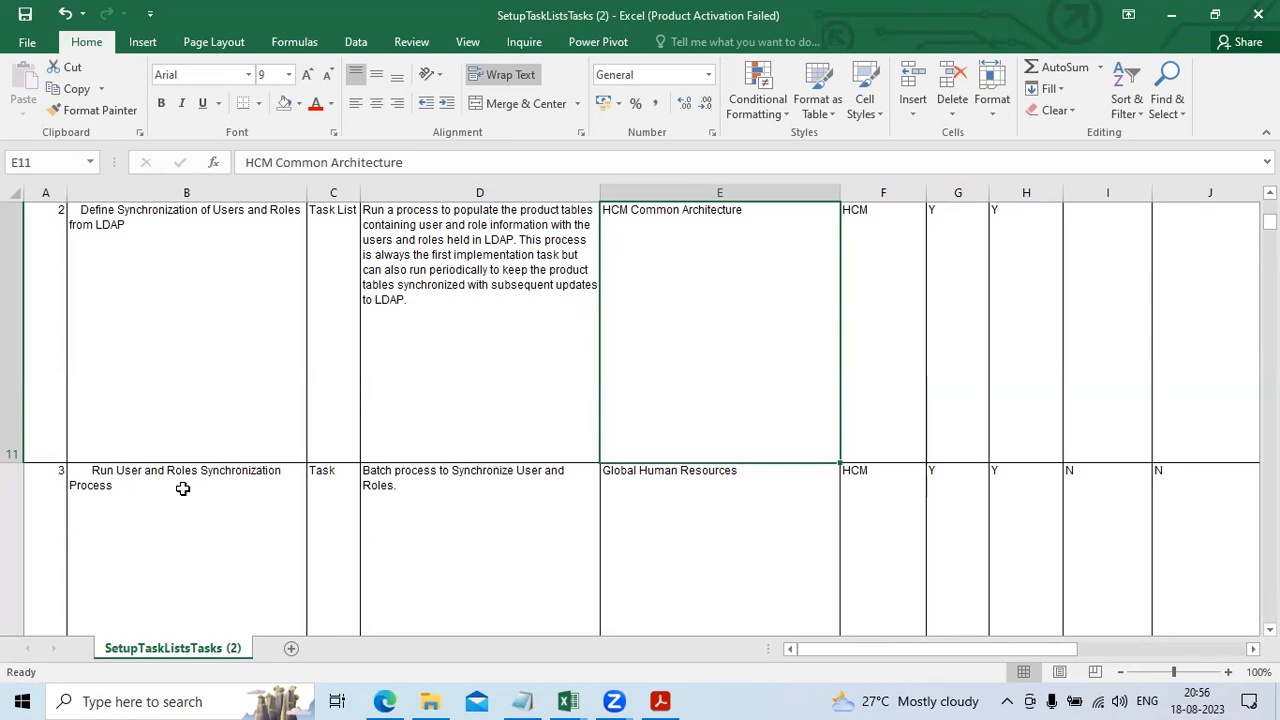
key("Up")
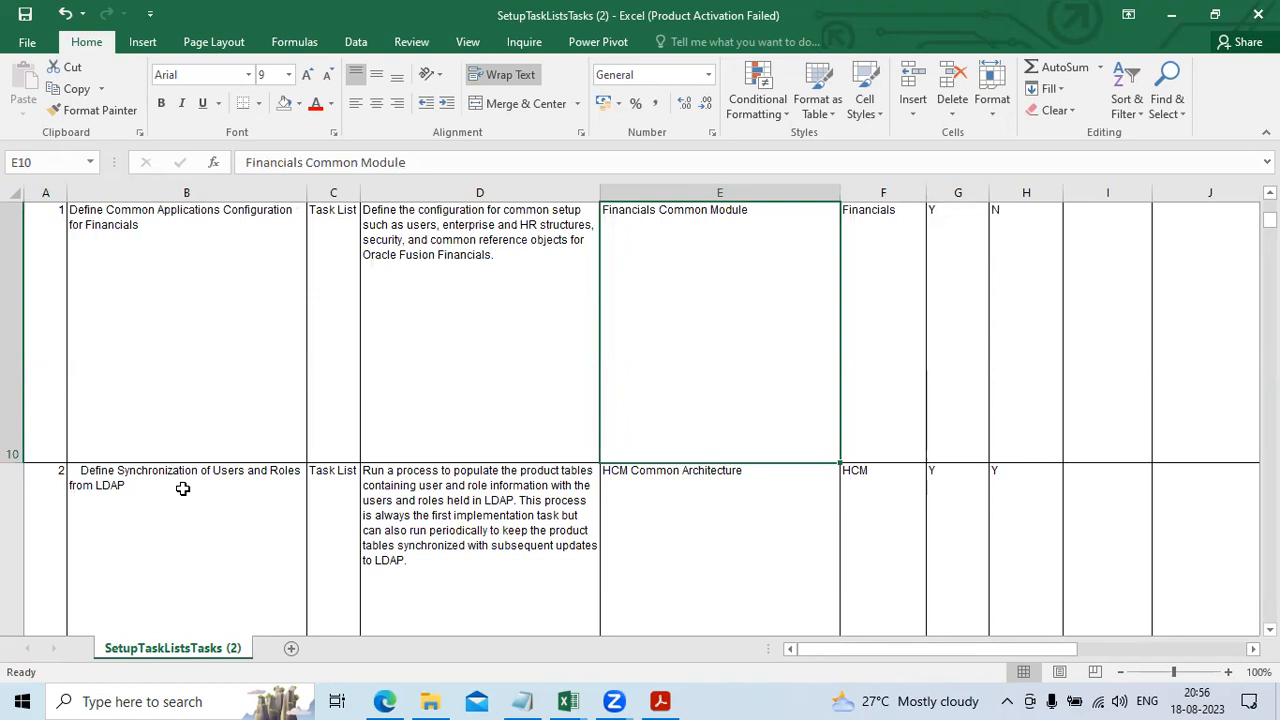
key("Up")
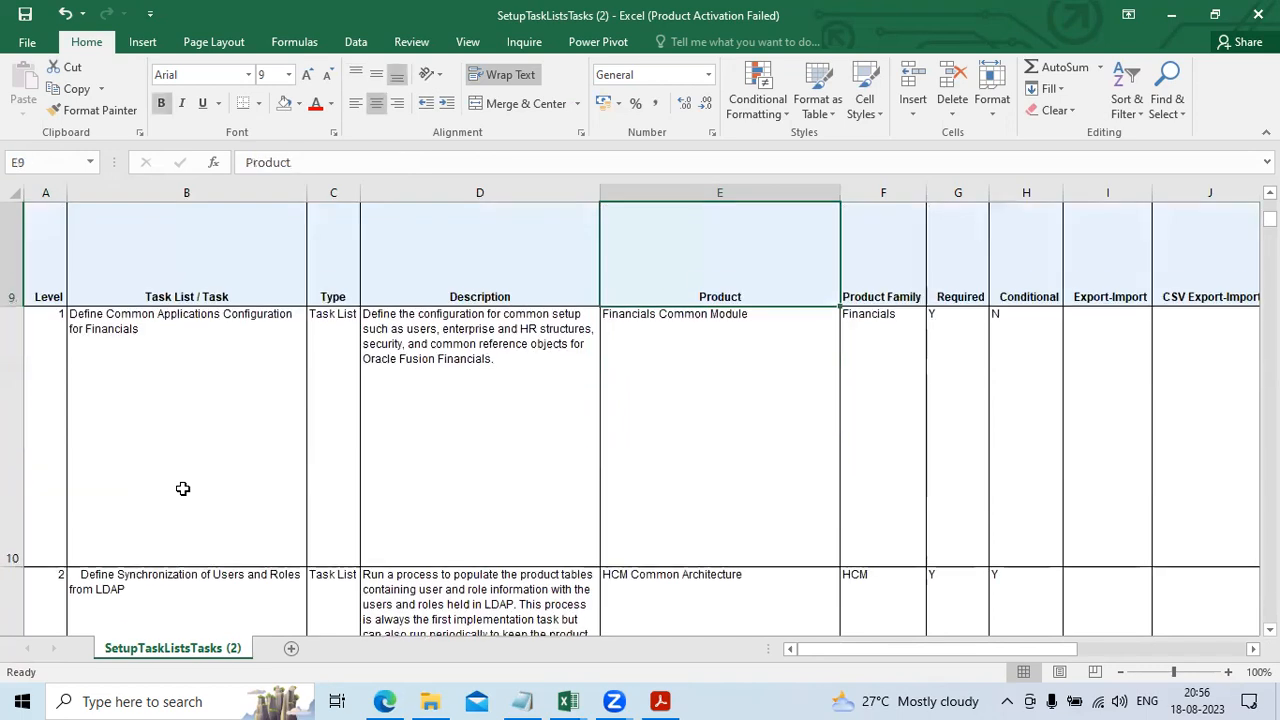
key("Down")
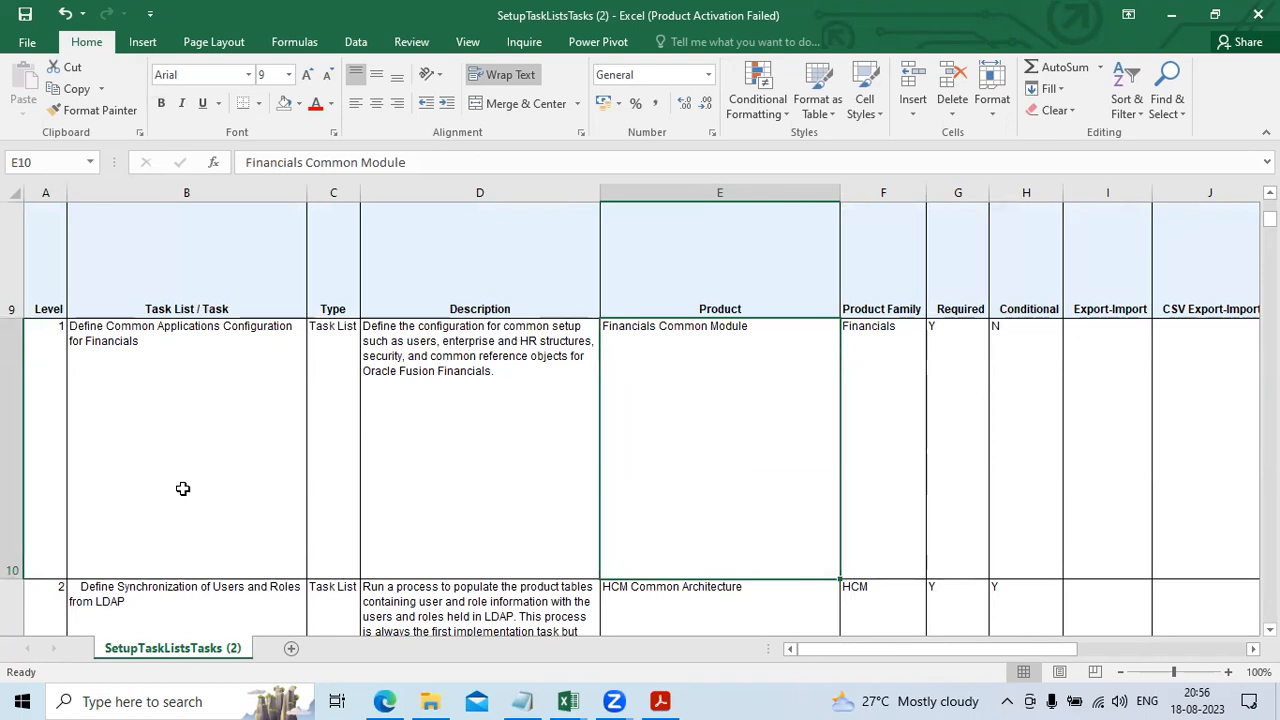
key("Down")
key("Up")
key("Up")
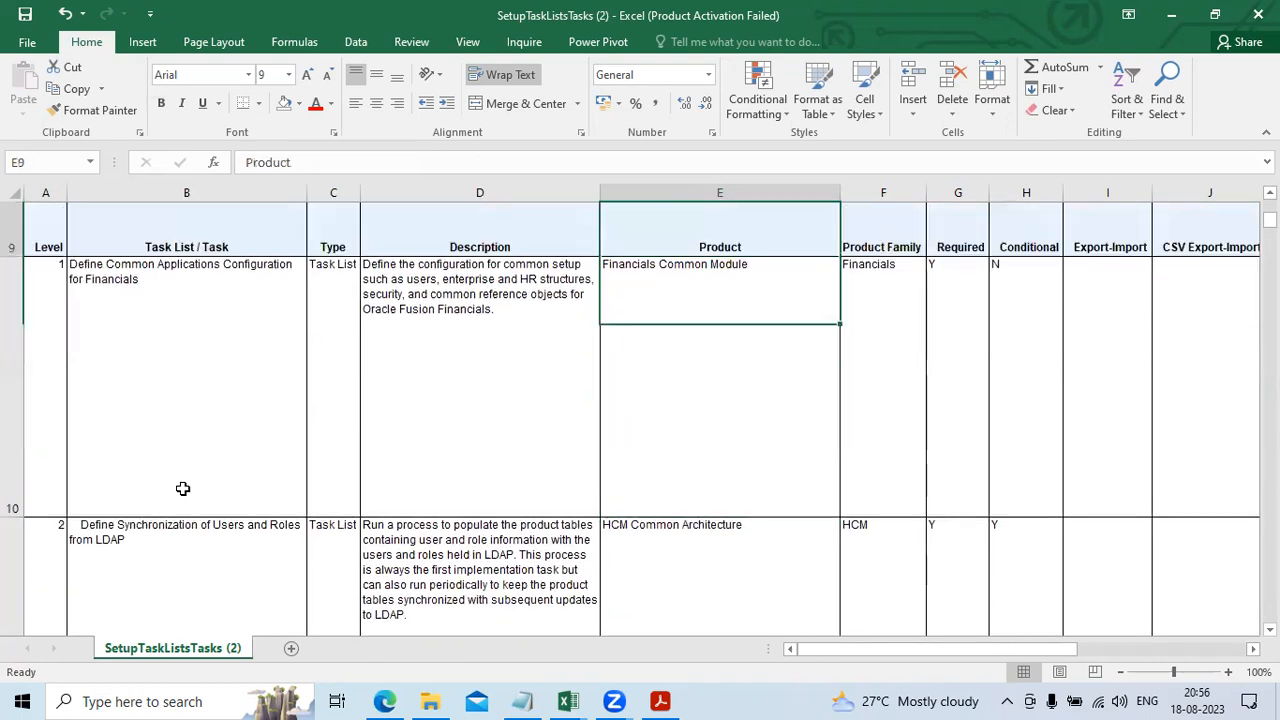
key("Right")
key("Down")
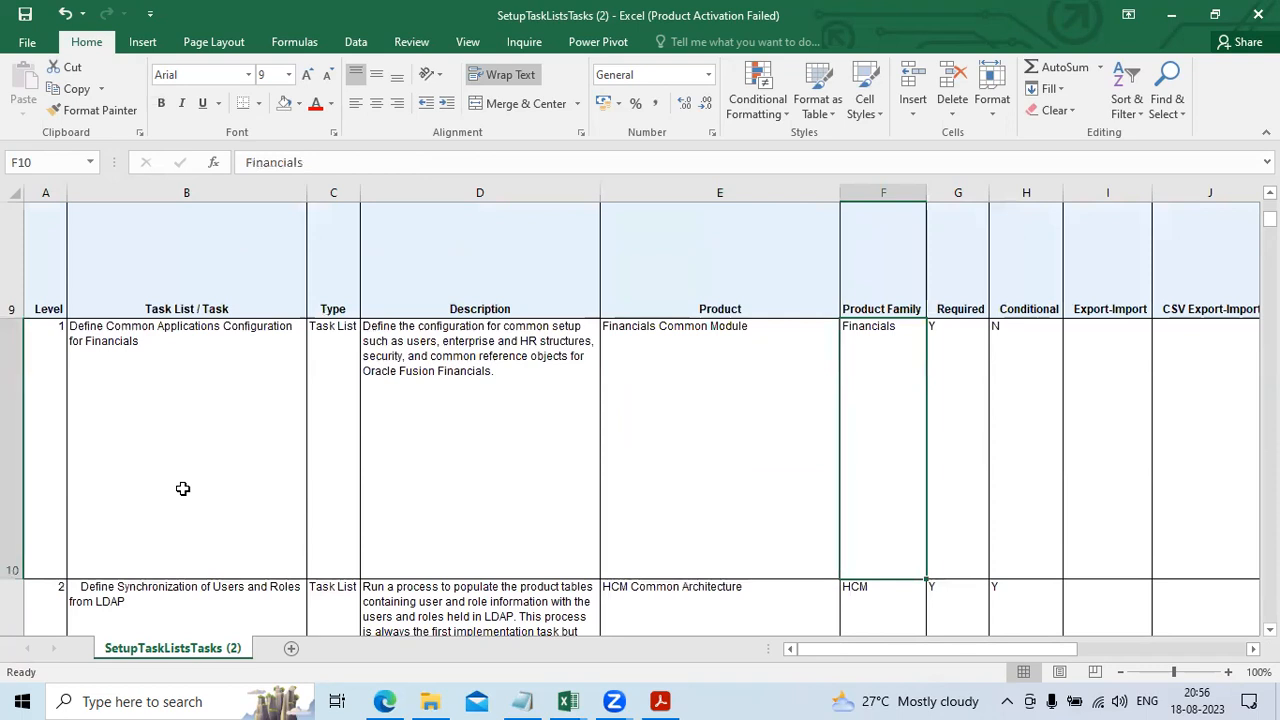
key("Left")
key("Right")
key("Right")
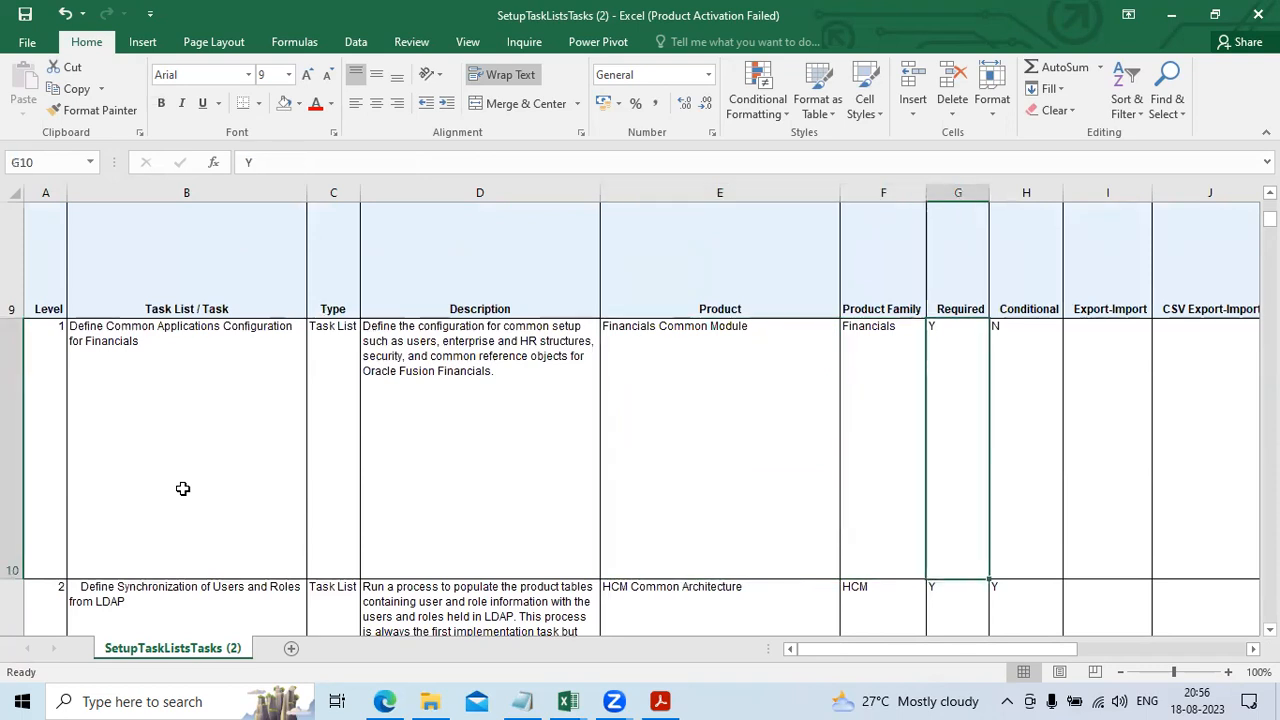
Step: Scan the first task list's row from Conditional across to Scope, and return to its Required entry
key("Right")
key("Right")
key("Right")
key("Right")
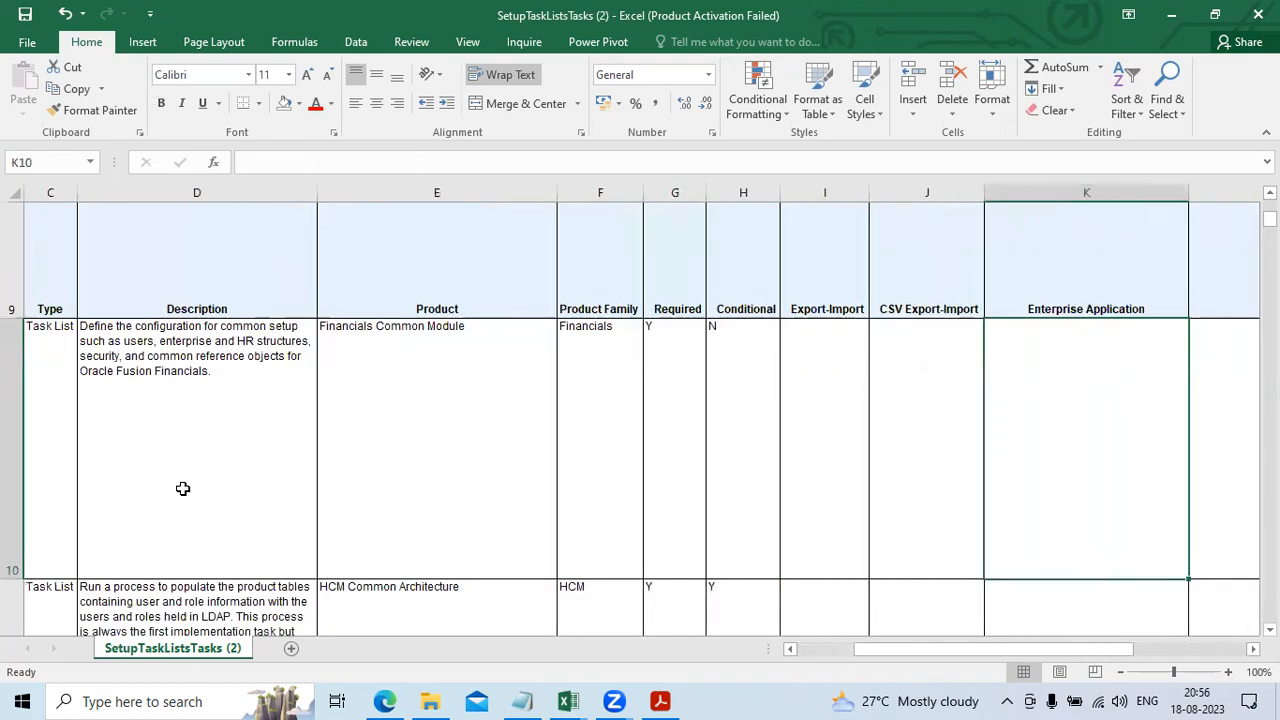
key("Right")
key("Left")
key("Left")
key("Left")
key("Left")
key("Left")
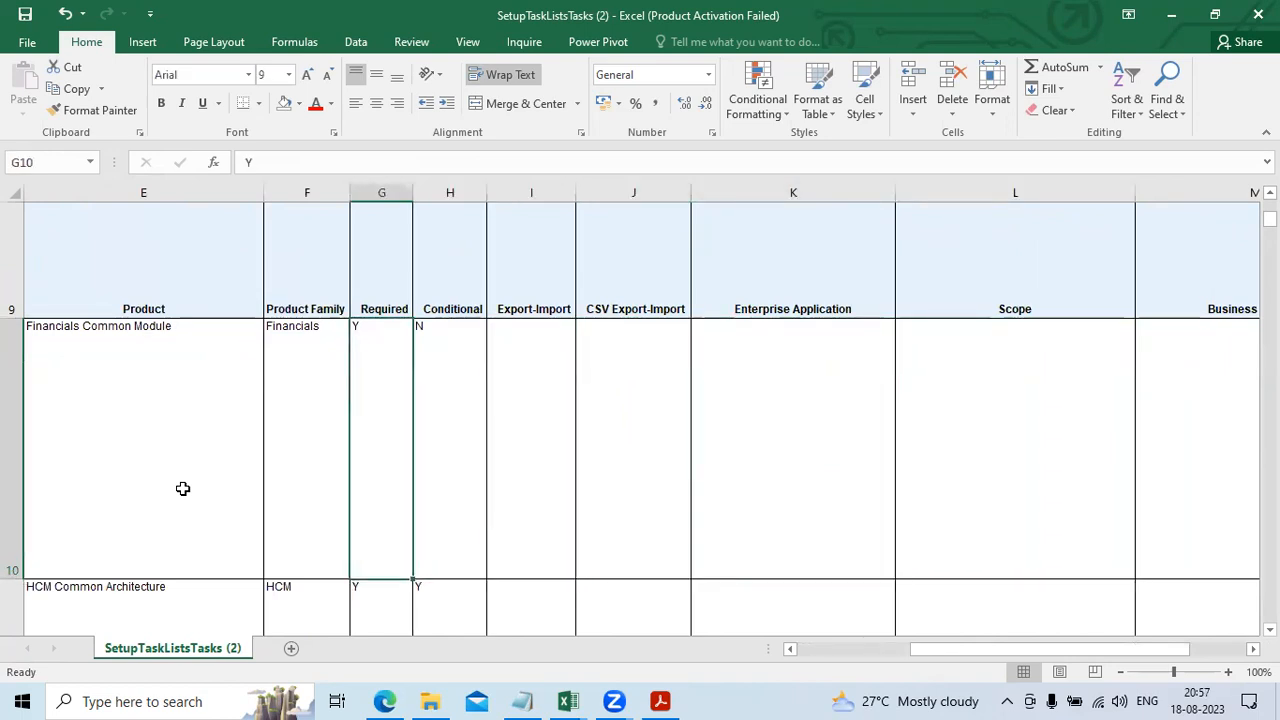
Step: Examine the first task list's row from Conditional through Business Objects, Status, Owners and Notes
key("Right")
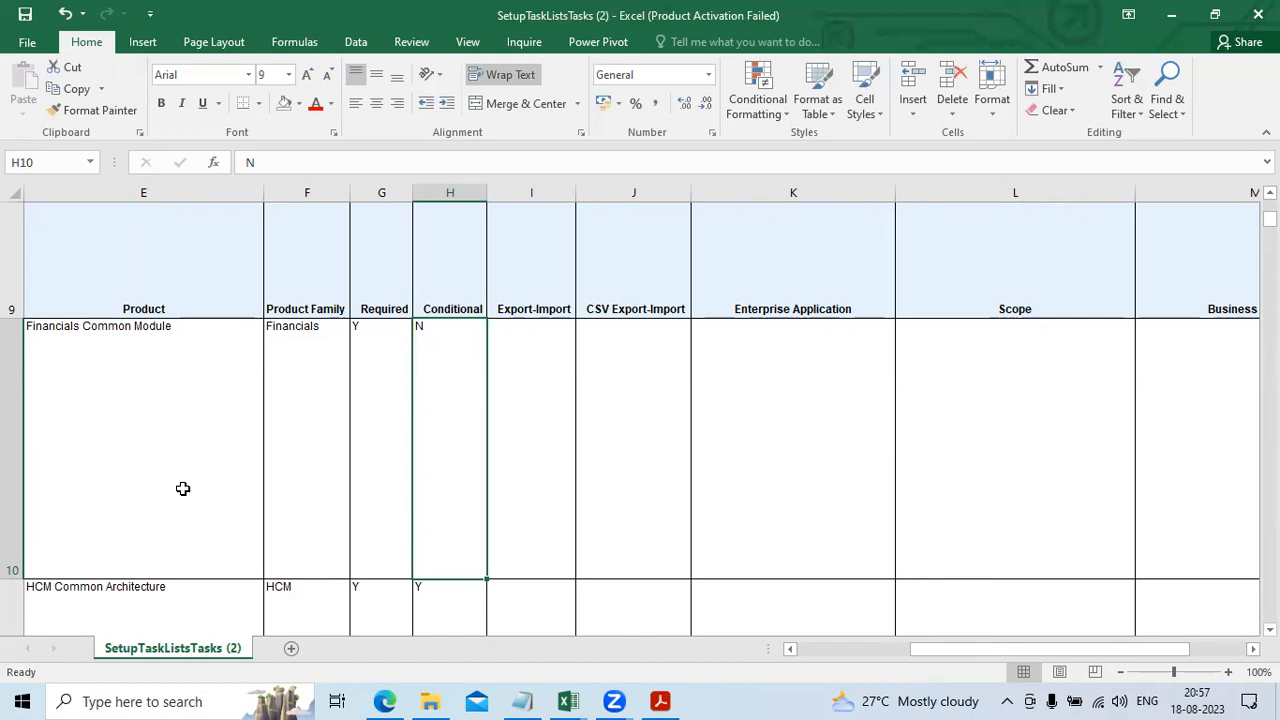
key("Right")
key("Right")
key("Right")
key("Right")
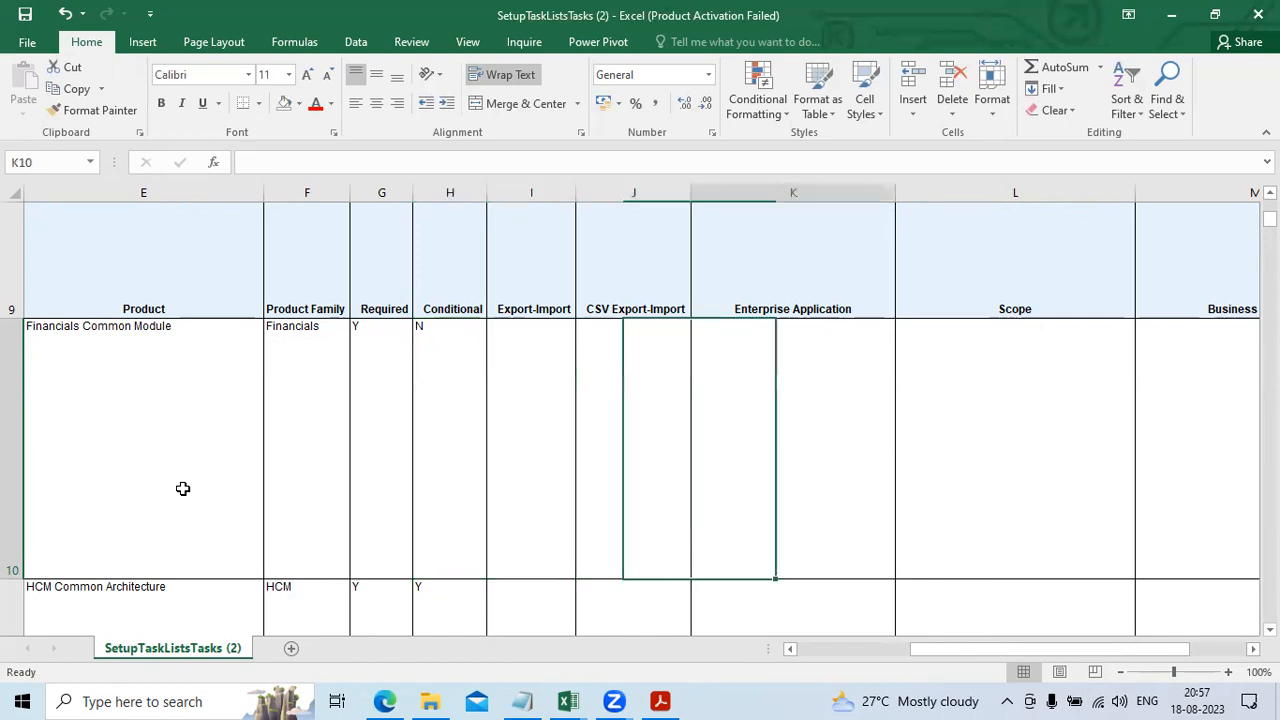
key("Right")
key("Right")
key("Right")
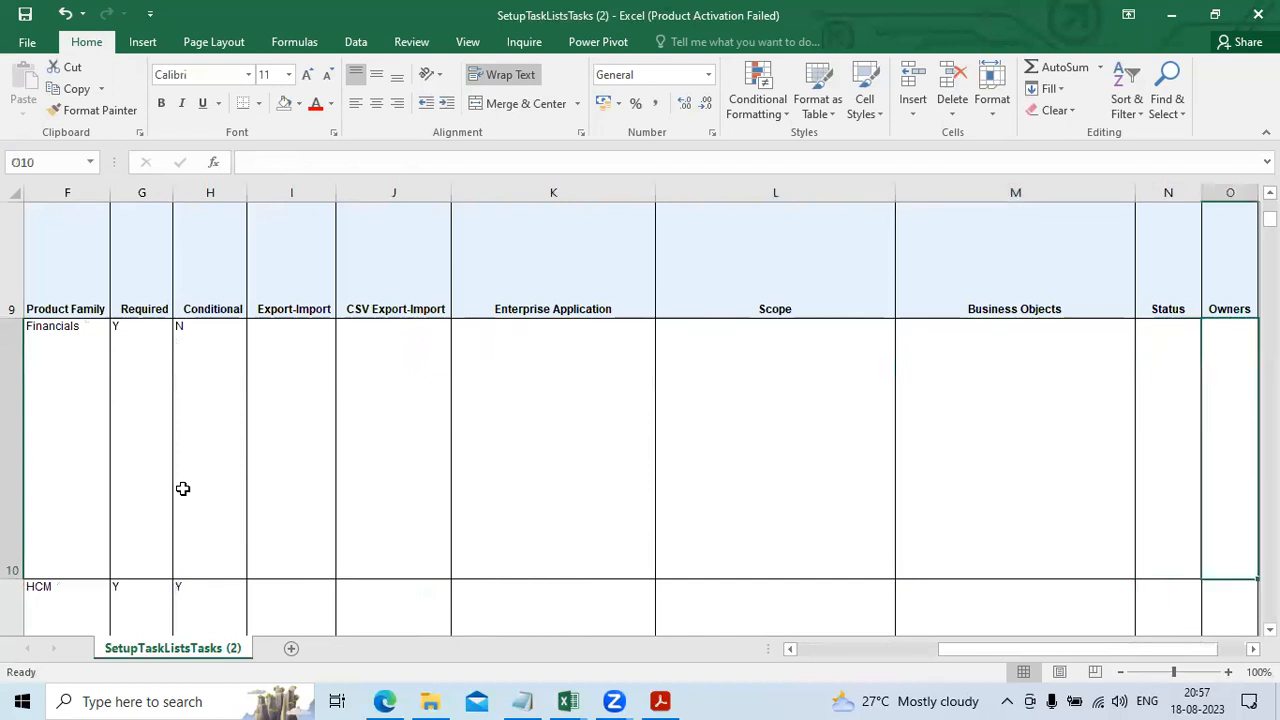
key("Left")
key("Right")
key("Right")
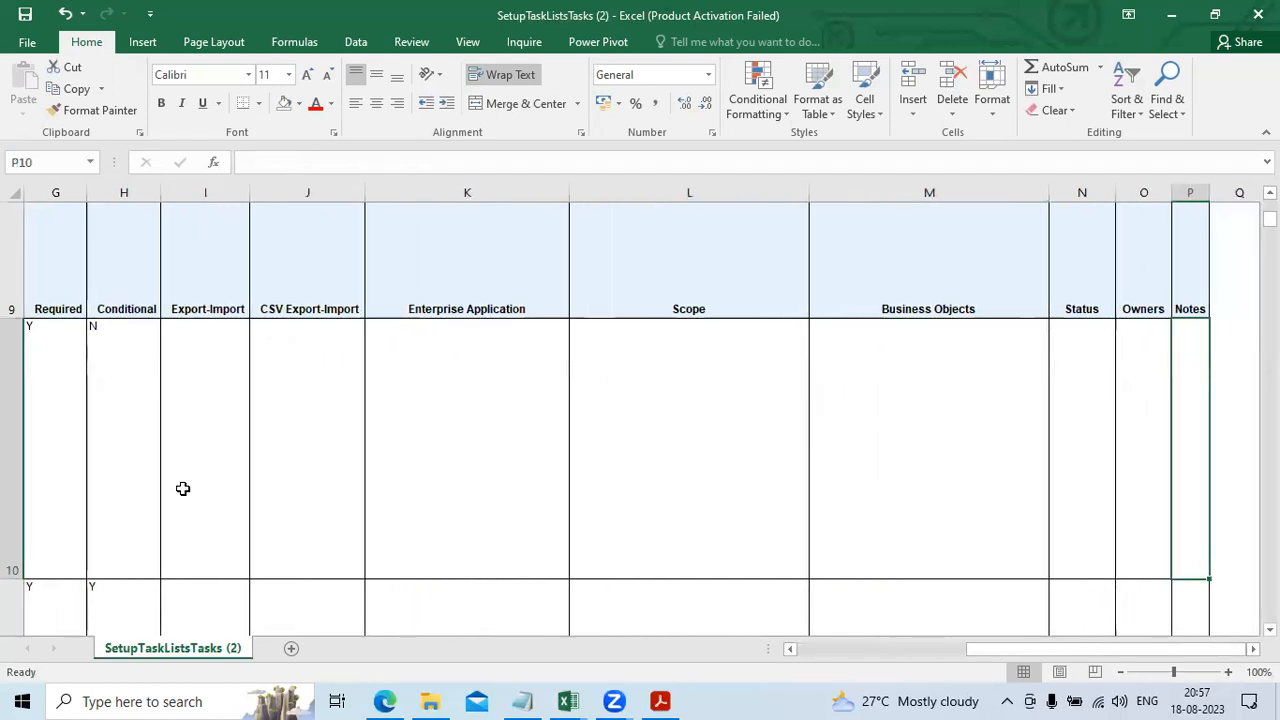
Step: Check the status and owner of the Run User and Roles Synchronization Process task, and return to the start of the report
key("Left")
key("Down")
key("Down")
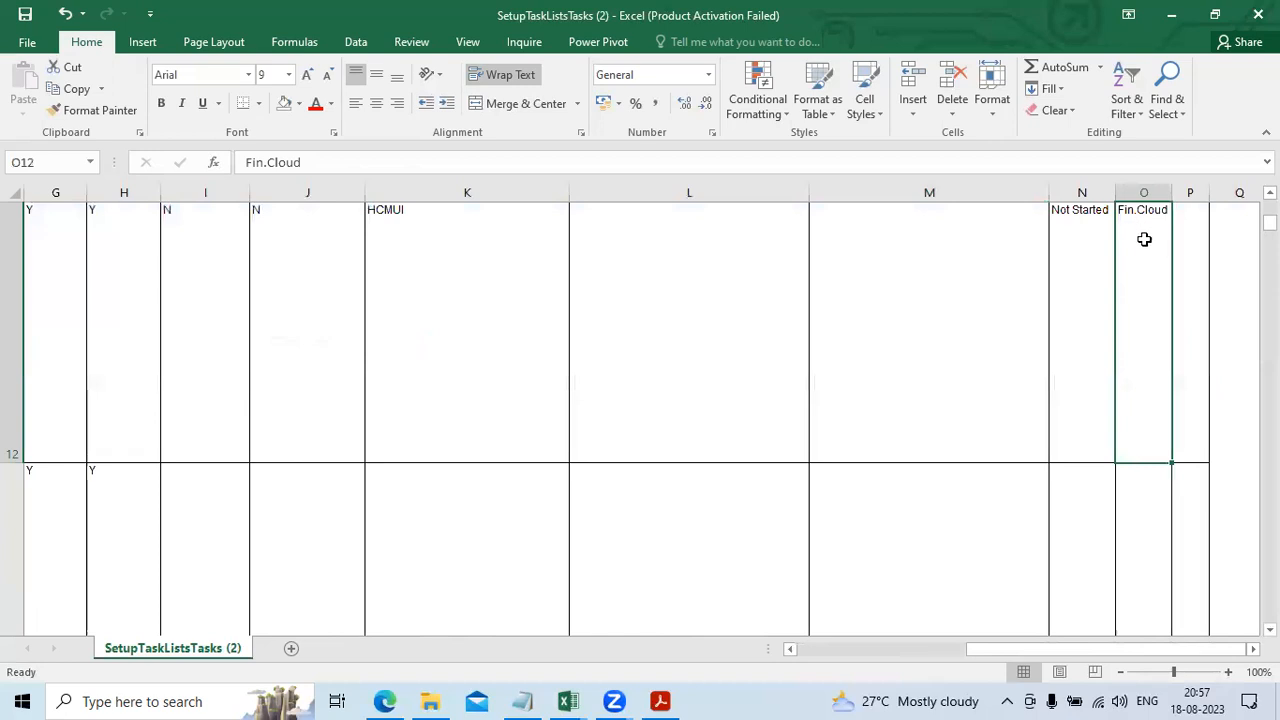
key("Right")
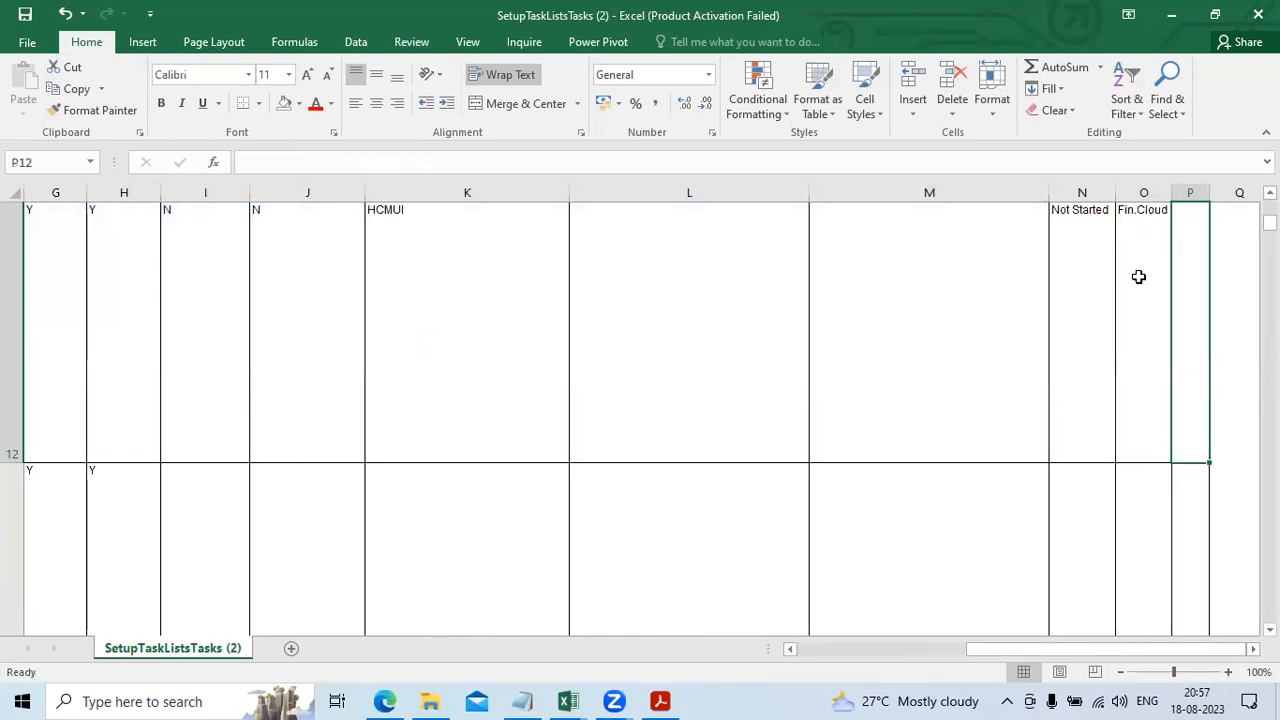
key("Left")
key("Left")
key("Left")
key("Left")
key("Left")
key("Left")
key("Left")
key("Left")
key("Left")
key("Left")
key("Left")
key("Left")
key("Left")
key("Left")
key("Left")
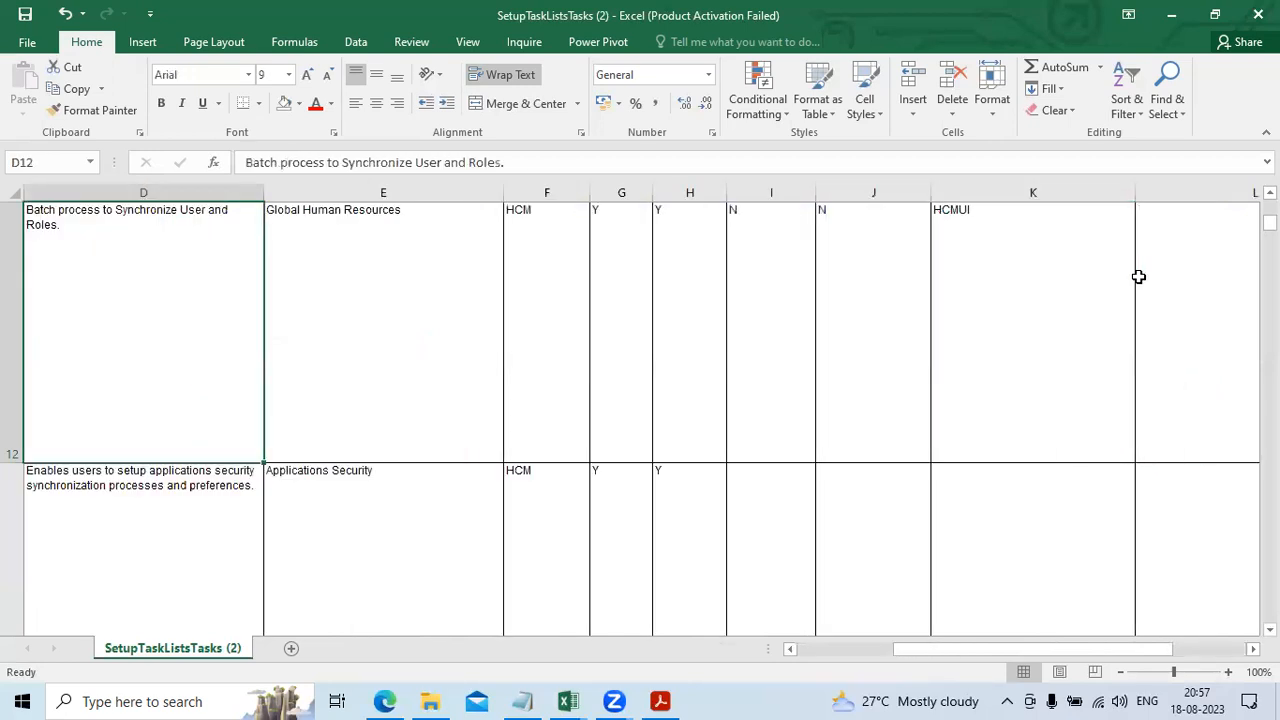
key("Up")
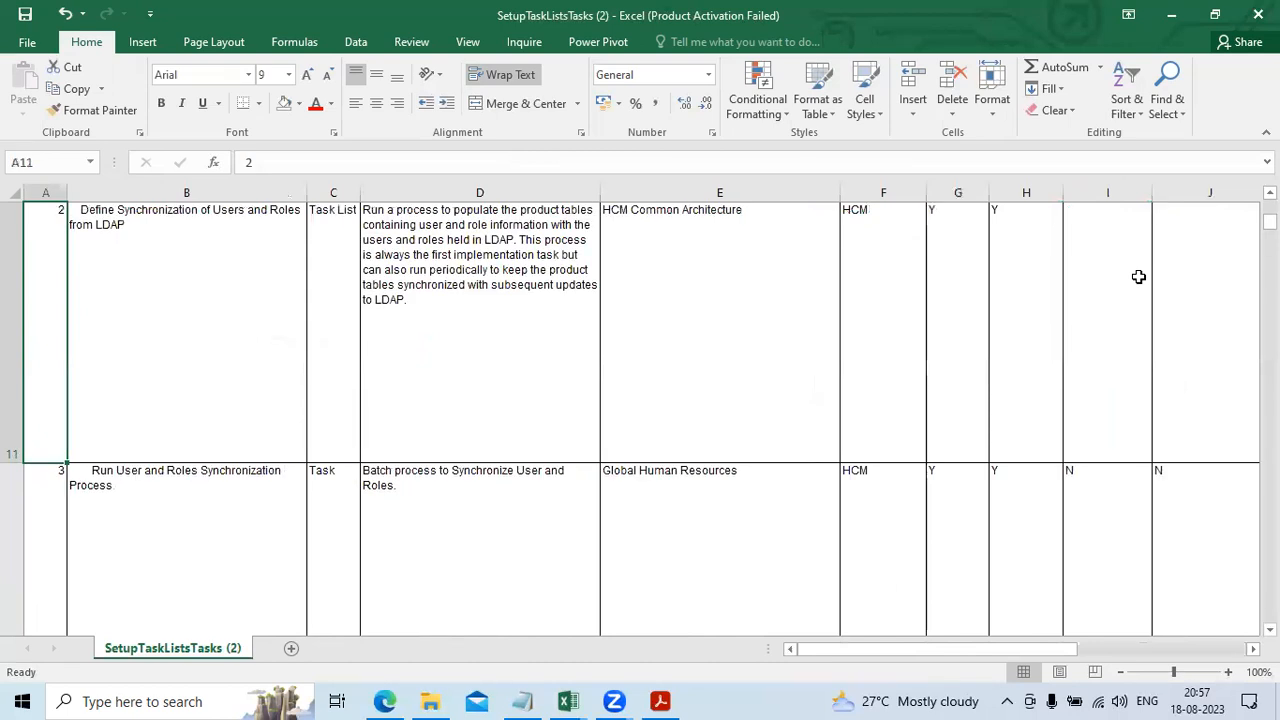
key("ctrl+Home")
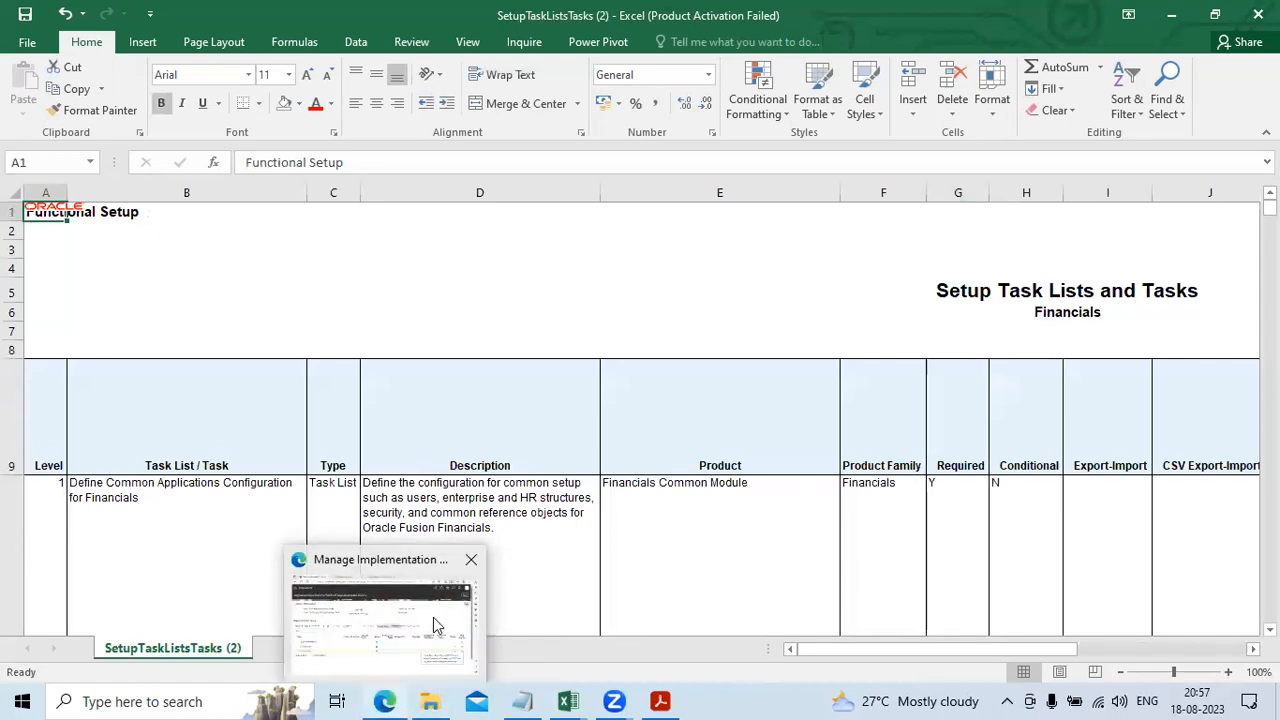
Step: Switch back to Edge, dismiss the downloads list, leave the Fin.Cloud project and open the Implementation Projects overview
left_click(417, 615)
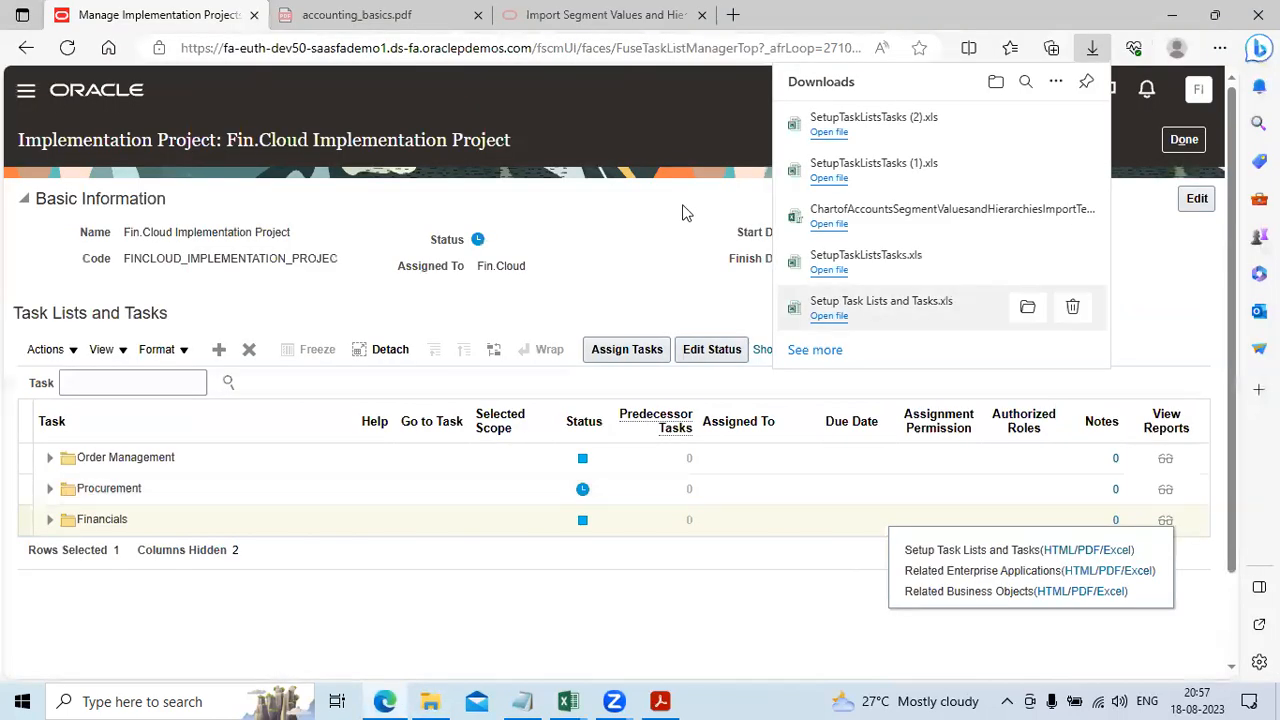
left_click(686, 213)
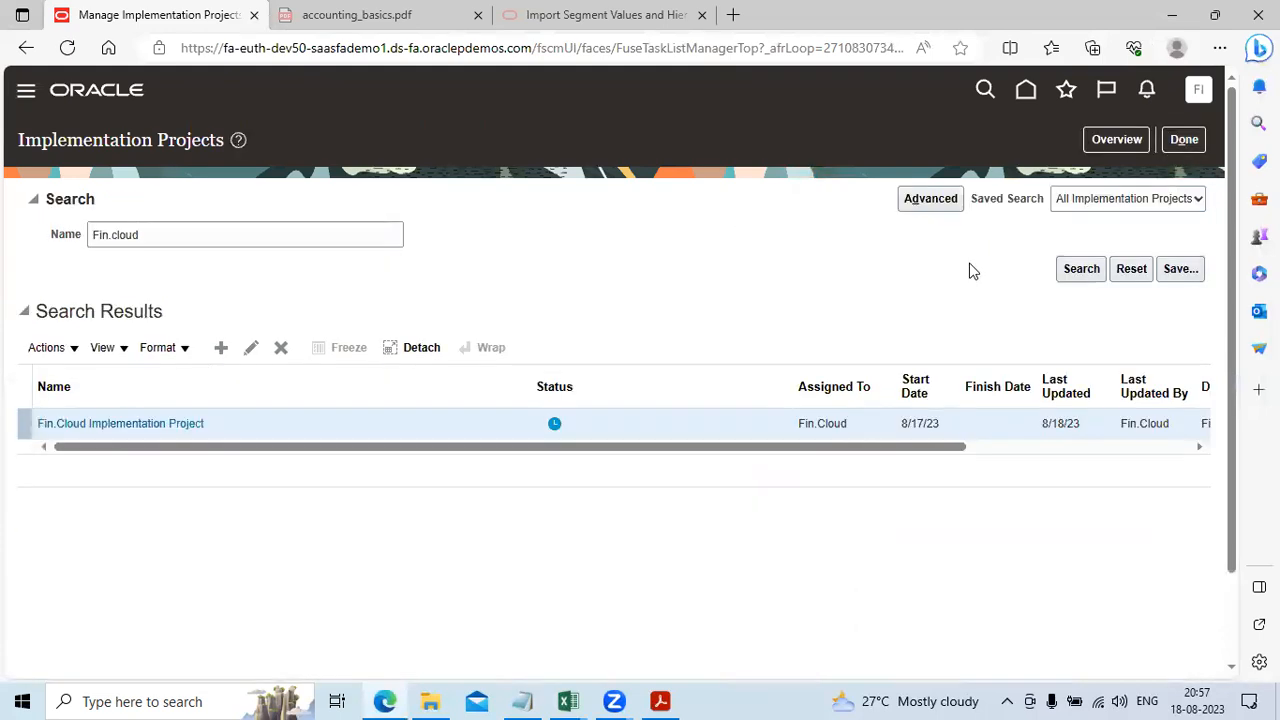
left_click(1115, 139)
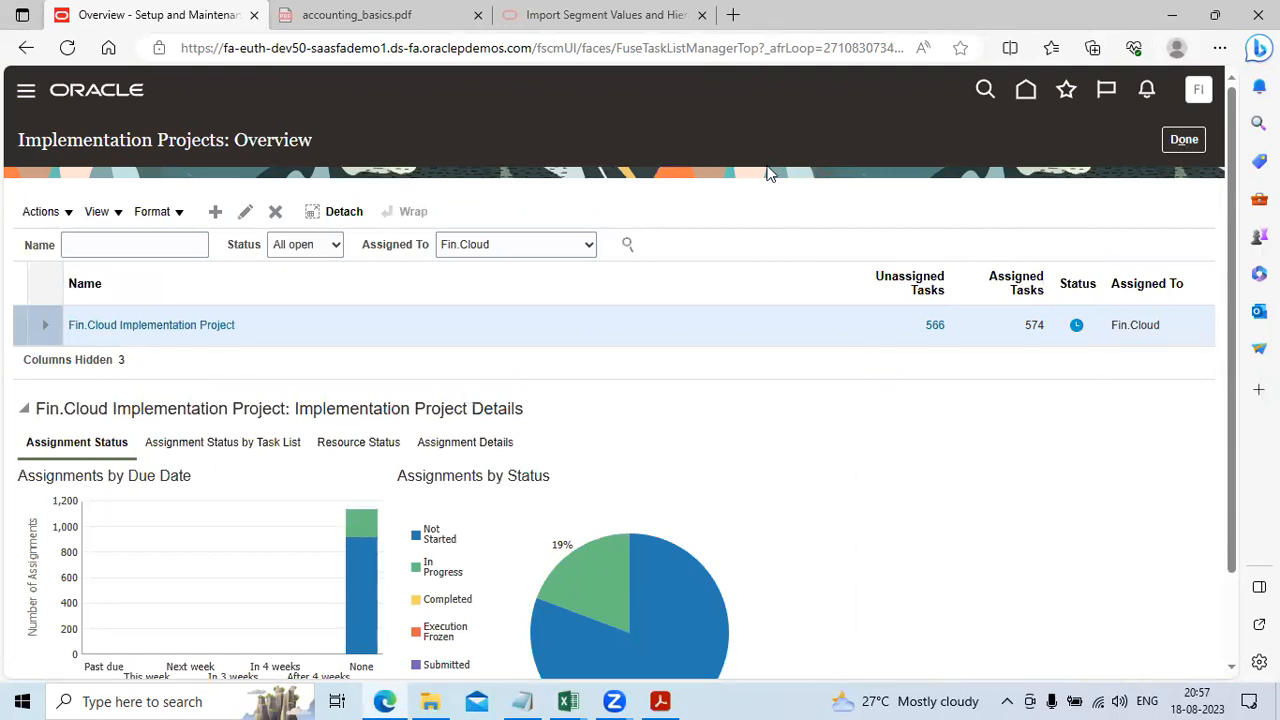
Step: Review the Fin.Cloud Implementation Project's Assignments by Due Date and Assignments by Status charts
double_click(833, 213)
scroll(1228, 668, "down", 2)
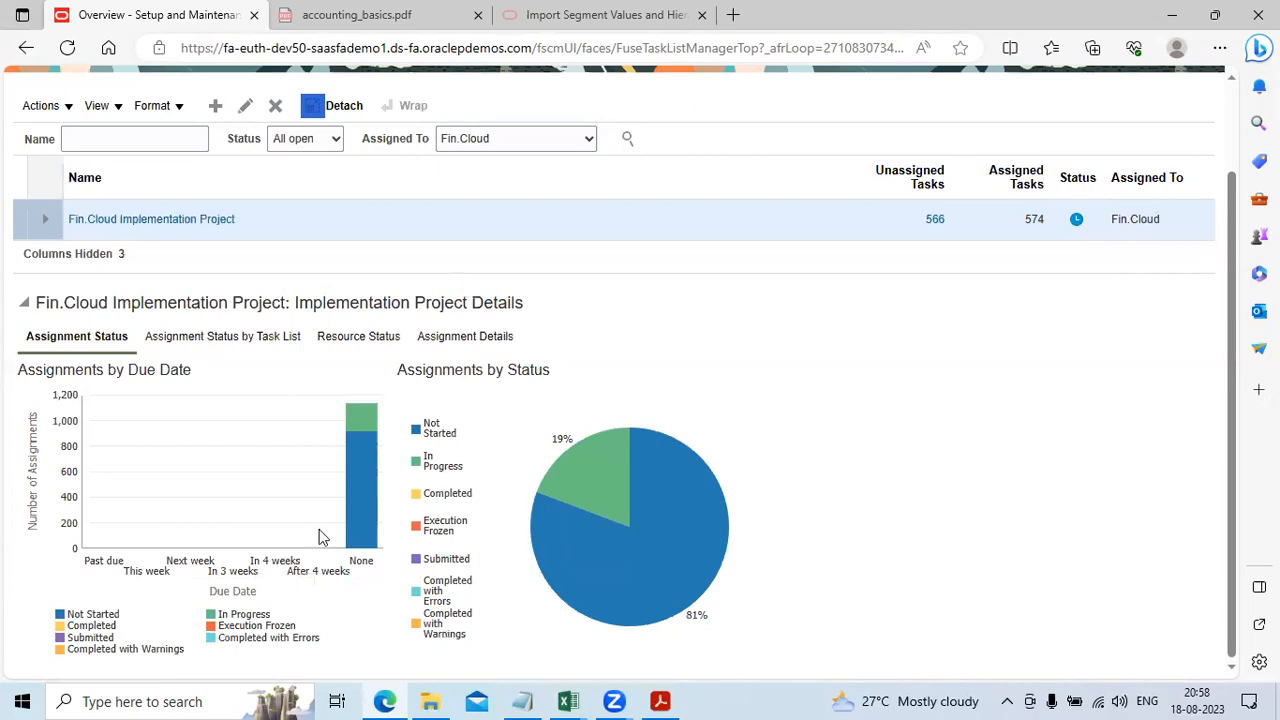
mouse_move(360, 488)
Step: View the assignment status by task list and drill down into the Financials task list
left_click(250, 343)
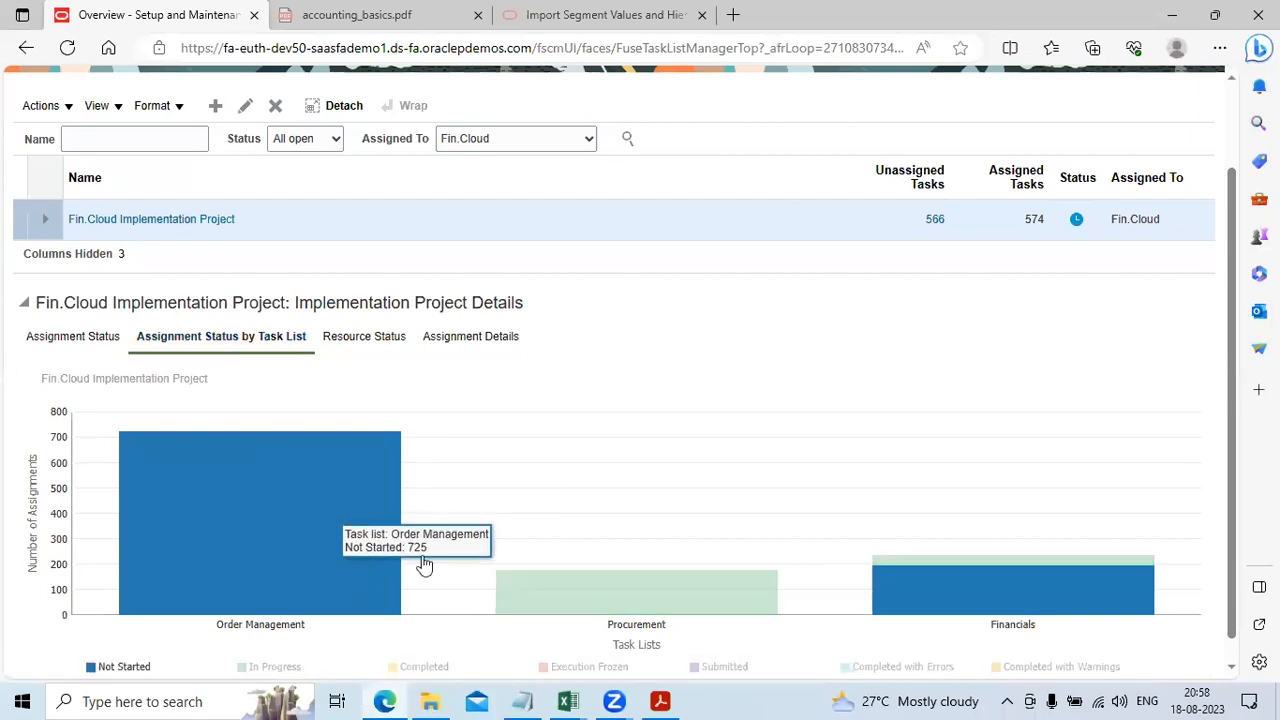
mouse_move(795, 585)
mouse_move(1140, 590)
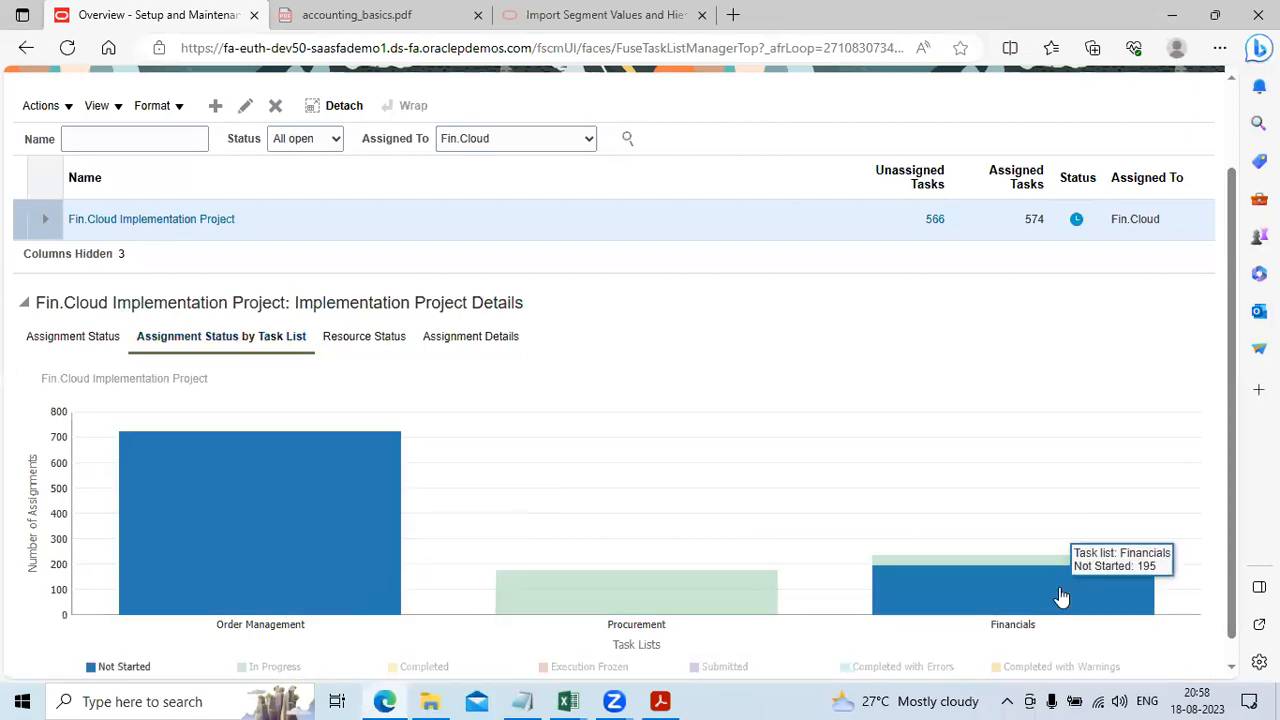
left_click(1061, 596)
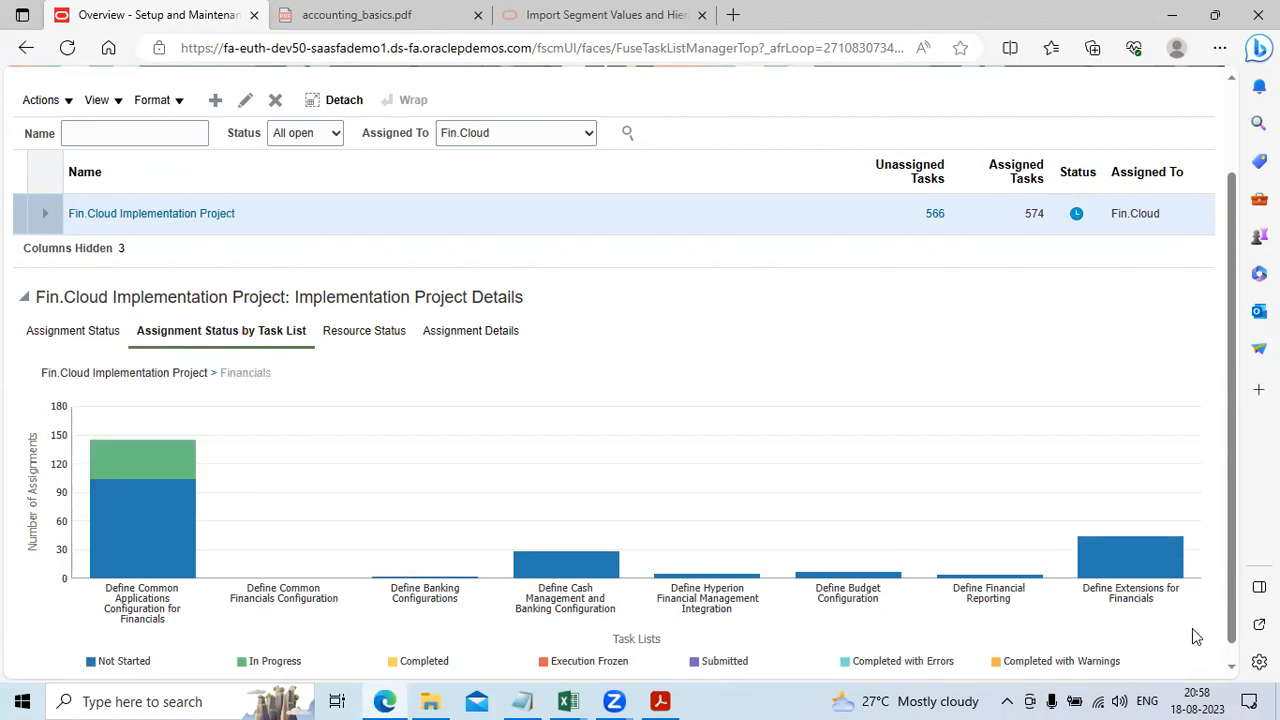
left_click(1230, 667)
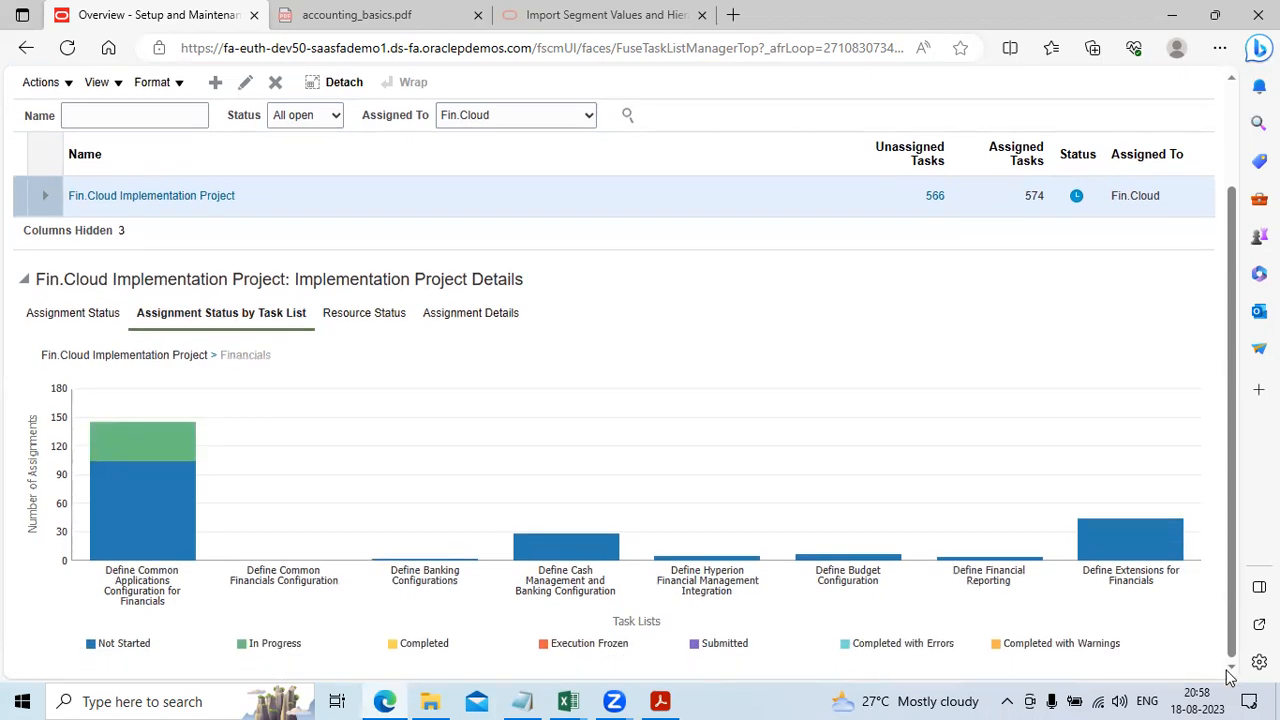
Step: Review the project's Resource Status charts and Assignment Details list, and return to the Implementation Projects search page
left_click(388, 313)
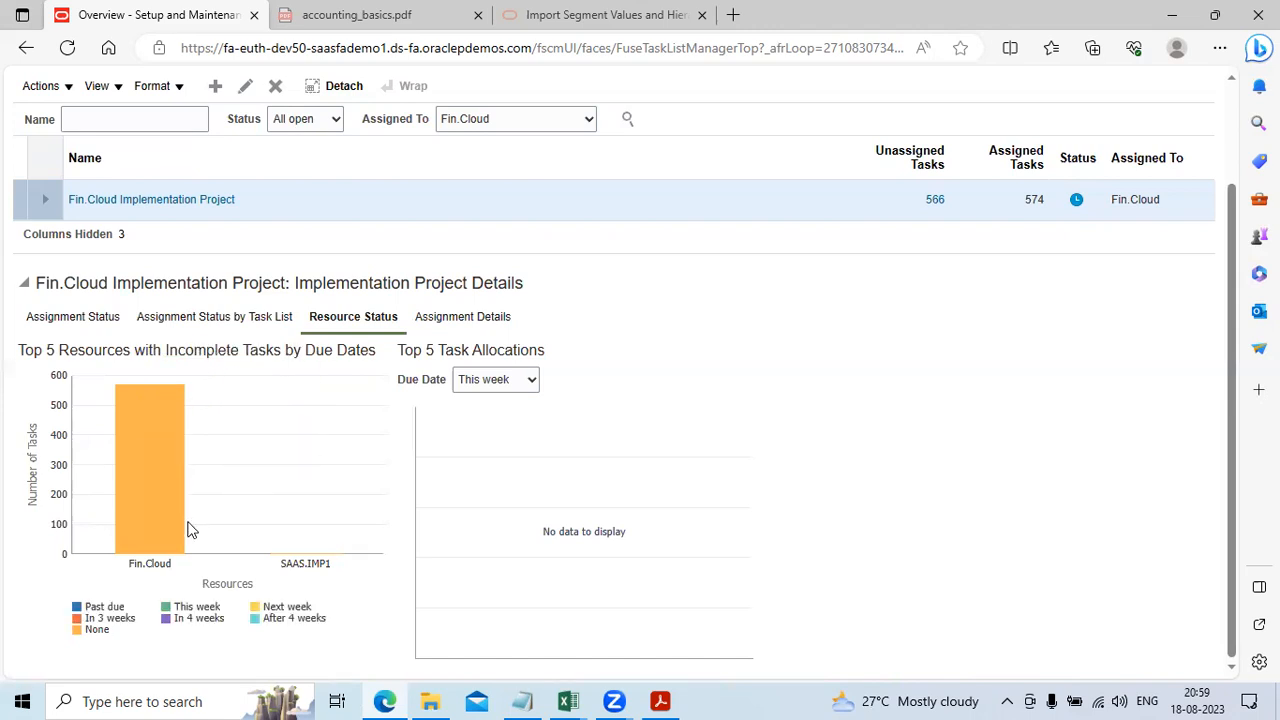
mouse_move(152, 470)
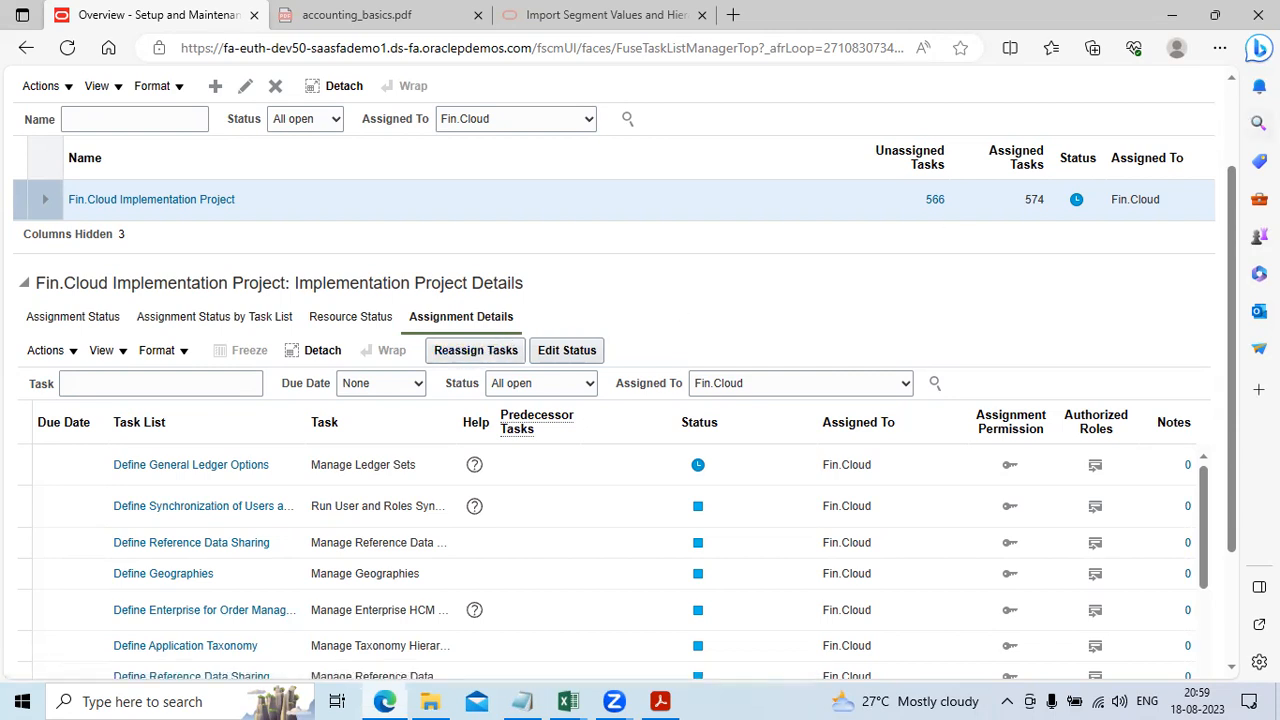
left_click(1232, 106)
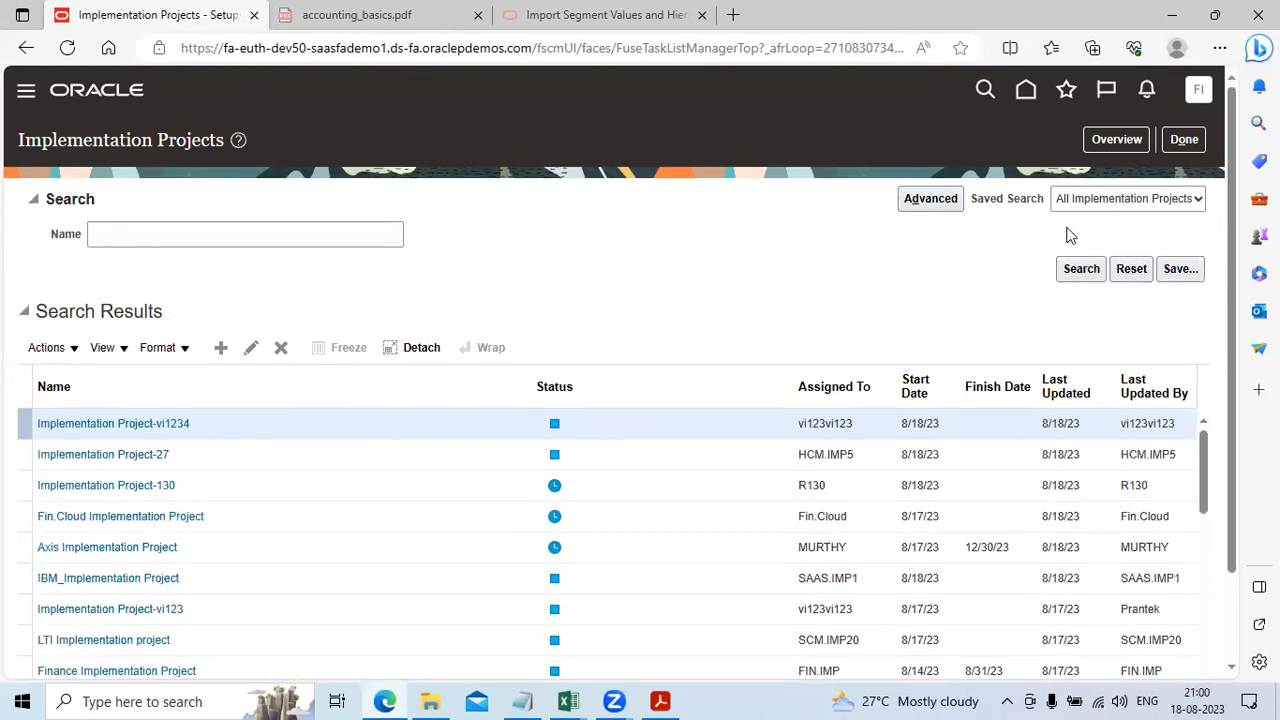
Step: Review the actions available for implementation projects in the search results
left_click(1233, 666)
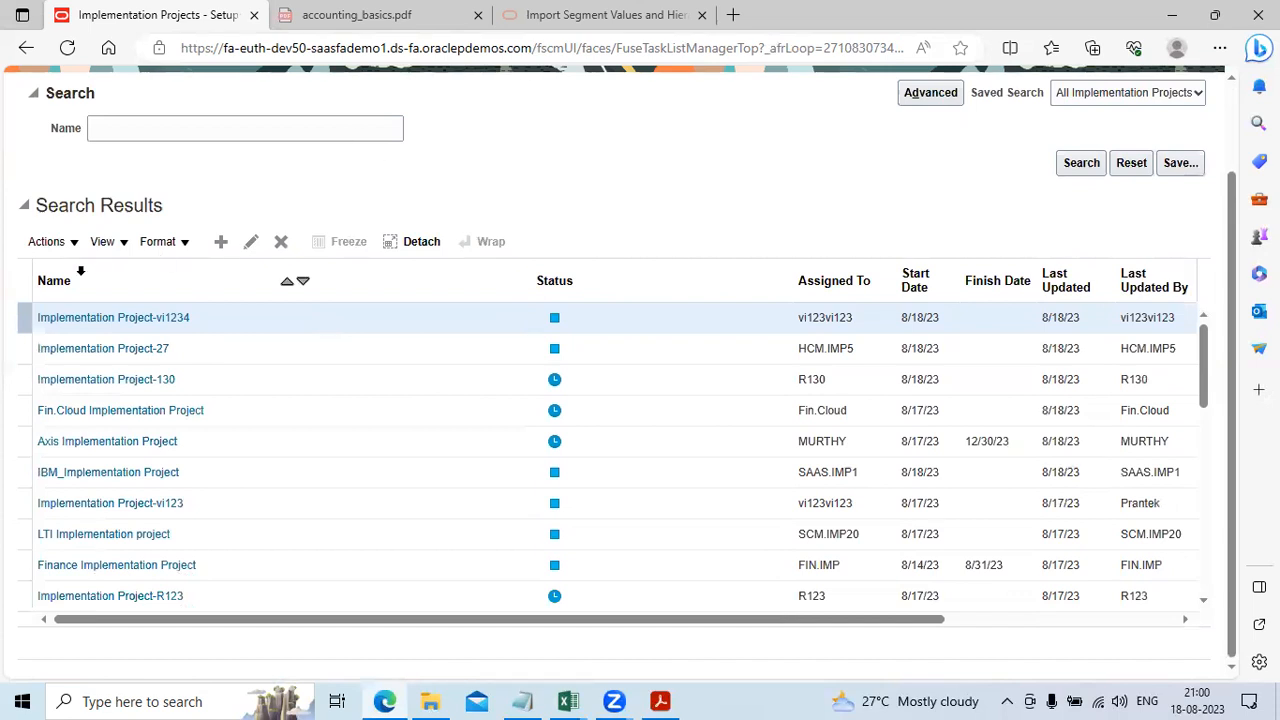
left_click(77, 246)
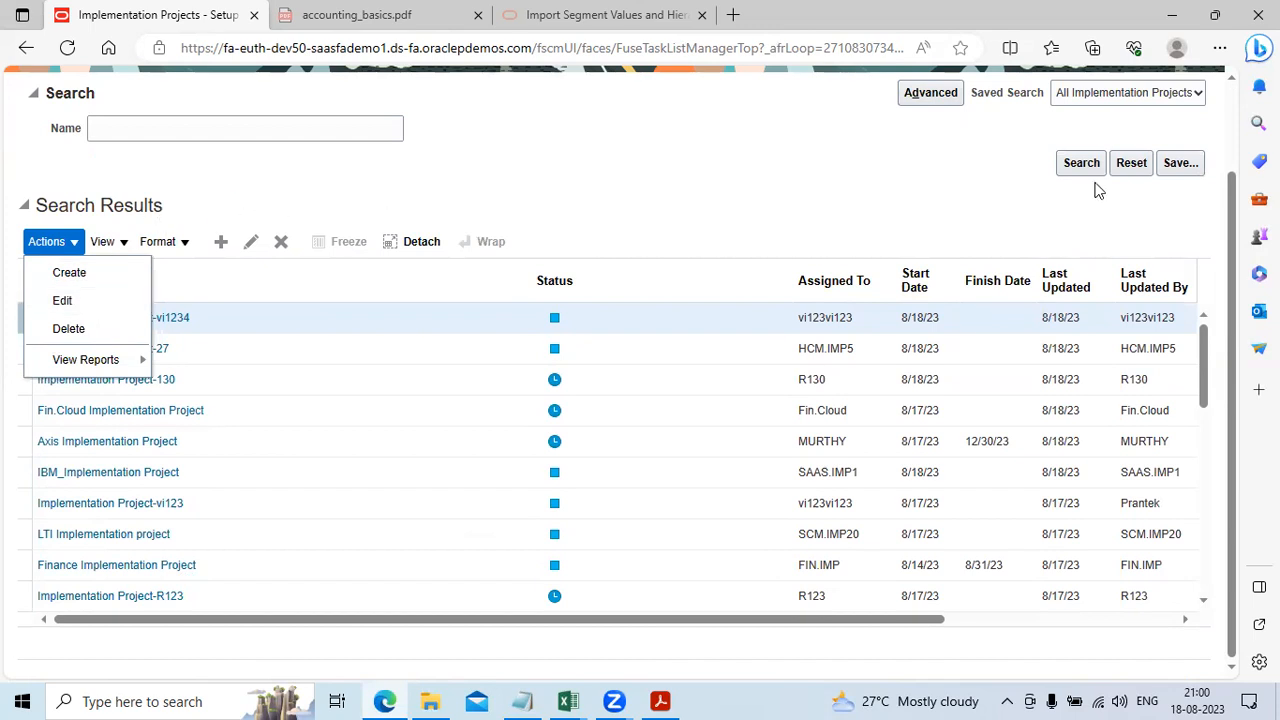
scroll(1233, 103, "up", 2)
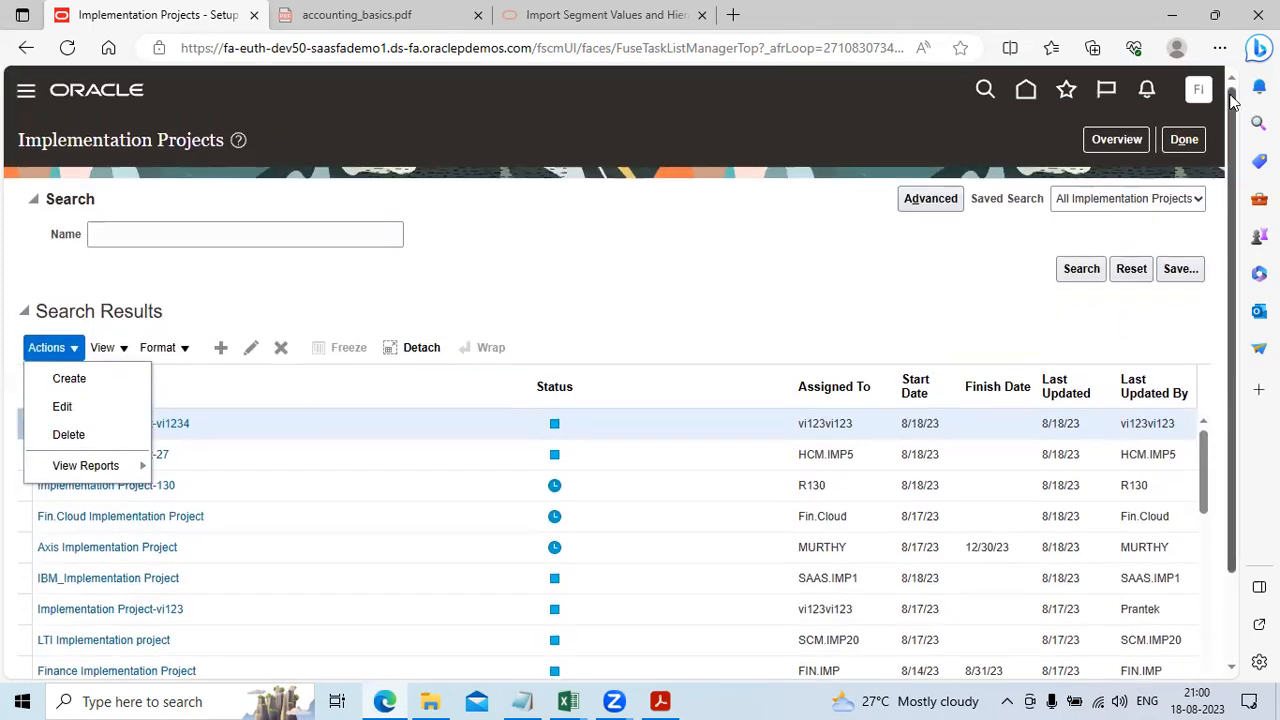
Step: Close Implementation Projects to return to the Financials setup, and switch to the GL-Course & Workingsheet workbook in Excel
left_click(1183, 141)
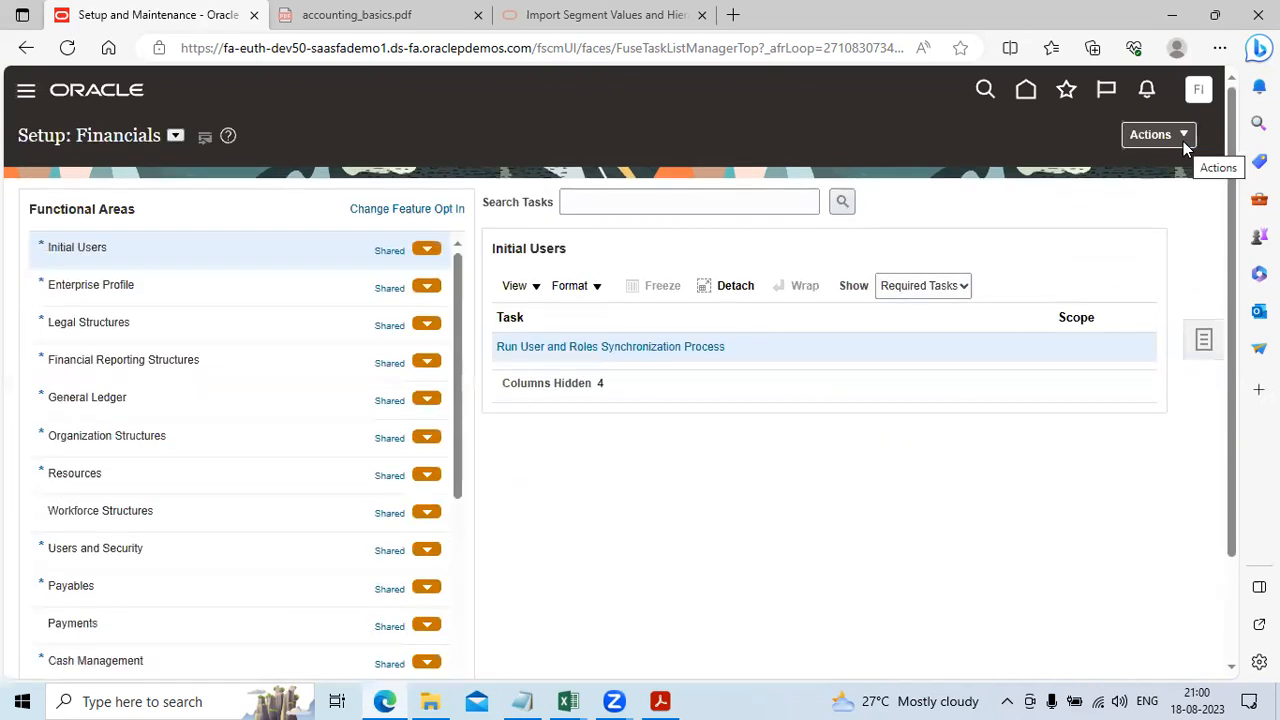
mouse_move(568, 700)
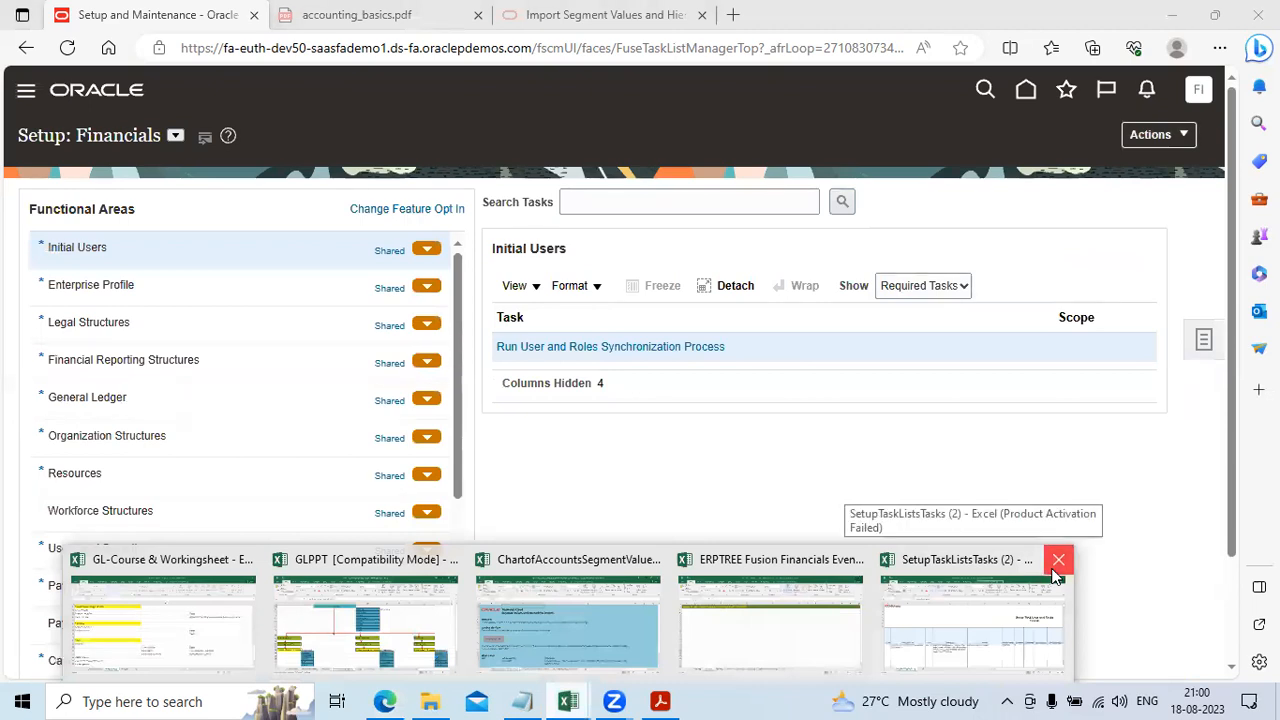
left_click(190, 610)
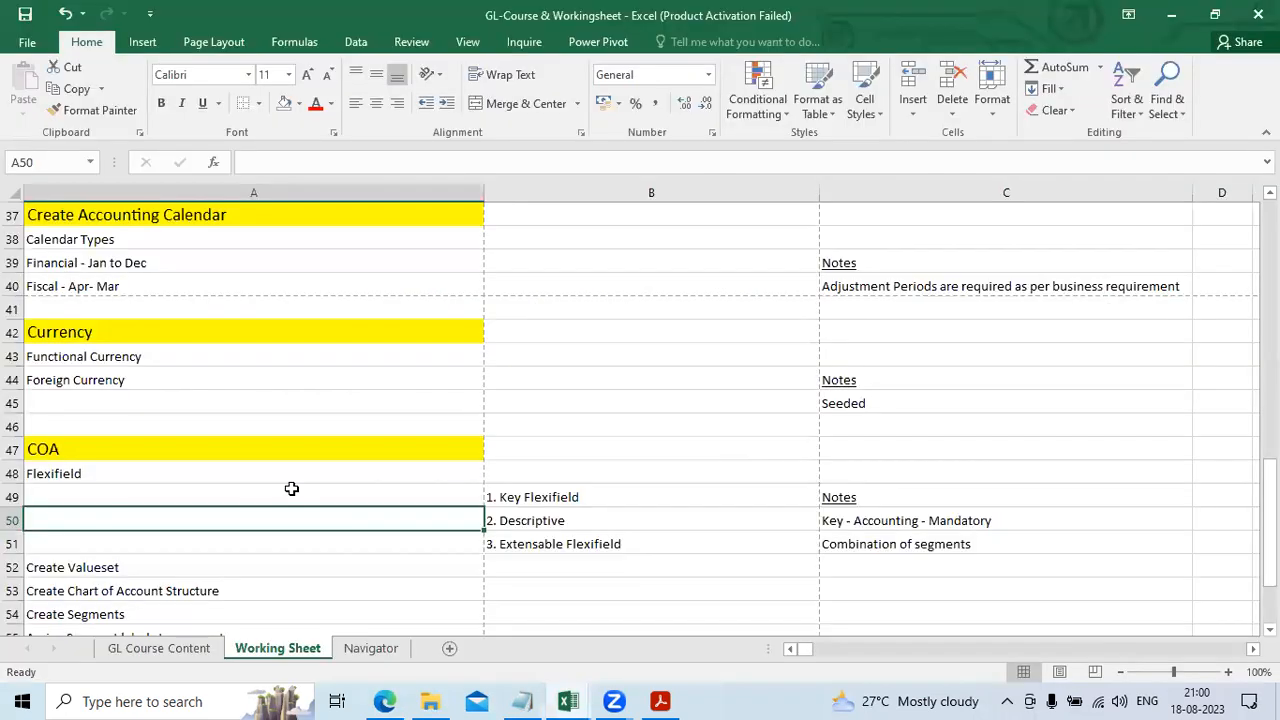
Step: Review the Flexifield types and their notes in the COA section of the Working Sheet
left_click(74, 477)
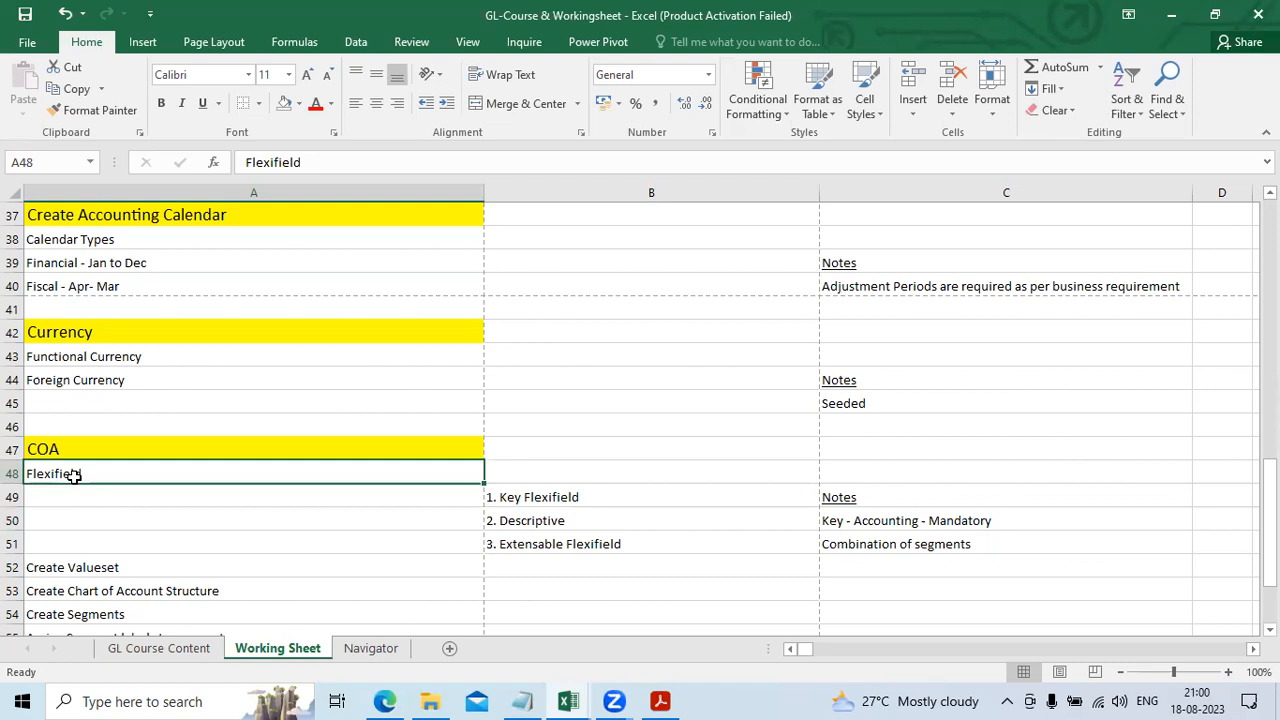
key("Right")
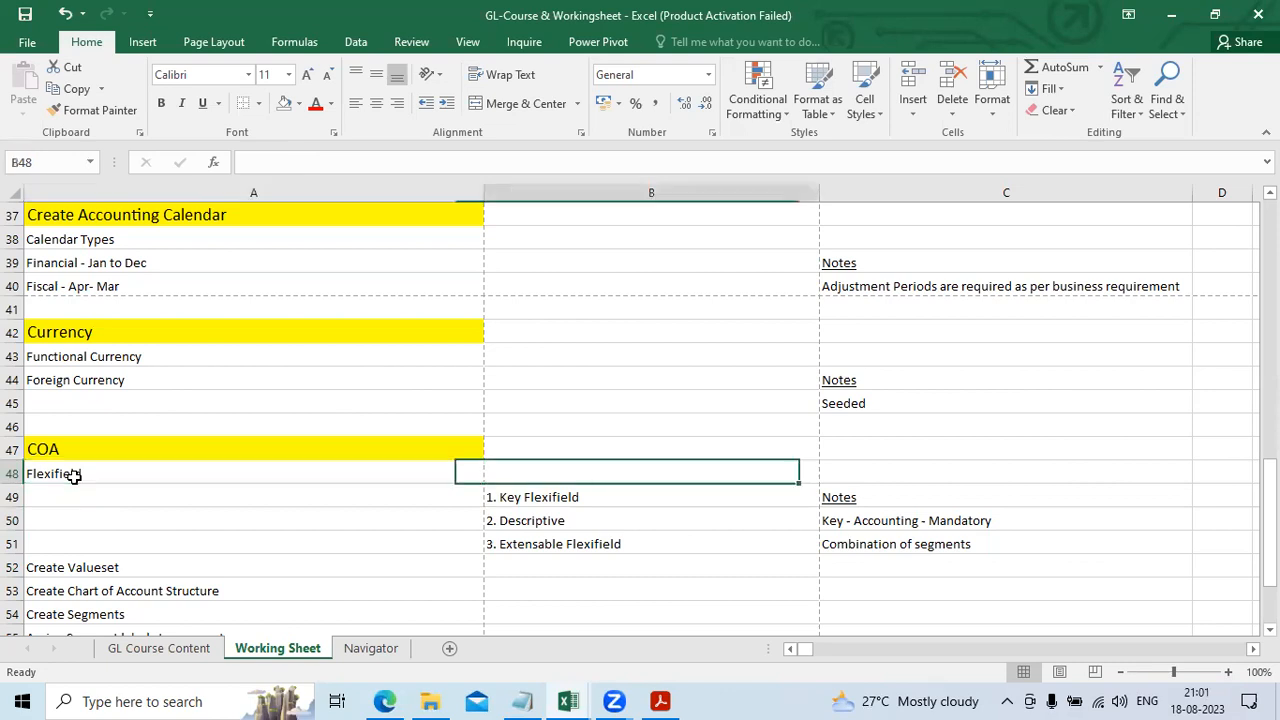
key("Right")
key("Down")
key("Down")
key("Down")
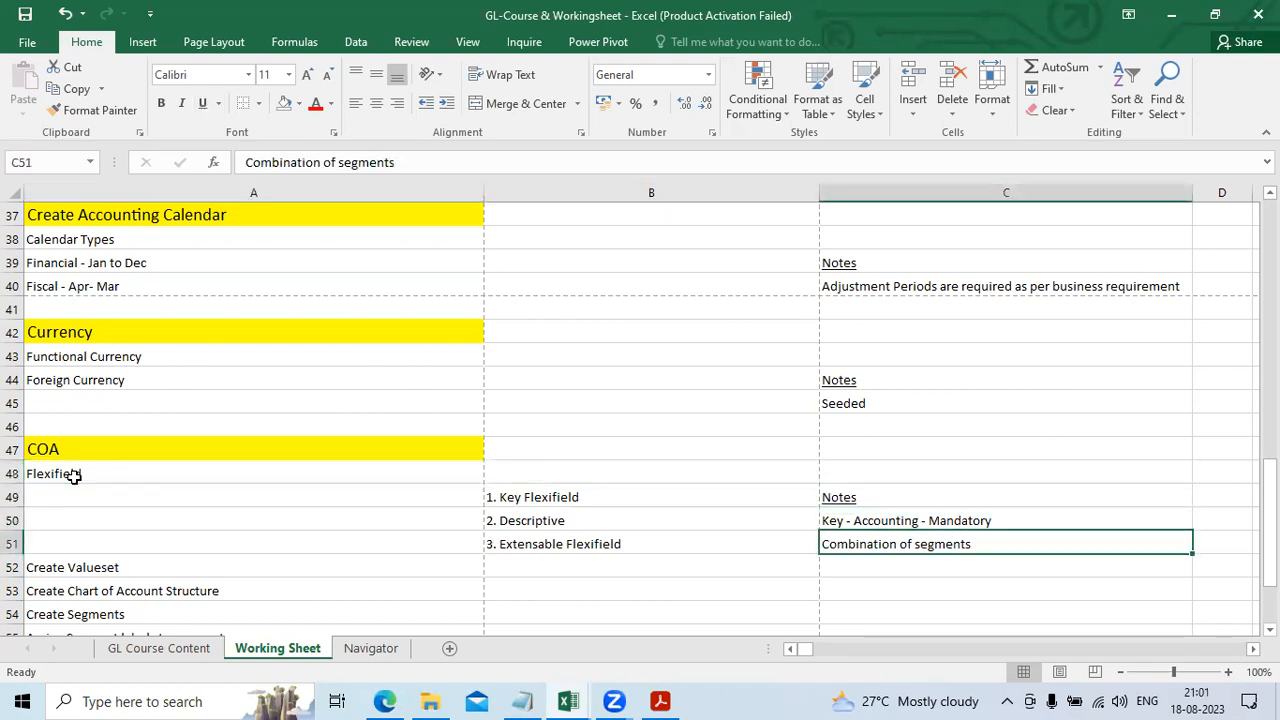
left_click(578, 686)
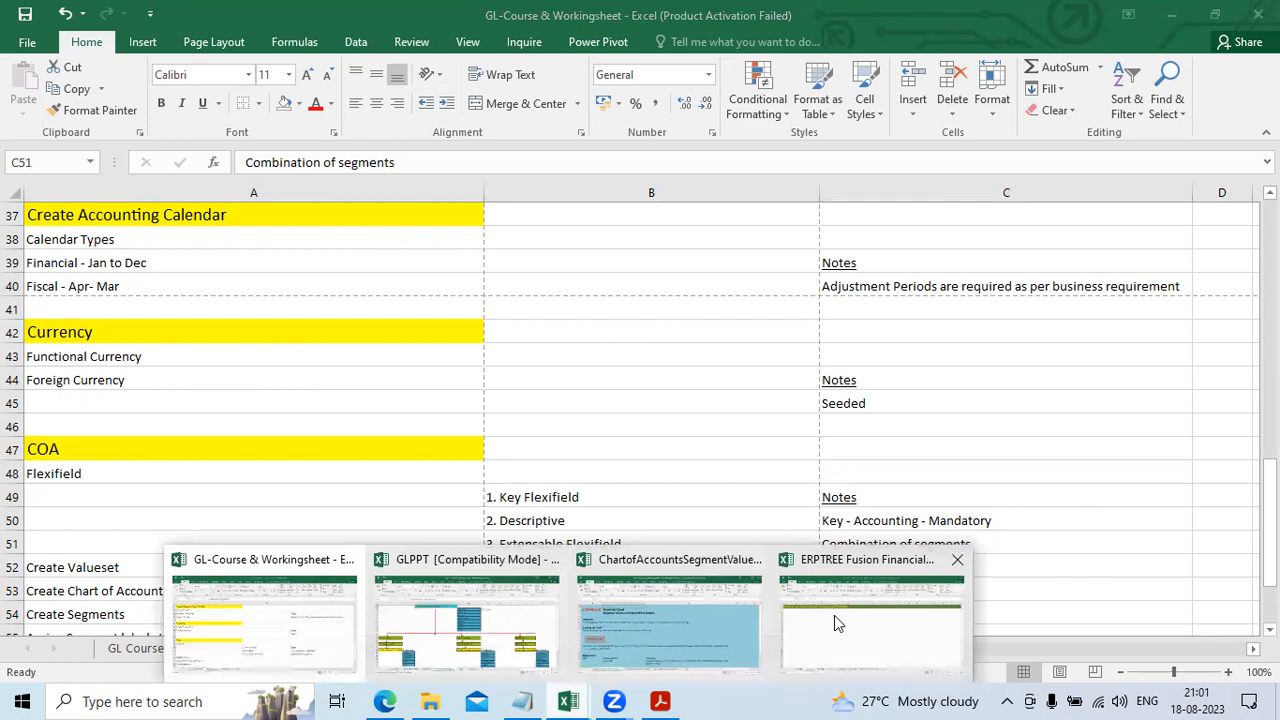
left_click(242, 632)
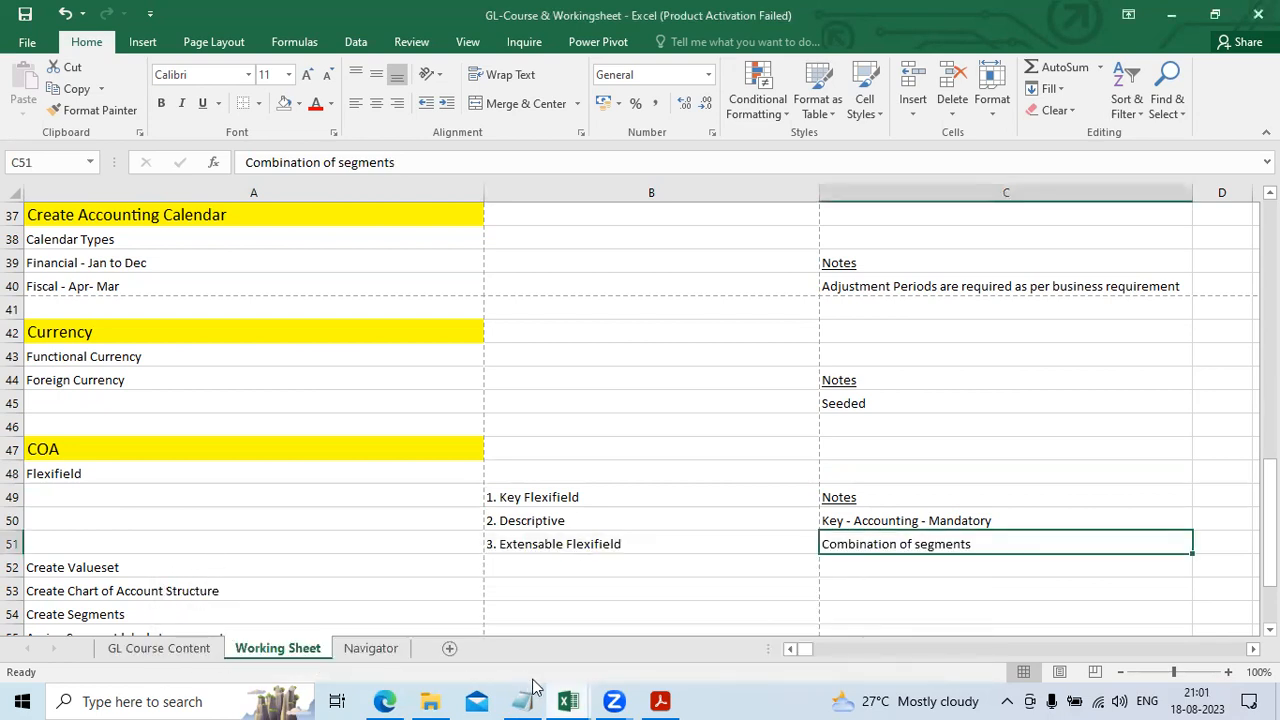
Step: Switch to the GLPPT workbook in Excel and open its Manual Accounting sheet
left_click(565, 700)
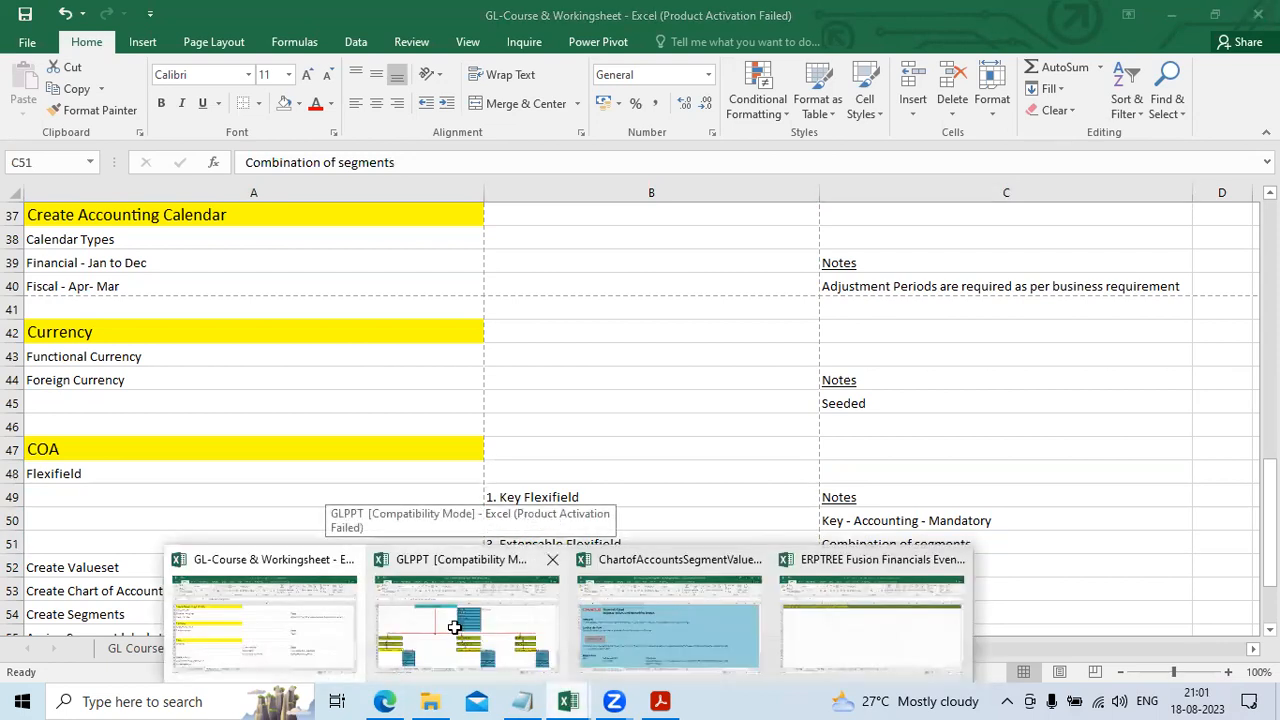
left_click(458, 636)
left_click(229, 651)
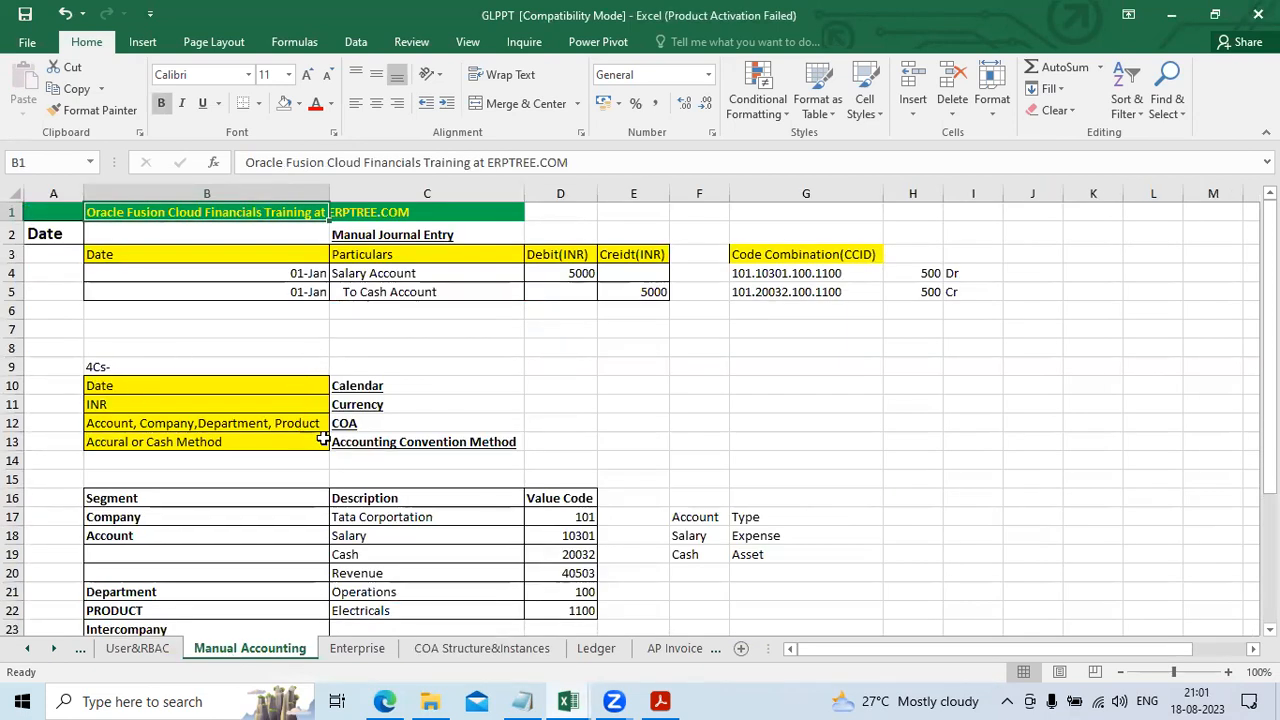
Step: Examine the segment table with its descriptions and value codes, down to the In Fusion row
left_click(271, 522)
key("Down")
key("Up")
key("Up")
left_click(272, 525)
key("Down")
key("Down")
key("Down")
key("Down")
key("Down")
key("Down")
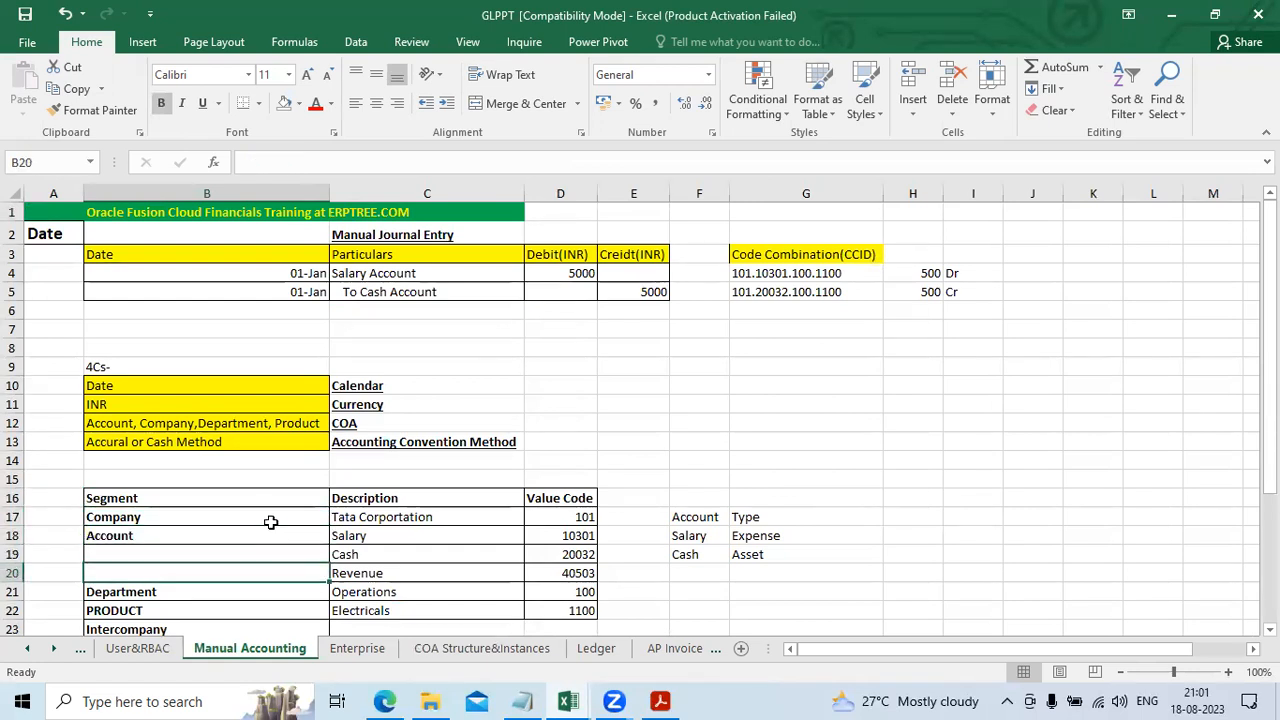
key("Down")
key("Down")
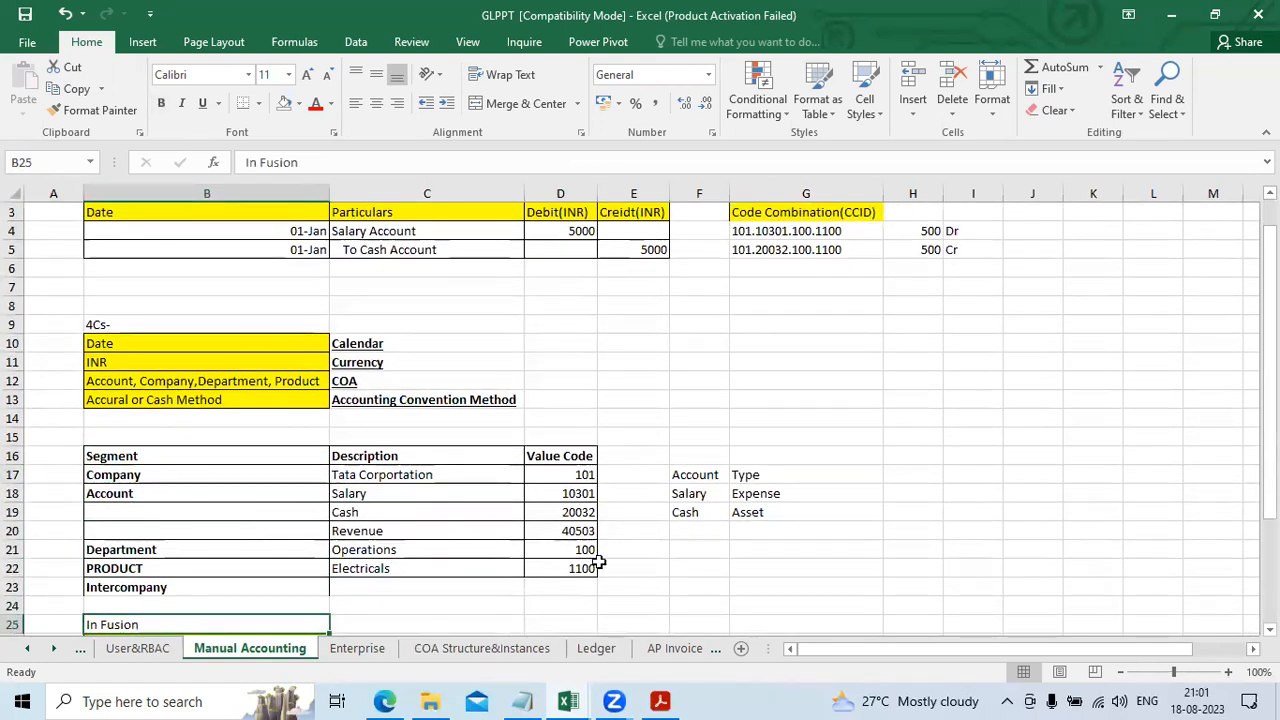
Step: Return to the GL-Course & Workingsheet workbook and go through the COA section from Flexifield to Create Valueset
mouse_move(567, 700)
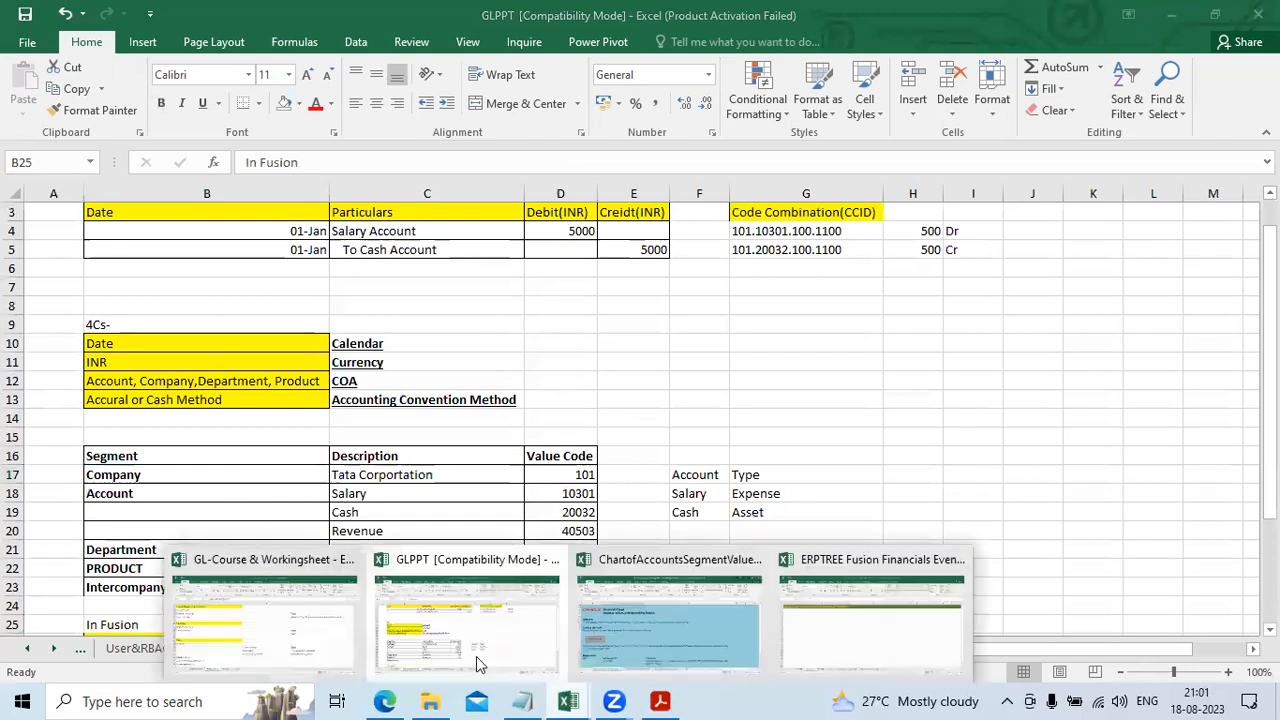
left_click(250, 645)
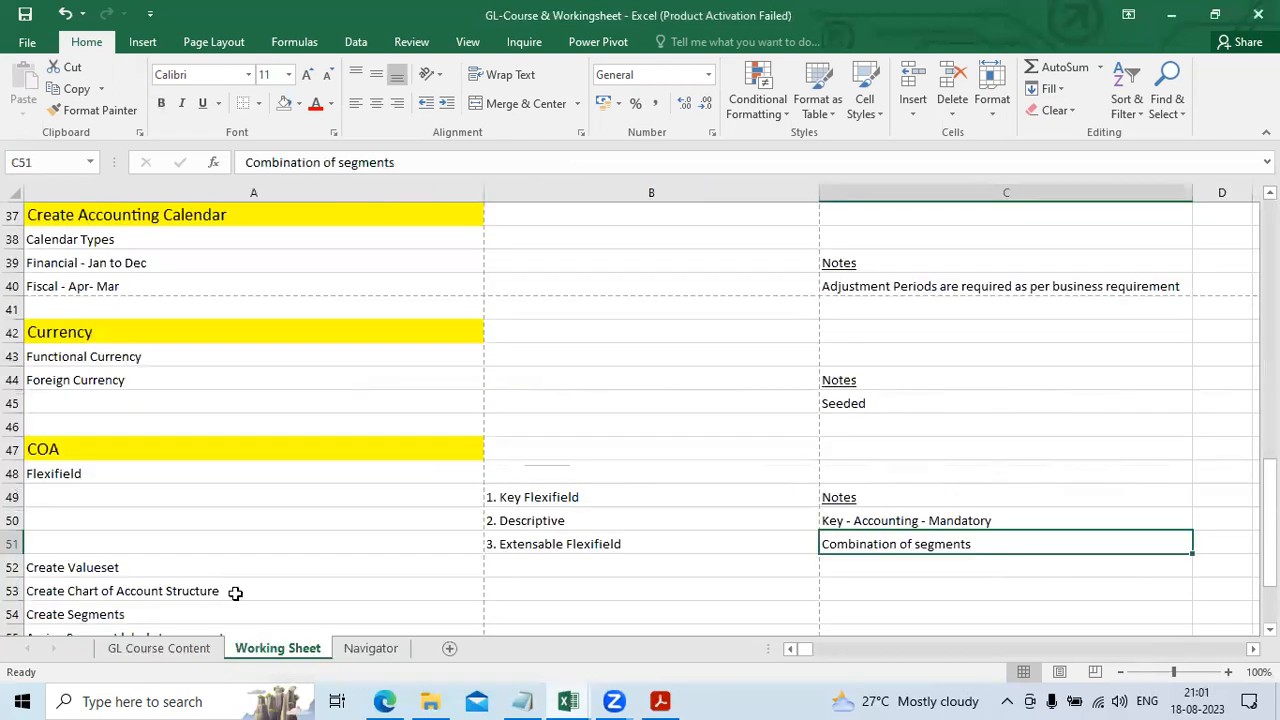
left_click(94, 478)
key("Down")
key("Down")
key("Down")
key("Down")
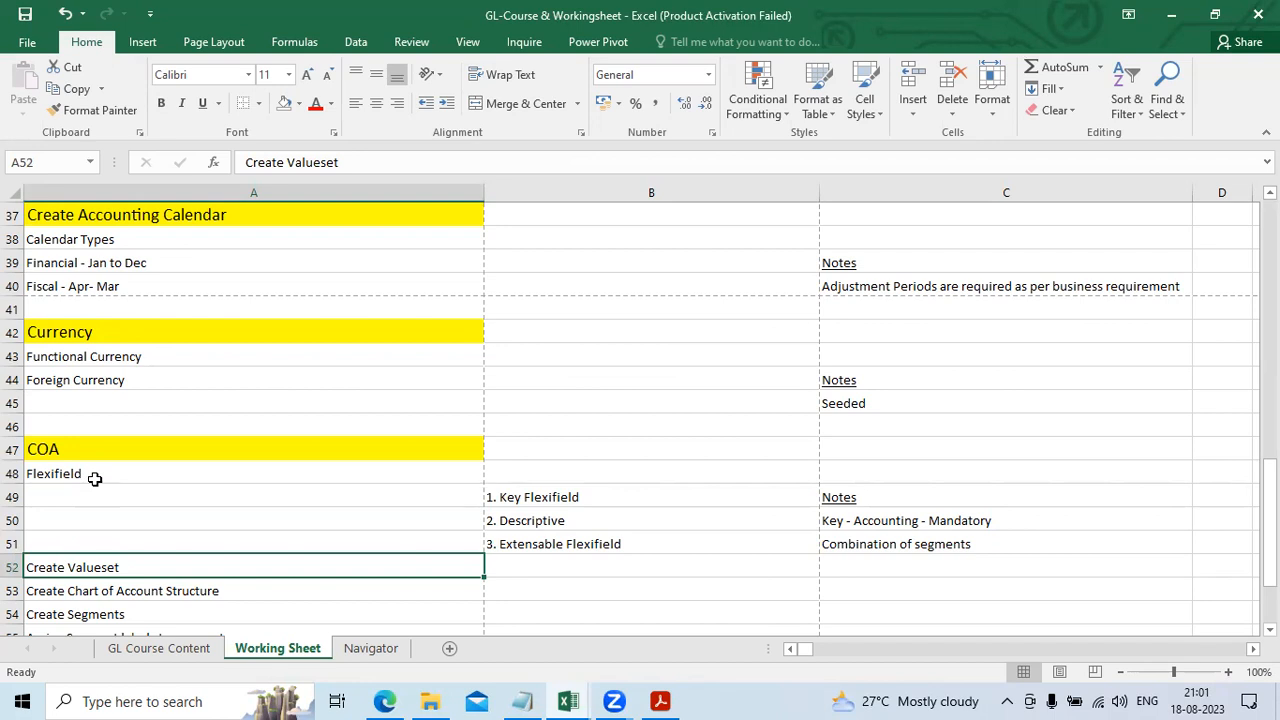
Step: Compare the segment table in the GLPPT workbook with the COA setup steps in the Working Sheet
key("alt+Tab")
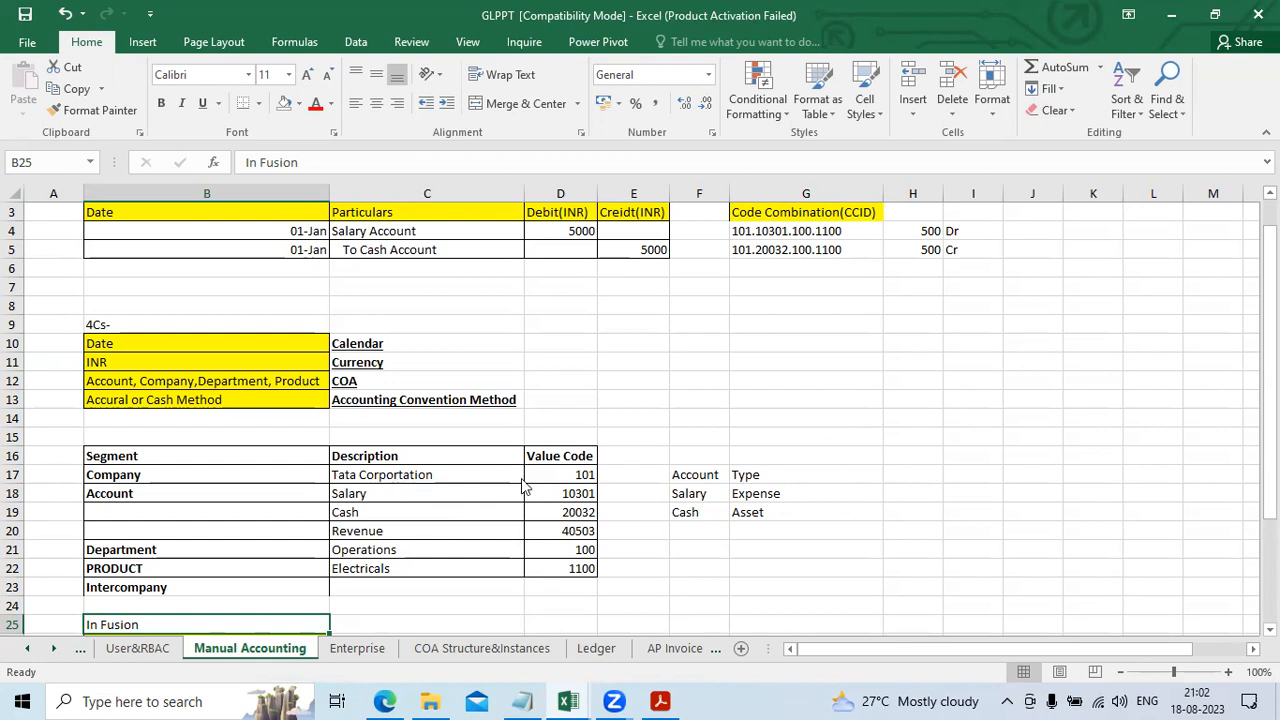
key("alt+Tab")
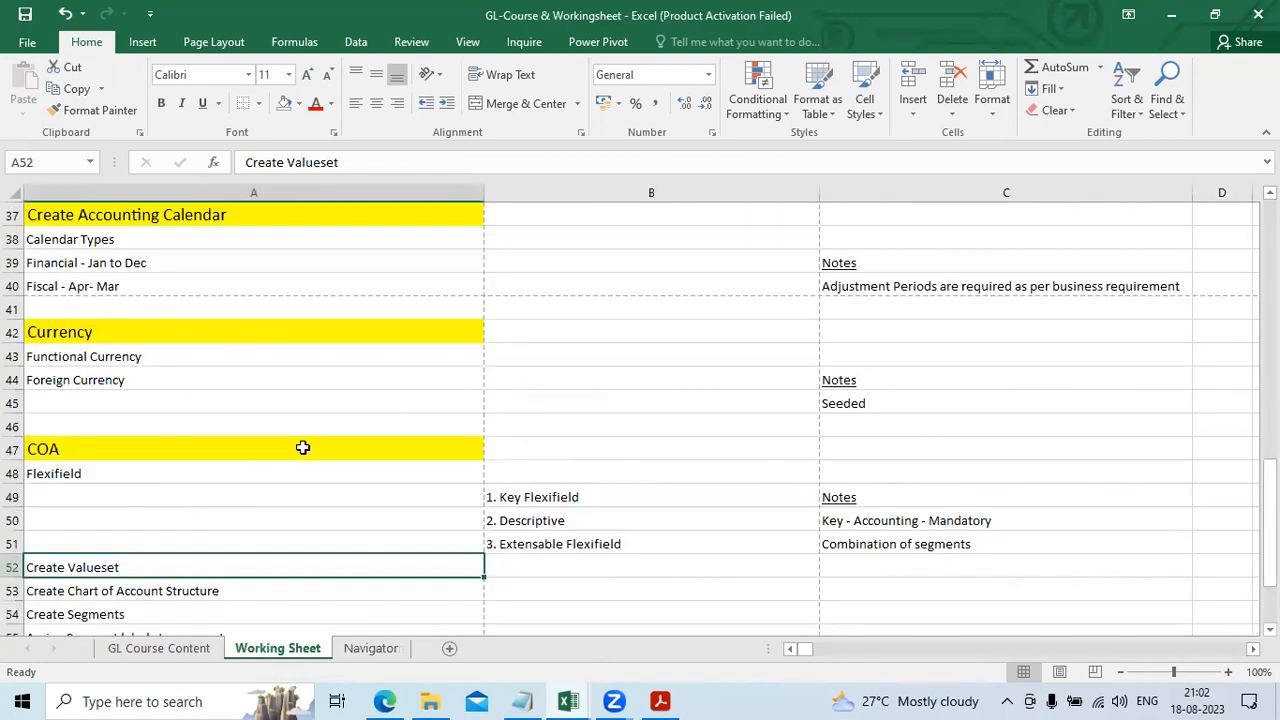
key("alt+Tab")
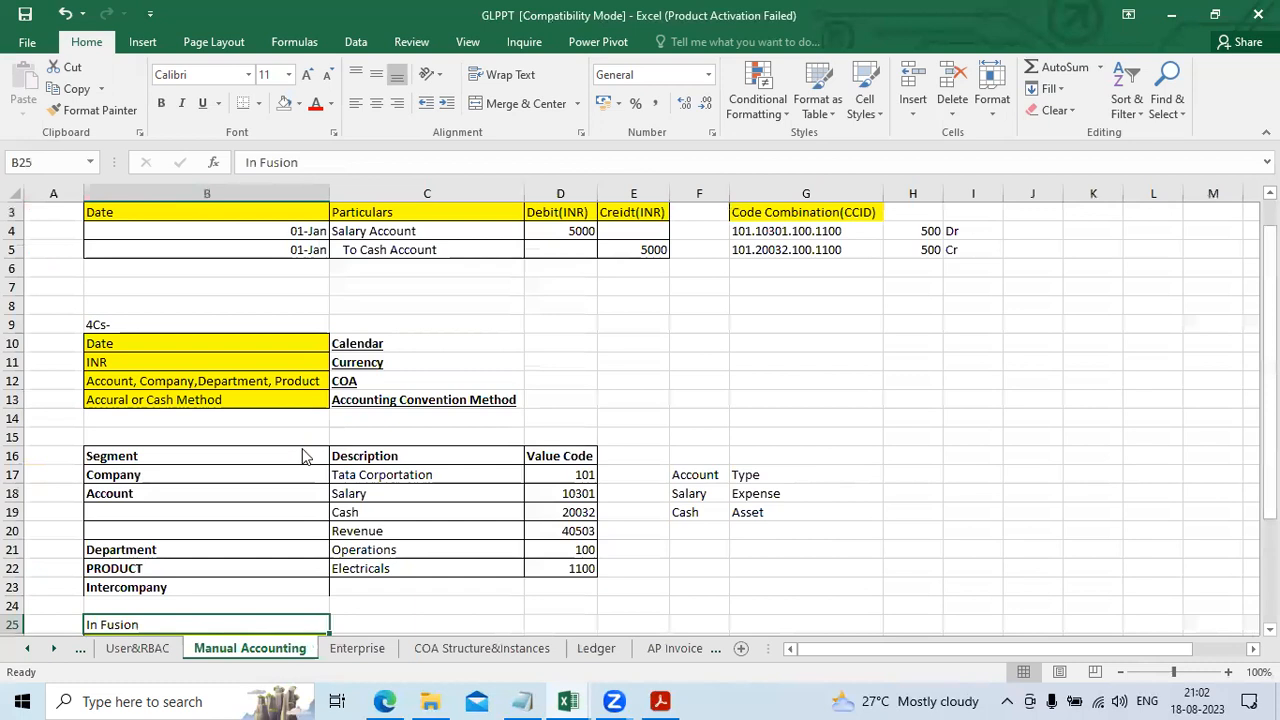
key("alt+Tab")
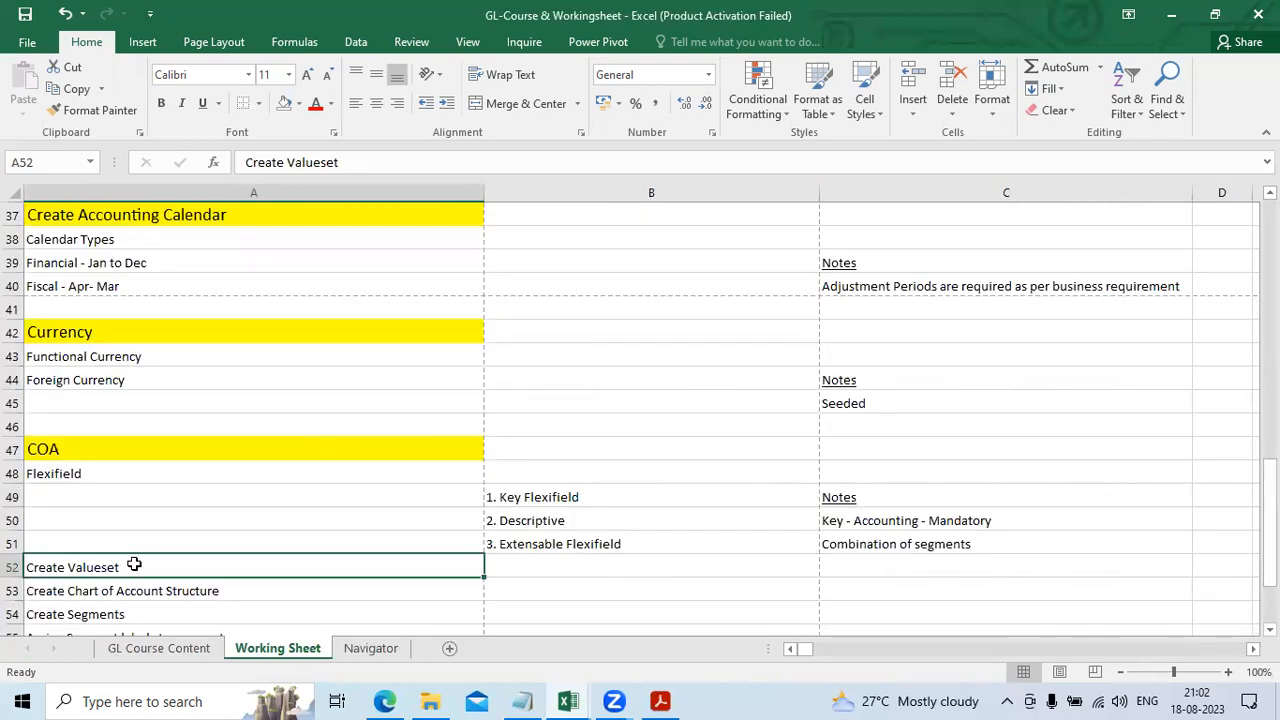
Step: Go through the COA setup steps in the Working Sheet, from Create Valueset to Create Segment values
key("Down")
key("Down")
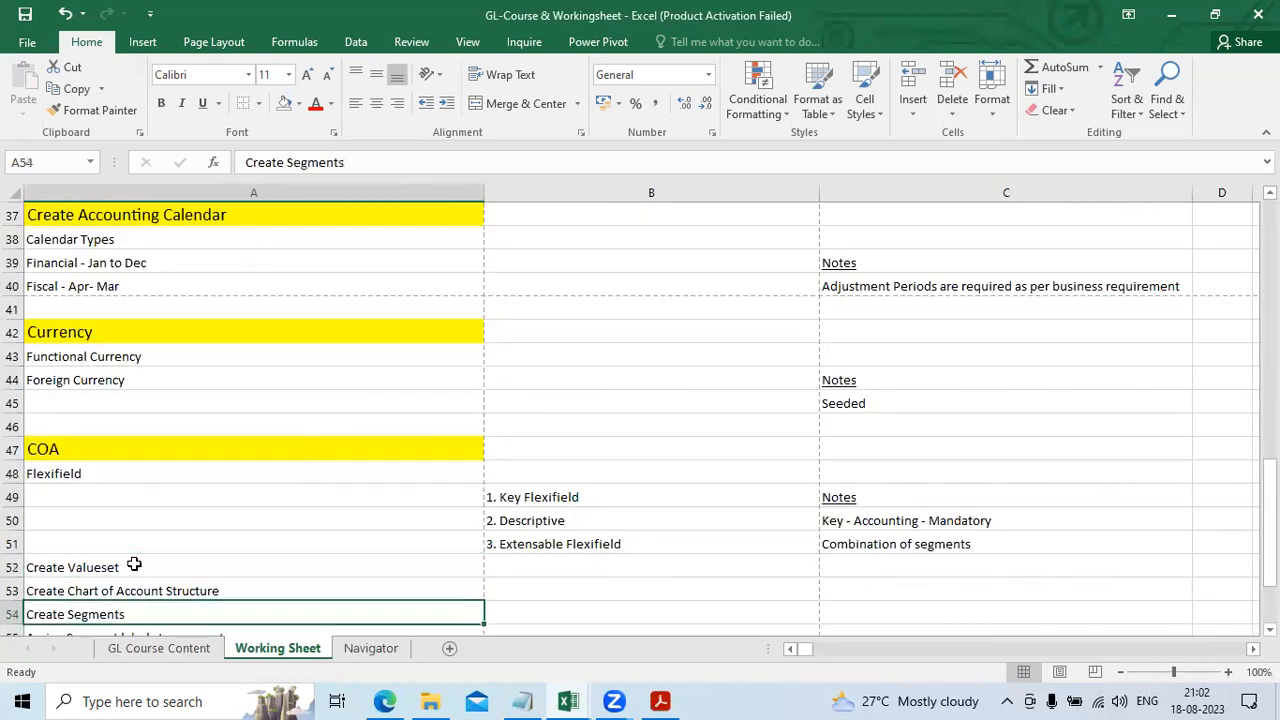
key("Down")
key("Down")
key("Down")
key("Down")
key("Down")
key("Up")
key("Up")
key("Up")
key("Up")
key("Up")
key("Up")
key("Down")
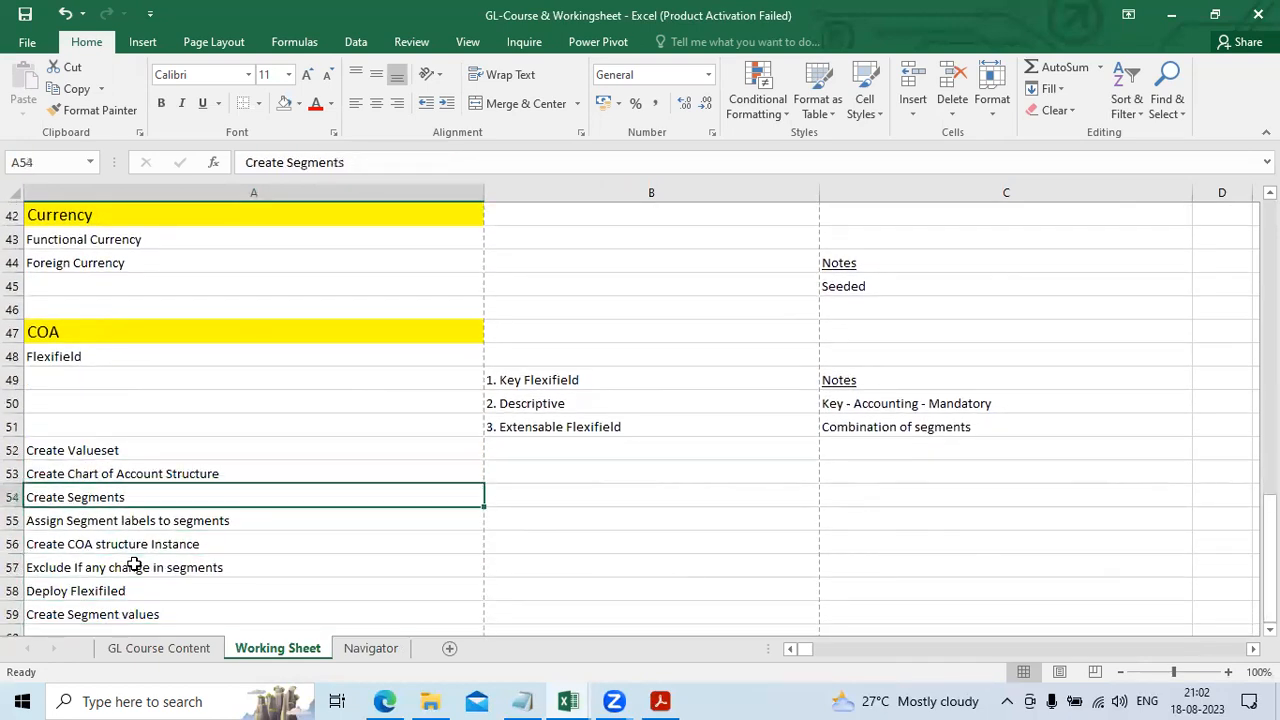
key("Down")
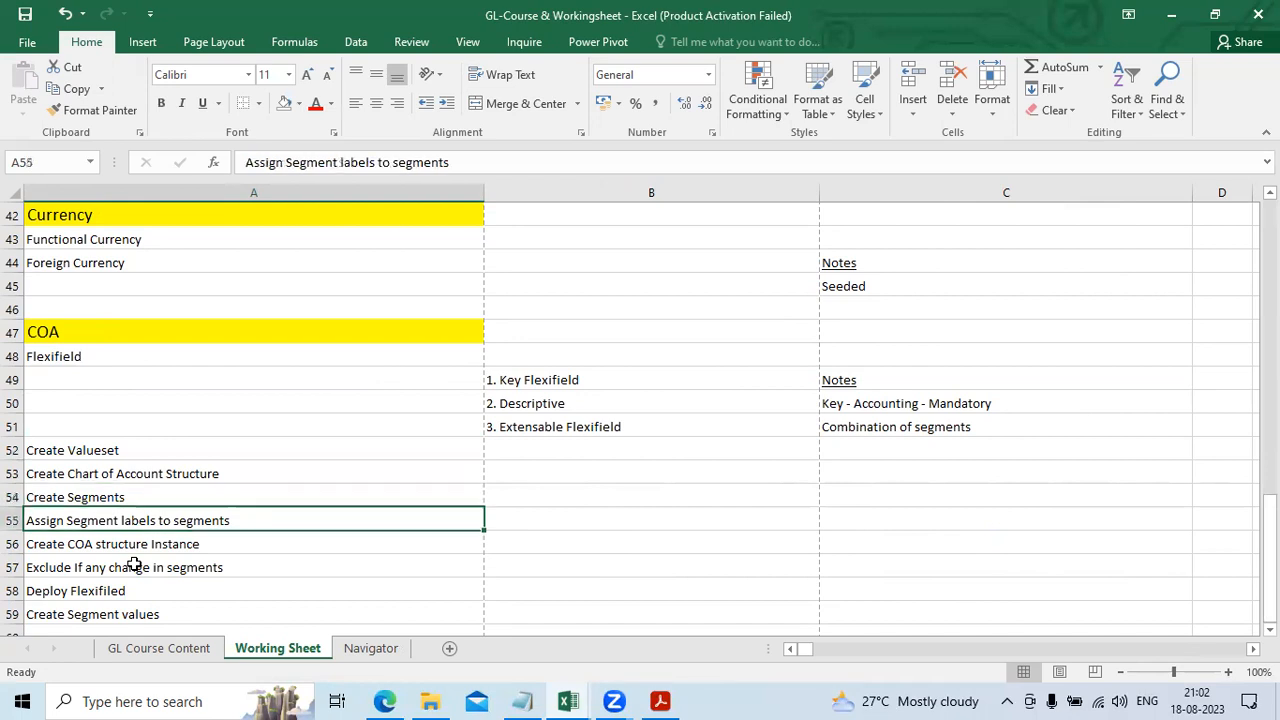
key("Down")
key("Down")
key("Down")
key("Down")
key("Down")
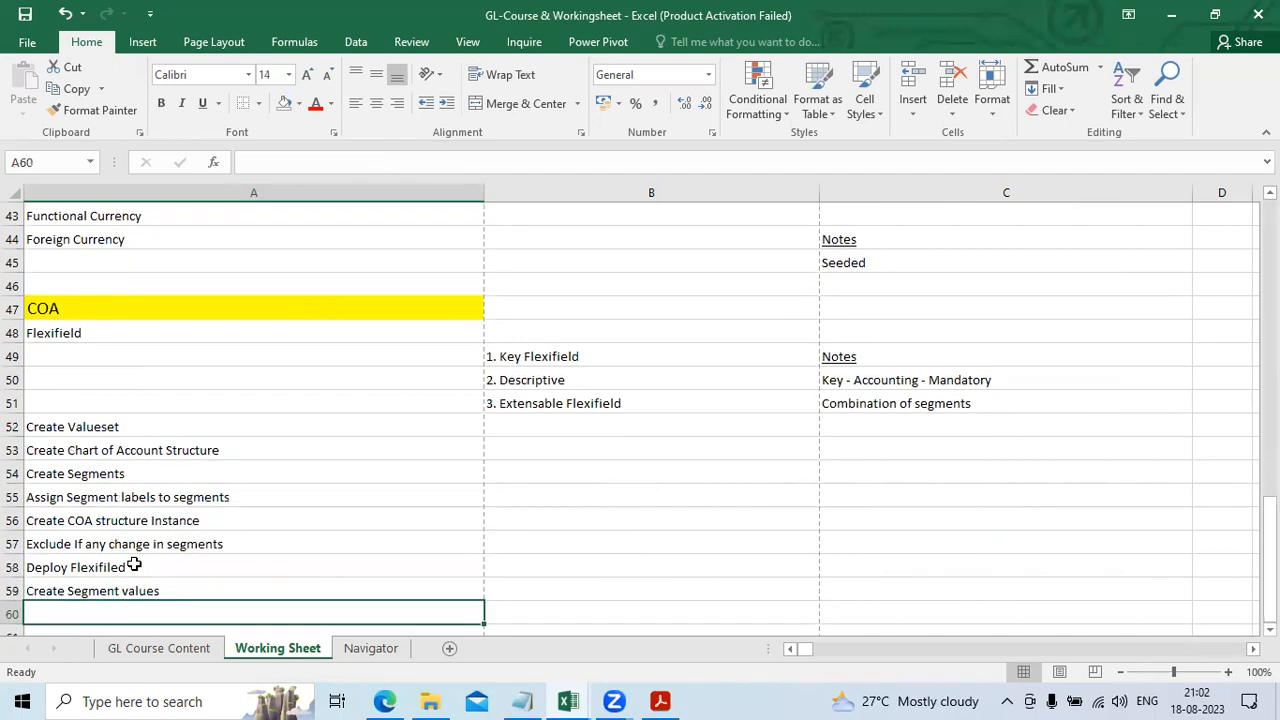
Step: Go back up to the Flexifield row and review the Key Flexifield type and the Key - Accounting - Mandatory note
key("Up")
key("Down")
key("Up")
key("Up")
key("Up")
key("Up")
key("Up")
key("Up")
key("Up")
key("Up")
key("Up")
key("Up")
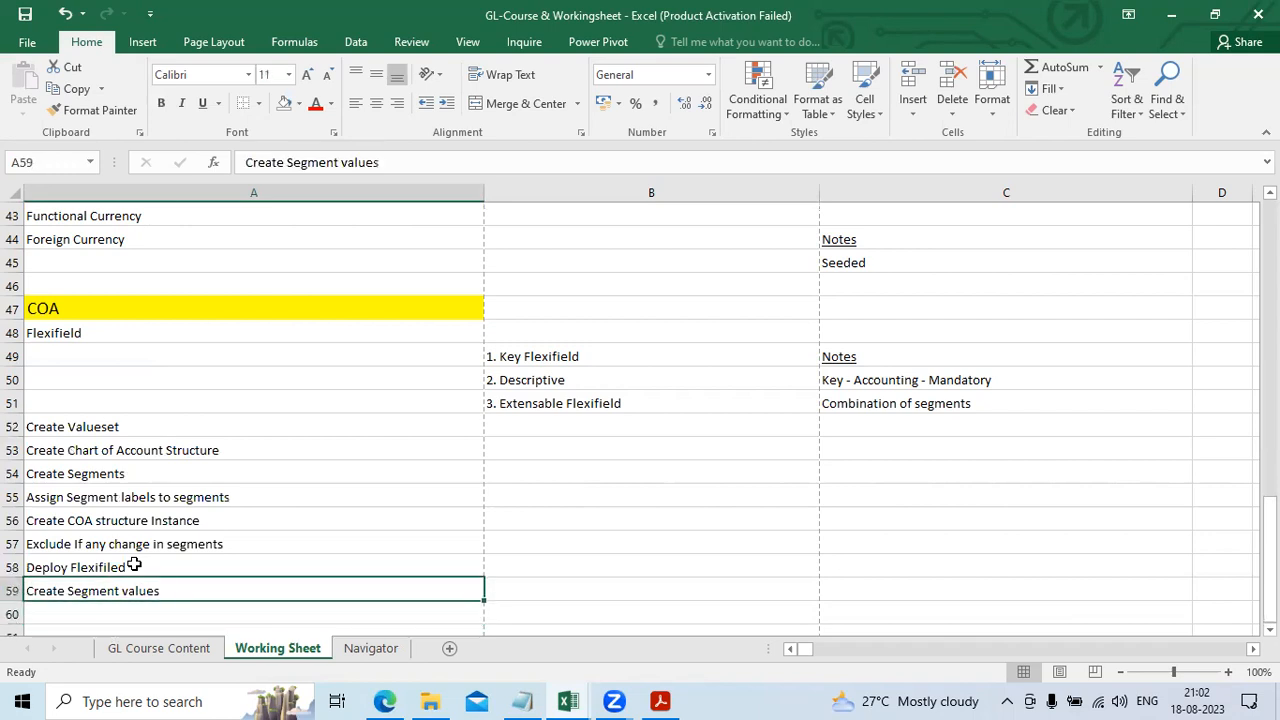
key("Up")
key("Up")
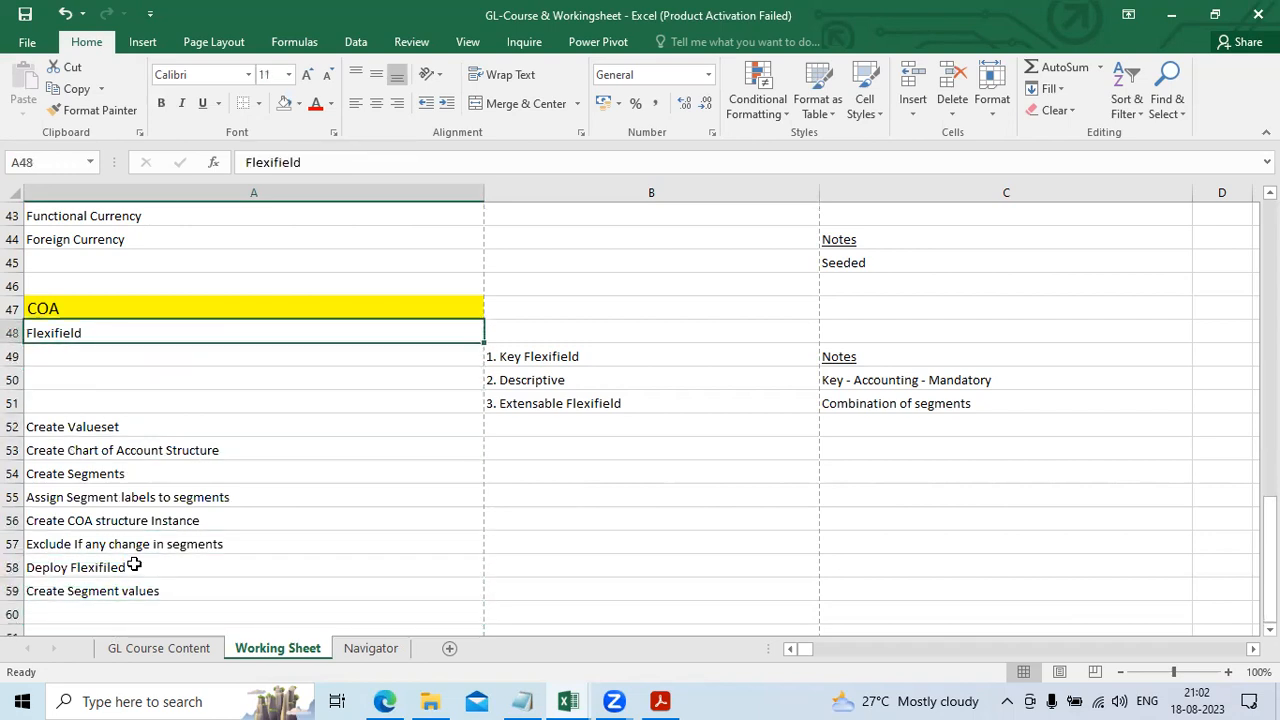
key("Down")
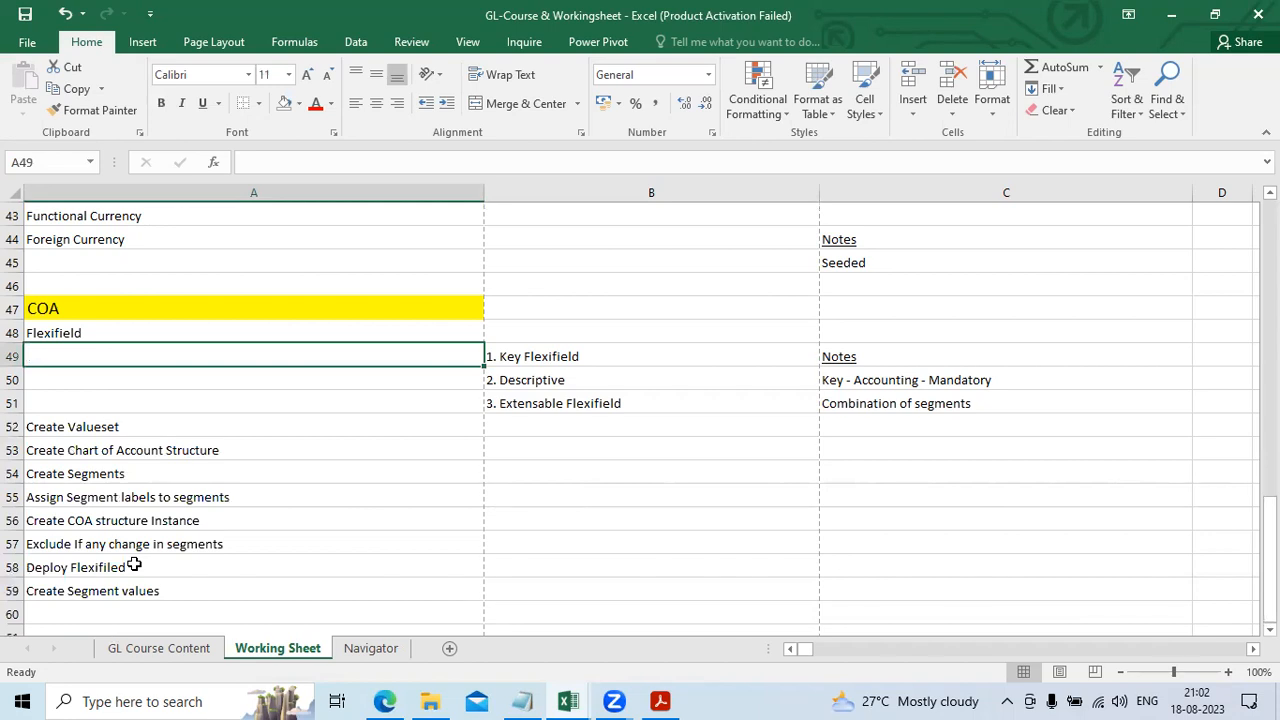
key("Right")
key("Right")
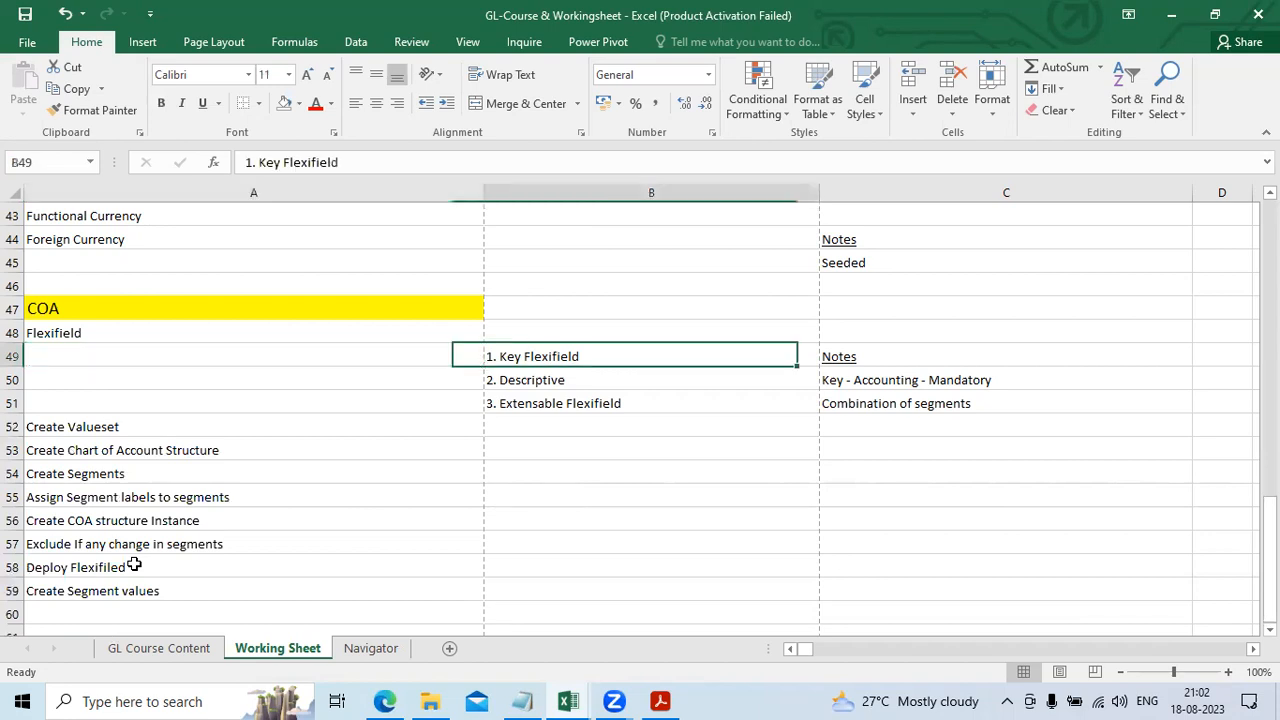
key("Down")
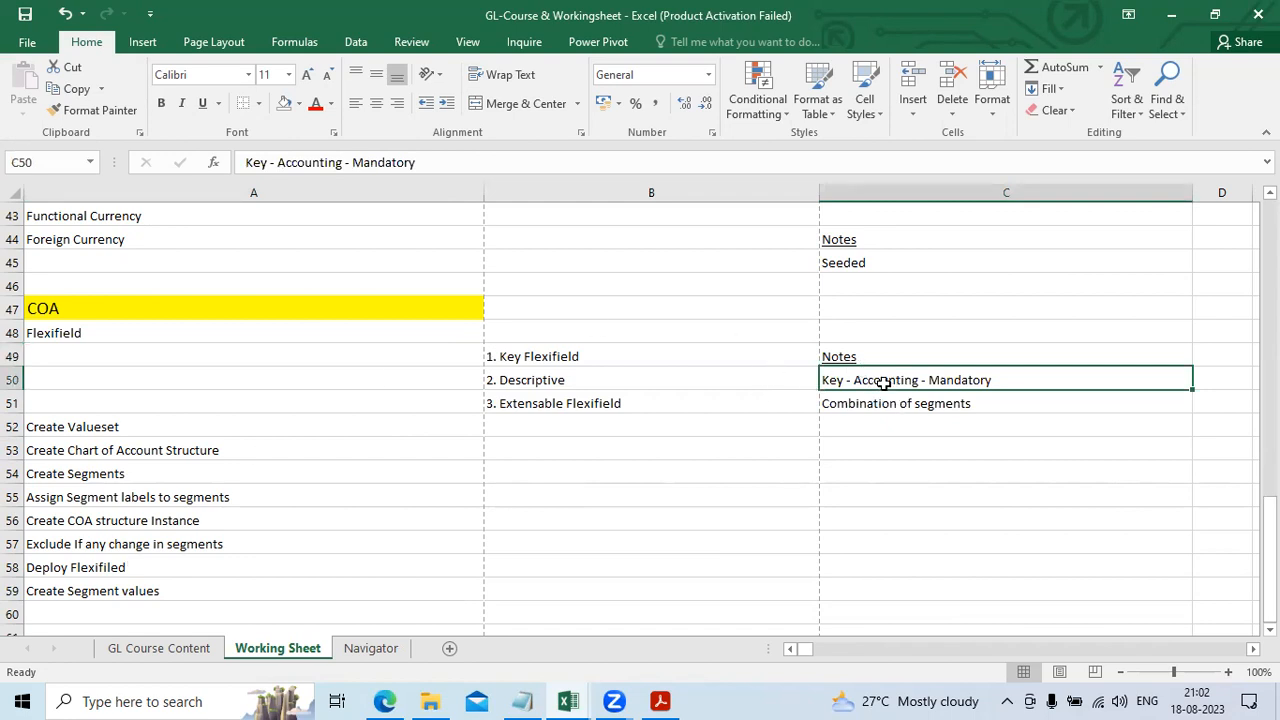
Step: Switch to Oracle Applications Cloud and open Manage Chart of Accounts Structures under the Financial Reporting Structures functional area
left_click(386, 701)
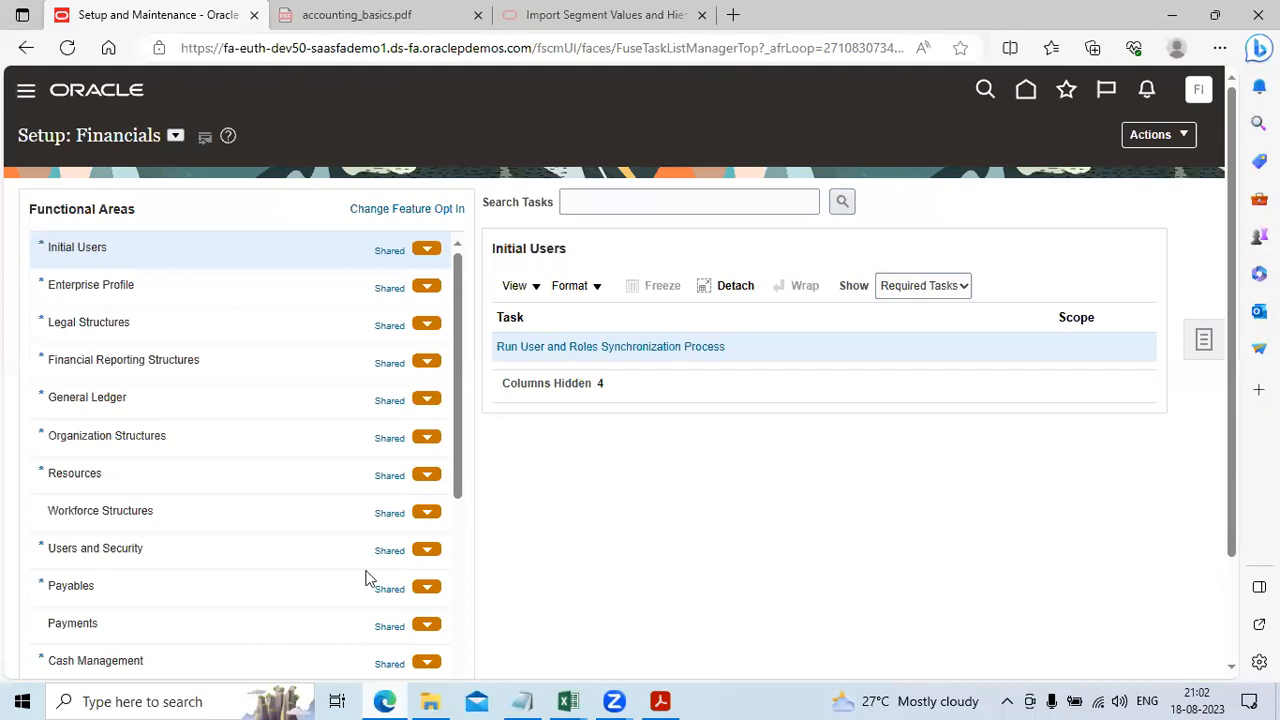
left_click(204, 362)
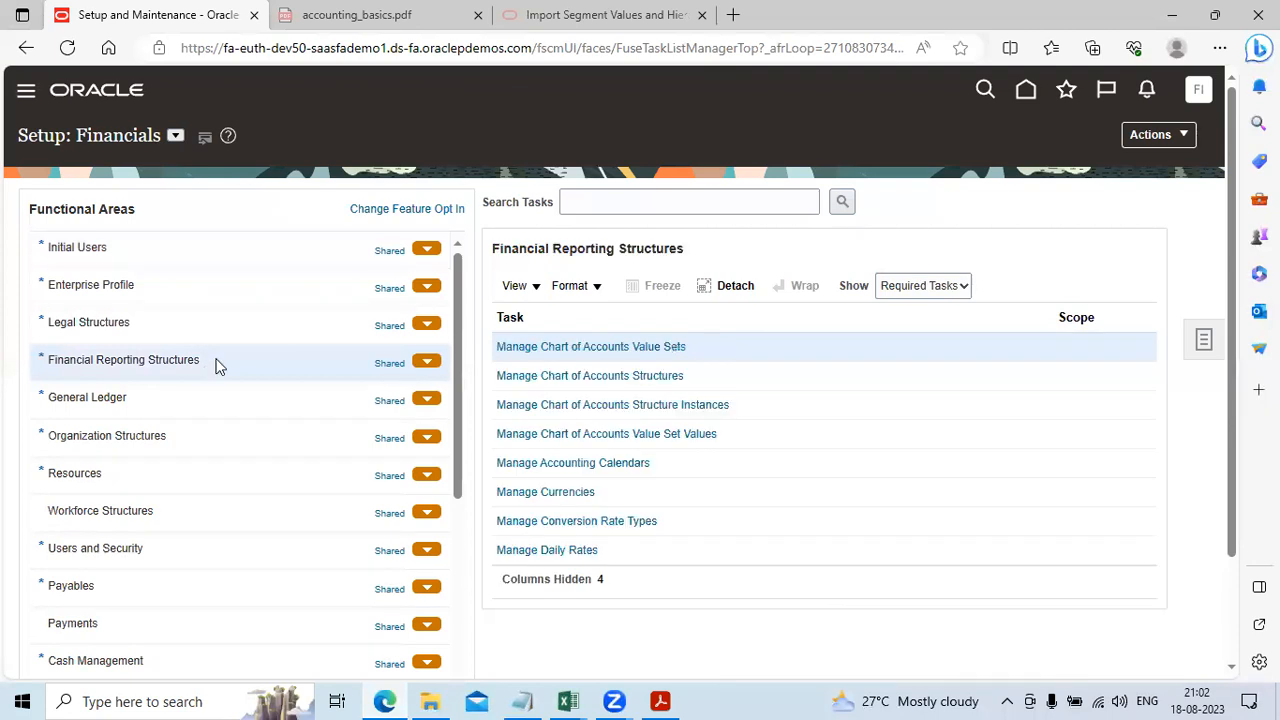
left_click(641, 375)
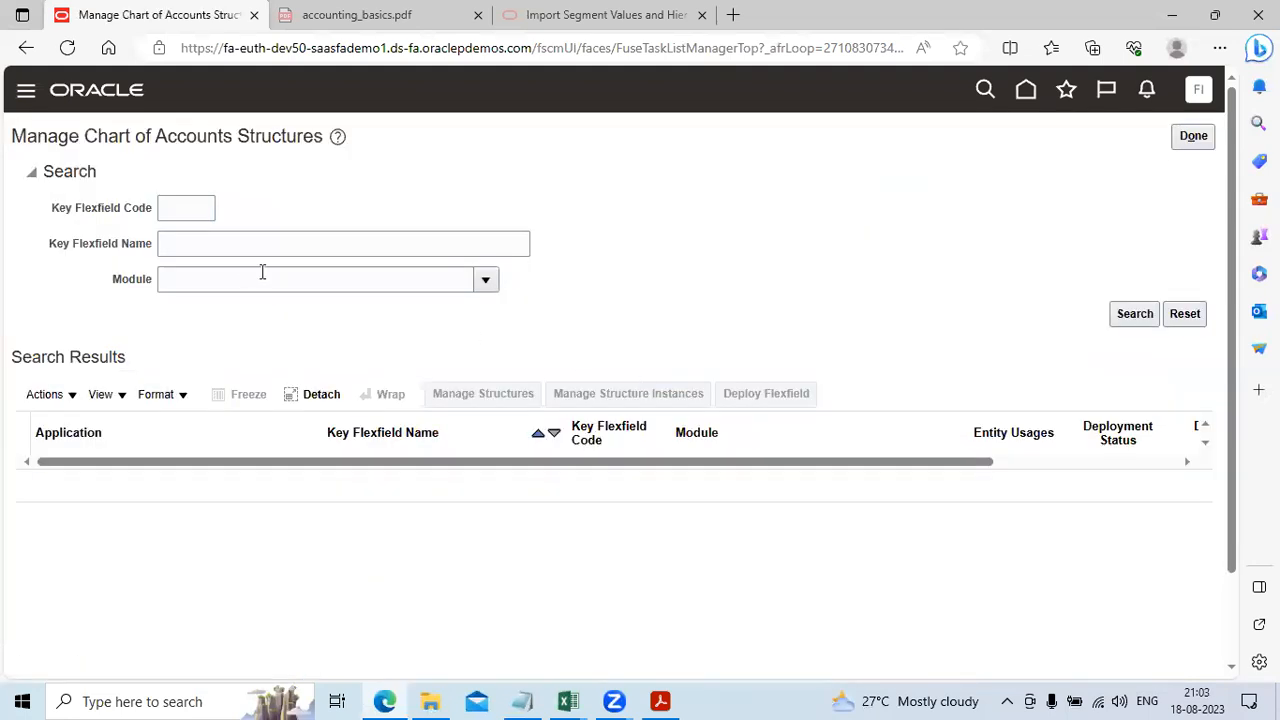
Step: Search for key flexfields in the General Ledger module
left_click(485, 283)
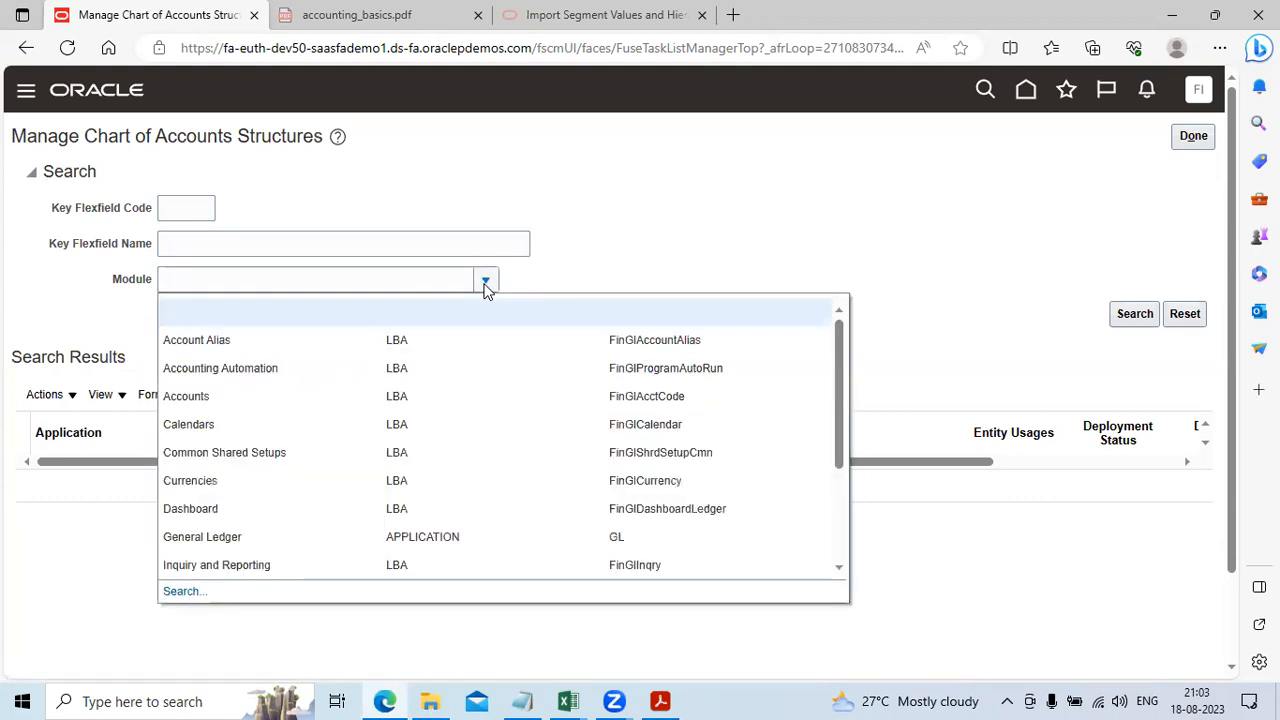
left_click(276, 545)
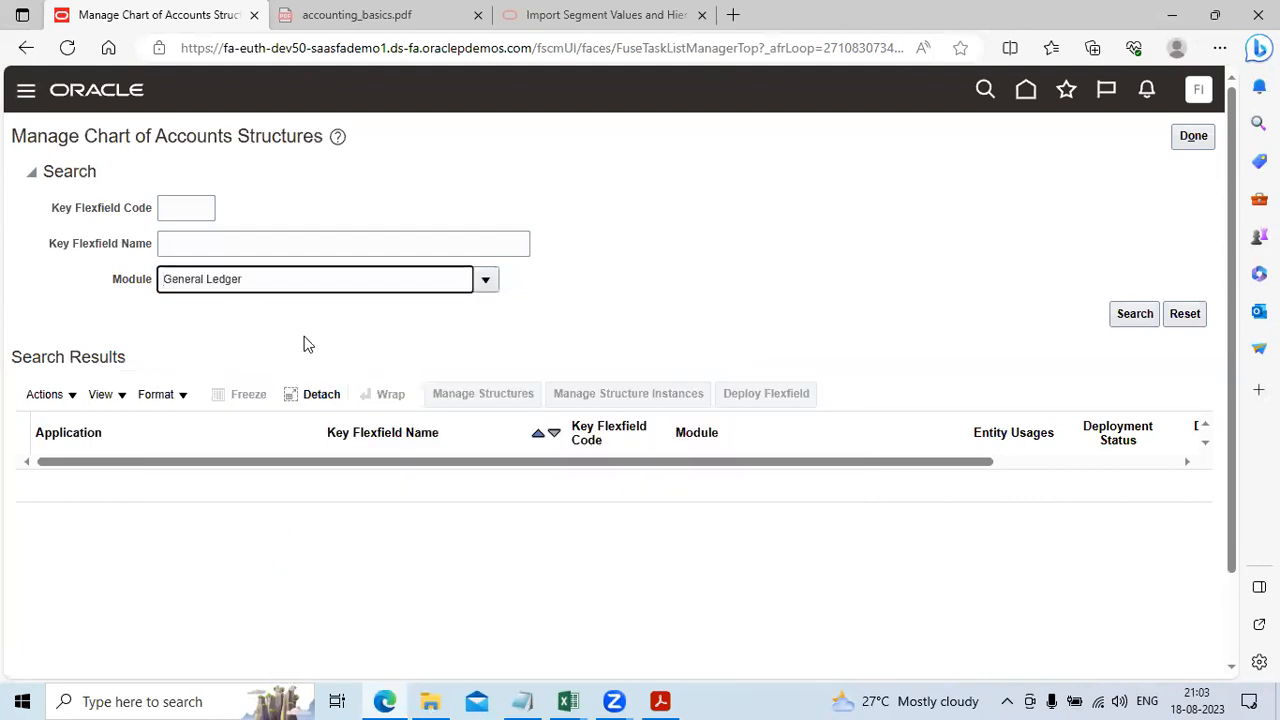
left_click(1134, 315)
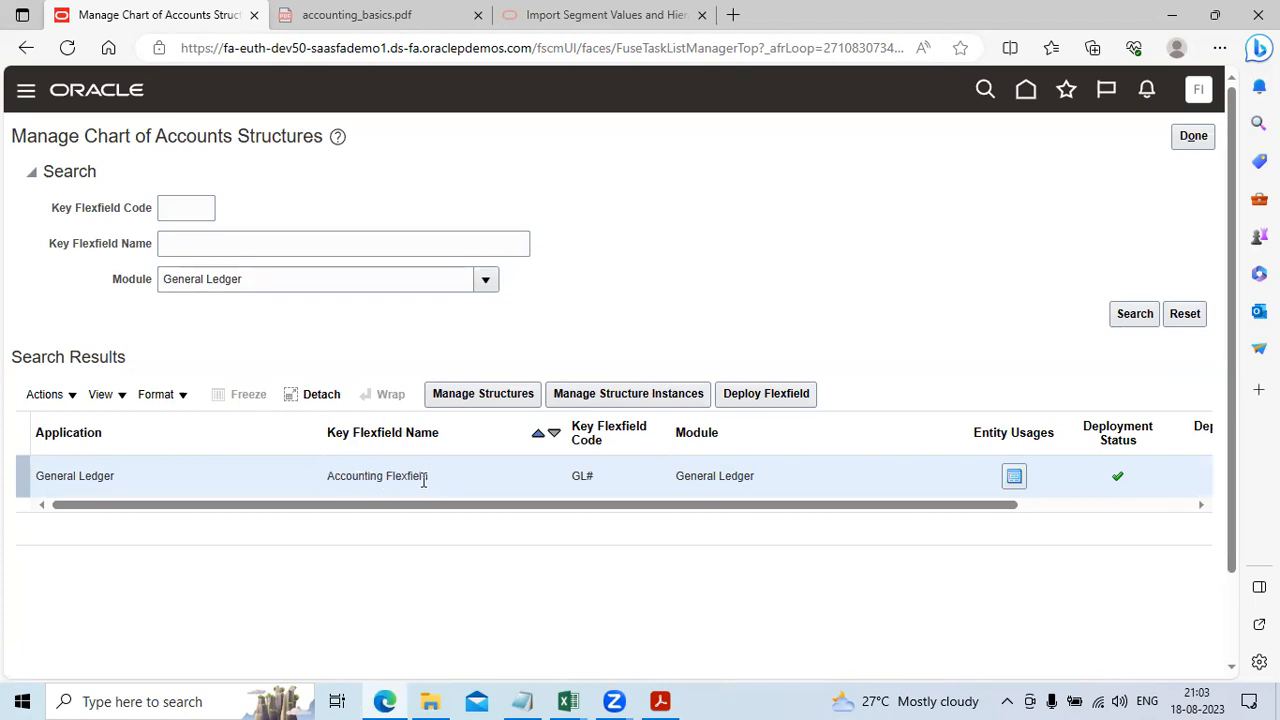
Step: Compare the Accounting Flexfield result with the worksheet's COA notes in Excel, and select the Create Valueset cell A52
key("alt+Tab")
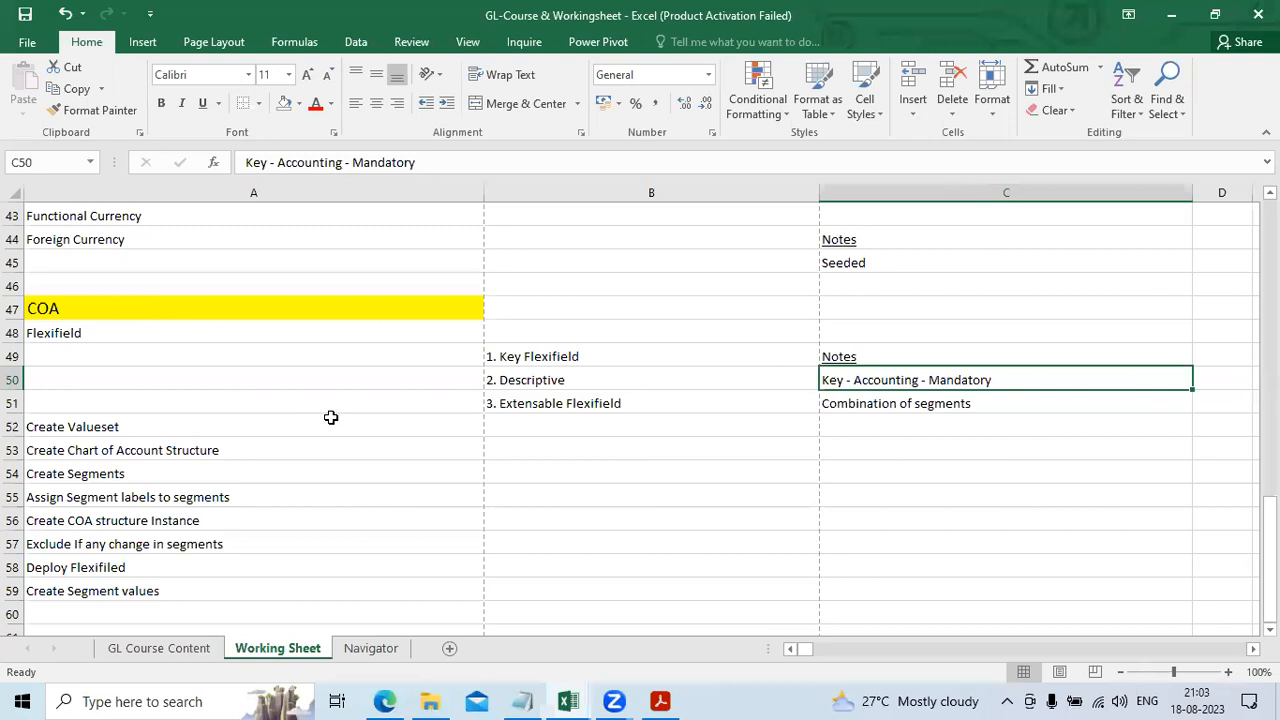
key("alt+Tab")
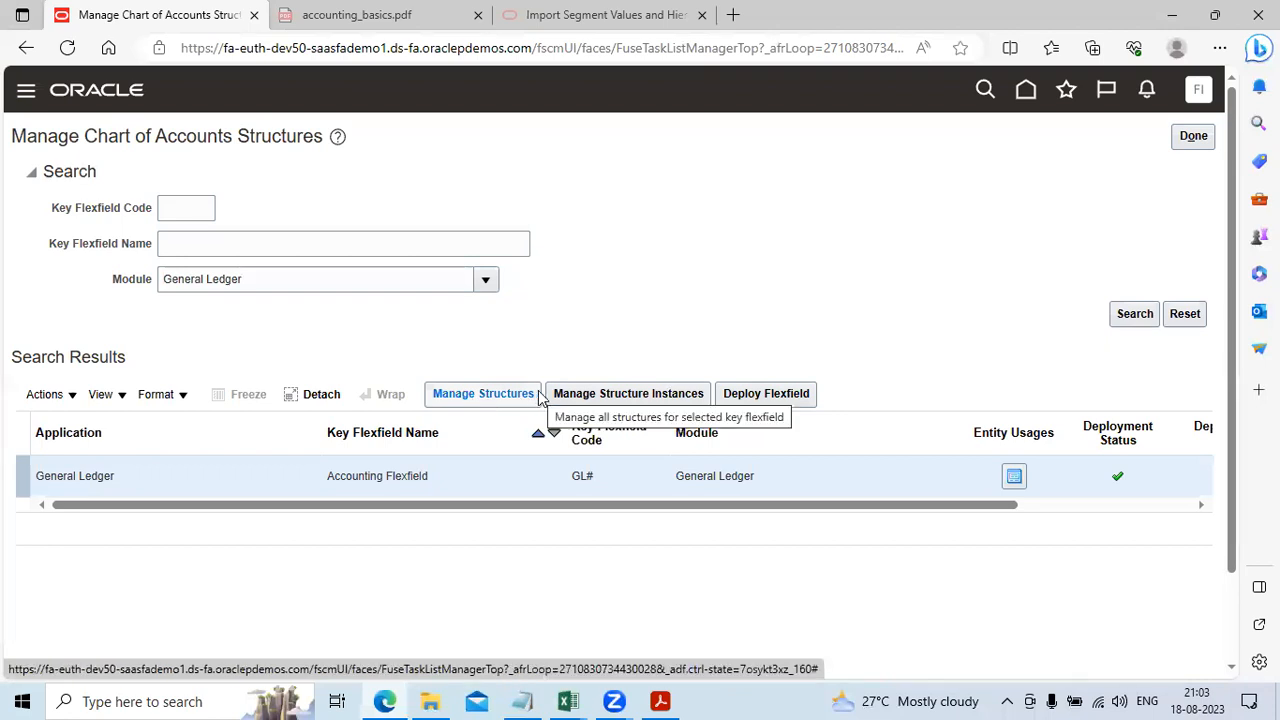
key("alt+Tab")
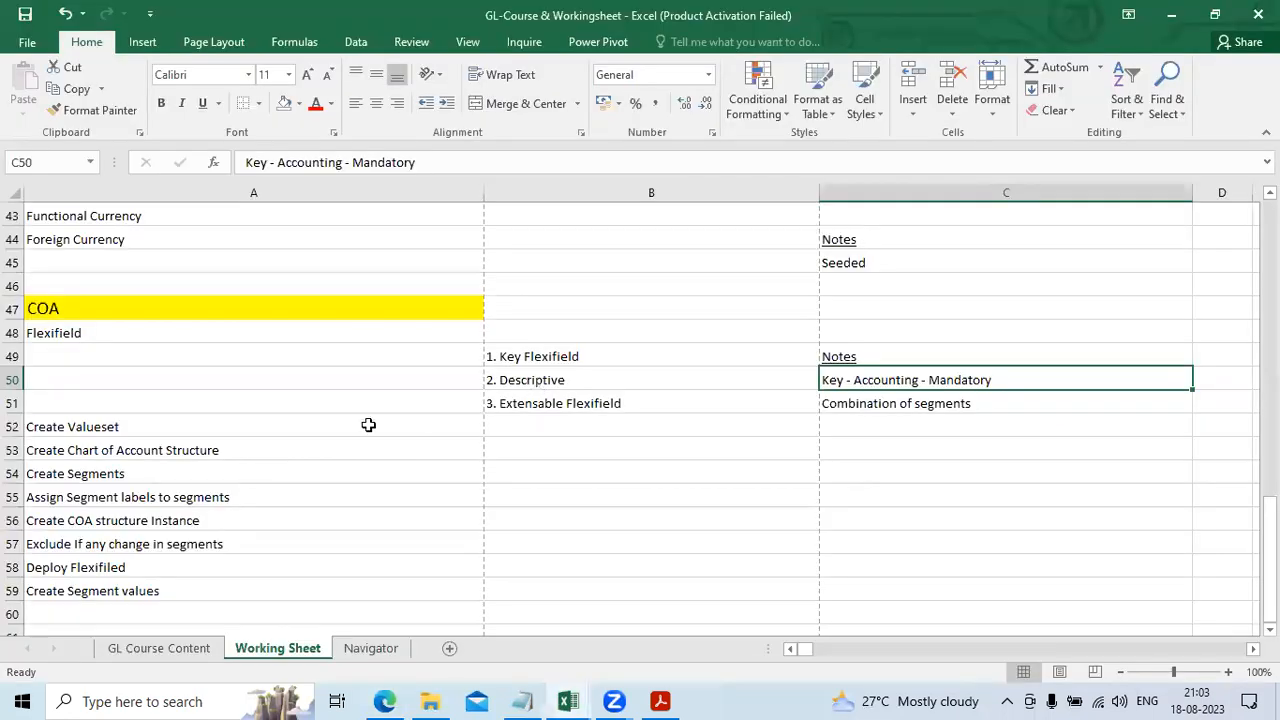
left_click(216, 428)
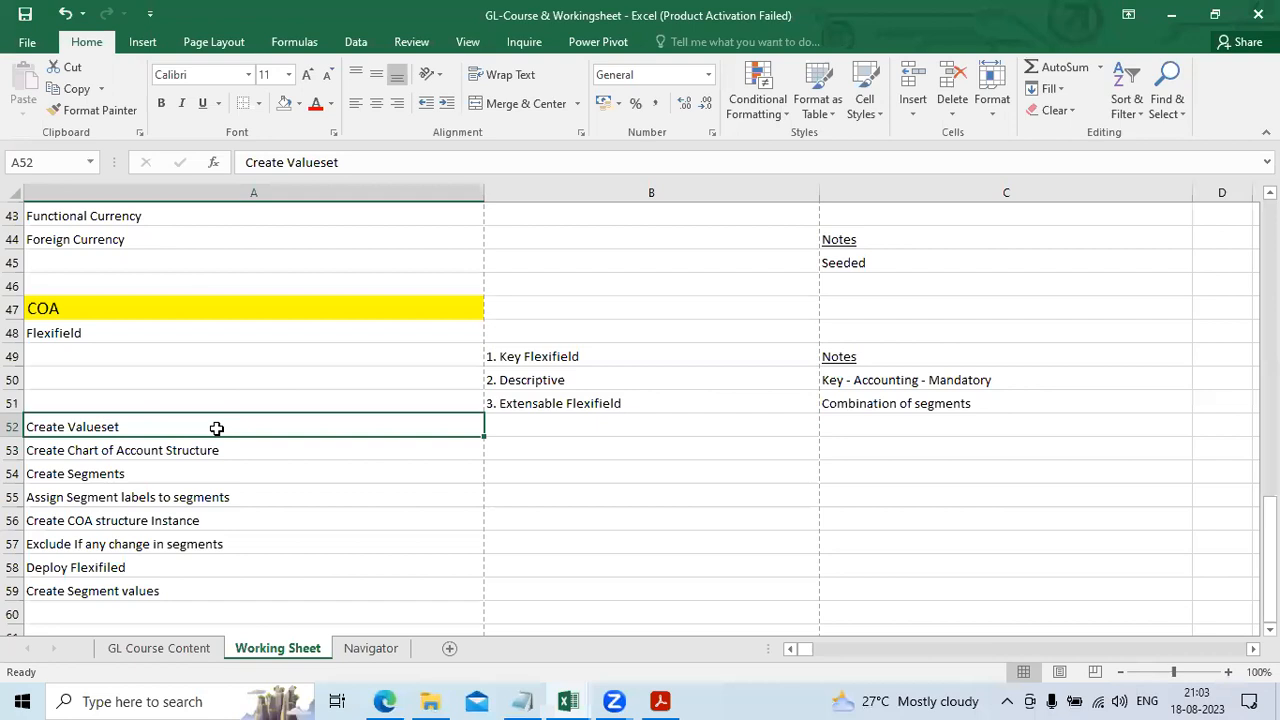
Step: Leave the chart of accounts structures page in Oracle, open Manage Chart of Accounts Value Sets, and start a new value set
key("alt+Tab")
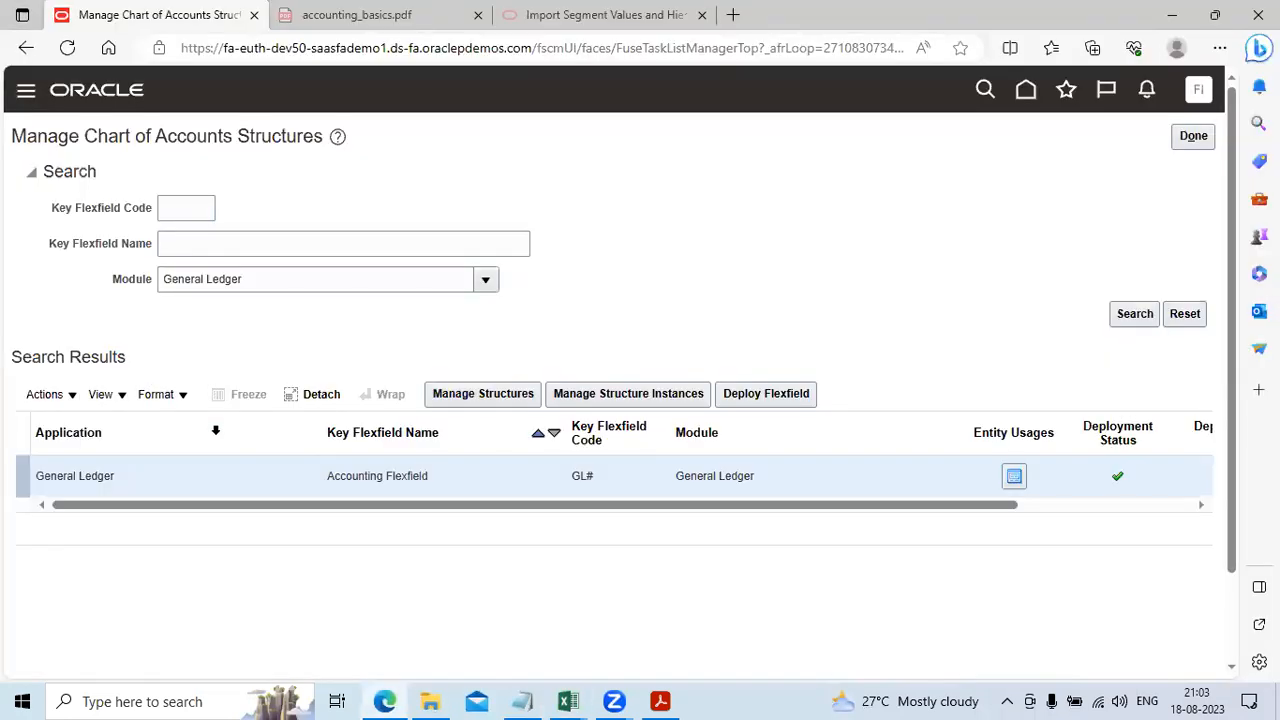
key("alt+Tab")
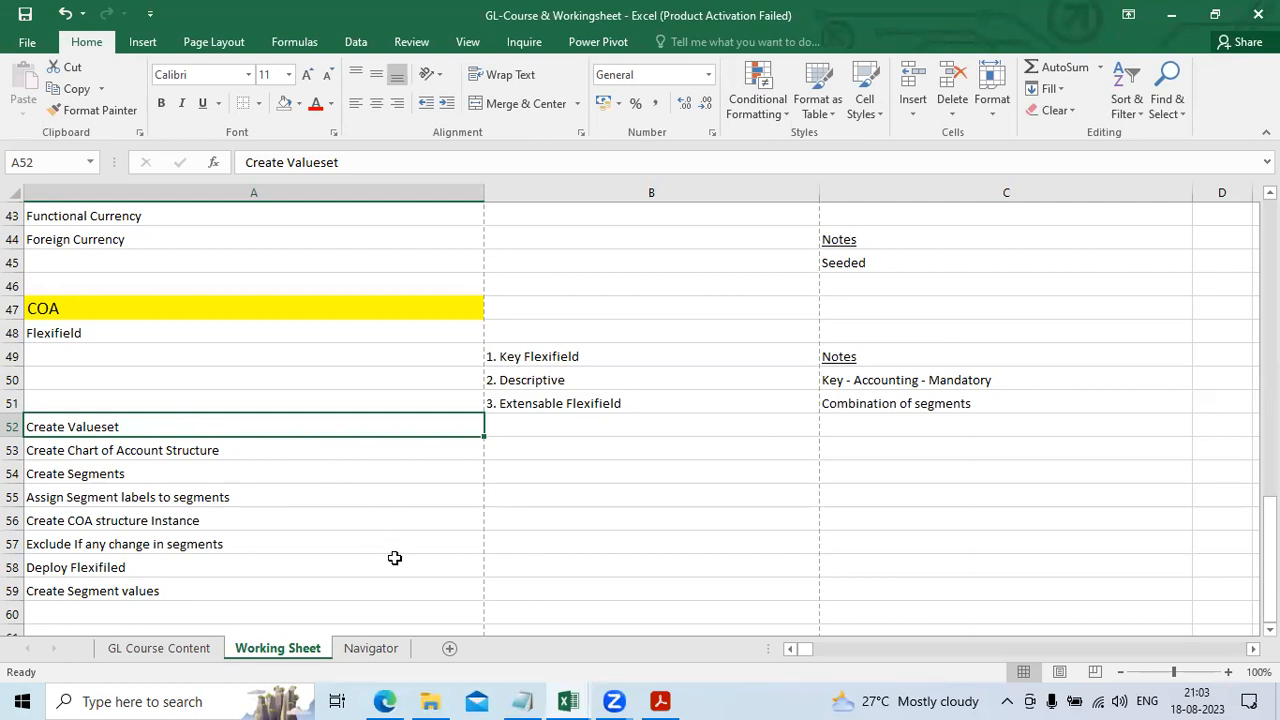
key("alt+Tab")
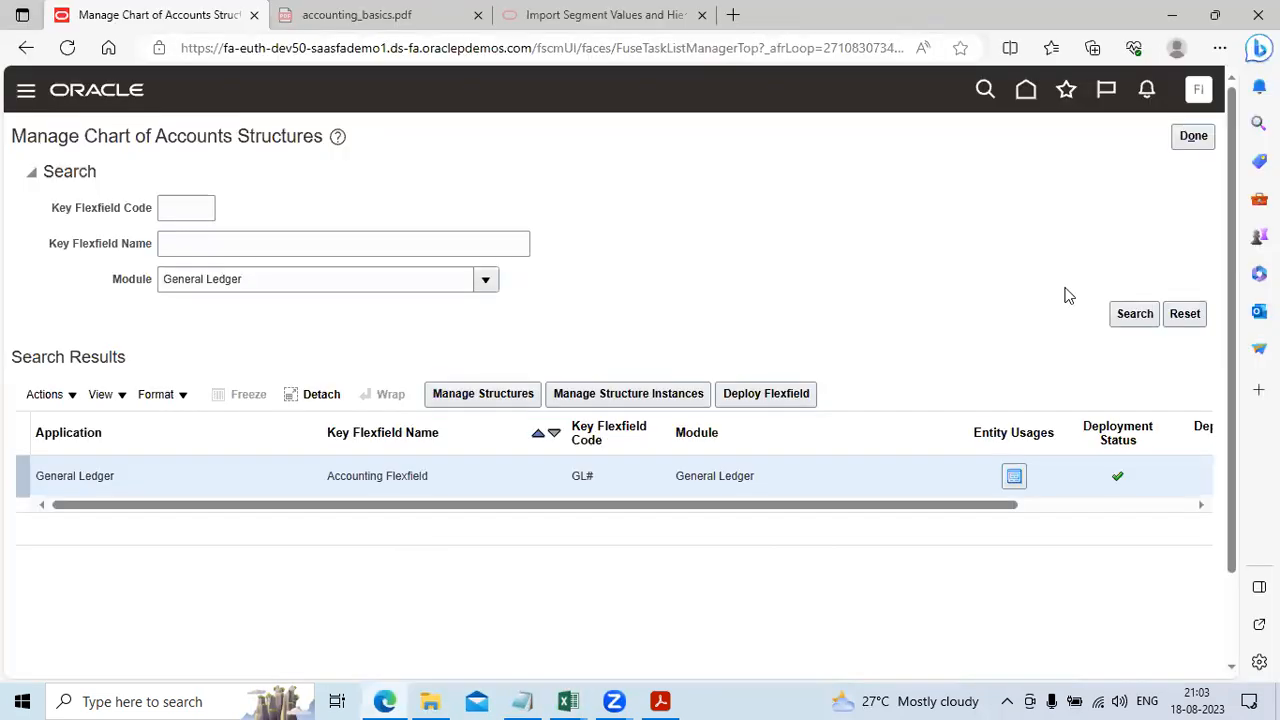
left_click(1190, 141)
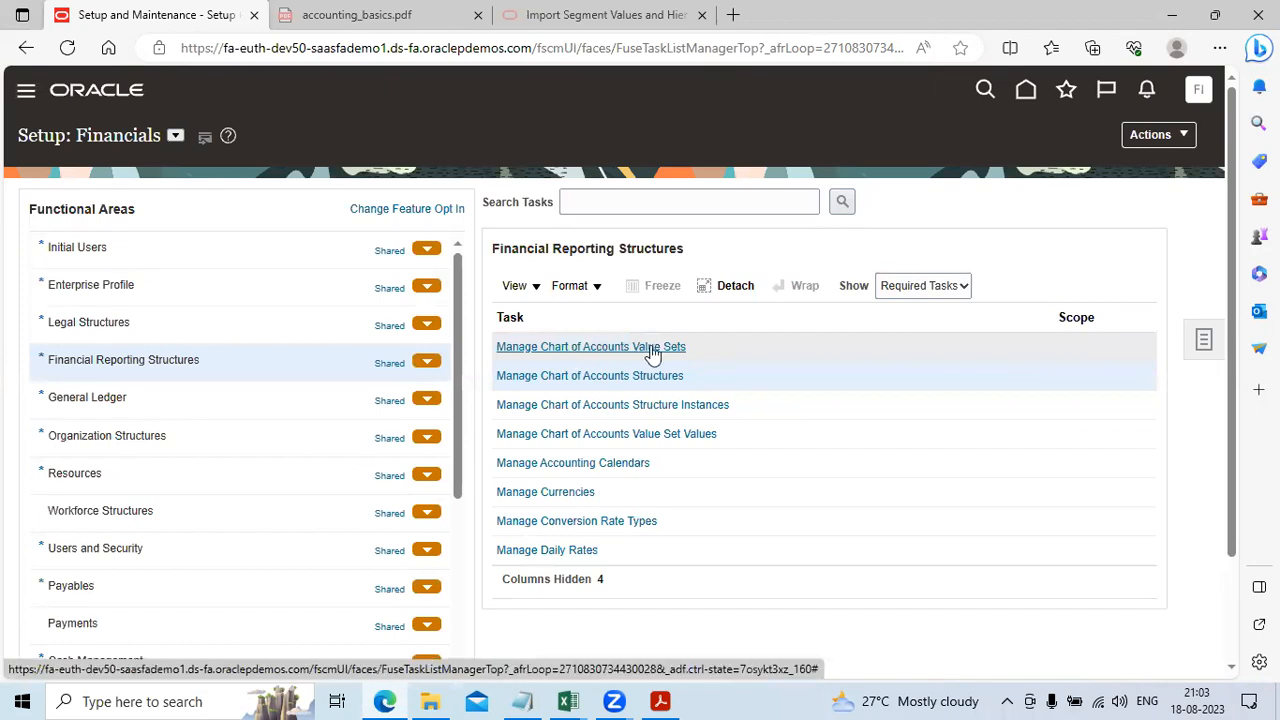
left_click(666, 348)
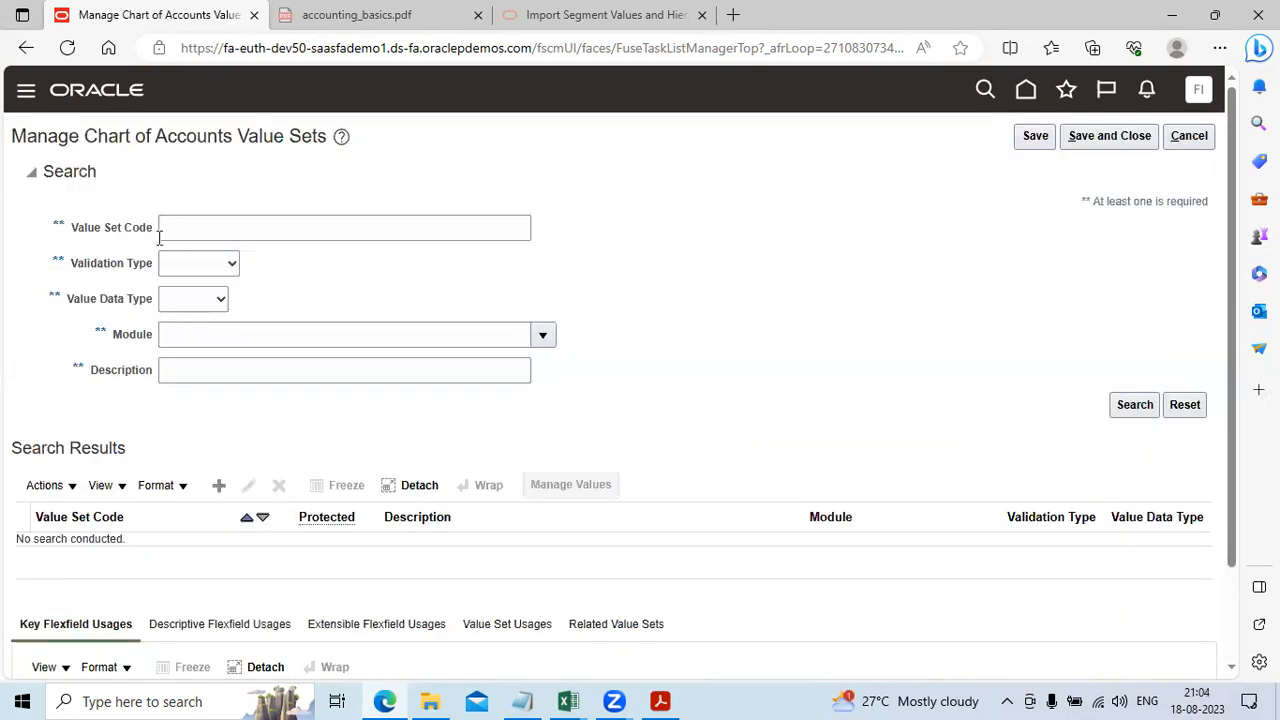
left_click(220, 487)
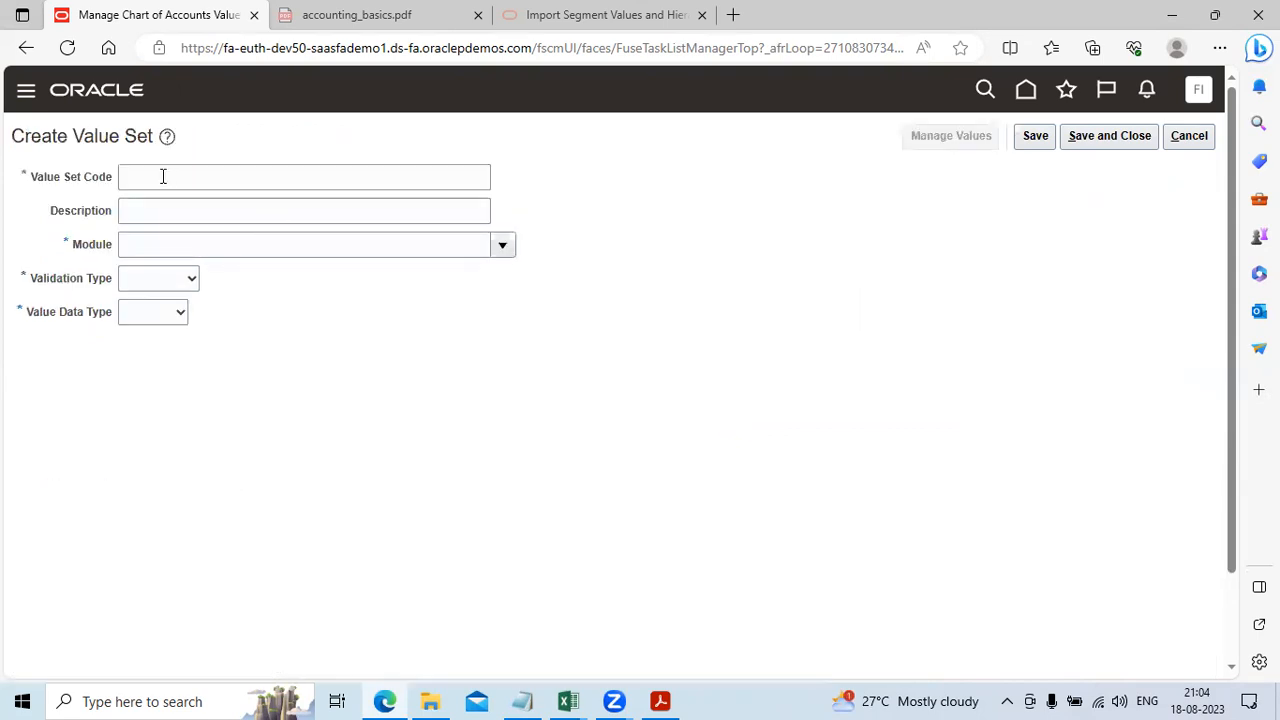
Step: Enter Fin.Cloud_Company as both the code and the description of the new value set
left_click(163, 176)
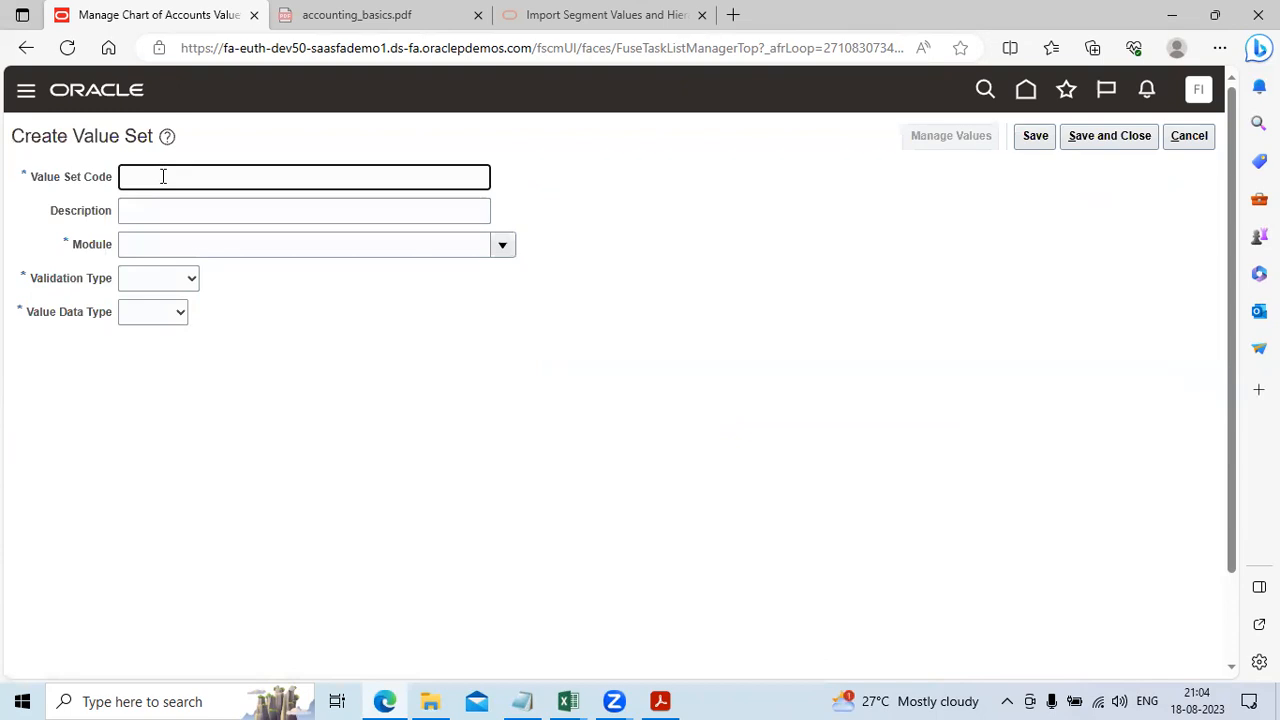
type("Fin.Cloud_Compa")
double_click(189, 185)
key("Right")
key("shift+Left")
key("shift+Left")
key("shift+Left")
key("shift+Left")
key("shift+Left")
key("shift+Left")
key("shift+Left")
key("shift+Left")
key("shift+Left")
key("shift+Left")
key("shift+Left")
key("shift+Left")
key("shift+Left")
key("shift+Left")
key("shift+Left")
key("shift+Left")
key("shift+Left")
key("ctrl+c")
key("Tab")
key("ctrl+v")
key("Tab")
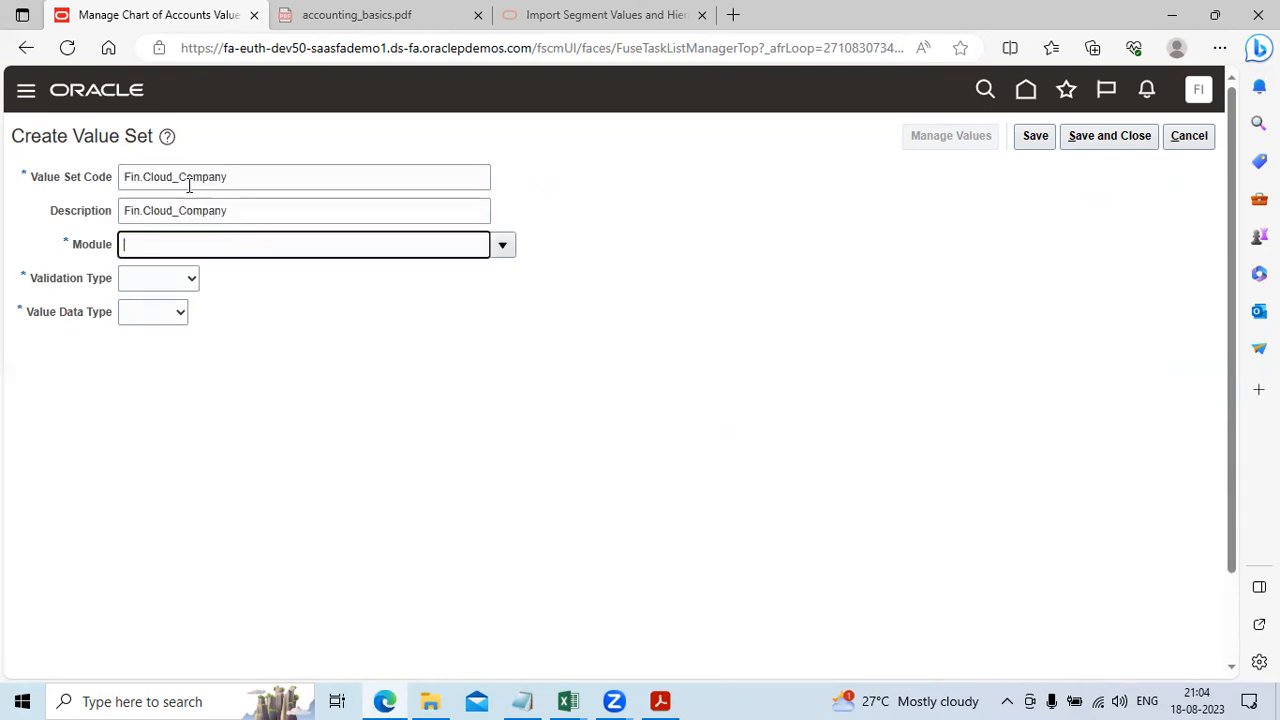
Step: Assign the value set to the General Ledger module and open the Validation Type choices
left_click(509, 245)
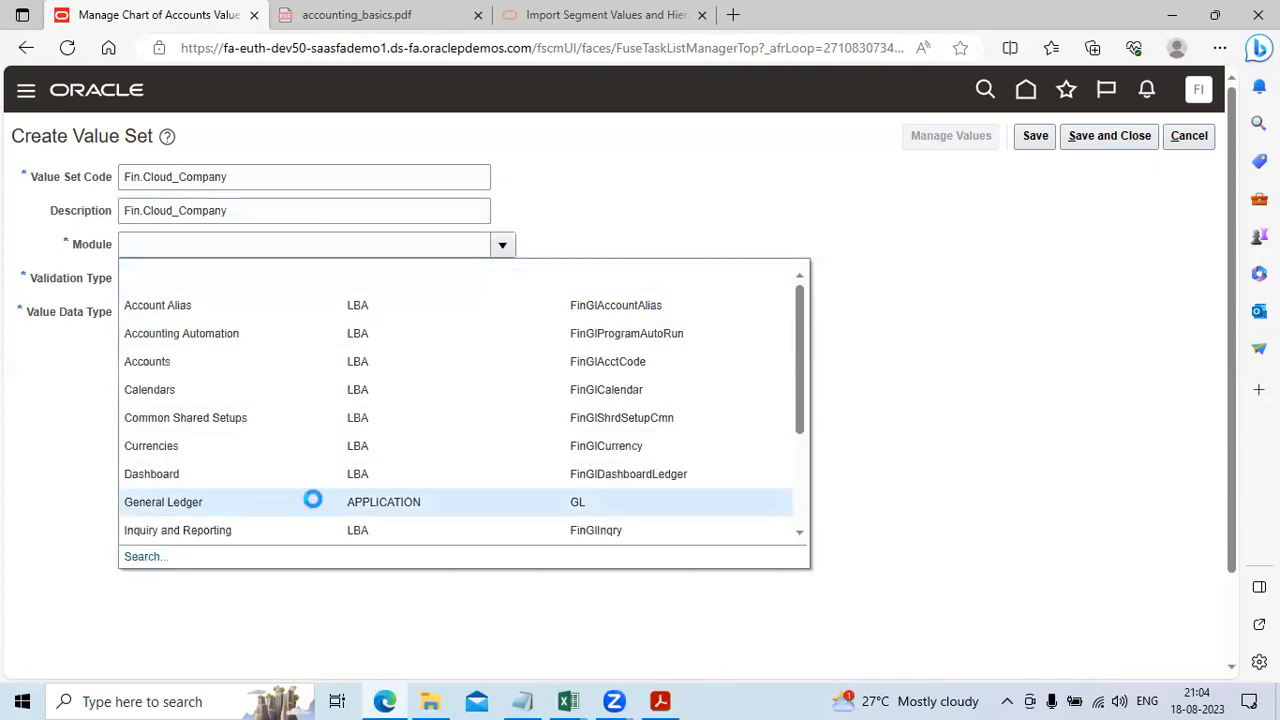
left_click(313, 499)
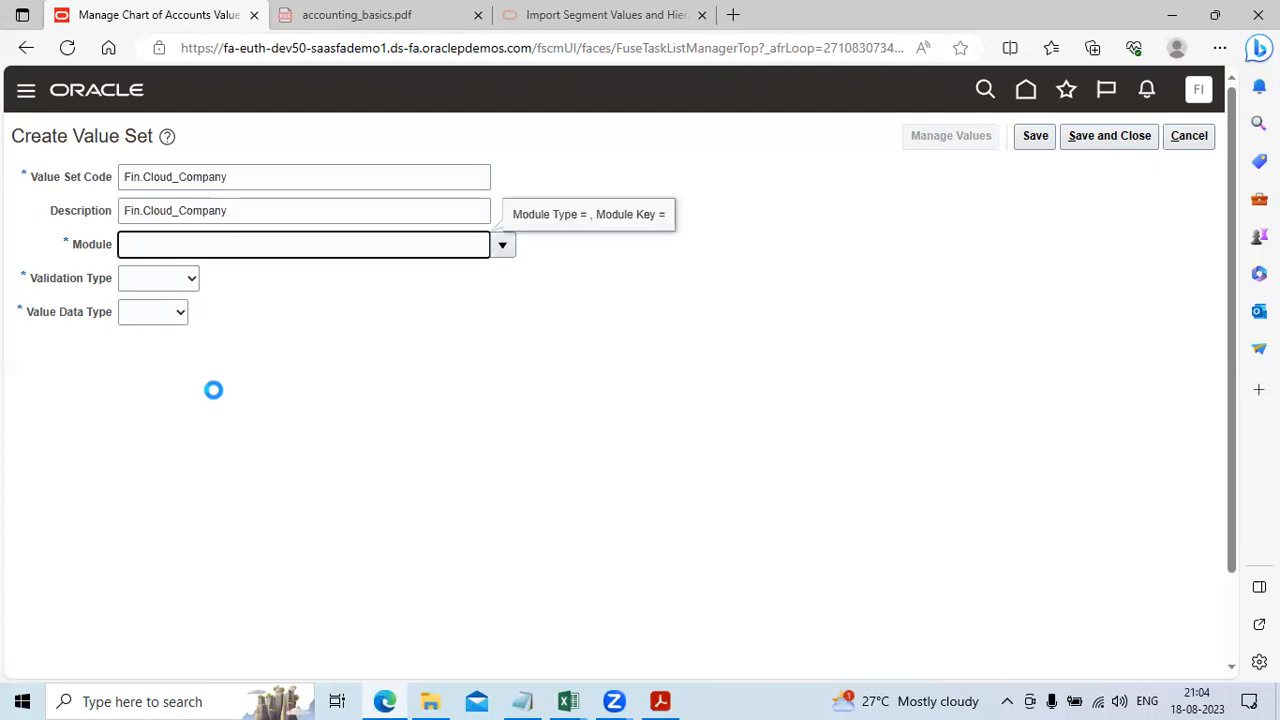
left_click(192, 281)
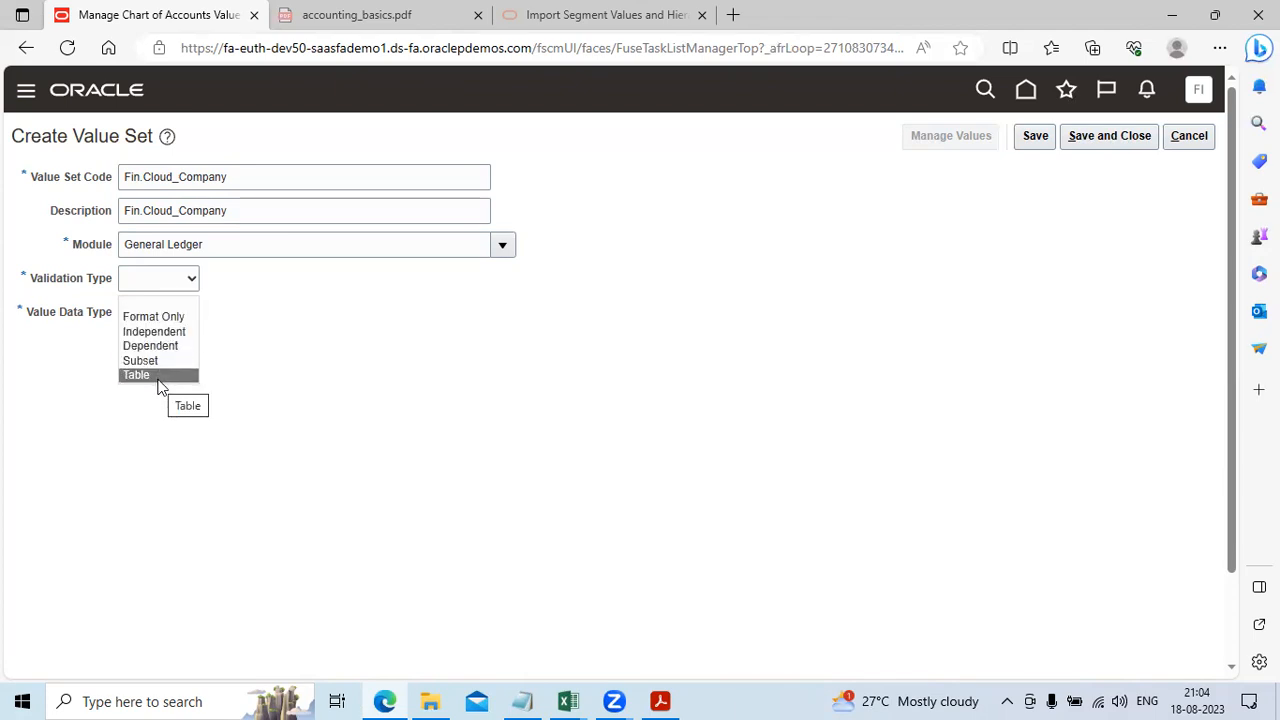
Step: Switch to the GLPPT workbook in Excel and replace the Intercompany segment in cell B23 with SubProduct
left_click(567, 701)
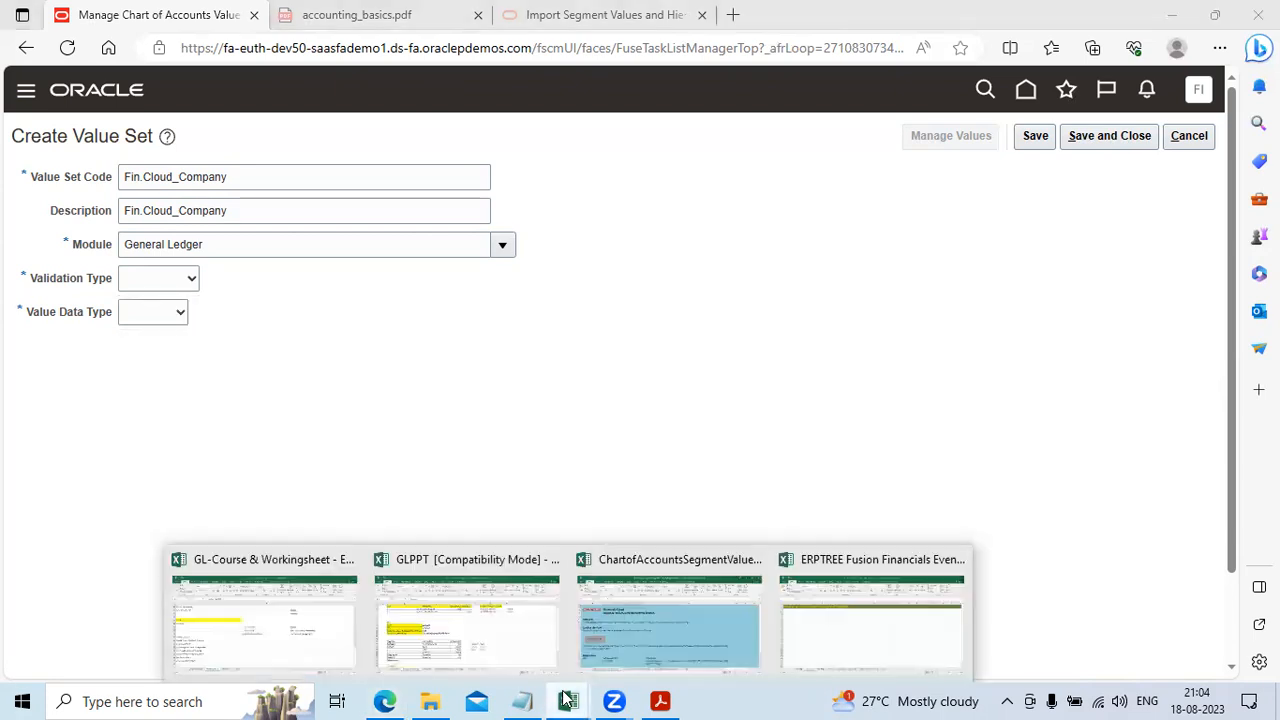
left_click(472, 648)
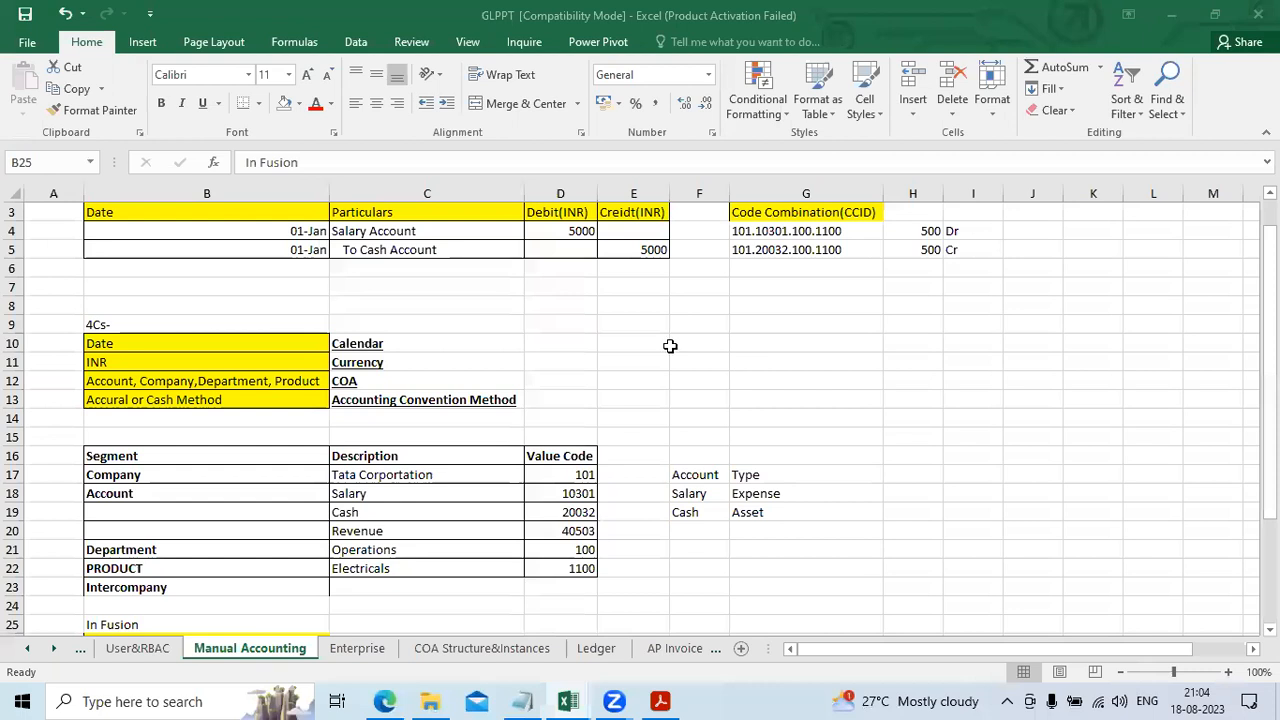
left_click(186, 572)
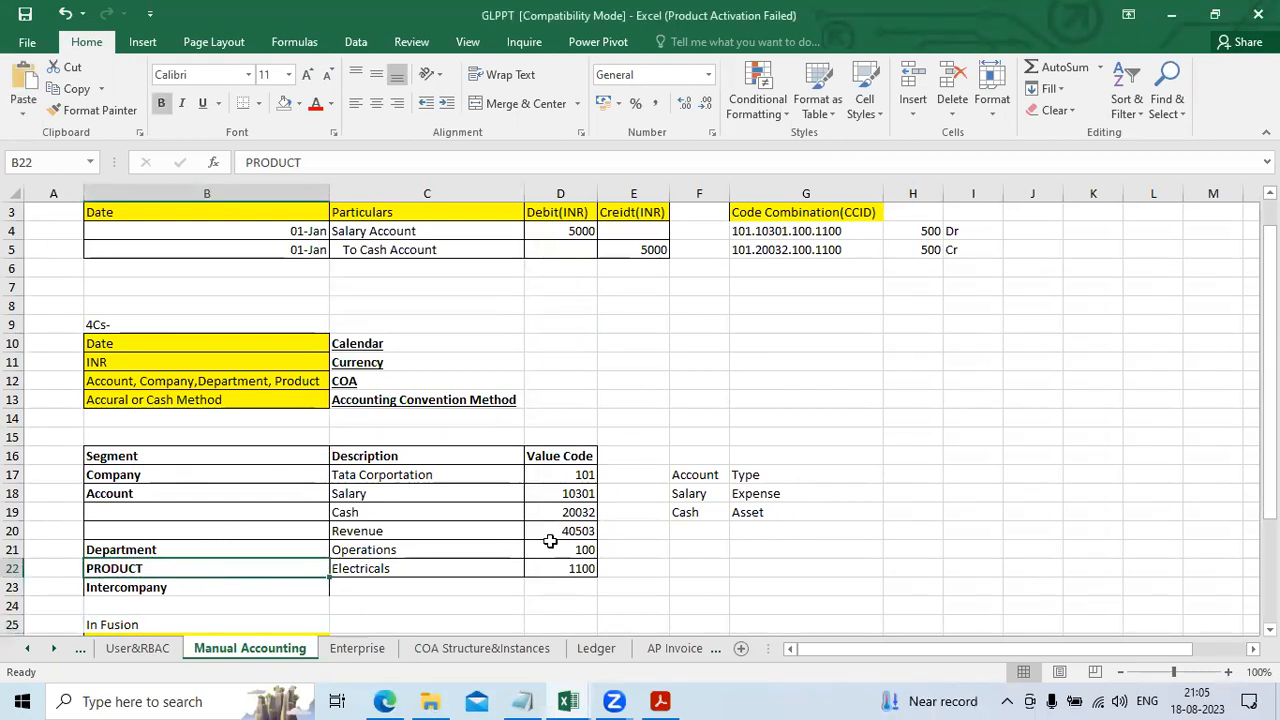
key("Down")
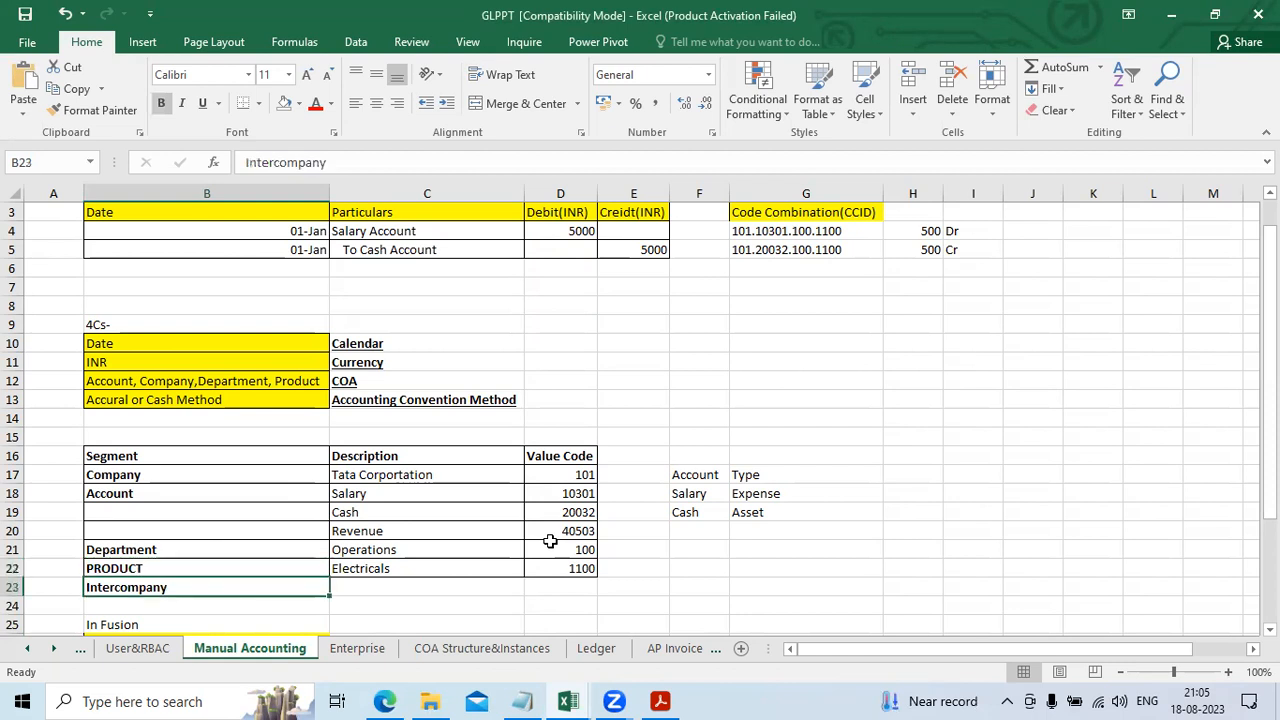
type("SubProduct")
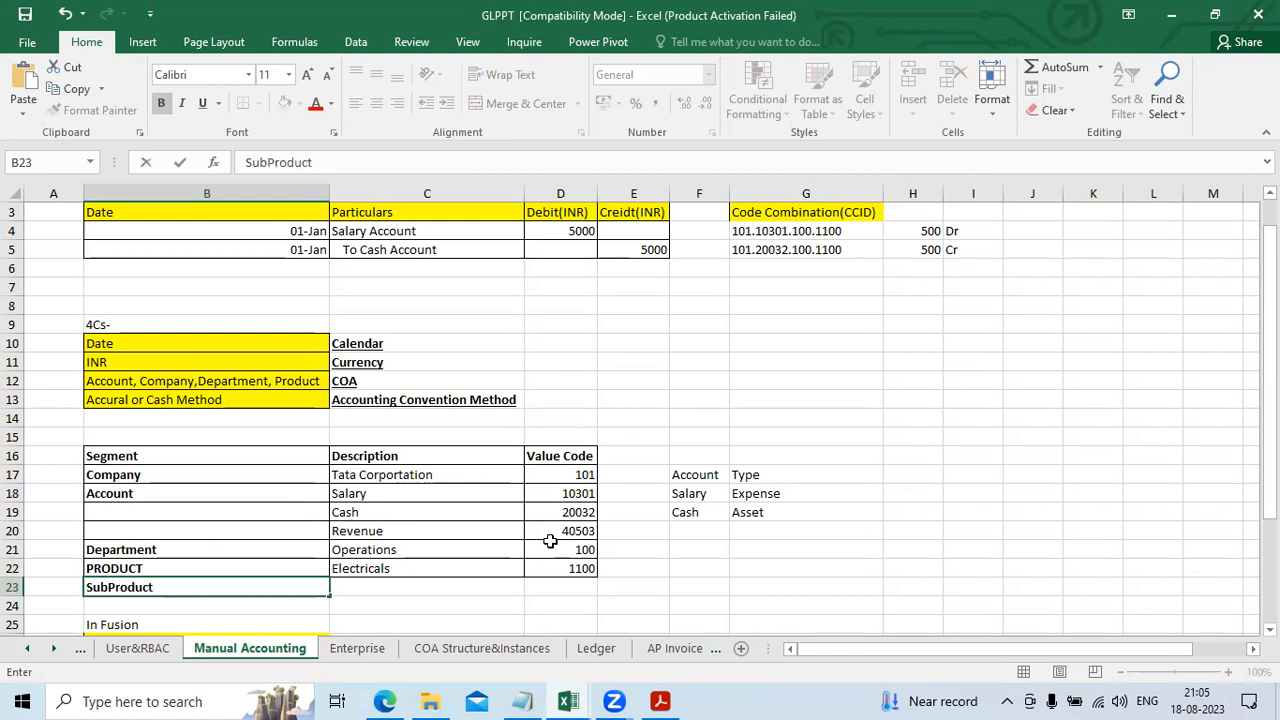
Step: Copy the PRODUCT and SubProduct segment cells to H22:H23 on the Manual Accounting sheet
left_click(289, 572)
key("shift+Down")
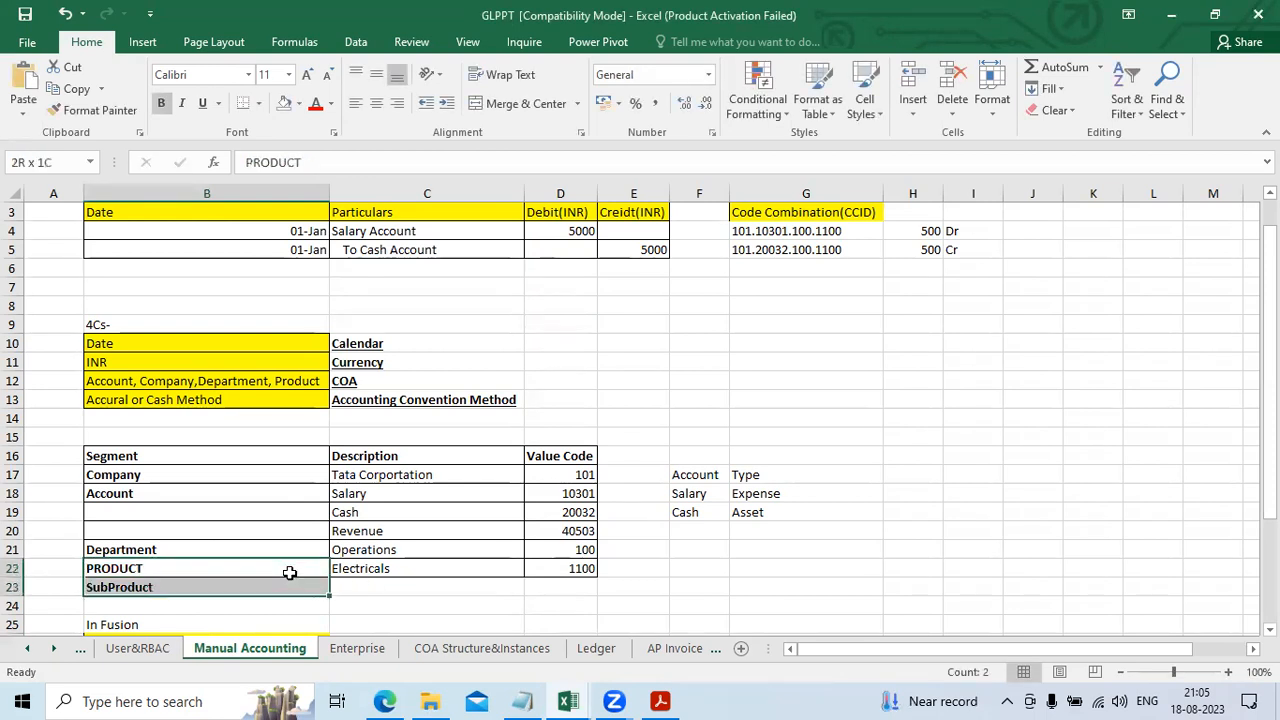
key("ctrl+c")
key("Right")
key("Right")
key("Right")
key("Right")
key("Right")
key("Right")
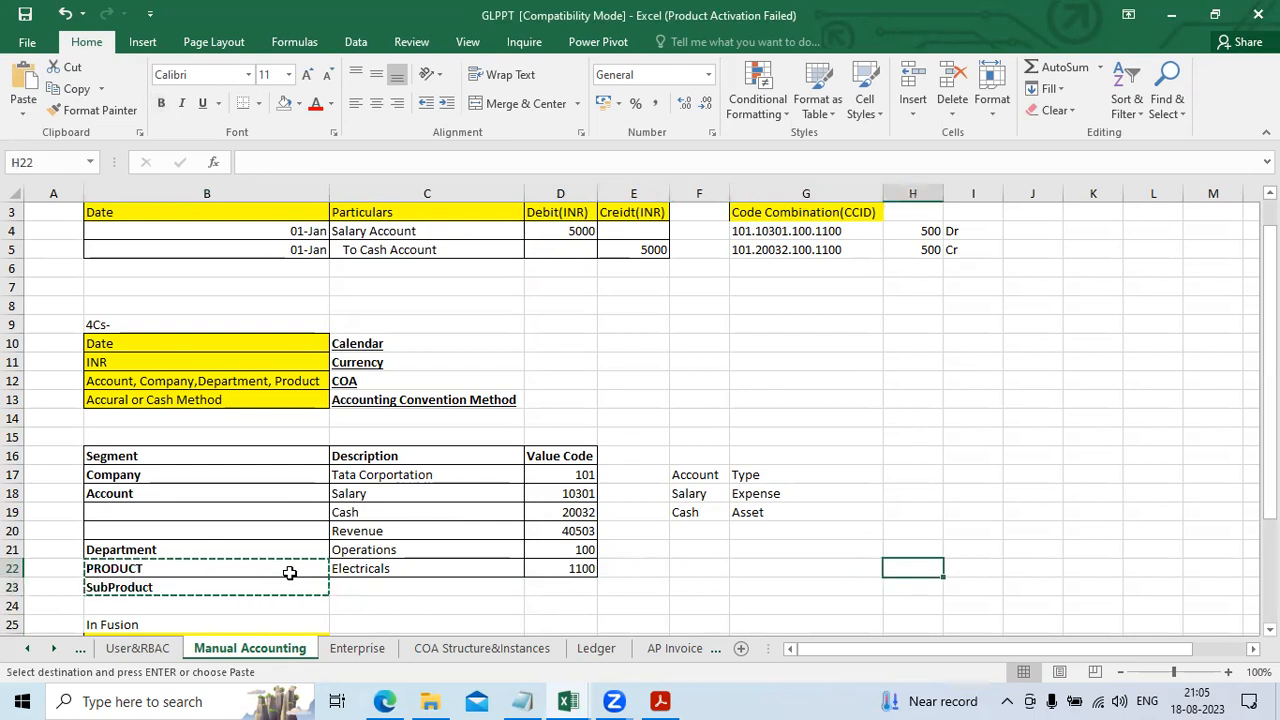
key("ctrl+v")
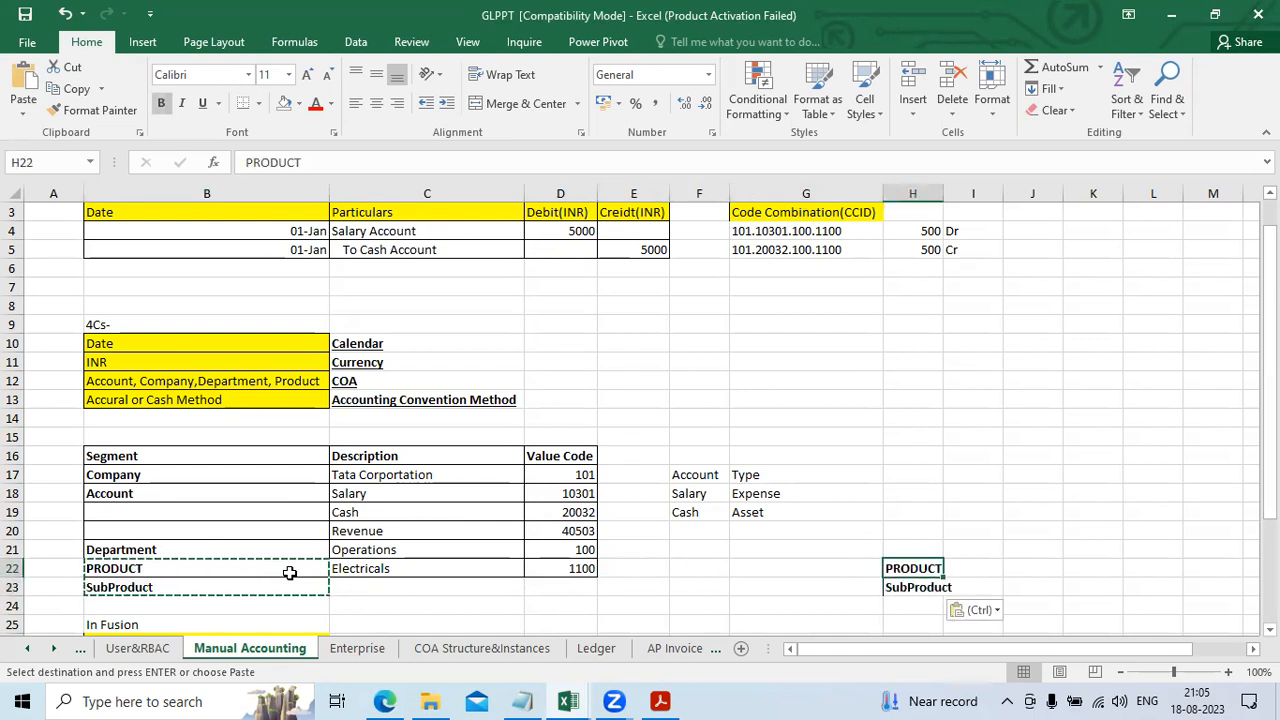
key("Down")
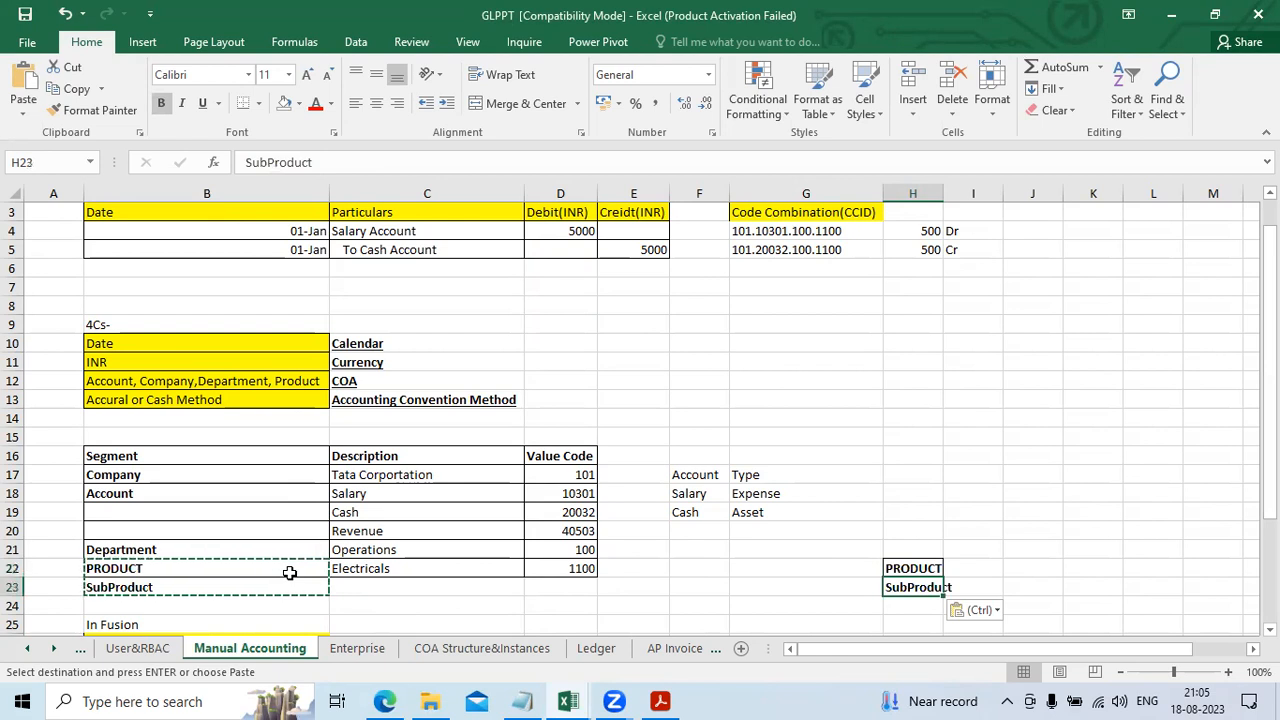
key("Up")
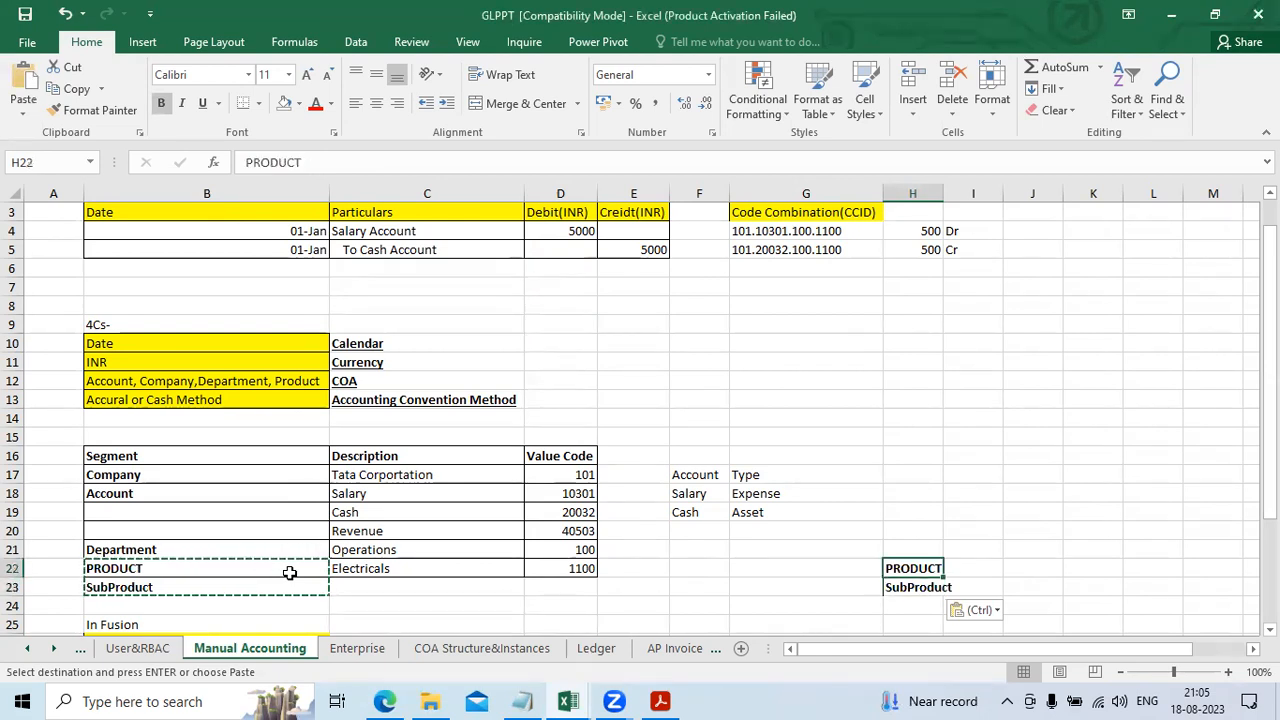
Step: Enter Electricals in cell I22 beside the copied PRODUCT label
key("Right")
type("El")
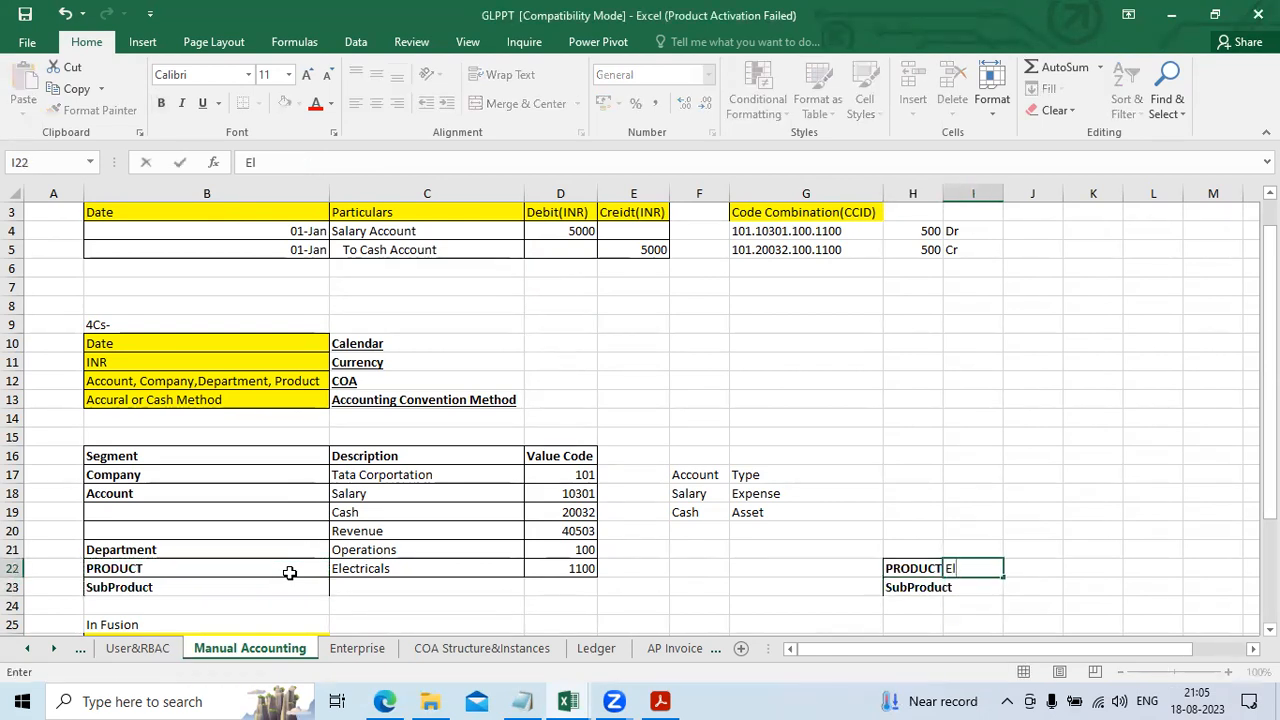
type("ectricals")
key("Return")
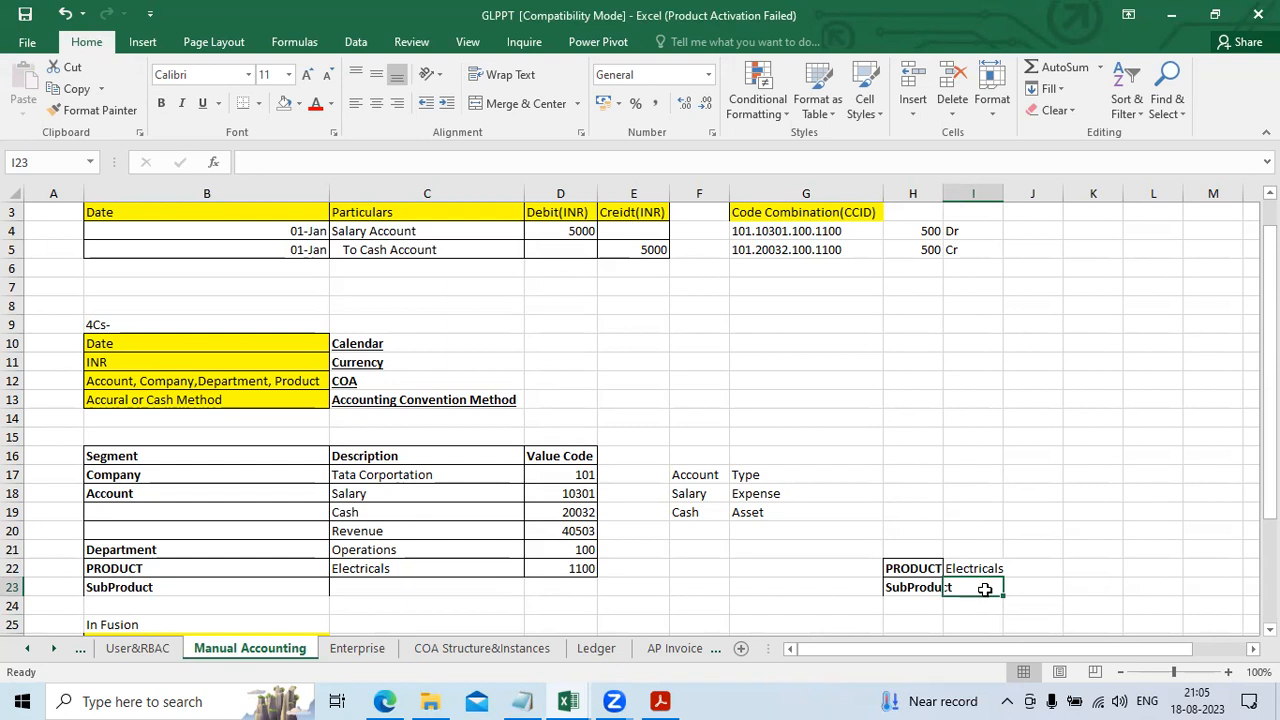
Step: Switch between Oracle and Excel to compare the Validation Type choices with the PRODUCT and SubProduct example
key("alt+Tab")
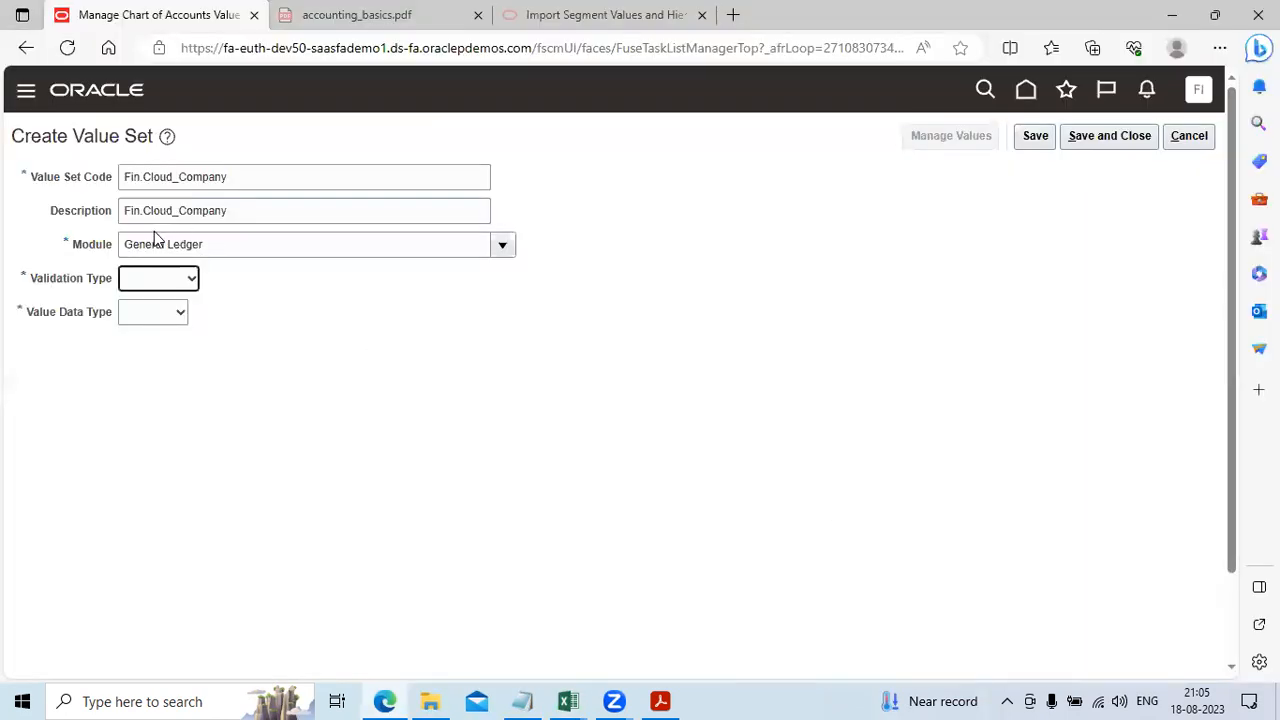
left_click(193, 280)
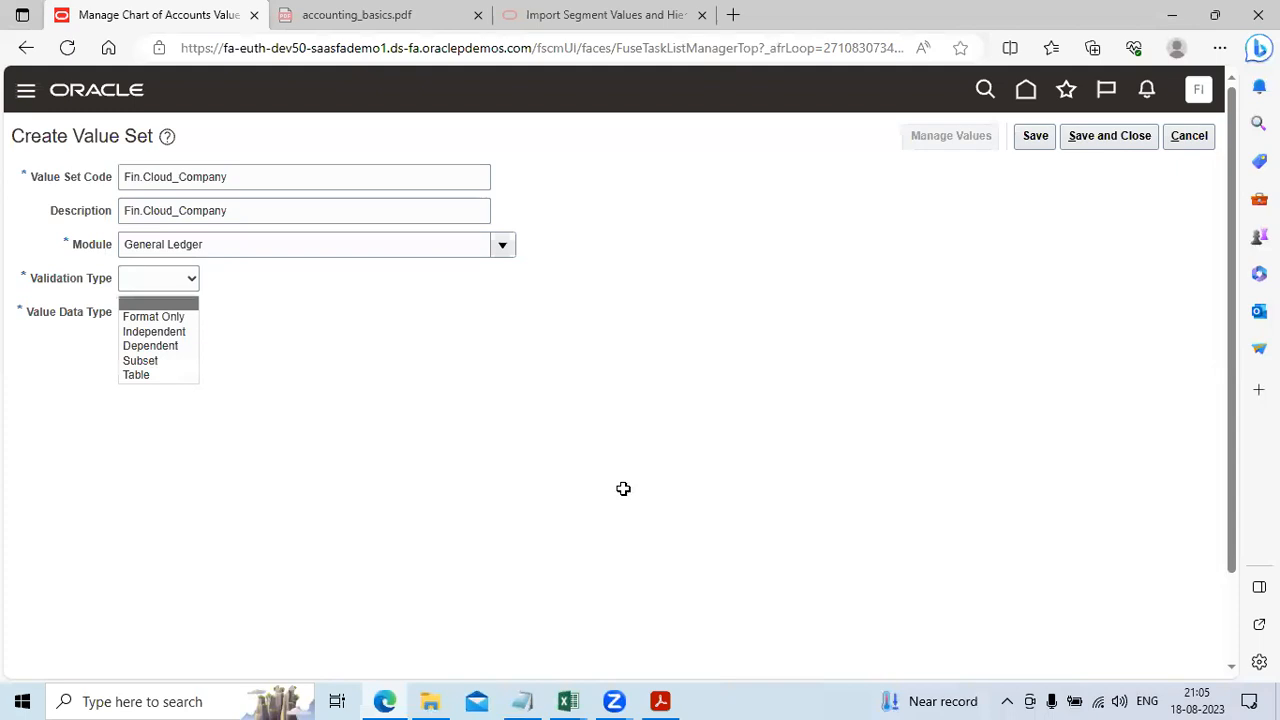
key("alt+Tab")
key("alt+Tab")
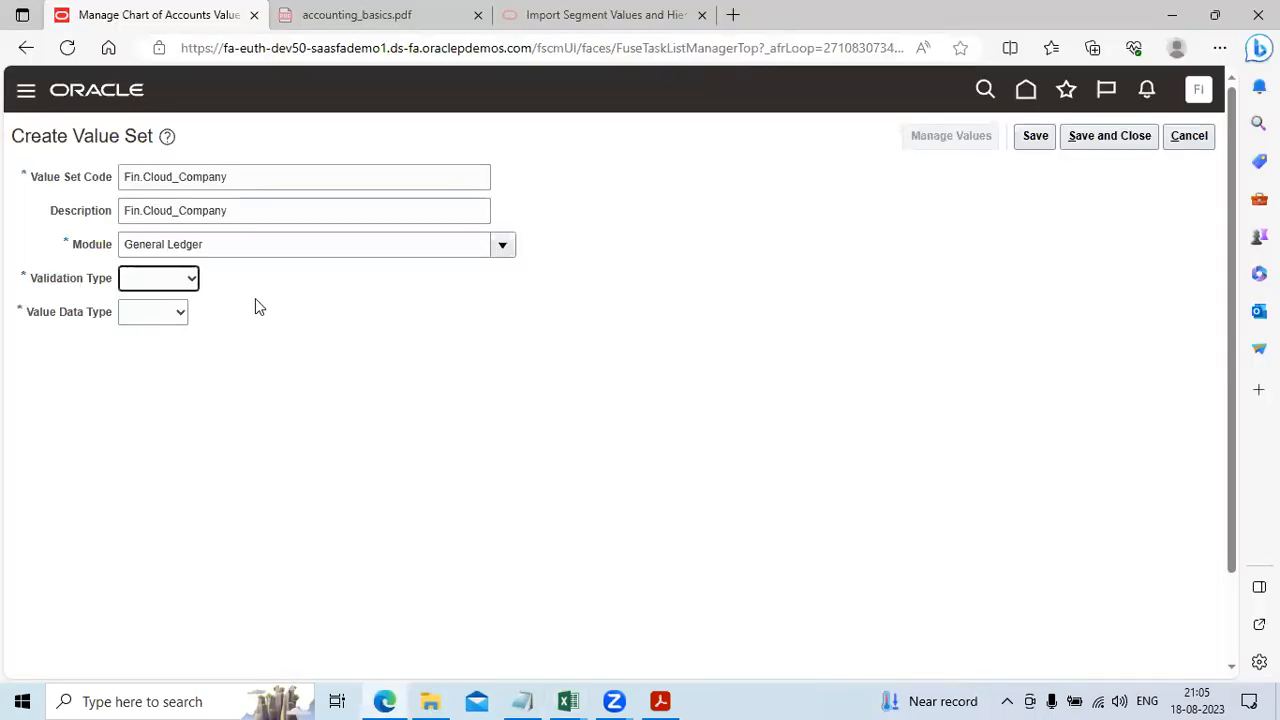
left_click(193, 280)
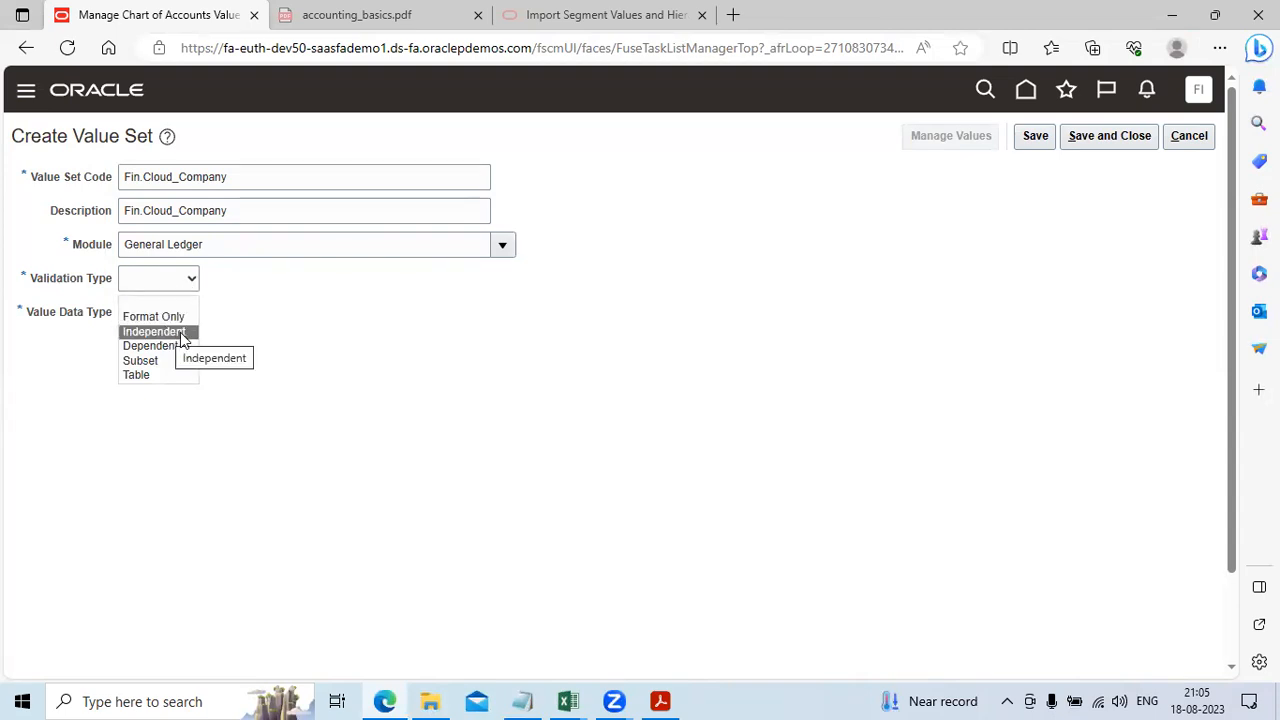
key("alt+Tab")
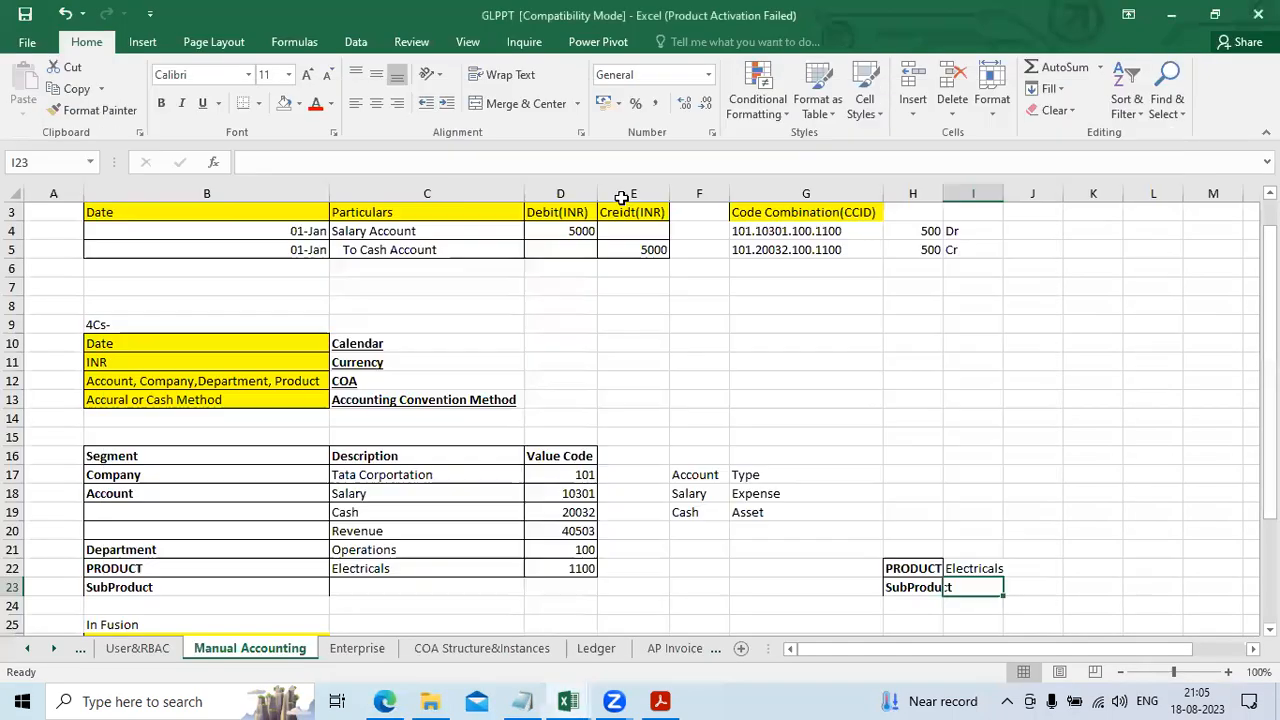
left_click(915, 588)
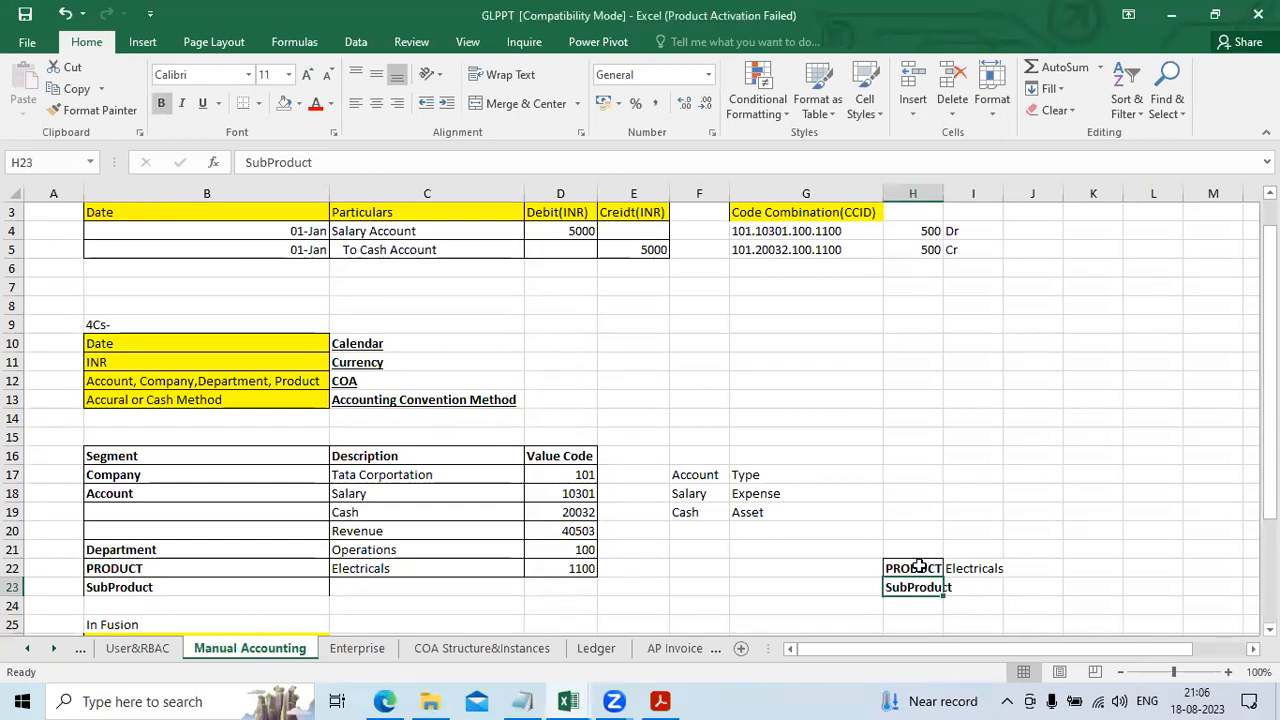
key("alt+Tab")
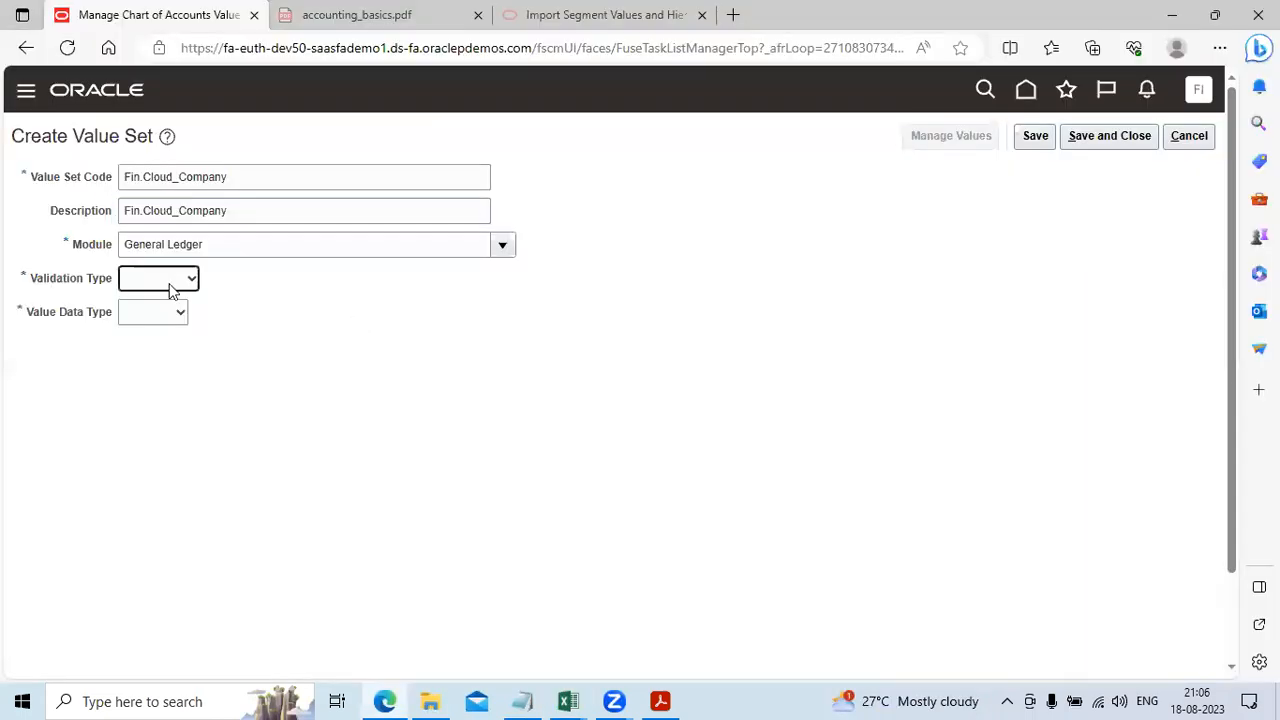
Step: Try the Table validation type for the value set to examine the definition fields it requires
left_click(191, 286)
left_click(191, 283)
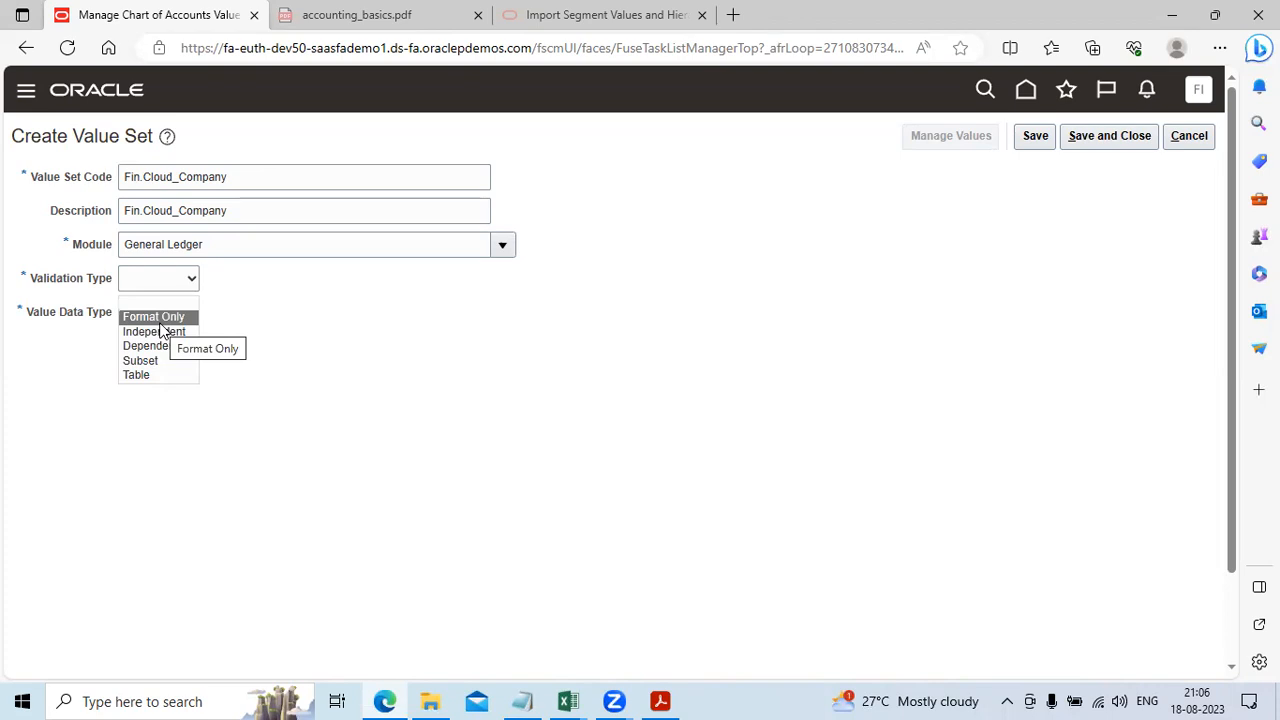
left_click(170, 376)
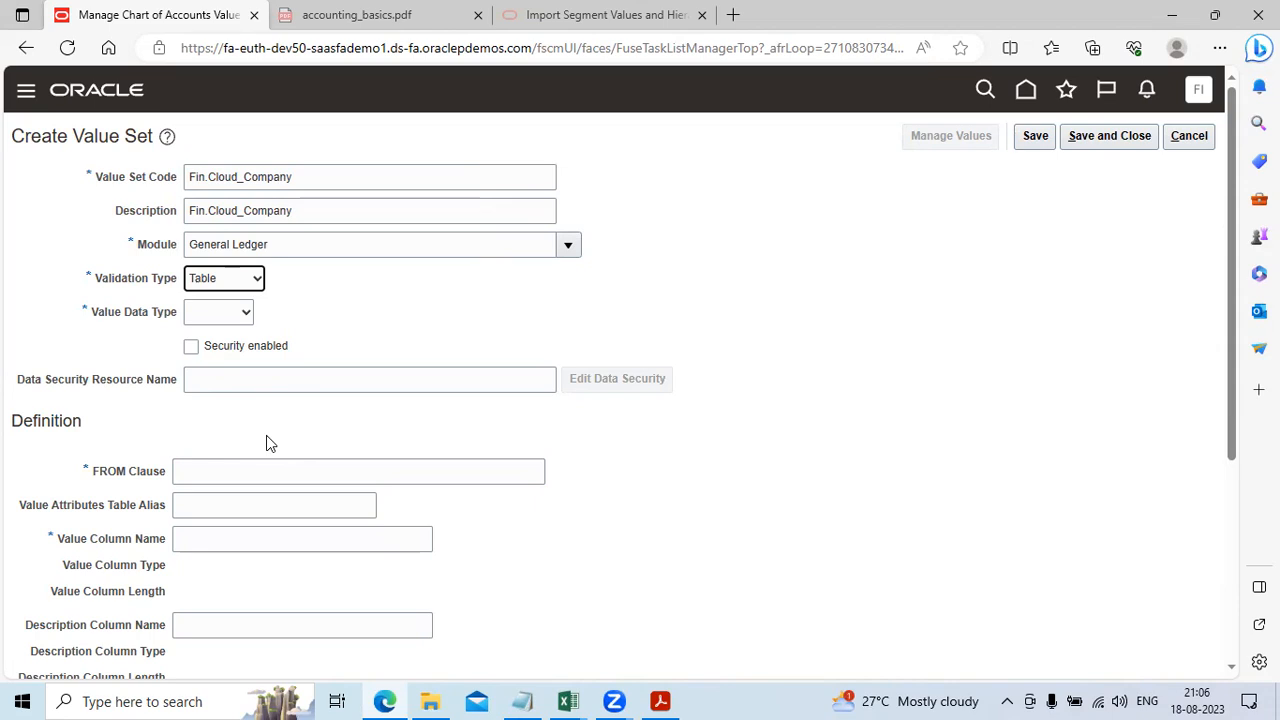
Step: Set the value set's validation type to Independent and its value data type to Character
left_click(257, 281)
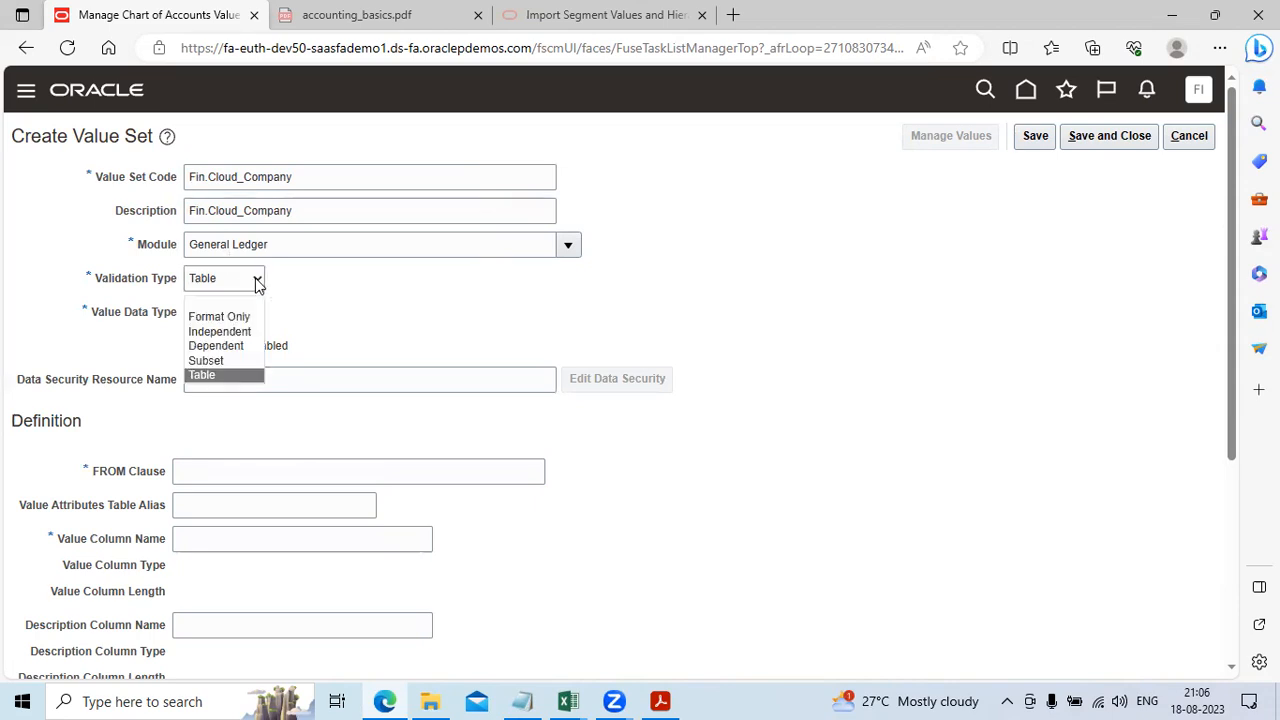
left_click(225, 332)
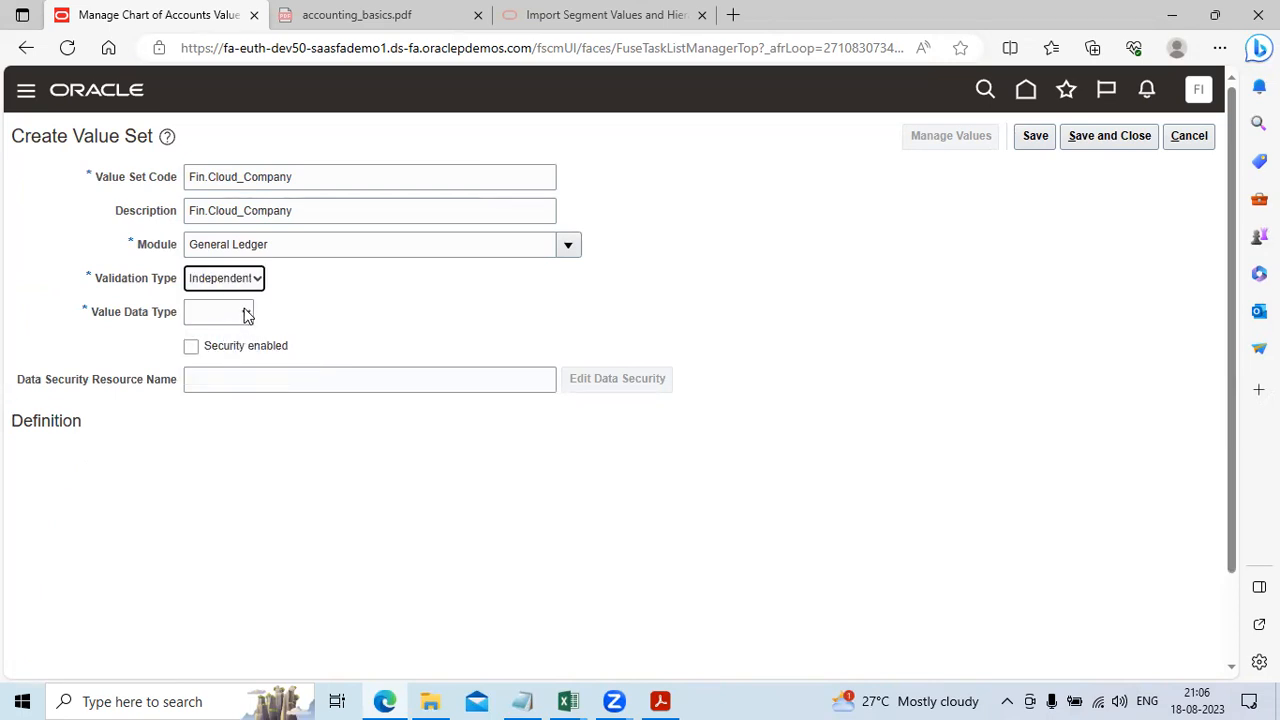
left_click(247, 313)
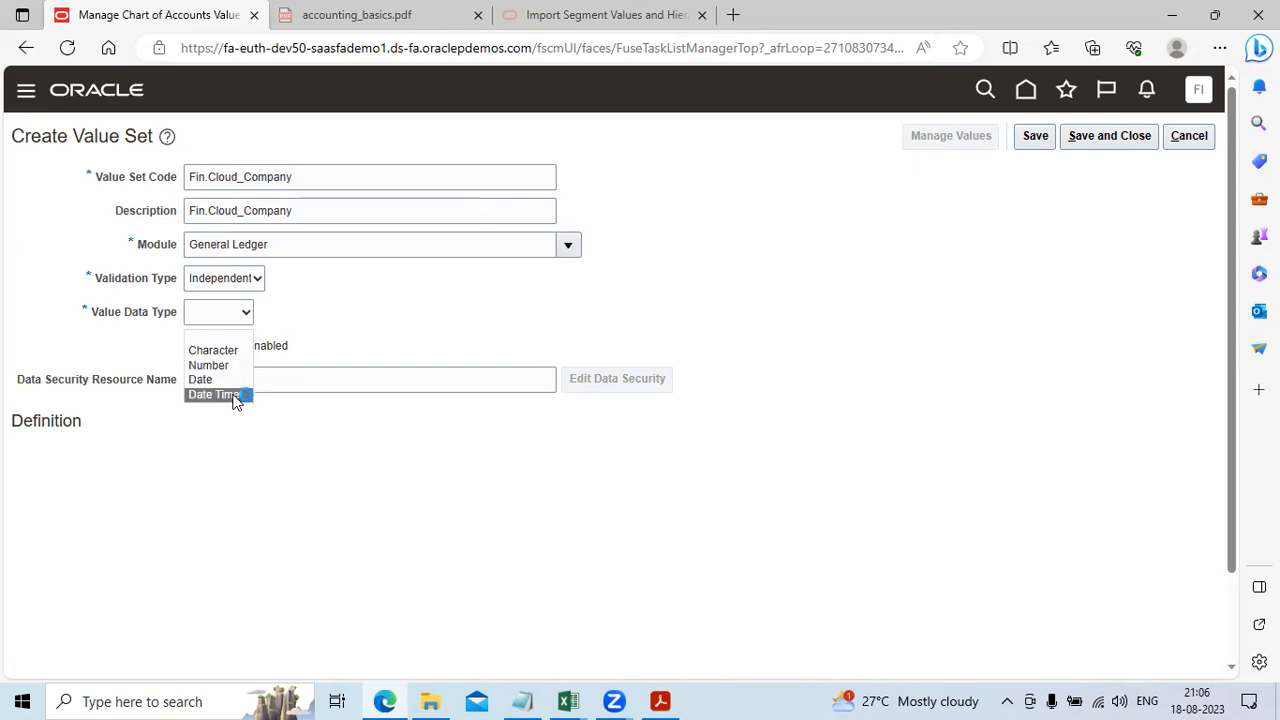
left_click(230, 352)
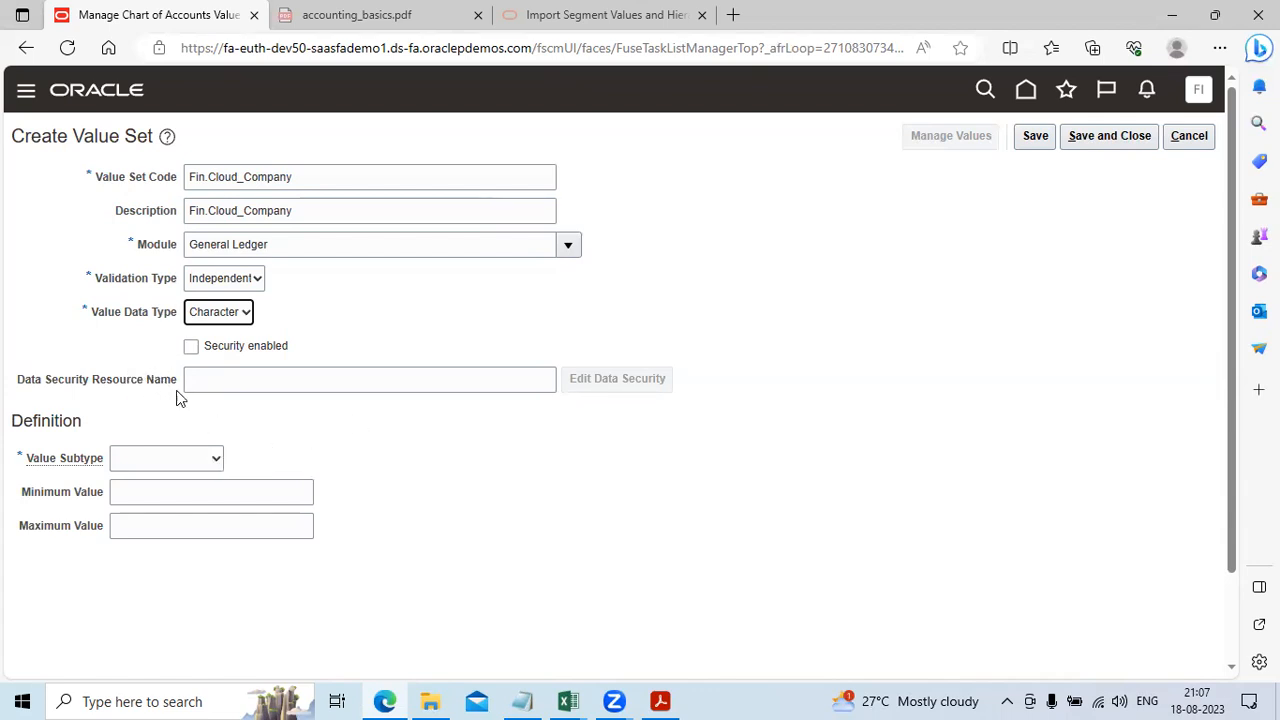
Step: Open the Value Subtype choices in the value set's definition
left_click(218, 460)
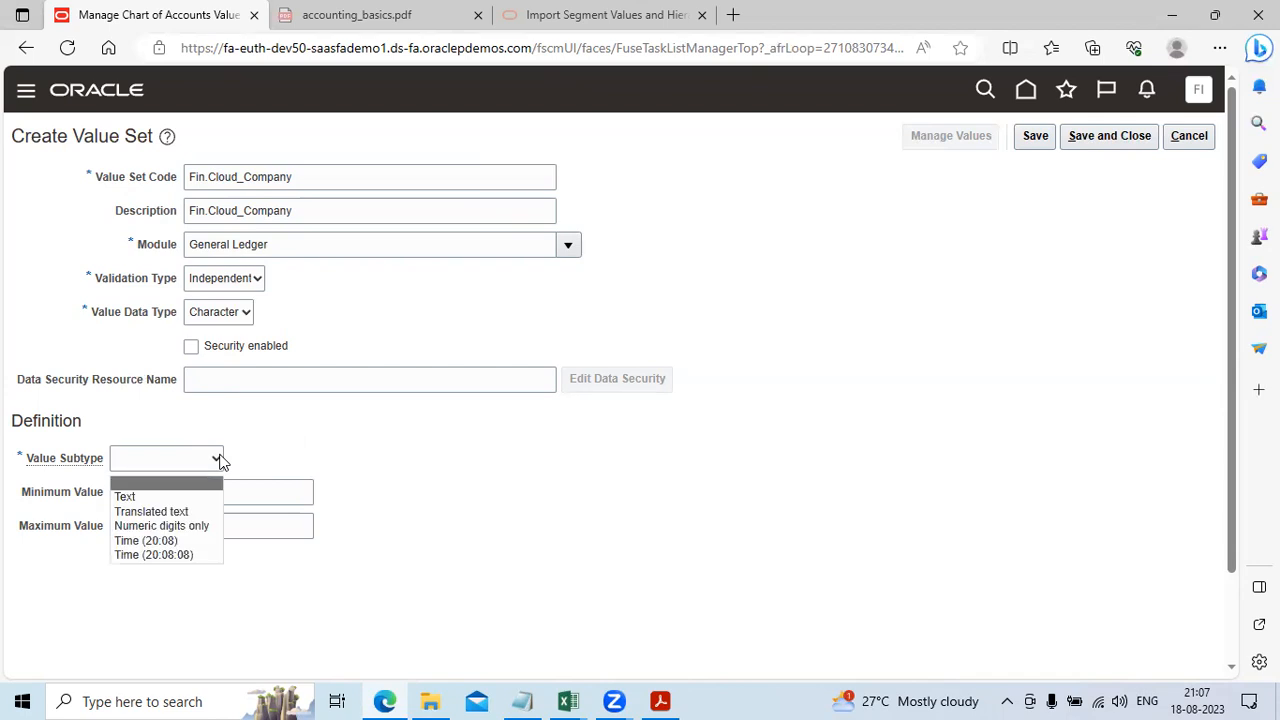
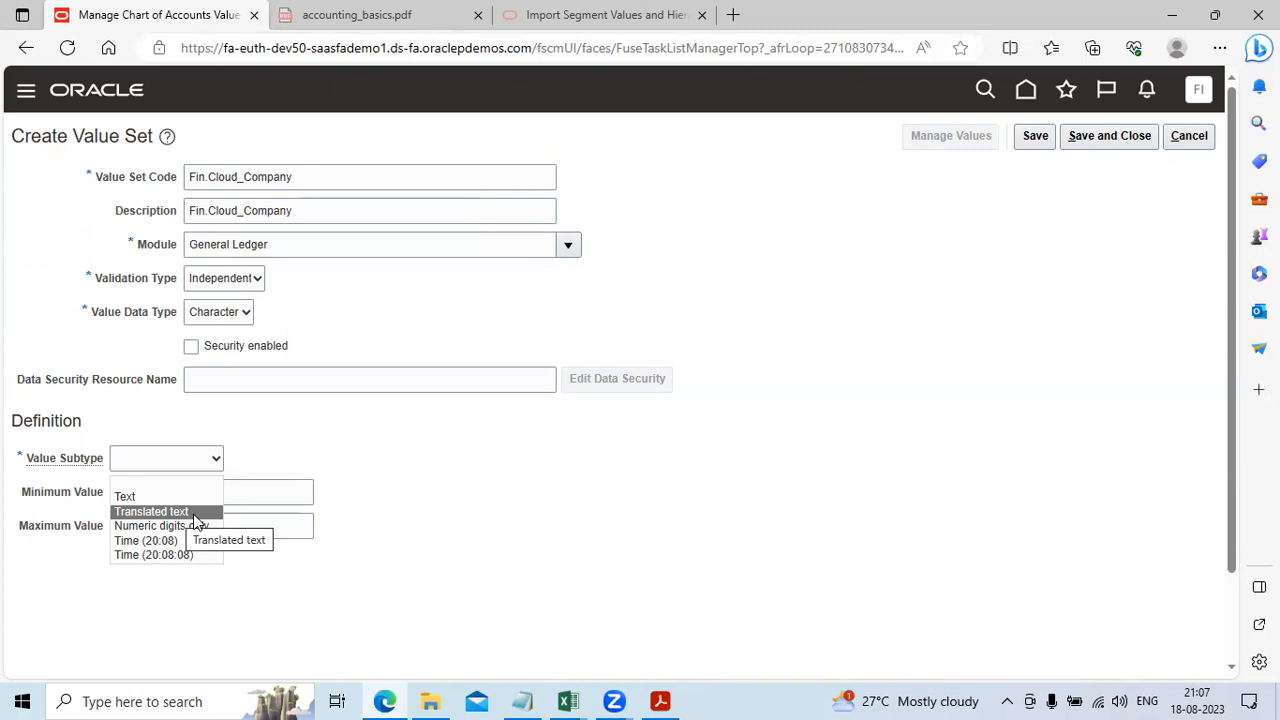
Step: Set the Value Subtype of the Fin.Cloud_Company value set to Text
key("Up")
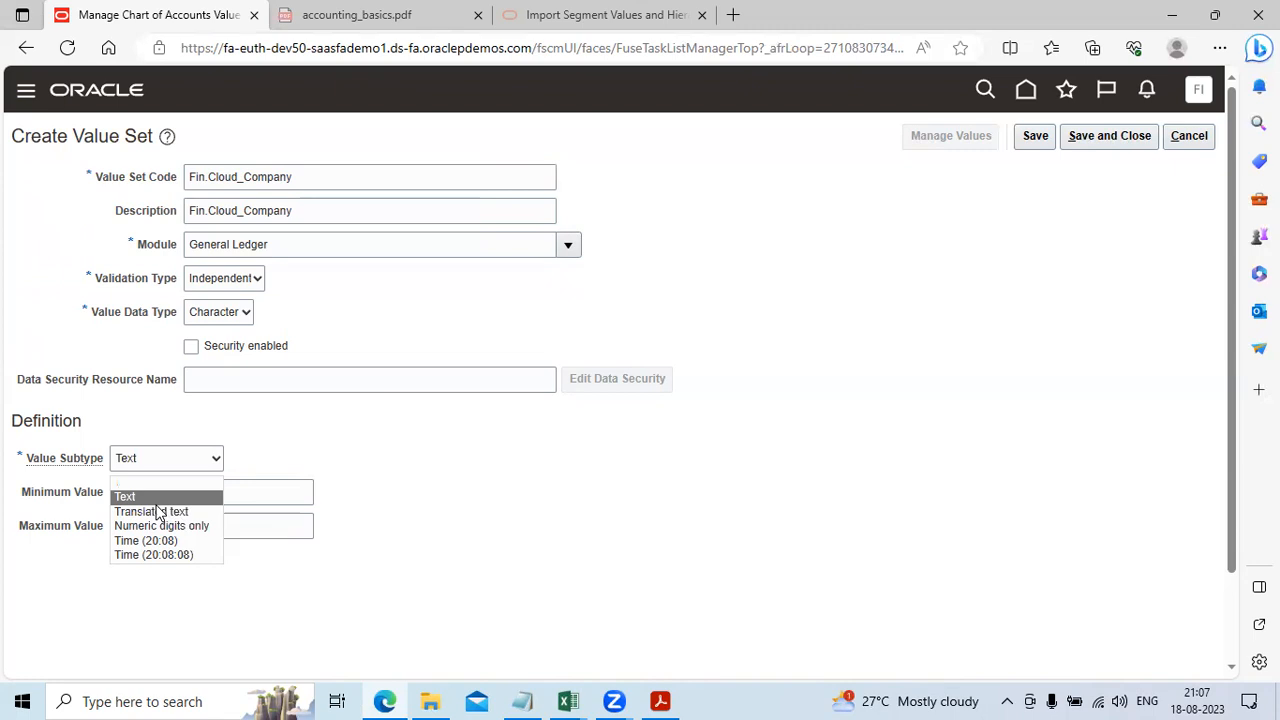
left_click(150, 497)
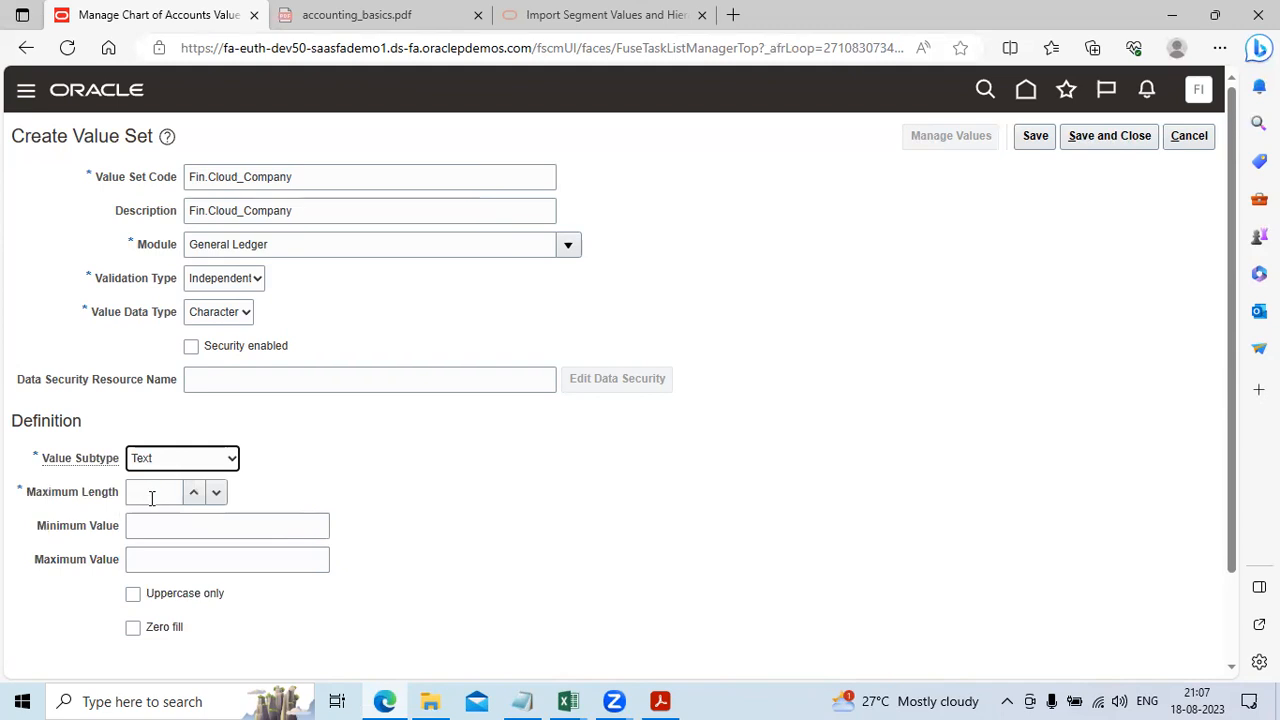
Step: Try maximum lengths of 3 and 5 for the value set, checking them against the segment value codes in the GLPPT workbook in Excel
left_click(152, 497)
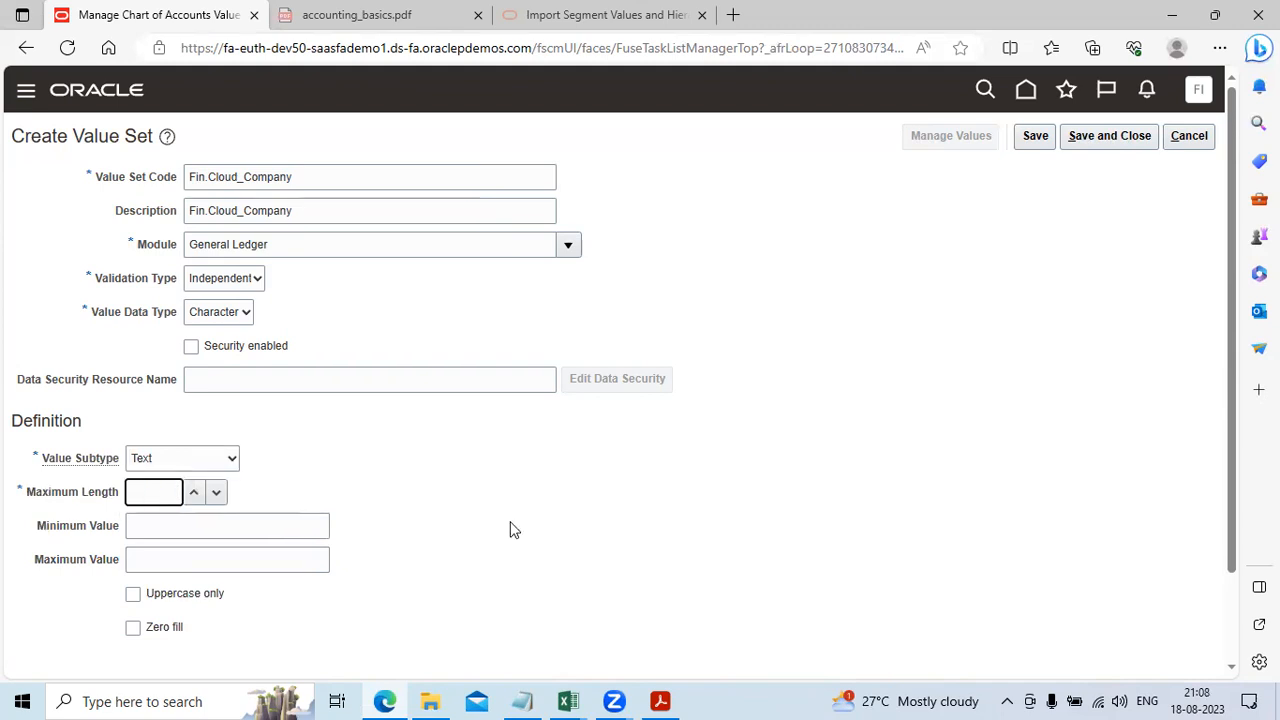
left_click(584, 698)
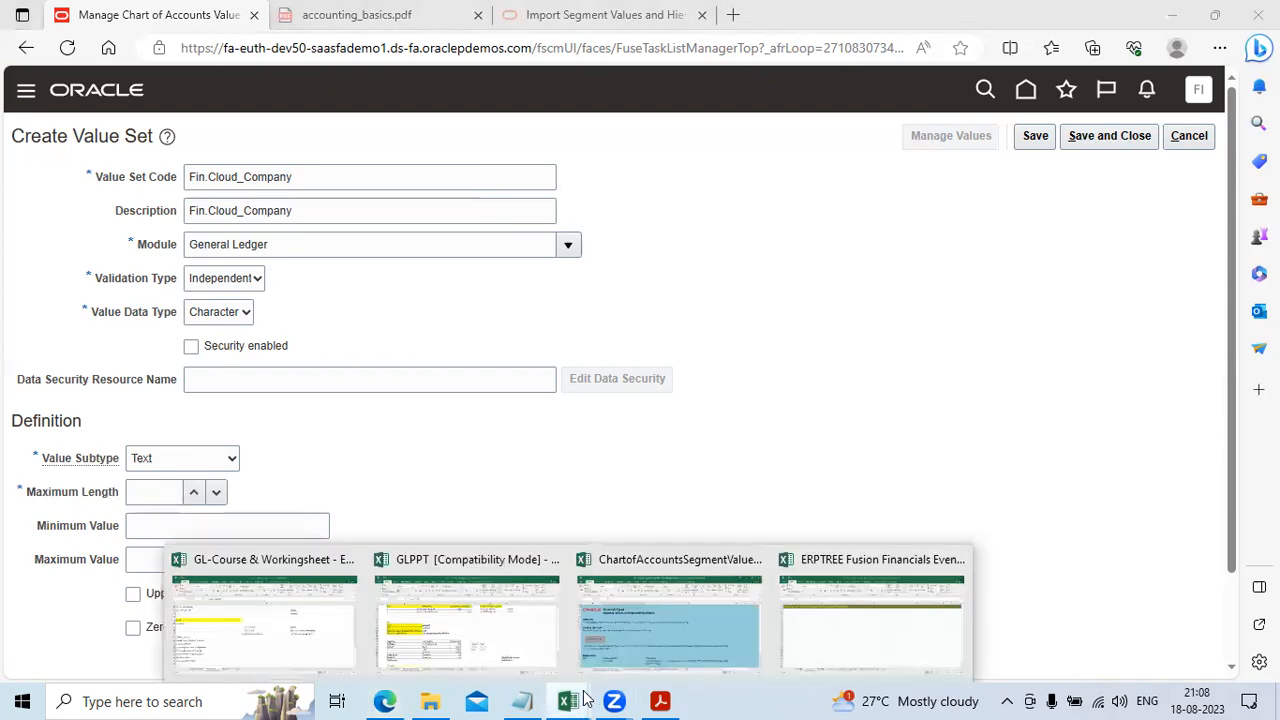
left_click(508, 651)
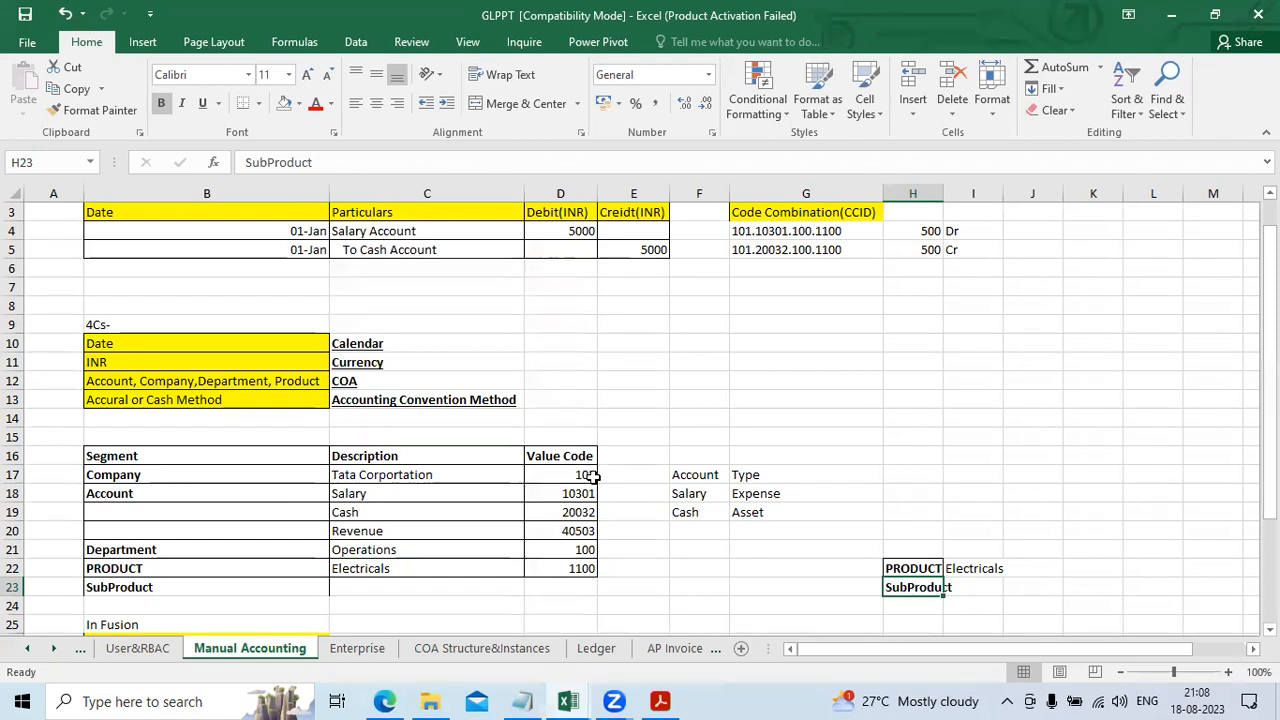
key("alt+Tab")
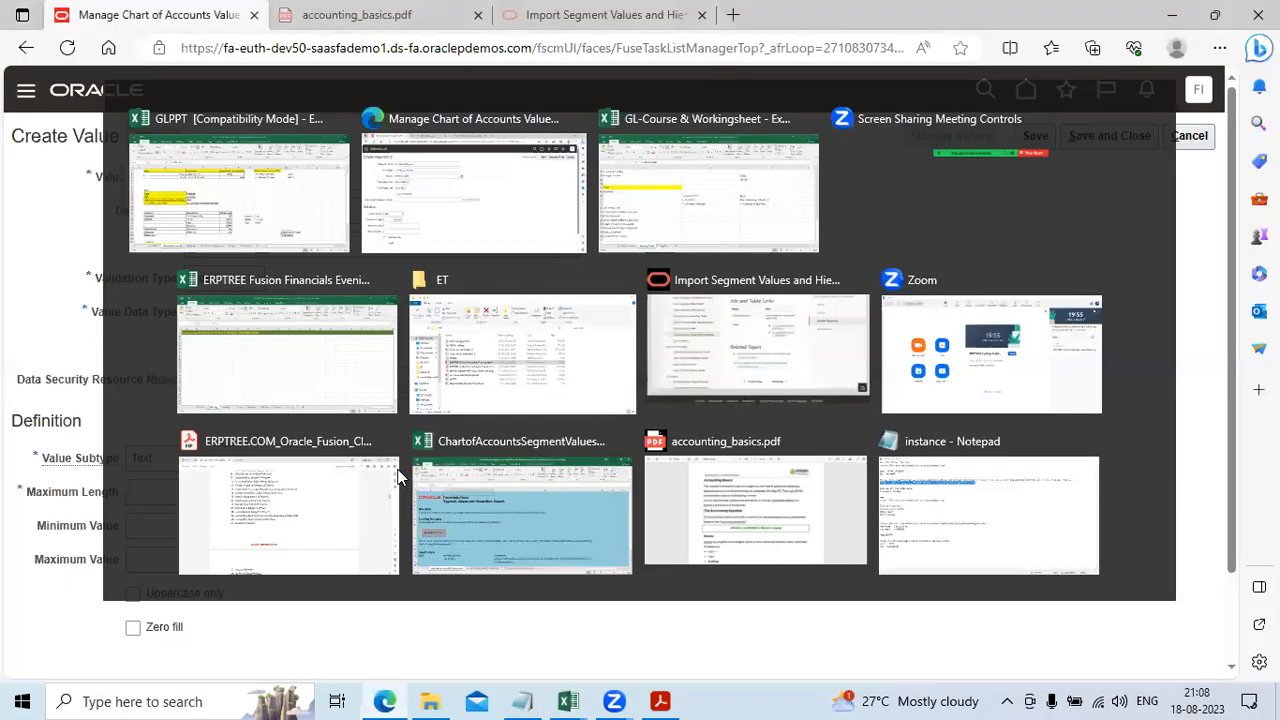
type("3")
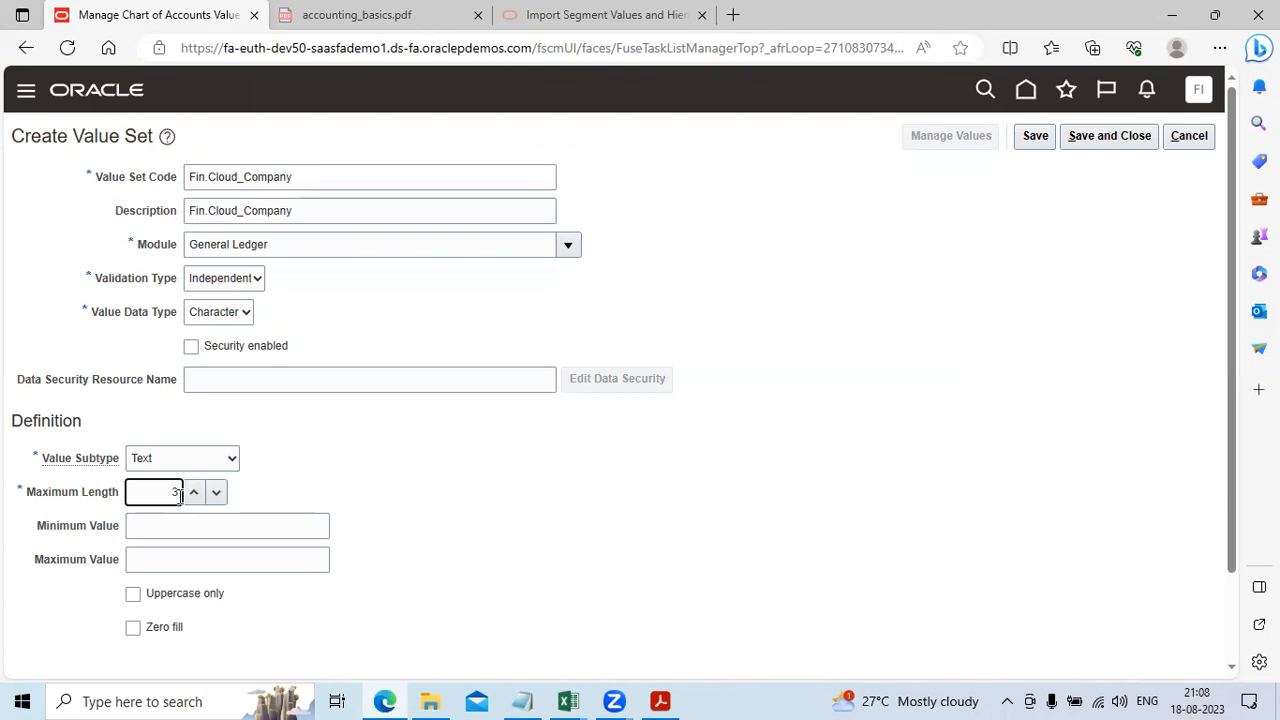
key("BackSpace")
key("alt+Tab")
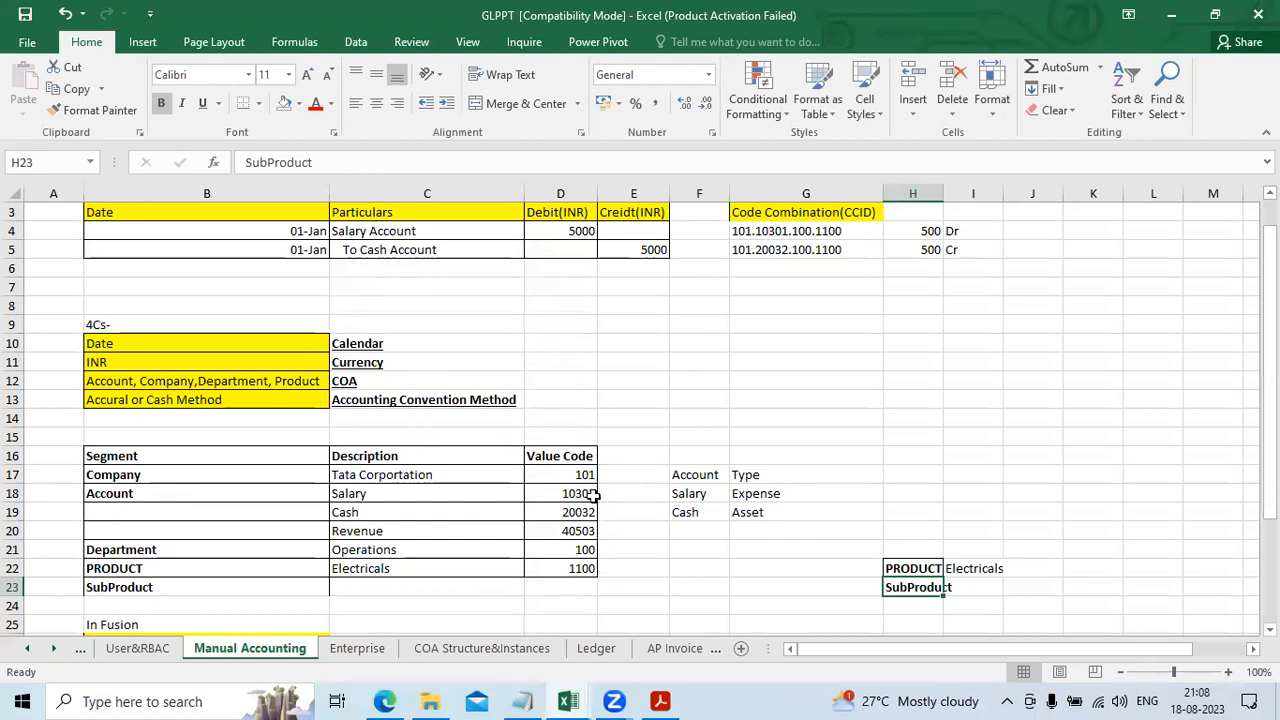
key("alt+Tab")
type("5")
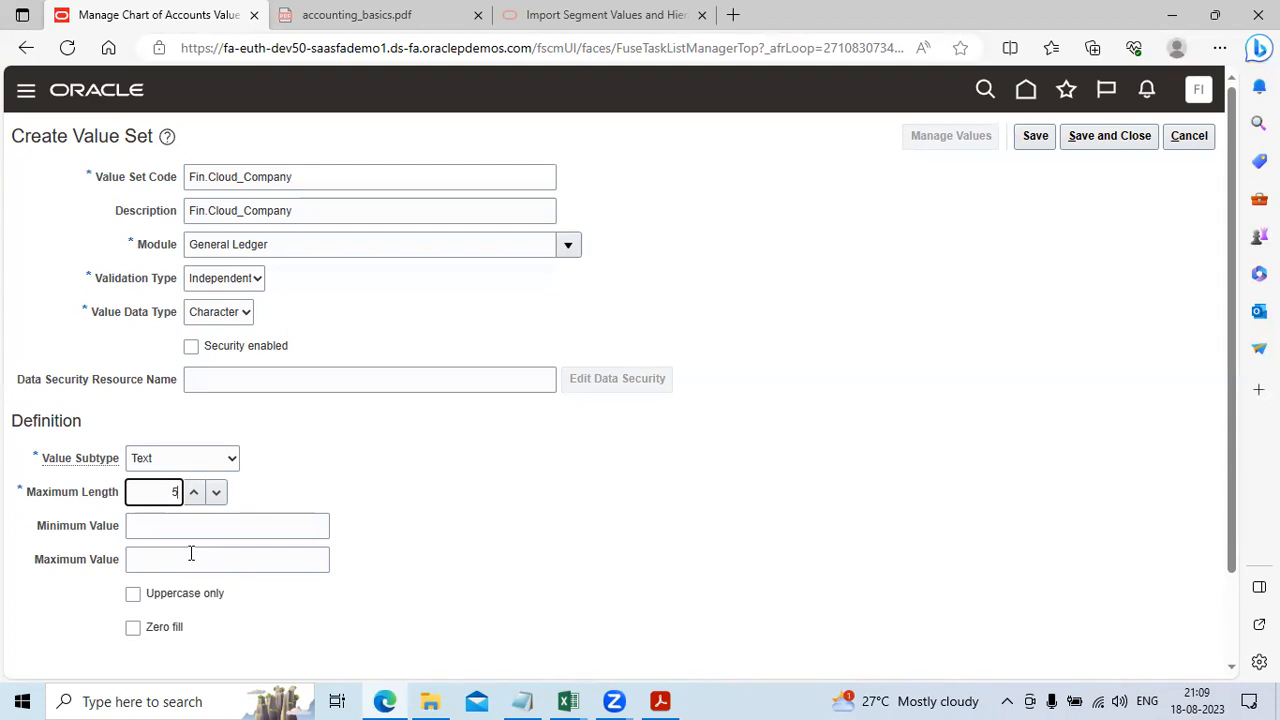
key("alt+Tab")
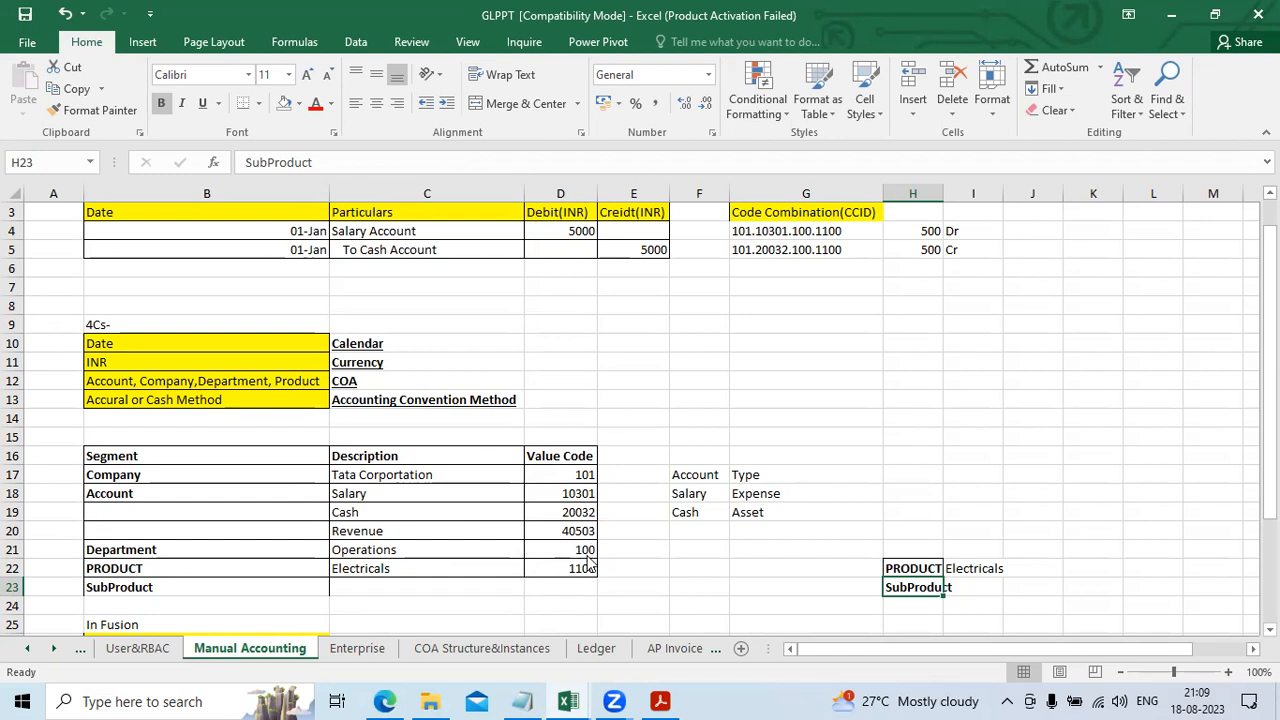
key("alt+Tab")
key("BackSpace")
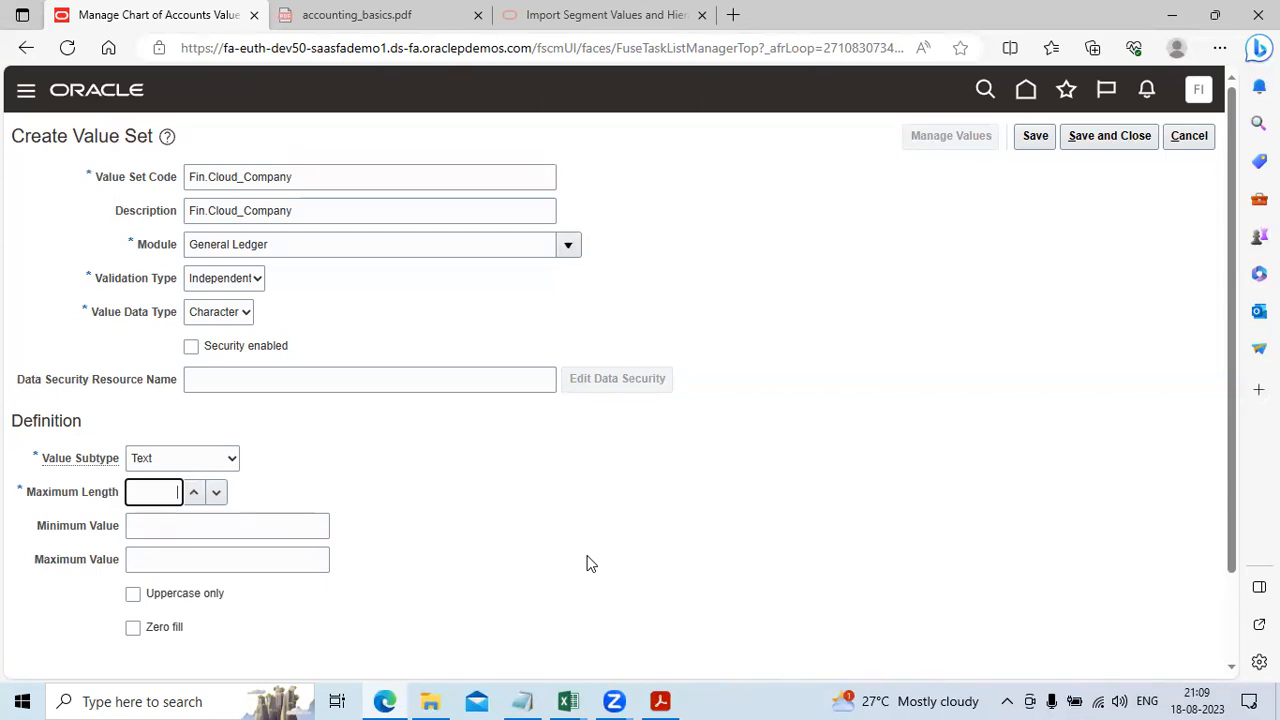
Step: Recheck the segment value codes in Excel and set the value set's maximum length to 4 in Oracle
key("alt+Tab")
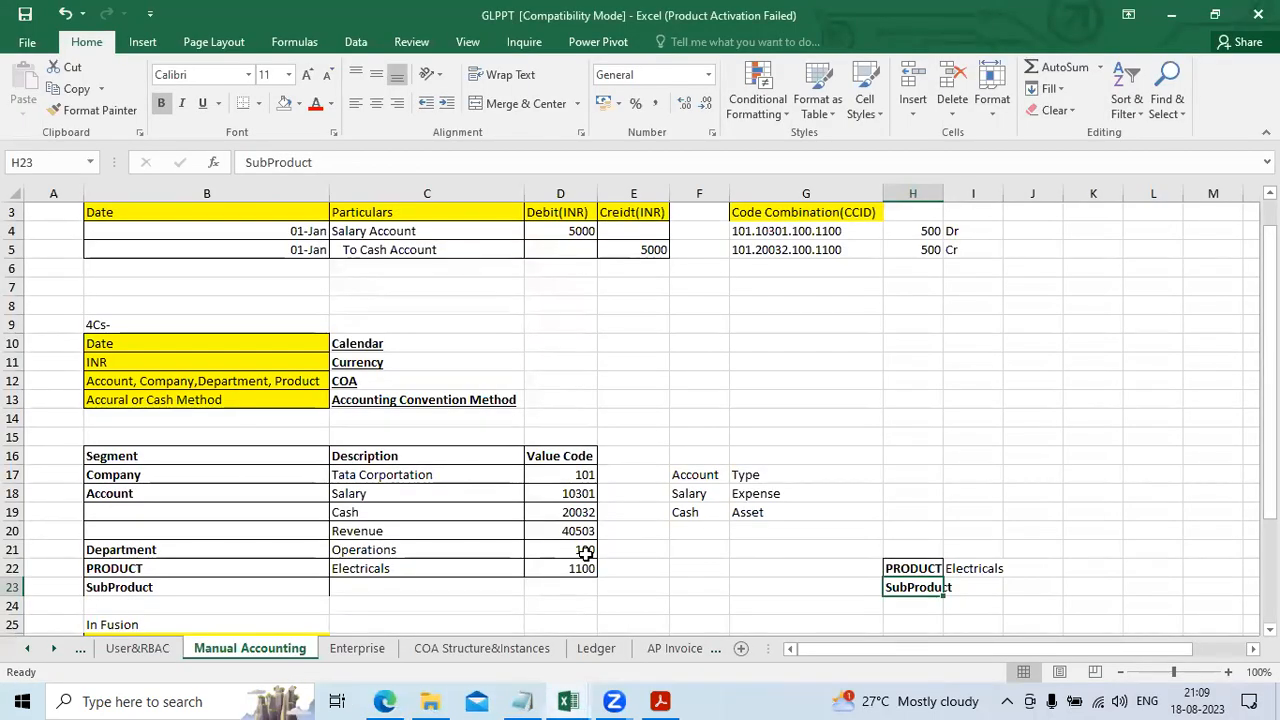
key("alt+Tab")
key("alt+Tab")
key("alt+Tab")
left_click(172, 488)
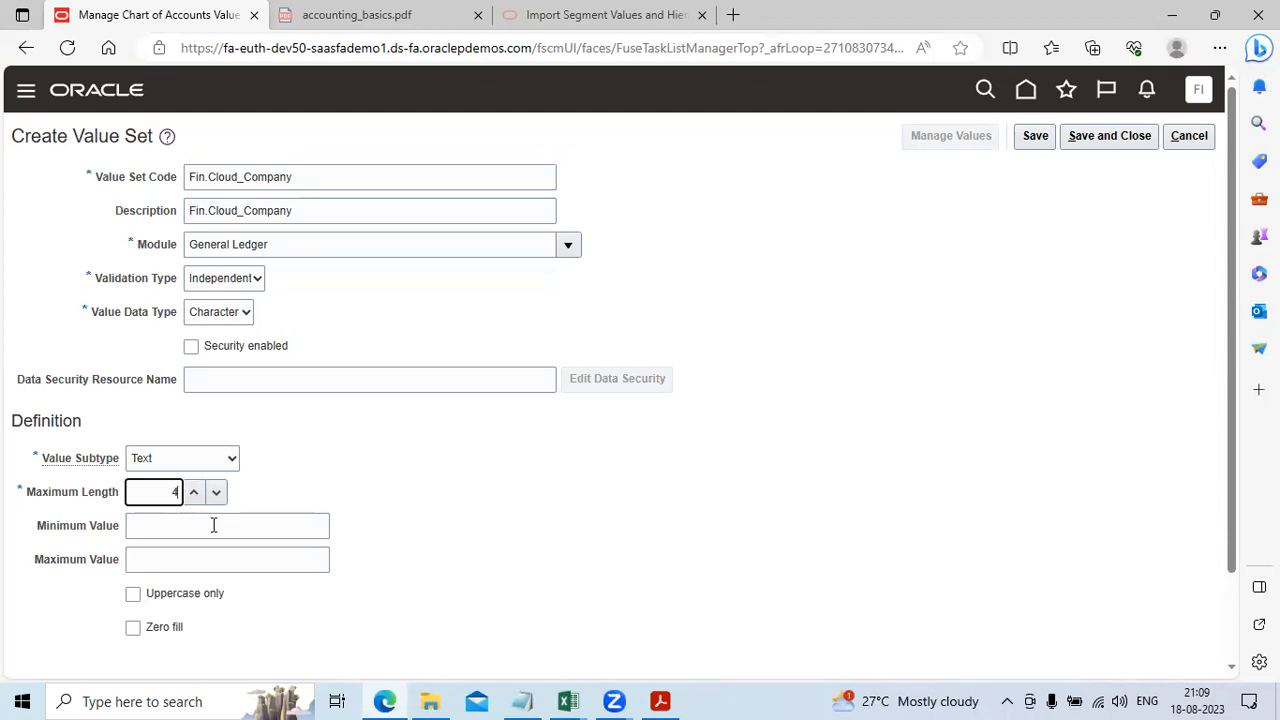
left_click(167, 526)
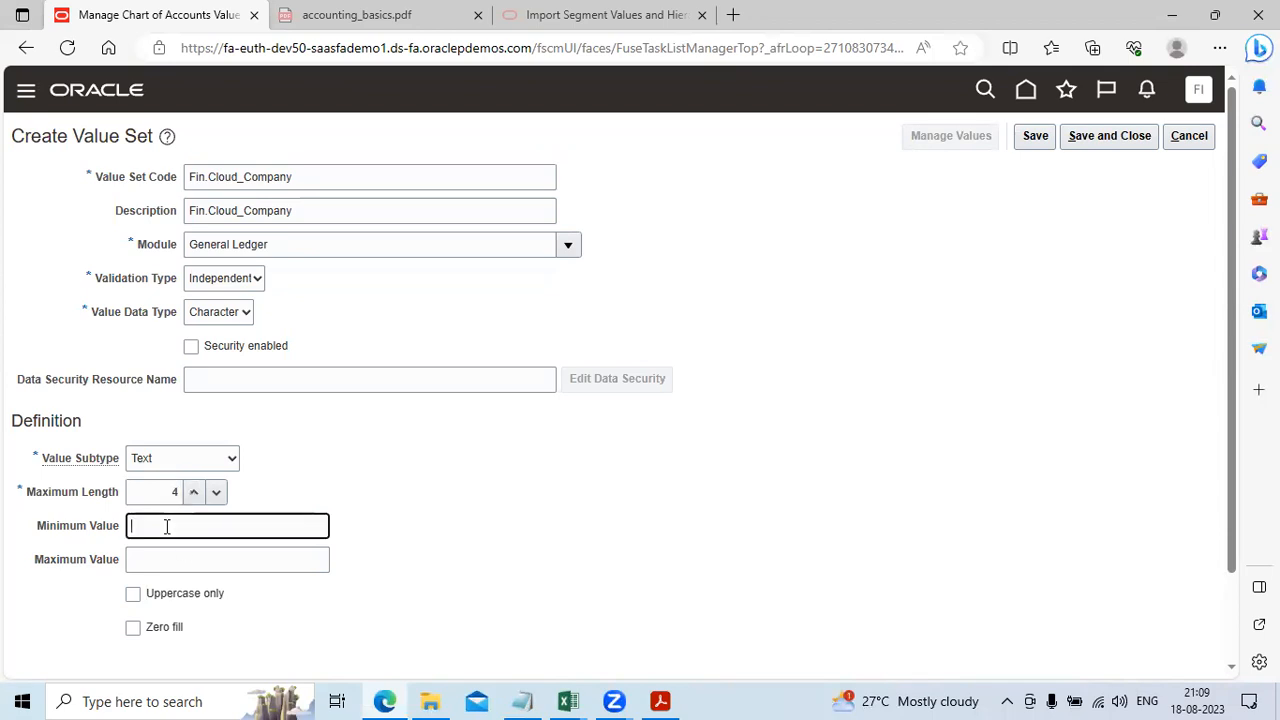
Step: Switch to Excel and change the Company segment's value code in cell D17 to 1000
key("alt+Tab")
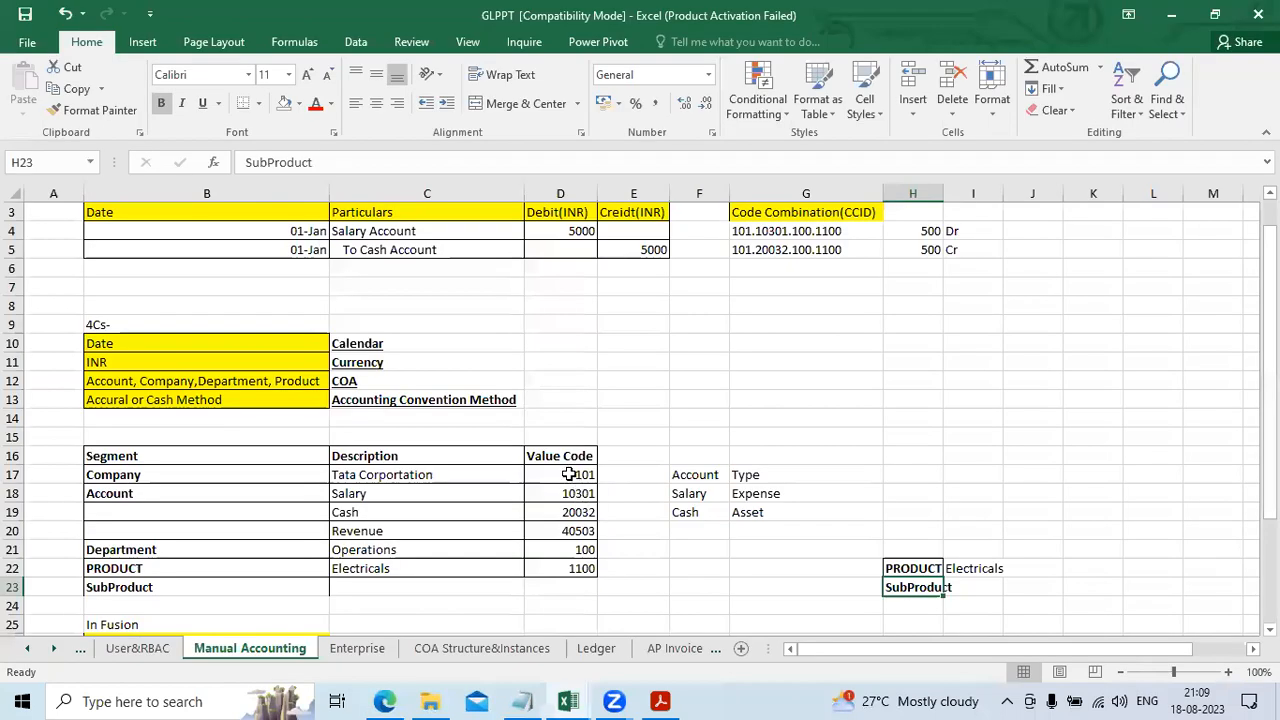
left_click(568, 474)
double_click(570, 474)
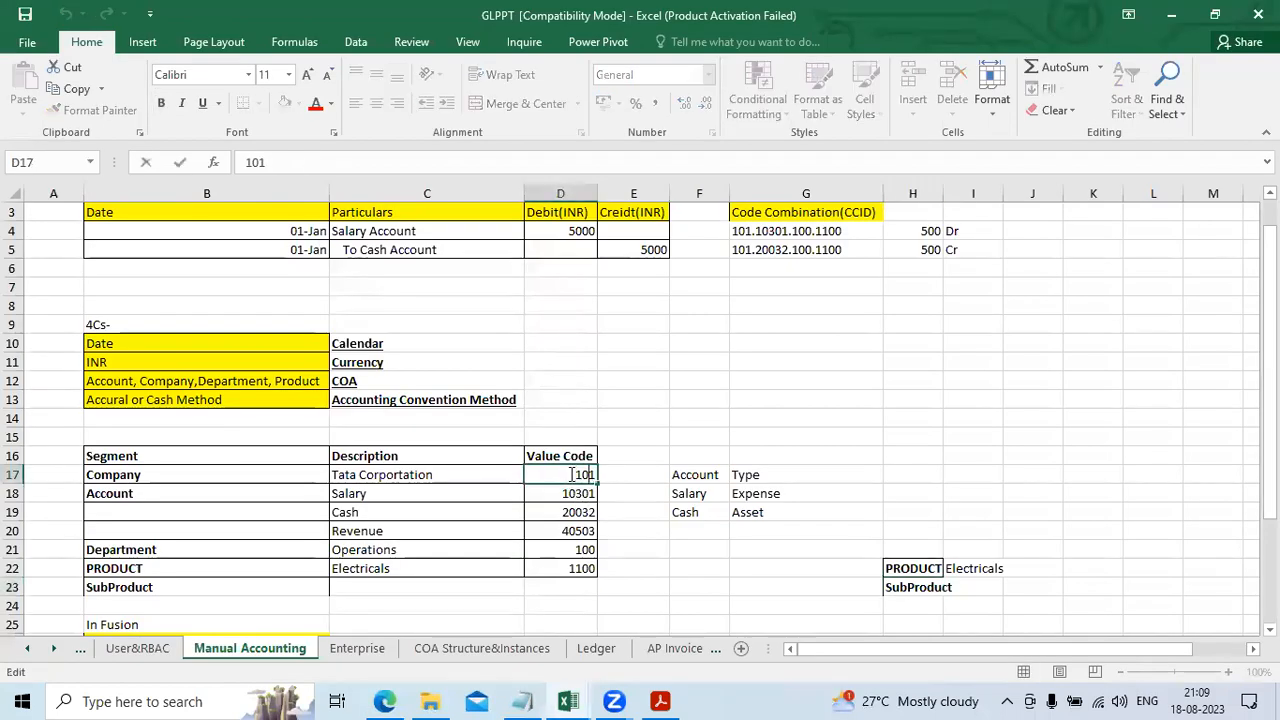
type("0")
key("BackSpace")
key("BackSpace")
type("00")
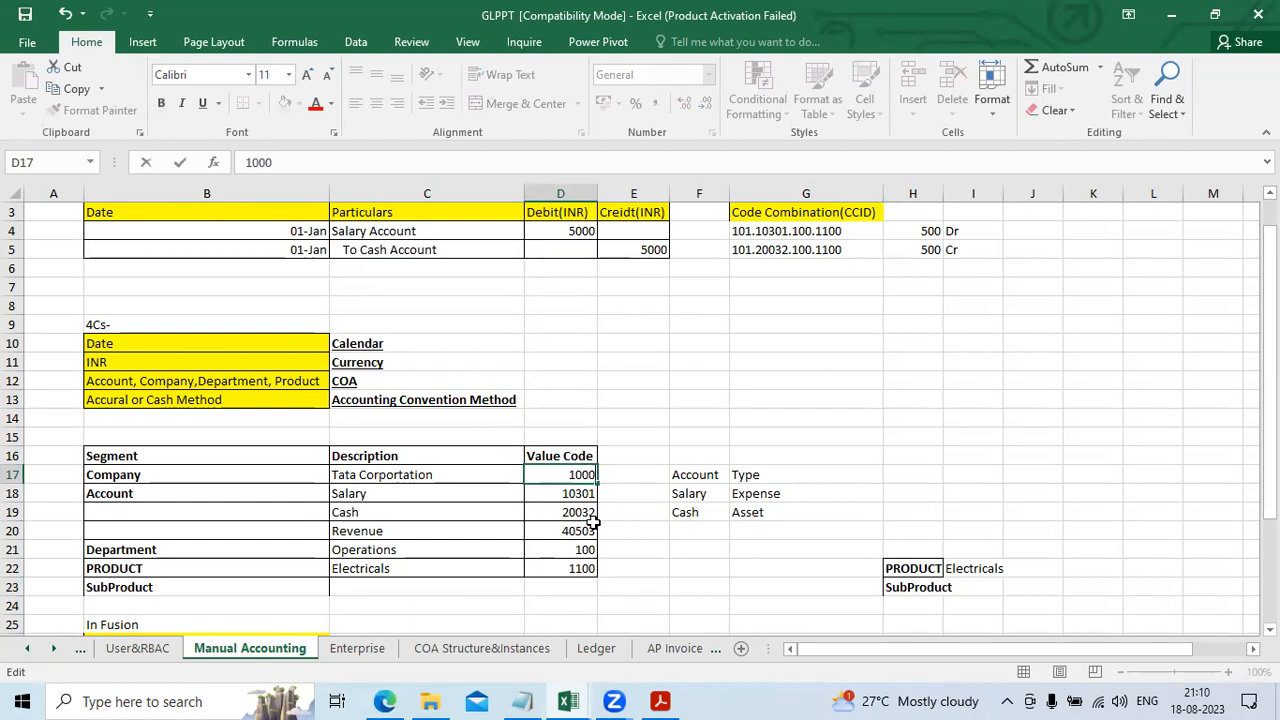
Step: Check the Uppercase only option in Oracle and change the Company description in Excel cell C17 to TATA CORP
key("alt+Tab")
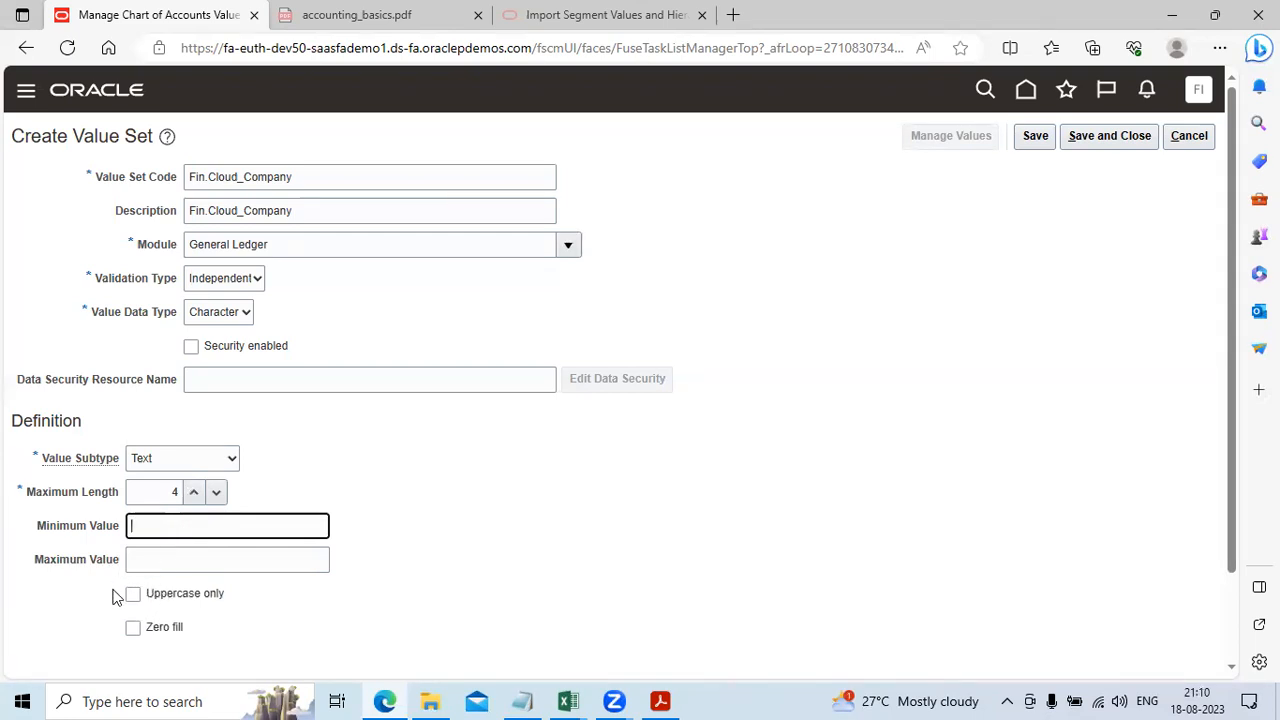
key("alt+Tab")
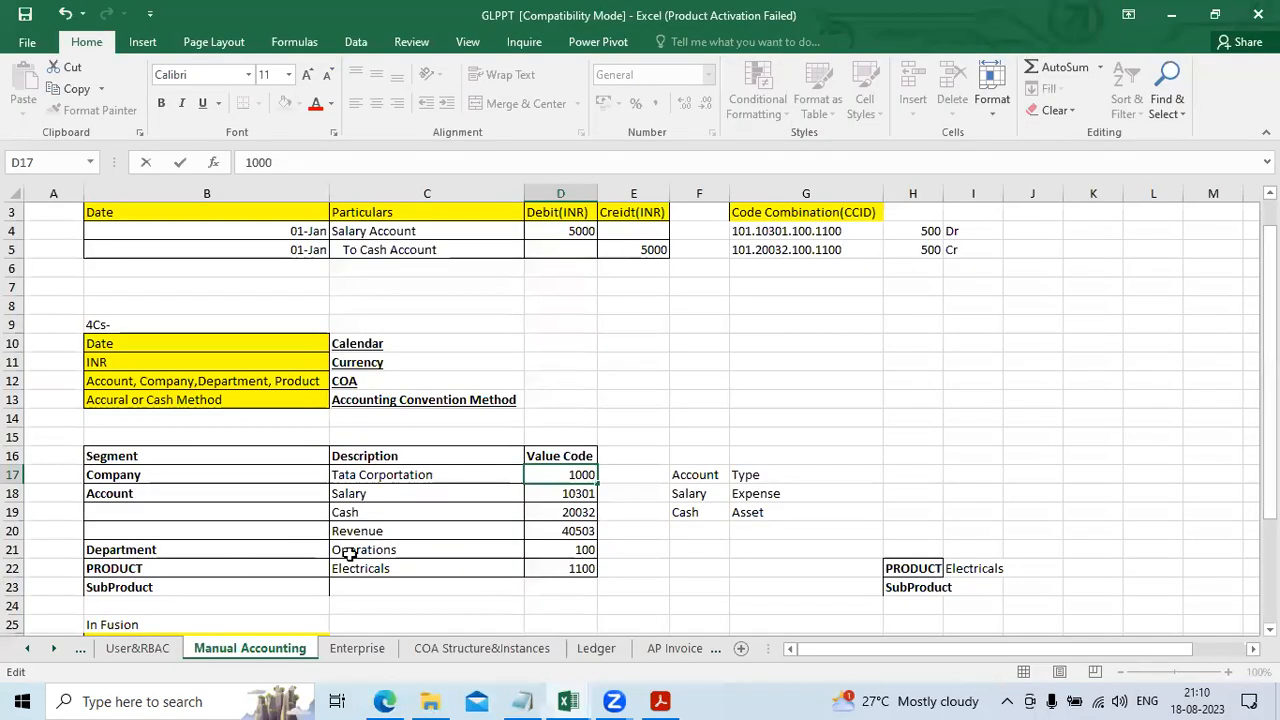
left_click(368, 475)
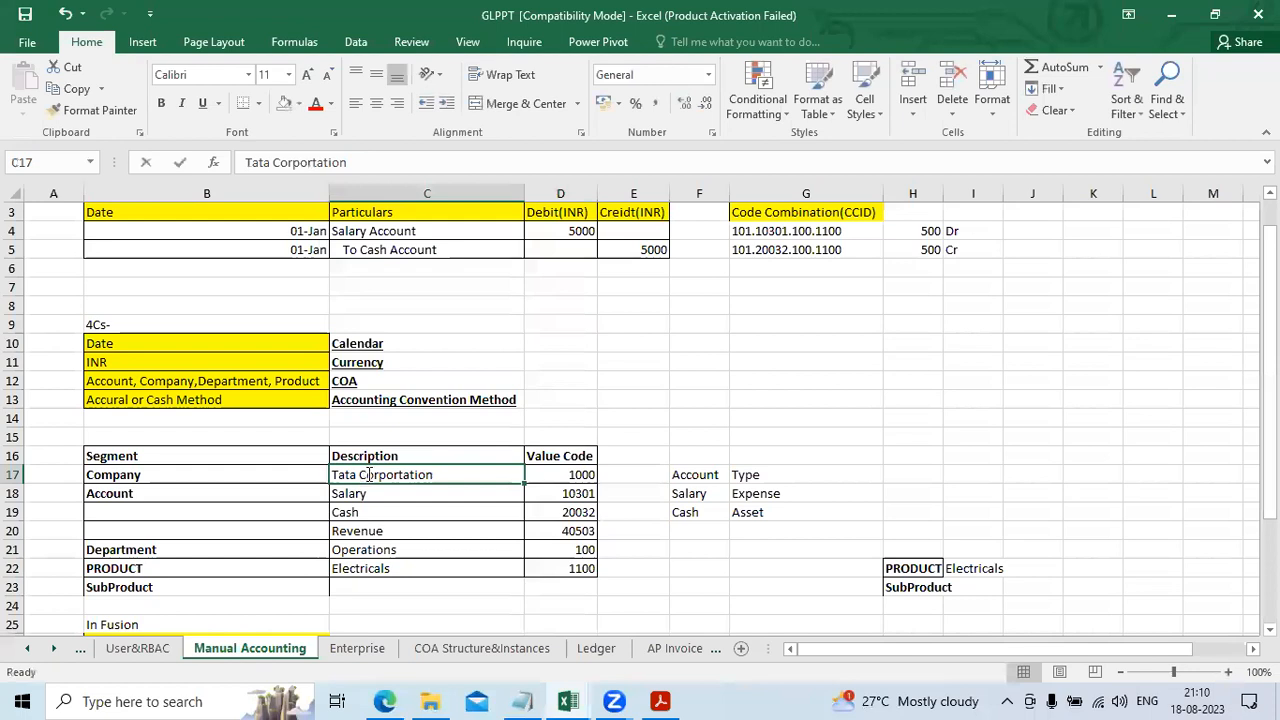
type("TATA")
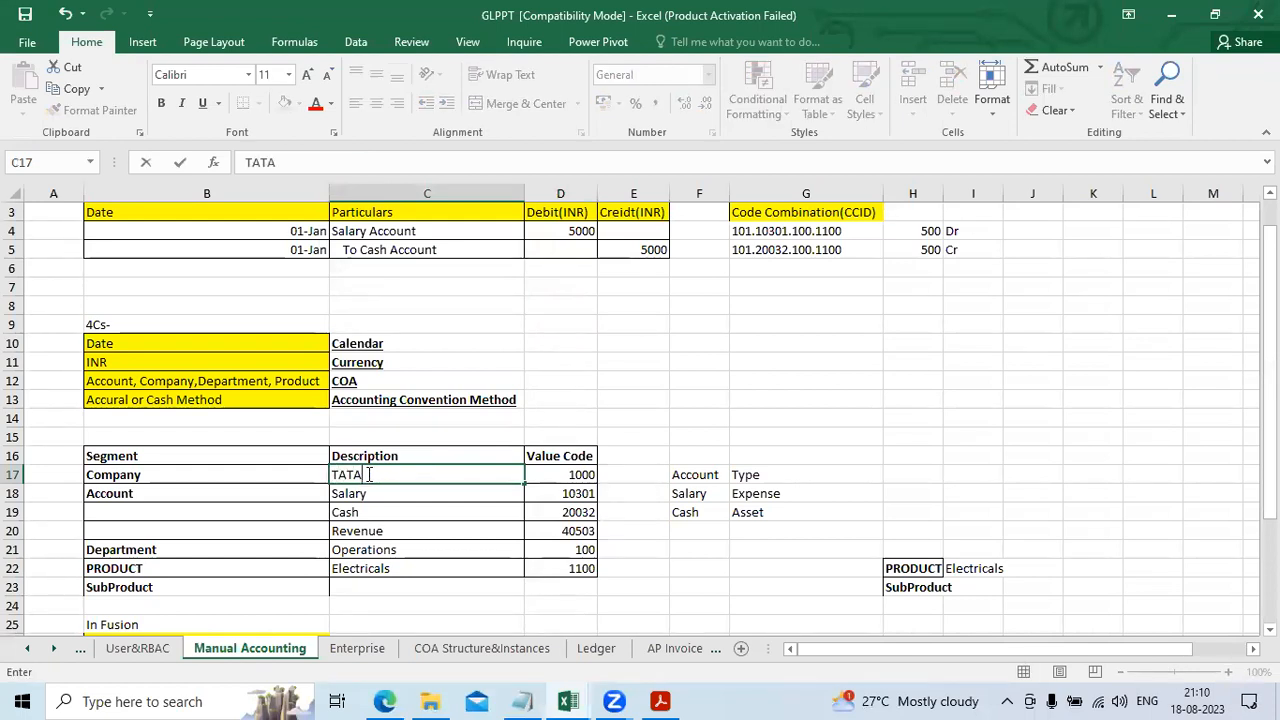
type(" CORP")
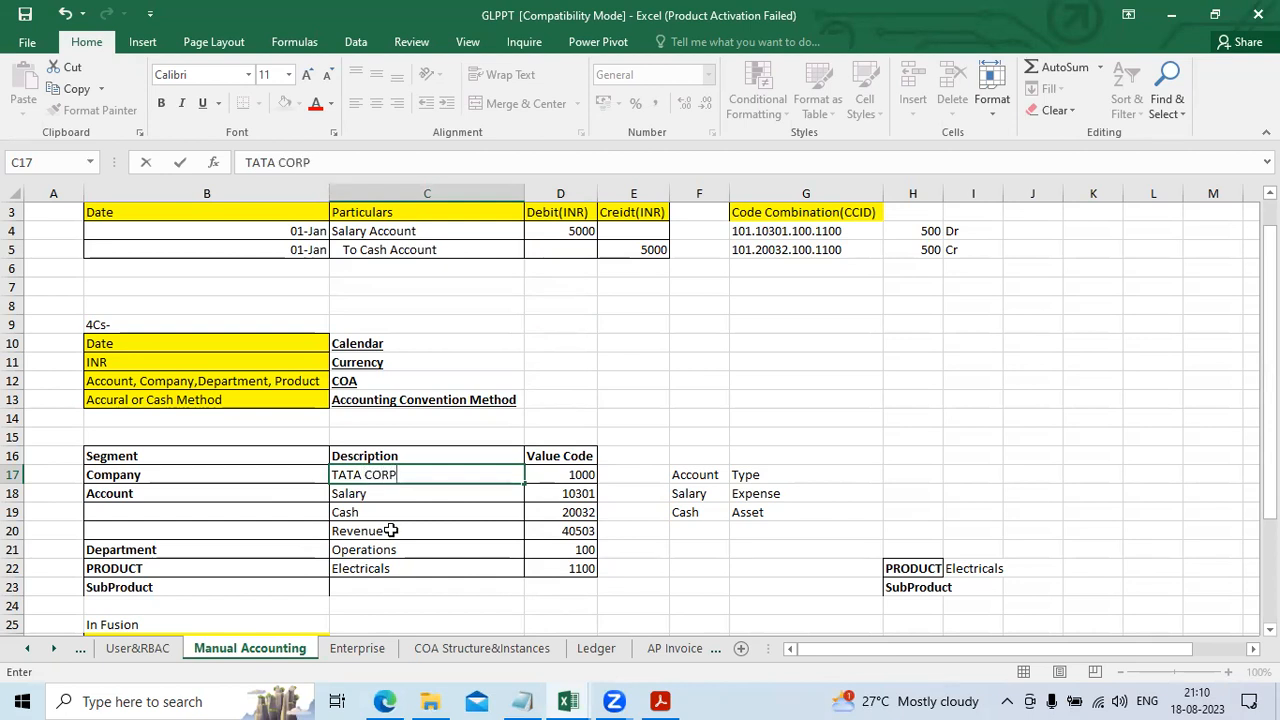
Step: Check the Zero fill option in Oracle and replace the Company value code in Excel cell D17 with 110
key("alt+Tab")
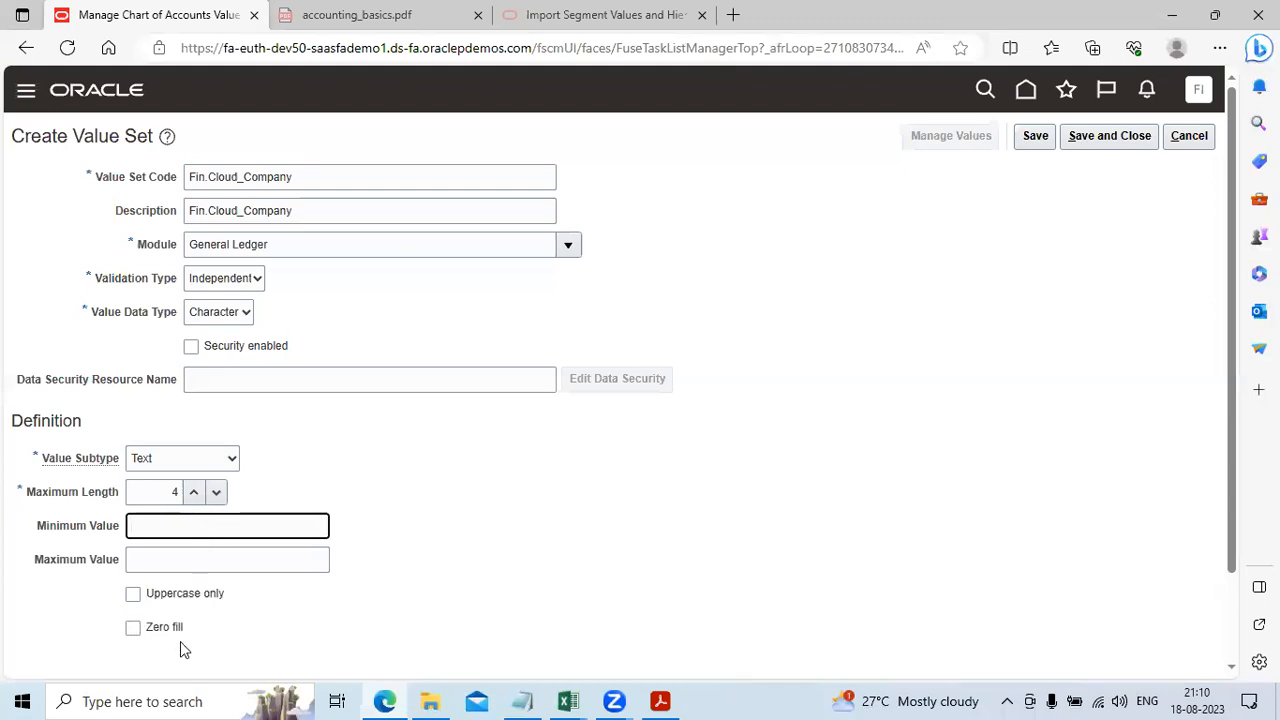
key("alt+Tab")
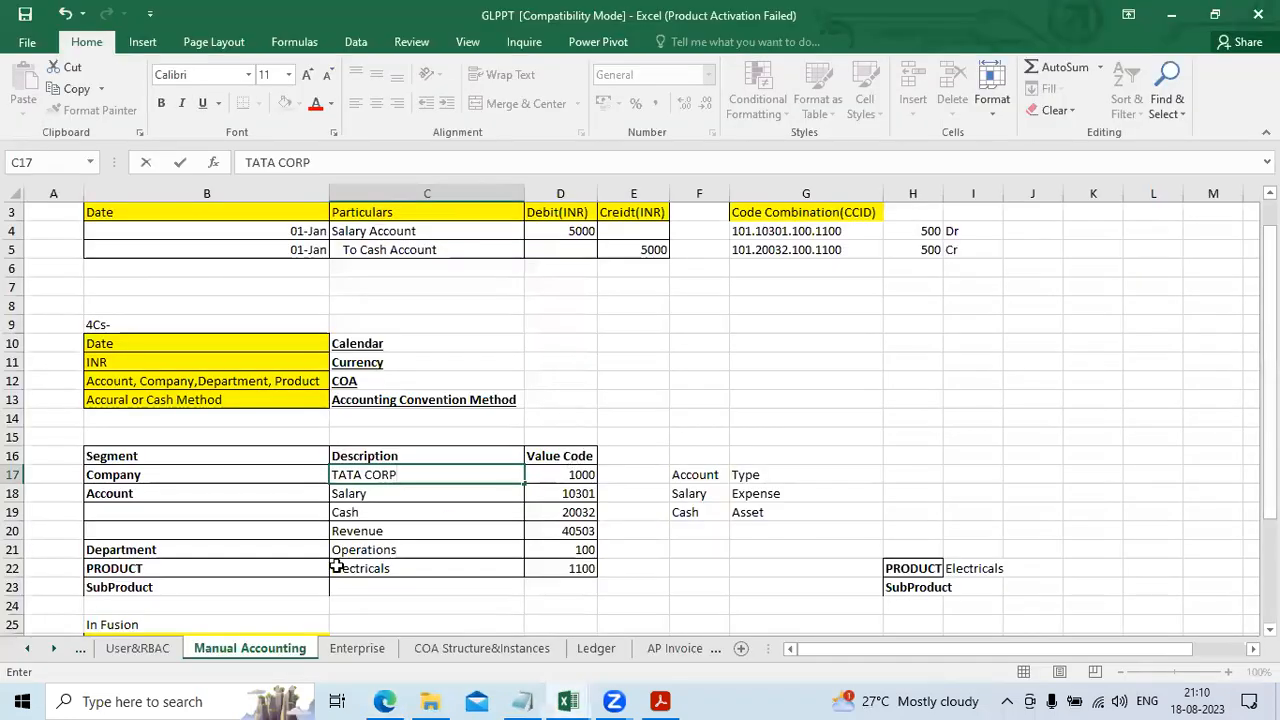
key("alt+Tab")
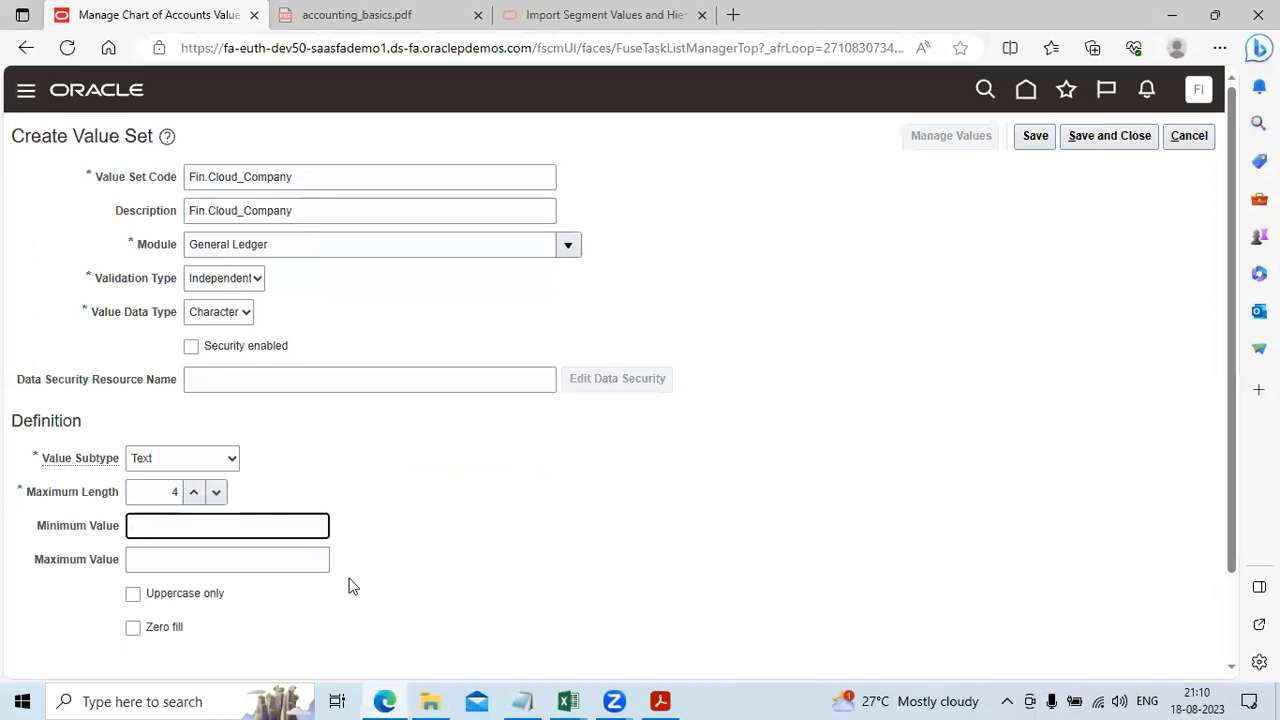
key("alt+Tab")
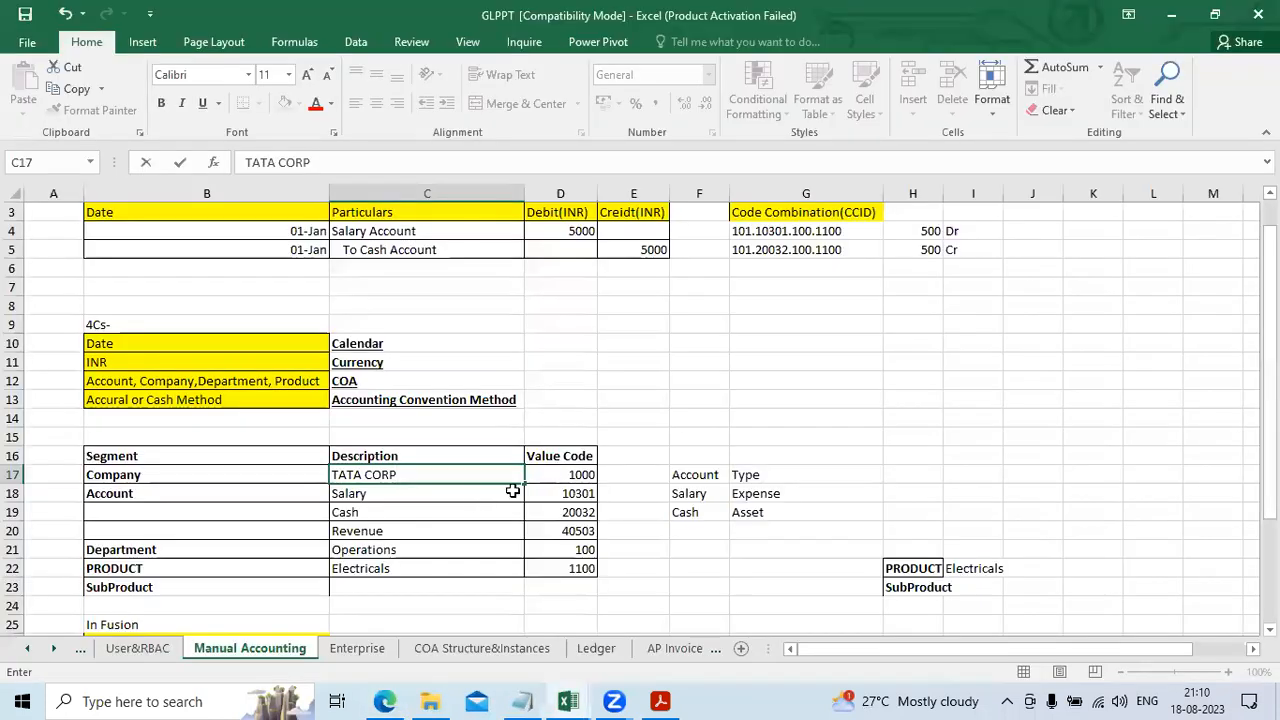
left_click(572, 476)
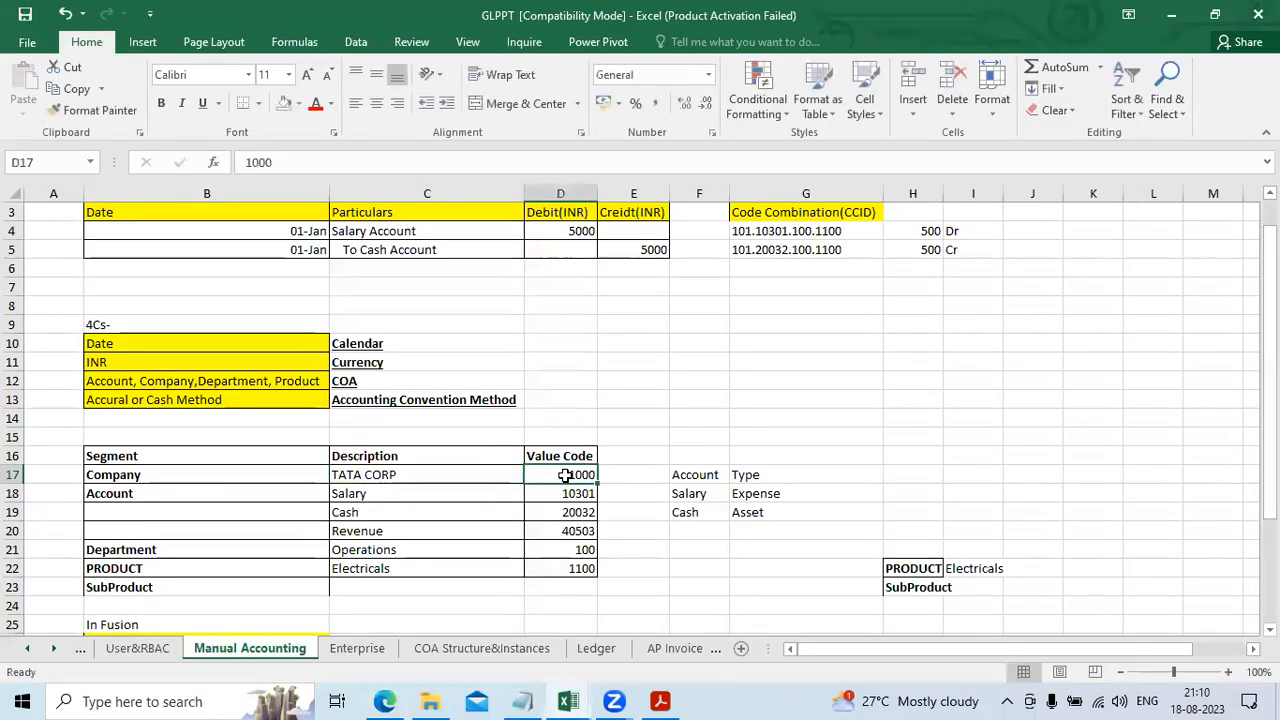
key("BackSpace")
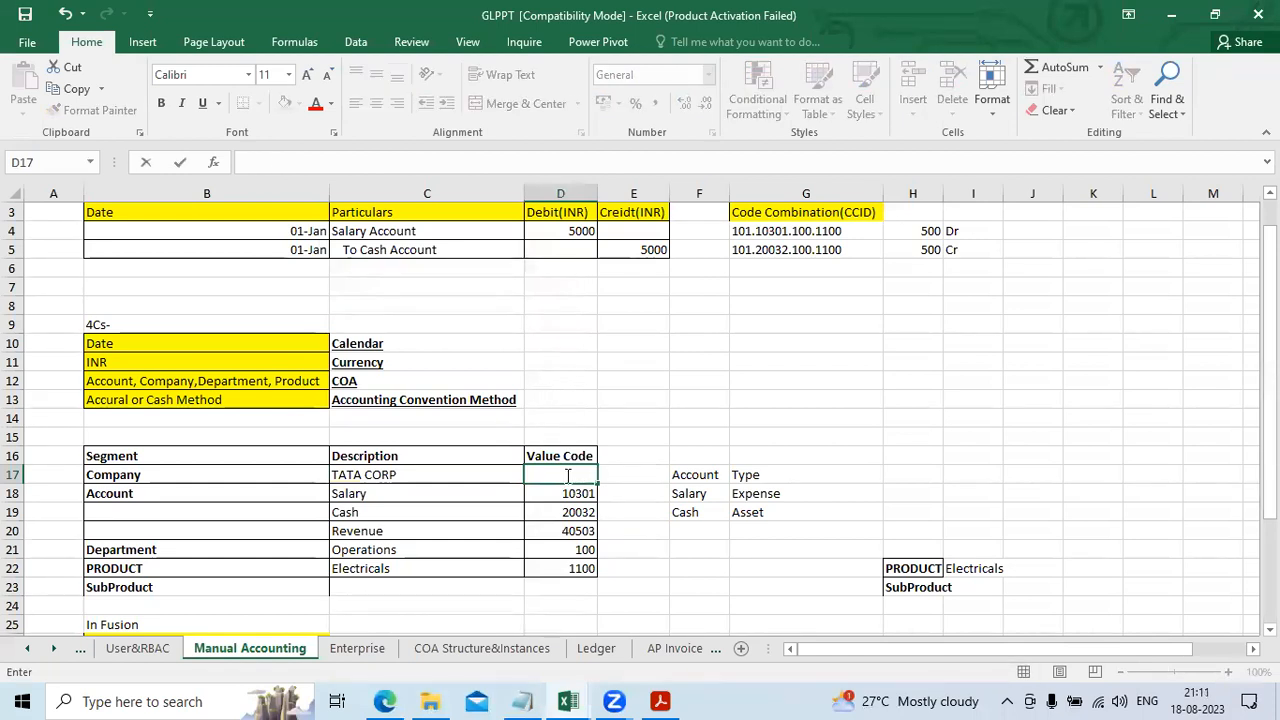
type("100")
key("BackSpace")
key("BackSpace")
type("10")
Step: Compare the maximum length in Oracle with the Company value code and add a leading zero in Excel cell D17, making it 0110
key("alt+Tab")
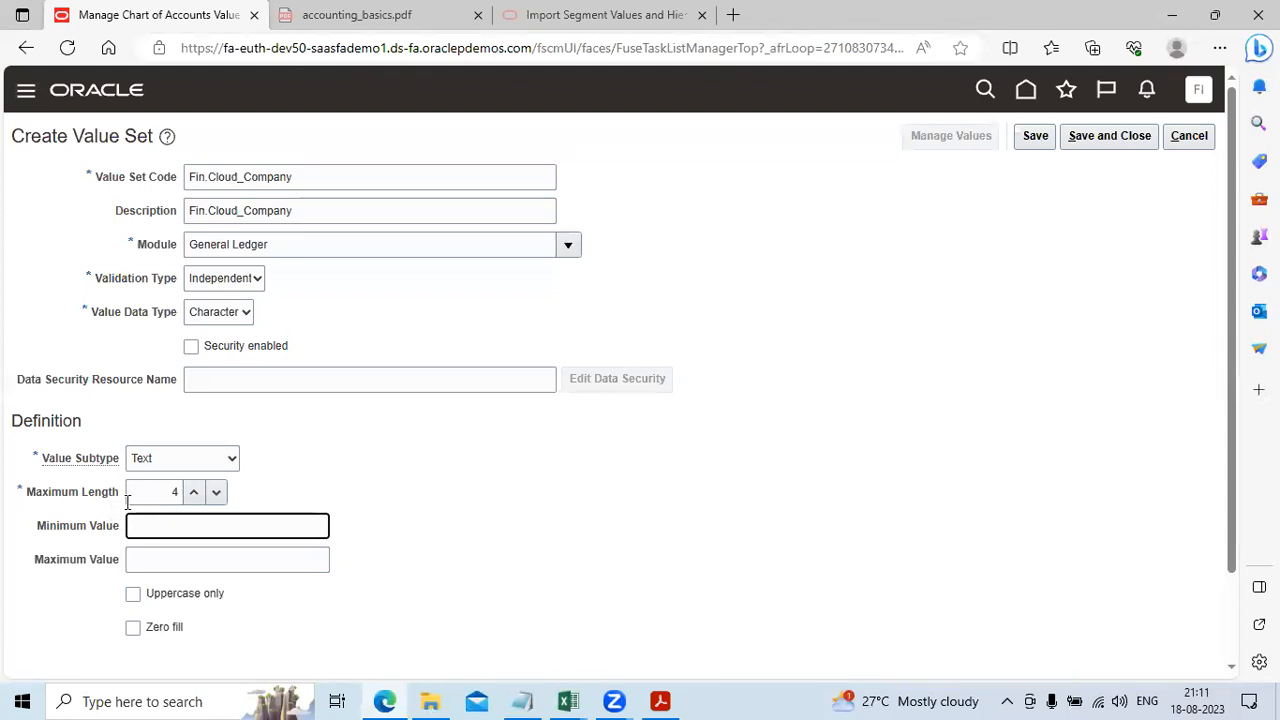
key("alt+Tab")
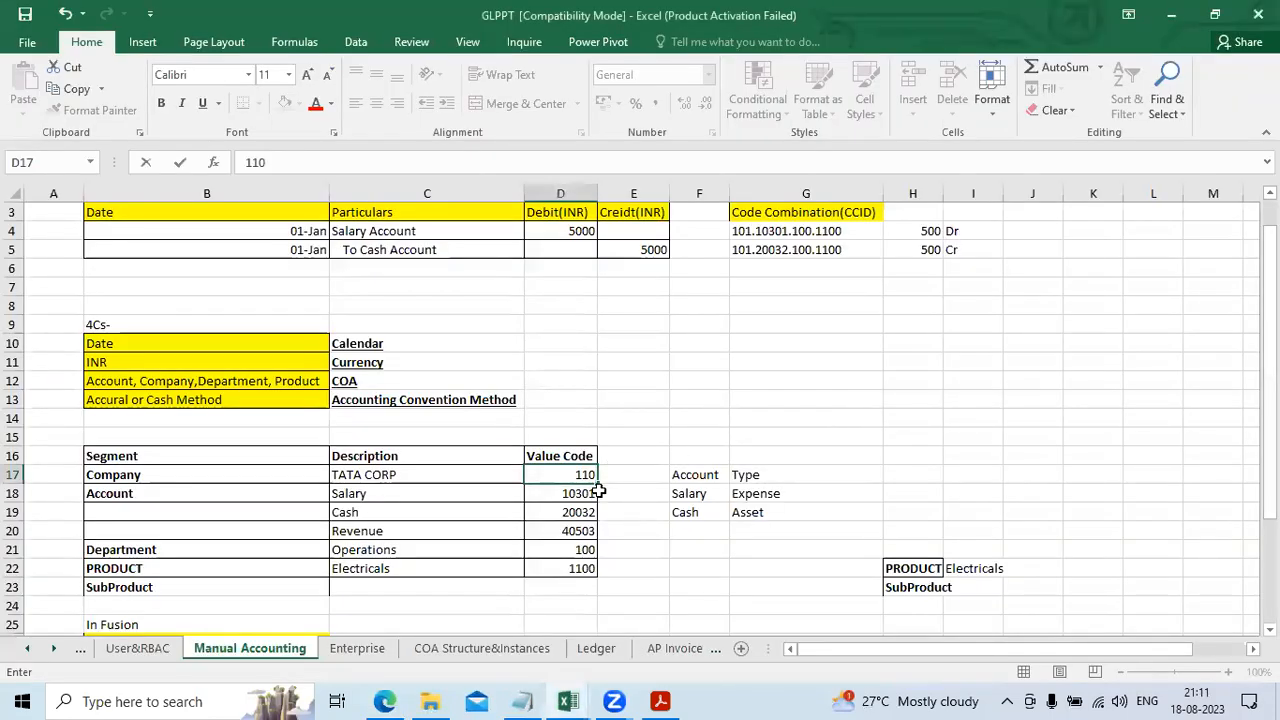
key("alt+Tab")
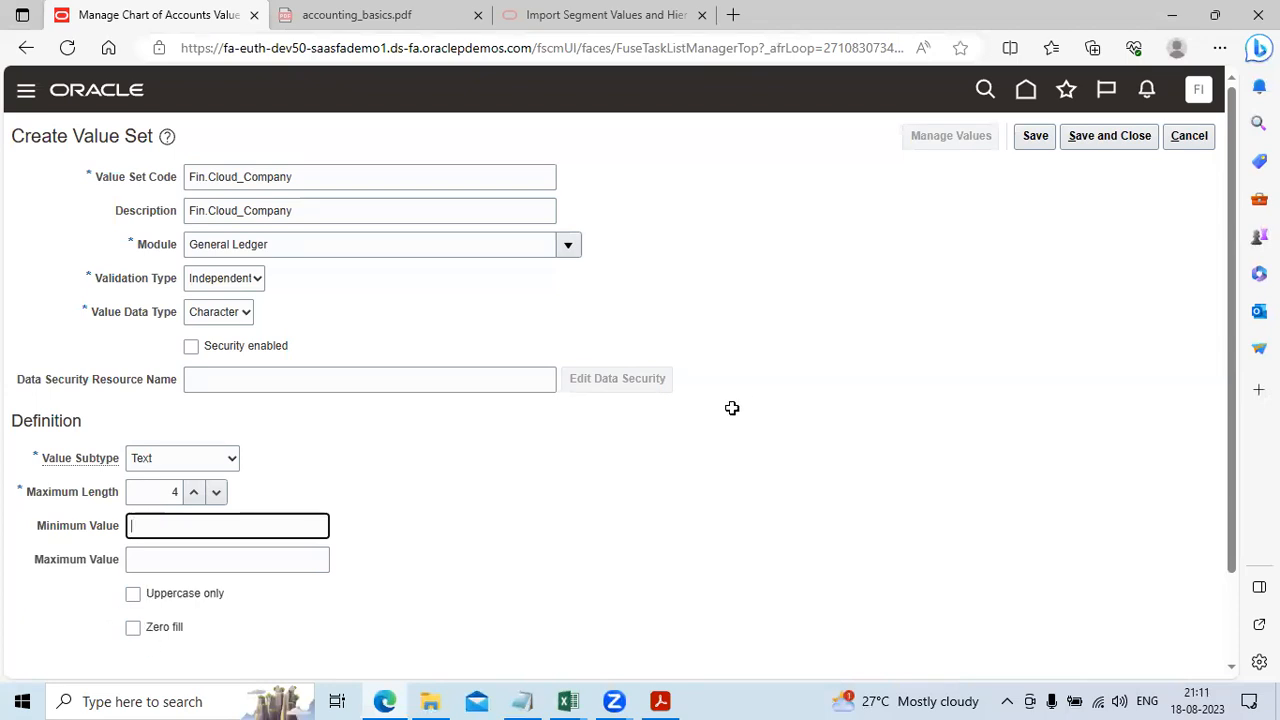
key("alt+Tab")
double_click(568, 472)
left_click(568, 472)
type("0110")
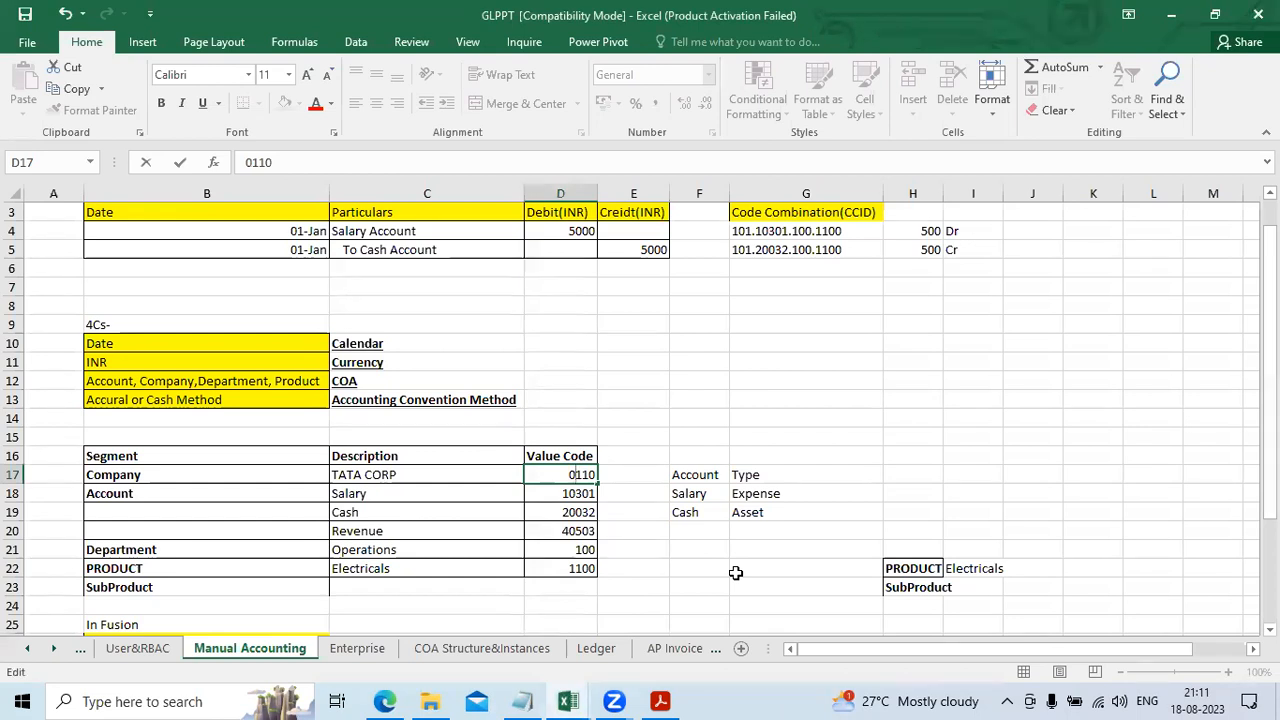
Step: Switch to Oracle and review the available validation types for the Fin.Cloud_Company value set, keeping Independent
key("alt+Tab")
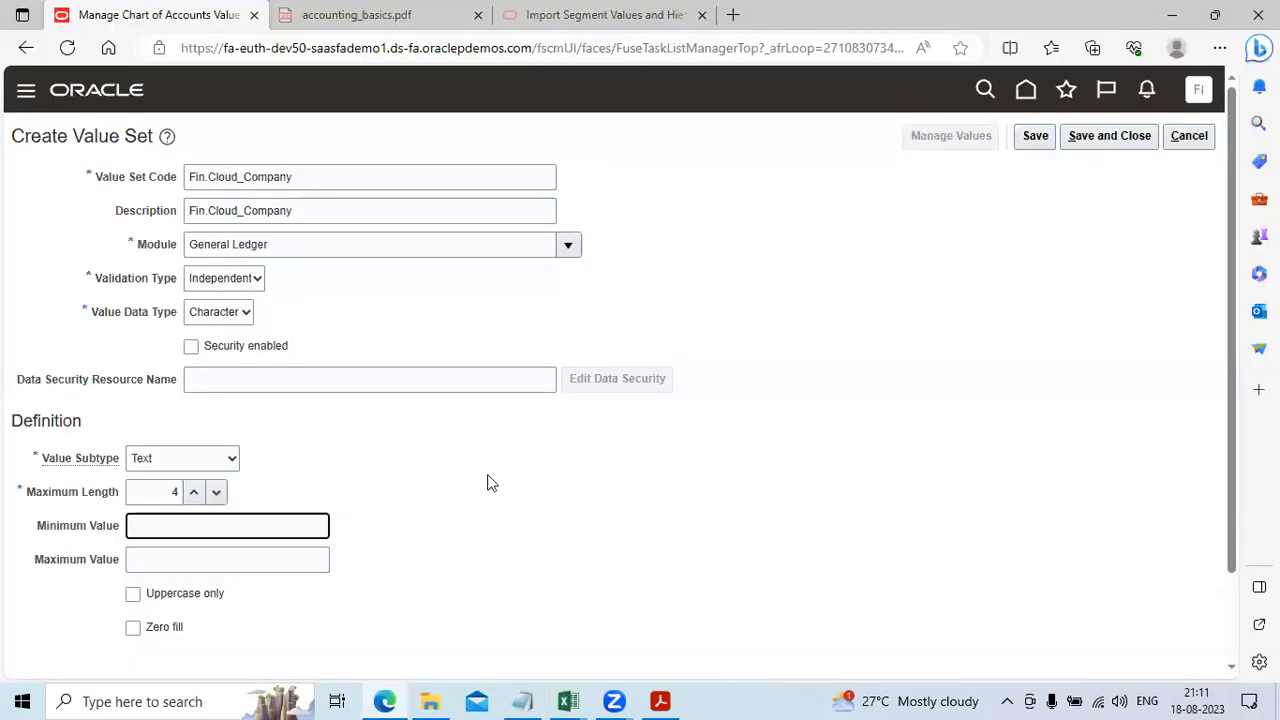
left_click(758, 104)
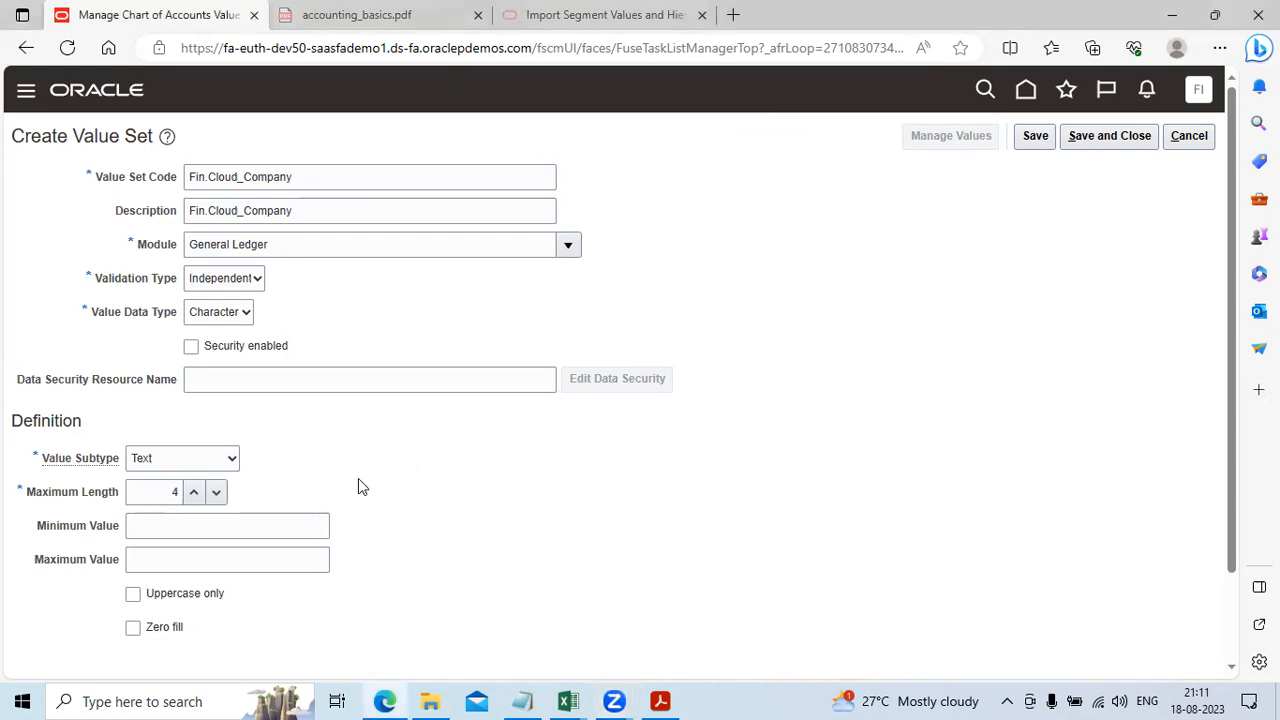
left_click(257, 278)
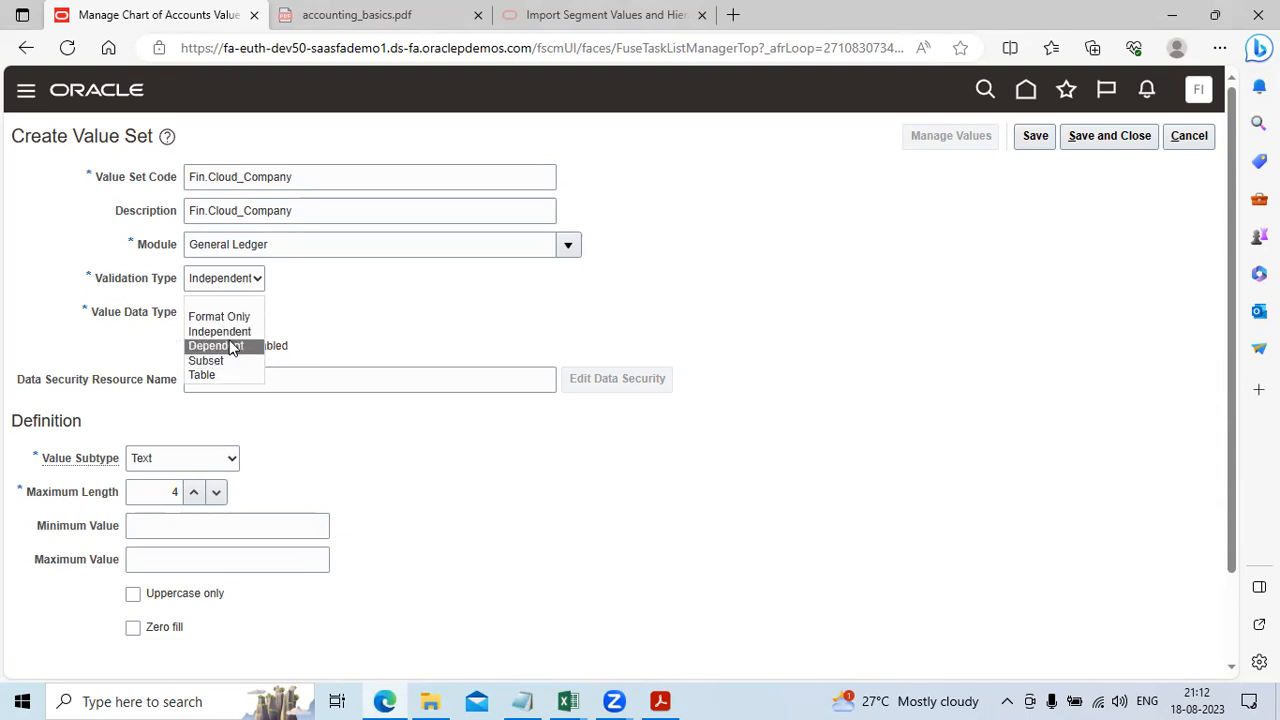
left_click(350, 483)
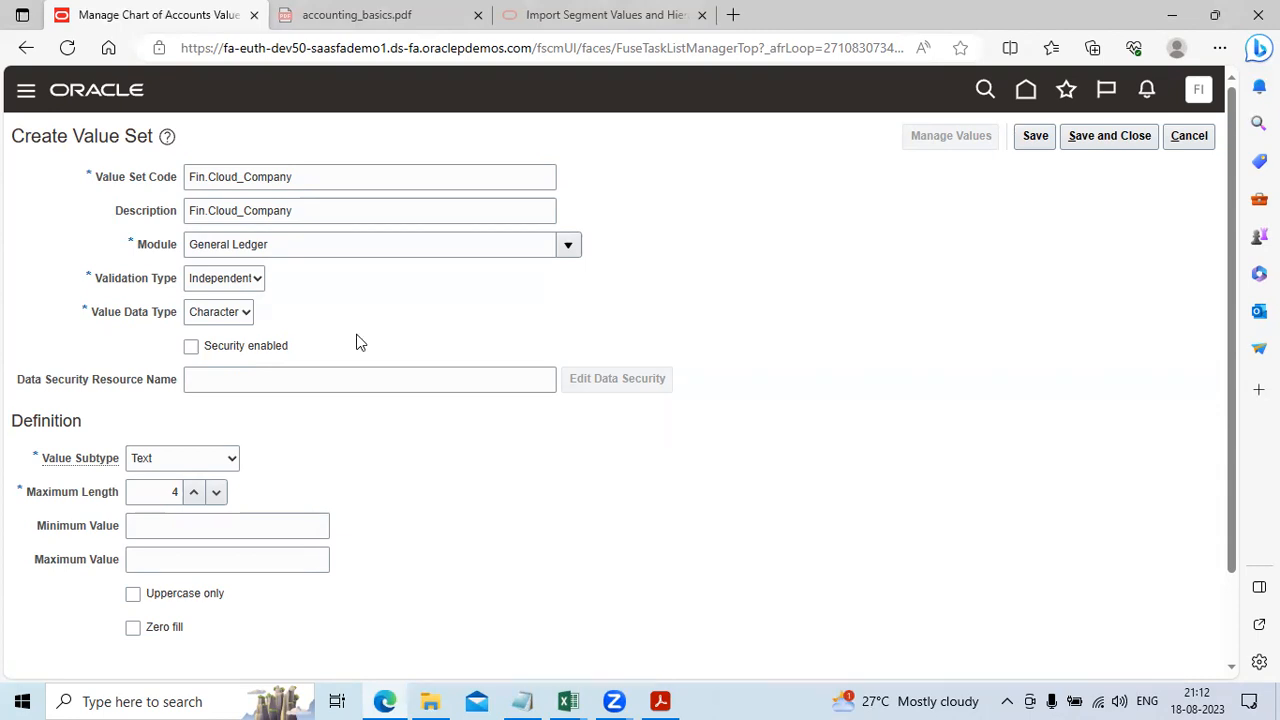
Step: Switch to the GLPPT workbook in Excel and review the Account, Department and PRODUCT segments in column B
left_click(567, 700)
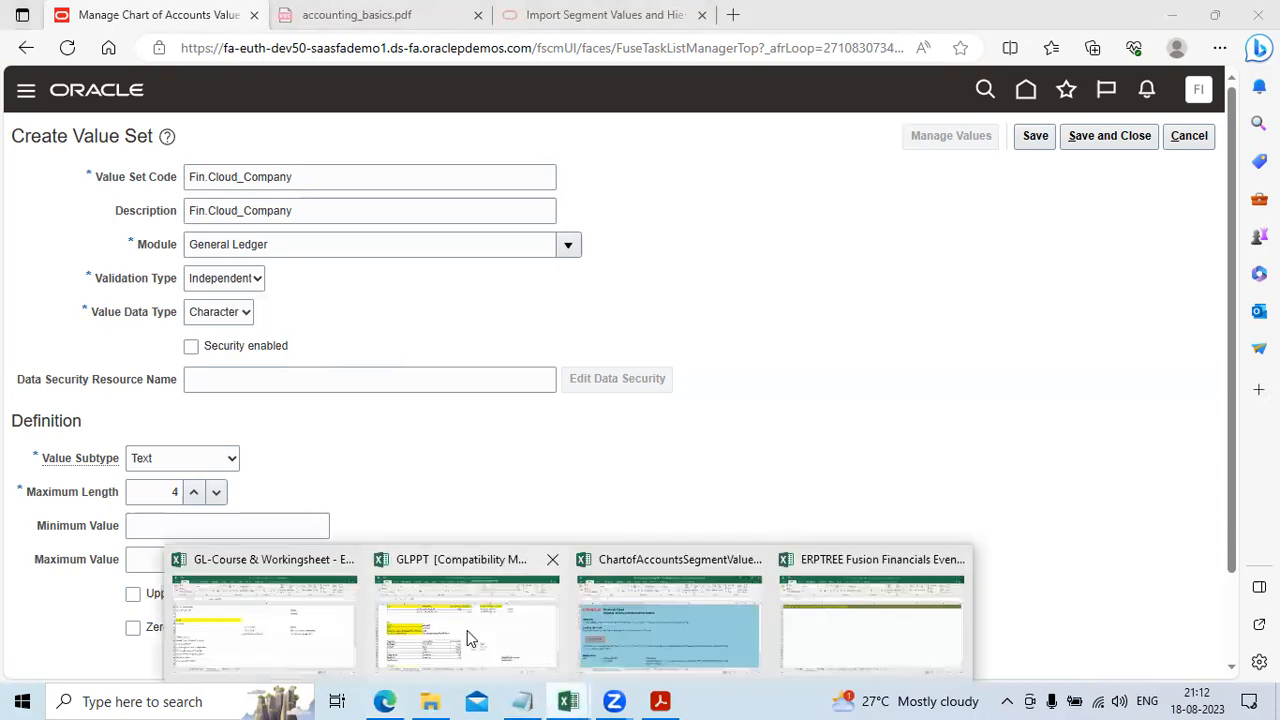
left_click(467, 625)
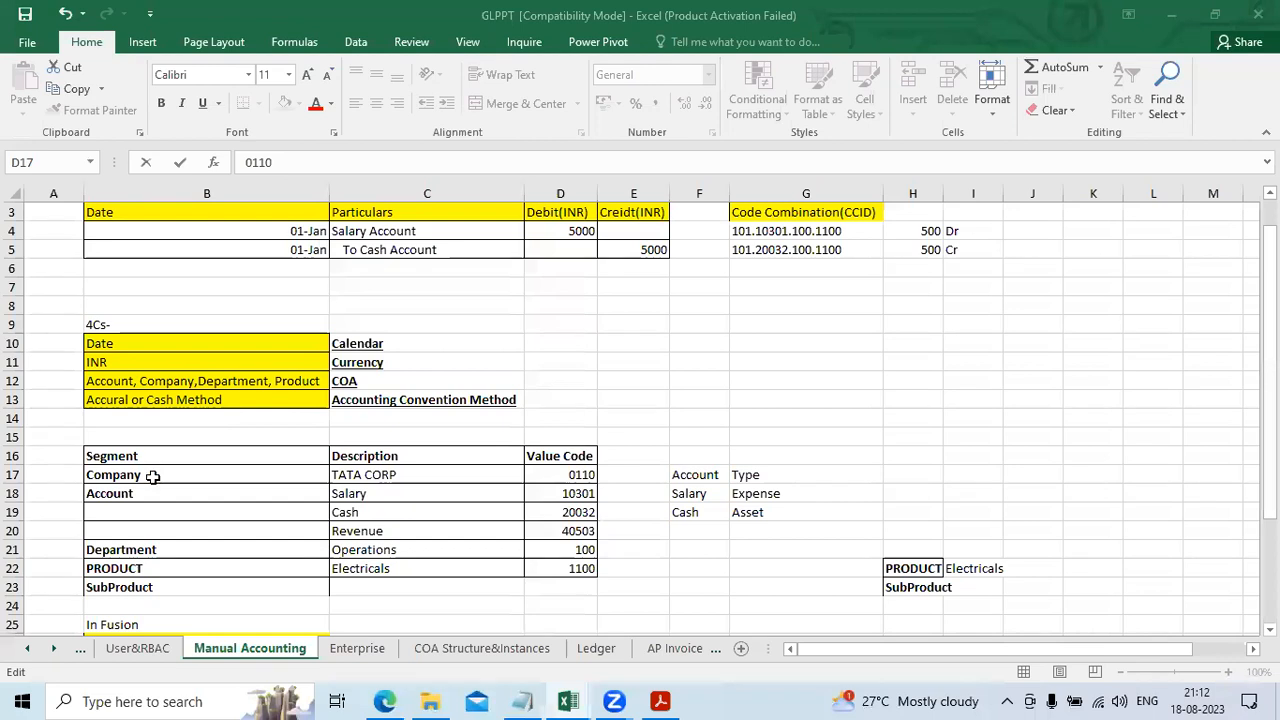
key("Down")
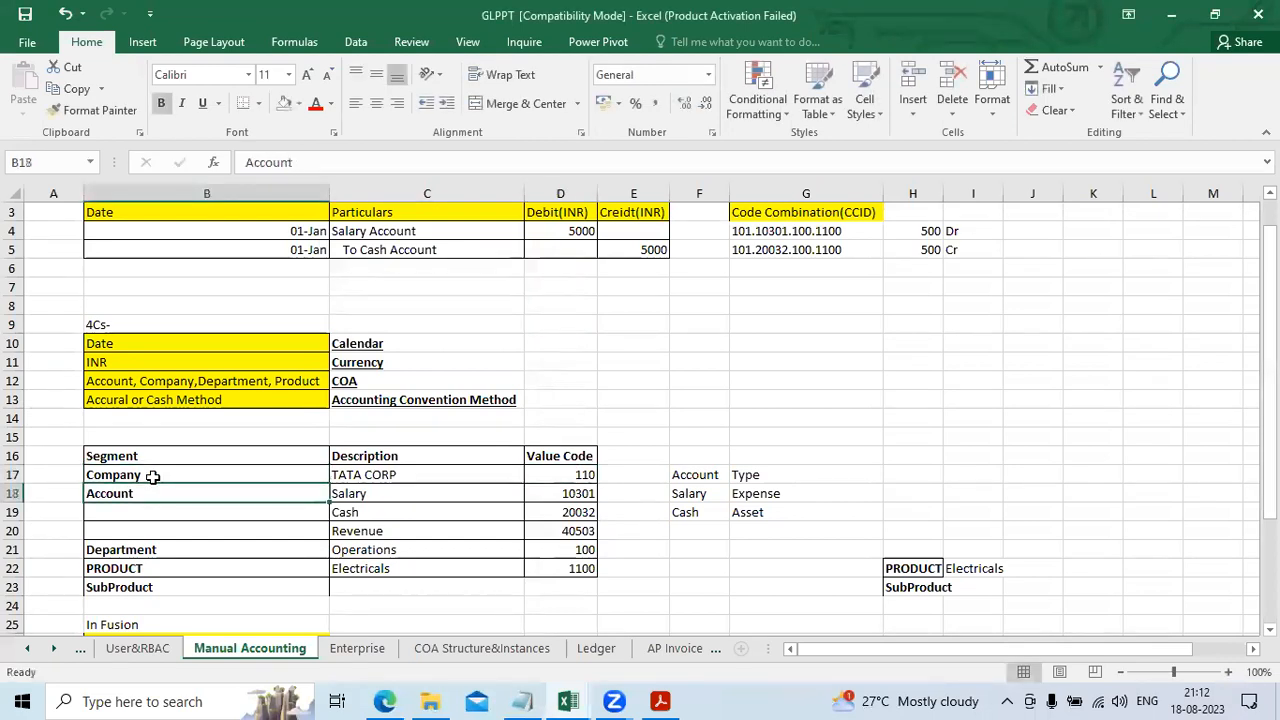
key("Down")
key("Down")
key("Down")
key("Down")
key("Down")
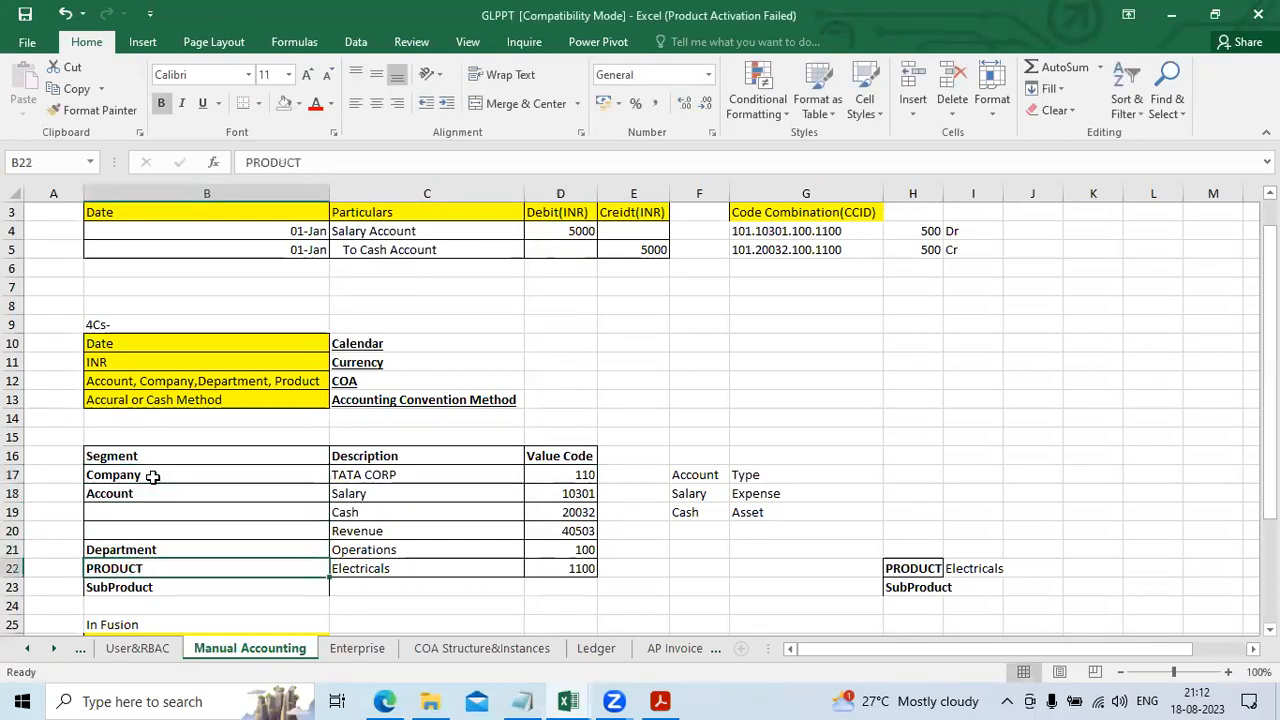
key("Up")
key("Up")
key("Up")
key("Up")
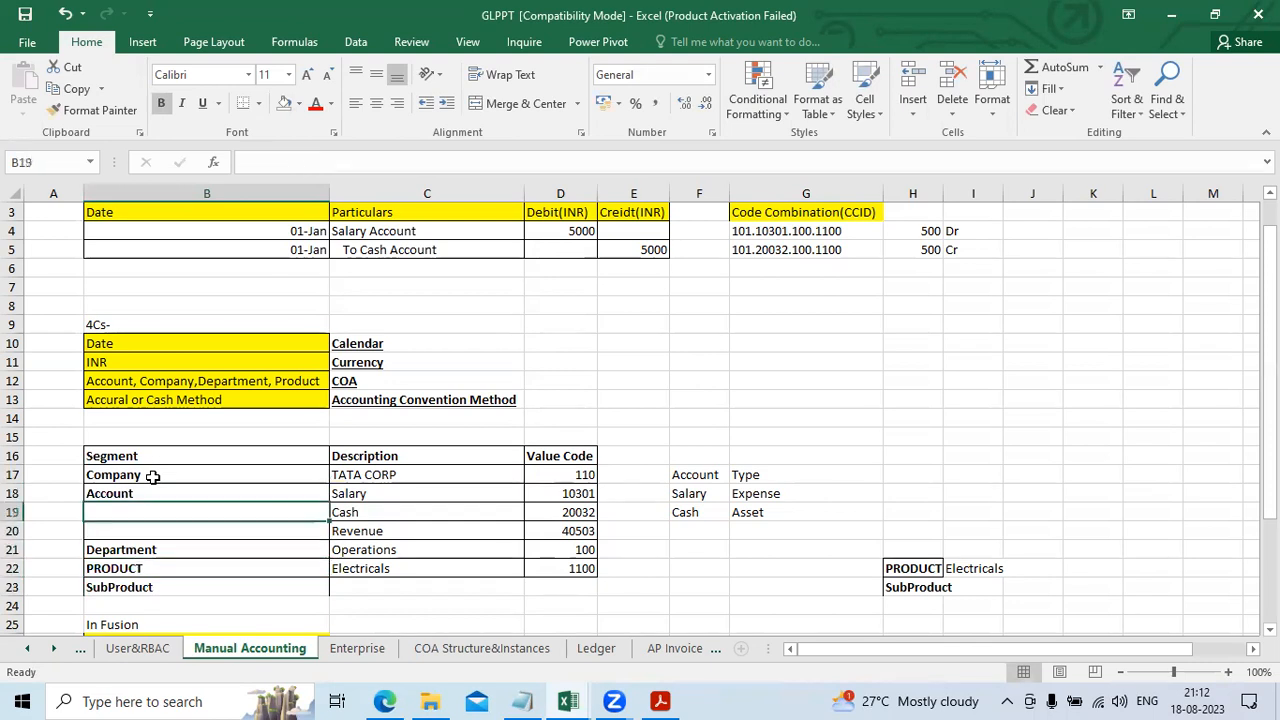
key("Down")
key("Down")
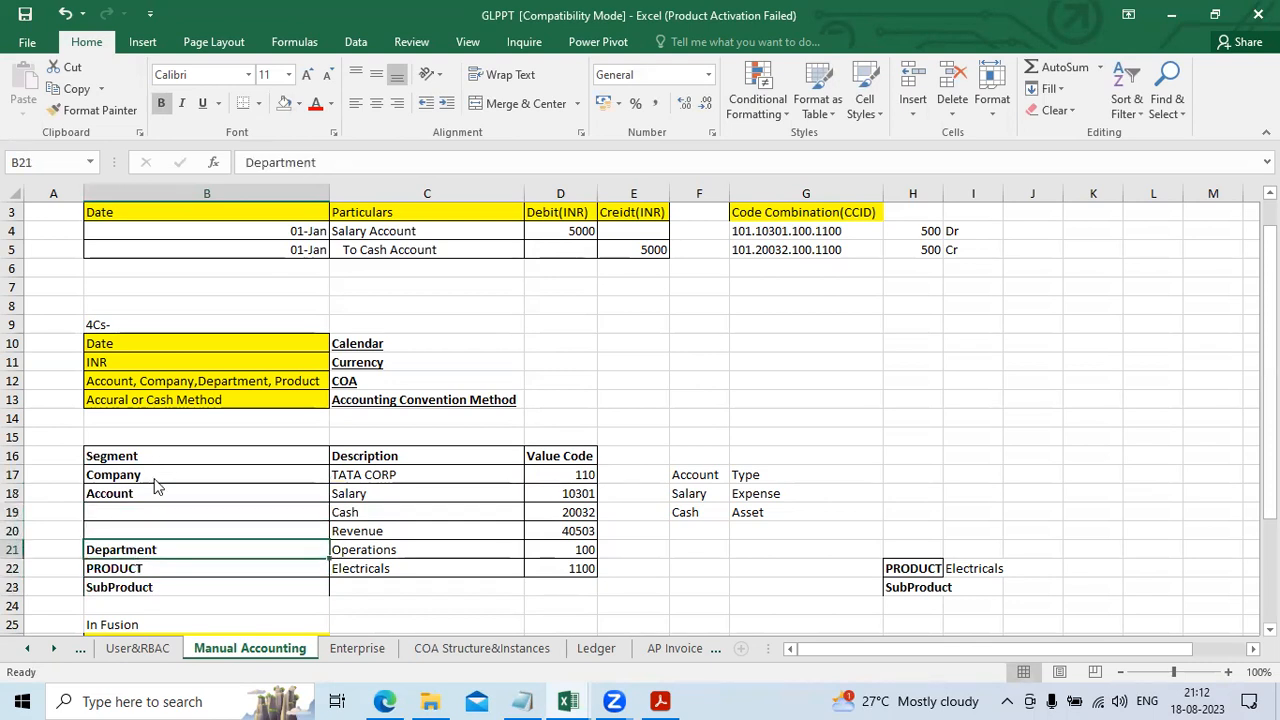
Step: Switch back to Oracle, save and close the Fin.Cloud_Company value set, and start creating another value set
key("alt+Tab")
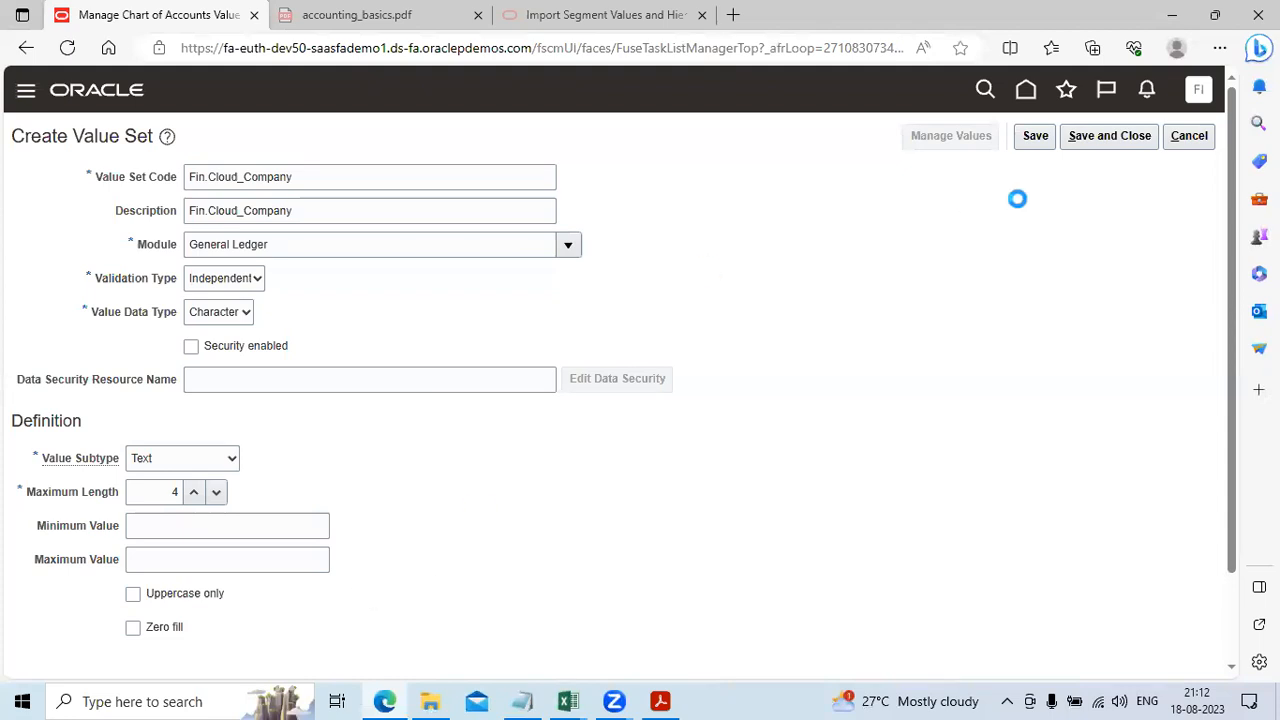
left_click(1116, 142)
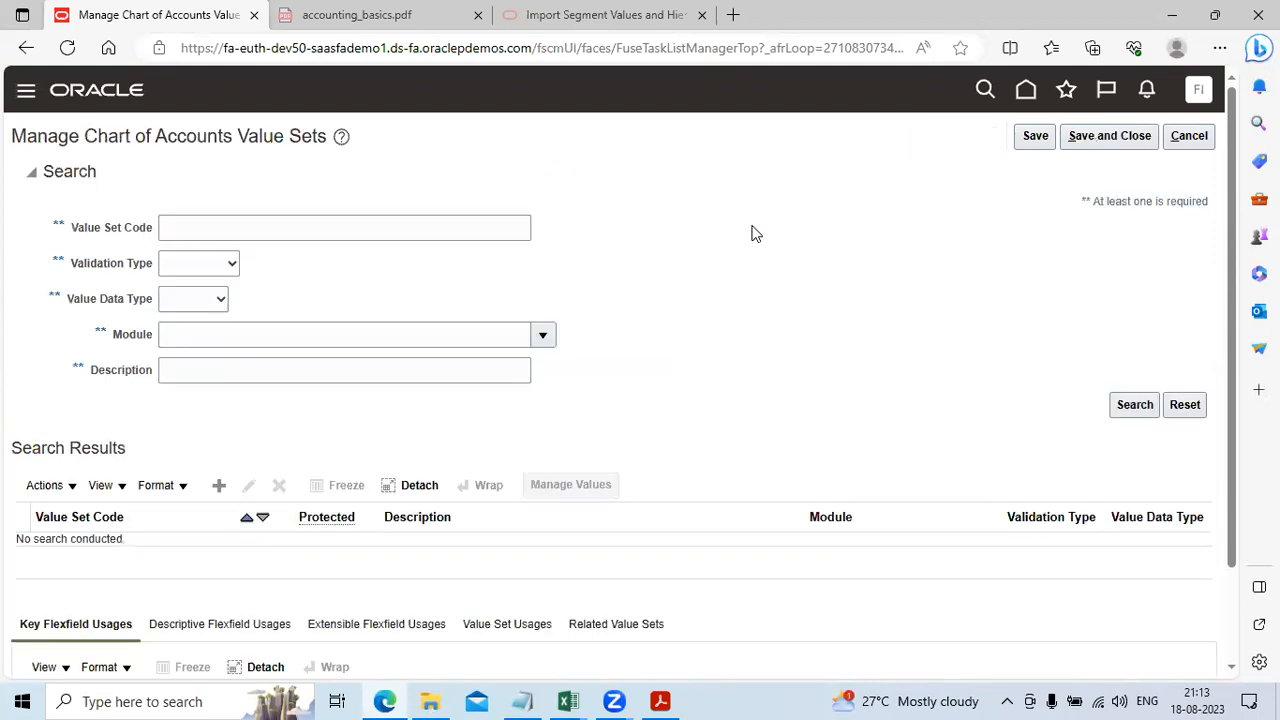
left_click(219, 485)
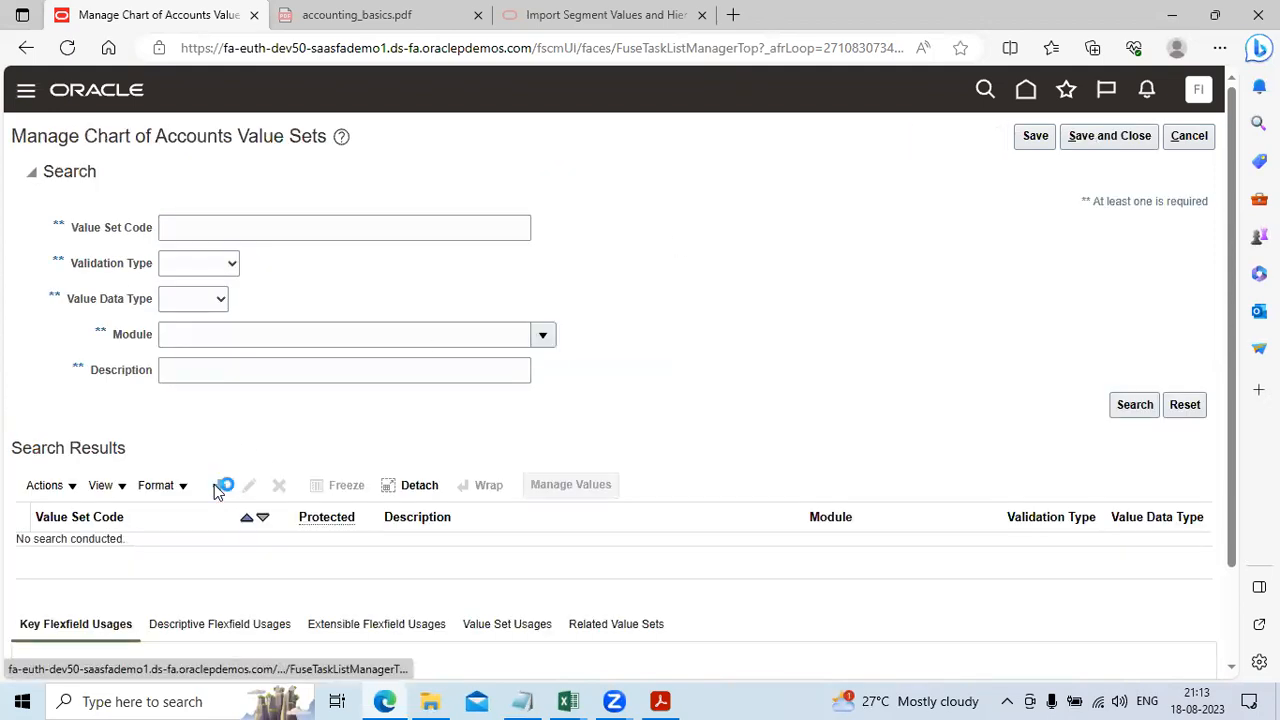
Step: Enter Fin.Cloud_Department as both the value set code and the description of the new value set
left_click(155, 174)
type("Fin")
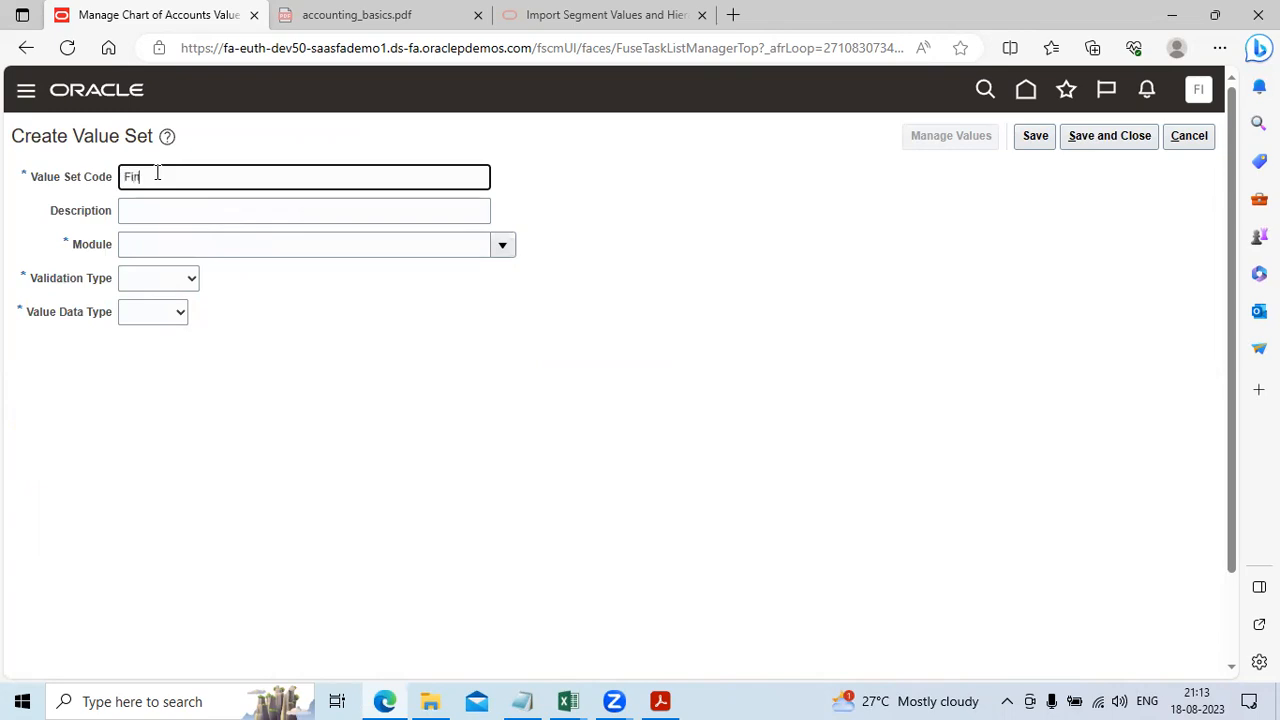
type(".Cloud_Department")
key("ctrl+a")
key("ctrl+c")
key("Tab")
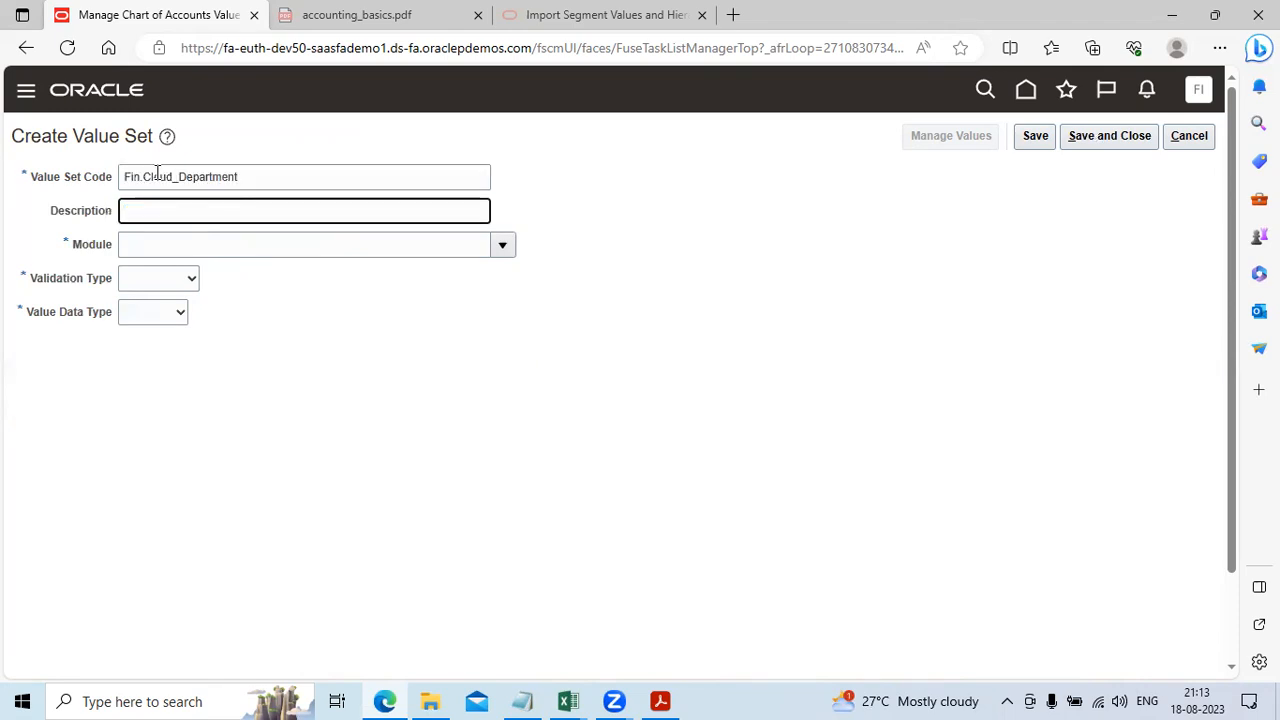
key("ctrl+v")
key("Tab")
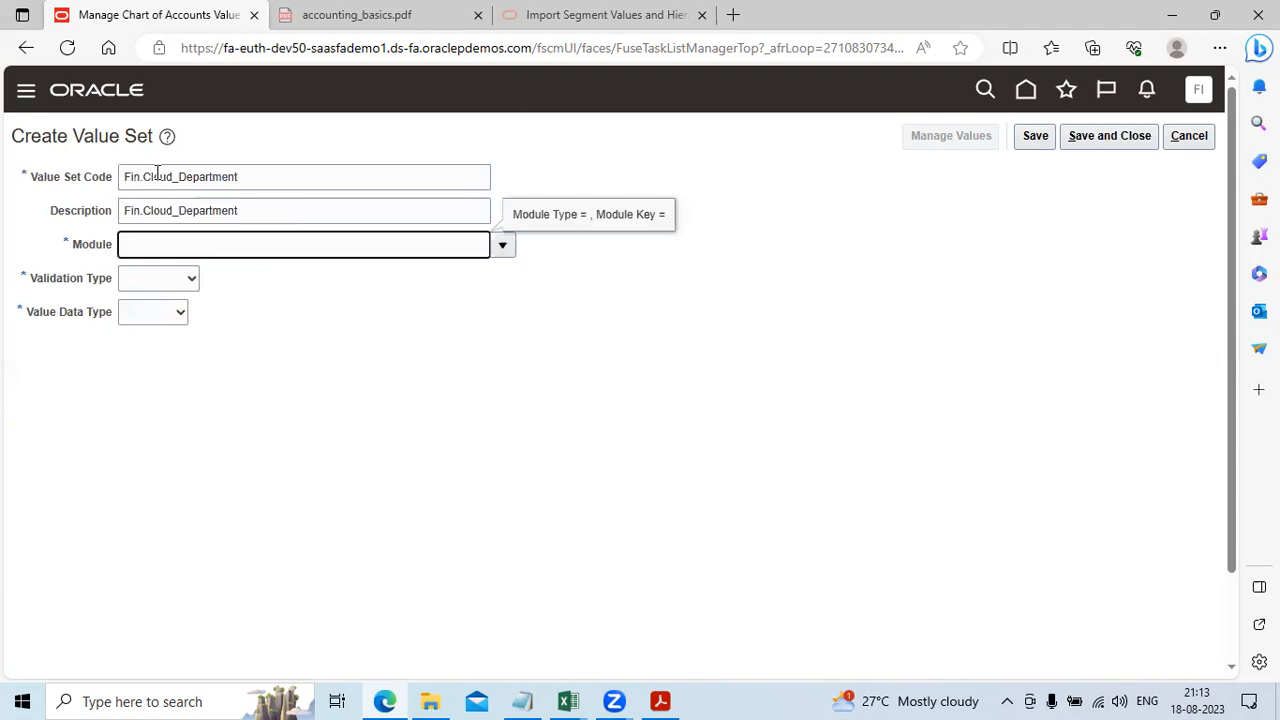
Step: Set the Department value set's module to General Ledger, validation type to Independent and value data type to Character
left_click(505, 246)
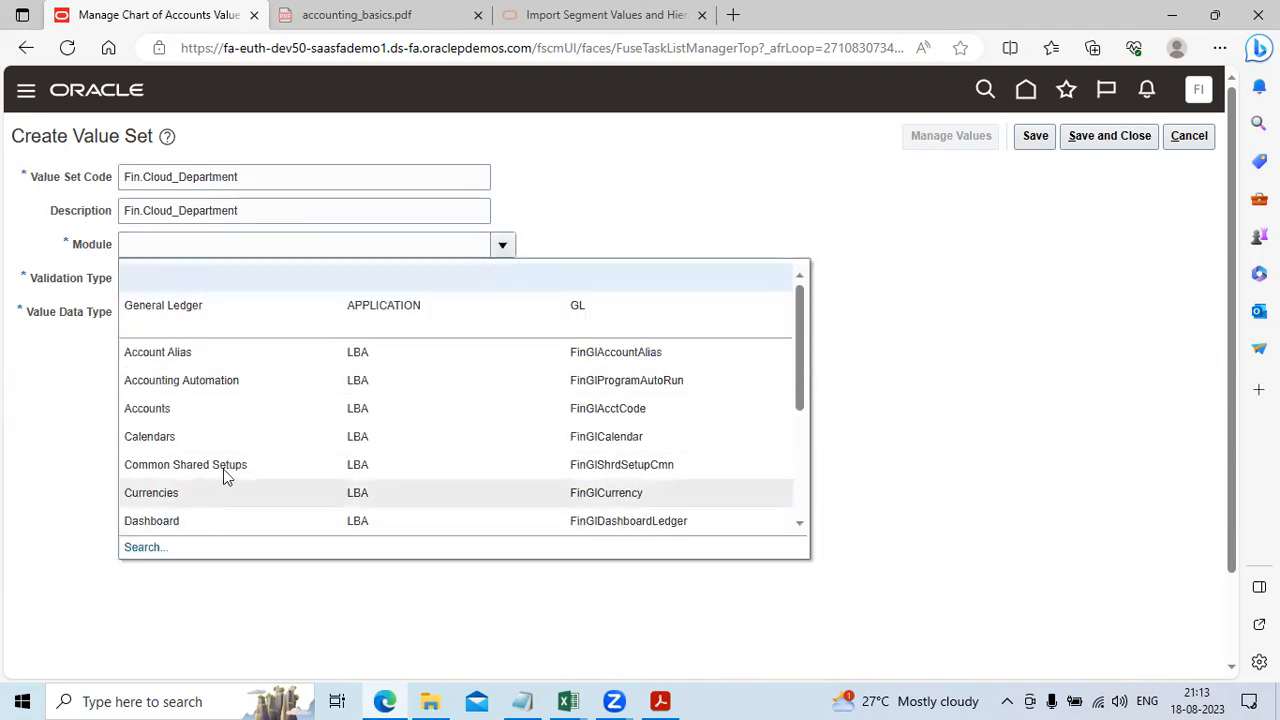
left_click(240, 306)
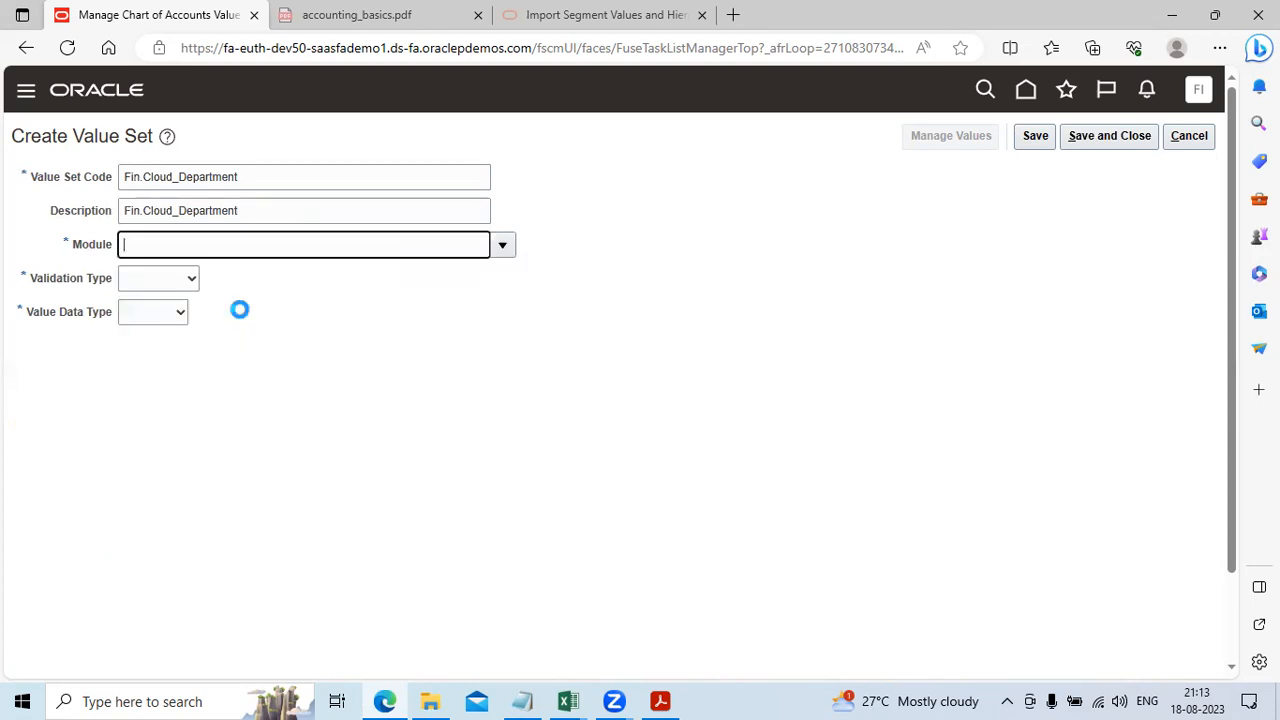
left_click(191, 281)
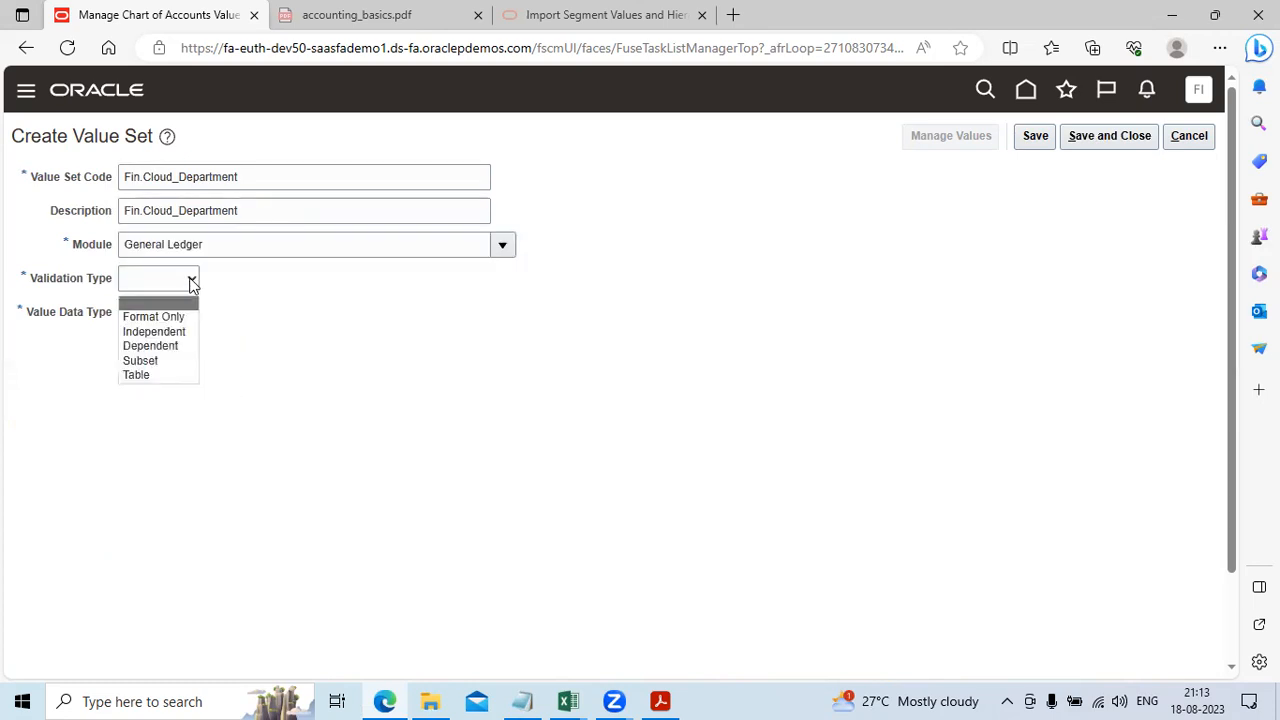
left_click(163, 332)
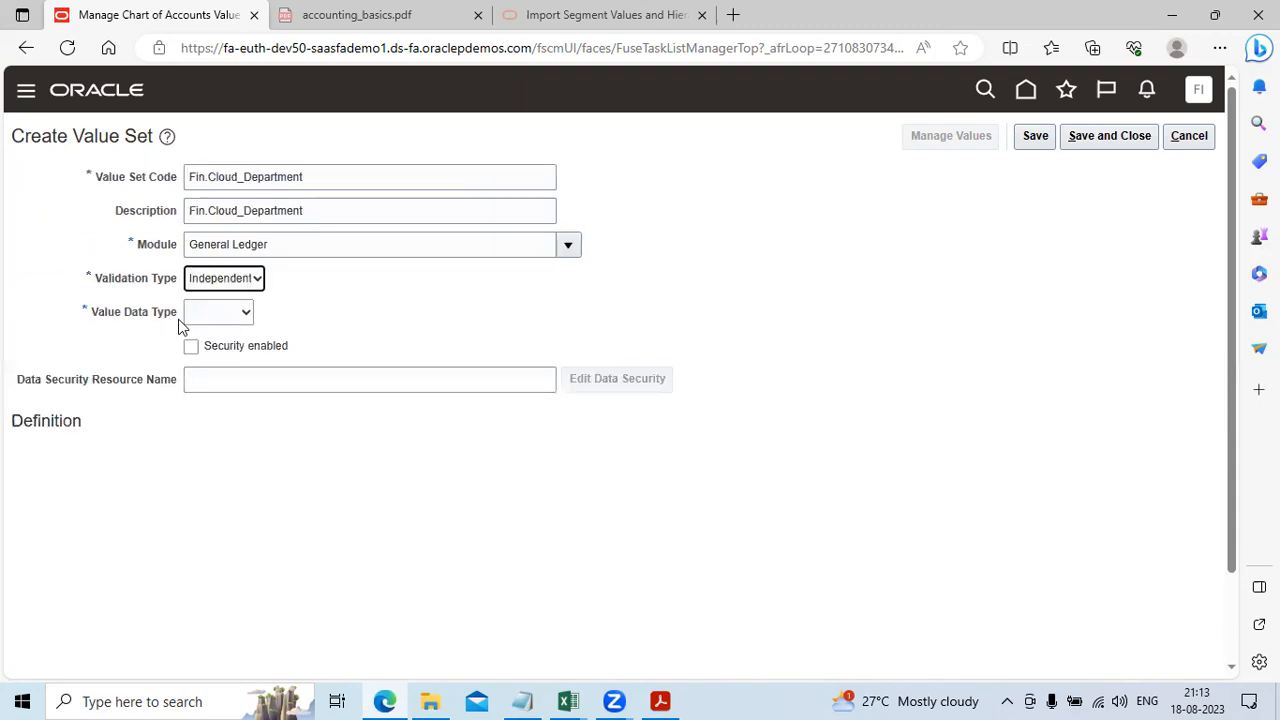
left_click(244, 316)
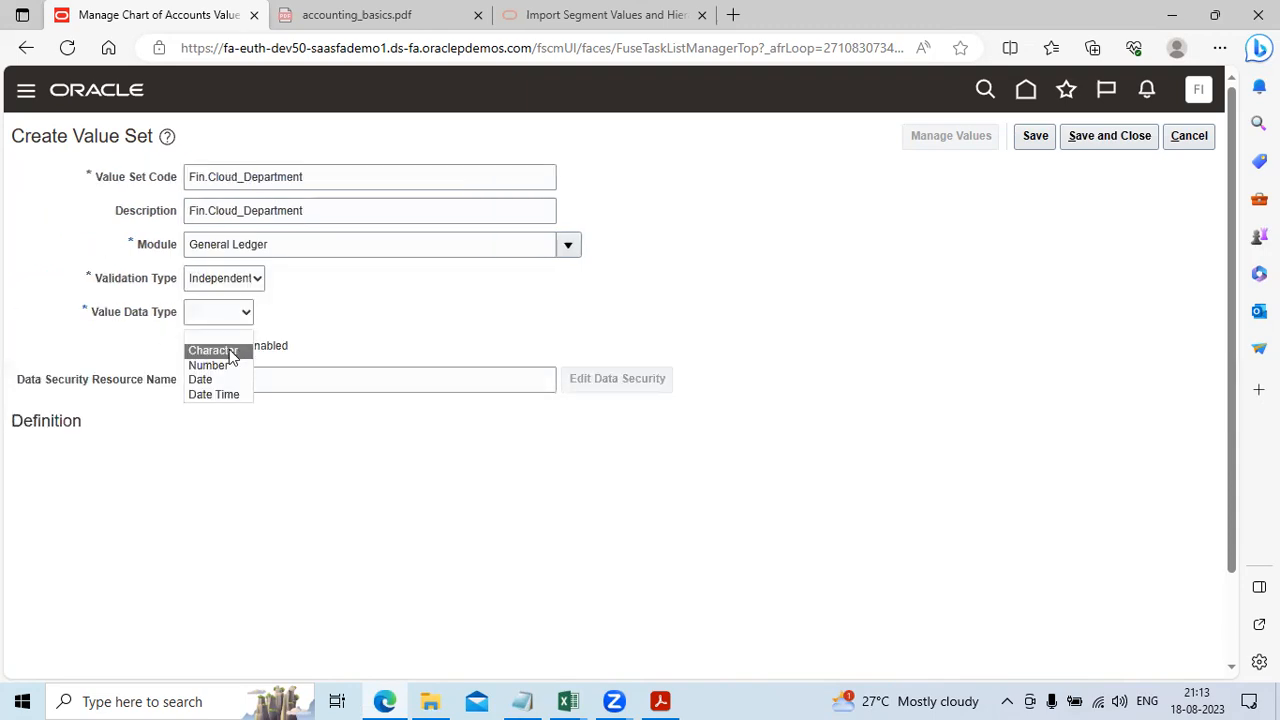
left_click(228, 351)
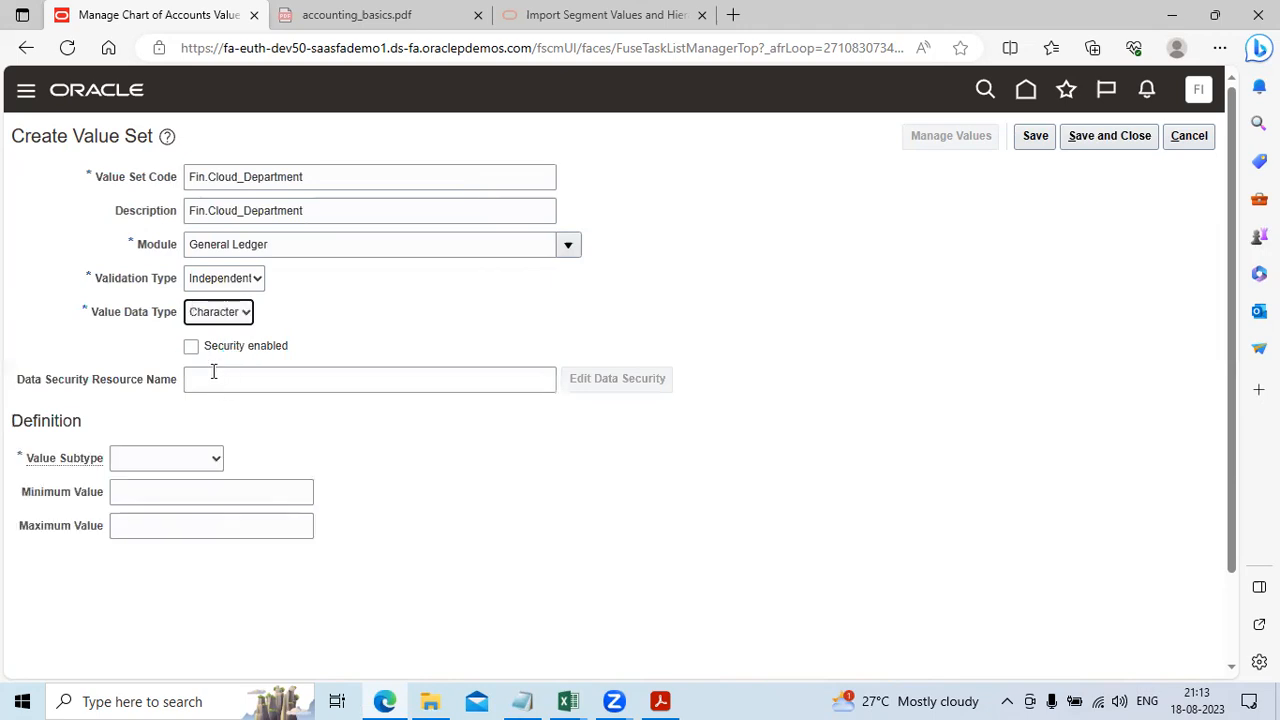
Step: Set the Department value set's subtype to Text with a maximum length of 4, and save and close it
left_click(208, 457)
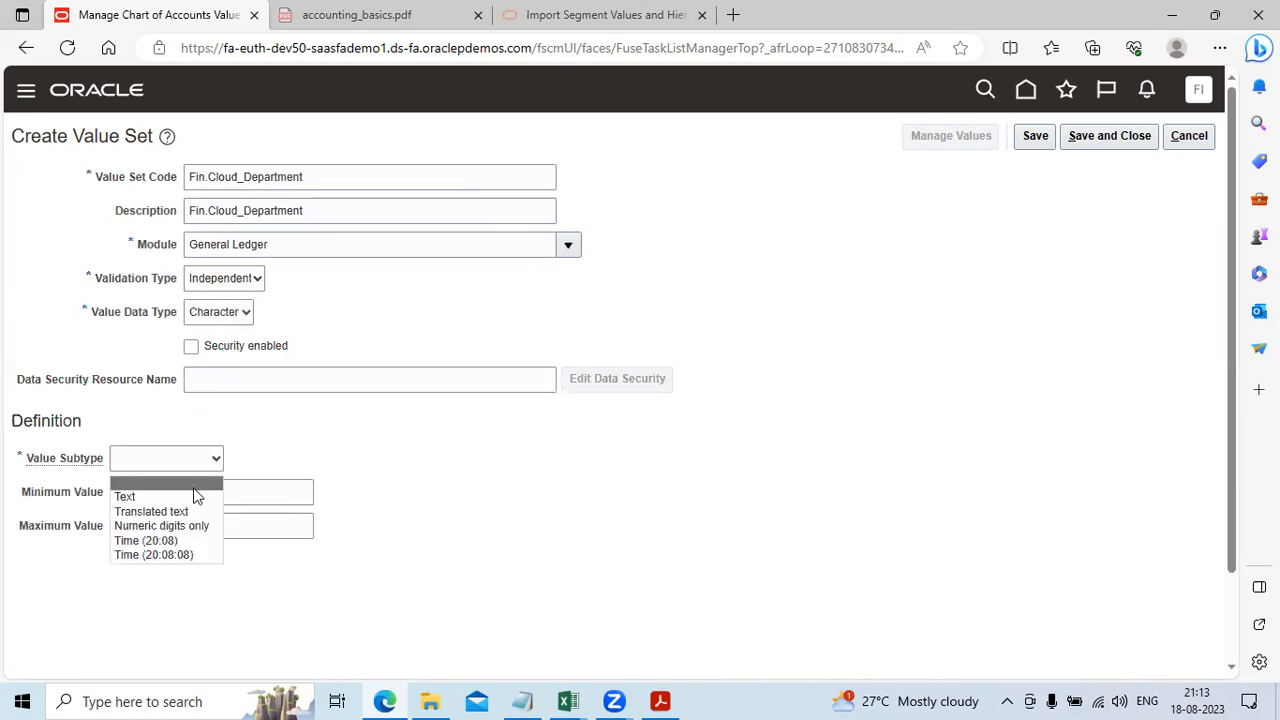
left_click(193, 496)
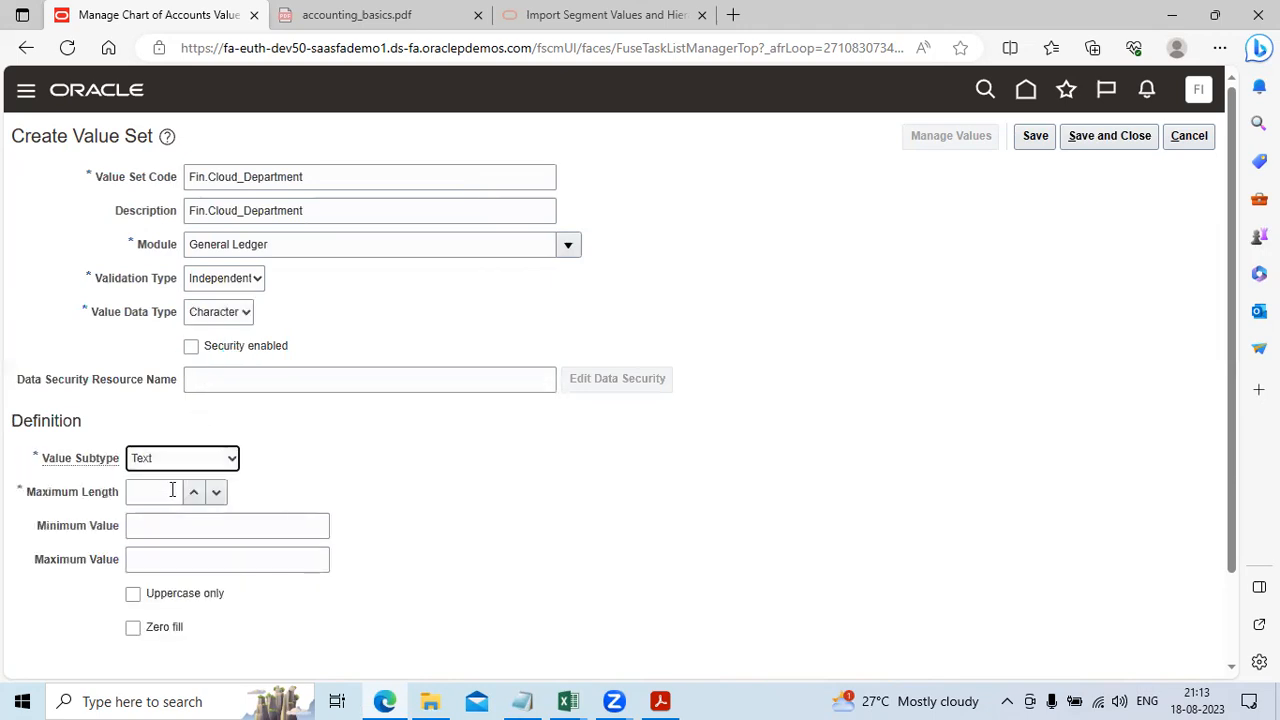
left_click(172, 489)
type("4")
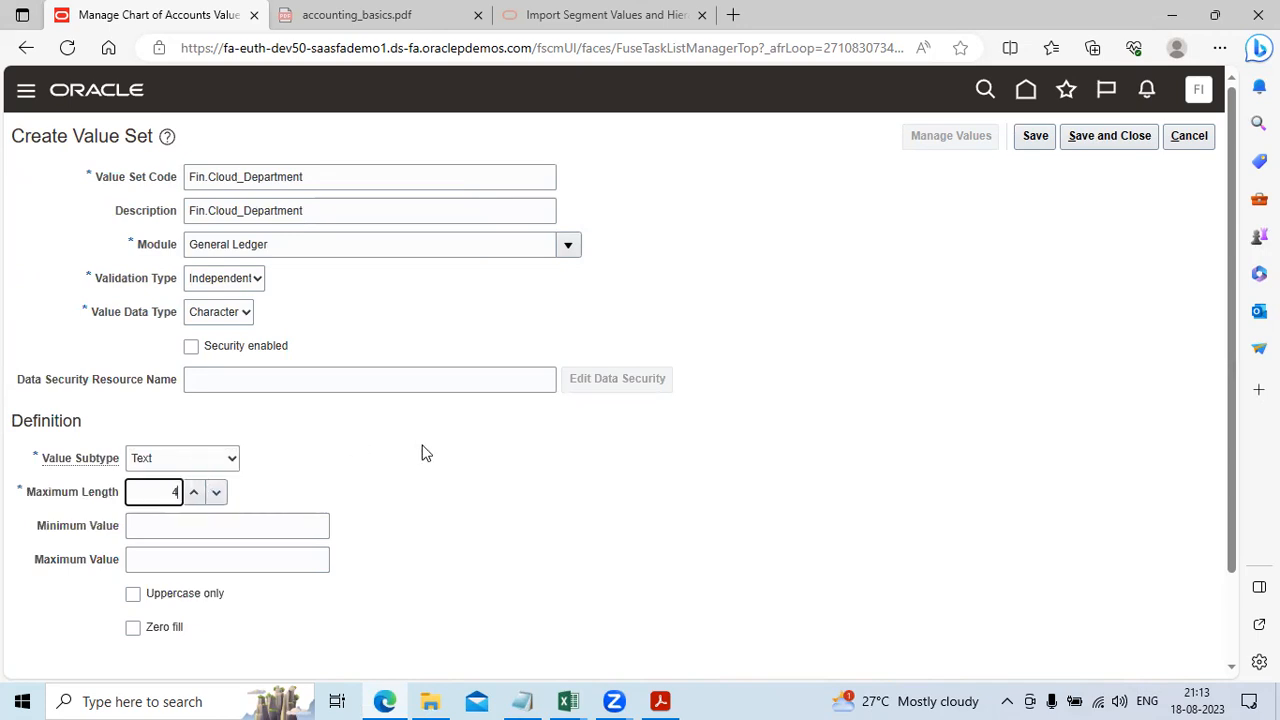
left_click(1105, 134)
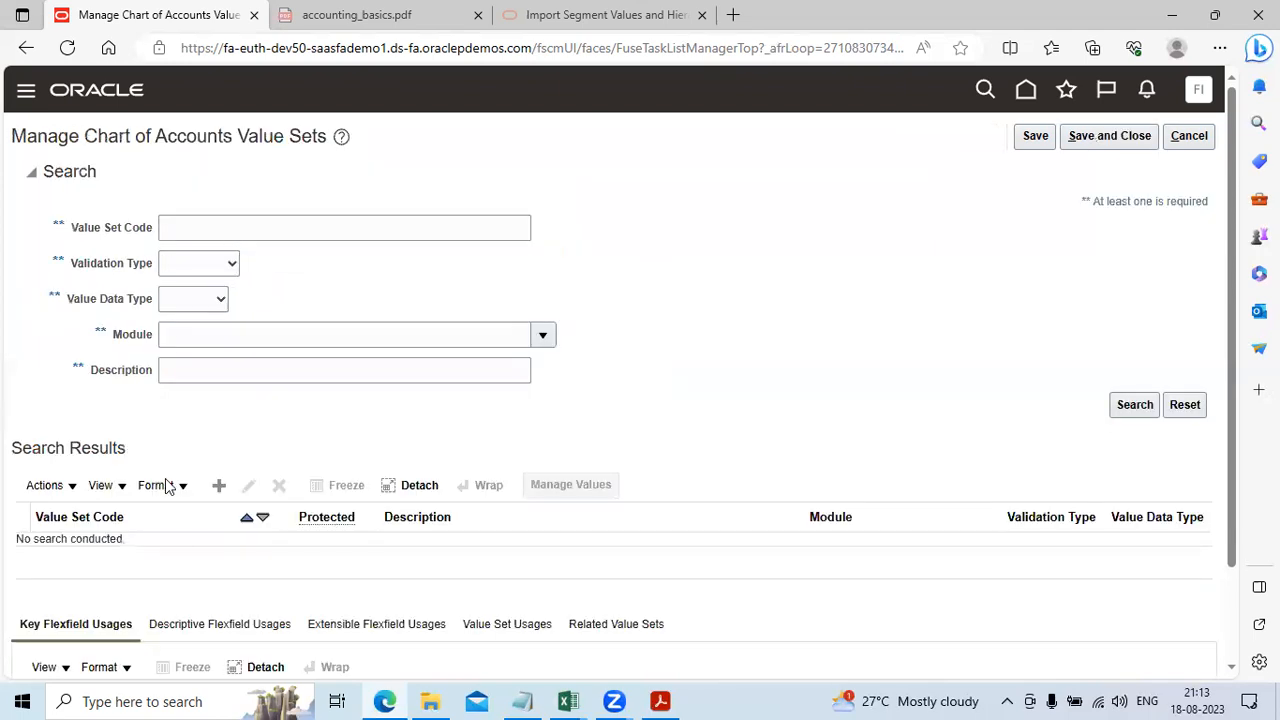
Step: Create another value set with Fin.Cloud_Account as both its value set code and its description
left_click(219, 486)
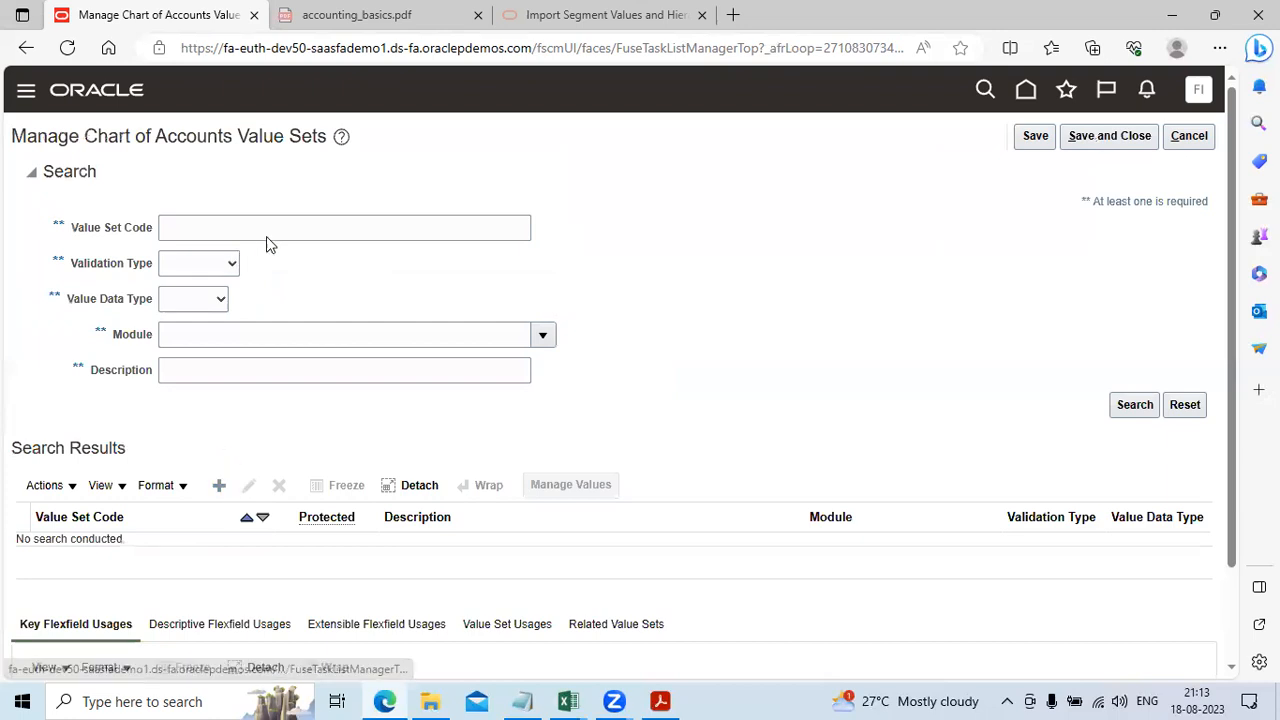
left_click(215, 186)
key("ctrl+v")
key("BackSpace")
key("BackSpace")
key("BackSpace")
key("BackSpace")
key("BackSpace")
key("BackSpace")
key("BackSpace")
key("BackSpace")
key("BackSpace")
key("BackSpace")
type("Account")
key("Tab")
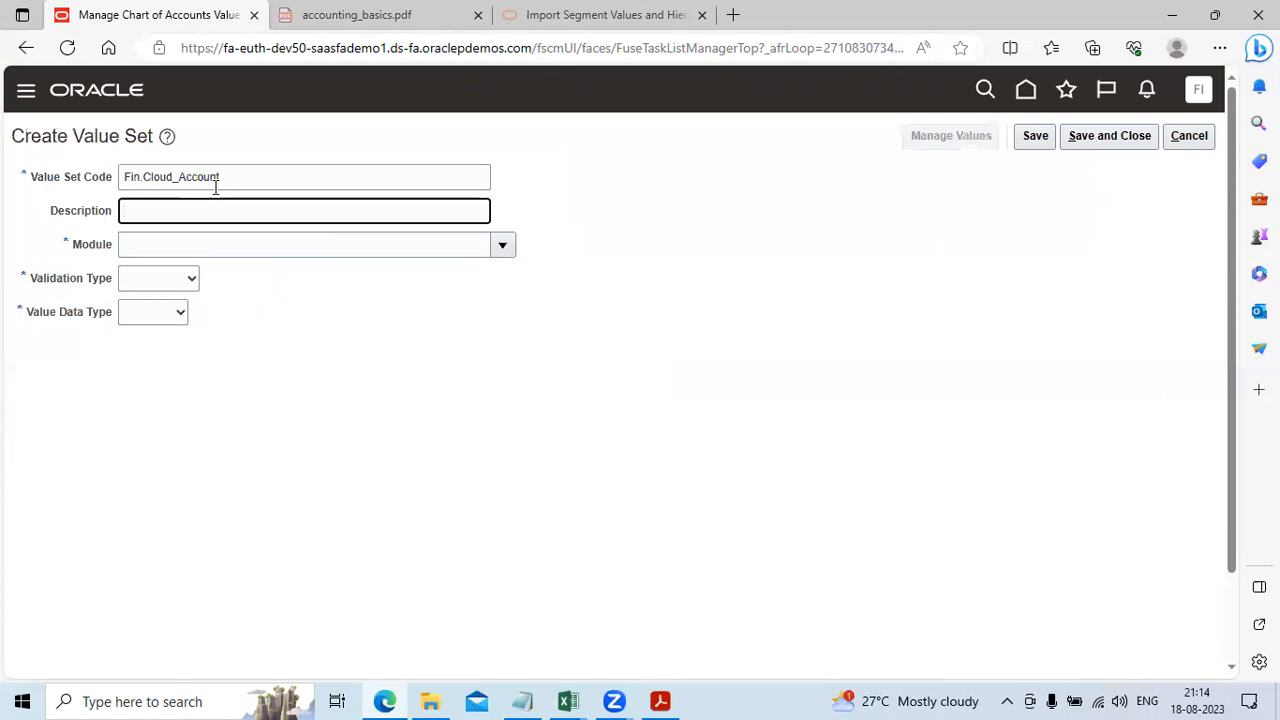
key("shift+Tab")
key("ctrl+c")
key("Tab")
key("ctrl+v")
key("Tab")
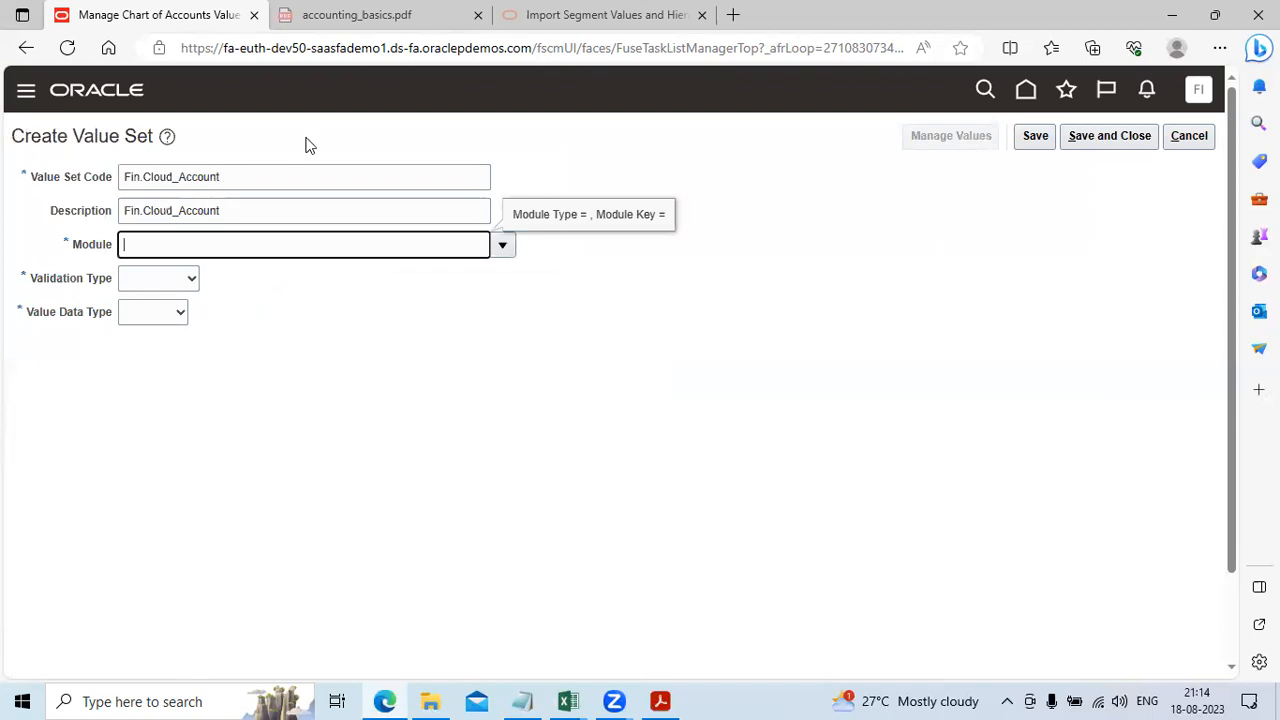
Step: Assign the Account value set to the General Ledger module and set its validation type to Independent
left_click(502, 246)
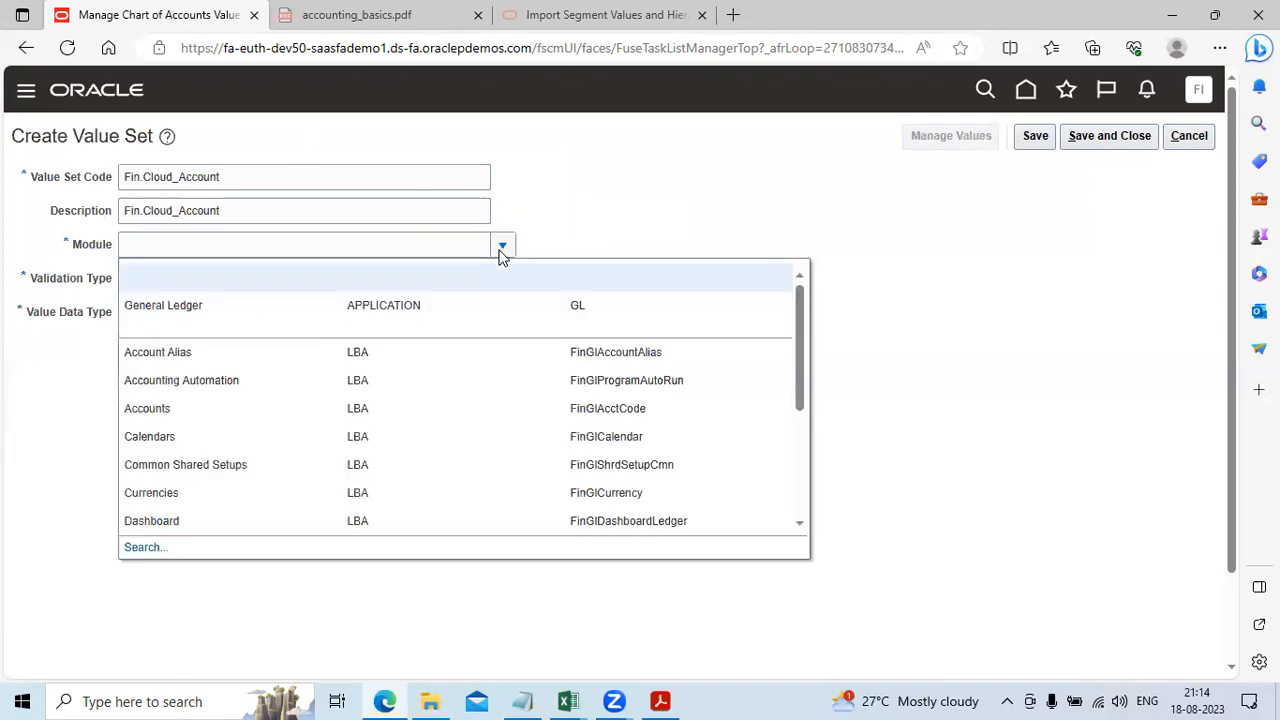
key("Down")
key("Return")
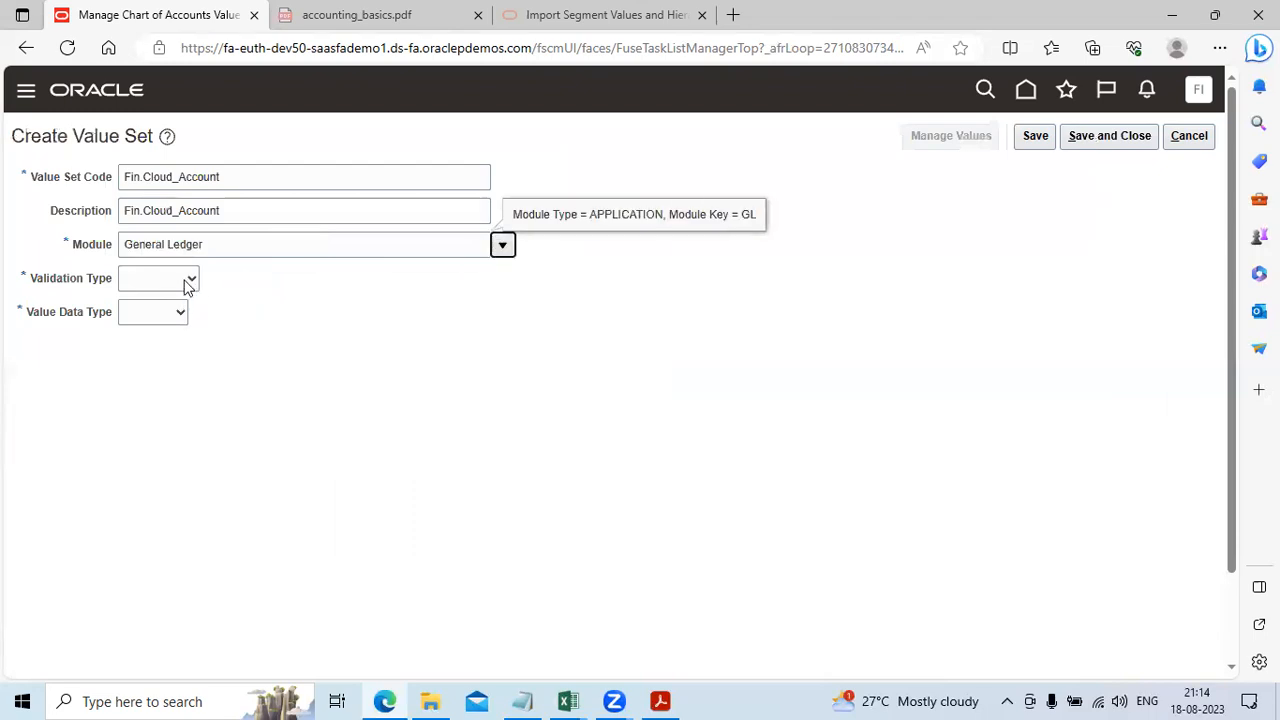
left_click(188, 281)
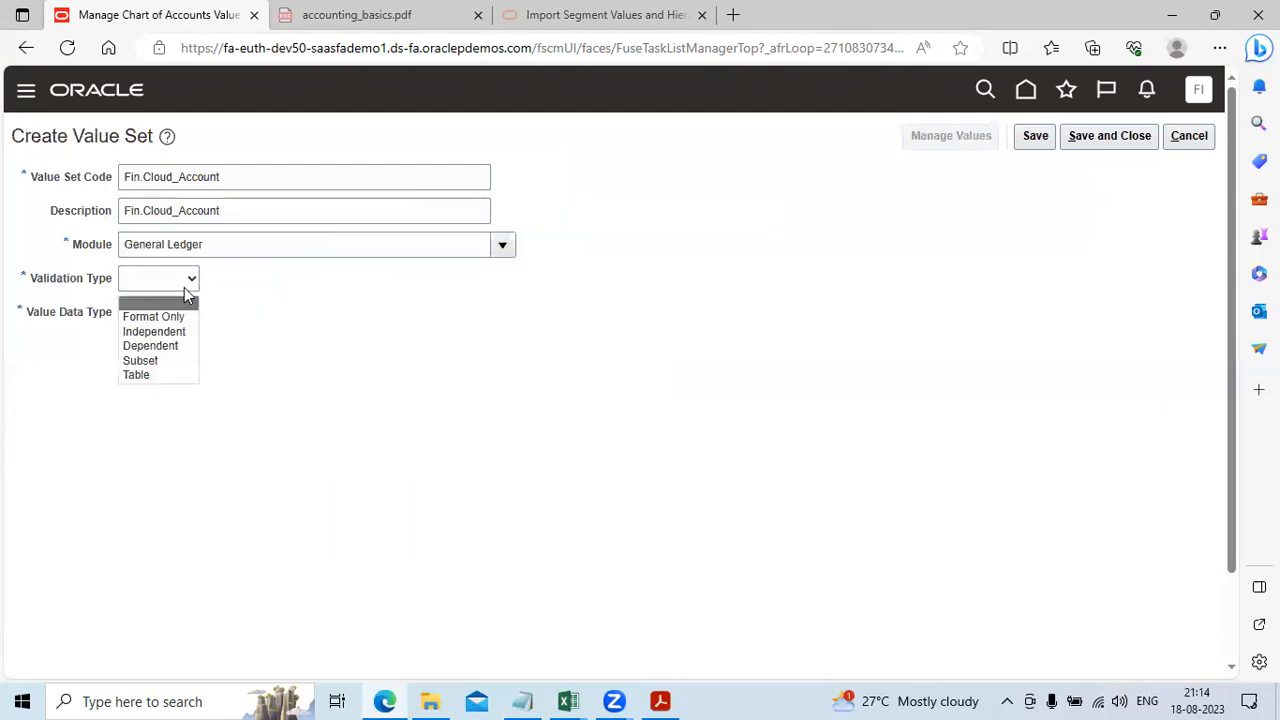
left_click(174, 336)
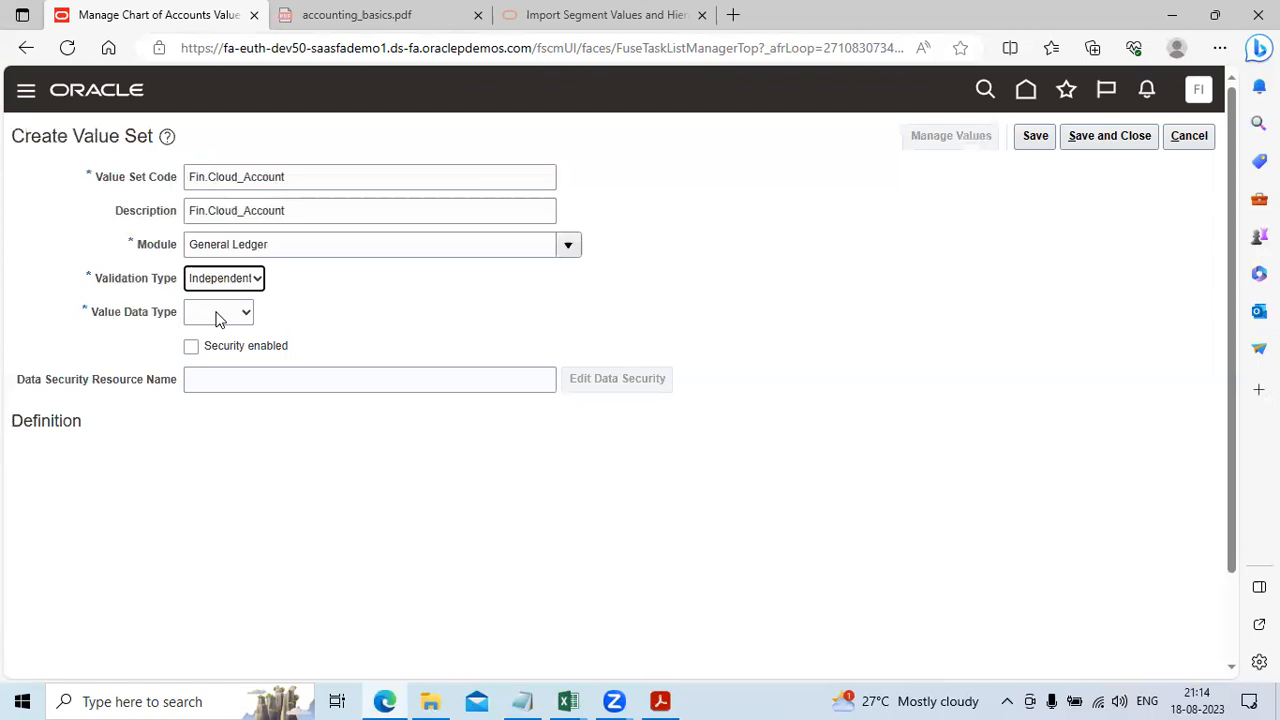
Step: Check the Account segment's value codes in the Excel worksheet and return to the Account value set in Oracle
left_click(248, 316)
left_click(248, 316)
left_click(163, 493)
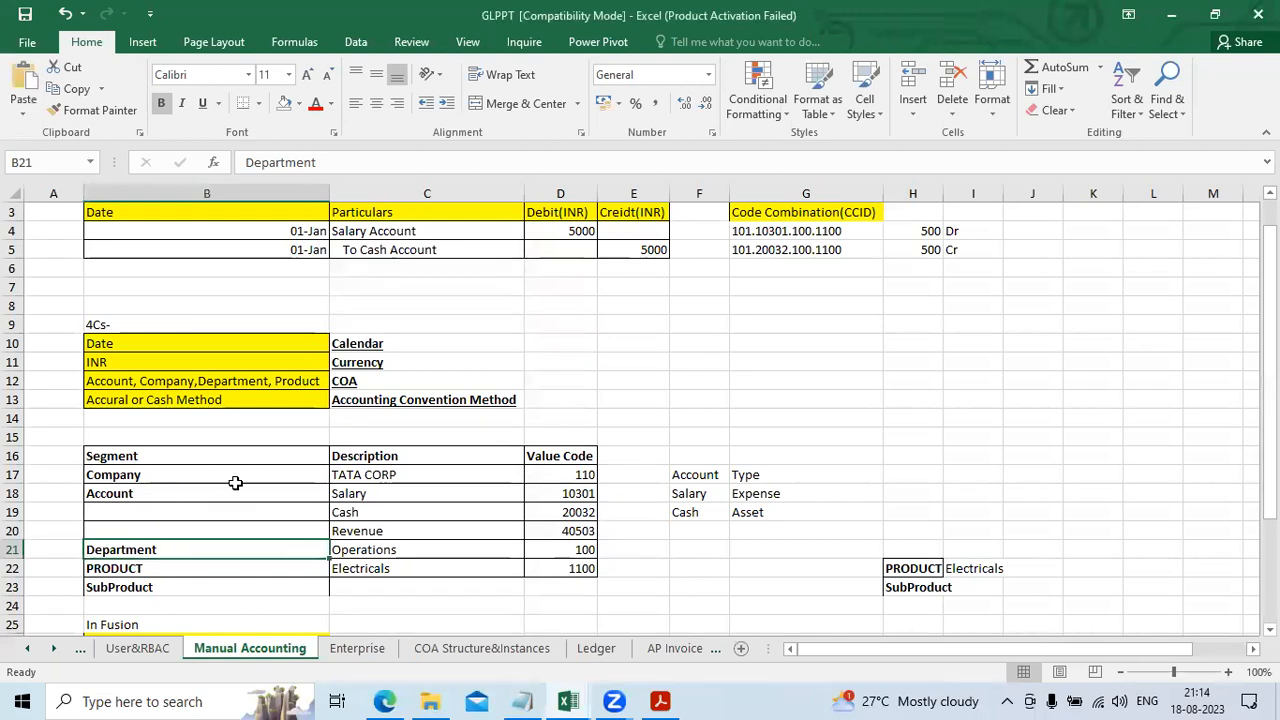
key("alt+Tab")
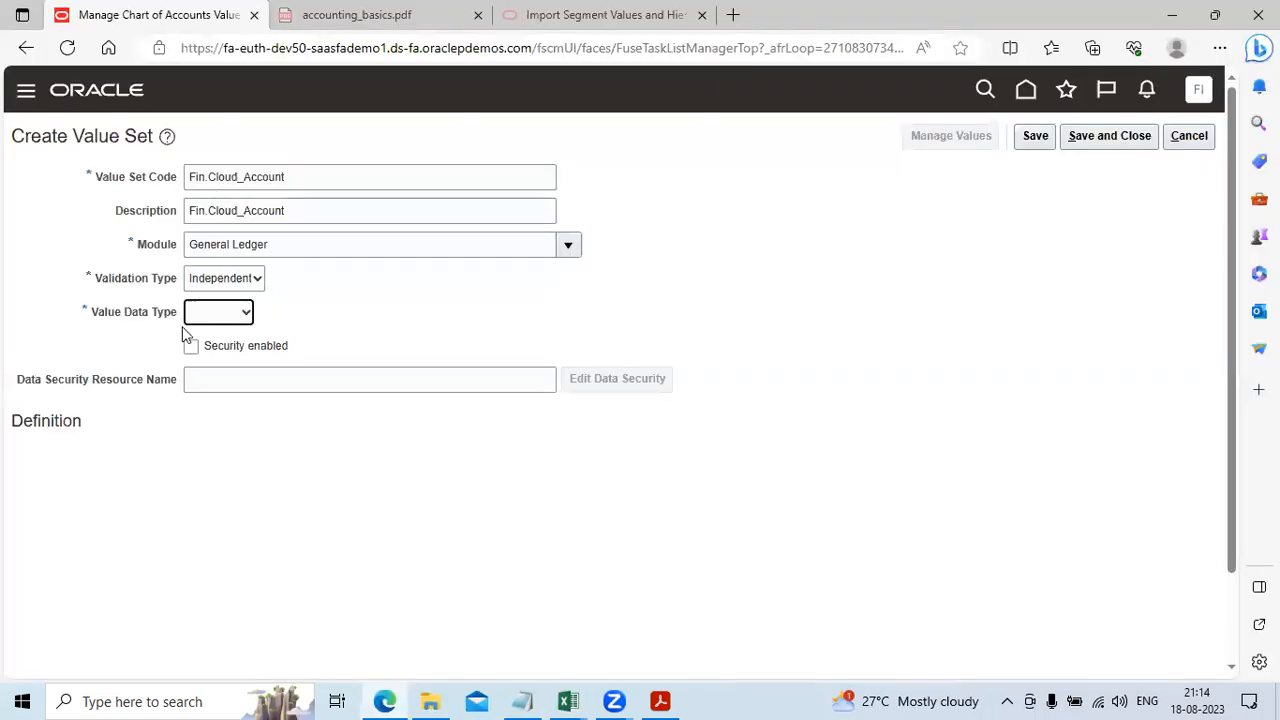
Step: Give the Account value set the Character data type, Text subtype and a maximum length of 6, and save and close it
left_click(246, 314)
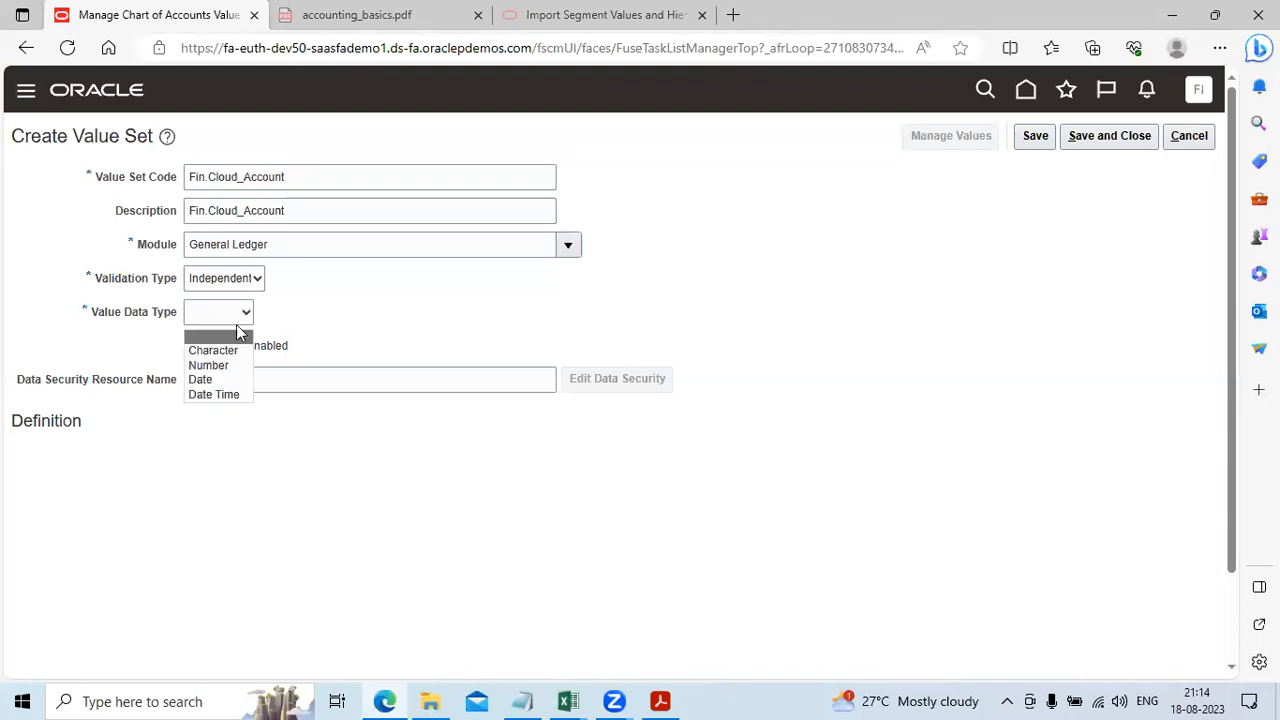
left_click(235, 351)
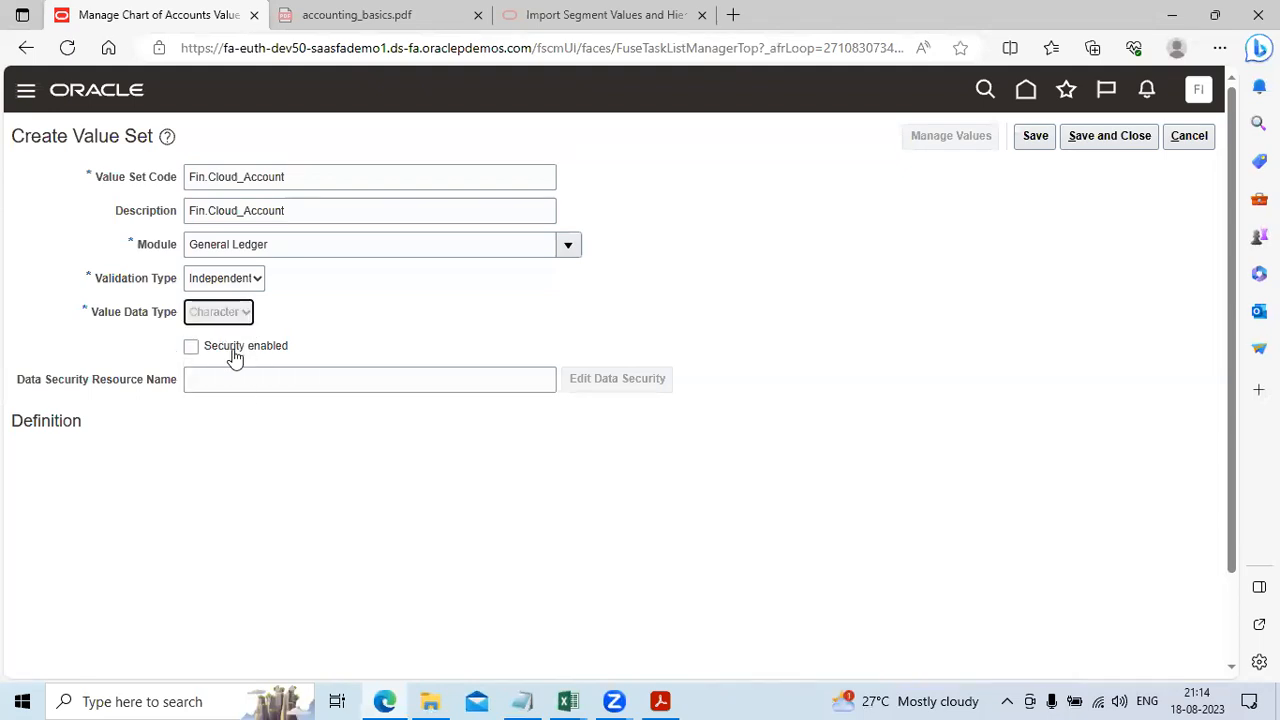
left_click(172, 458)
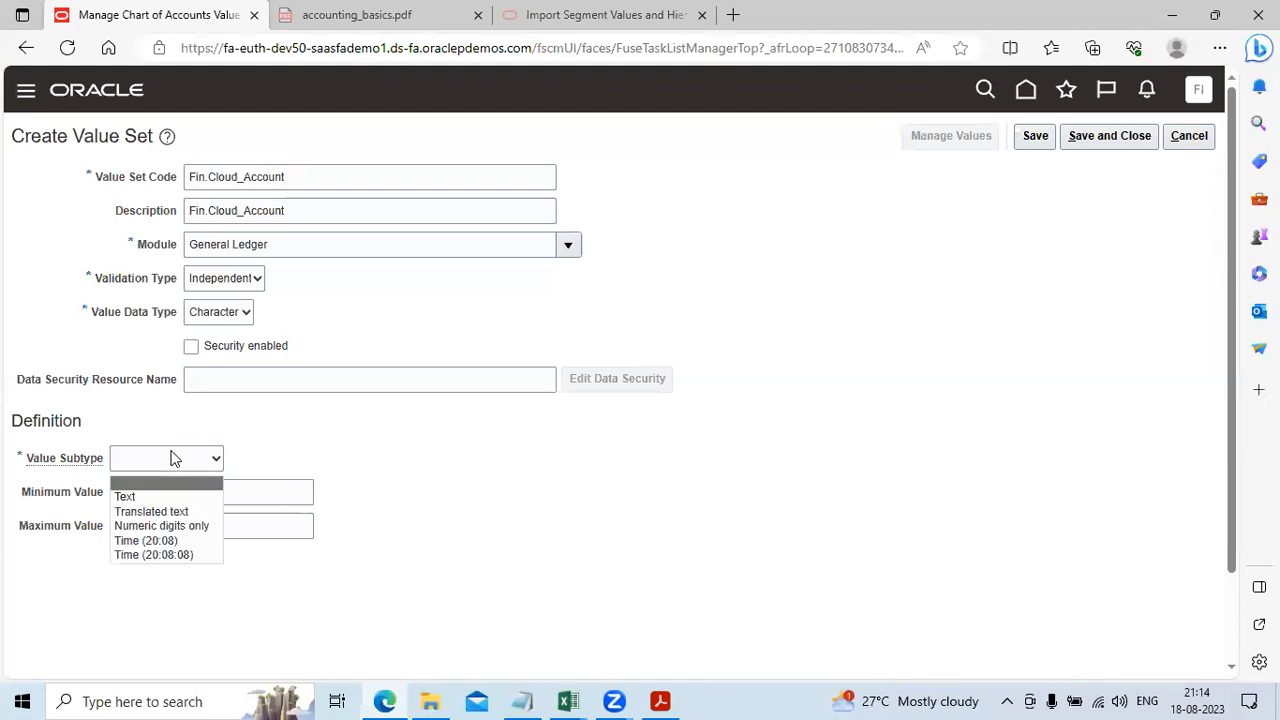
left_click(172, 458)
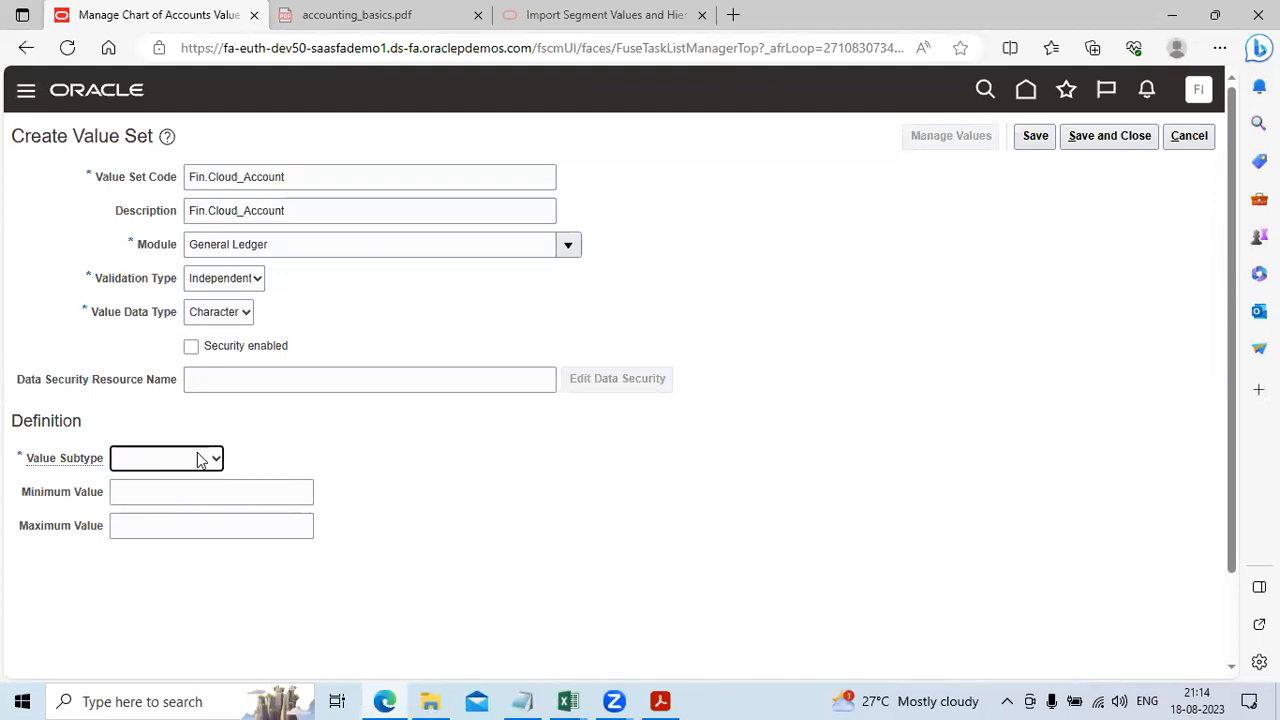
left_click(218, 459)
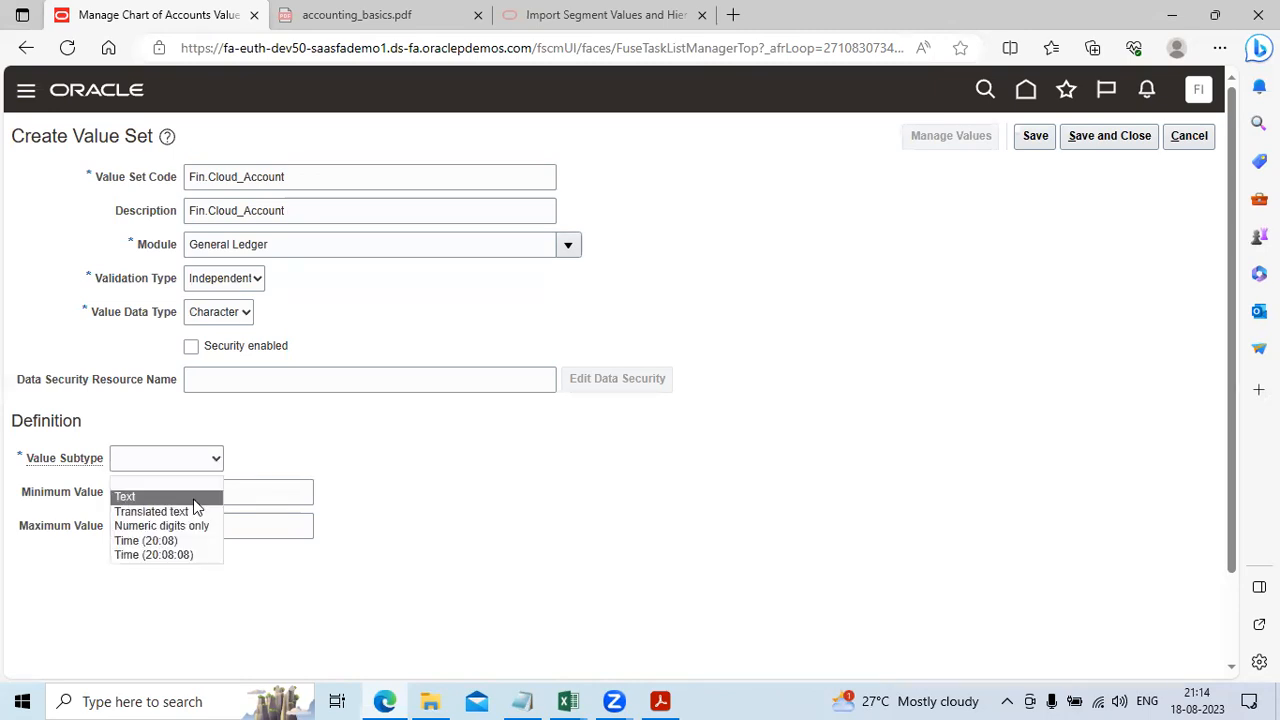
left_click(190, 497)
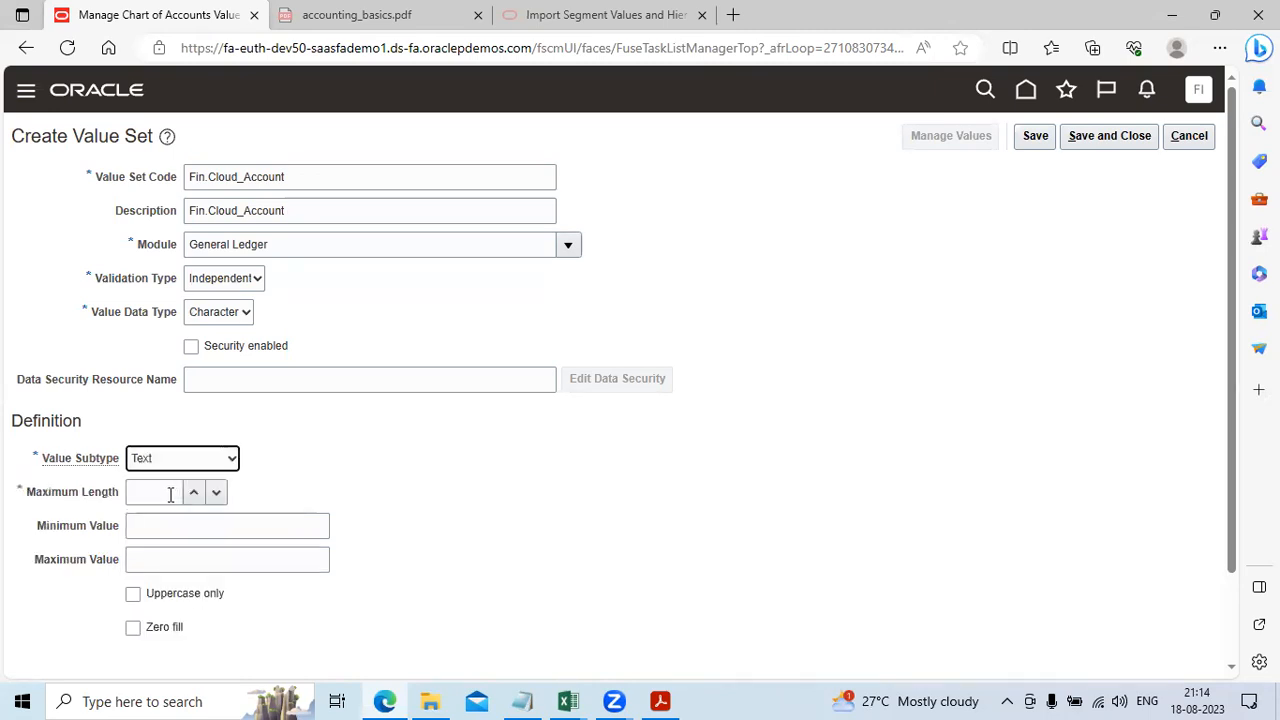
left_click(176, 494)
type("6")
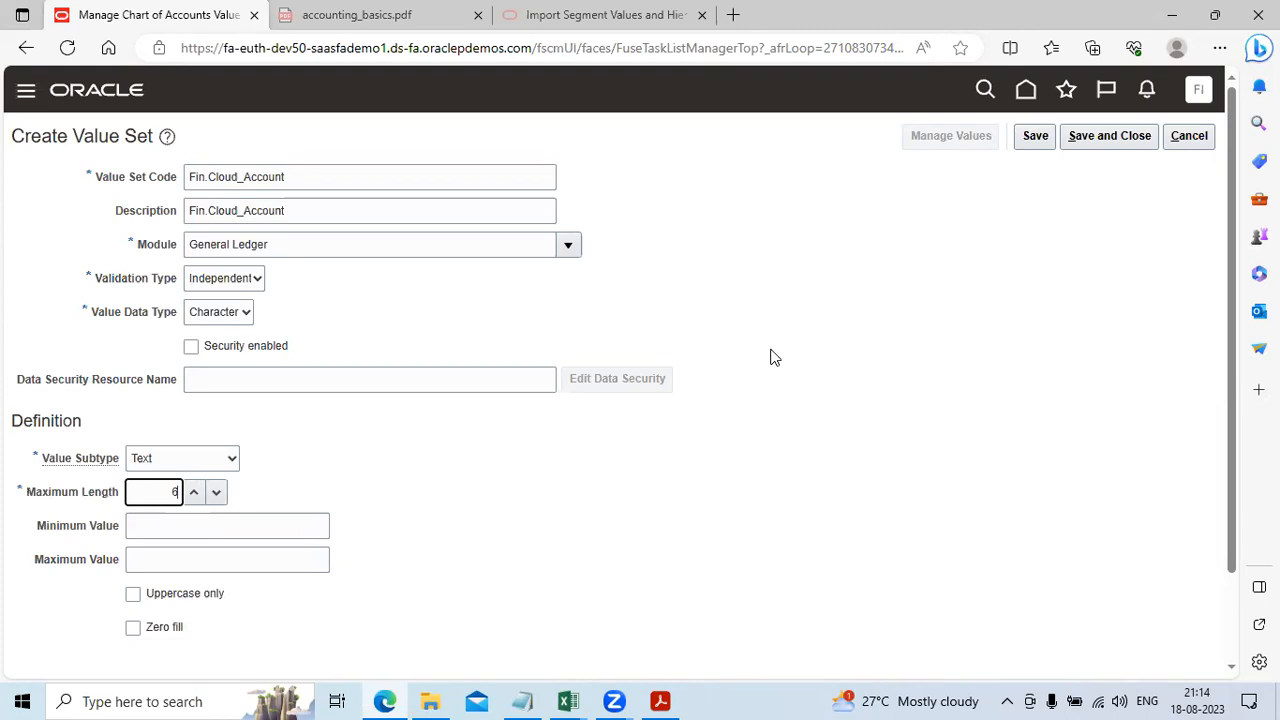
left_click(1104, 145)
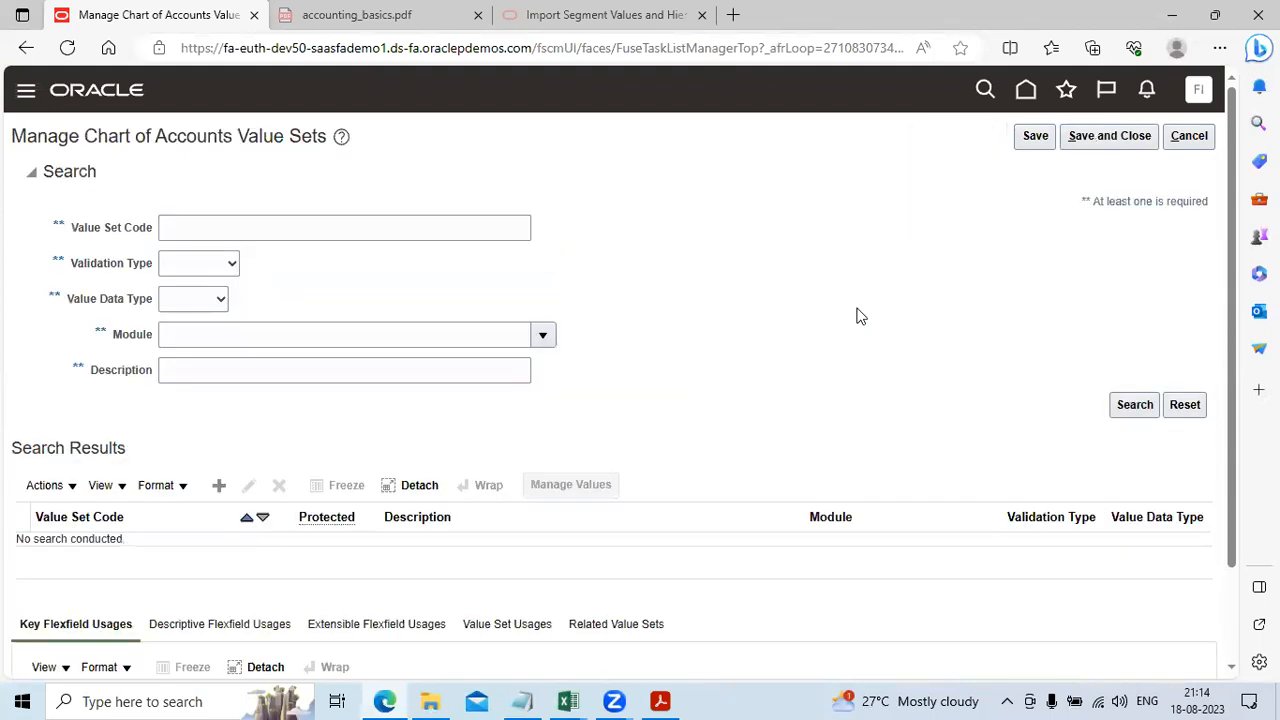
Step: Start another value set and enter Fin.Cloud_Product as its value set code, checking the segment names in the Excel worksheet
left_click(218, 486)
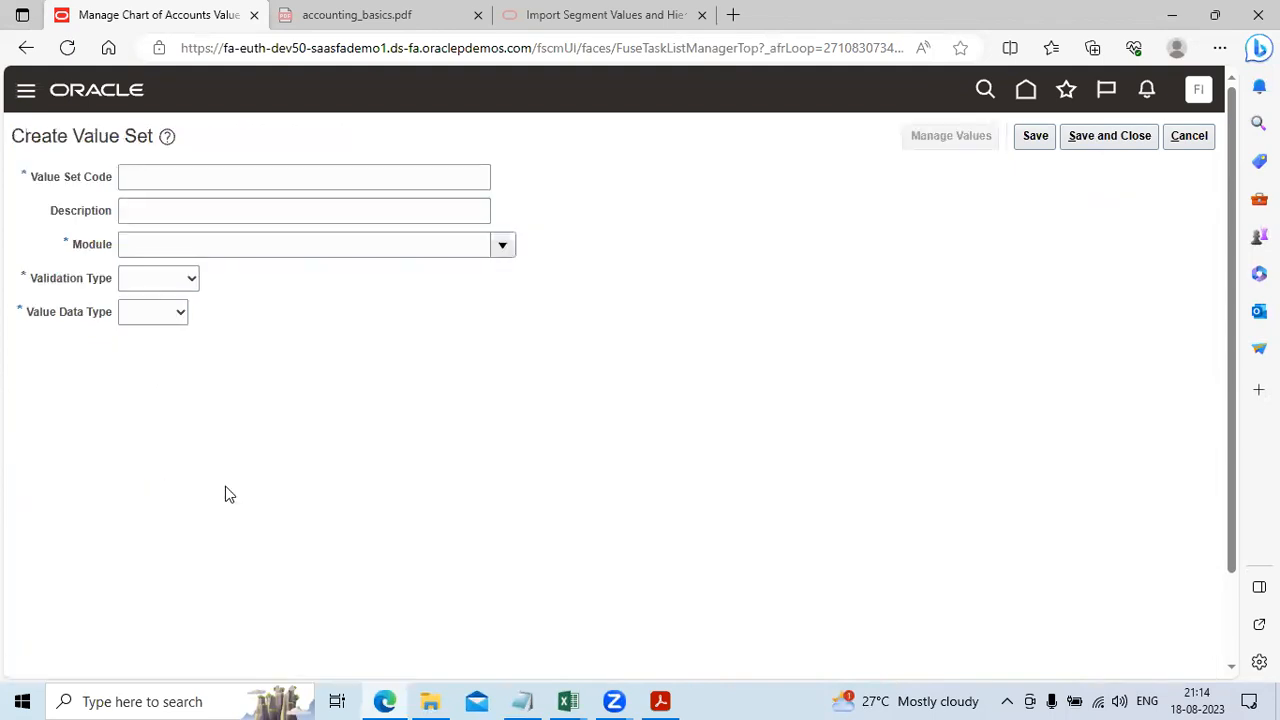
left_click(150, 175)
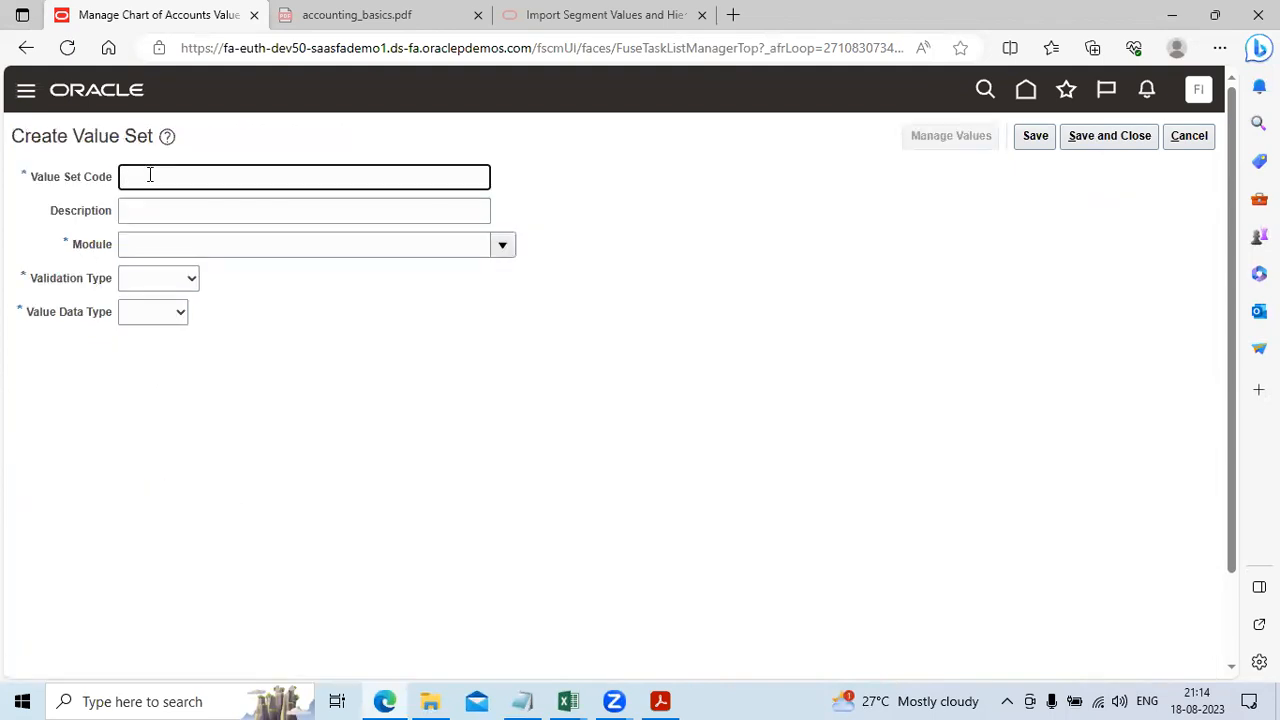
type("Fin_Cloud_Account")
key("BackSpace")
key("BackSpace")
key("BackSpace")
key("BackSpace")
key("BackSpace")
key("BackSpace")
key("BackSpace")
key("alt+Tab")
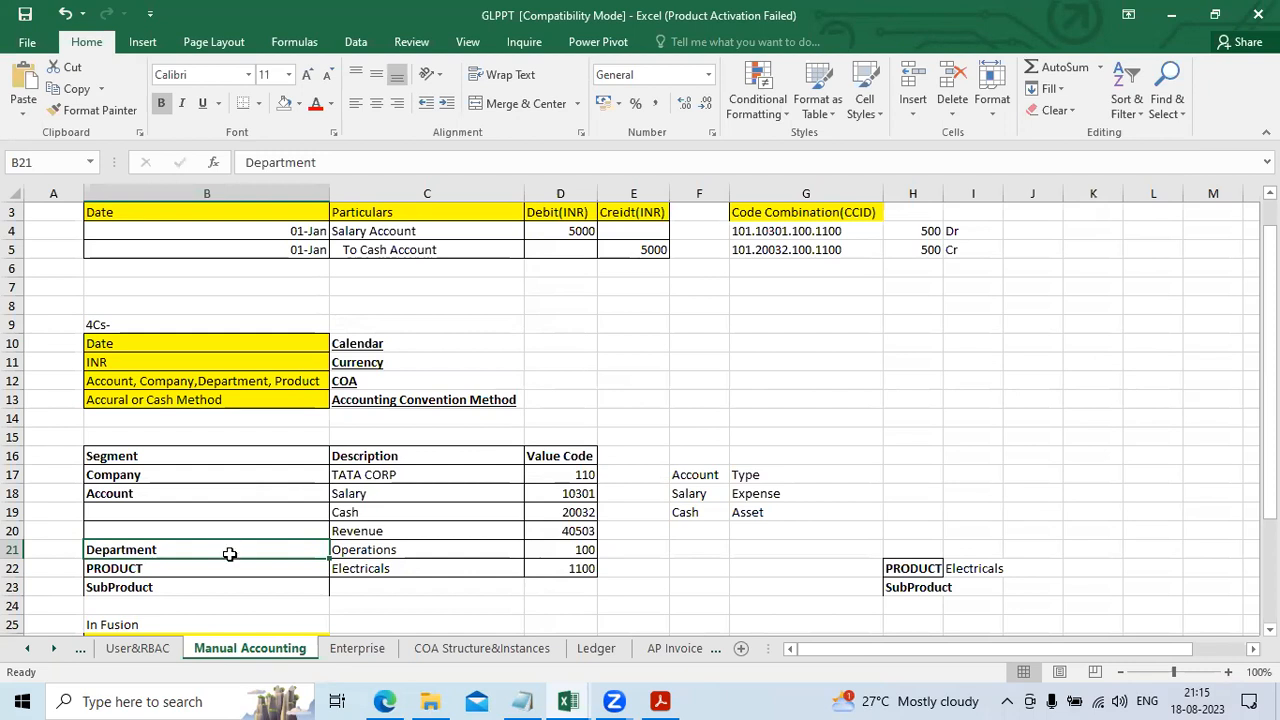
key("alt+Tab")
type("Product")
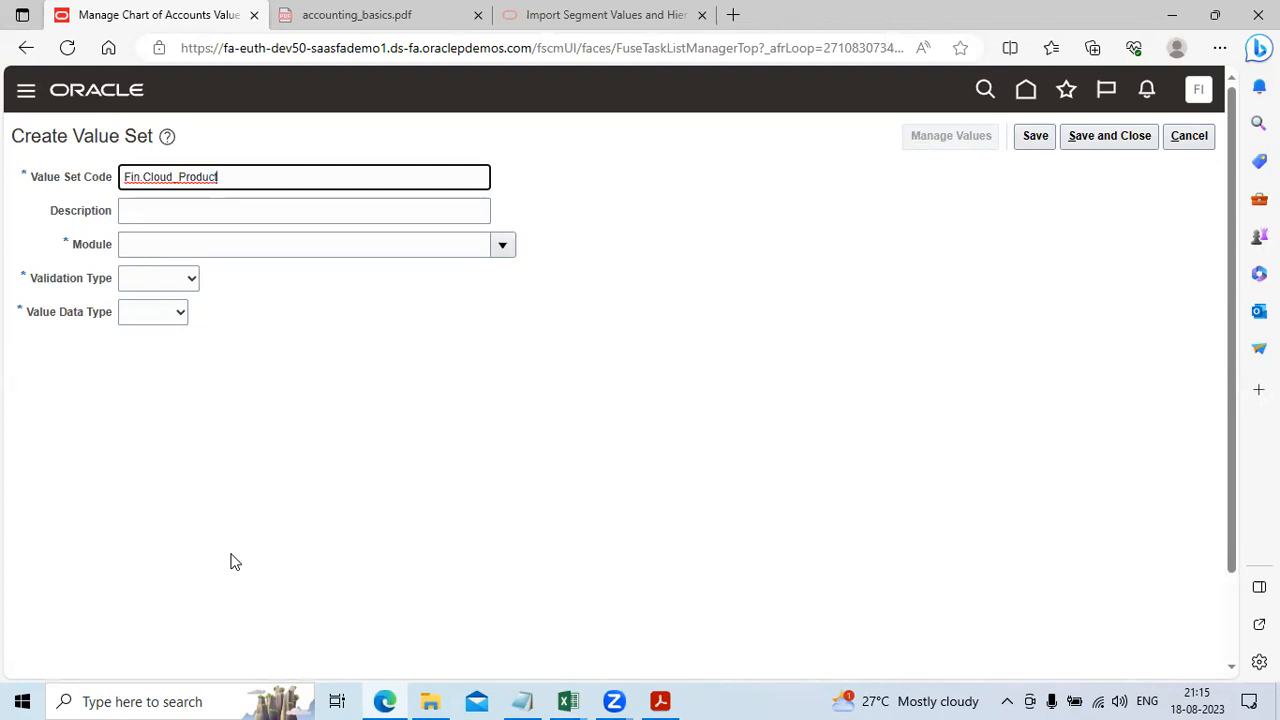
Step: Replace the value set code with Fin.Cloud_Account and enter Fin.Cloud_Account as the description
key("Tab")
key("shift+Tab")
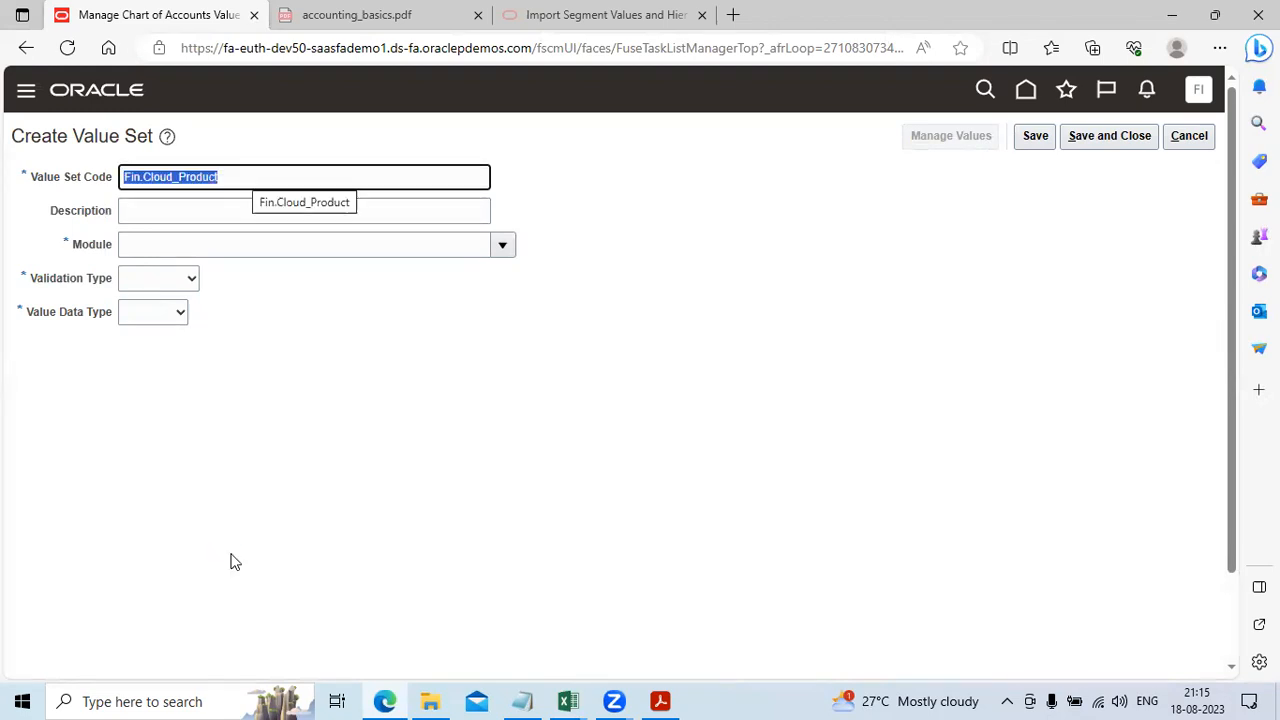
type("Fin.Cloud_Account")
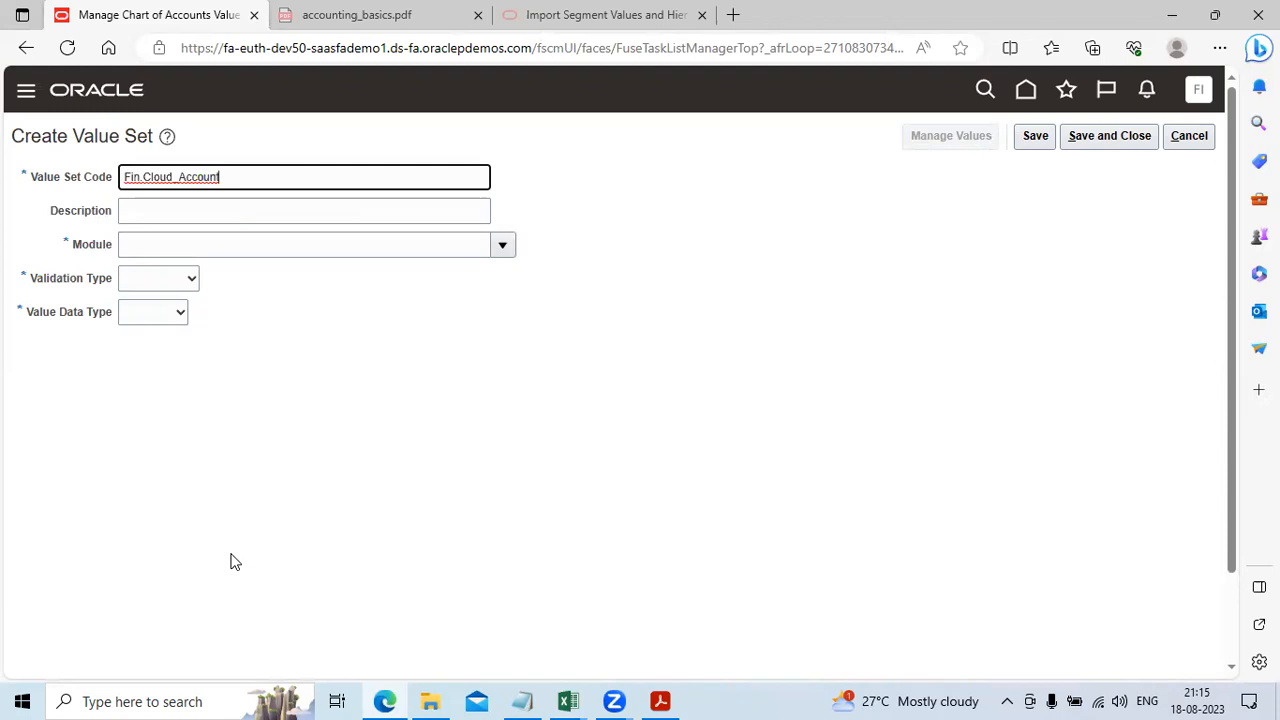
left_click(230, 562)
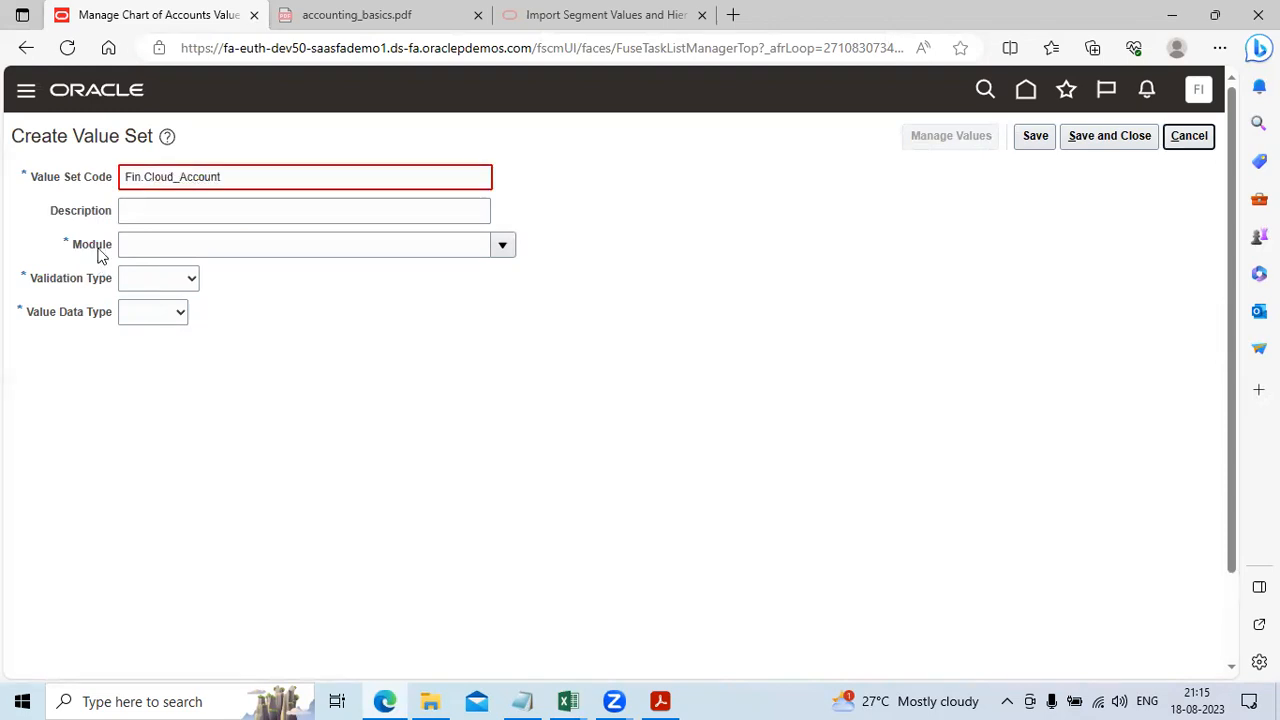
left_click(180, 181)
key("ctrl+c")
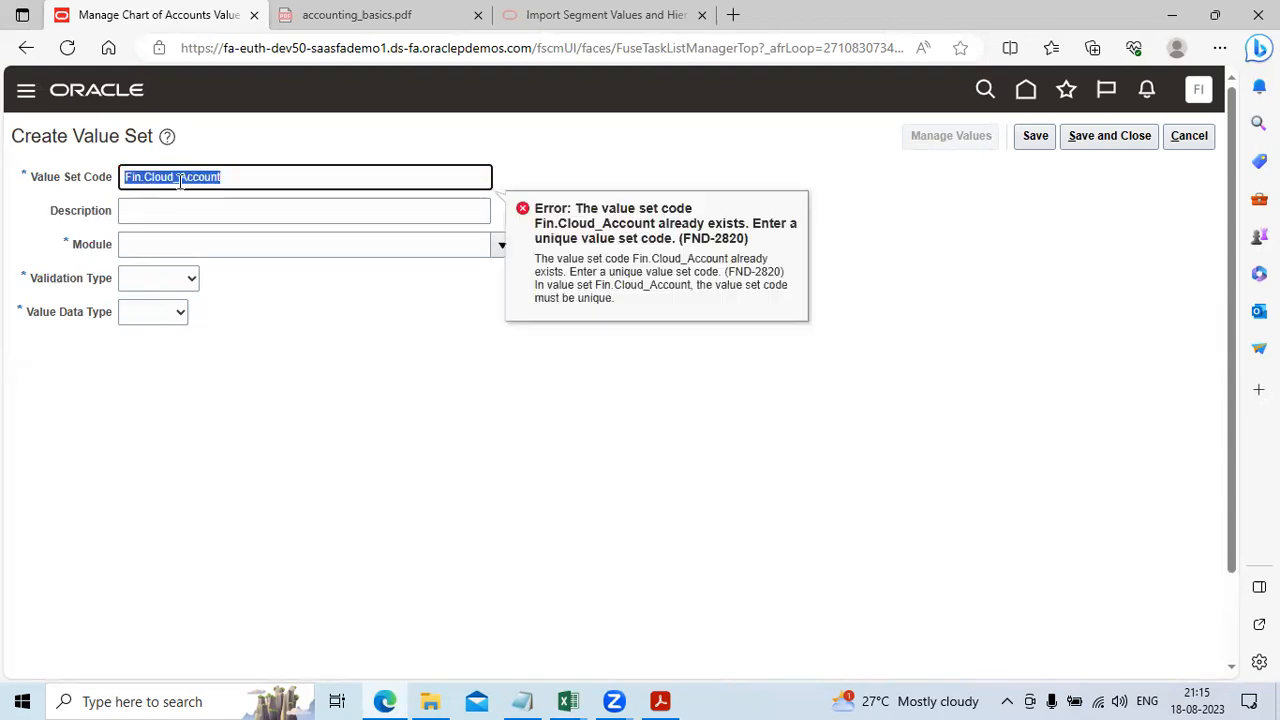
key("Tab")
key("ctrl+v")
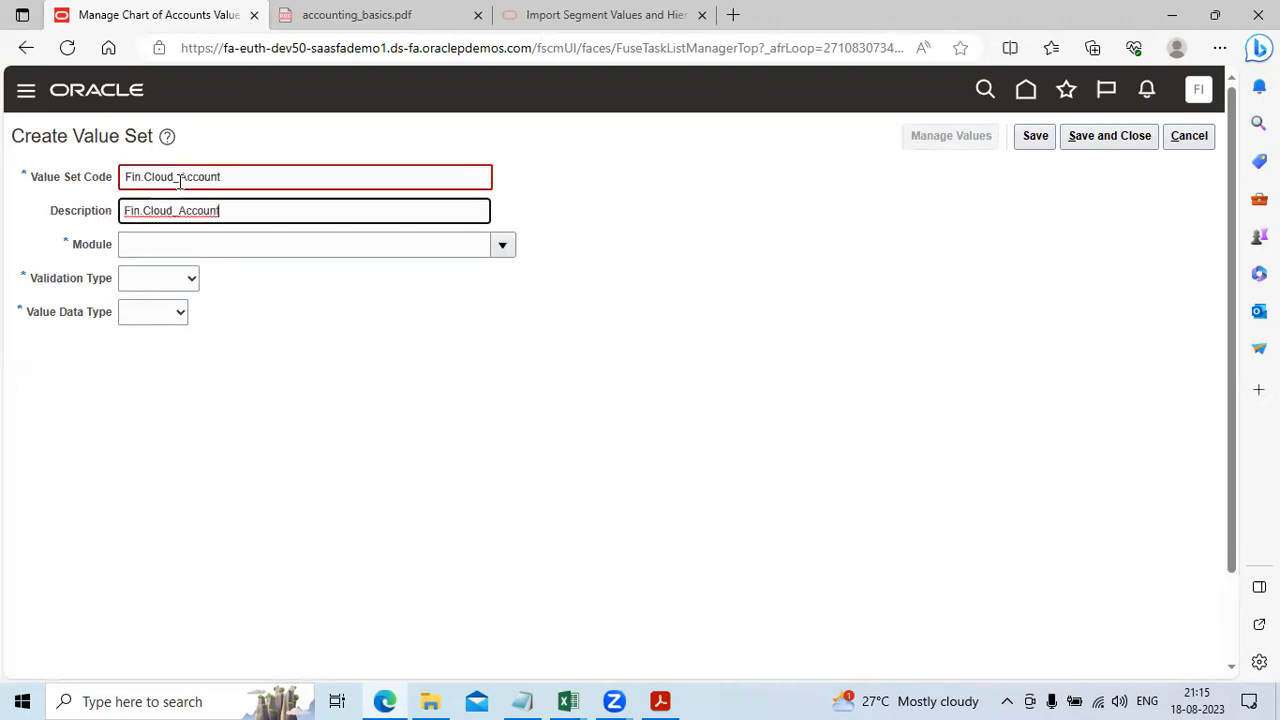
Step: Assign the new value set to the General Ledger module and set its validation type to Independent
key("Tab")
left_click(503, 245)
left_click(503, 245)
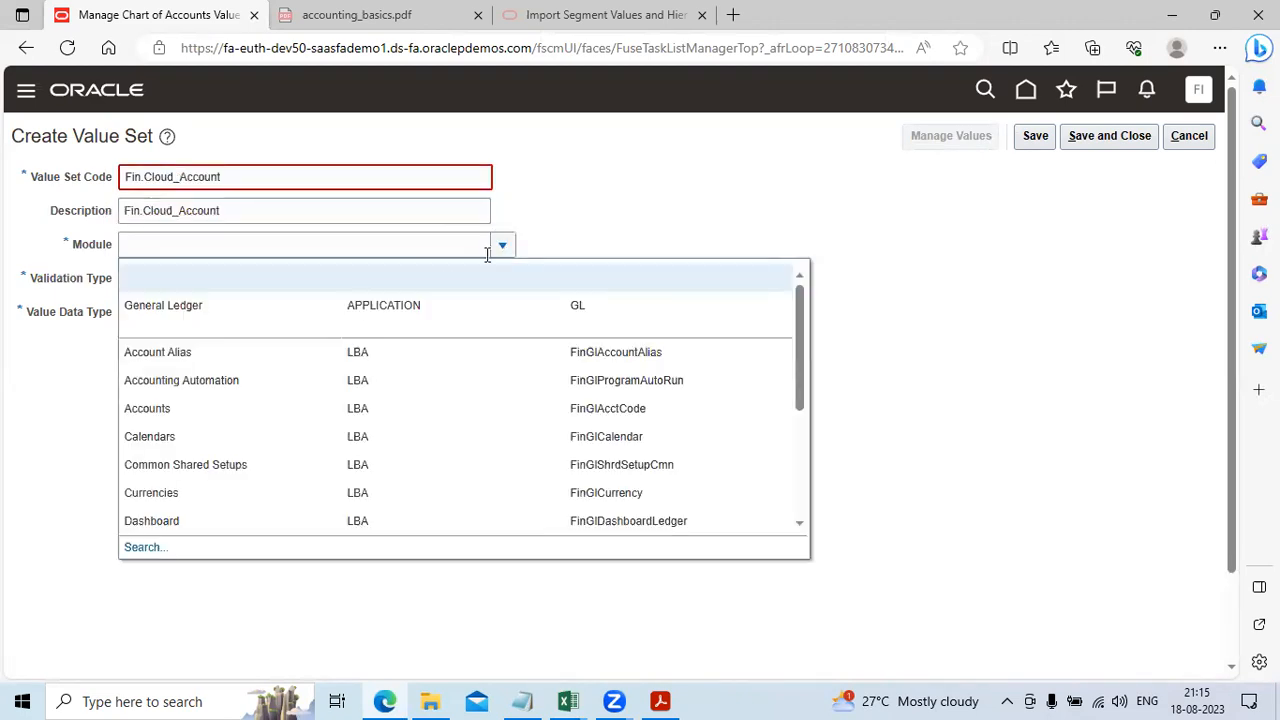
left_click(408, 302)
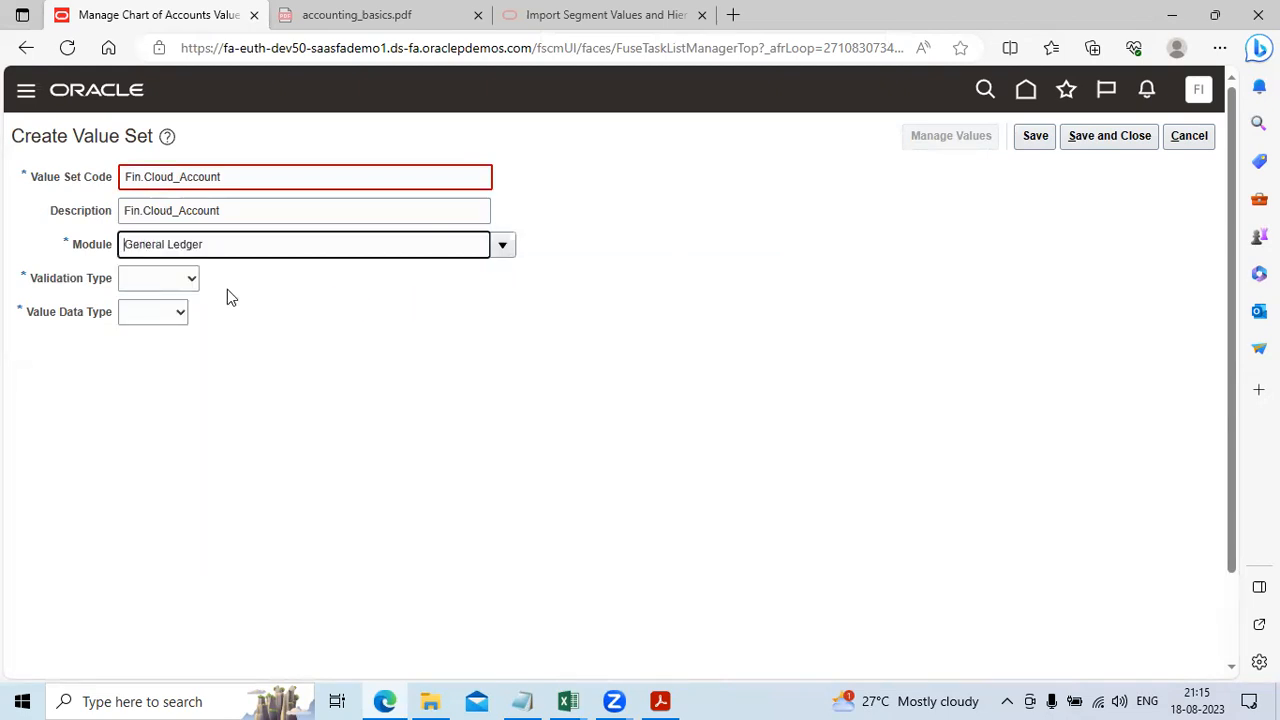
left_click(191, 280)
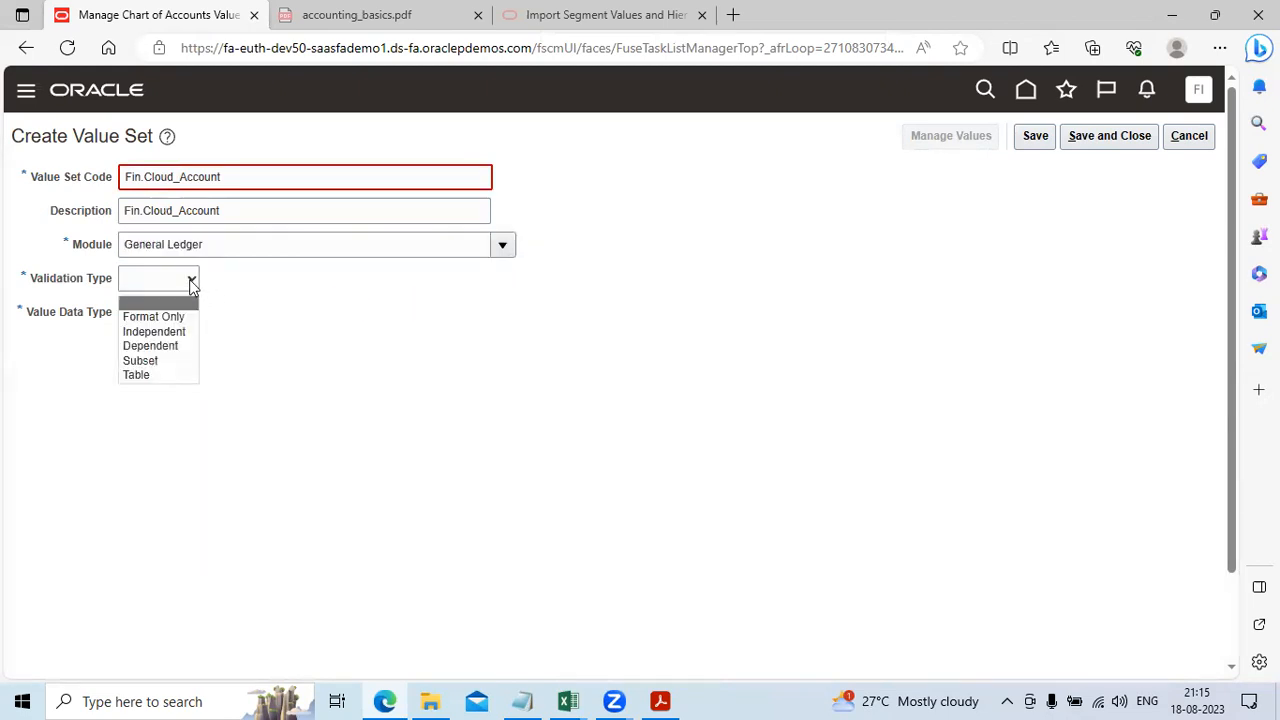
left_click(176, 334)
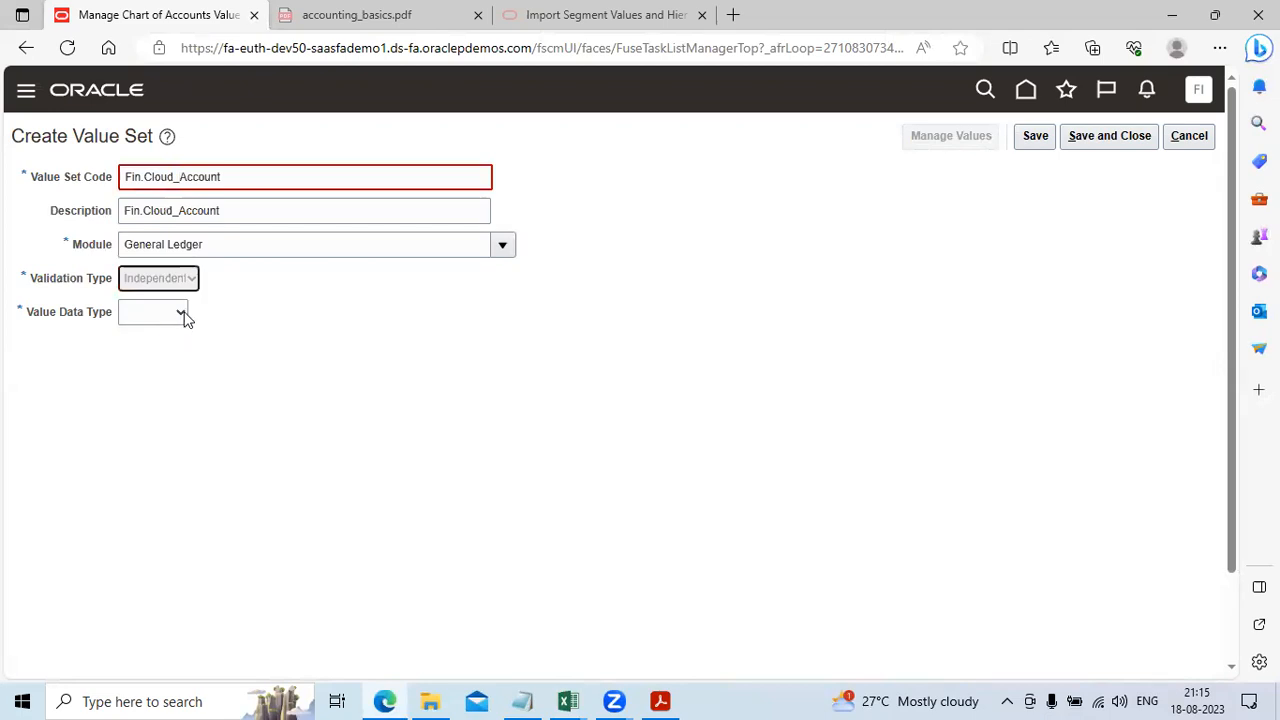
Step: Set the value data type to Character, the subtype to Text and the maximum length to 4, and try to save and close
left_click(243, 315)
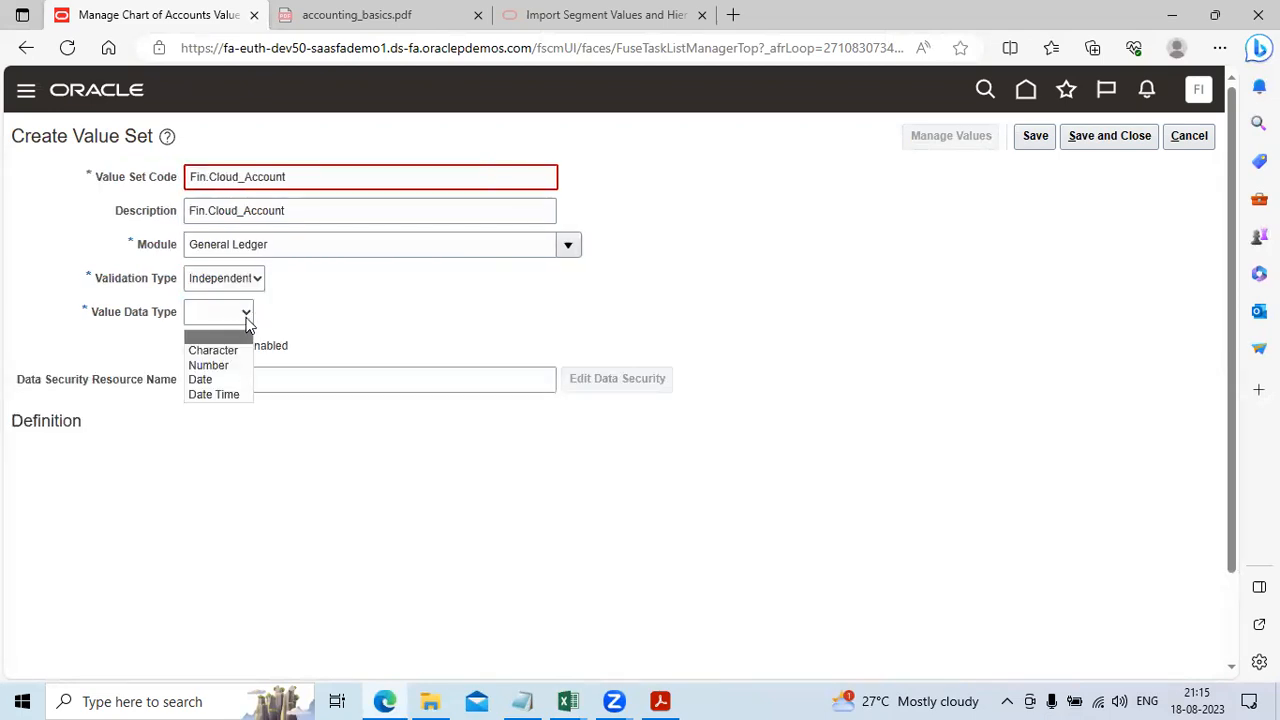
left_click(230, 352)
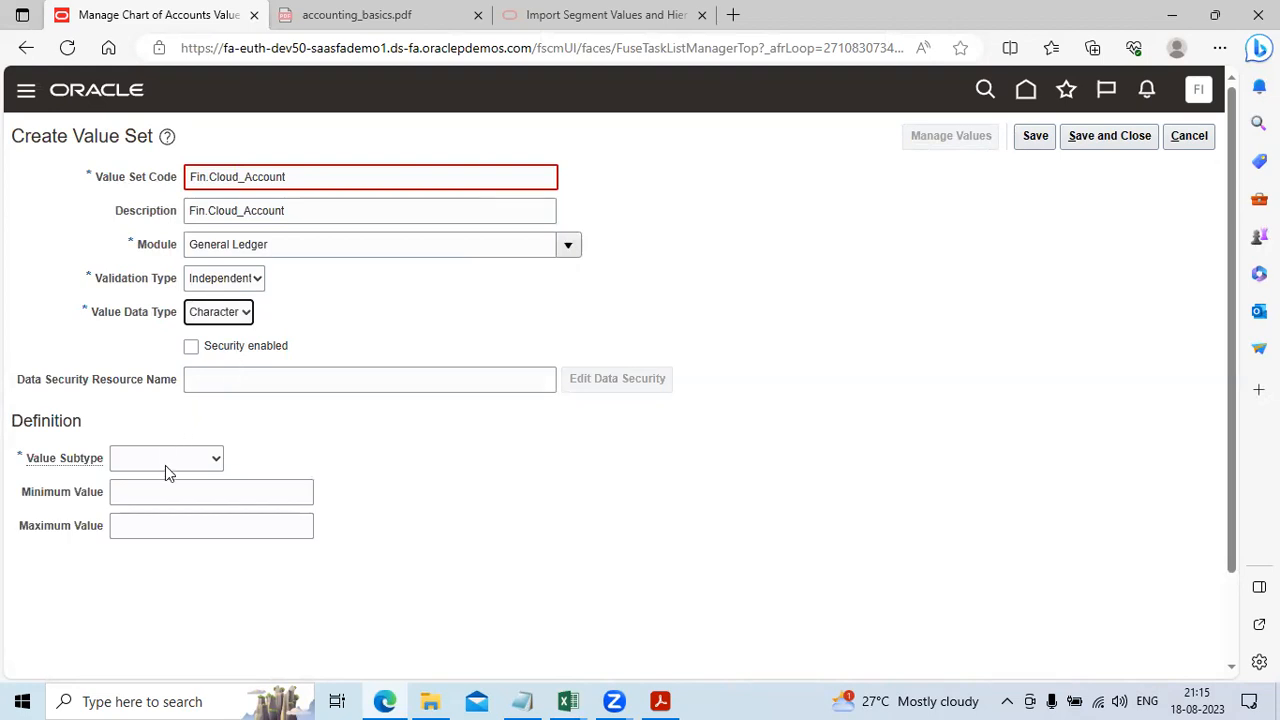
left_click(215, 460)
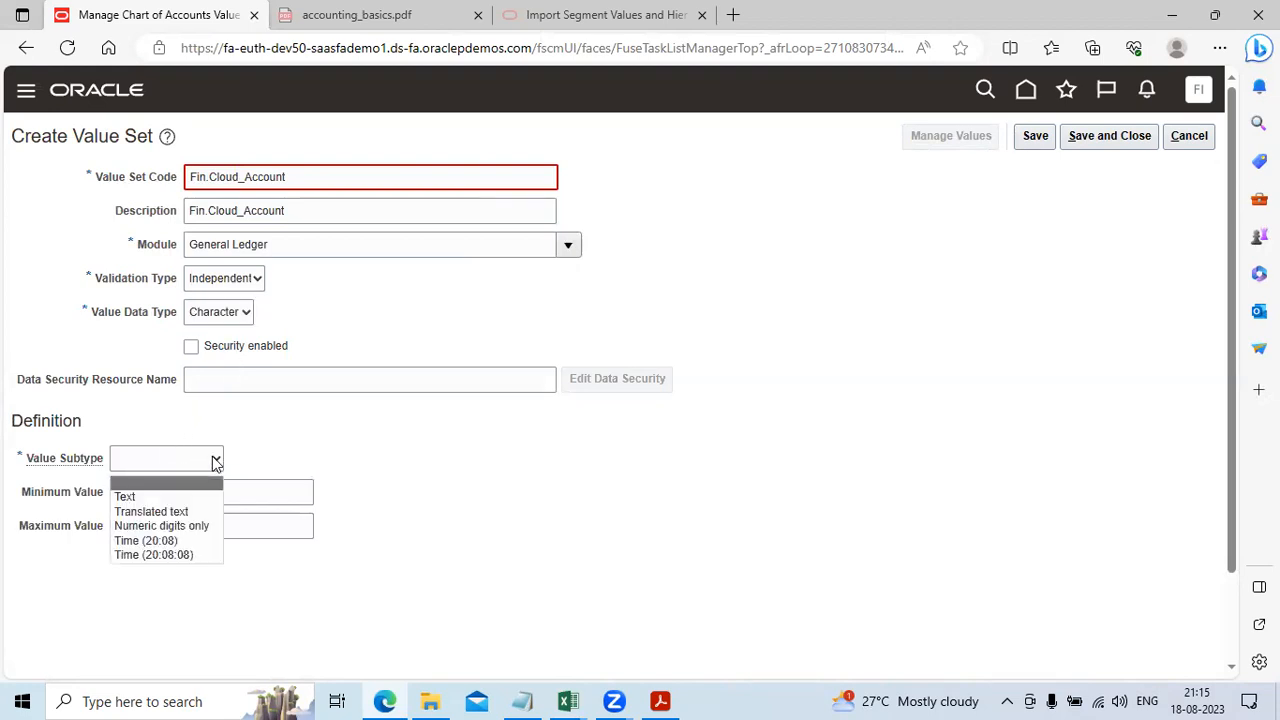
left_click(174, 496)
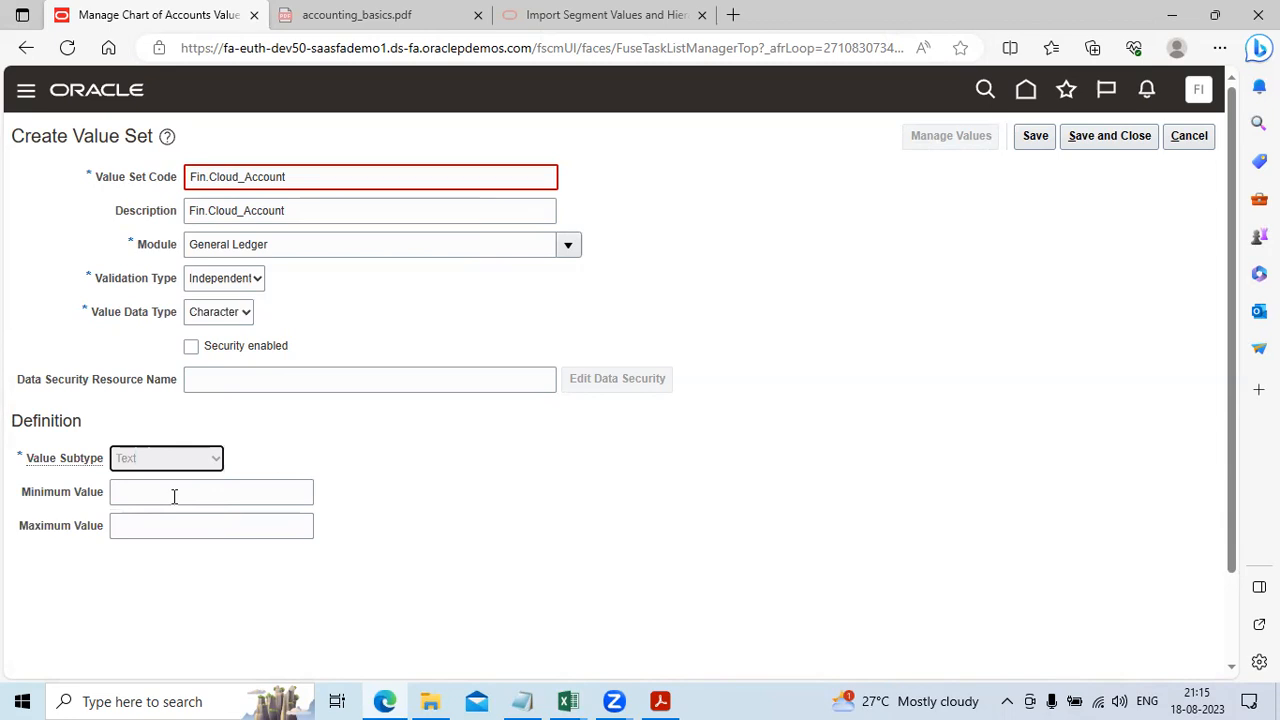
left_click(163, 494)
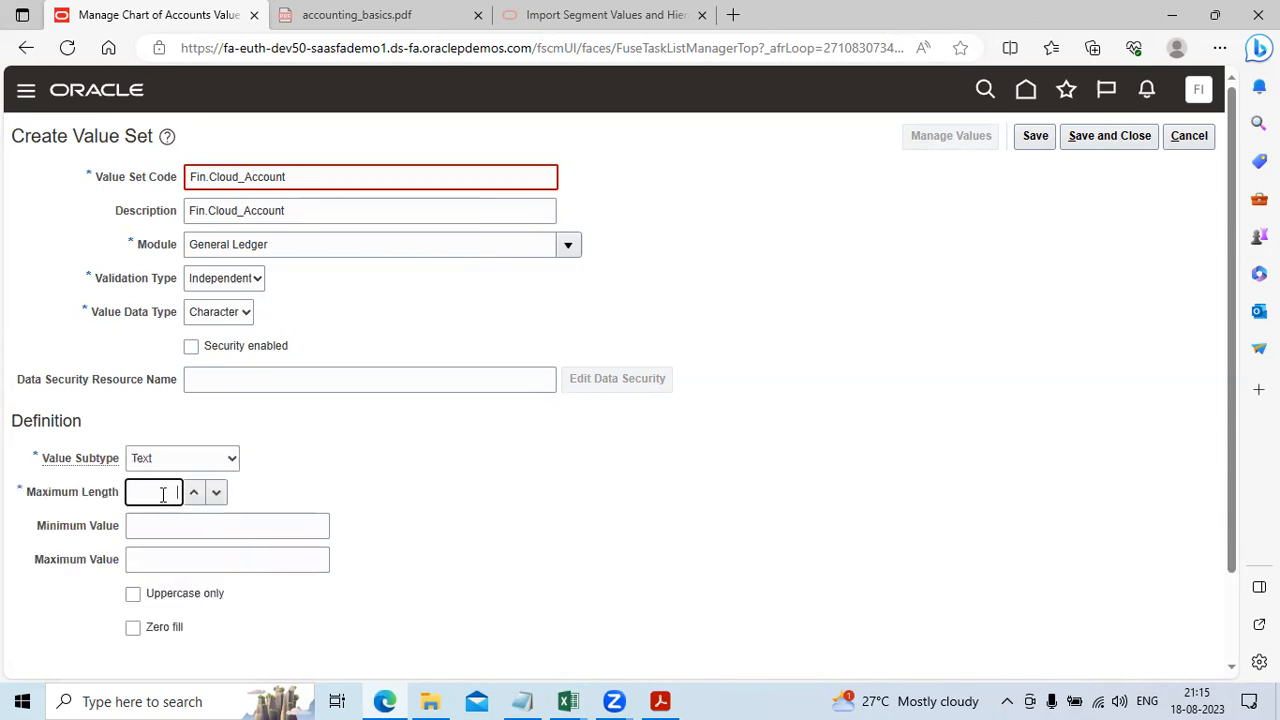
type("4")
key("Tab")
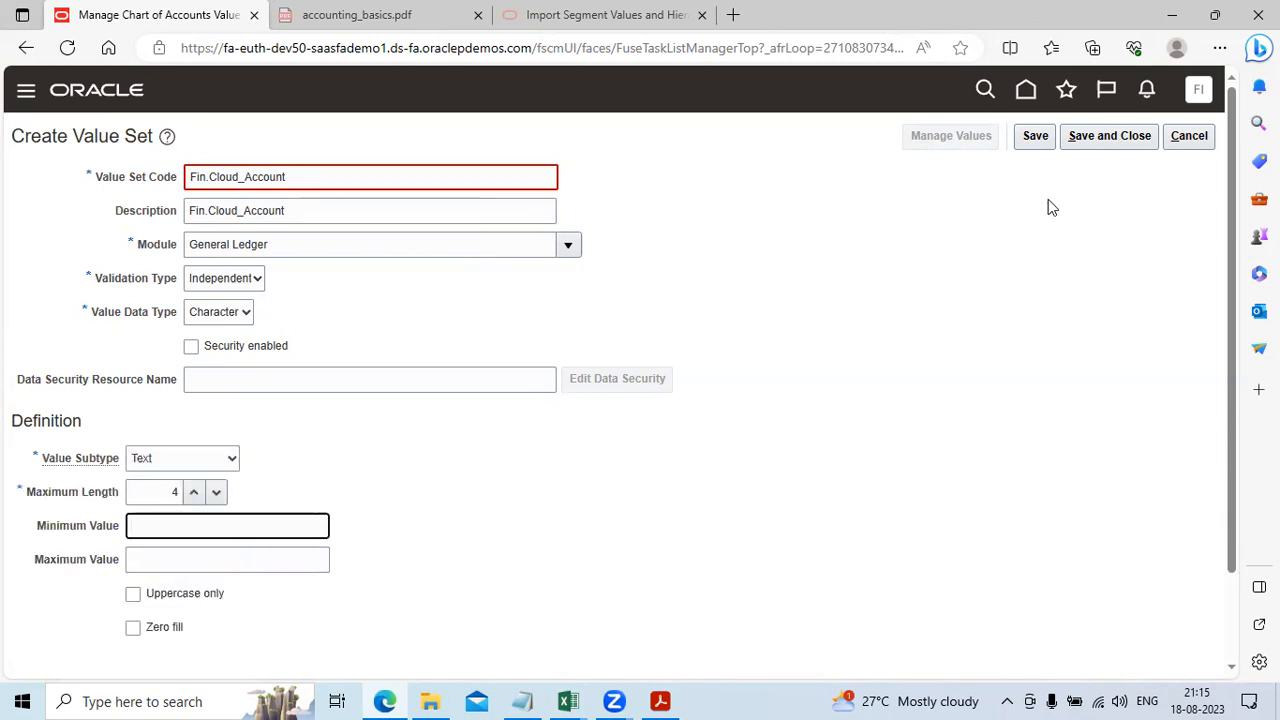
left_click(1106, 139)
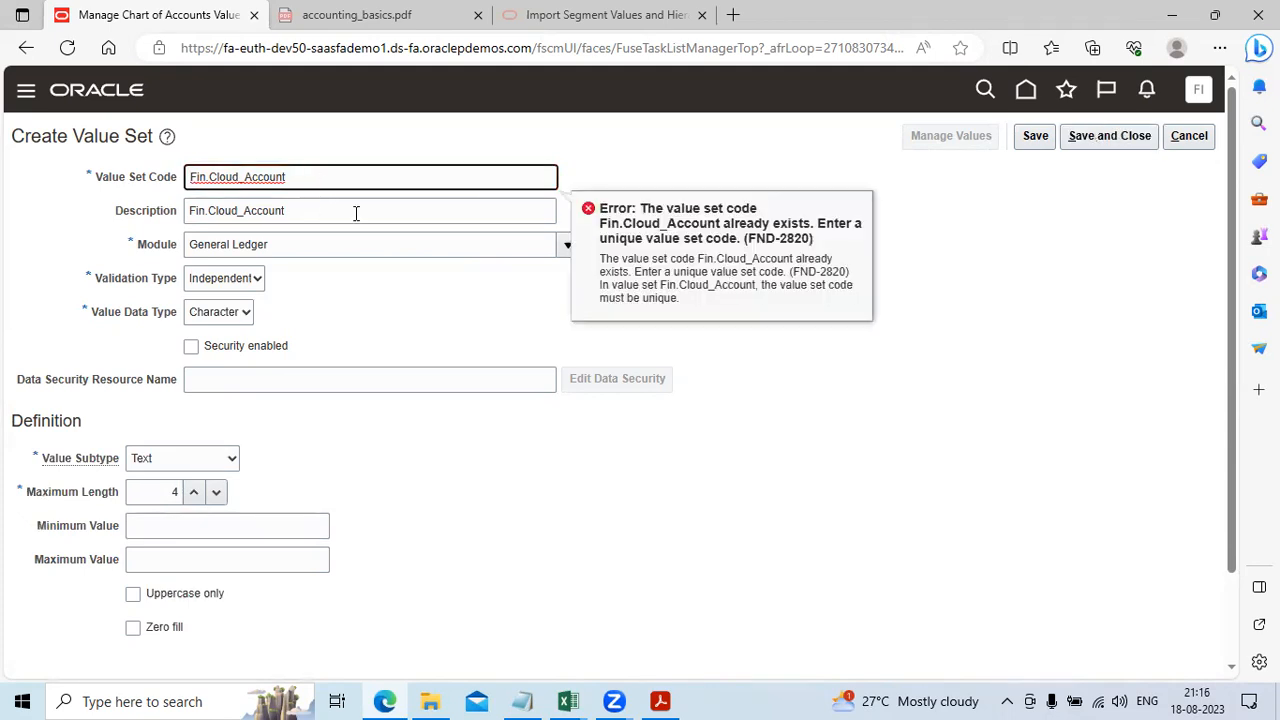
Step: Change the value set code to Fin.Cloud_Product, and save and close the value set
left_click(297, 179)
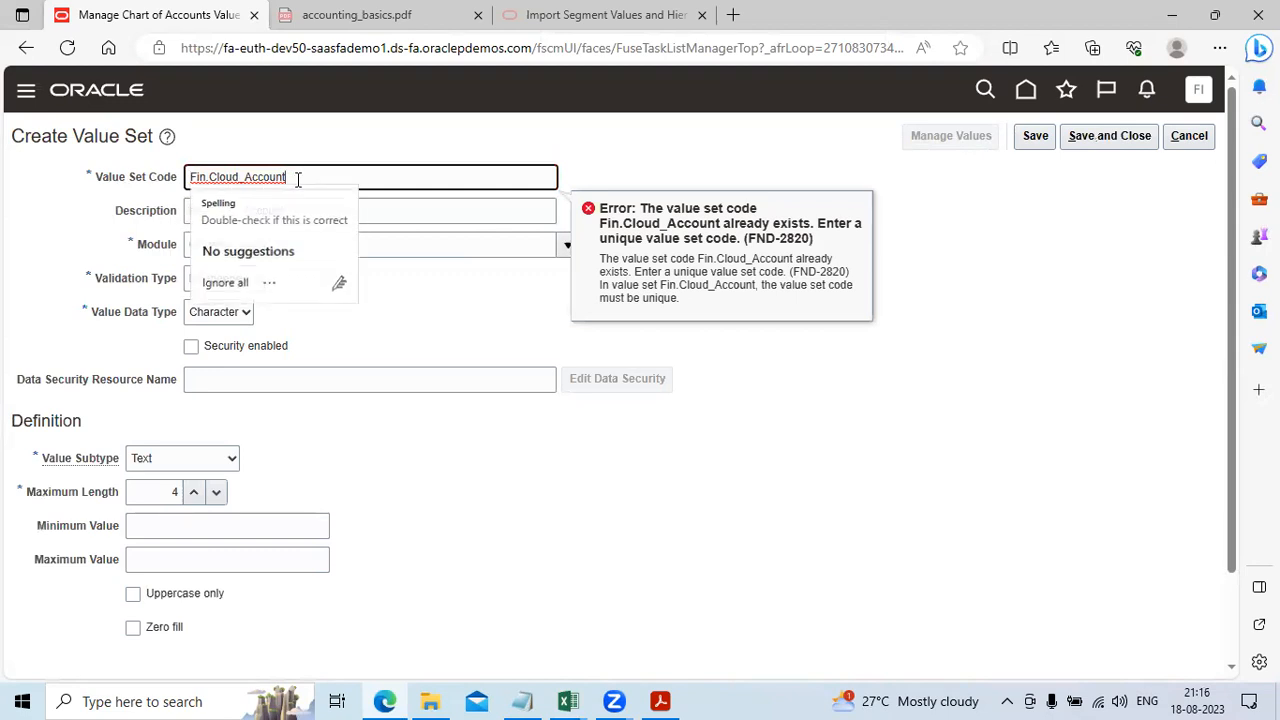
key("BackSpace")
key("BackSpace")
key("BackSpace")
key("BackSpace")
key("BackSpace")
key("BackSpace")
key("BackSpace")
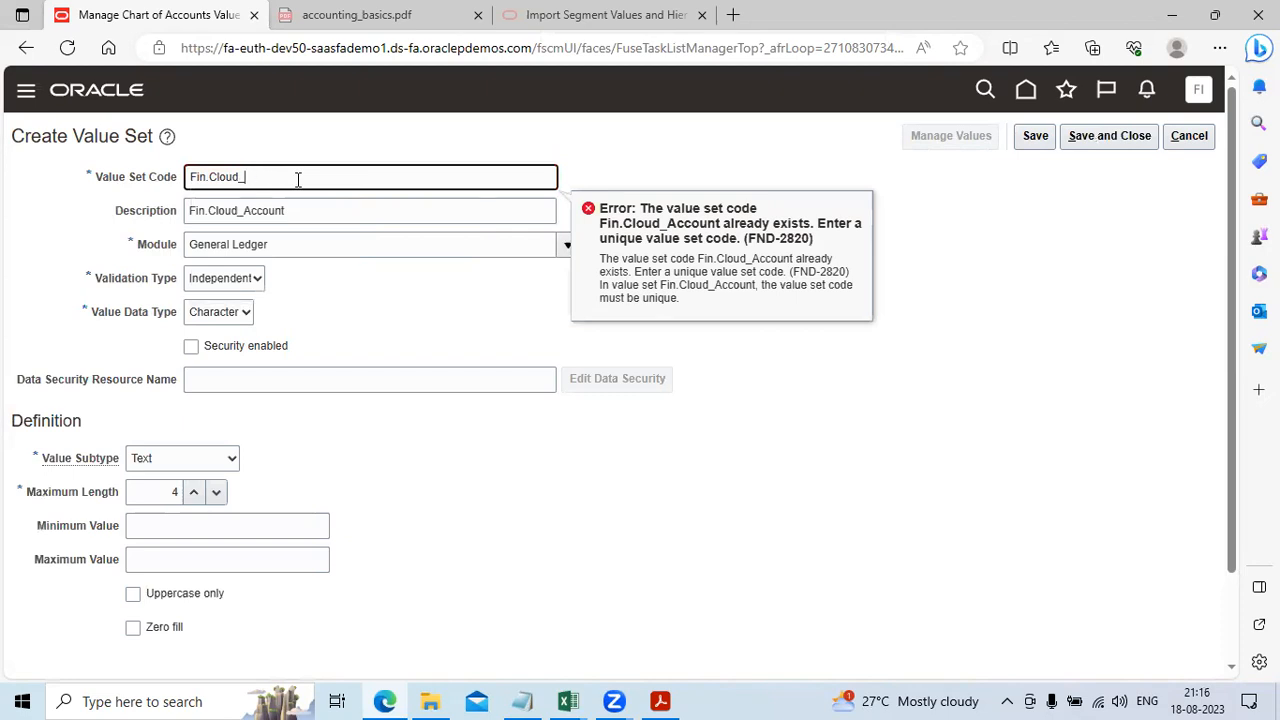
key("alt+Tab")
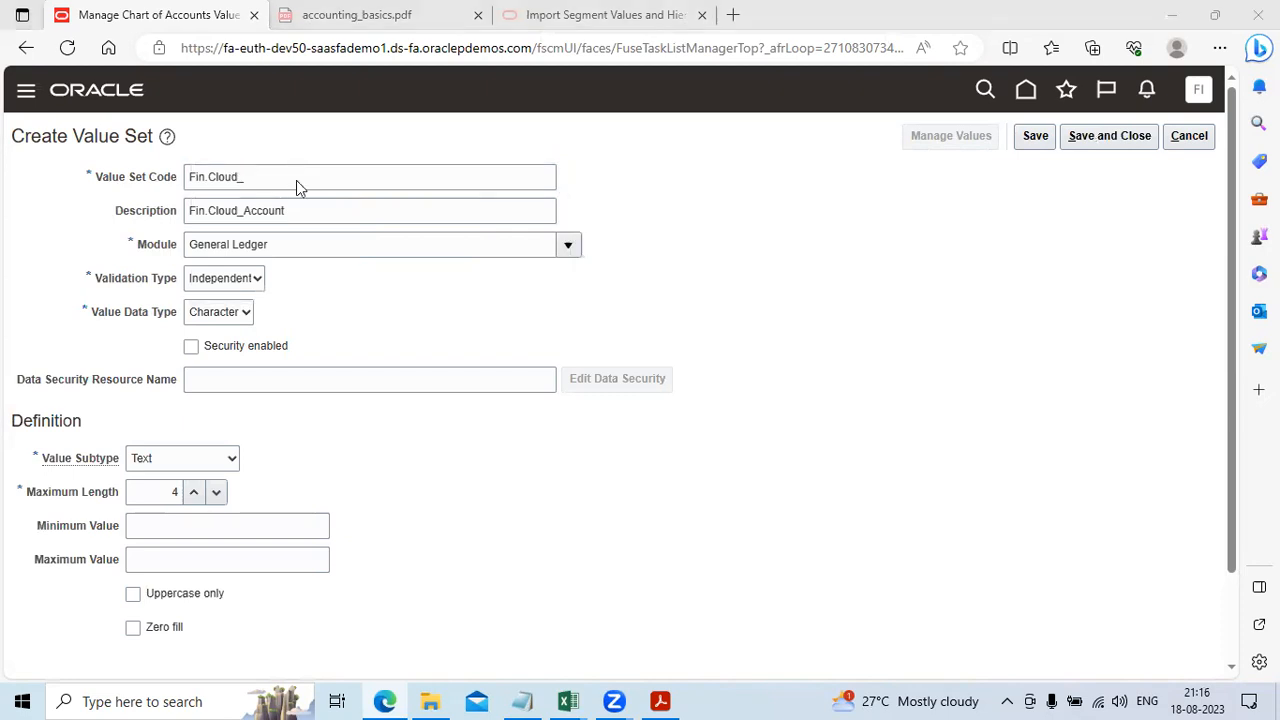
key("alt+Tab")
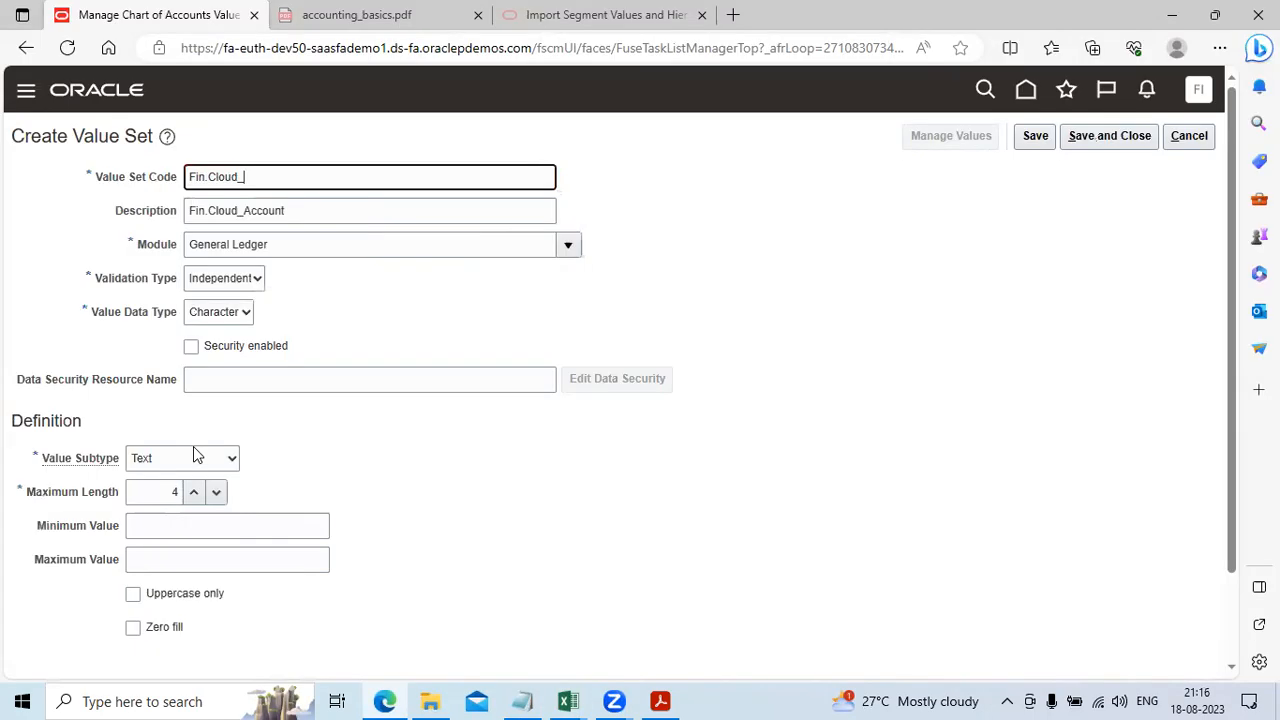
type("Product")
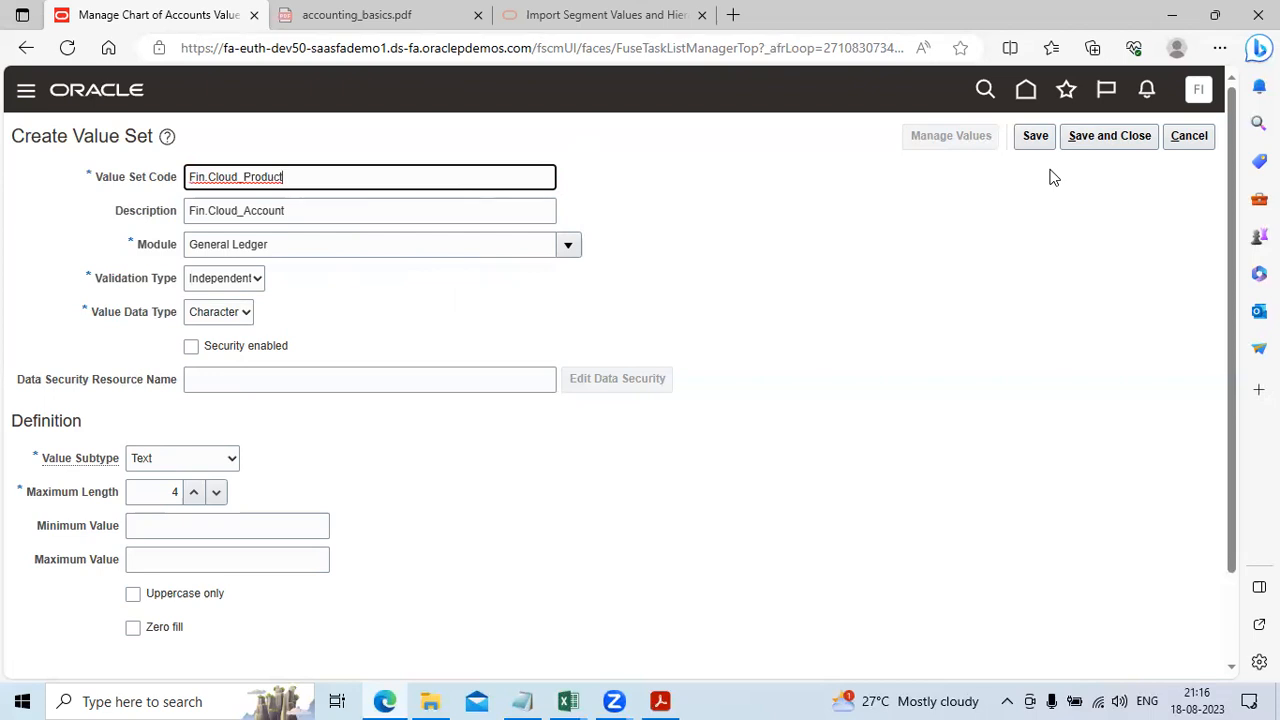
left_click(1106, 137)
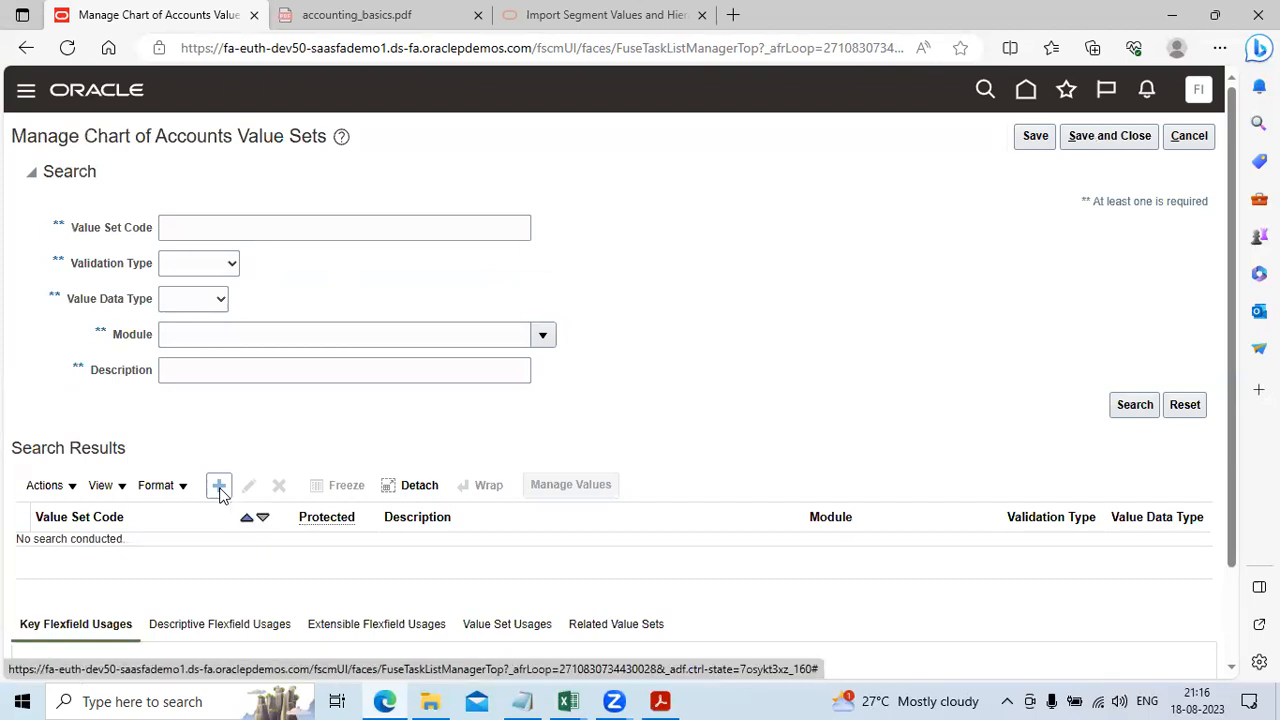
Step: Switch to the Excel worksheet and check the PRODUCT entry in the segment table
key("alt+Tab")
left_click(188, 572)
key("alt+Tab")
Step: Switch back to Oracle and start a new value set with the code Fin.Cloud_SubProduct
key("alt+Tab")
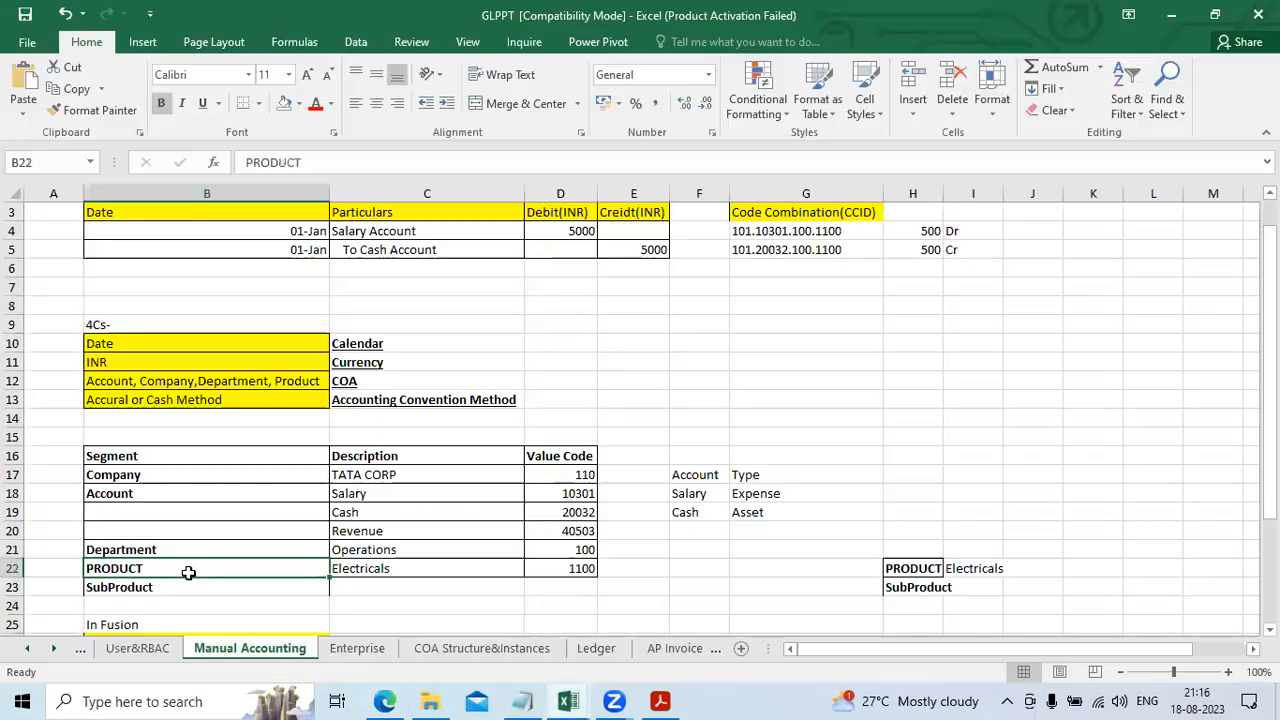
key("alt+Tab")
left_click(216, 493)
left_click(193, 169)
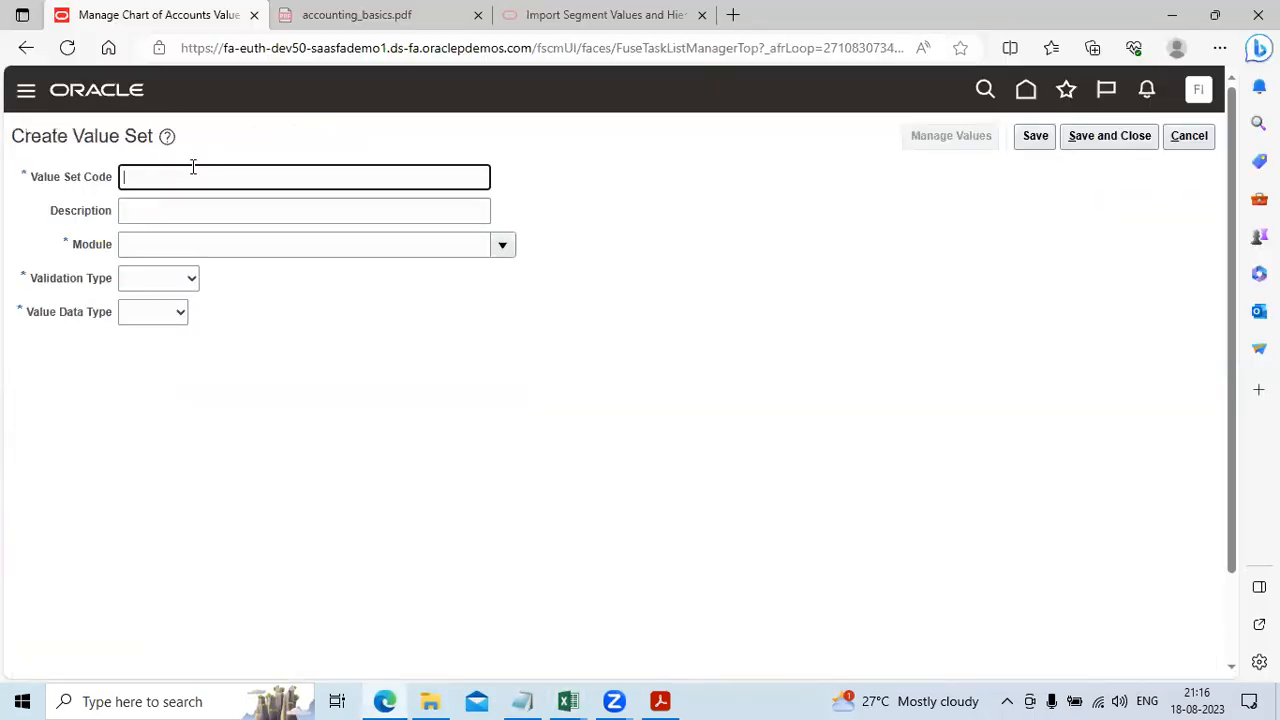
type("Fin.Cloud_Account")
key("BackSpace")
key("BackSpace")
key("BackSpace")
key("BackSpace")
key("BackSpace")
key("BackSpace")
key("BackSpace")
type("SubProduct")
Step: Copy the value set code Fin.Cloud_SubProduct into the description
key("Tab")
key("shift+Tab")
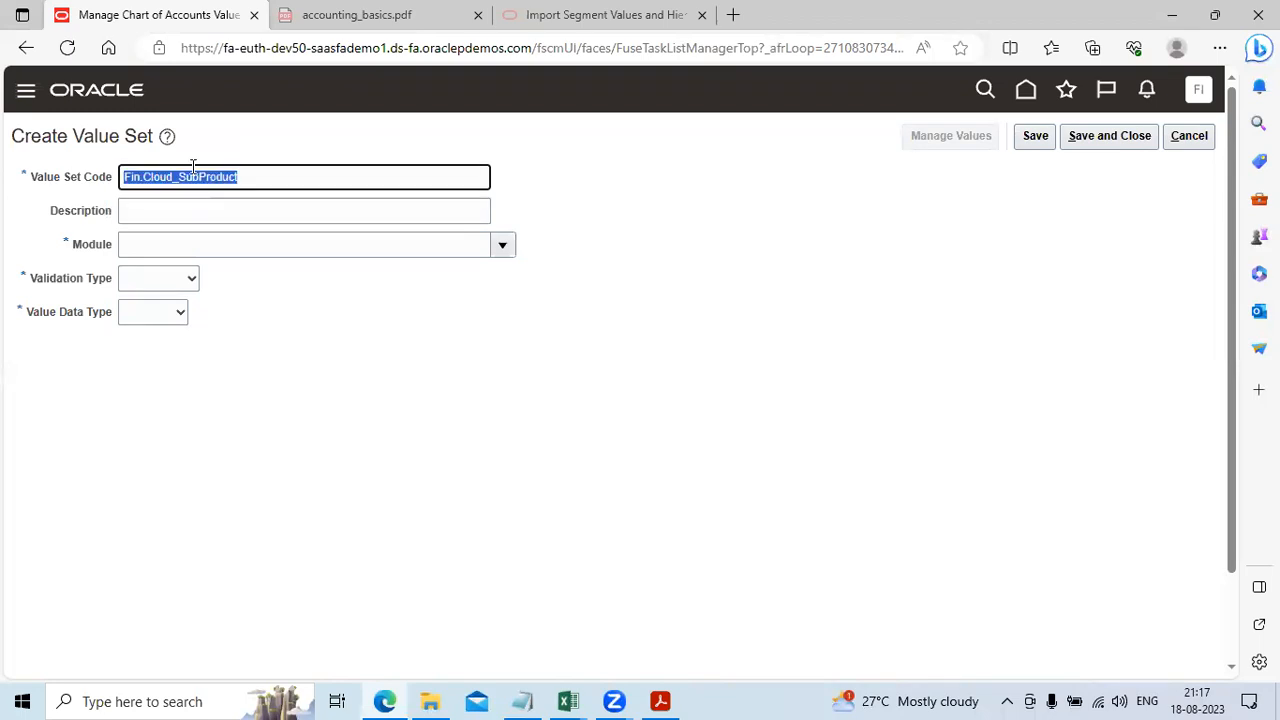
key("ctrl+c")
key("Tab")
key("ctrl+v")
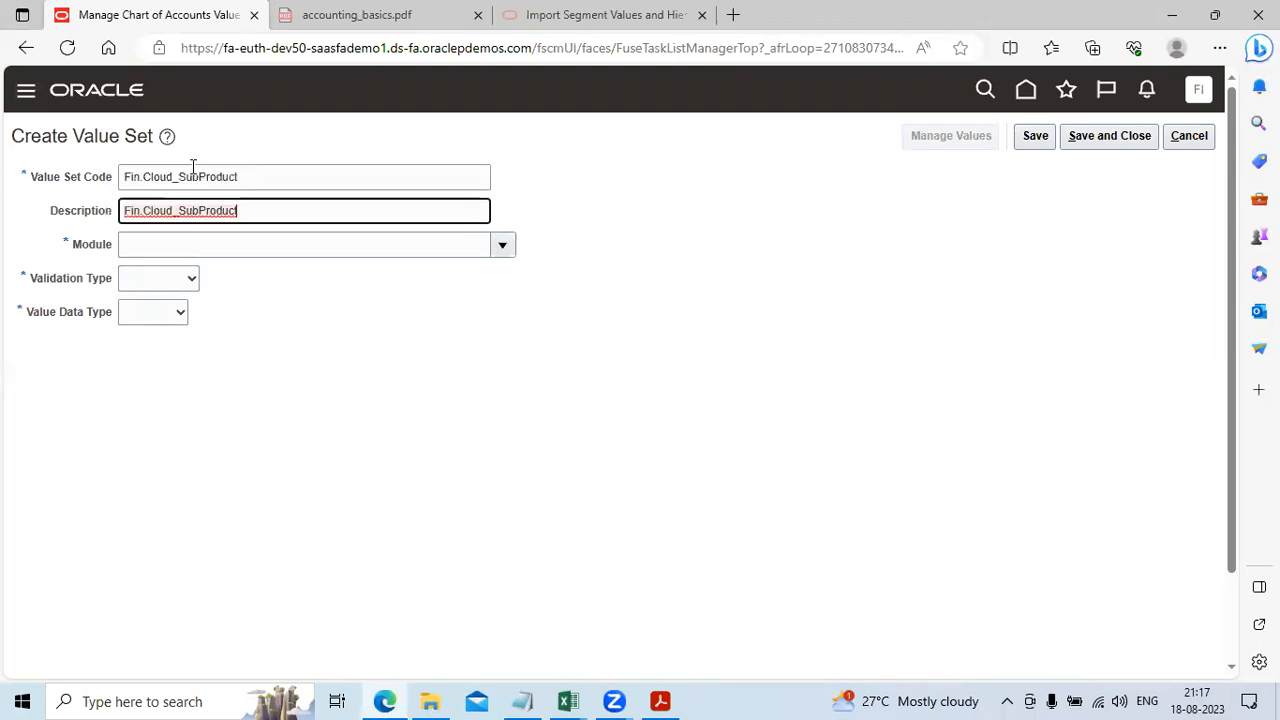
key("Tab")
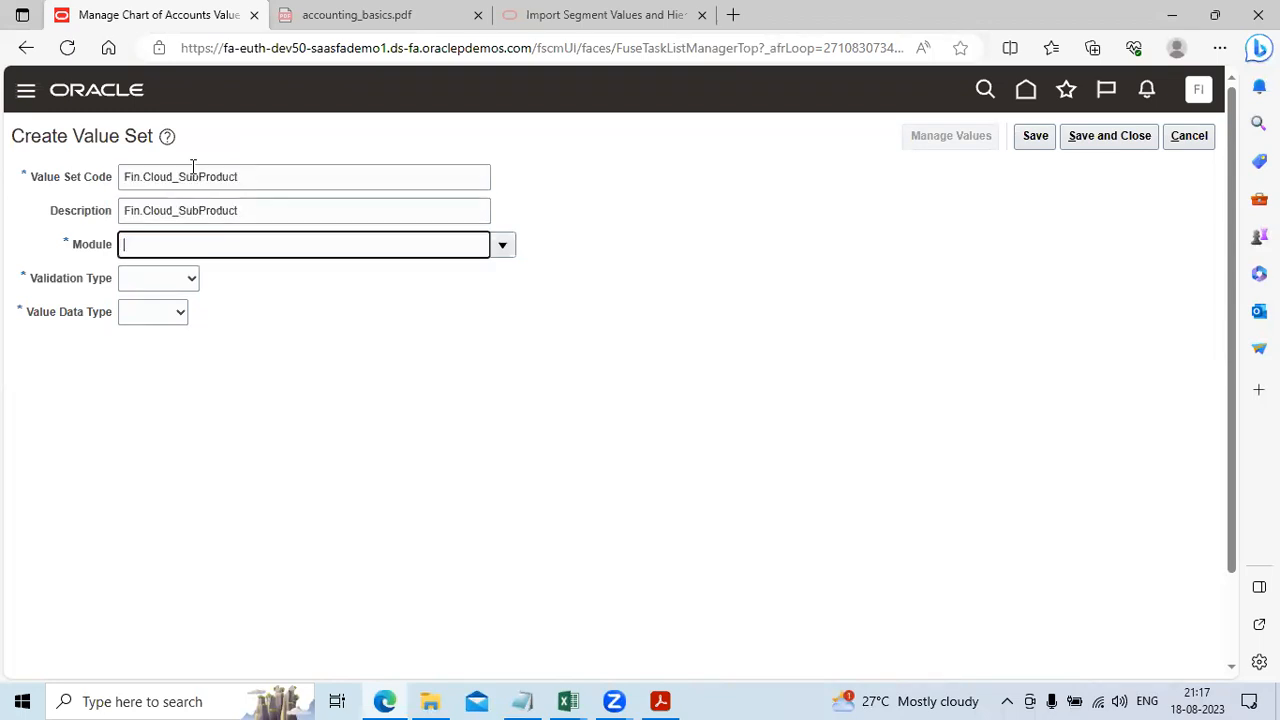
Step: Assign the SubProduct value set to the General Ledger module with Independent validation
left_click(510, 246)
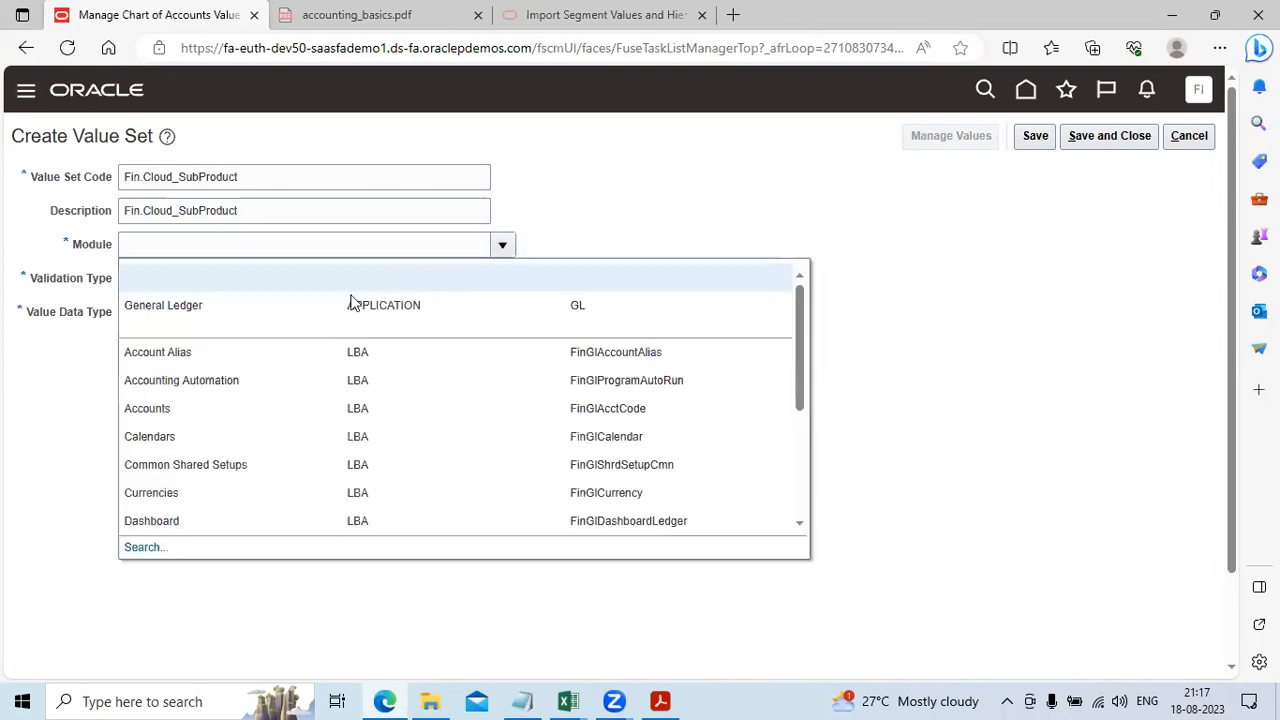
left_click(351, 303)
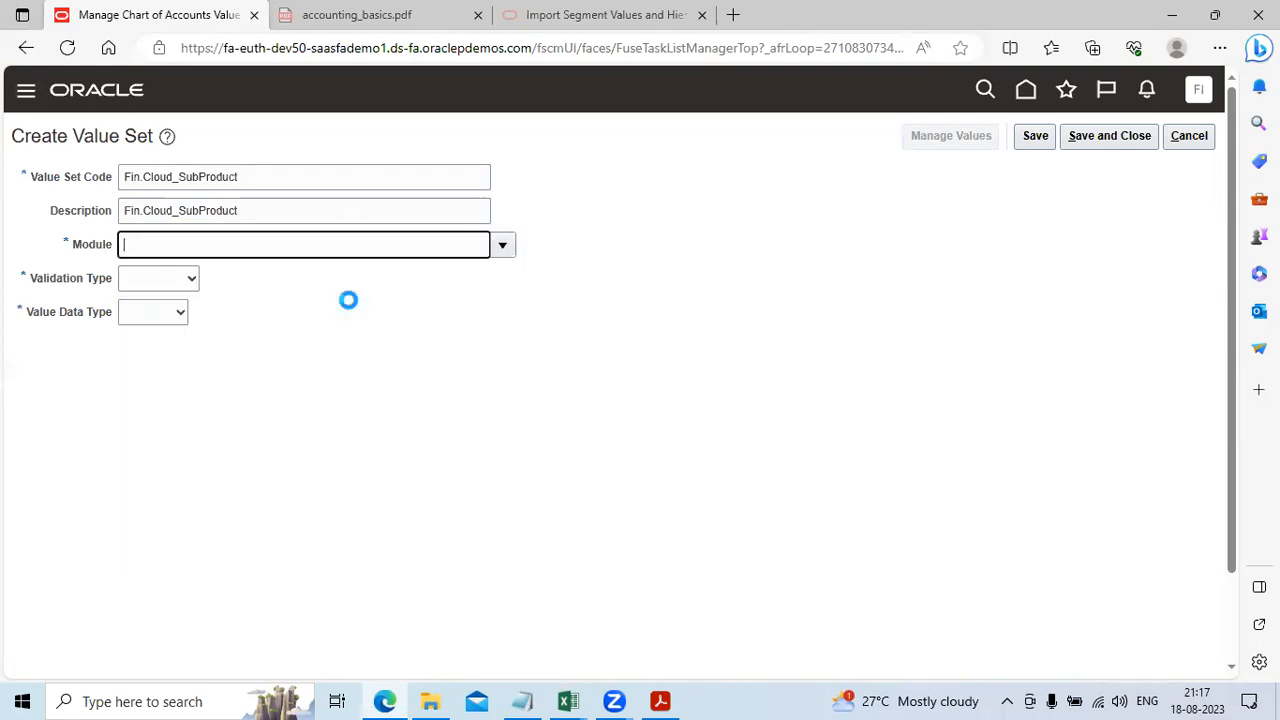
left_click(191, 280)
left_click(180, 331)
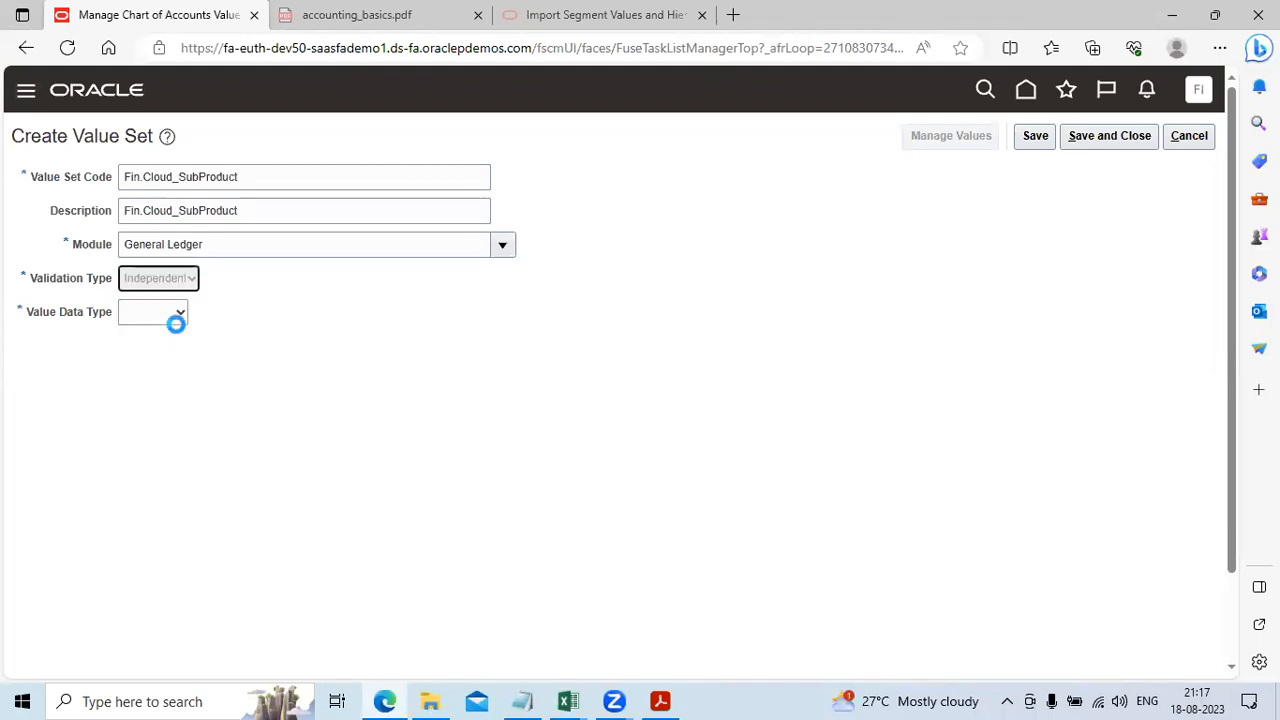
Step: Set the SubProduct value set's data type to Character, subtype to Text and maximum length to 4, and save and close it
left_click(184, 317)
left_click(214, 351)
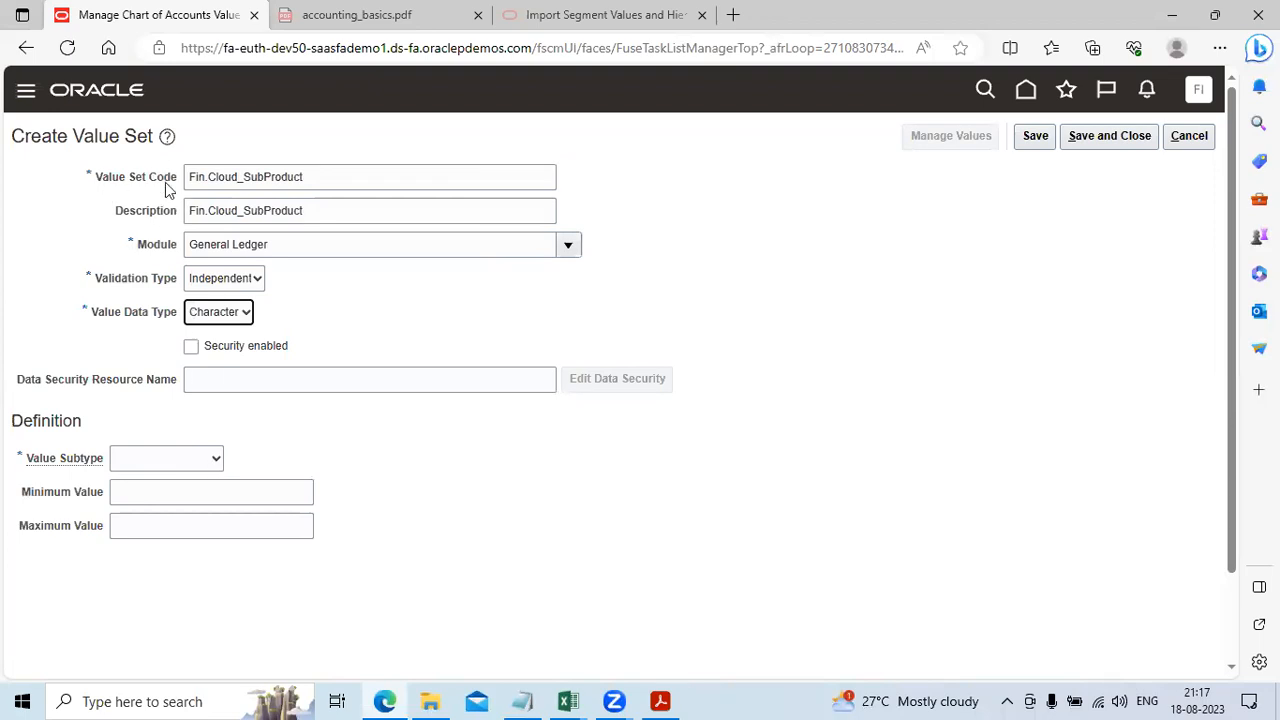
left_click(218, 459)
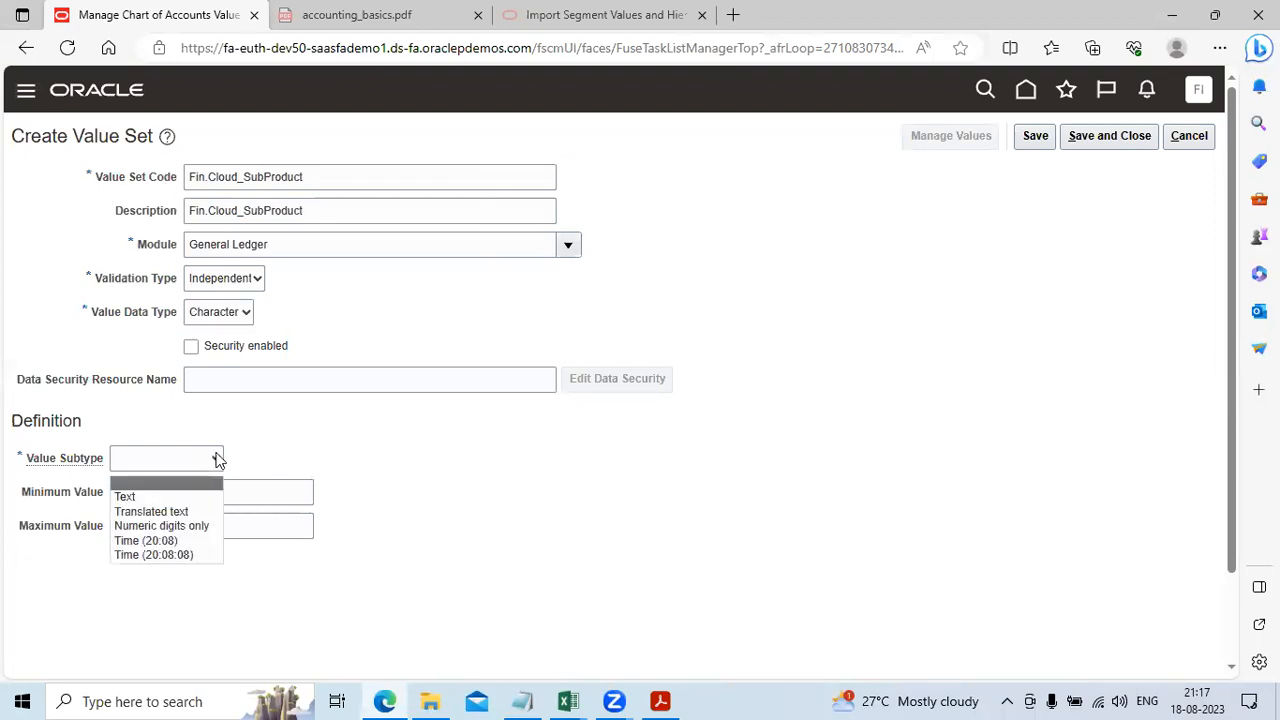
left_click(177, 498)
left_click(165, 495)
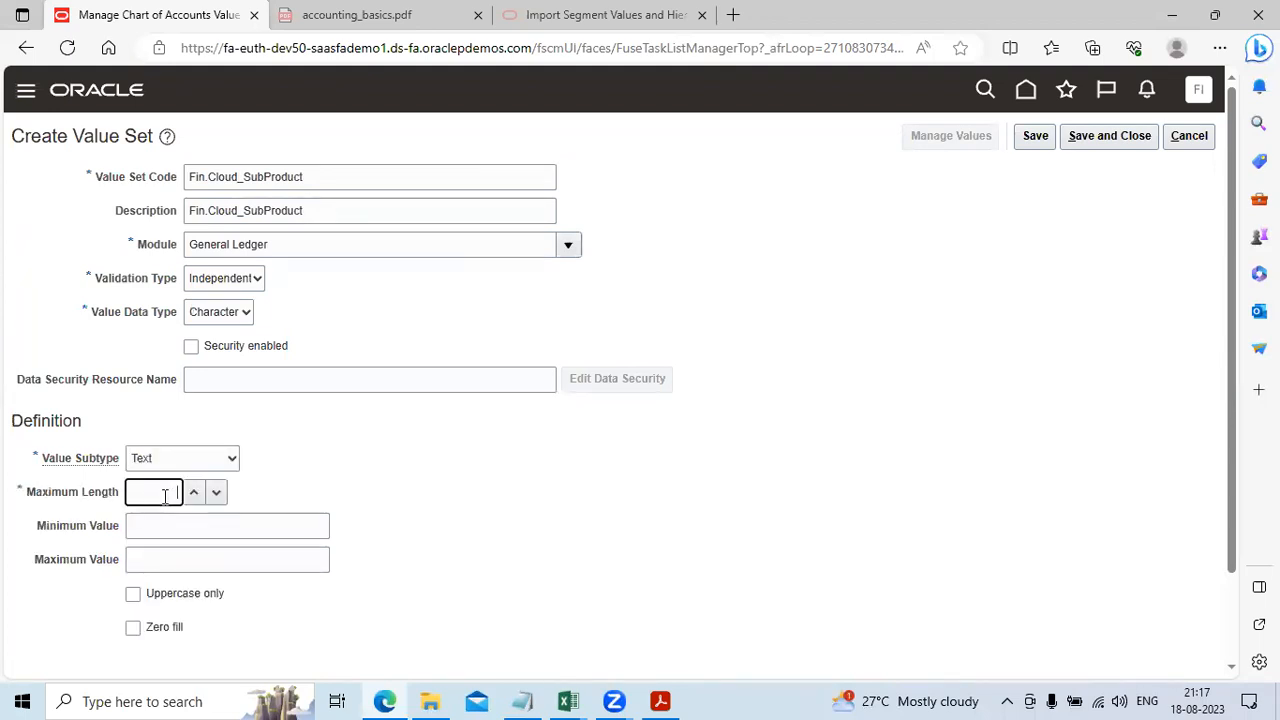
type("4")
left_click(1130, 143)
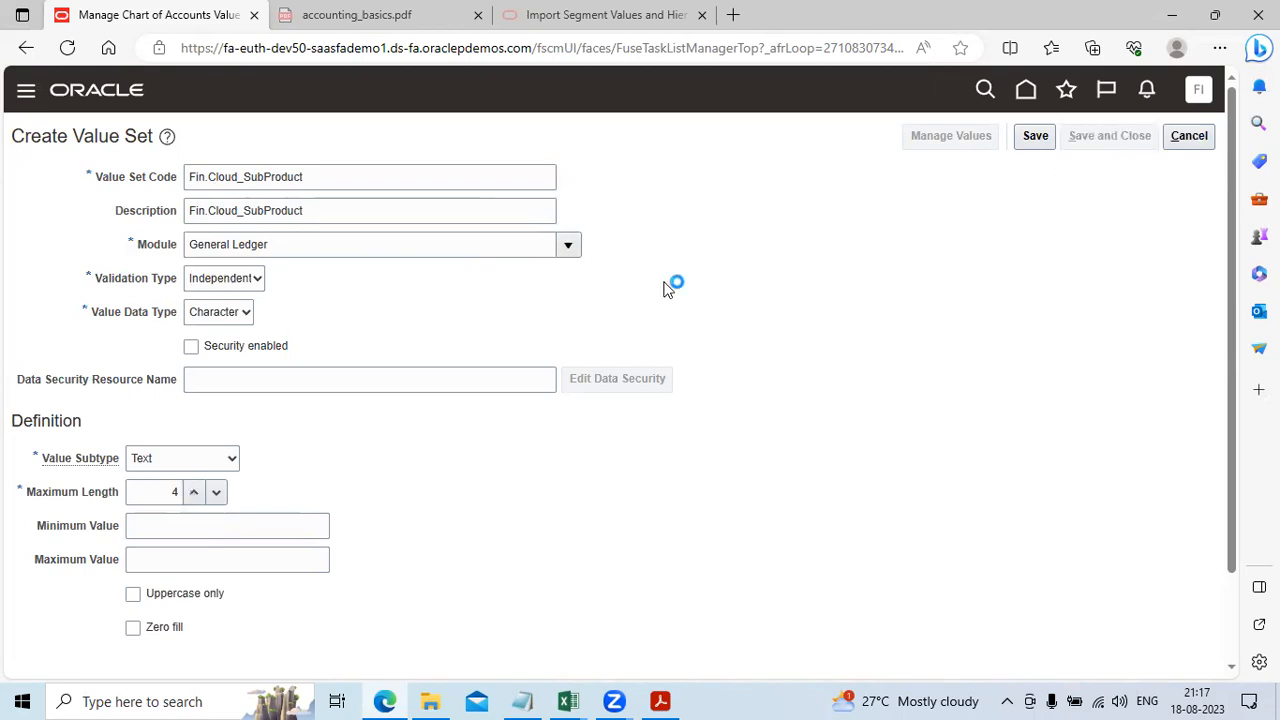
Step: Search the value sets for codes matching Fin% and look through the results
left_click(191, 224)
type("Fin%")
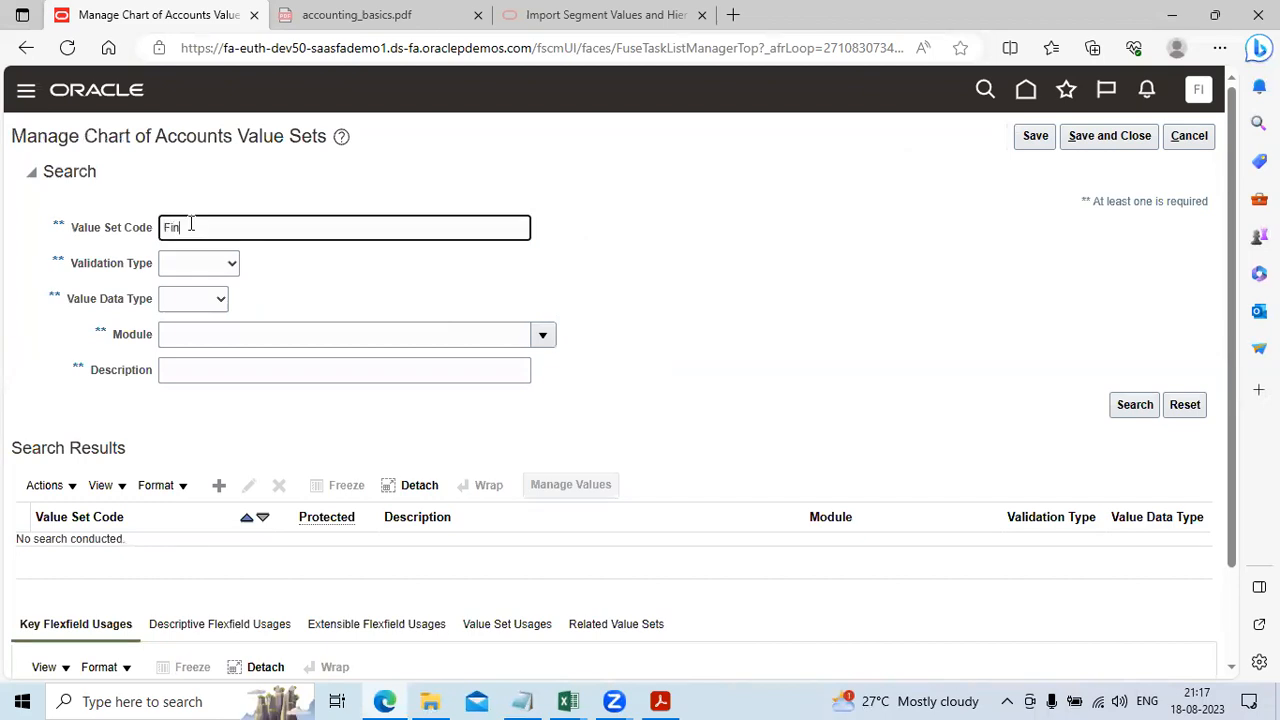
left_click(1136, 407)
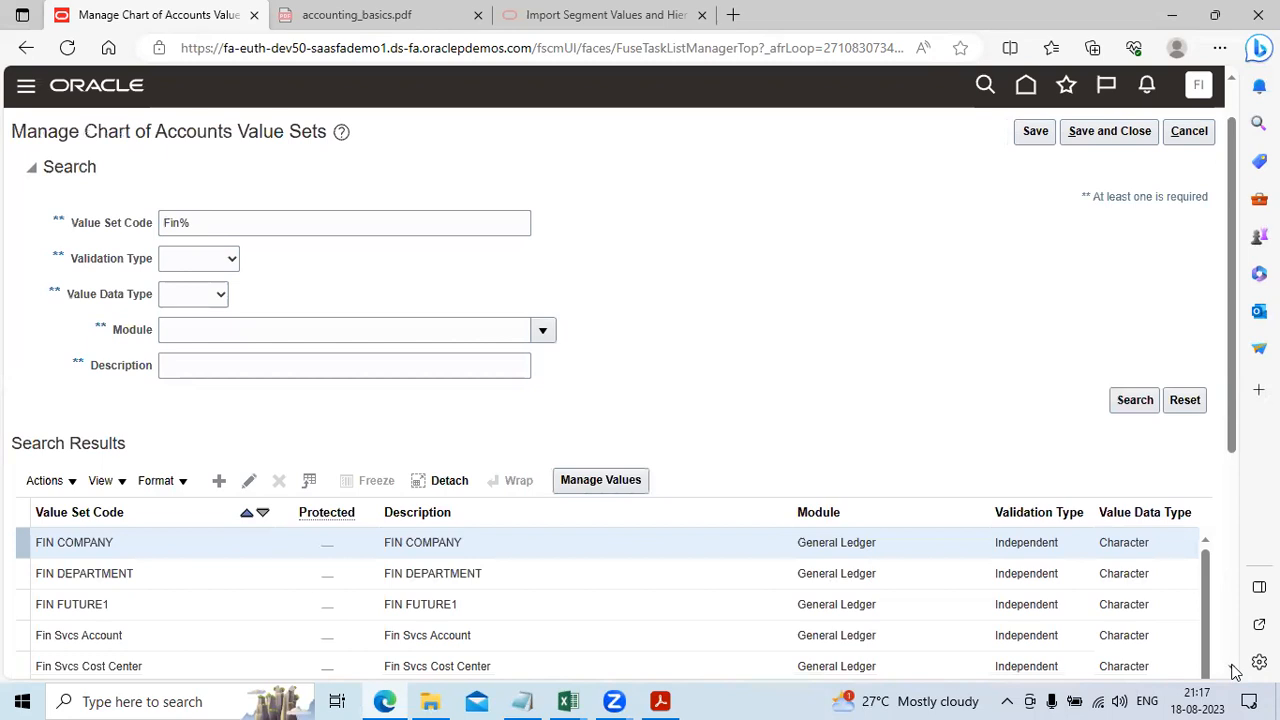
scroll(1236, 672, "down", 1)
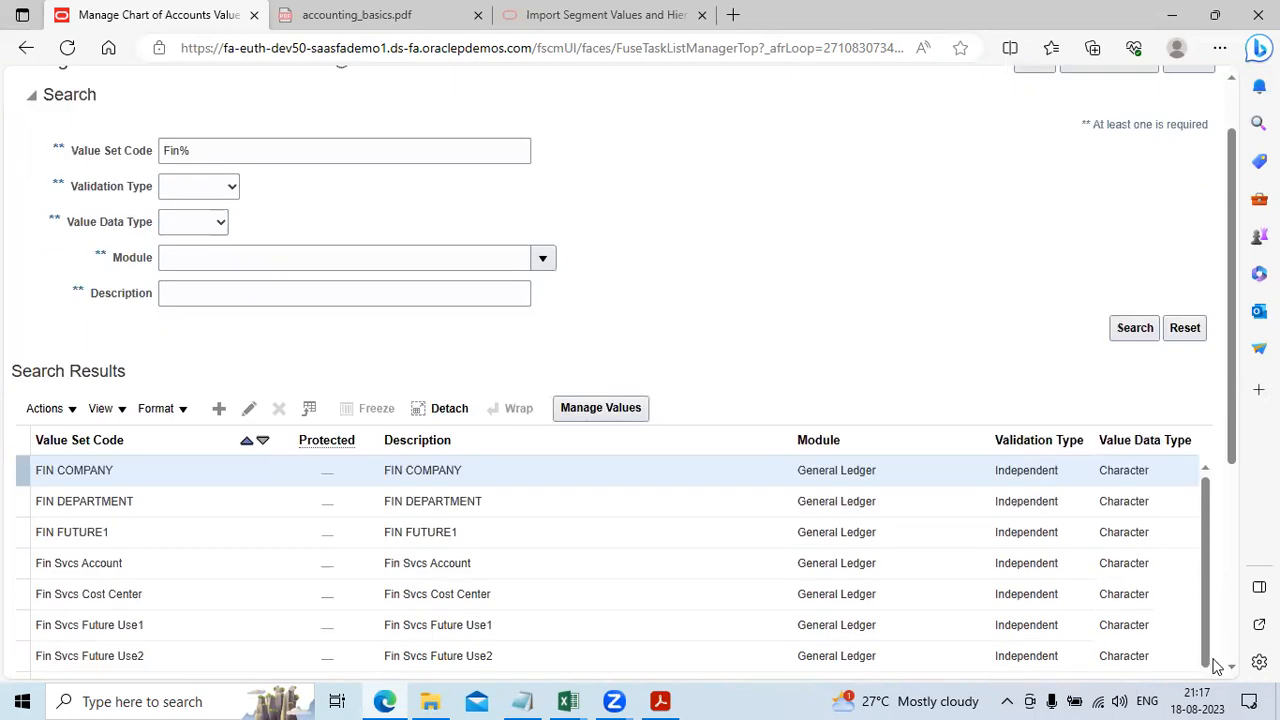
scroll(1236, 672, "down", 1)
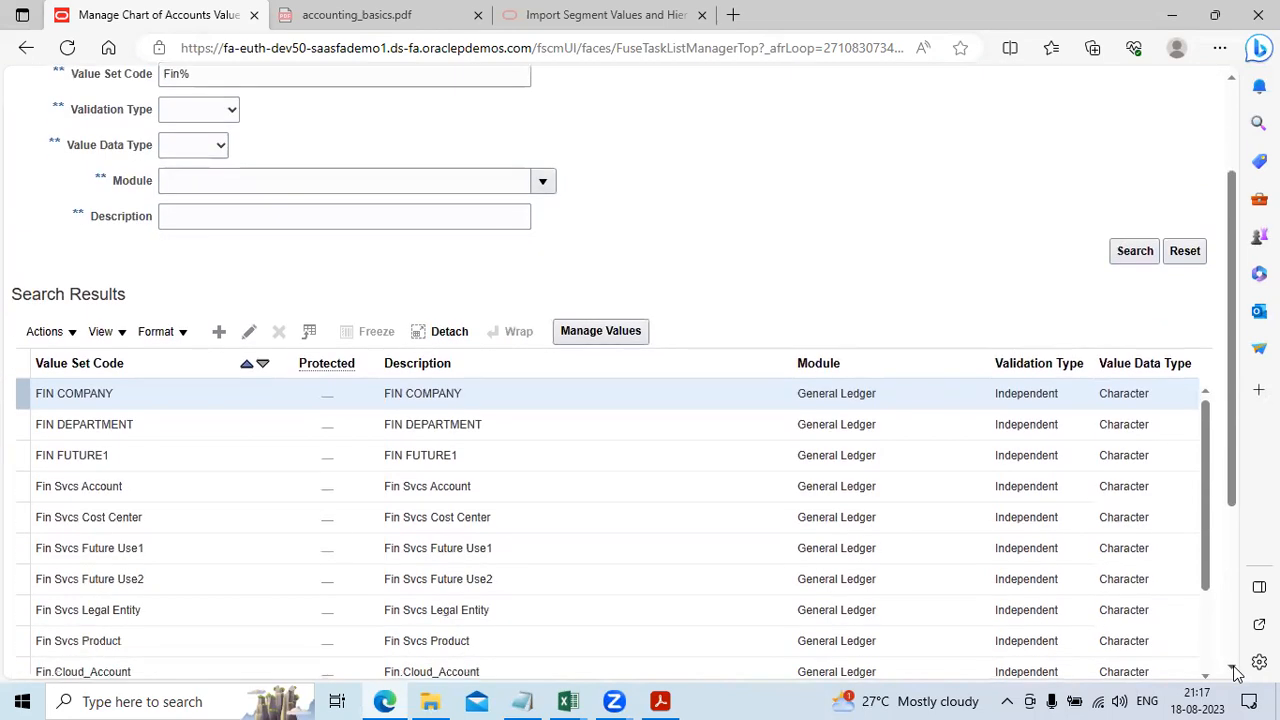
left_click(1232, 124)
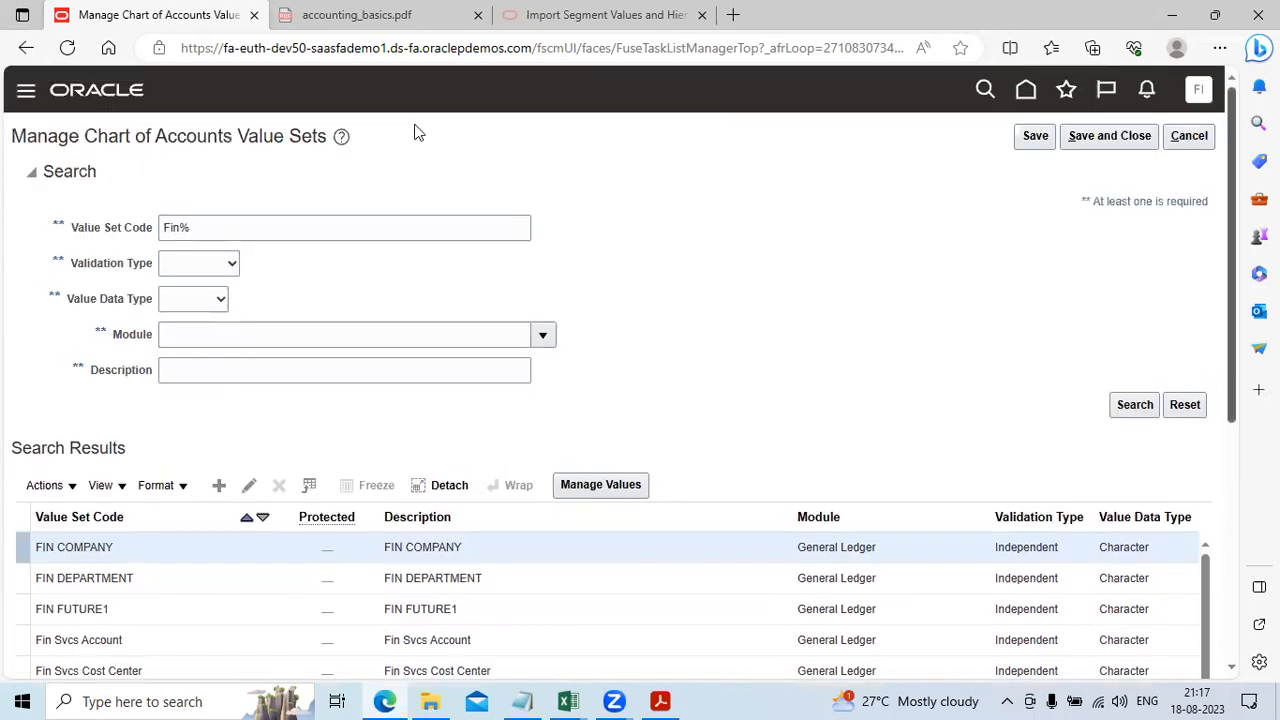
Step: Narrow the value set search to codes matching Fin%Cloud%
left_click(326, 225)
type("C")
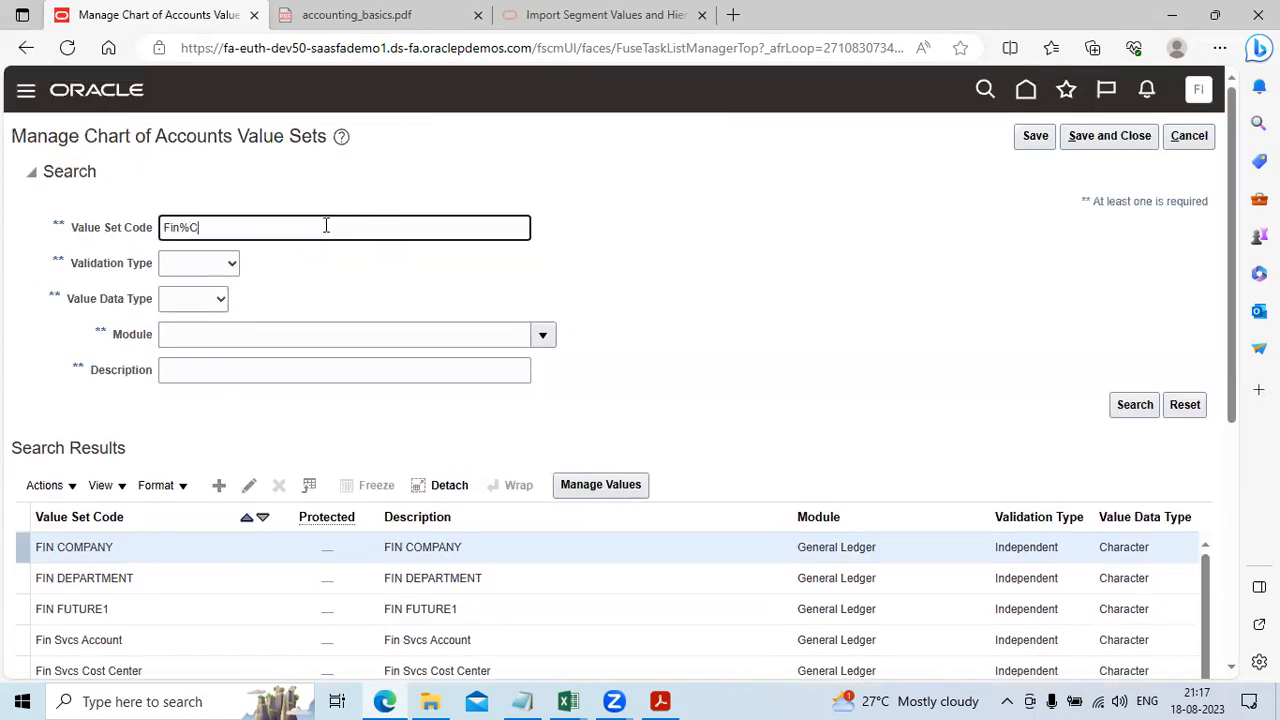
type("loud%")
key("Return")
Step: Search for value set codes matching Fin.Cloud% and review the complete list of results
left_click(251, 227)
key("BackSpace")
key("BackSpace")
key("BackSpace")
key("BackSpace")
key("BackSpace")
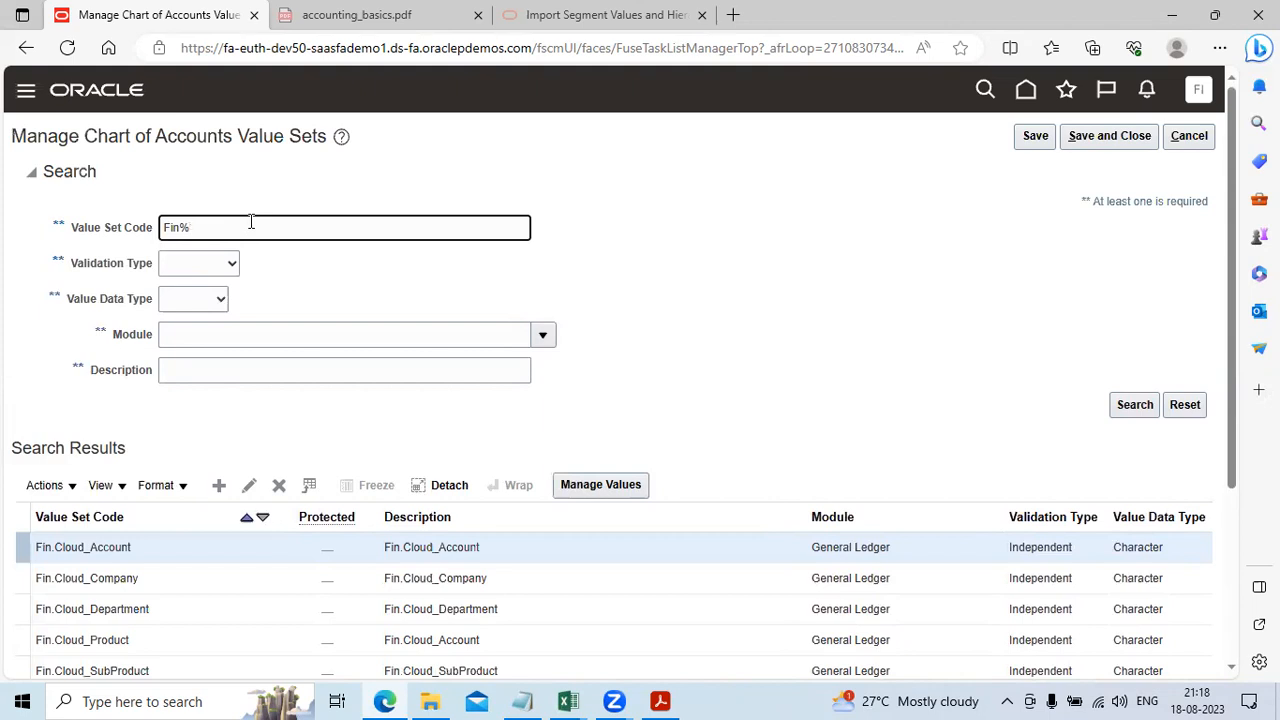
type("lou")
key("Left")
key("Left")
key("Left")
key("Left")
key("BackSpace")
type(".")
left_click(250, 222)
type("d%")
left_click(1143, 414)
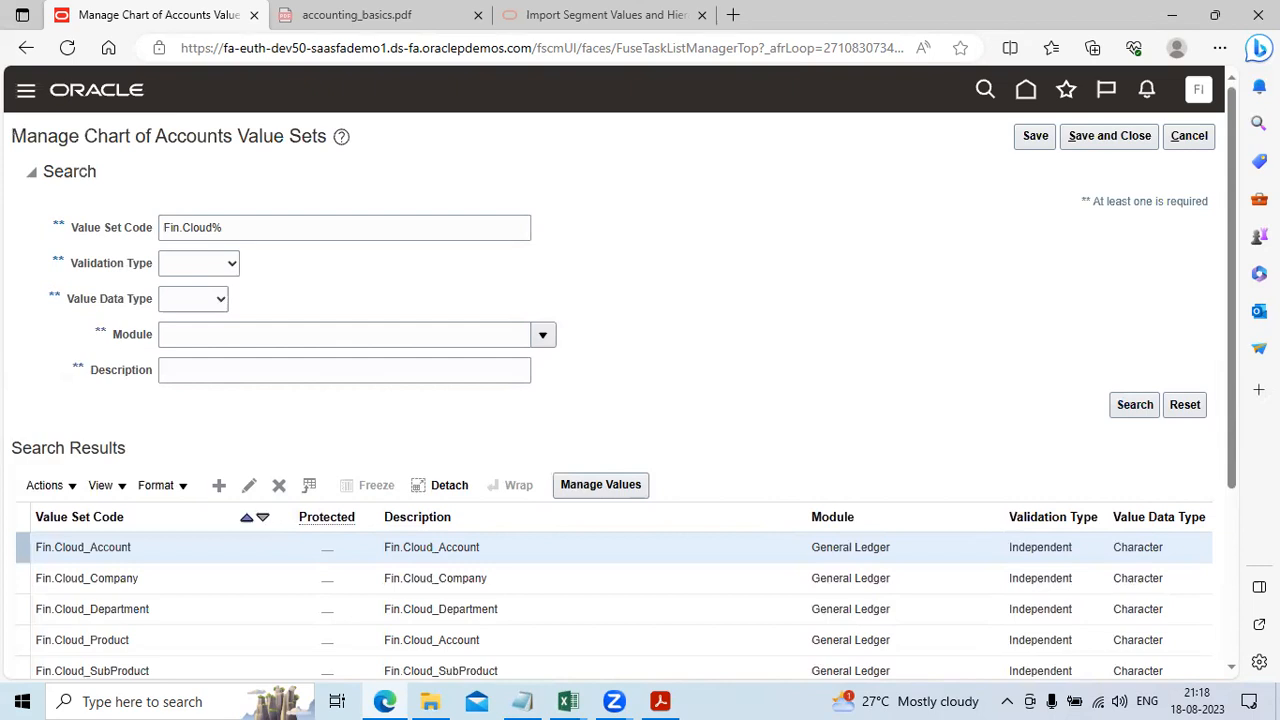
left_click(1231, 668)
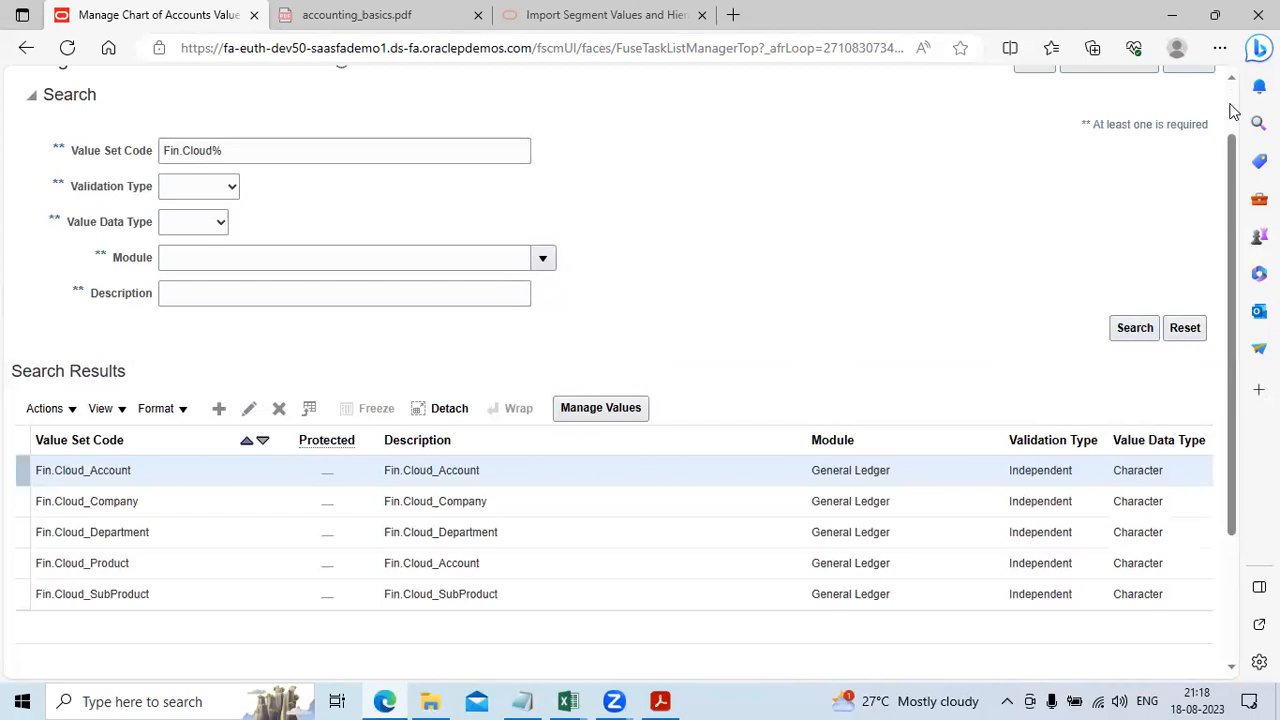
scroll(1233, 112, "up", 2)
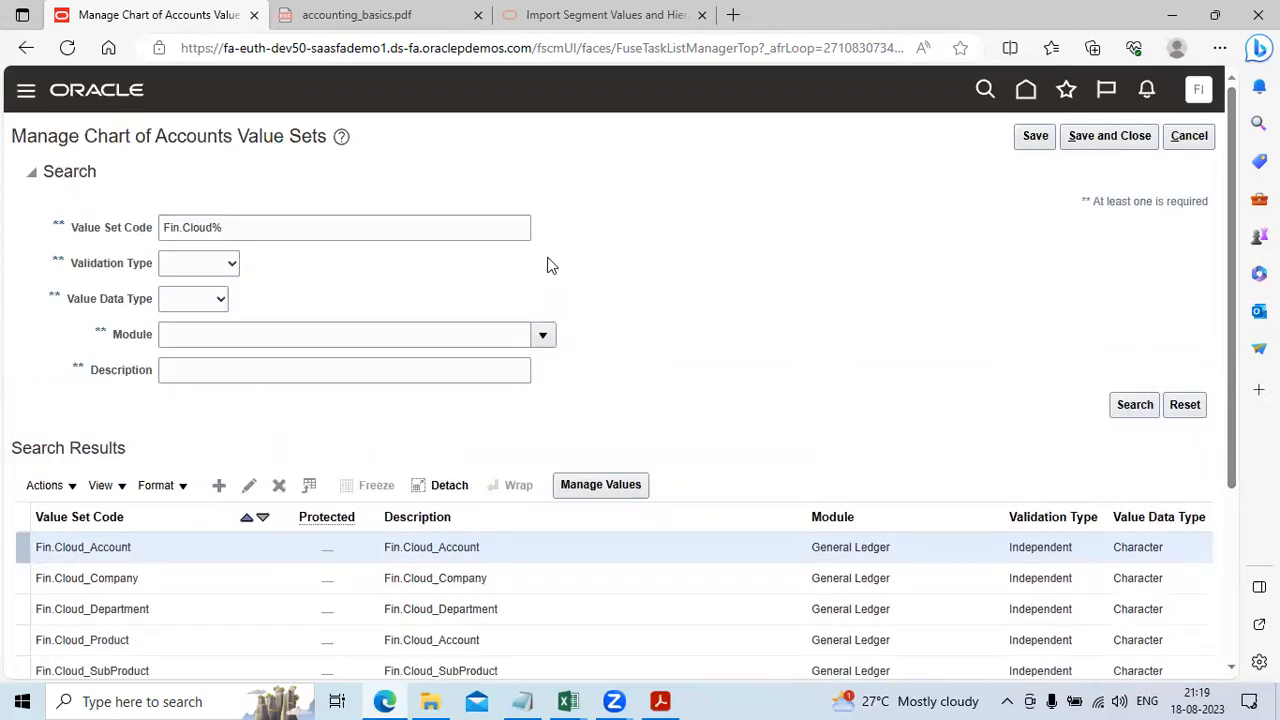
Step: Start another new value set and enter the code Fin.Cloud_Future
left_click(220, 486)
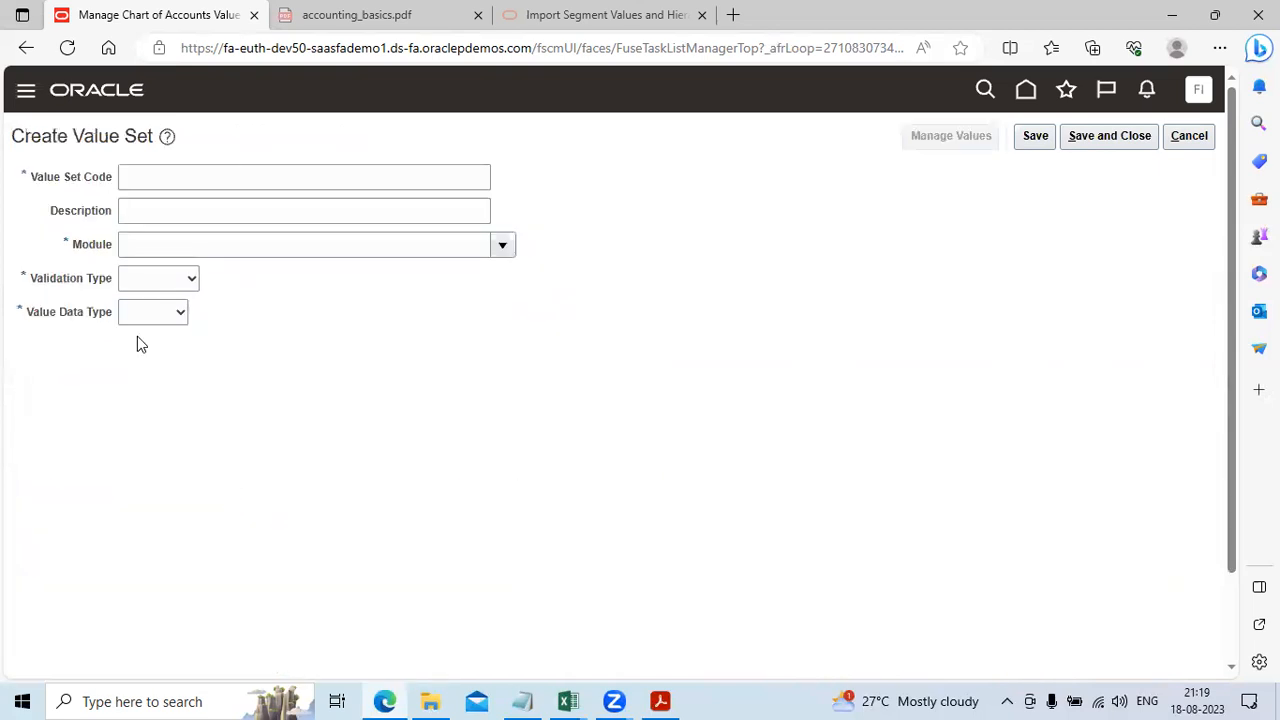
left_click(170, 189)
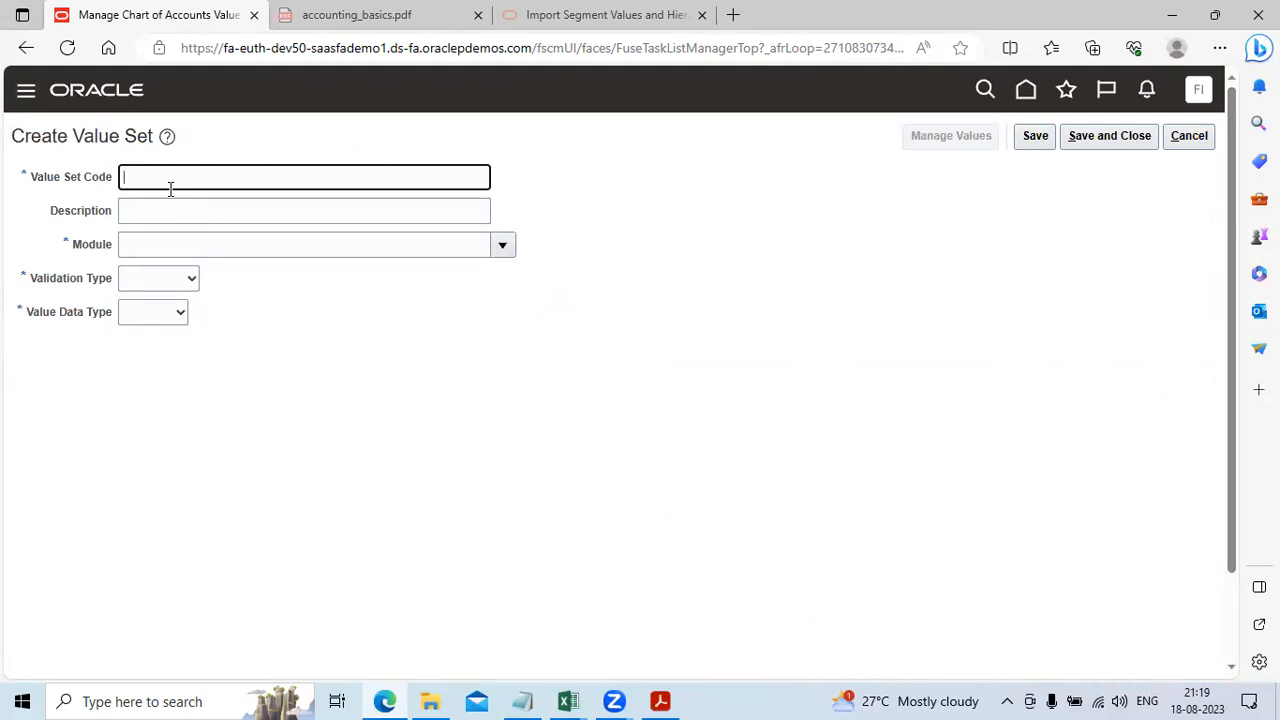
type("Fin.Cloud_SubProduct")
key("BackSpace")
key("BackSpace")
key("BackSpace")
key("BackSpace")
key("BackSpace")
key("BackSpace")
key("BackSpace")
key("BackSpace")
key("BackSpace")
key("BackSpace")
type("Future")
key("Tab")
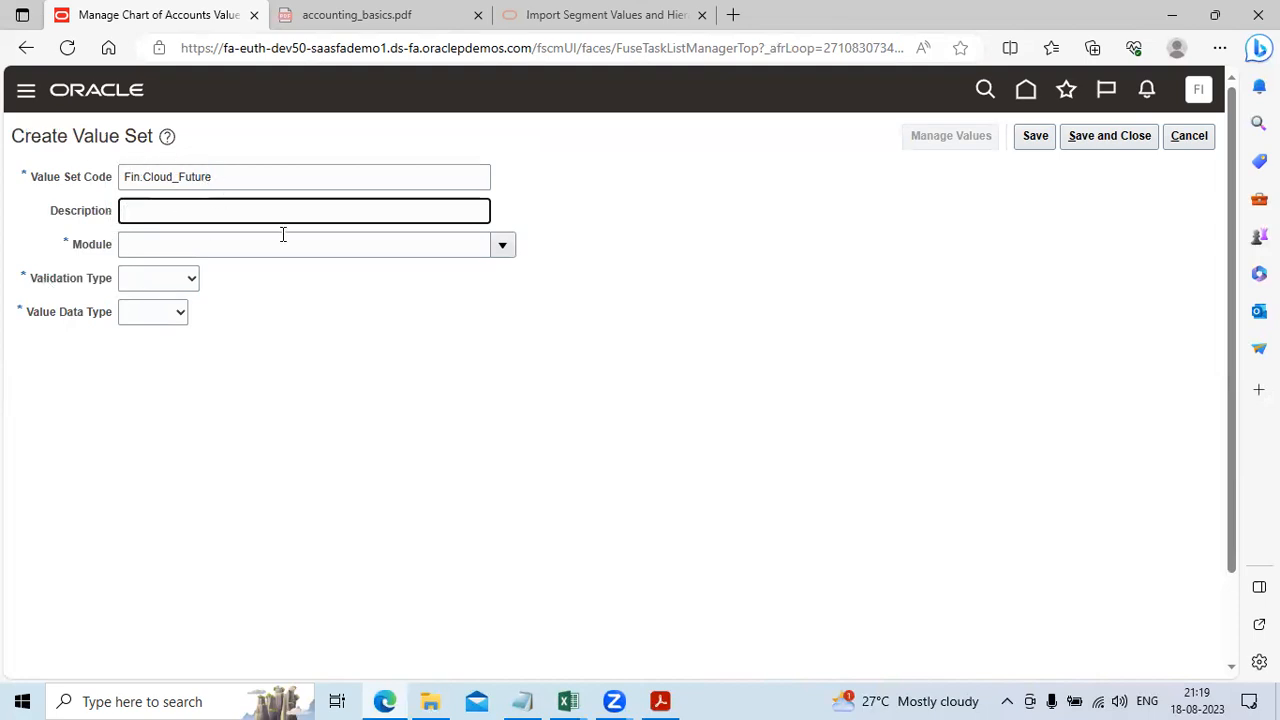
Step: Enter the description Fin.Cloud_Future, matching the value set code
double_click(192, 178)
key("ctrl+c")
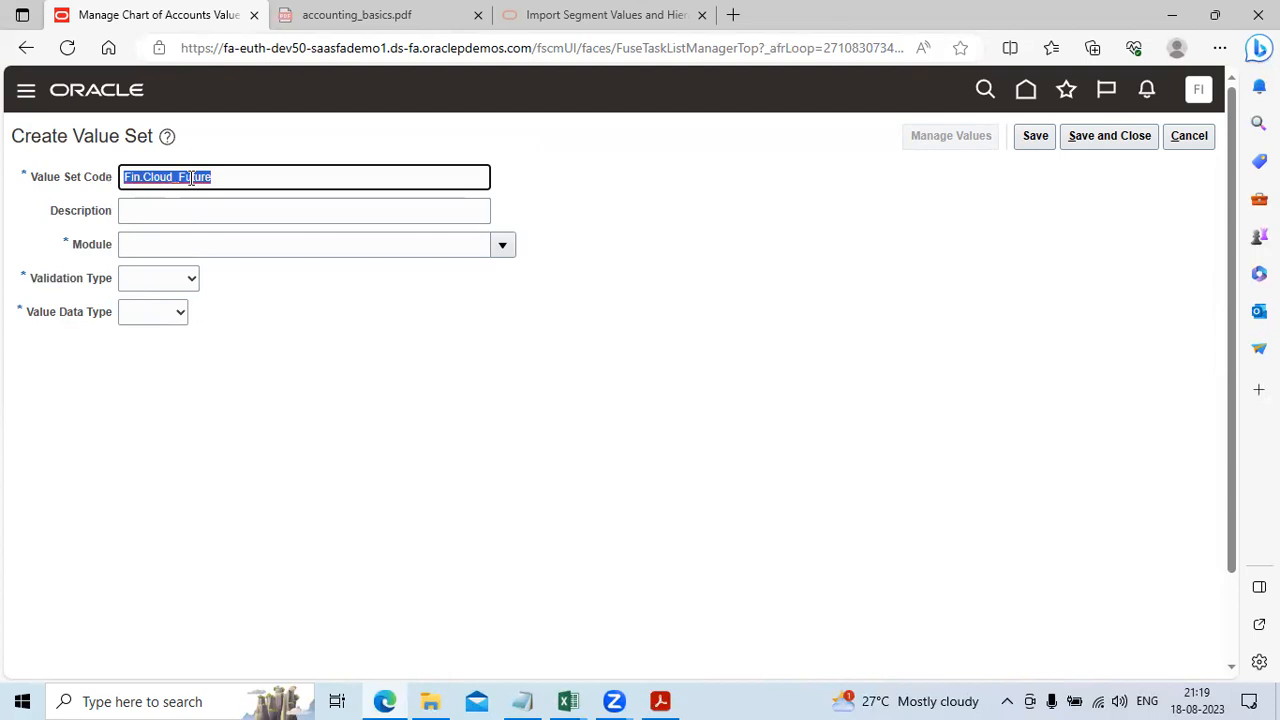
left_click(189, 213)
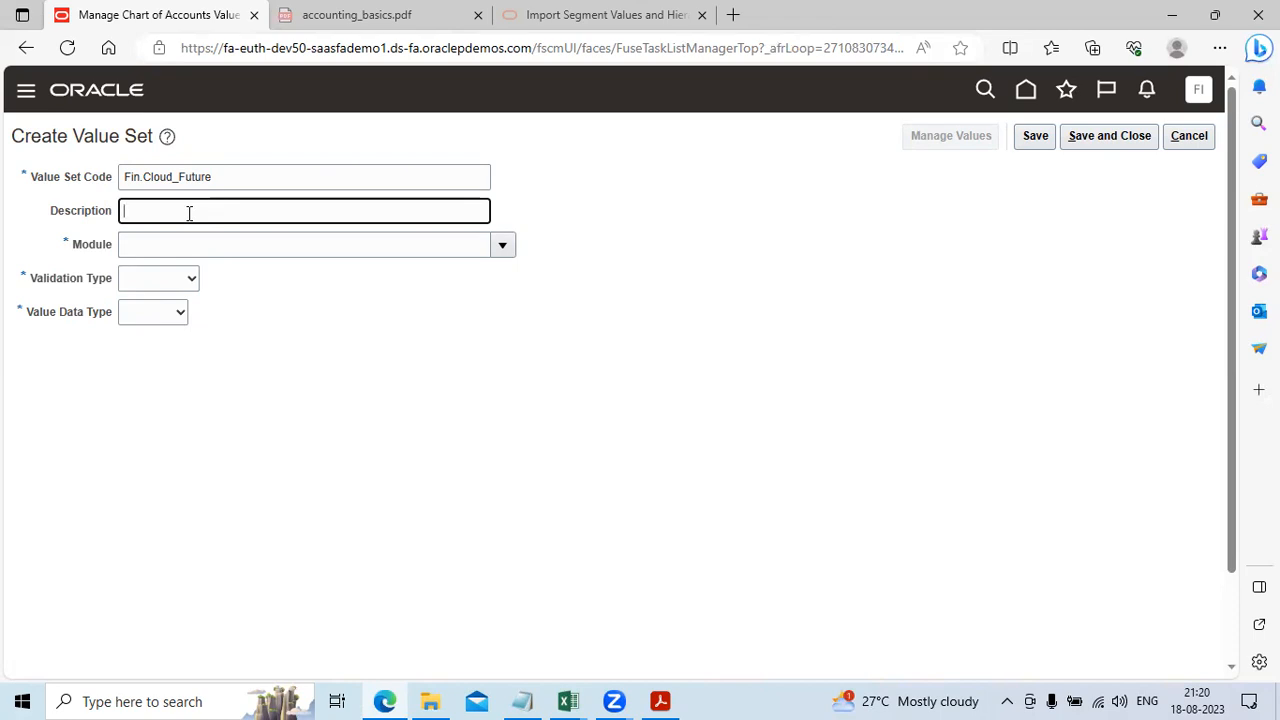
key("ctrl+v")
type("1")
key("BackSpace")
Step: Choose General Ledger as the Future value set's module and Independent as its validation type
left_click(511, 246)
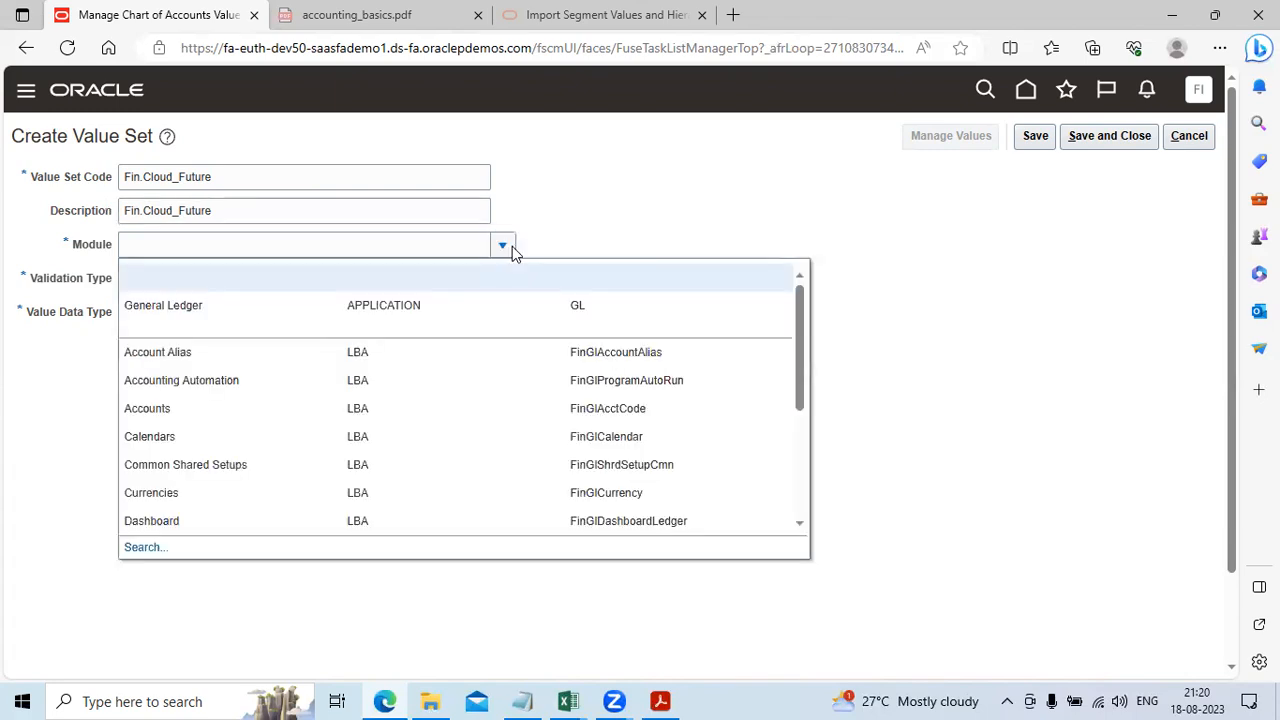
left_click(433, 302)
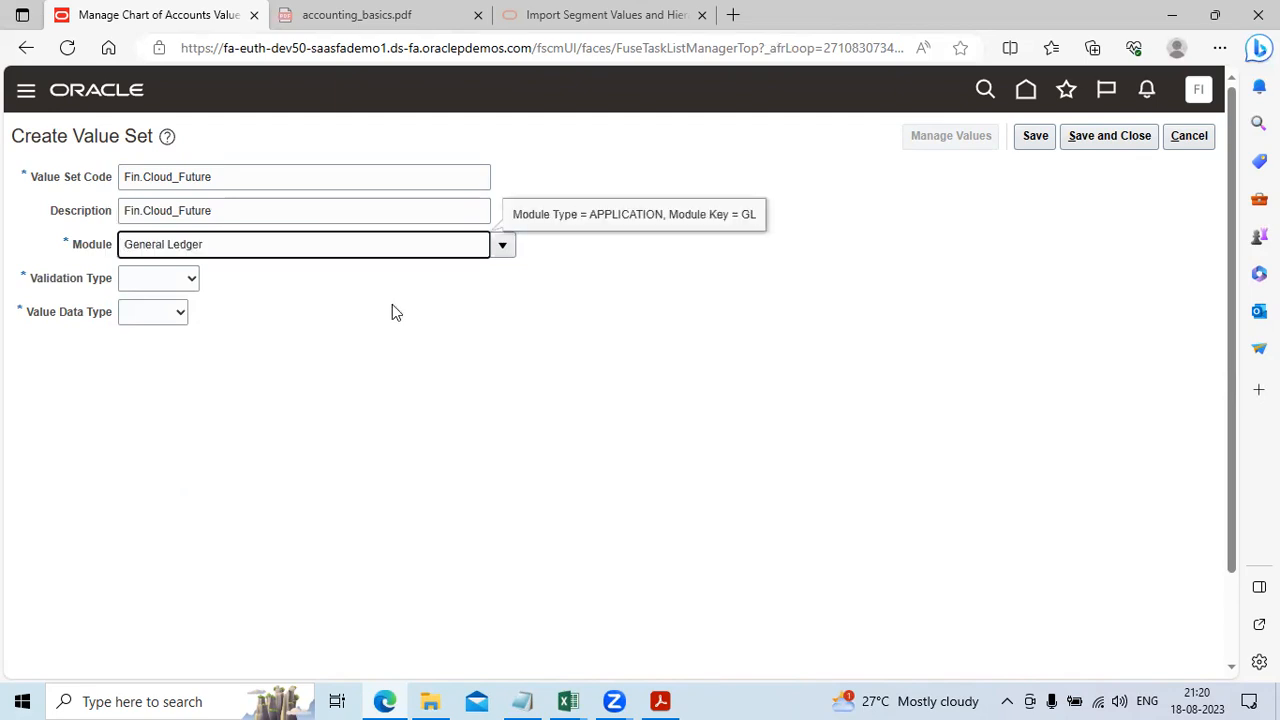
left_click(191, 280)
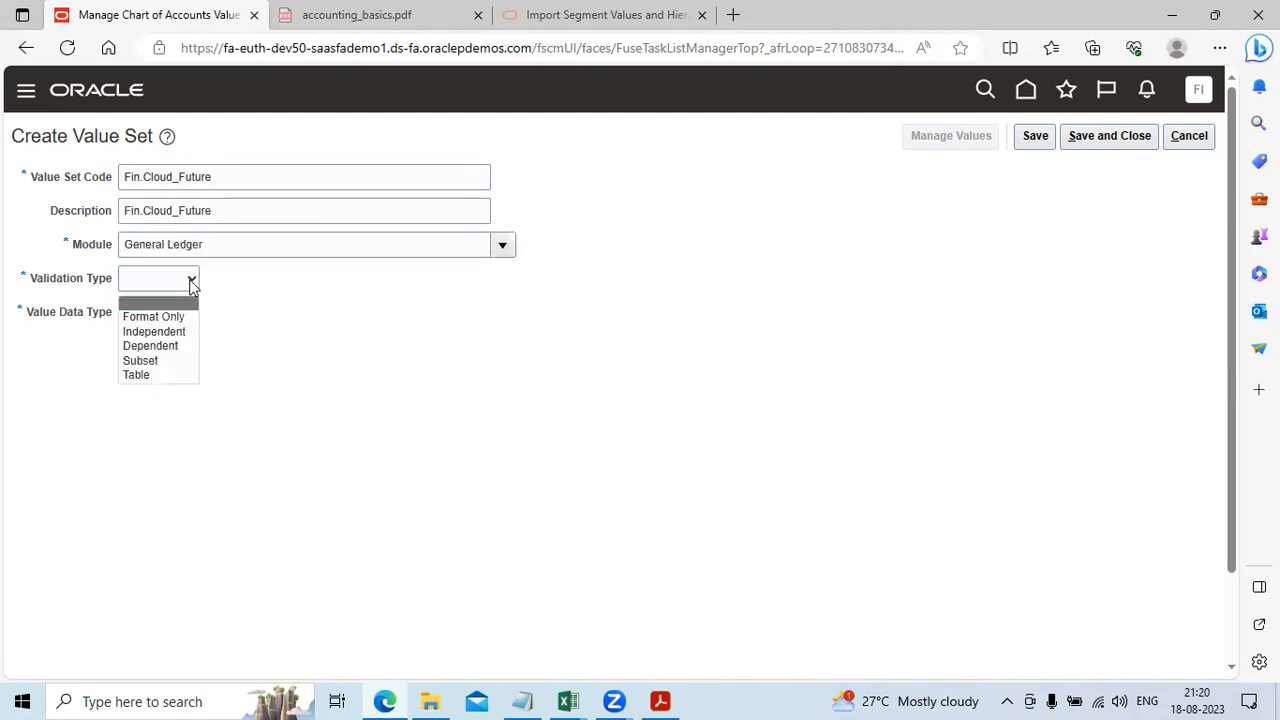
left_click(163, 332)
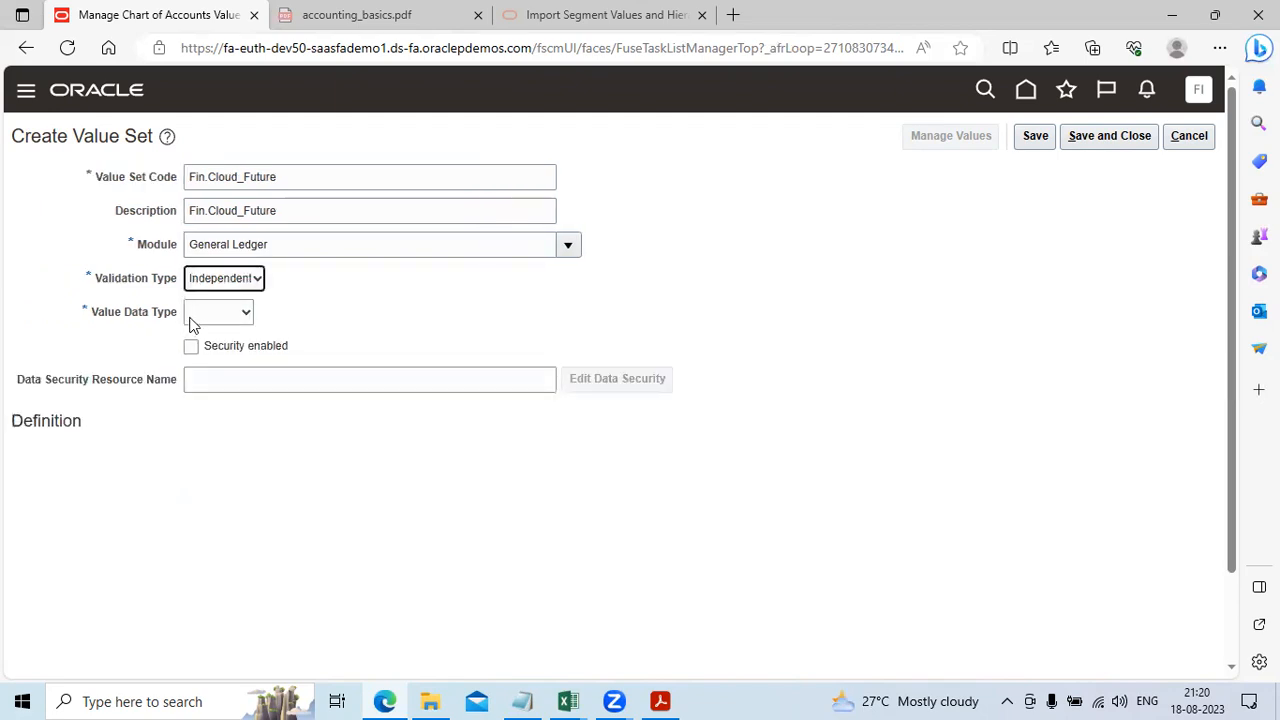
Step: Set the Future value set's data type to Character, its subtype to Text and its maximum length to 1
left_click(247, 314)
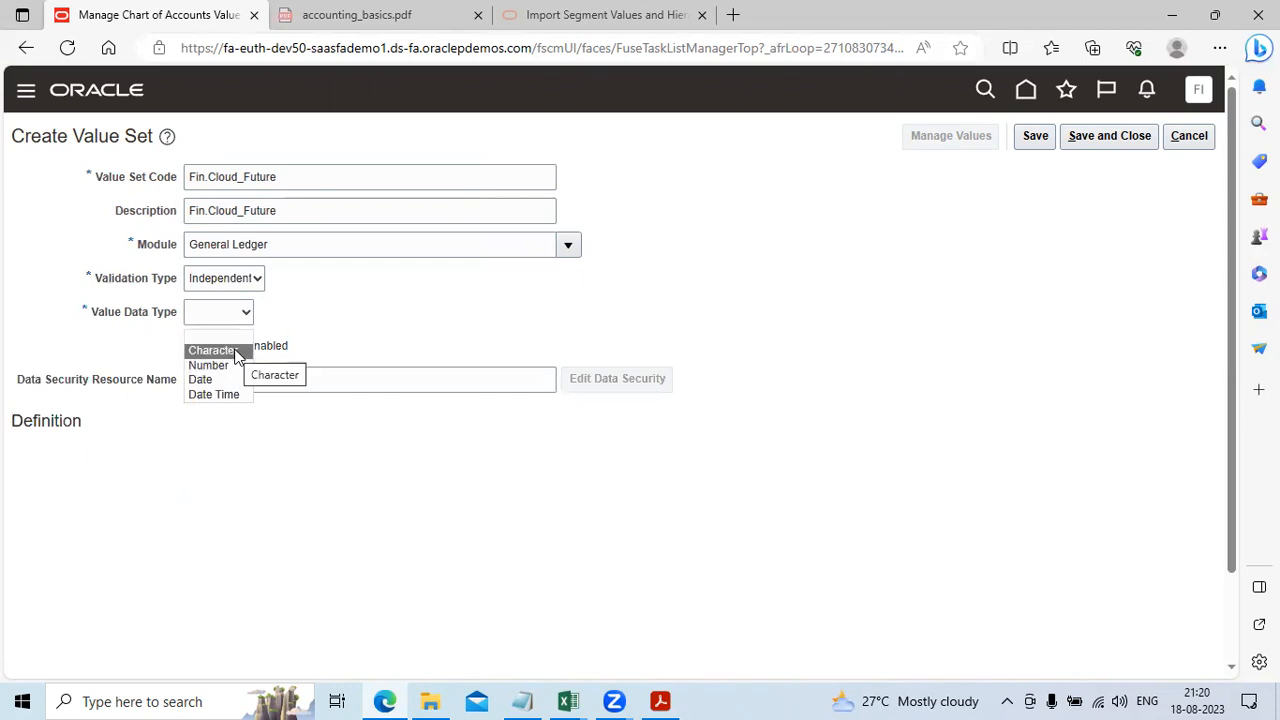
left_click(236, 352)
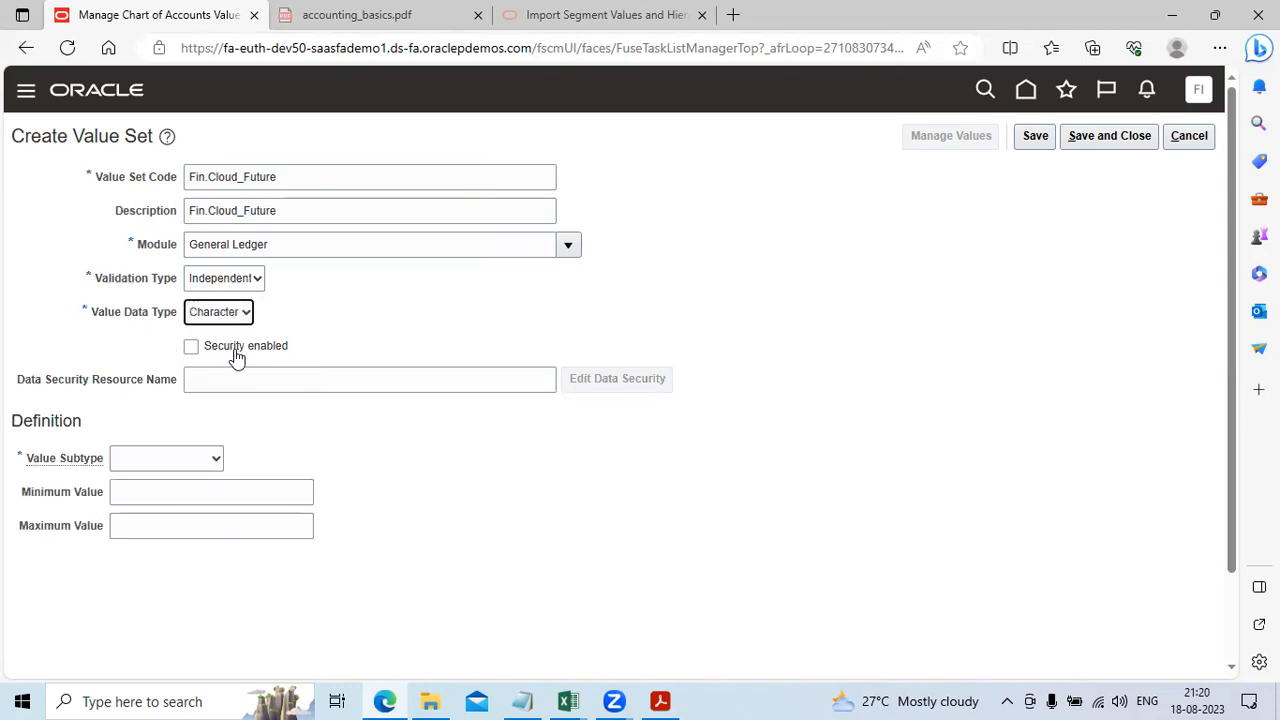
left_click(216, 460)
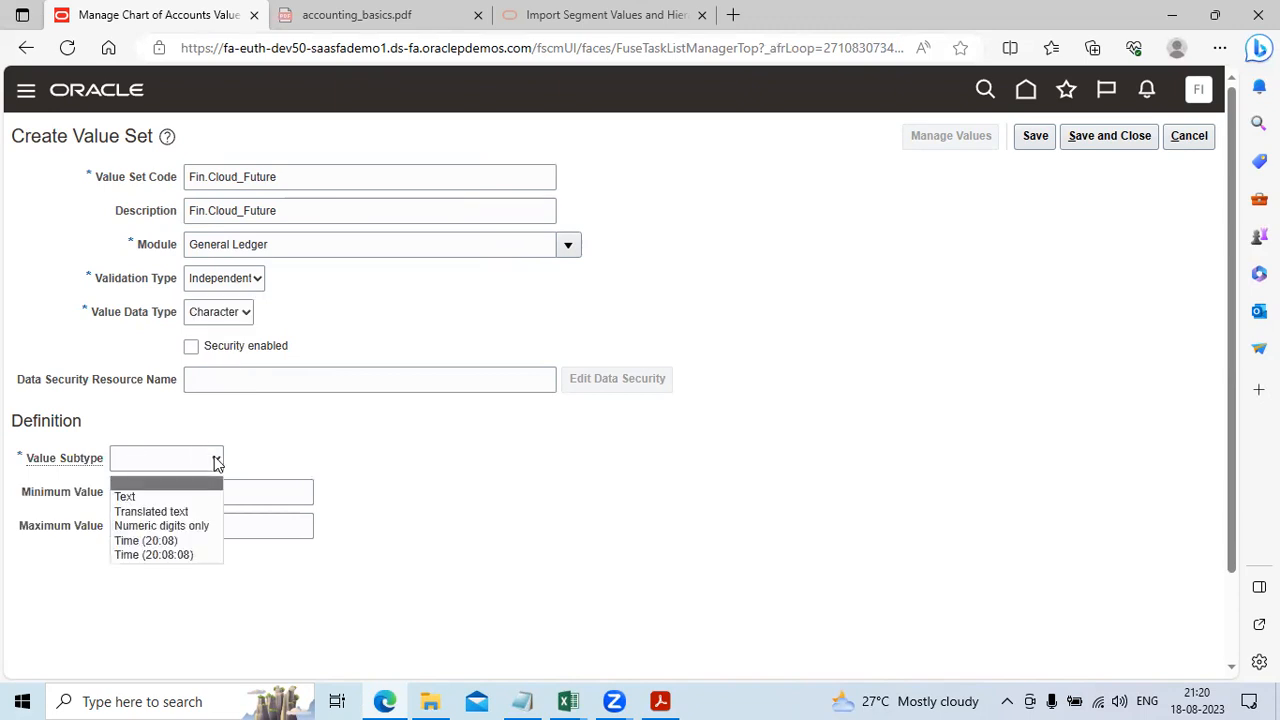
left_click(163, 496)
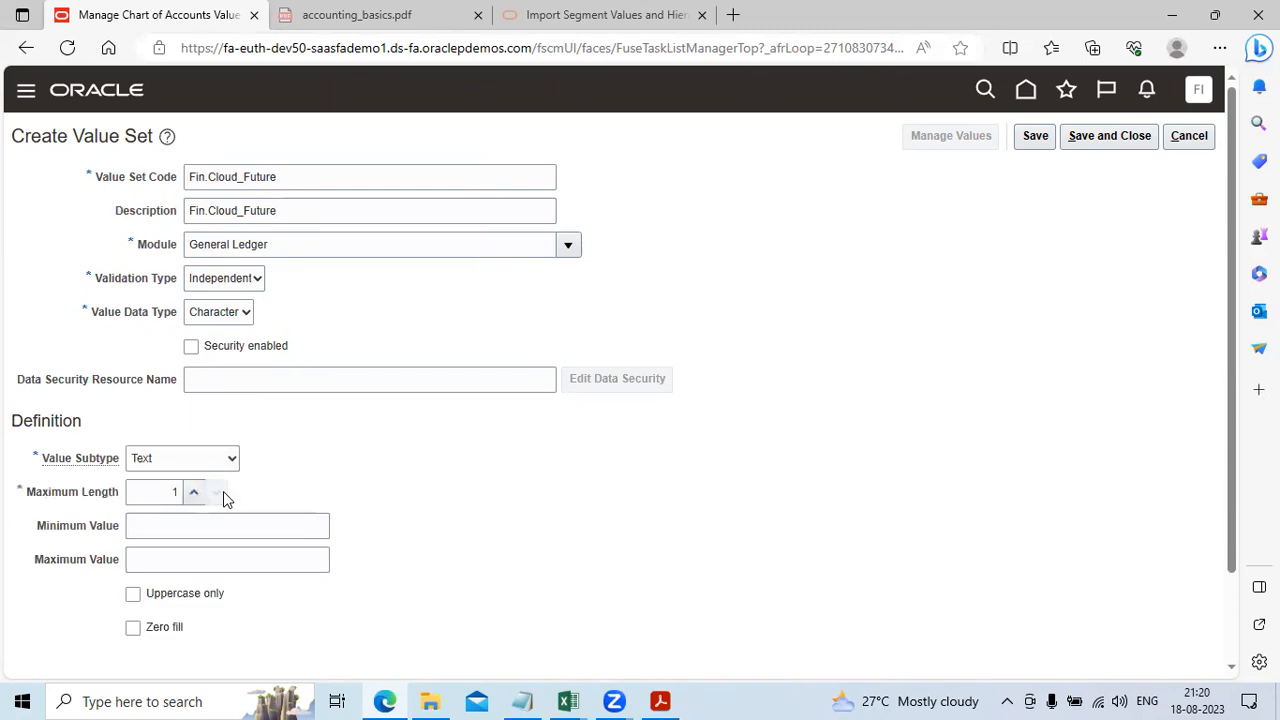
left_click(216, 522)
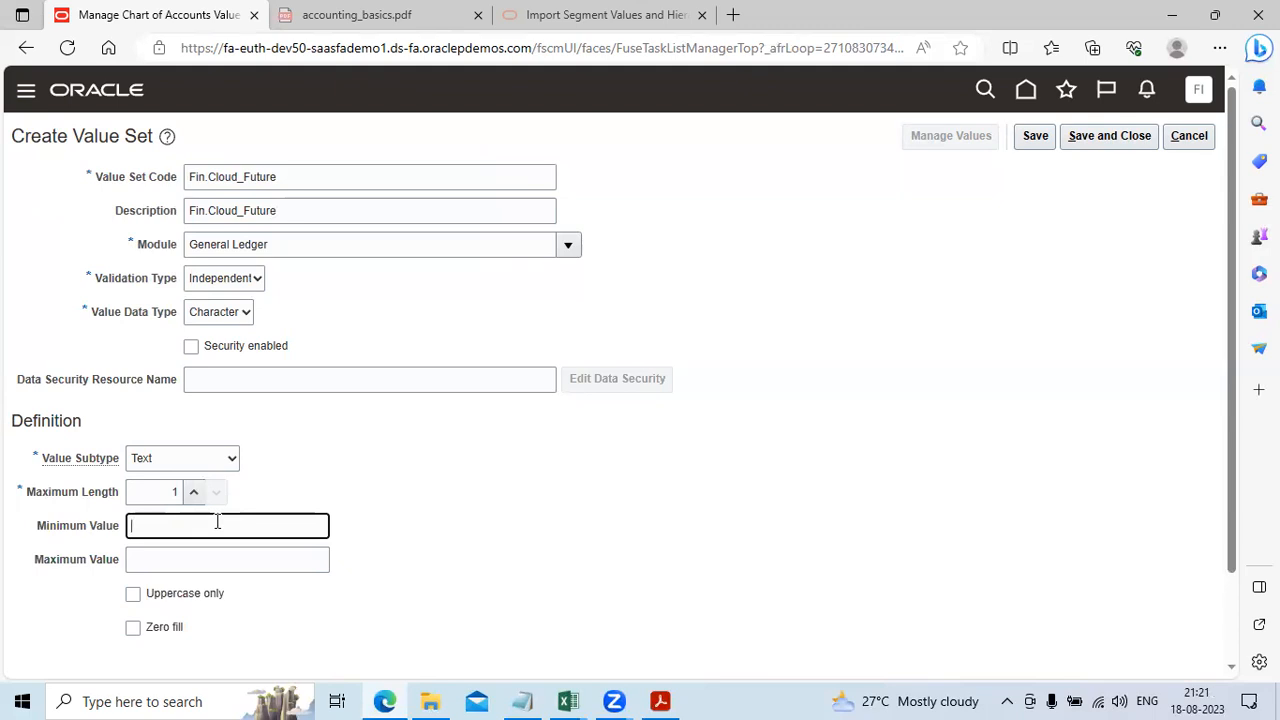
Step: Set the Future value set's maximum length to 4, then save and close it
left_click(170, 494)
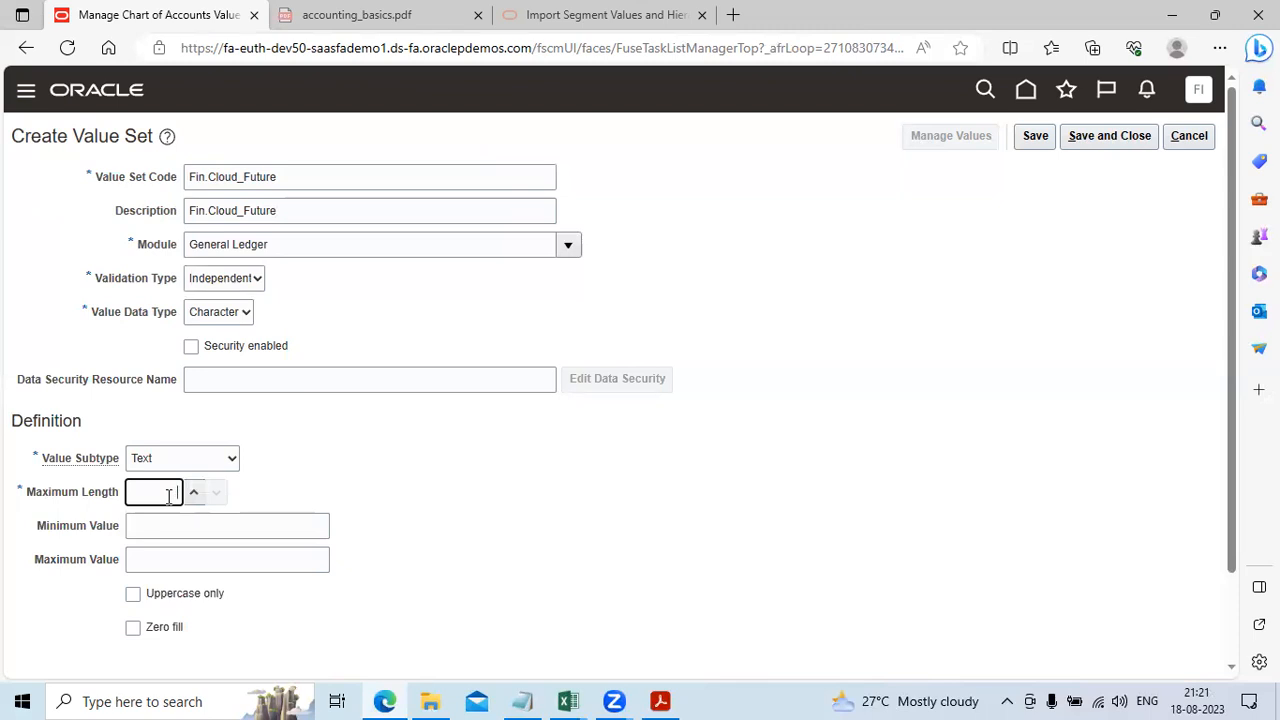
type("4")
left_click(1104, 145)
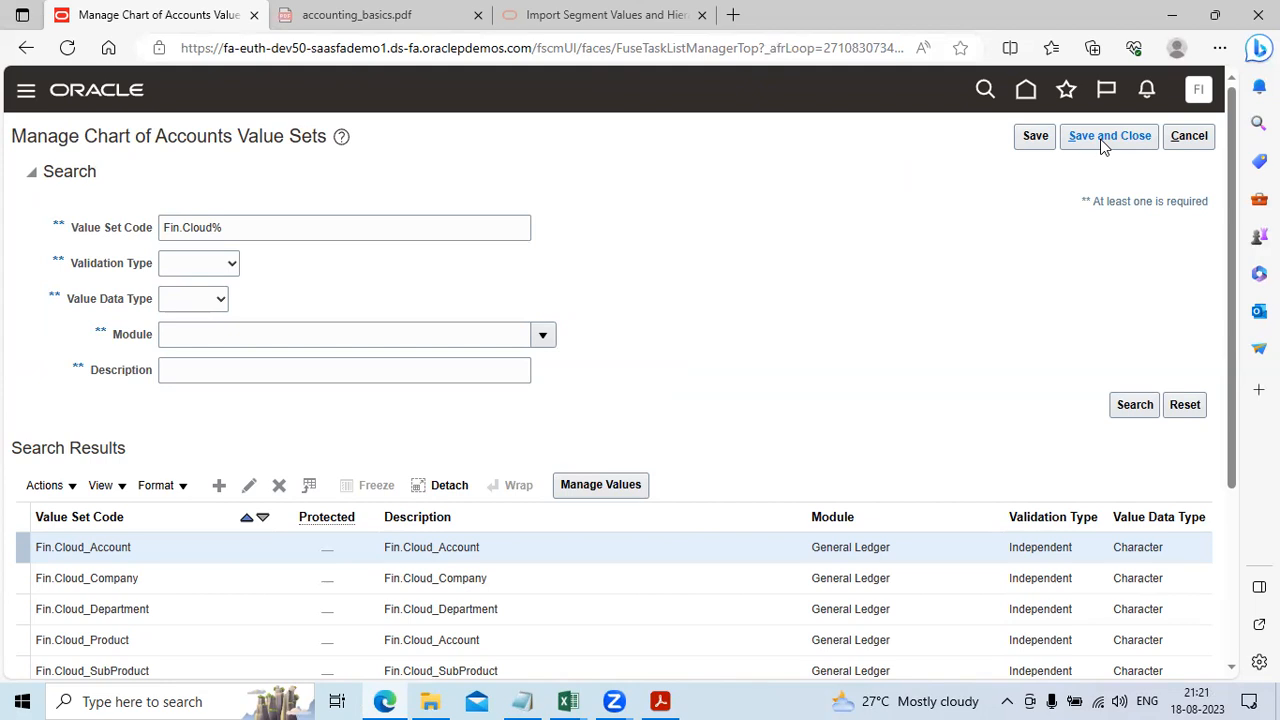
Step: Check the segment table on the Manual Accounting worksheet of the GLPPT workbook in Excel and return to Oracle
left_click(576, 698)
left_click(476, 658)
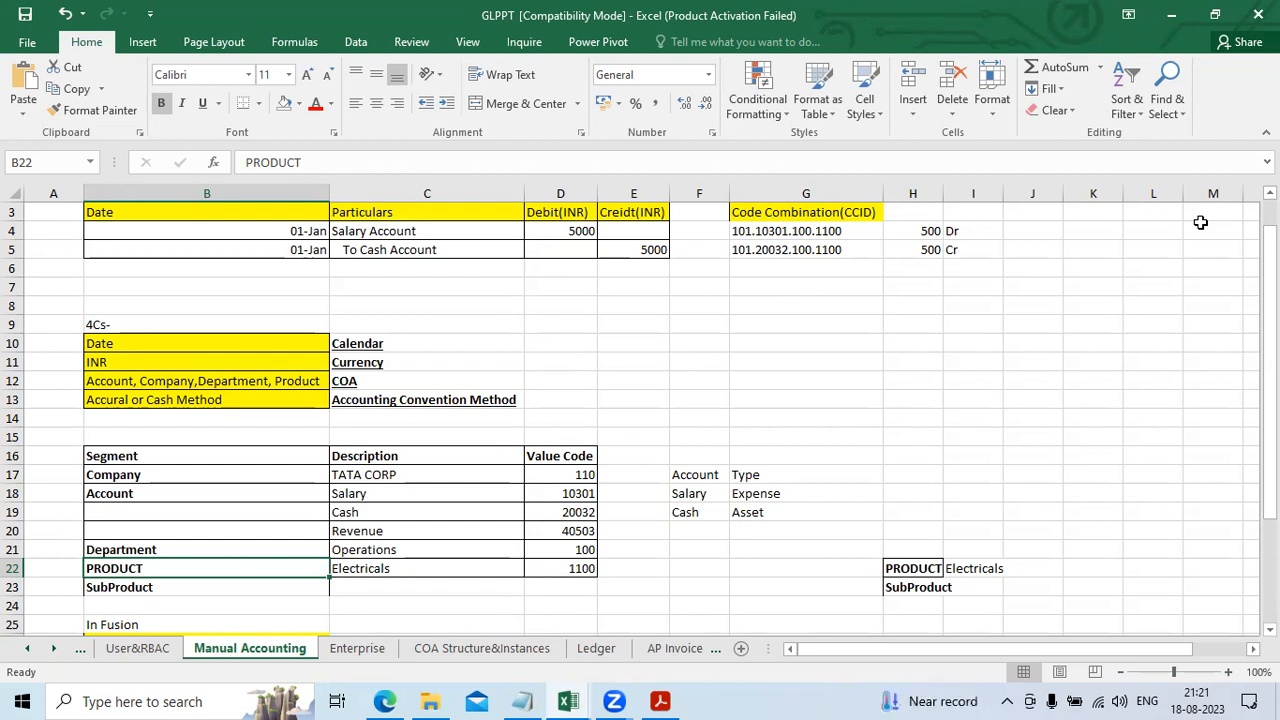
key("alt+Tab")
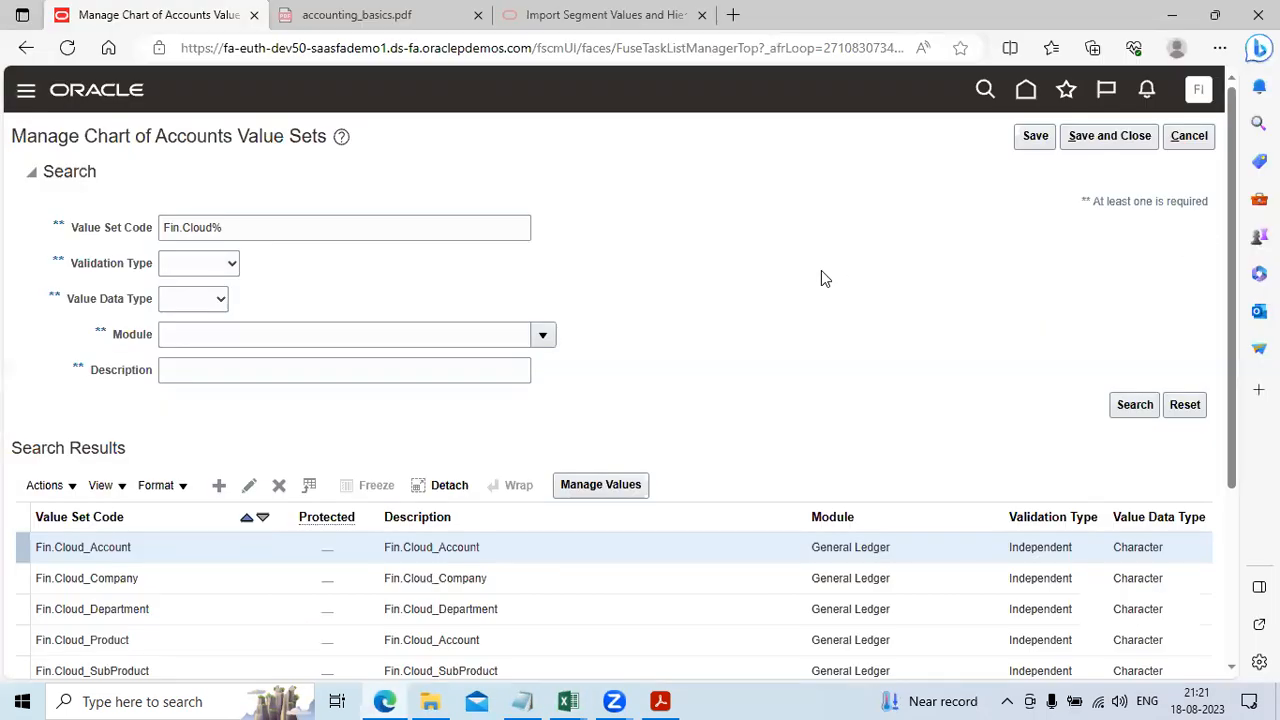
Step: Rerun the Fin.Cloud% value set search and delete the Fin.Cloud_Account value set
left_click(1133, 408)
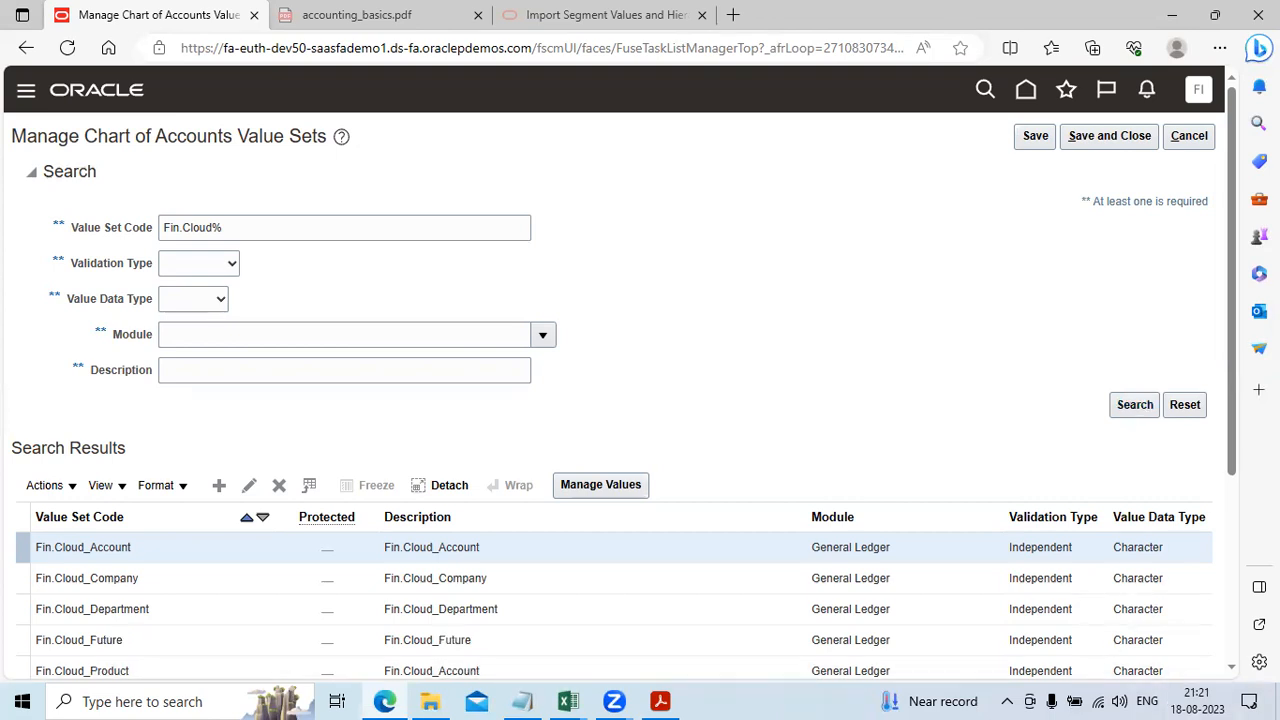
scroll(1228, 676, "down", 3)
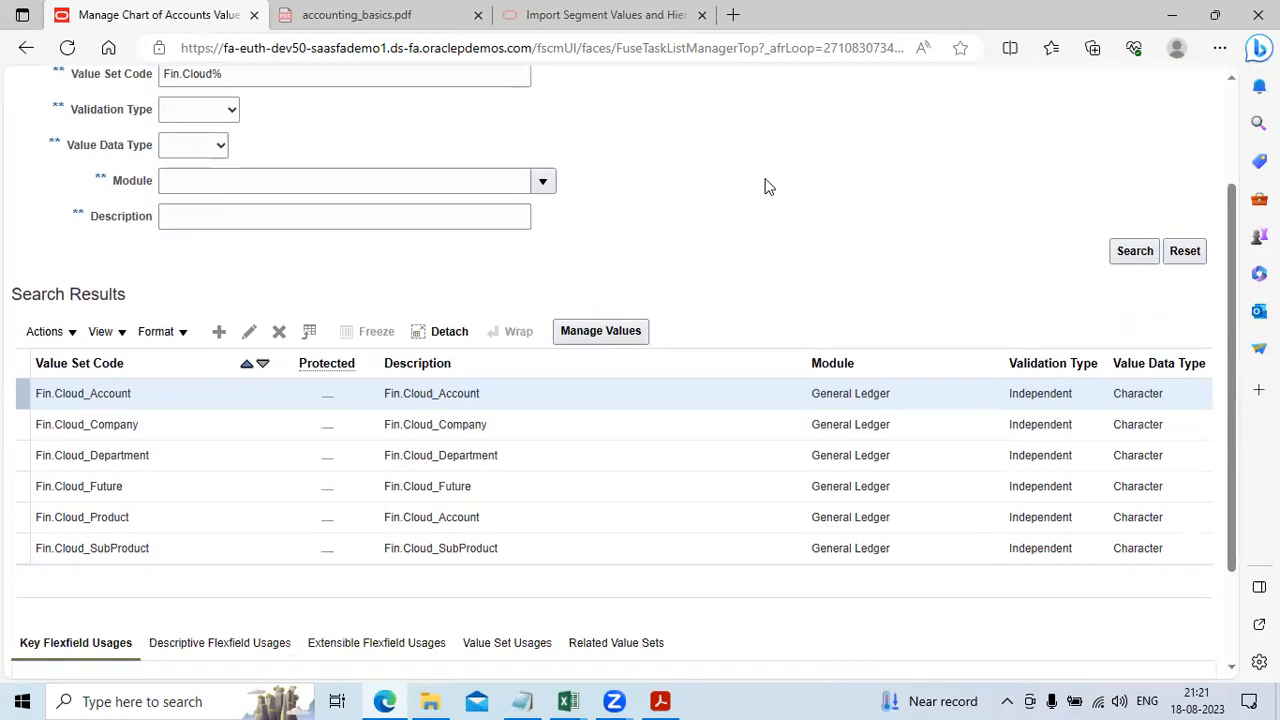
left_click(281, 333)
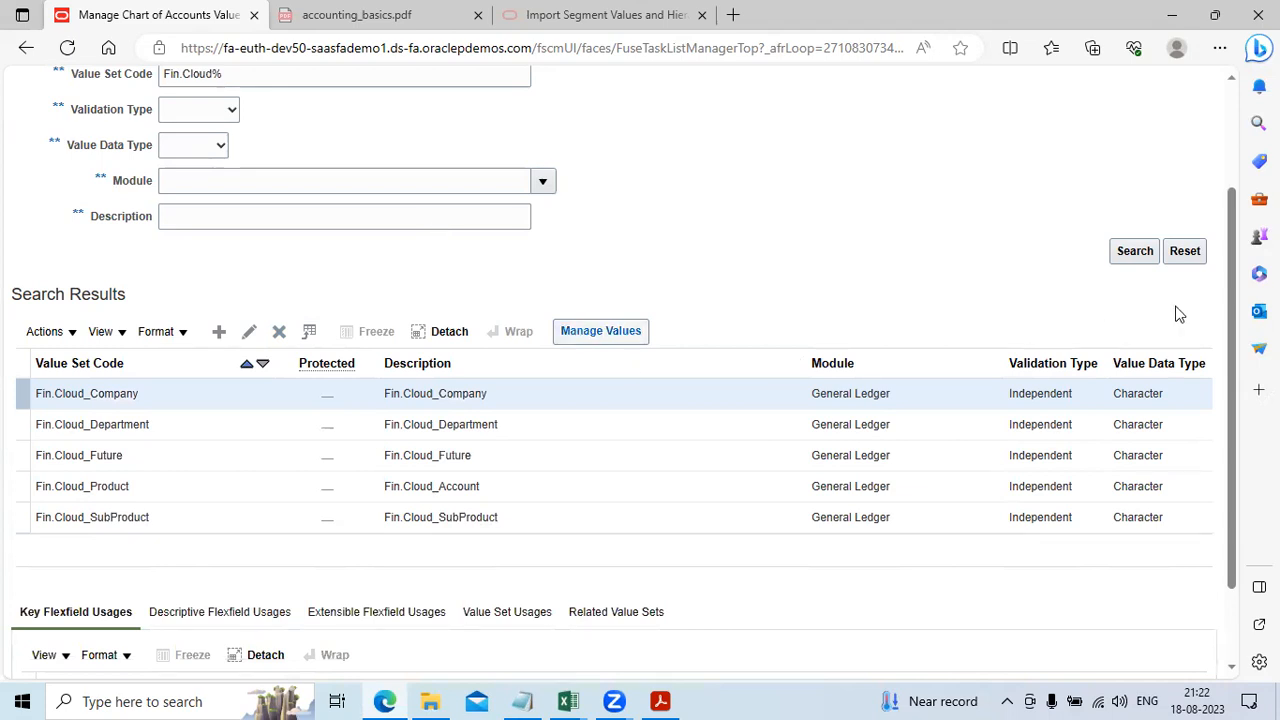
left_click(1233, 116)
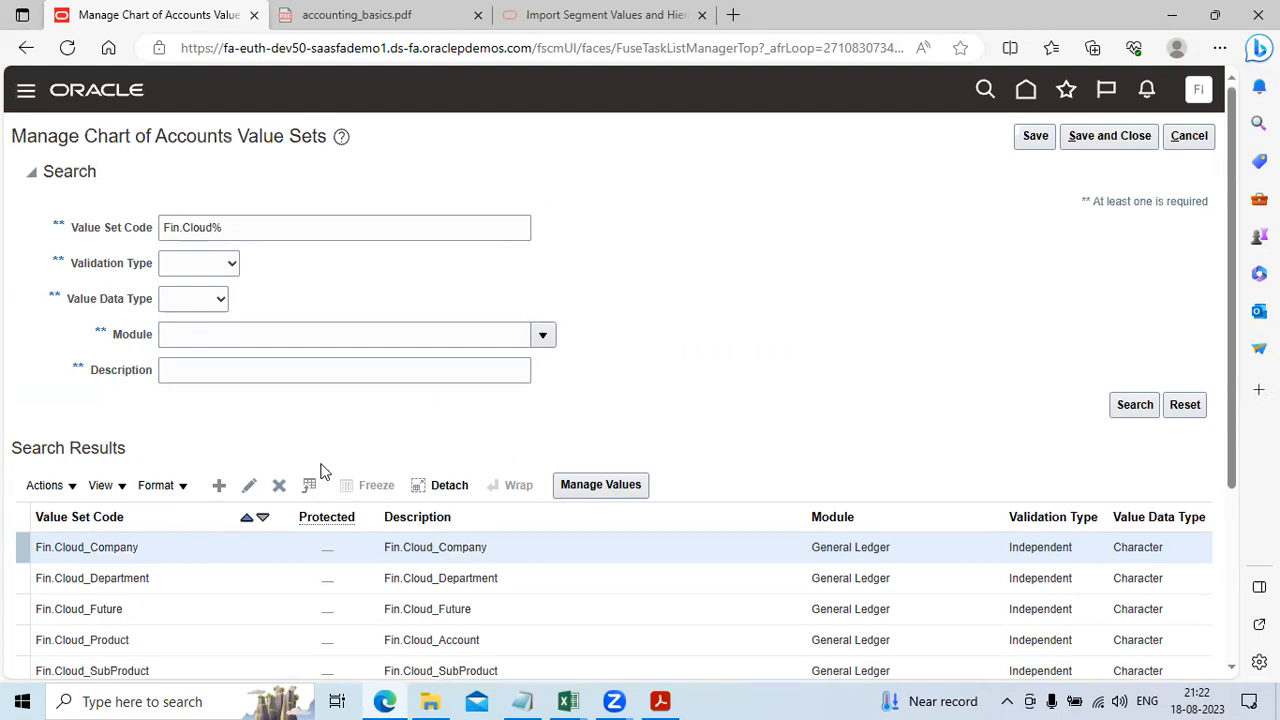
Step: Start a new value set and enter the code Fin.Cloud_Account
left_click(219, 487)
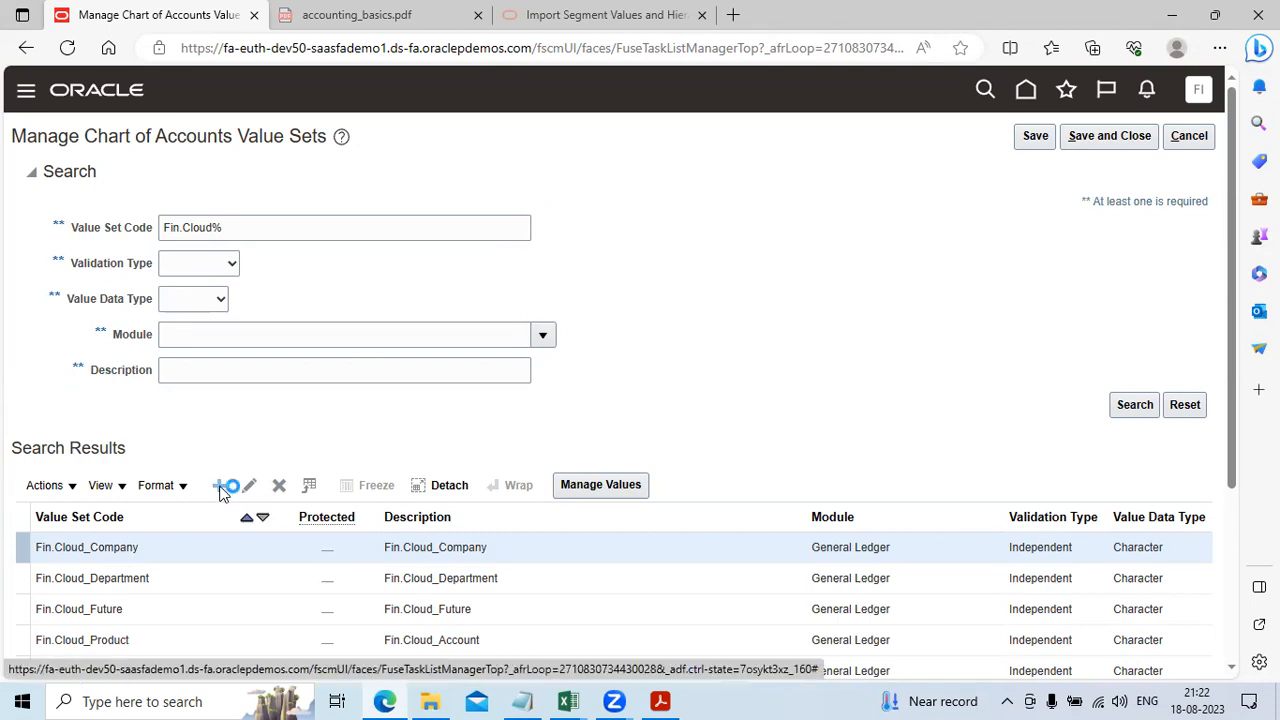
left_click(157, 177)
type("Fin.Cloud_Future")
key("BackSpace")
key("BackSpace")
key("BackSpace")
key("BackSpace")
key("BackSpace")
key("BackSpace")
type("Account")
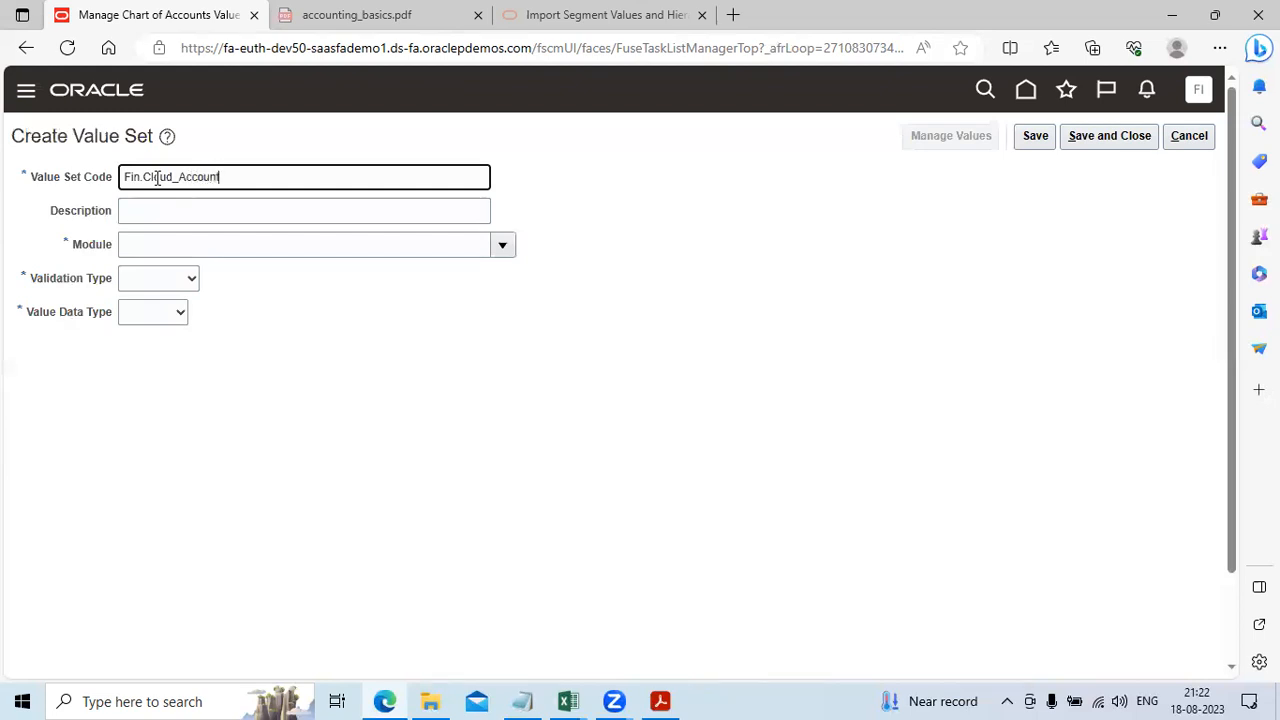
Step: Copy the Account value set's code into its description as Fin.Cloud_Account
key("ctrl+a")
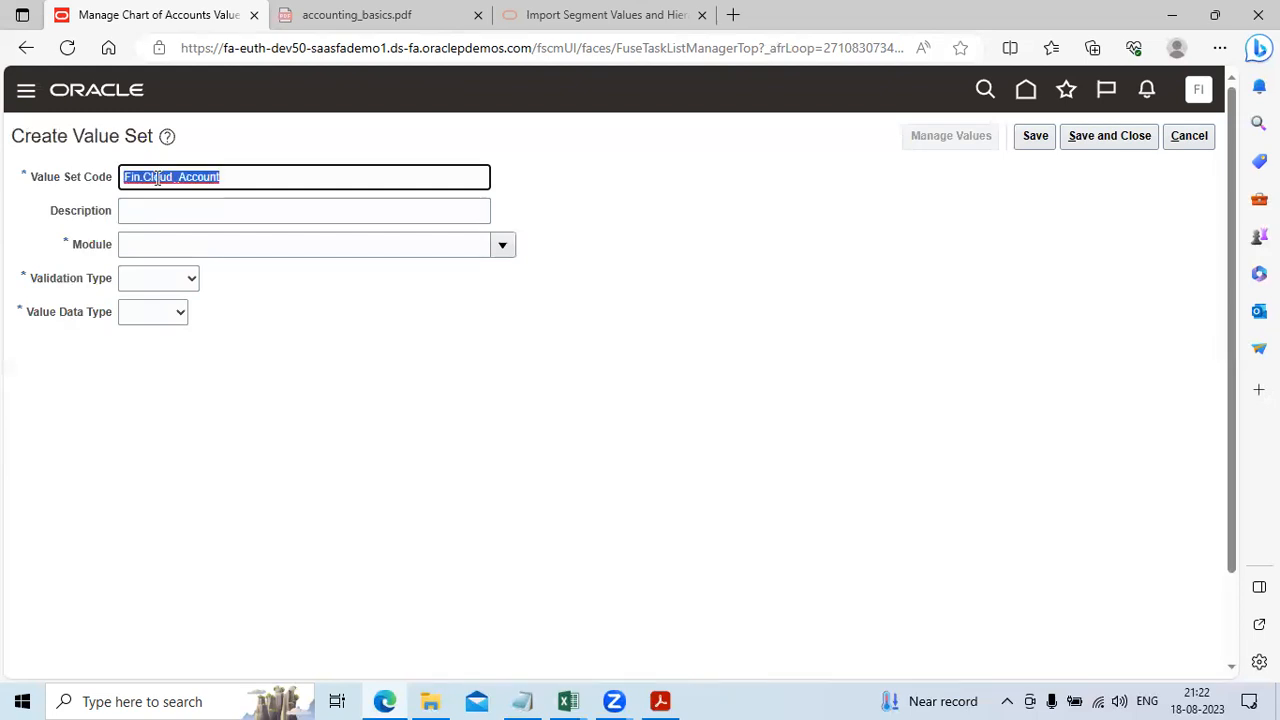
key("ctrl+c")
key("Tab")
key("ctrl+v")
Step: Choose General Ledger as the Account value set's module and Independent as its validation type
key("Tab")
key("ctrl+v")
key("BackSpace")
key("BackSpace")
key("BackSpace")
key("BackSpace")
key("BackSpace")
key("BackSpace")
key("BackSpace")
key("BackSpace")
key("BackSpace")
key("BackSpace")
key("BackSpace")
key("BackSpace")
key("BackSpace")
key("BackSpace")
key("BackSpace")
key("BackSpace")
key("BackSpace")
type("gener")
key("Tab")
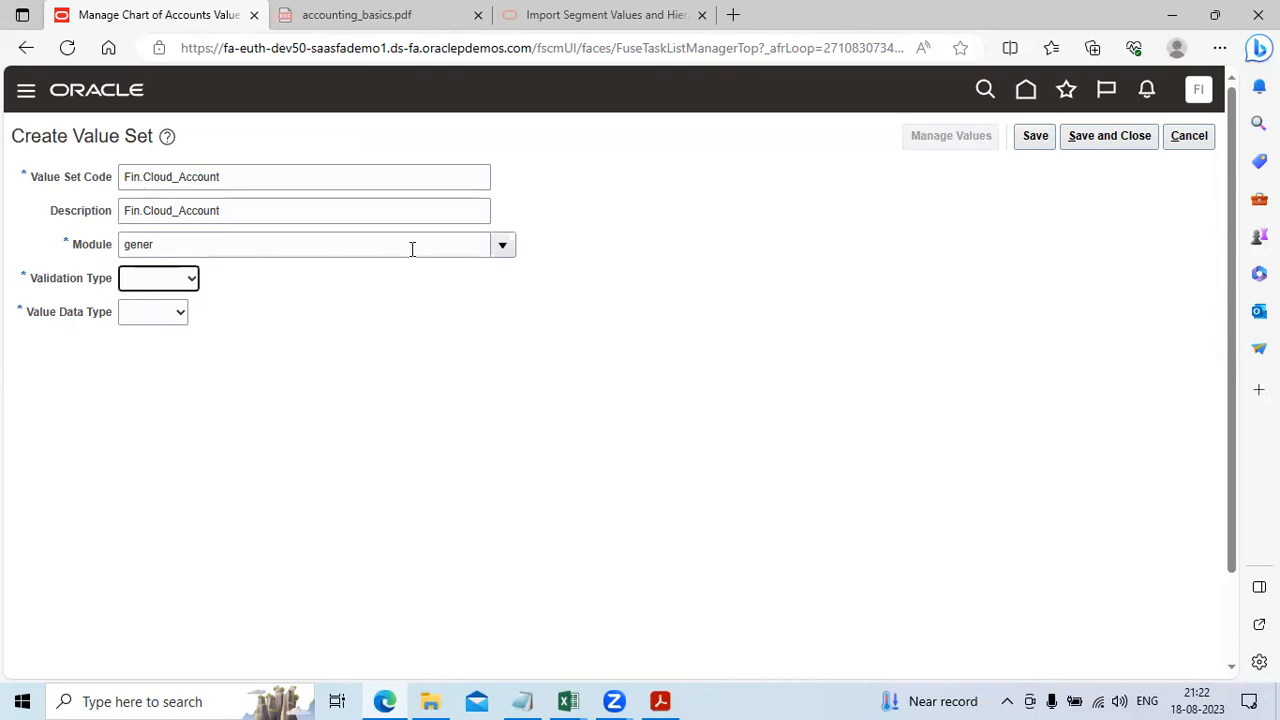
left_click(501, 246)
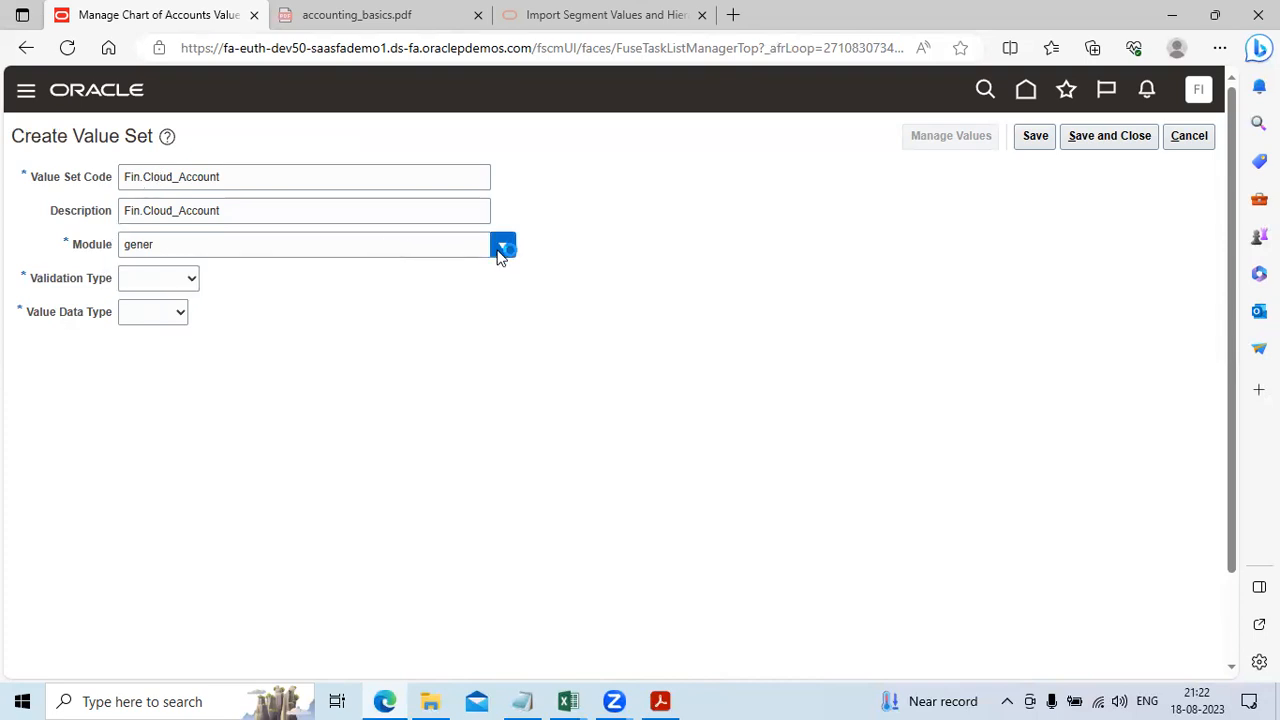
left_click(300, 305)
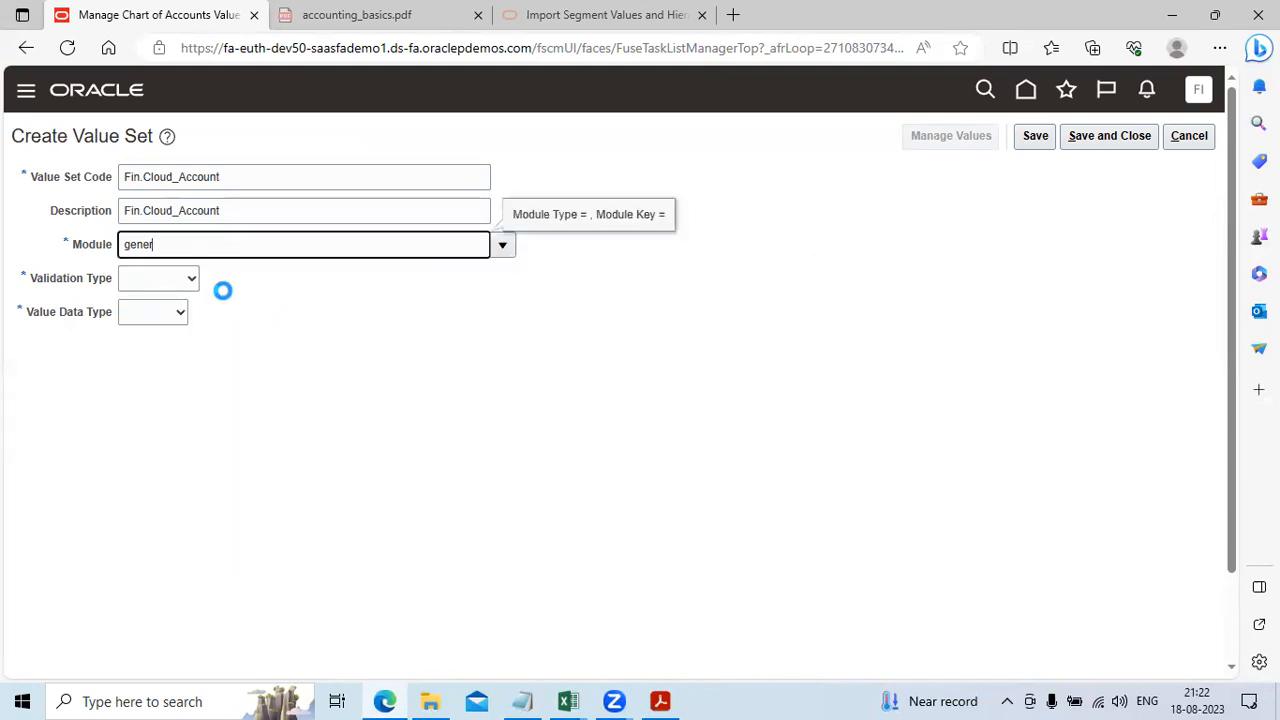
left_click(192, 279)
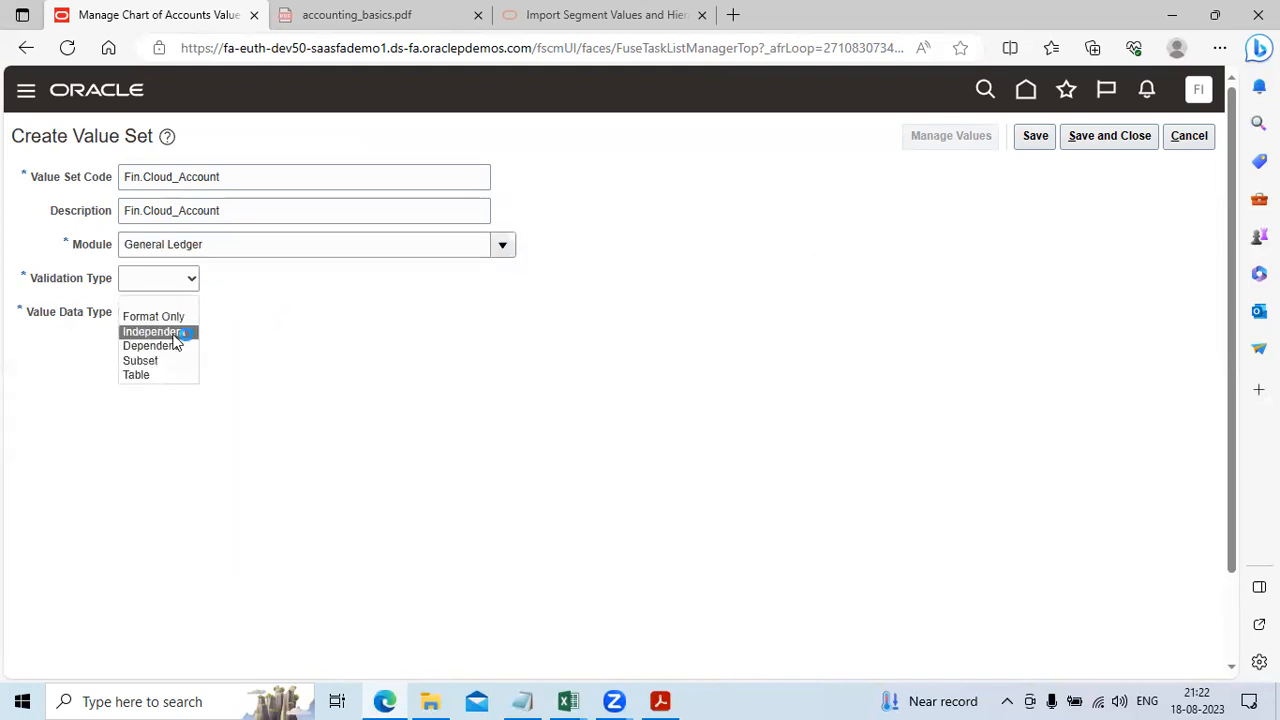
left_click(165, 331)
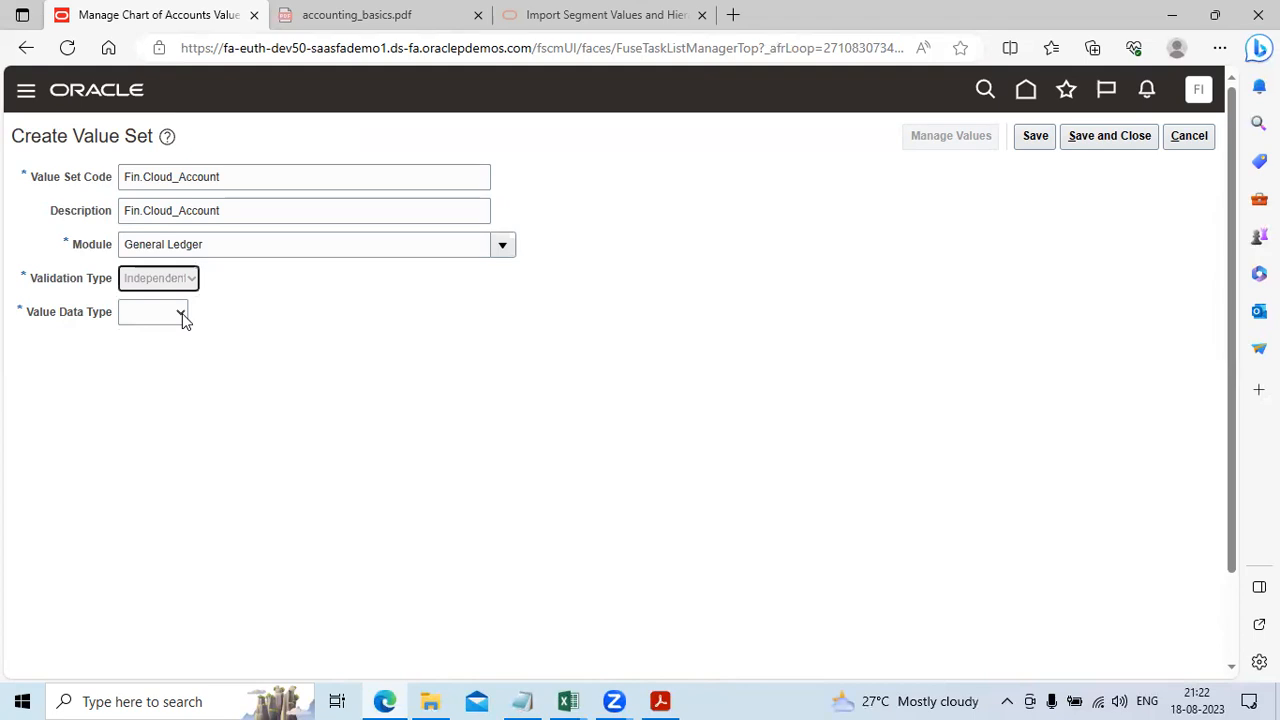
Step: Give the Account value set the Character data type, Text subtype and a maximum length of 6, then save and close it
left_click(193, 316)
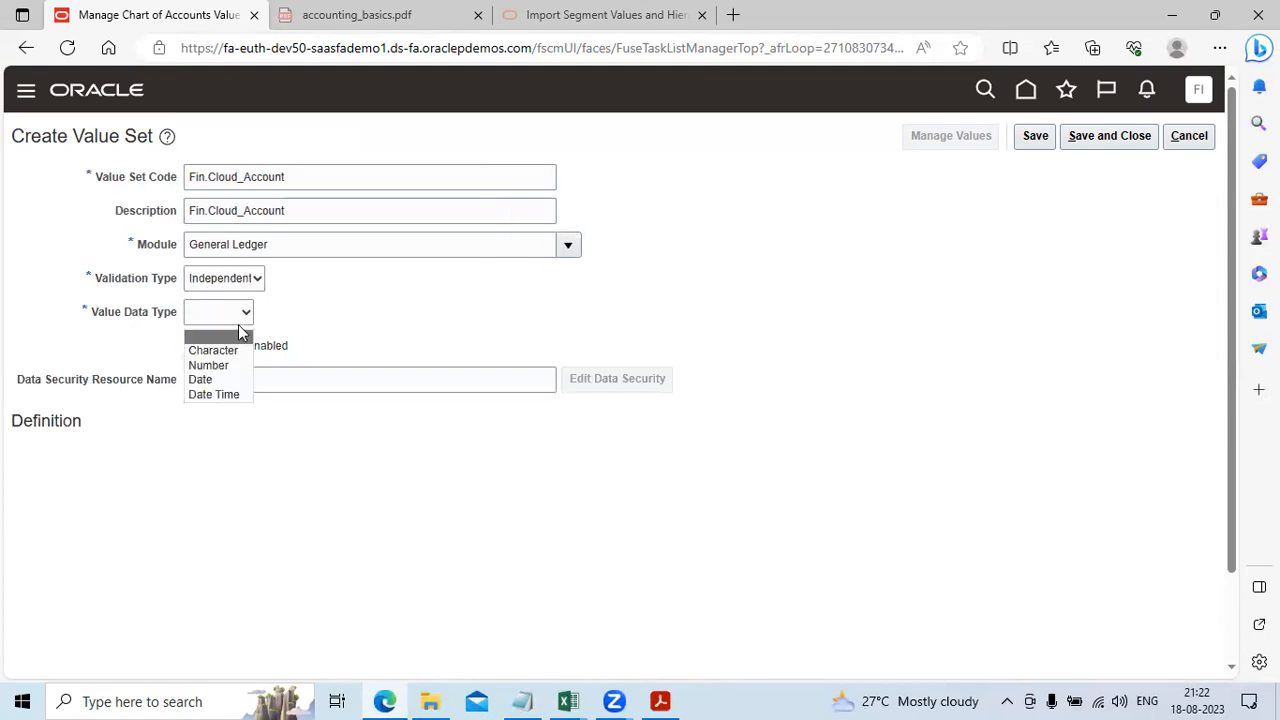
left_click(231, 354)
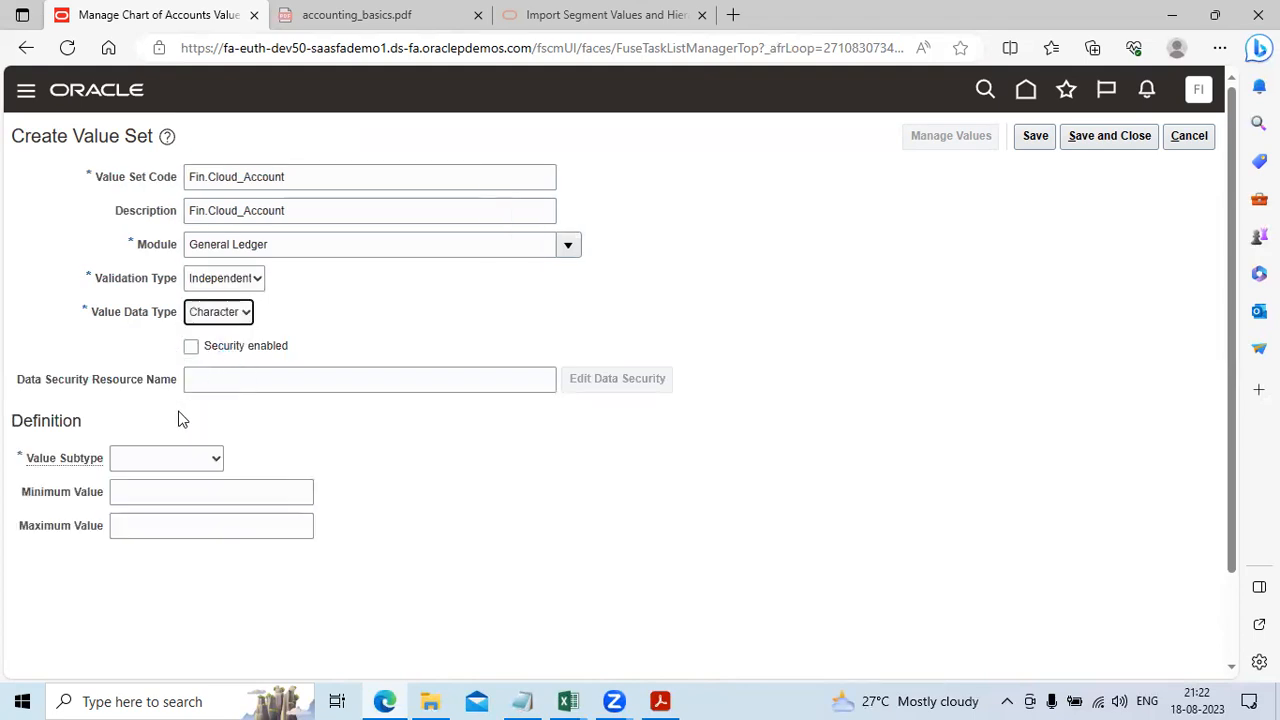
left_click(170, 463)
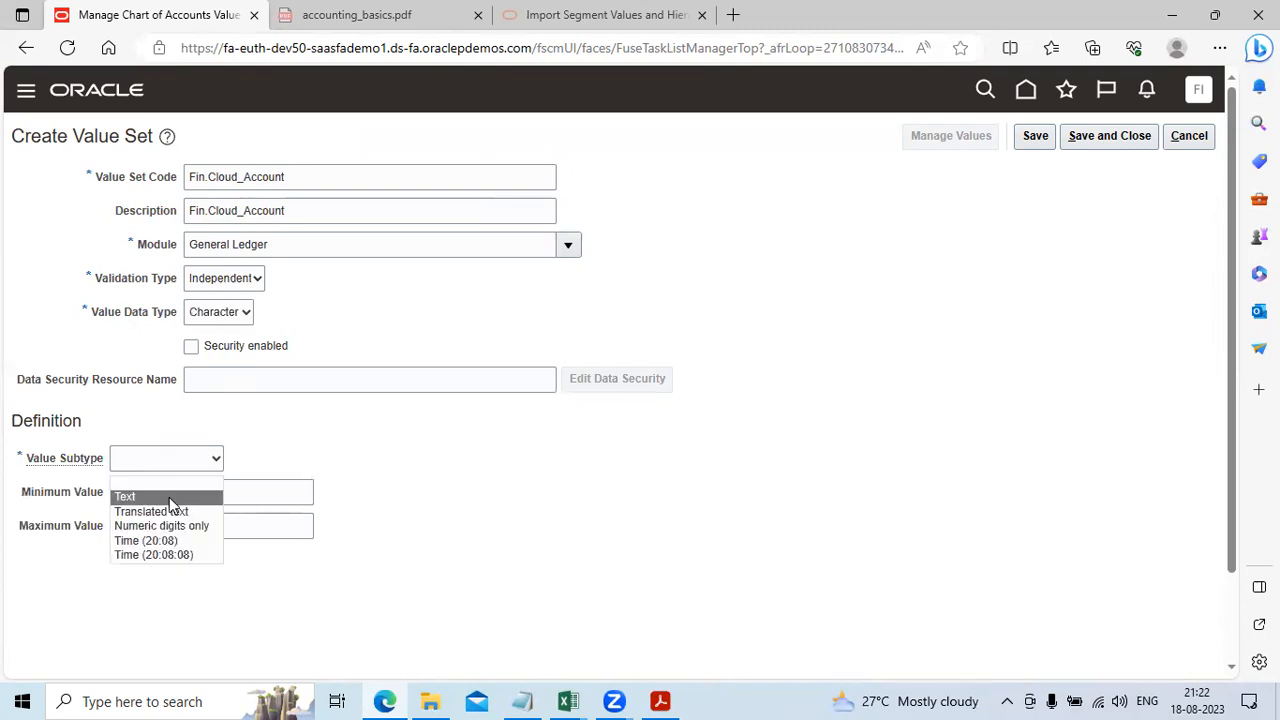
left_click(169, 497)
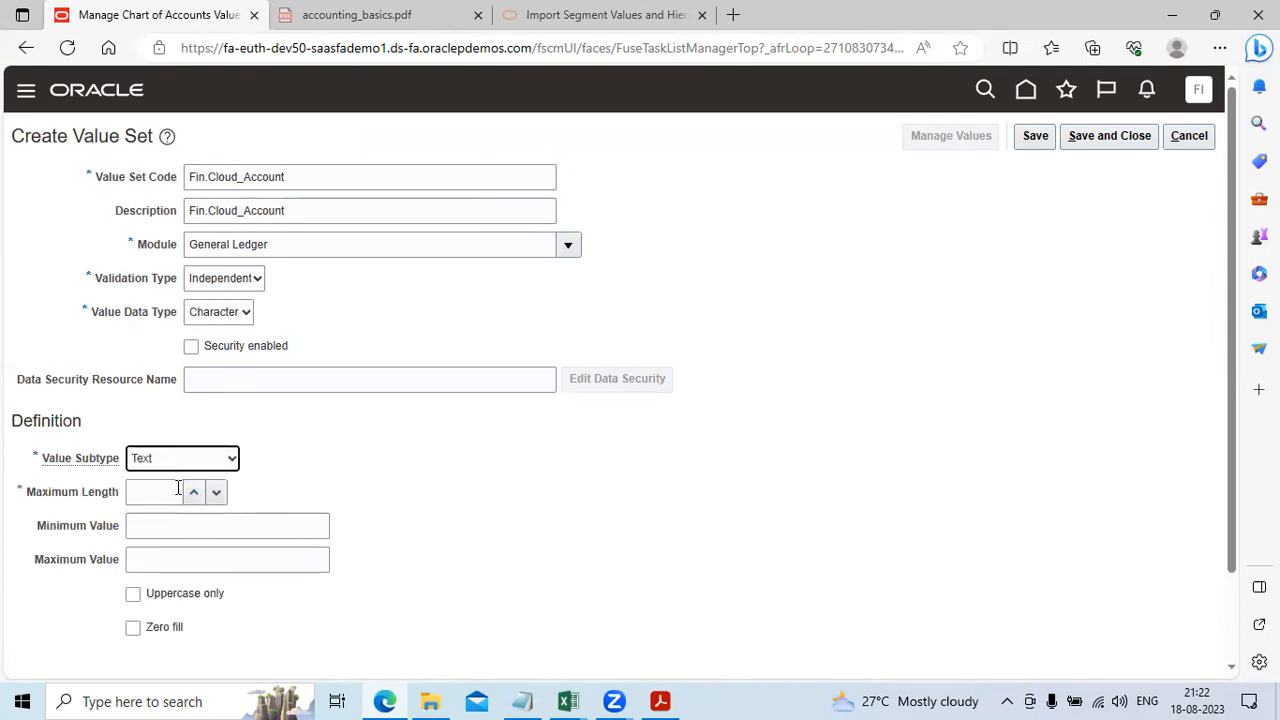
left_click(172, 488)
type("6")
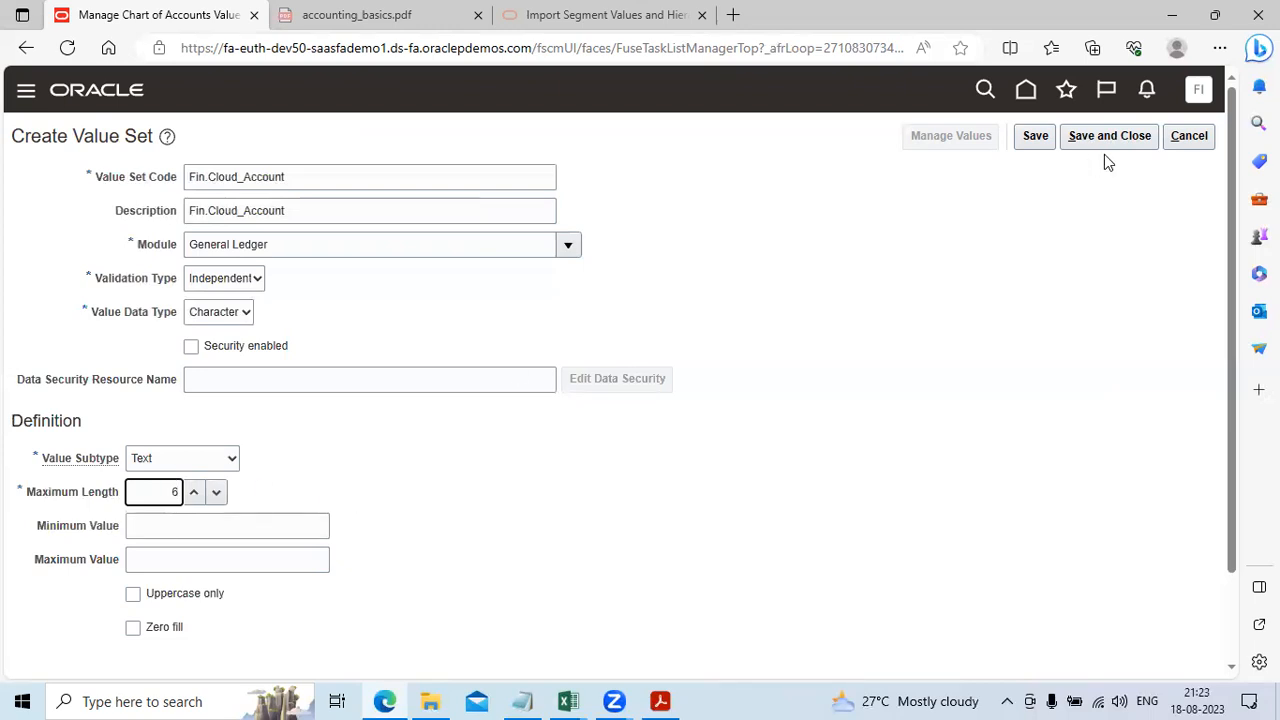
left_click(1134, 139)
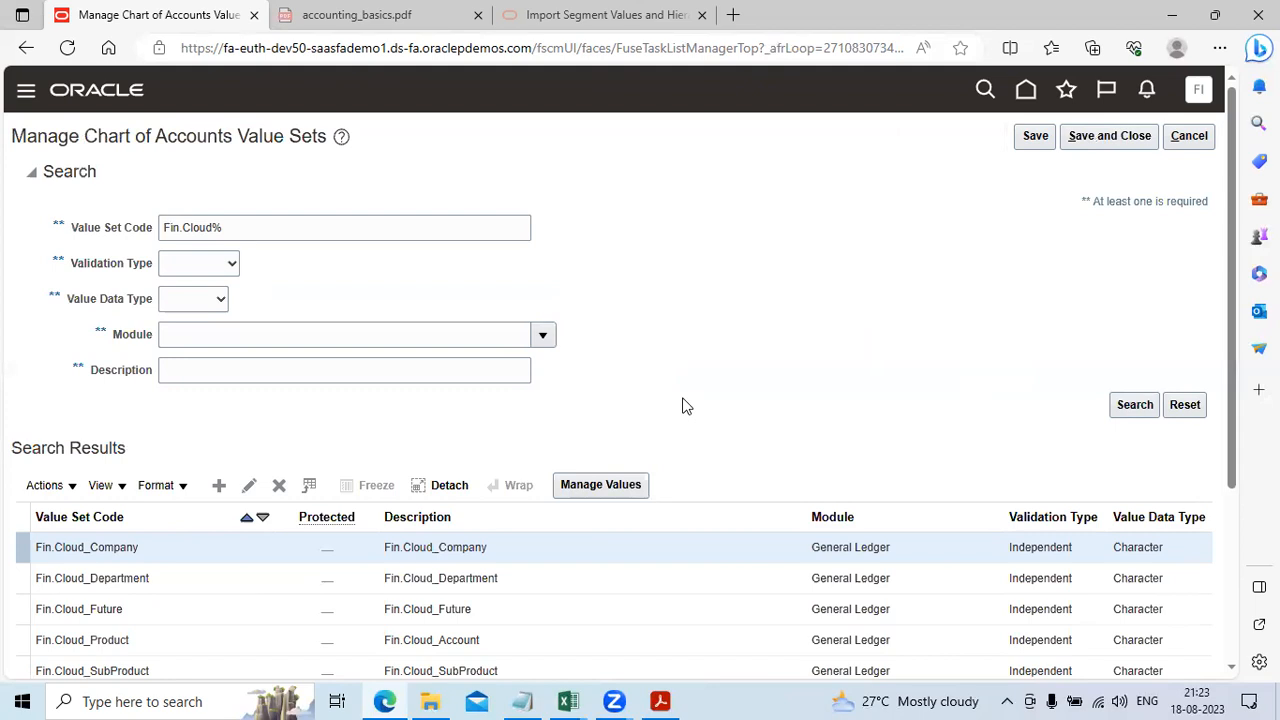
Step: Search the Fin.Cloud% value sets again, review the definition of Fin.Cloud_Account and leave it without saving changes
left_click(1231, 668)
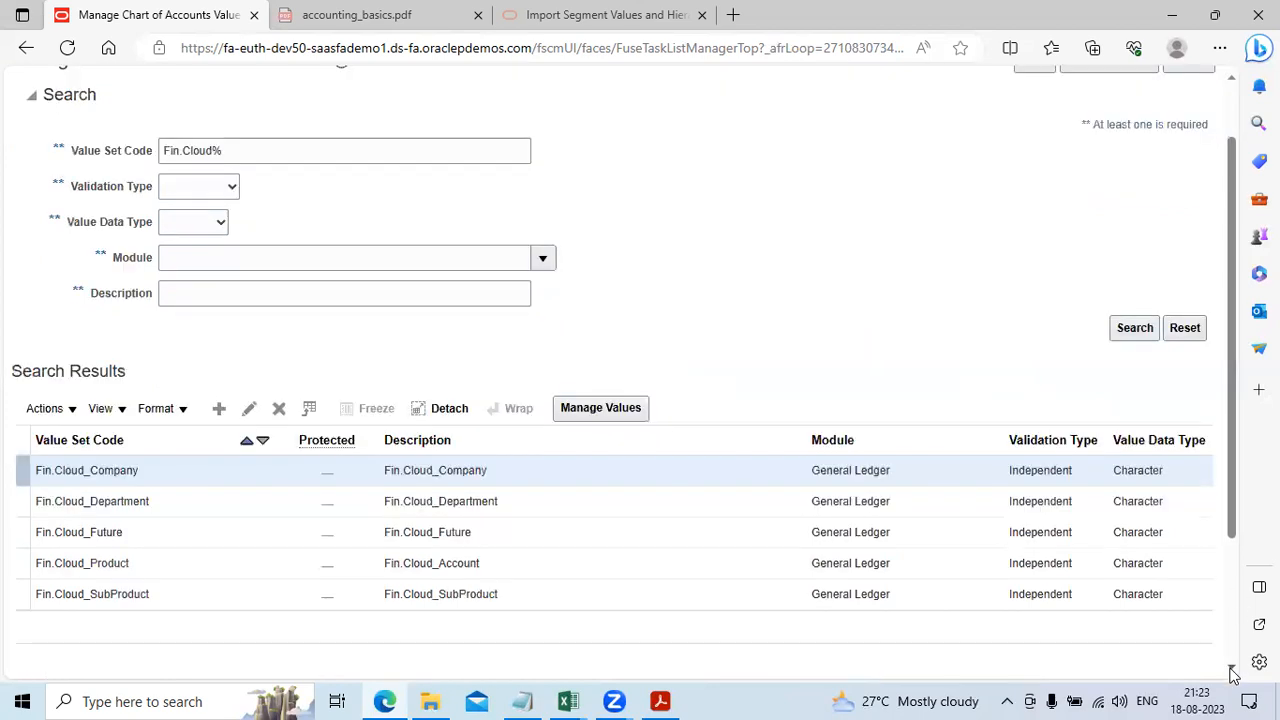
left_click(1137, 337)
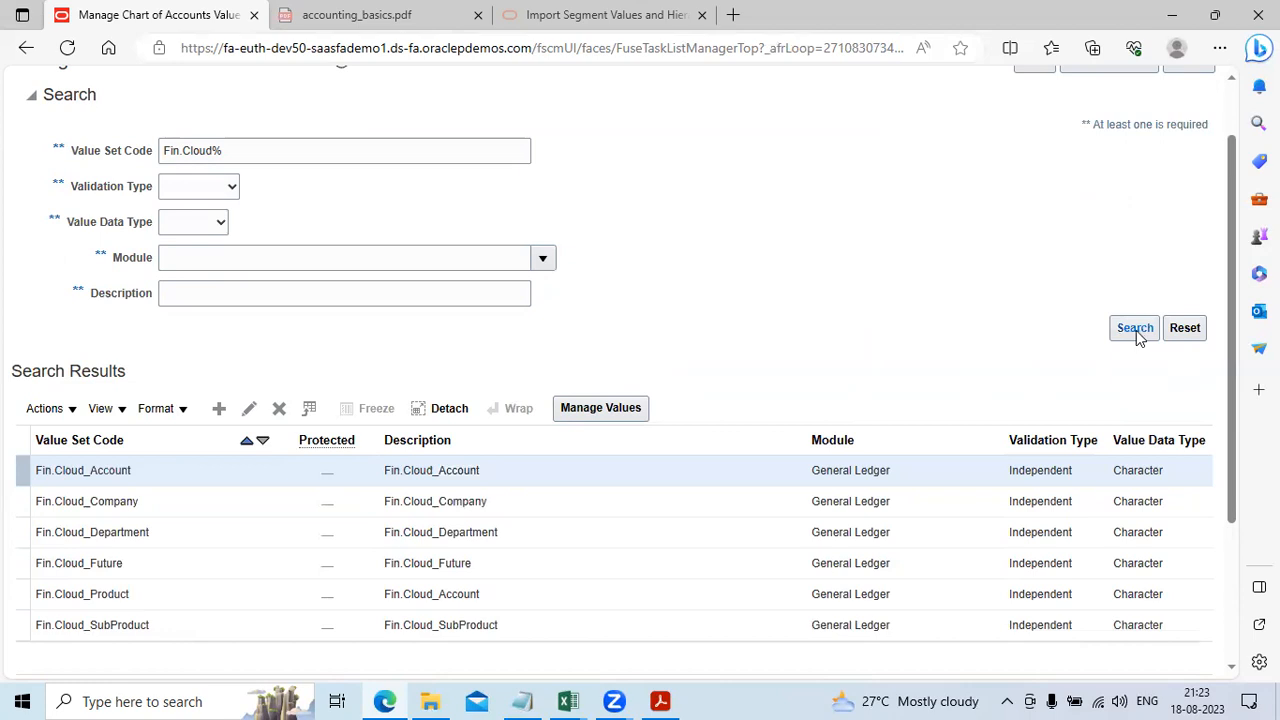
left_click(252, 410)
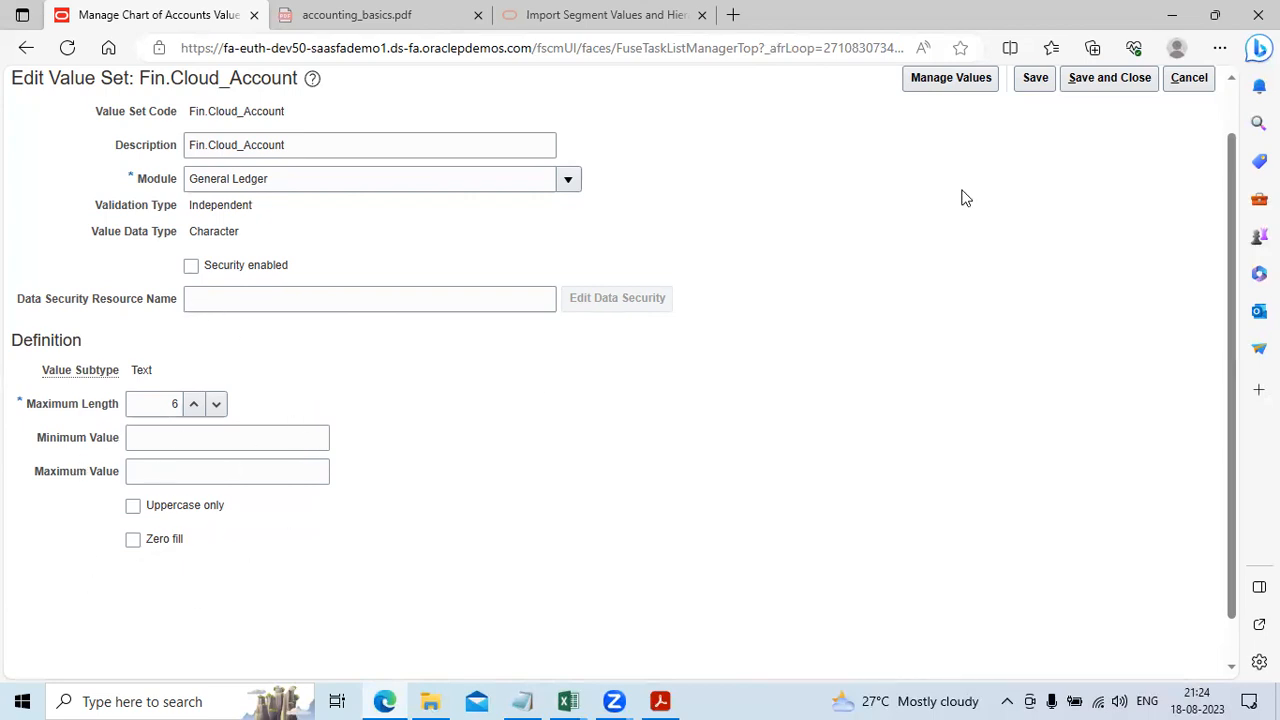
left_click(1193, 85)
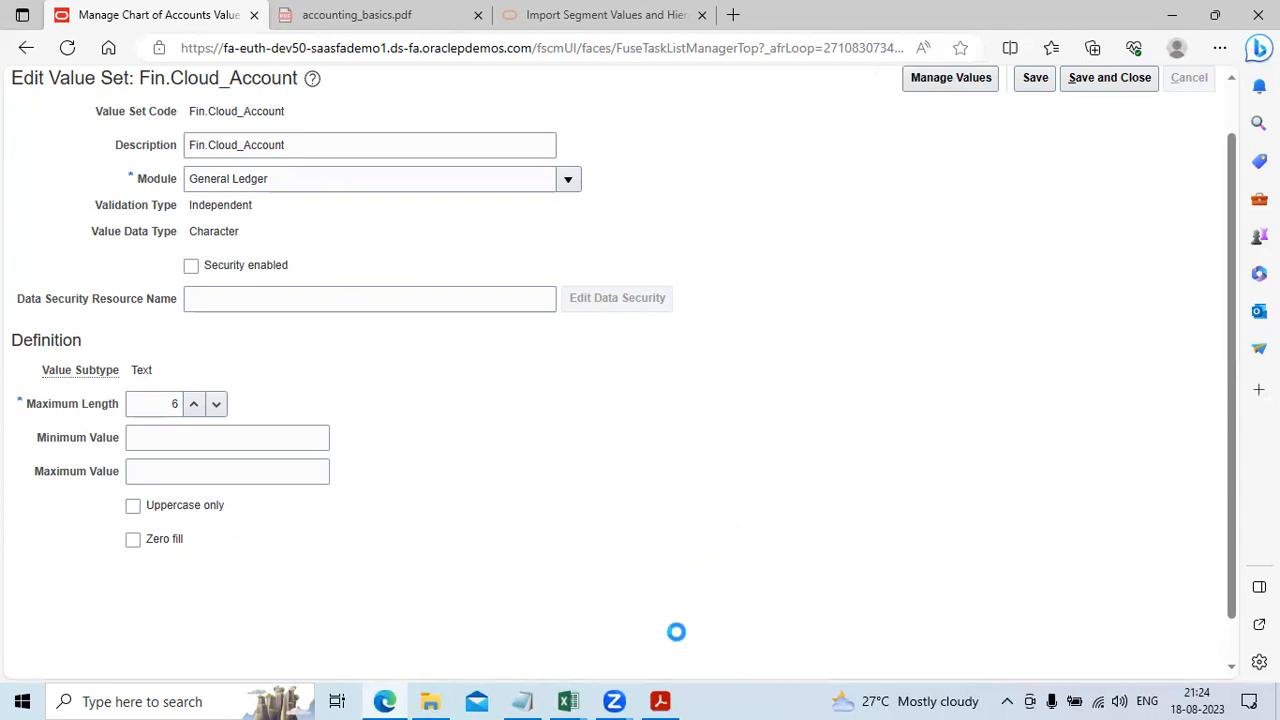
Step: Check the Create Chart of Account Structure item in the COA list of the GL-Course & Workingsheet workbook in Excel
left_click(578, 698)
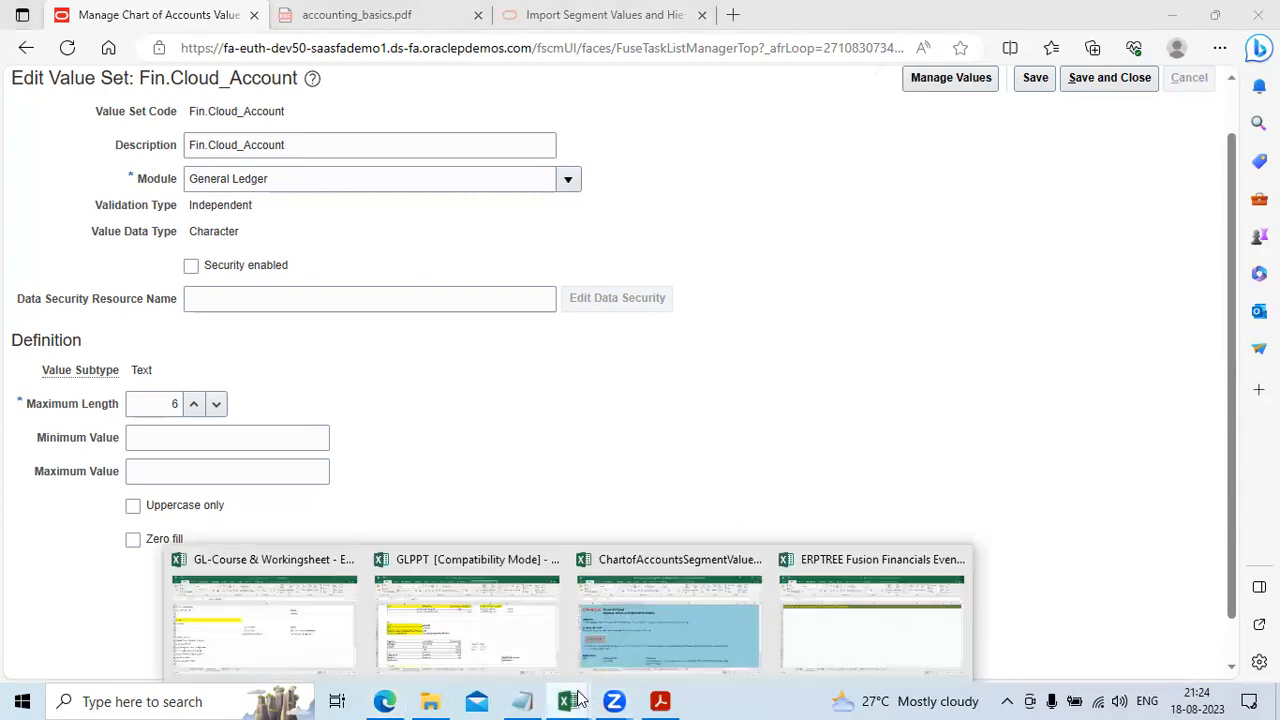
left_click(268, 643)
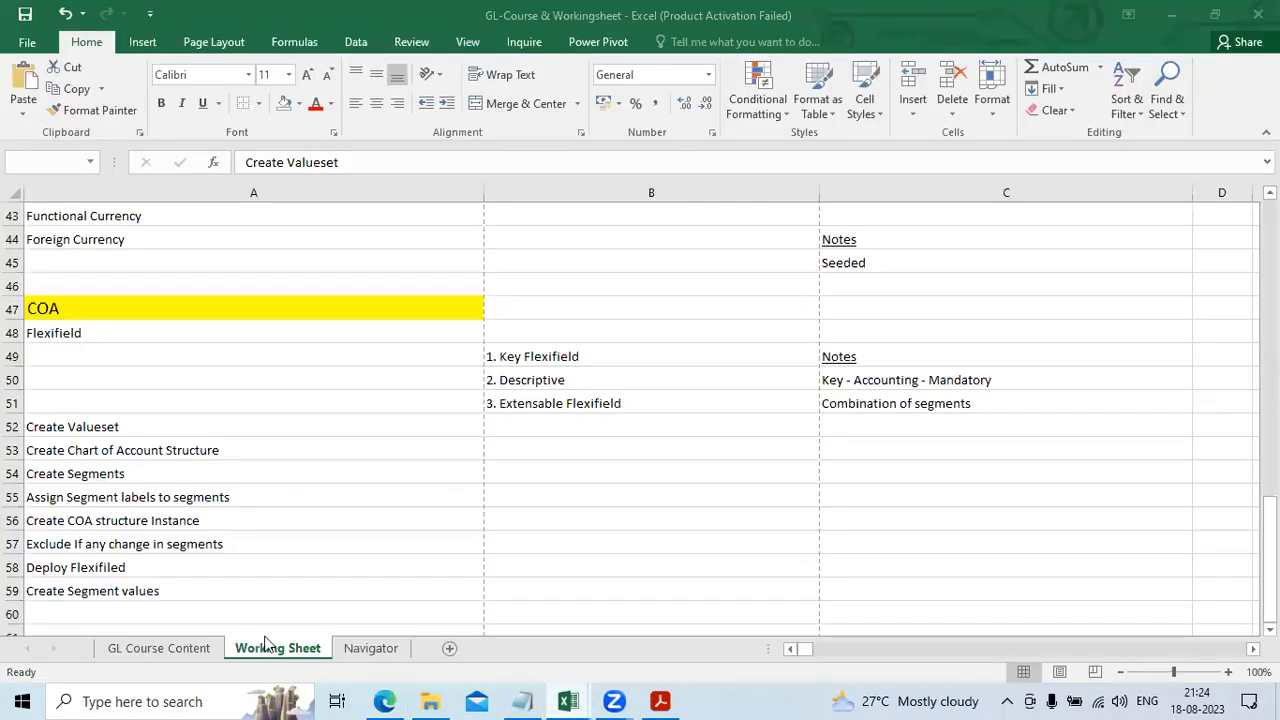
left_click(166, 452)
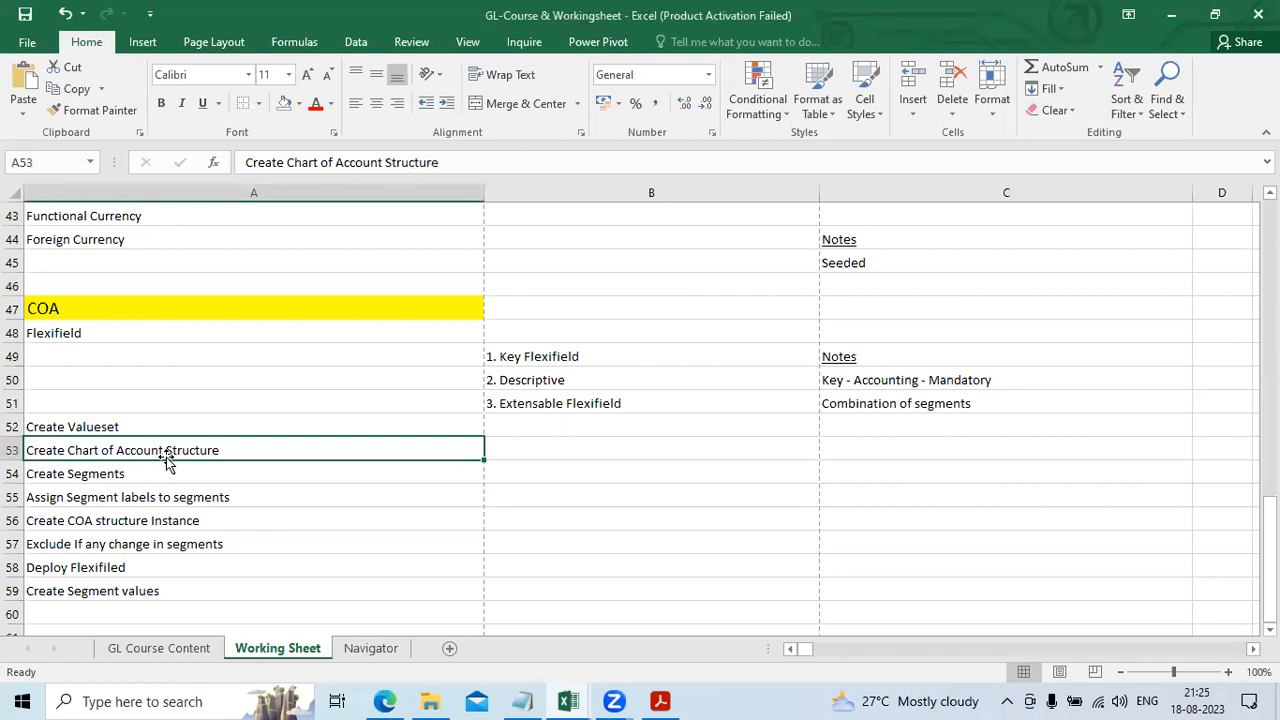
Step: Return to the Financials setup in Oracle and open the Manage Implementation Projects task
key("alt+Tab")
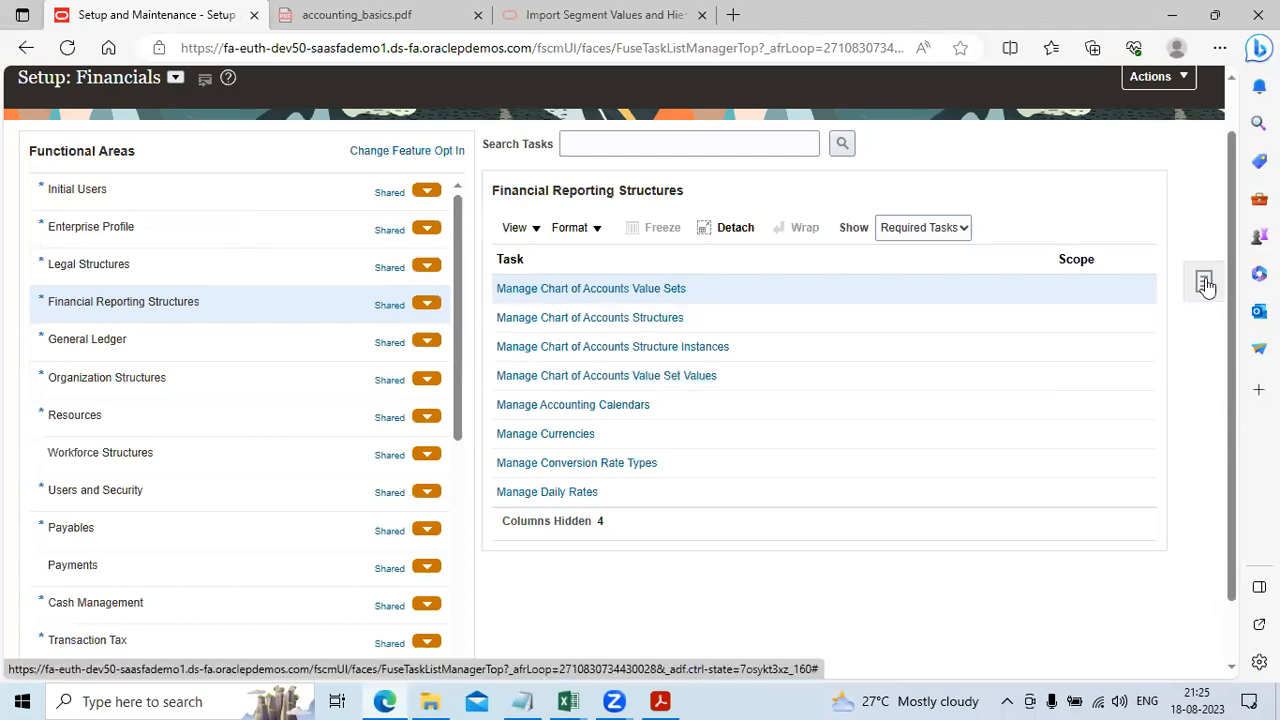
left_click(1205, 285)
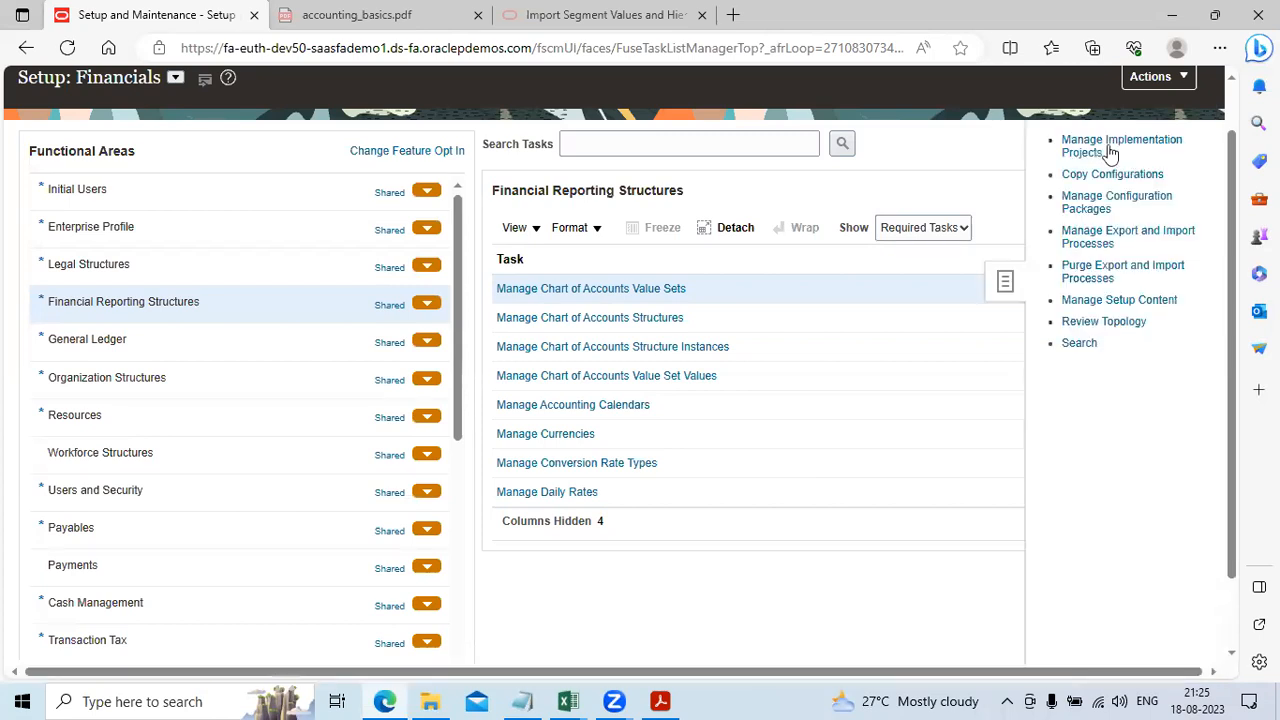
left_click(1100, 143)
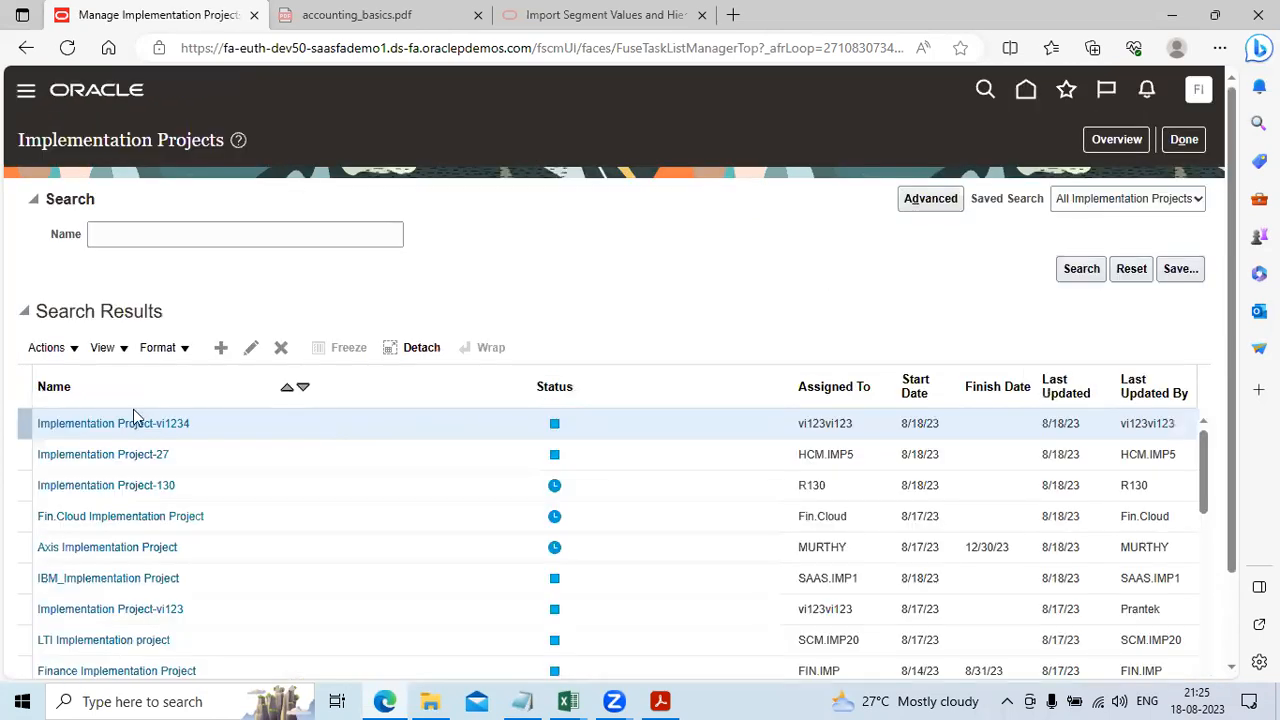
Step: Search the implementation projects by the name fin% and open Fin.Cloud Implementation Project
left_click(137, 236)
type("fin%")
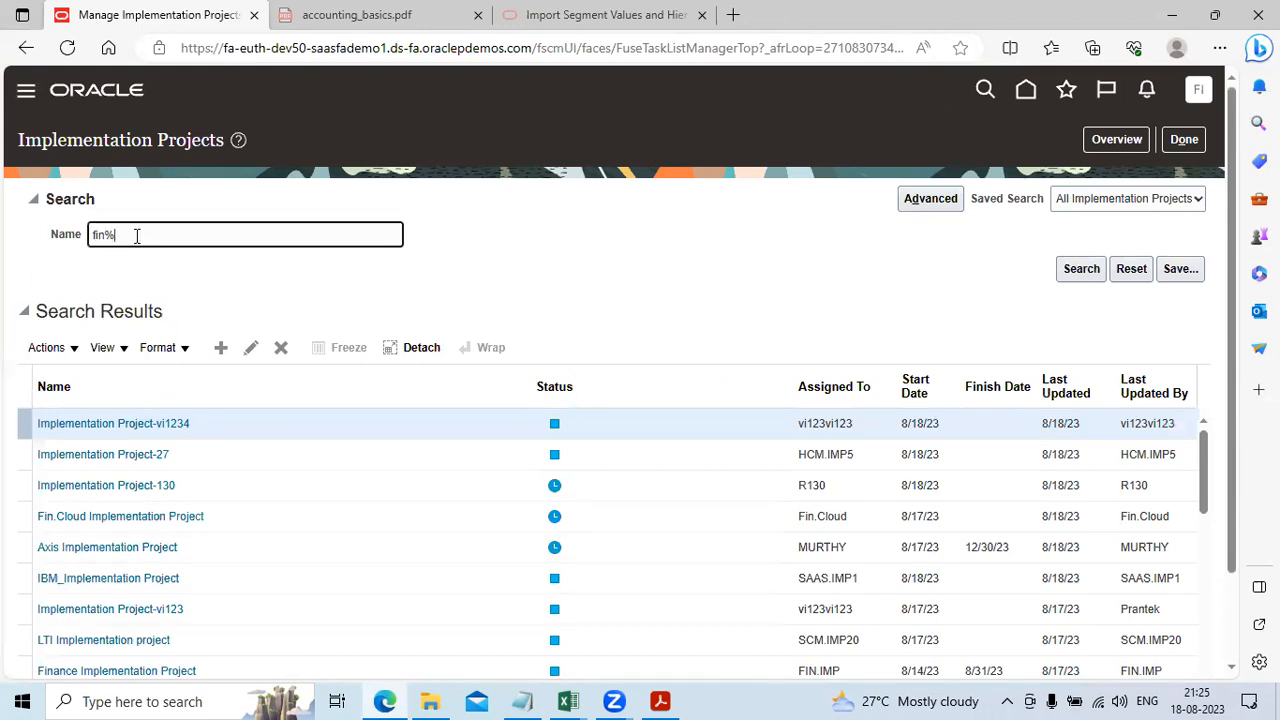
key("Return")
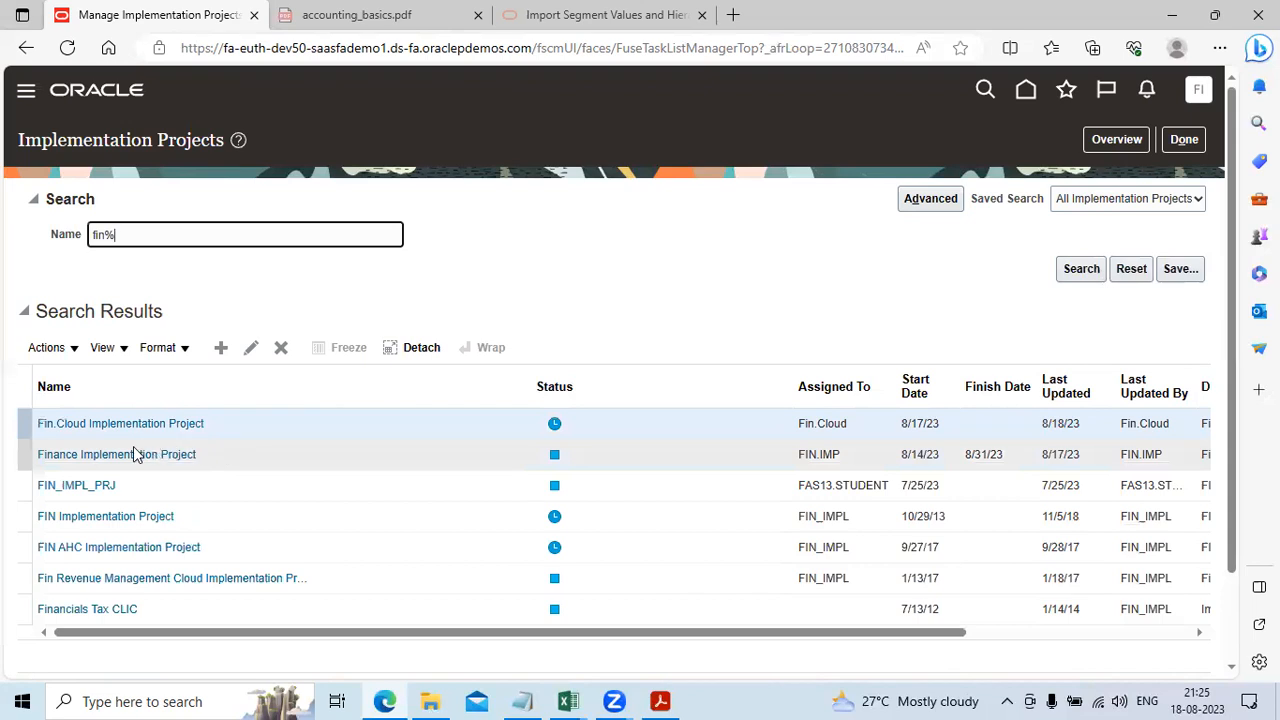
left_click(149, 423)
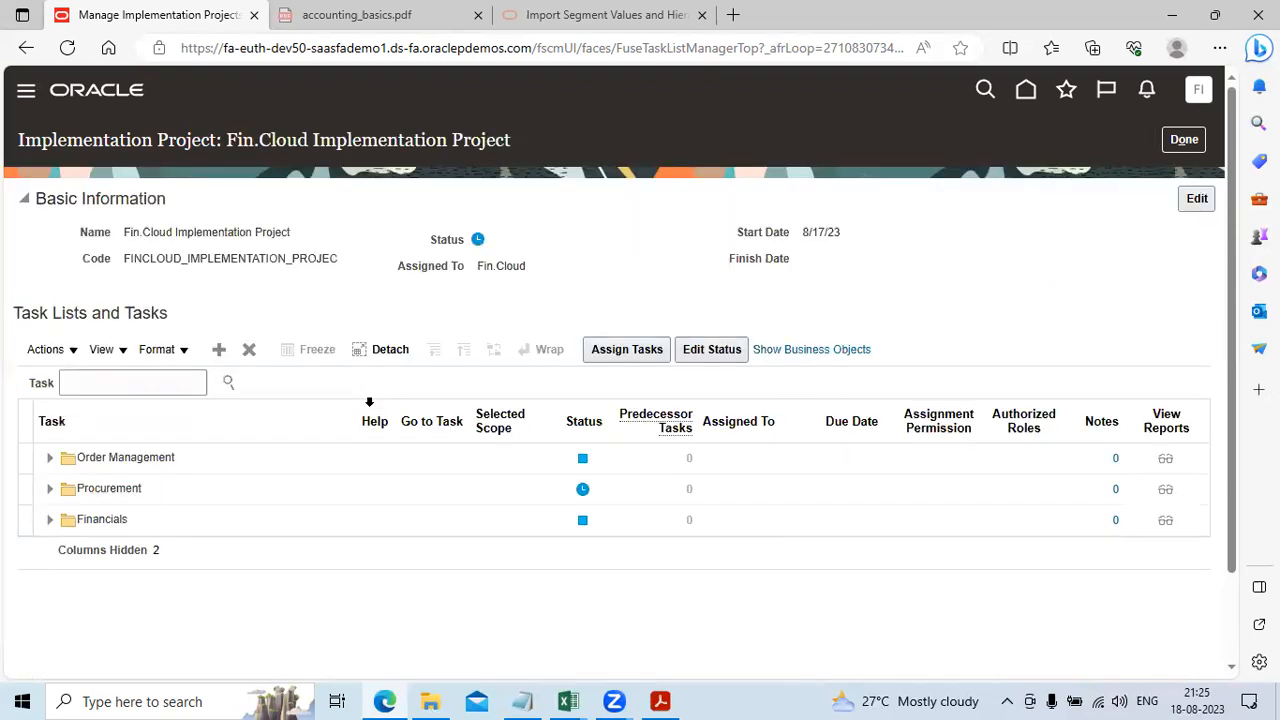
Step: Open the Manage Chart of Accounts Structures task from Define Chart of Accounts in the project's Financials task list
left_click(49, 520)
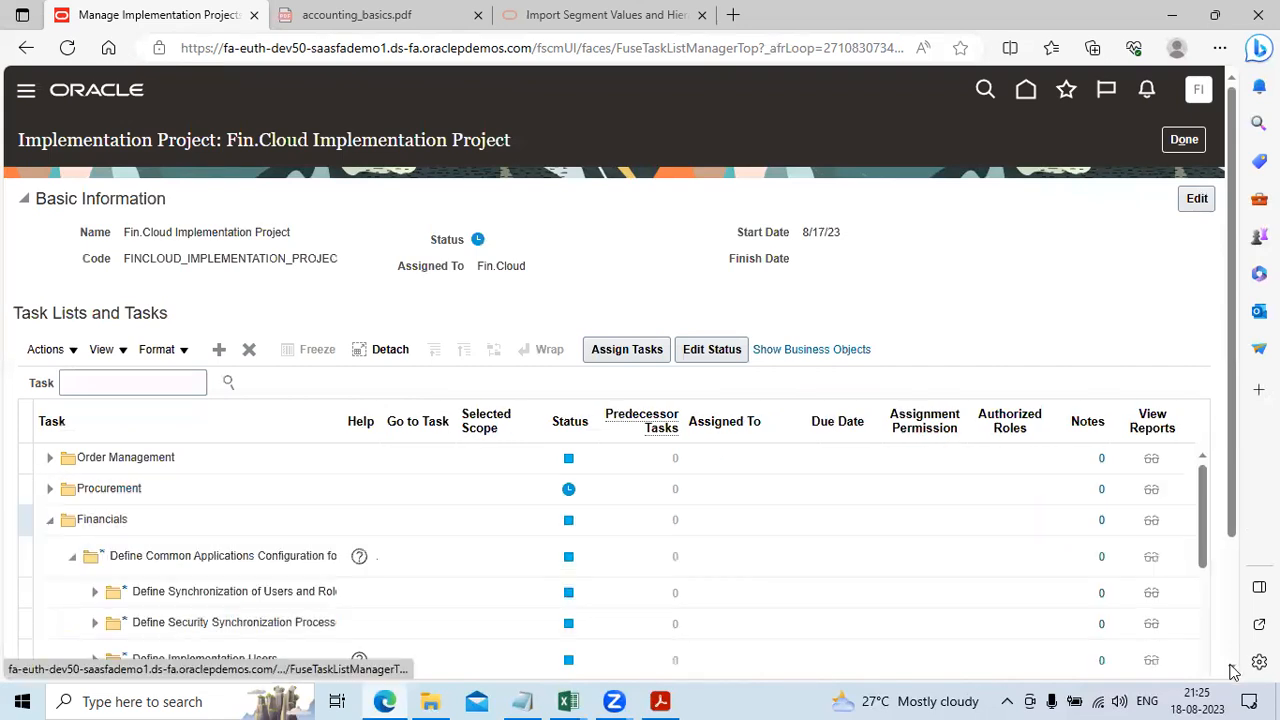
scroll(1236, 672, "down", 3)
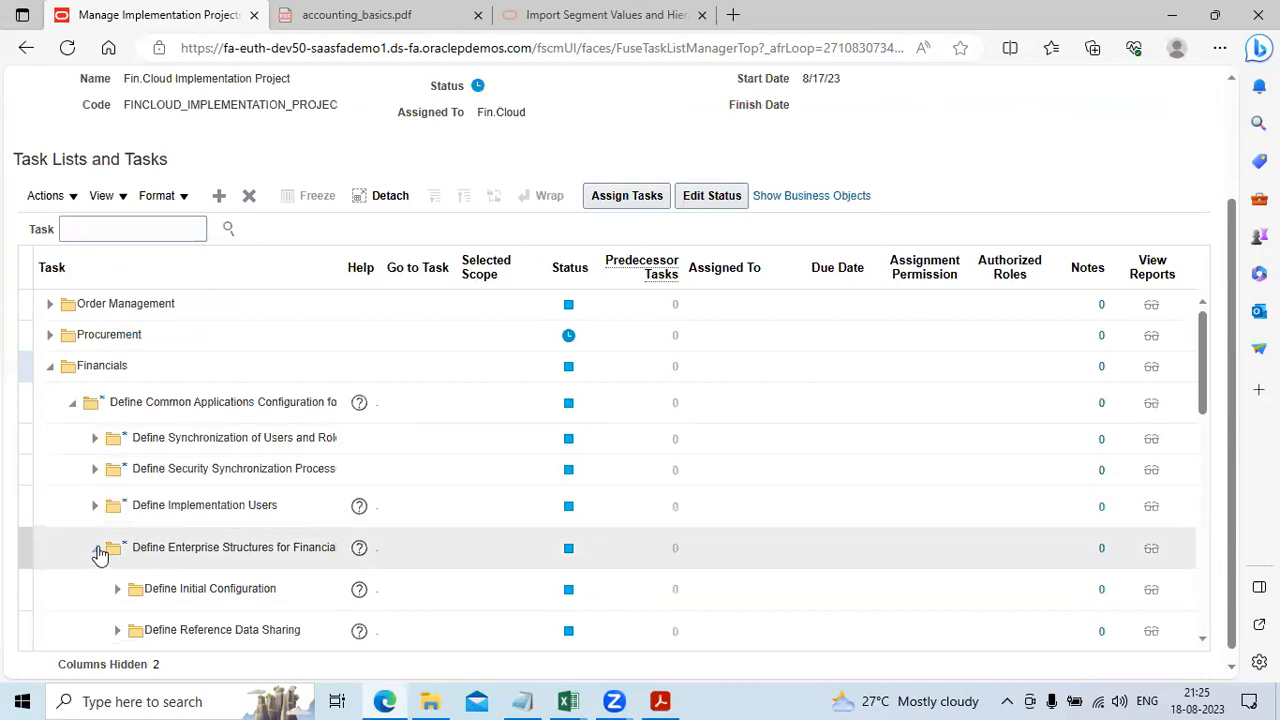
left_click(1203, 639)
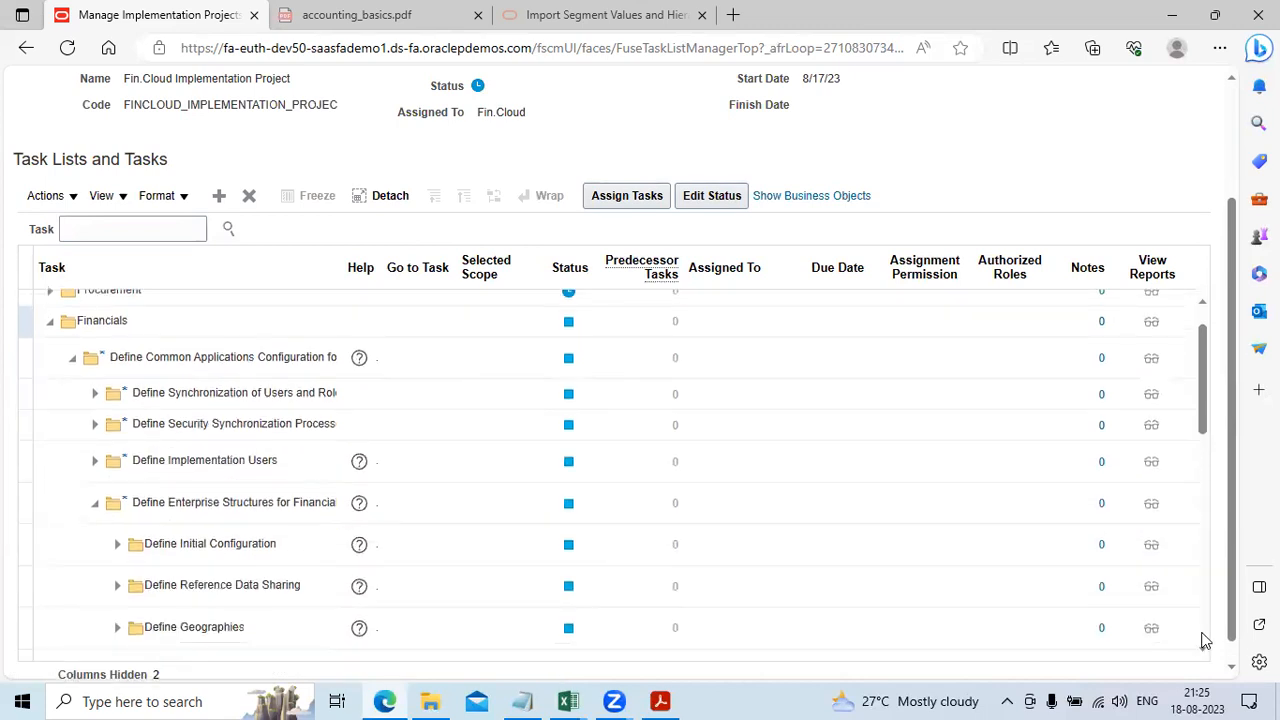
scroll(1205, 641, "down", 3)
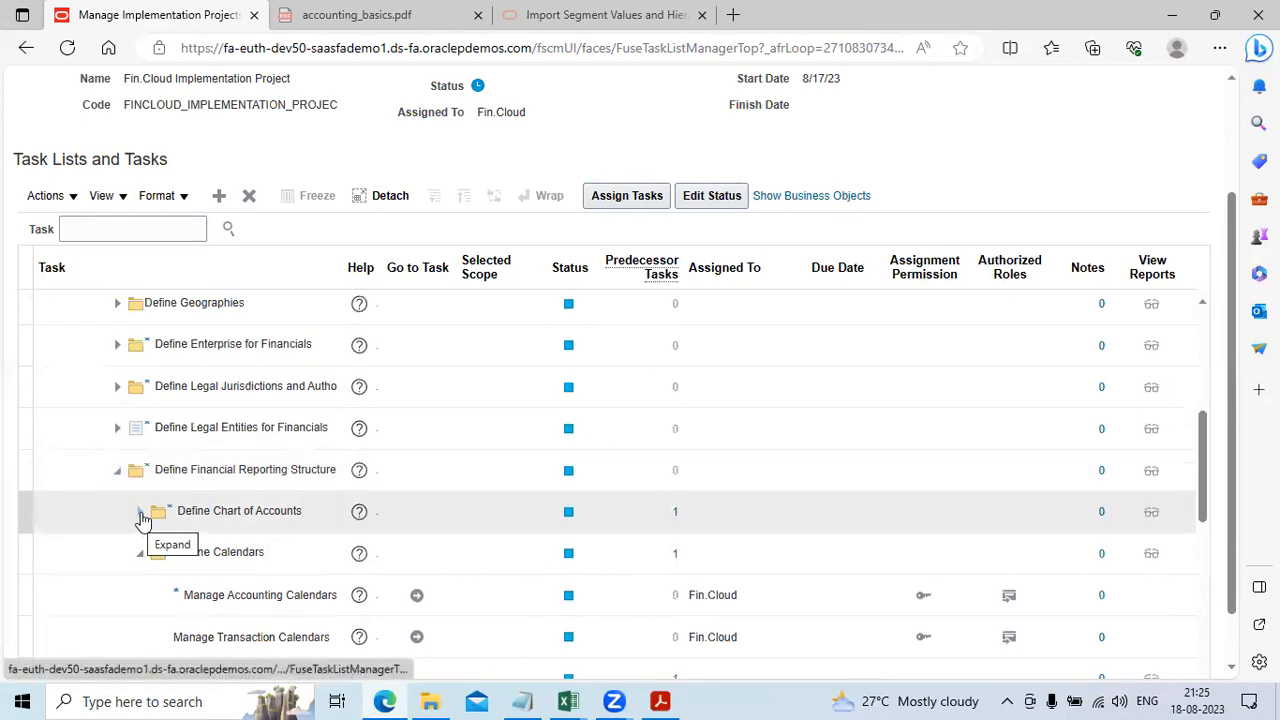
left_click(141, 514)
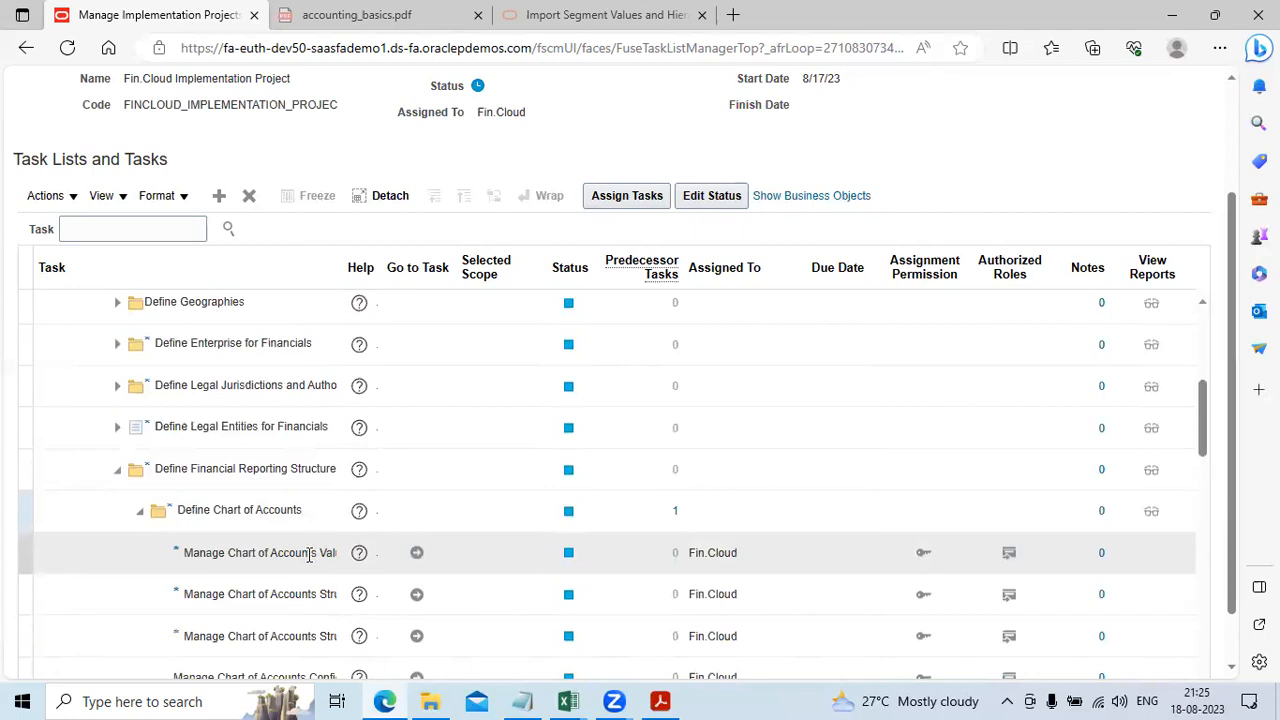
left_click(308, 553)
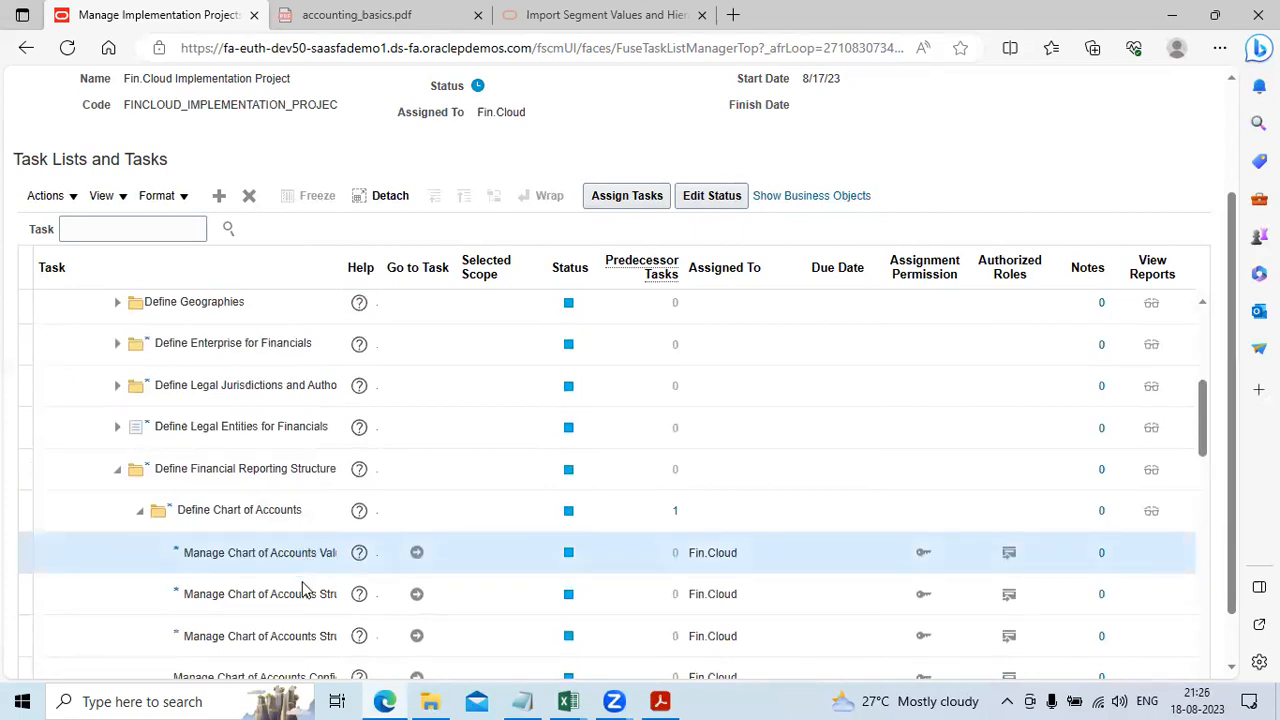
left_click(419, 596)
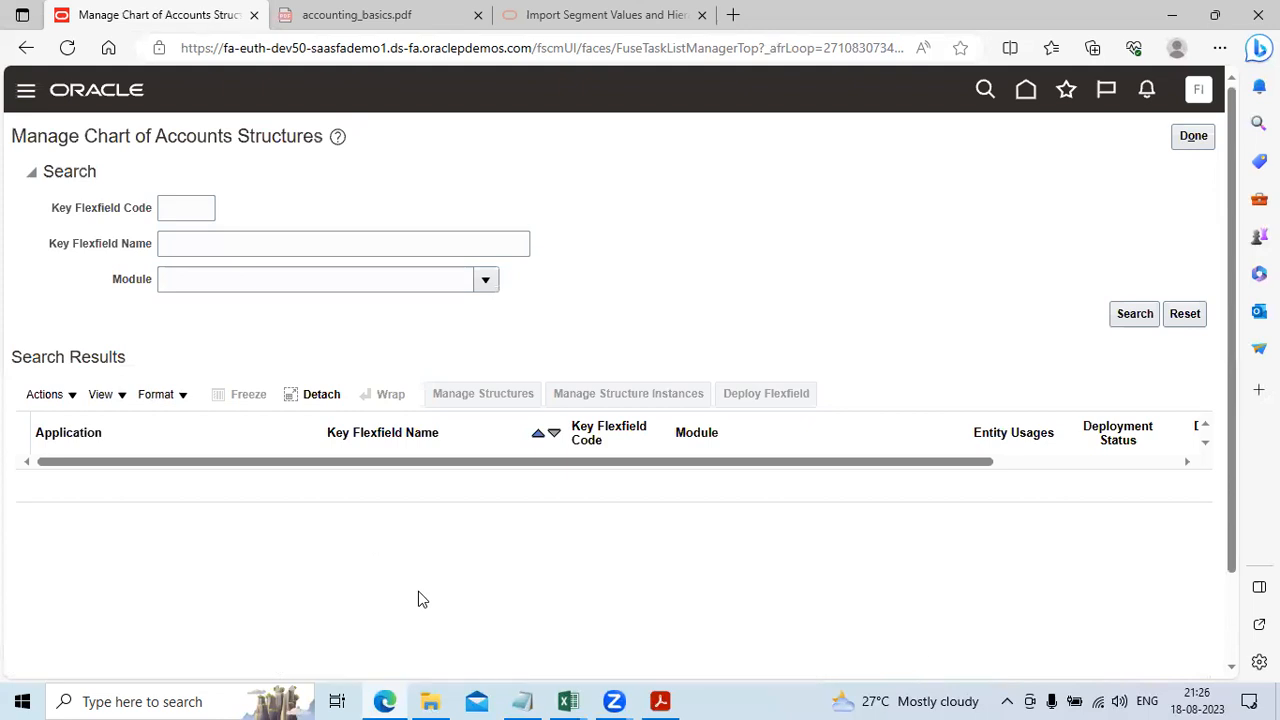
Step: Search the key flexfields by the module General Ledger and open the structure management for the Accounting Flexfield
left_click(269, 281)
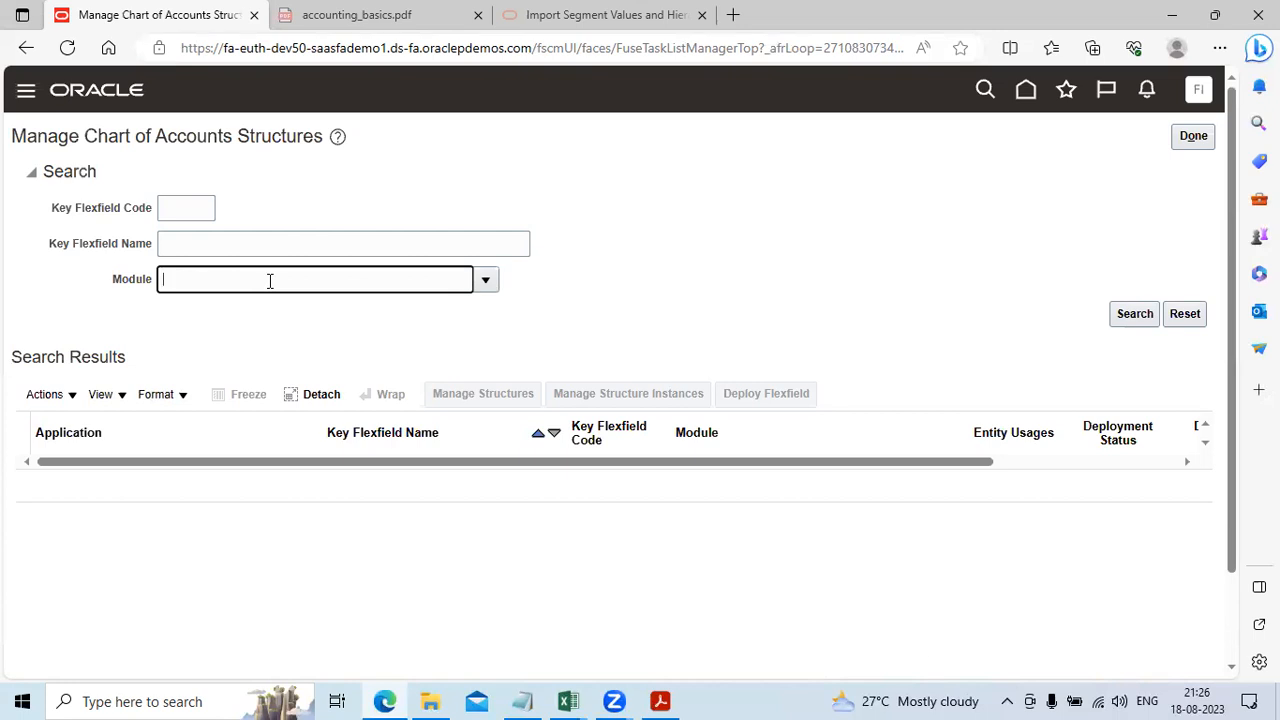
type("General")
key("Tab")
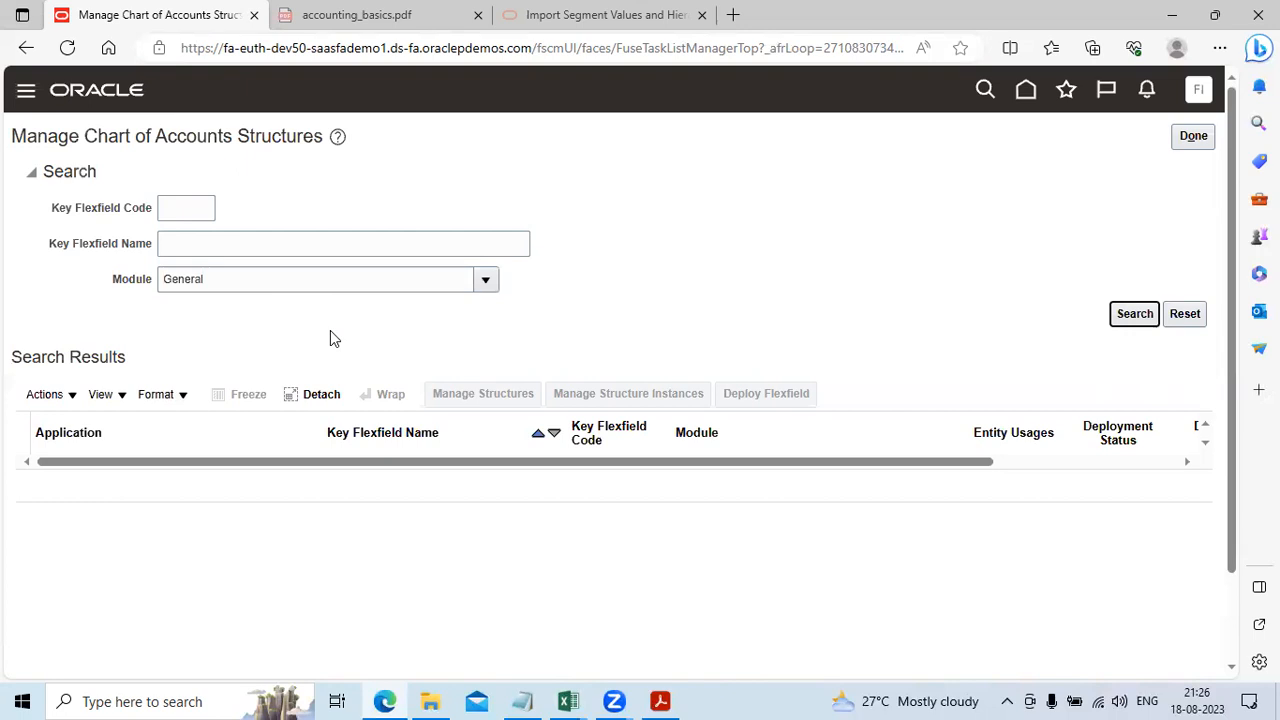
left_click(1134, 314)
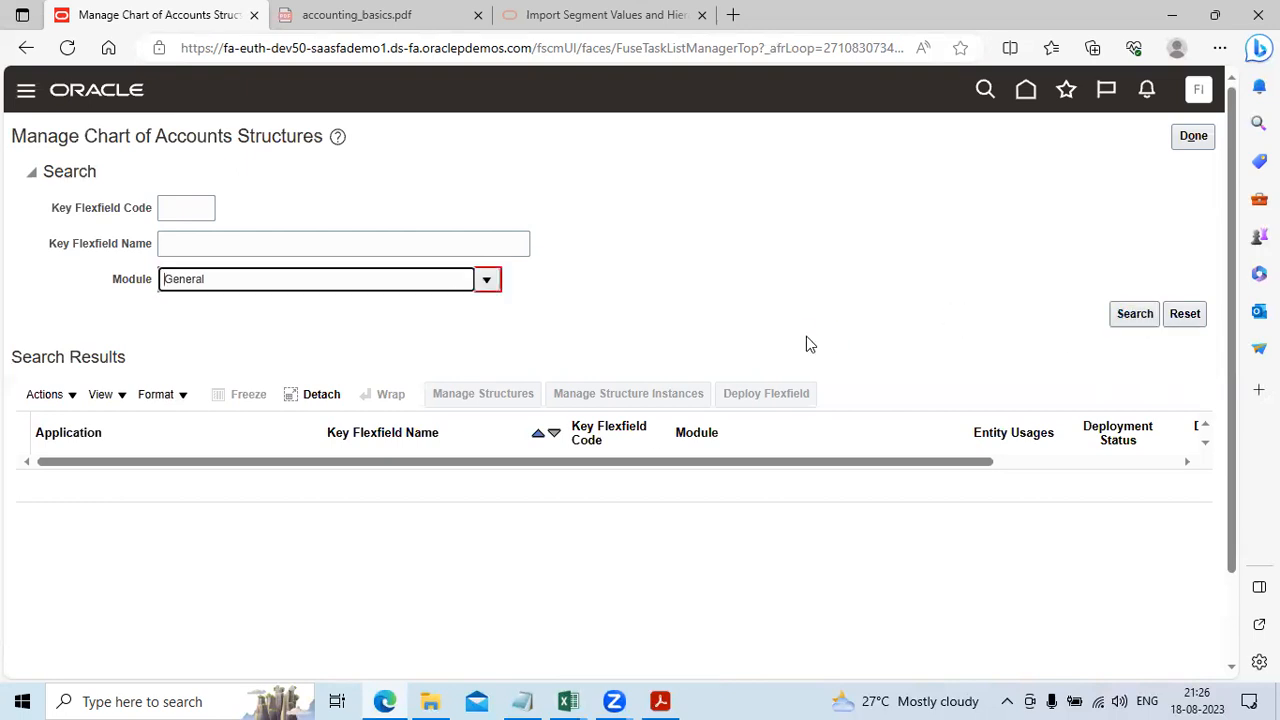
left_click(487, 280)
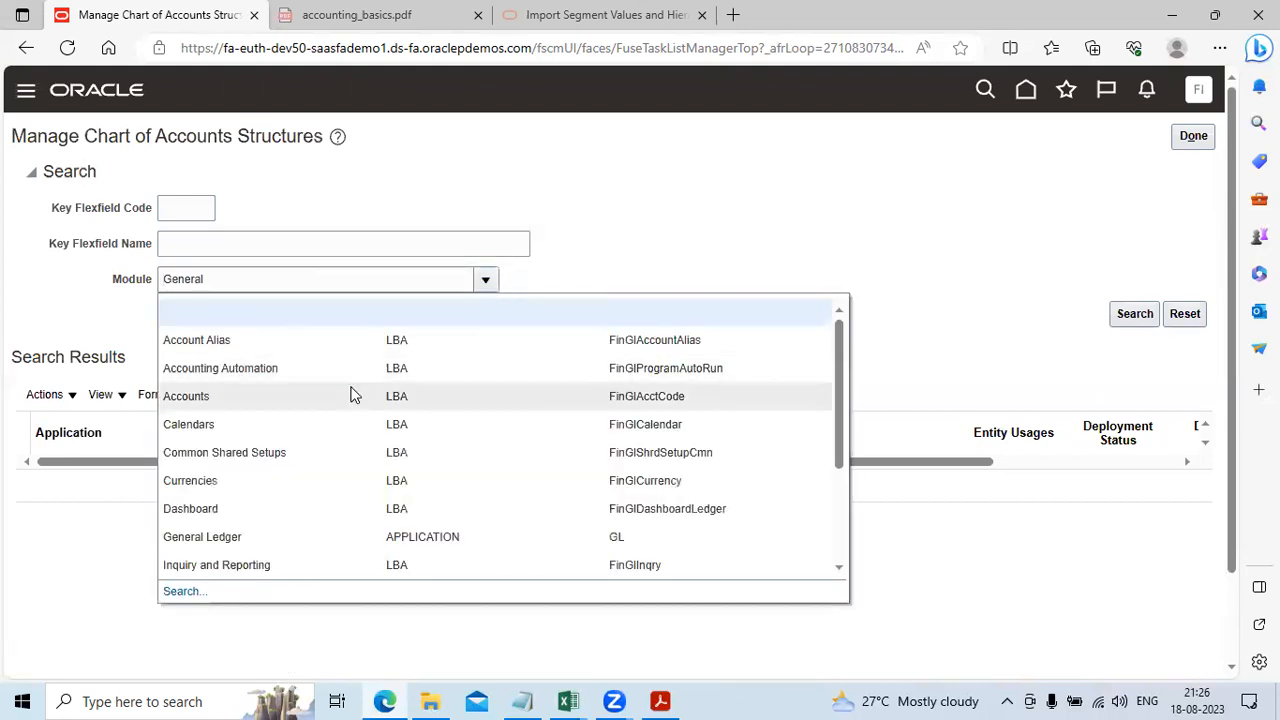
left_click(347, 531)
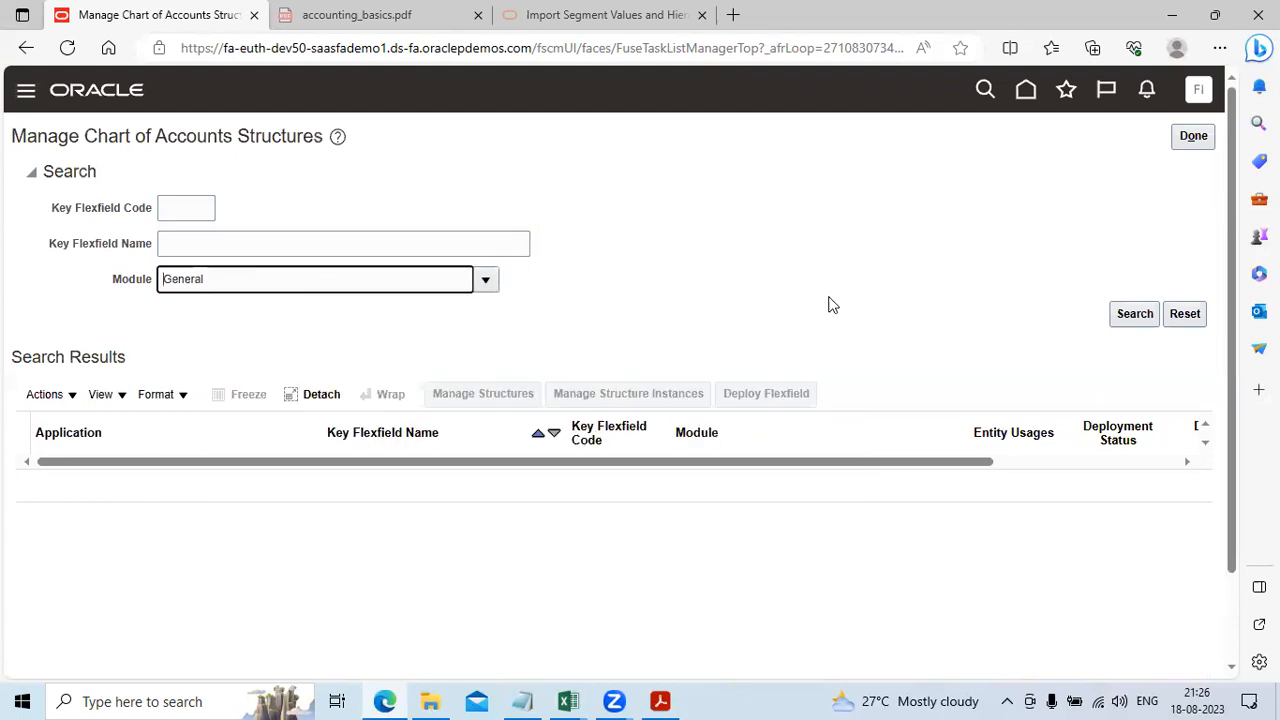
left_click(1121, 316)
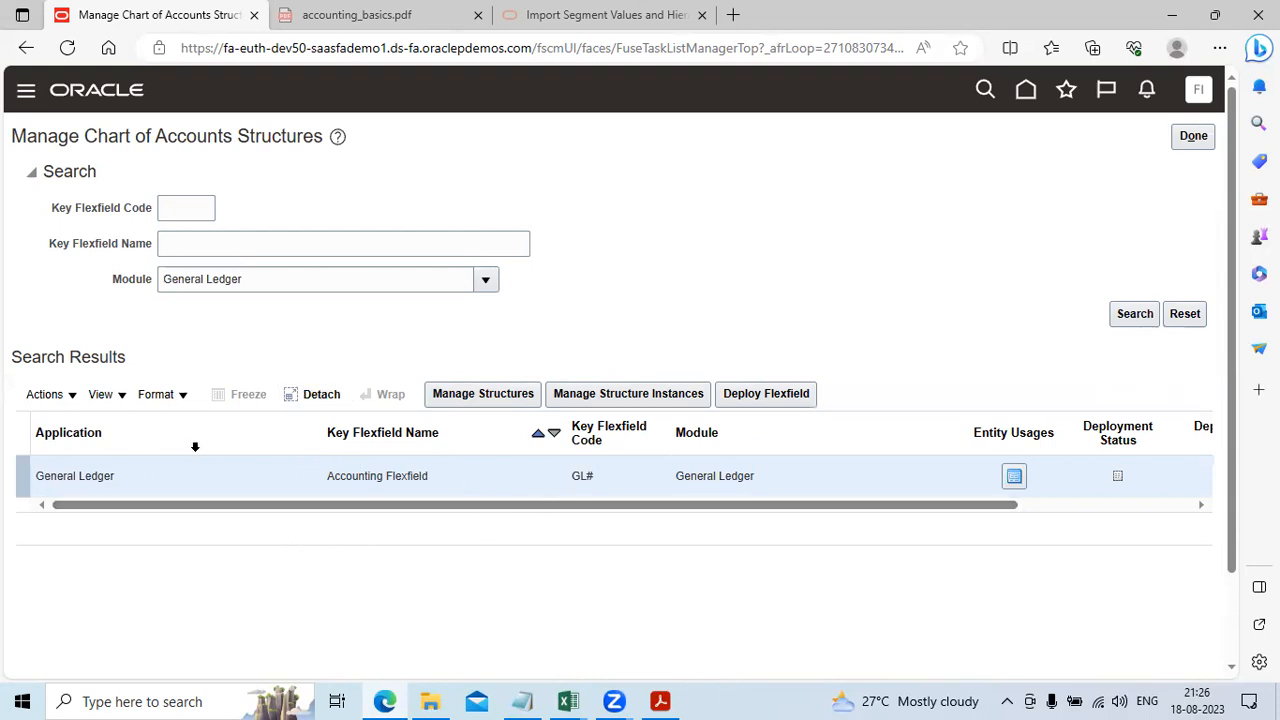
left_click(515, 400)
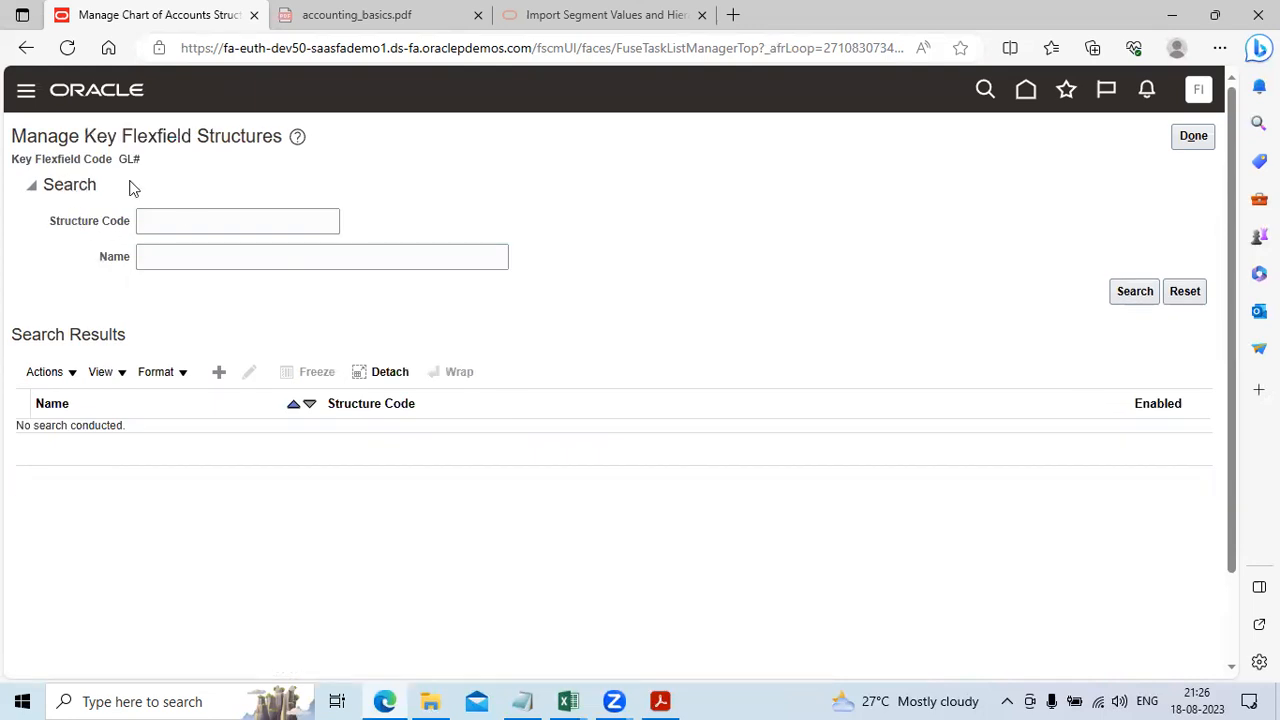
Step: Start a new key flexfield structure with Fin.Cloud_COA as its structure code, name and description
left_click(222, 371)
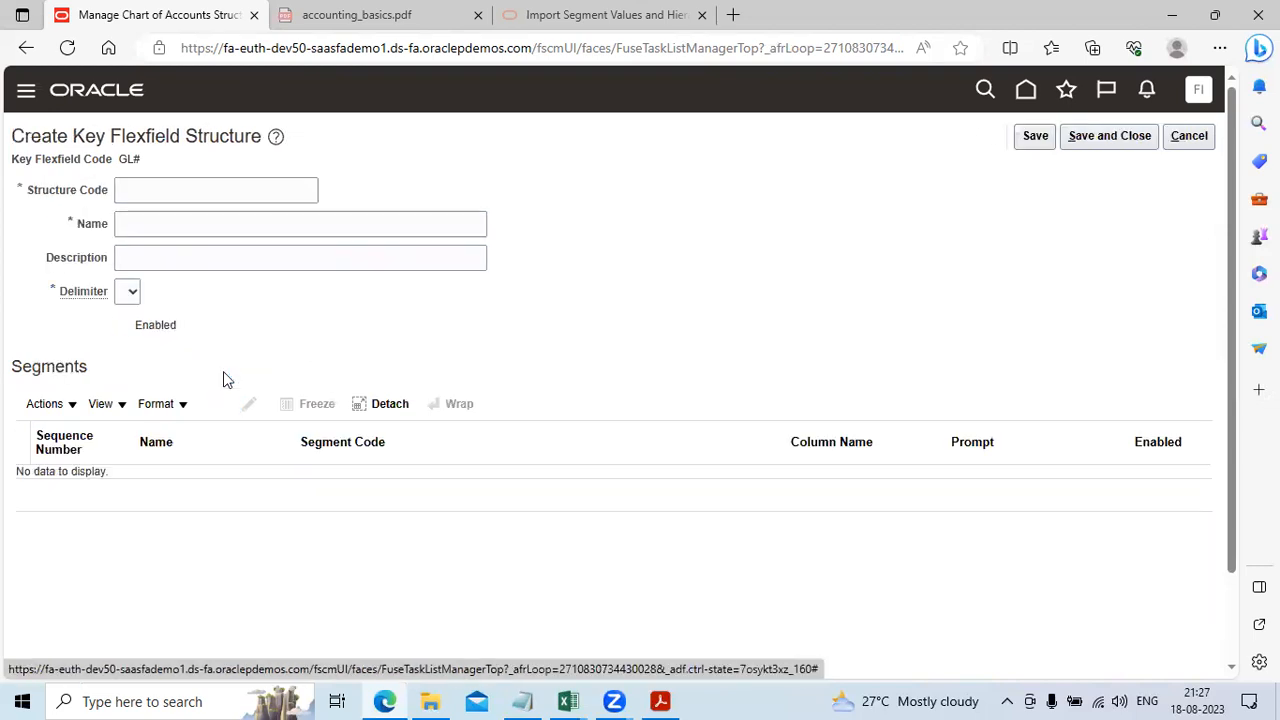
left_click(165, 191)
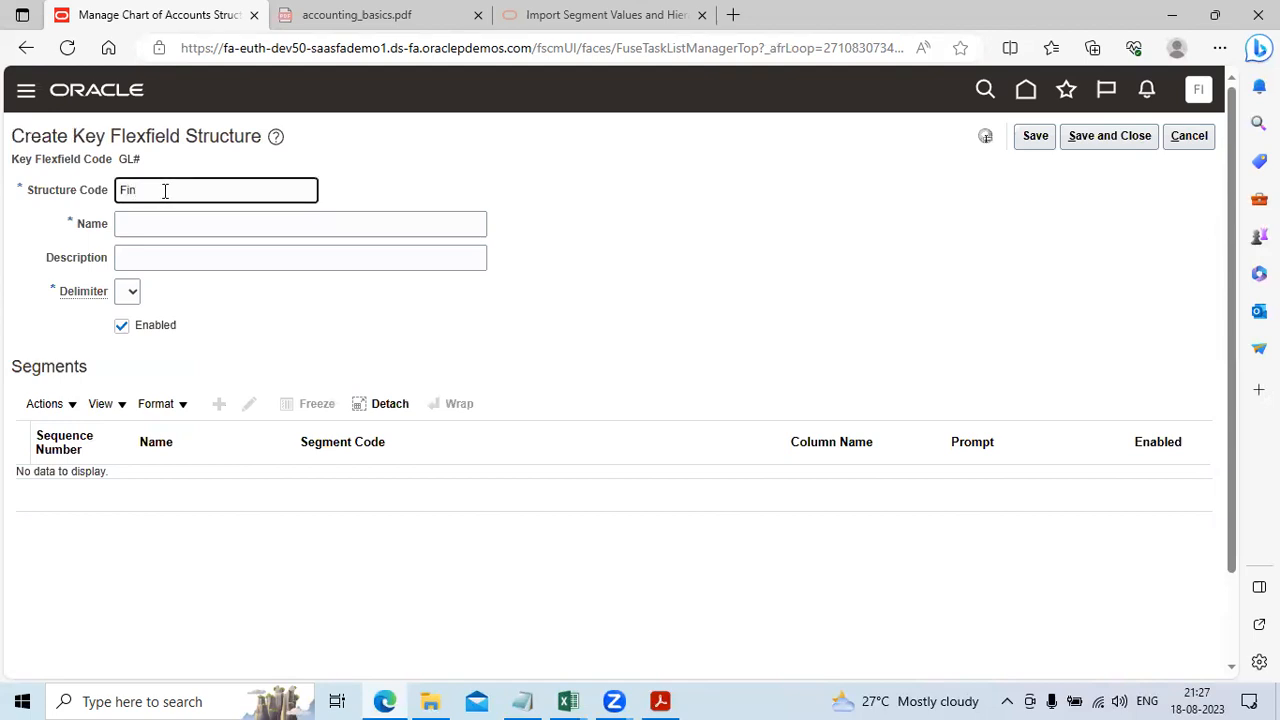
type("Fin.Cloud_COA")
right_click(213, 195)
key("Escape")
key("shift+Left")
key("shift+Left")
key("shift+Left")
key("shift+Left")
key("shift+Left")
key("shift+Left")
key("shift+Left")
key("shift+Left")
key("shift+Left")
key("shift+Left")
key("shift+Left")
key("shift+Left")
key("shift+Left")
key("ctrl+c")
left_click(191, 227)
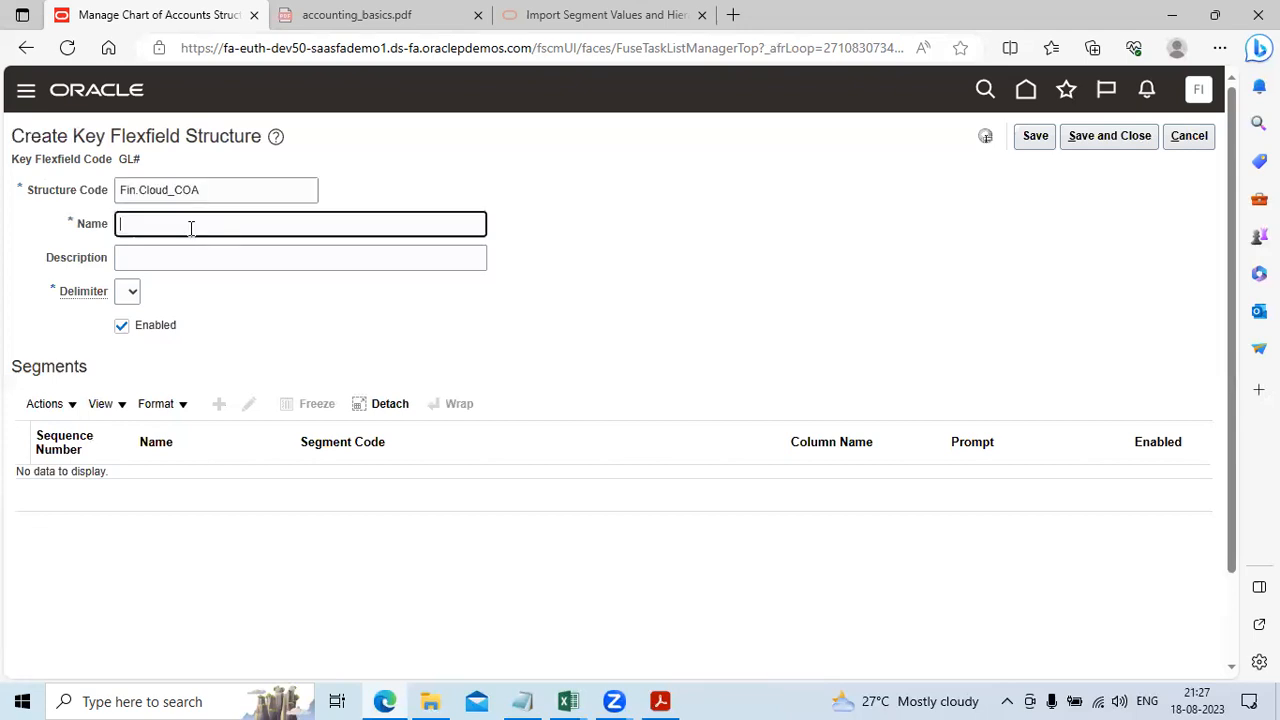
key("ctrl+v")
key("Tab")
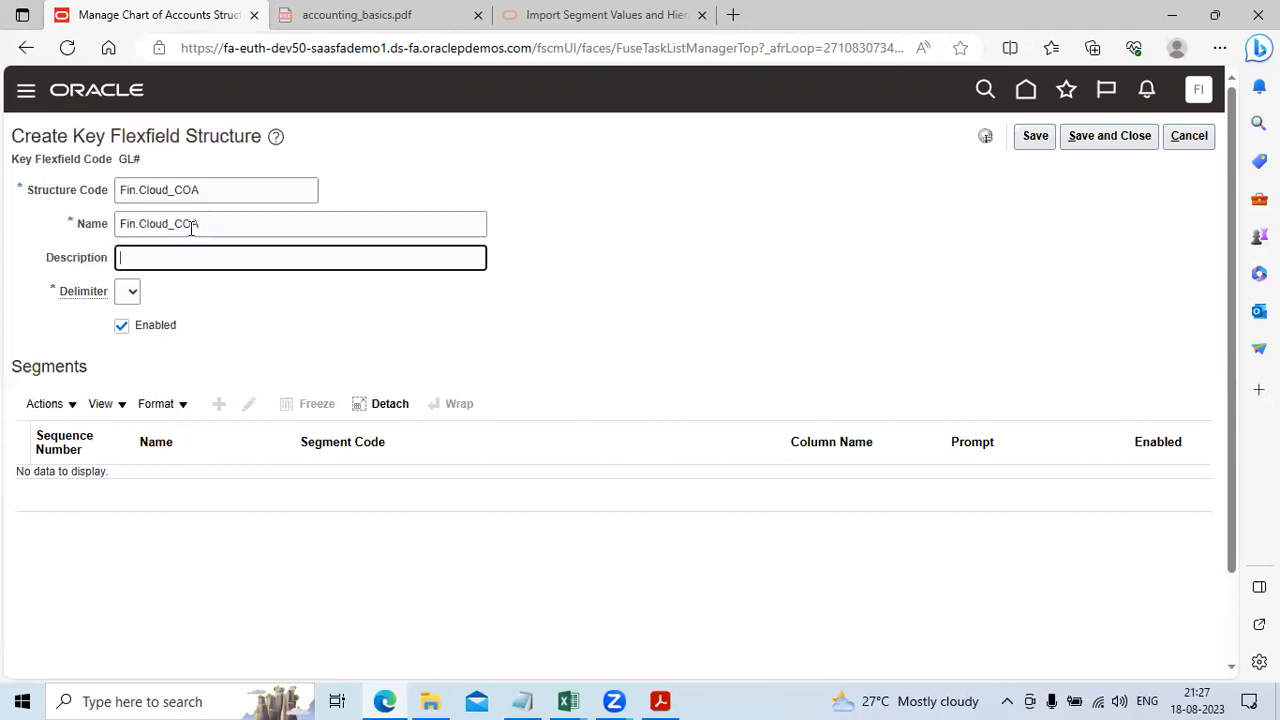
key("ctrl+v")
key("Tab")
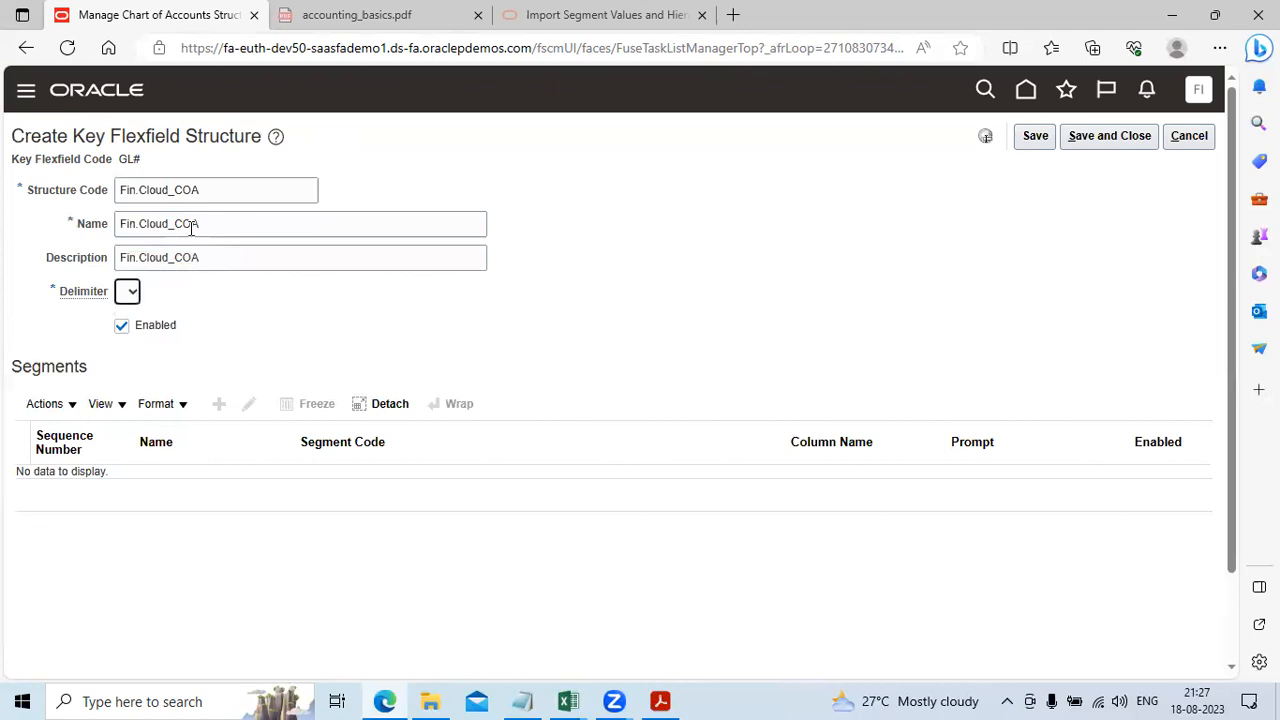
Step: Check the delimiter used in the code combinations on the Manual Accounting sheet of the GLPPT workbook in Excel
left_click(134, 295)
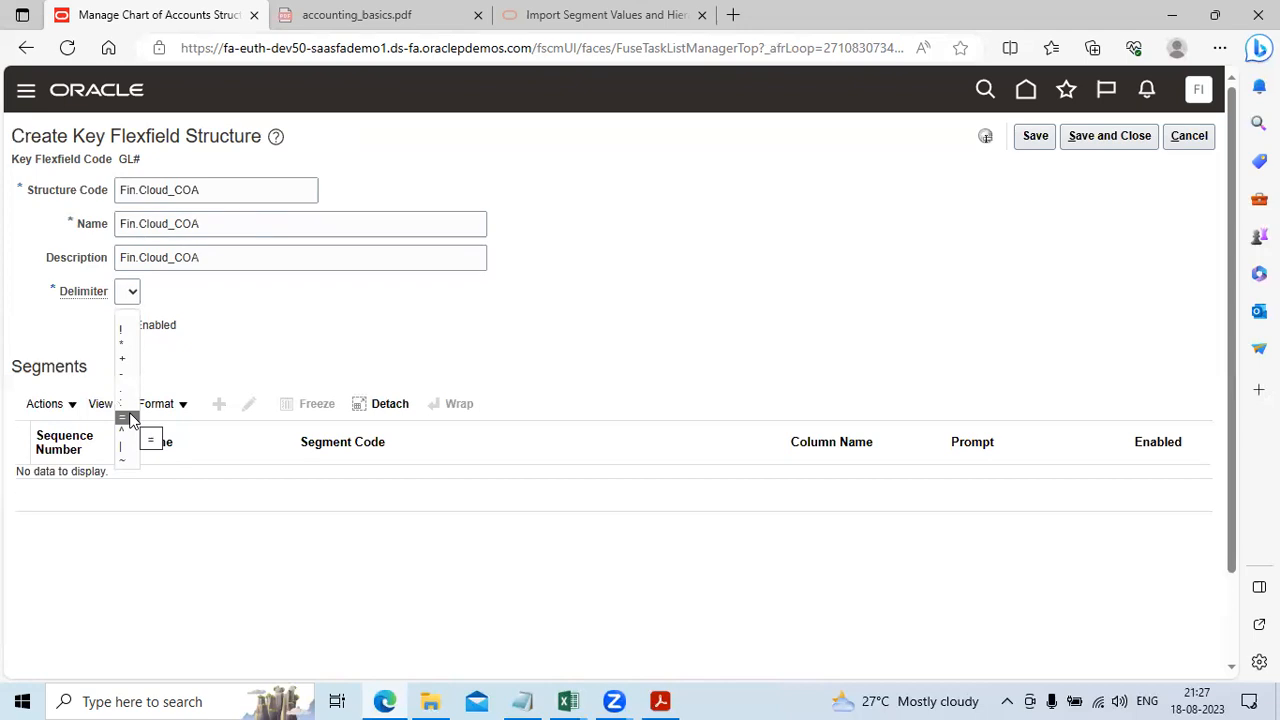
key("alt+Tab")
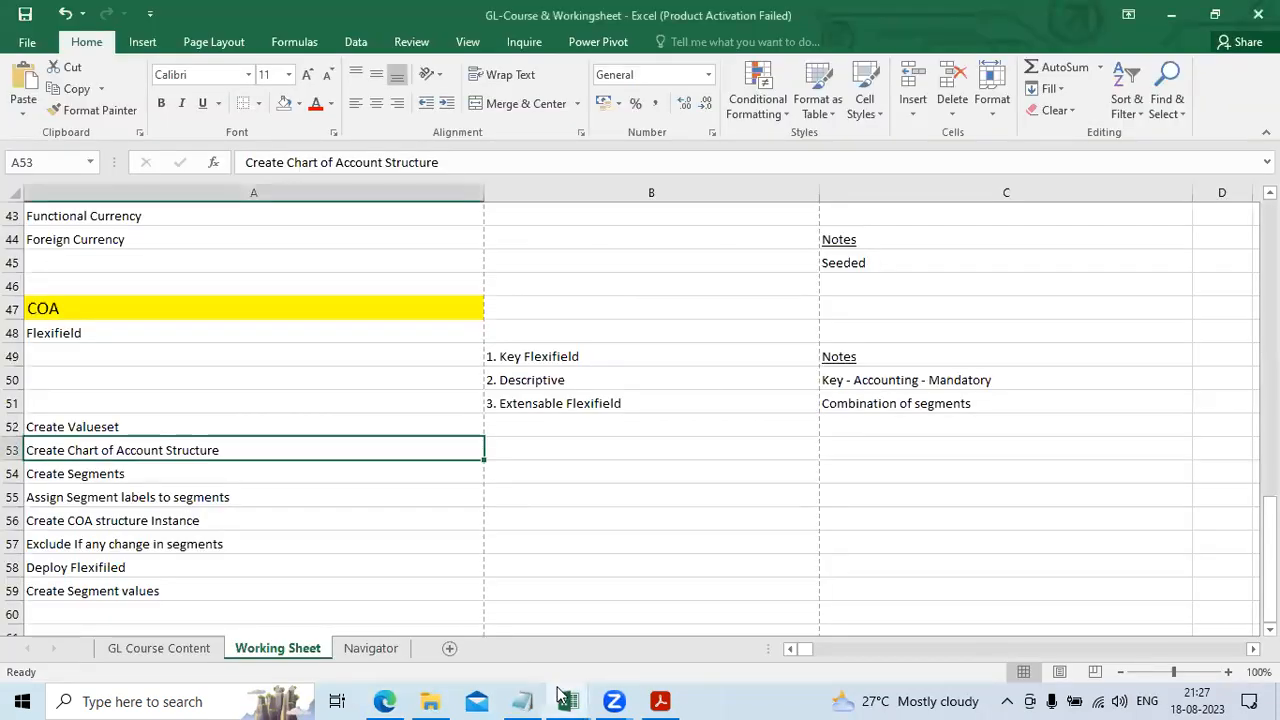
left_click(566, 700)
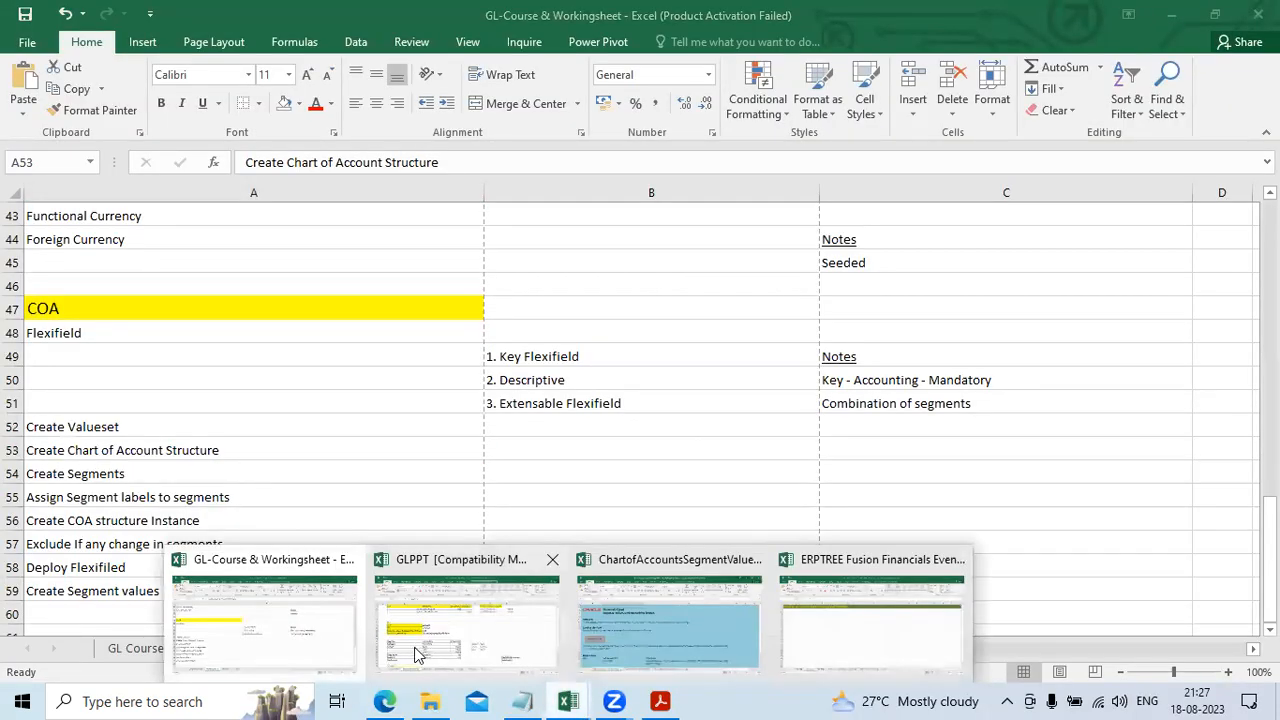
left_click(517, 650)
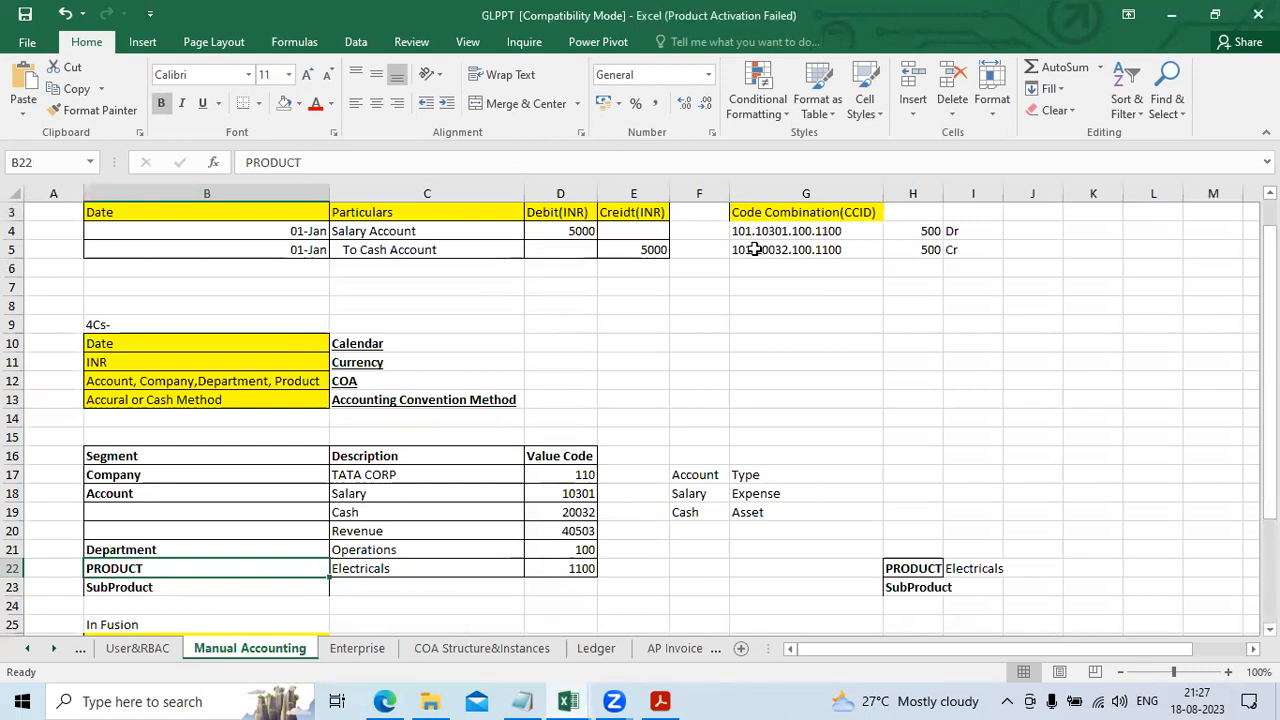
key("alt+Tab")
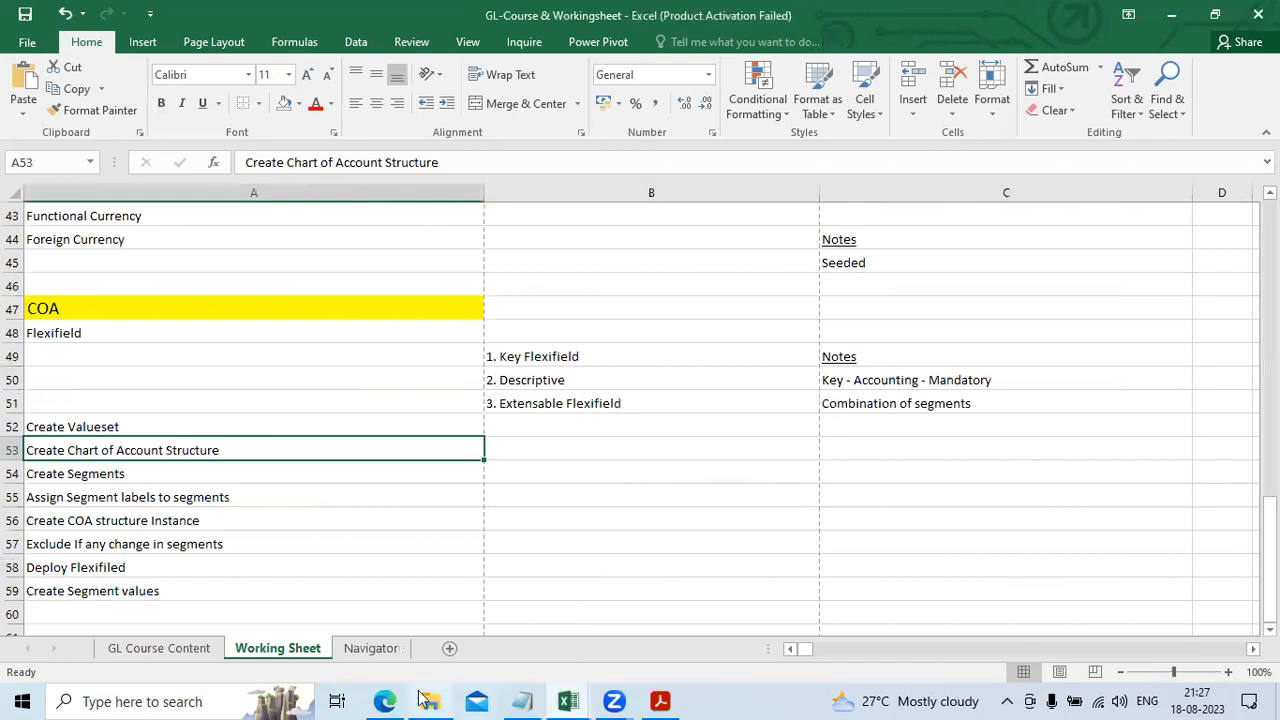
Step: Return to Oracle, try to save the Fin.Cloud_COA structure with a period as its delimiter, and discard the entry
left_click(384, 701)
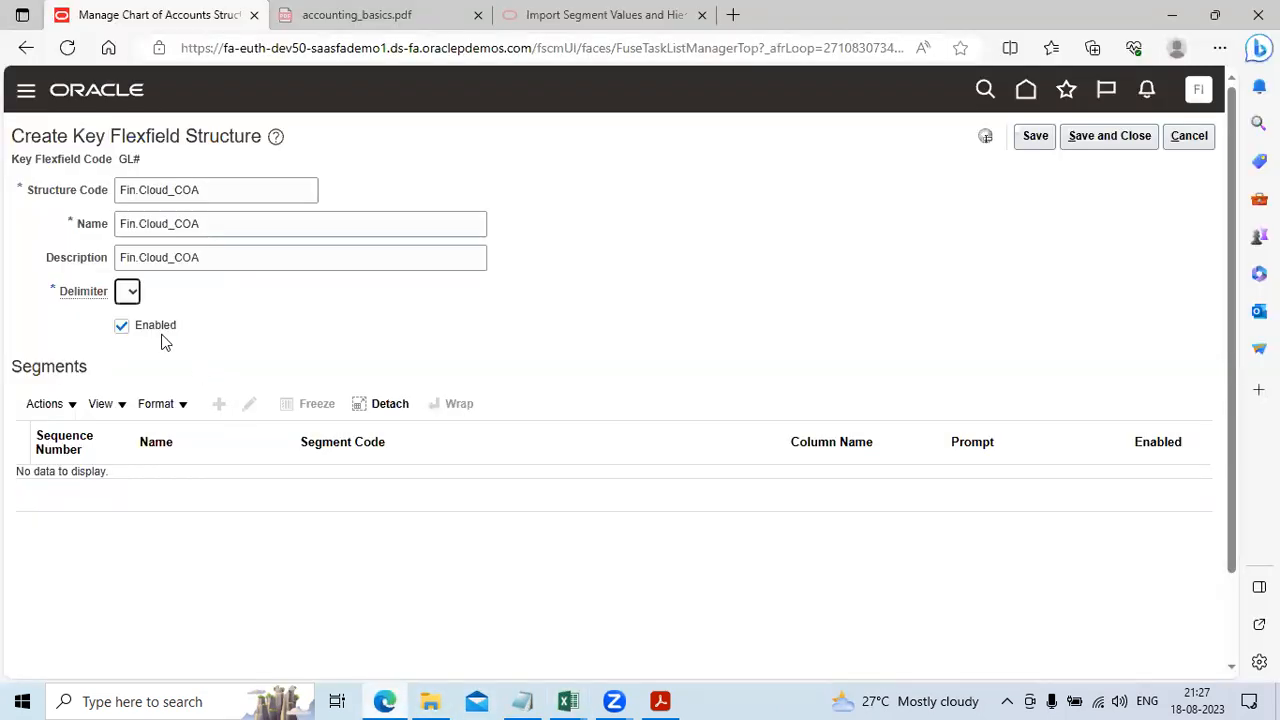
left_click(138, 300)
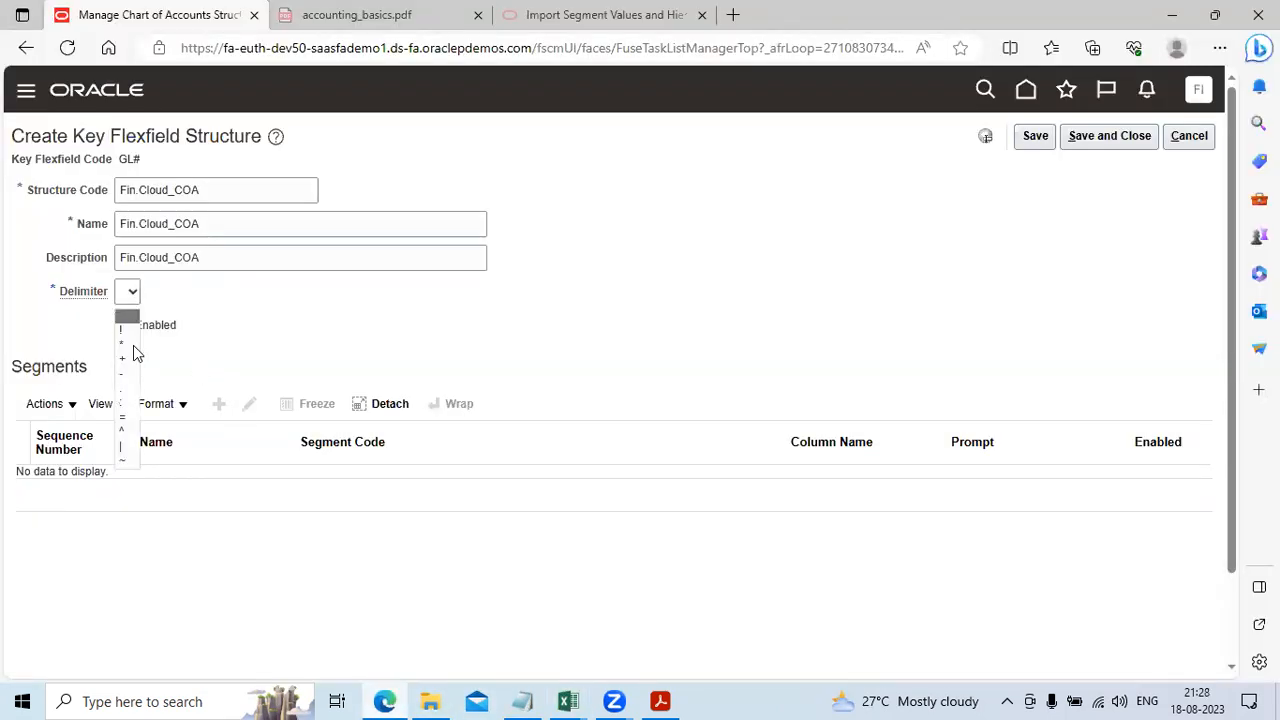
left_click(128, 389)
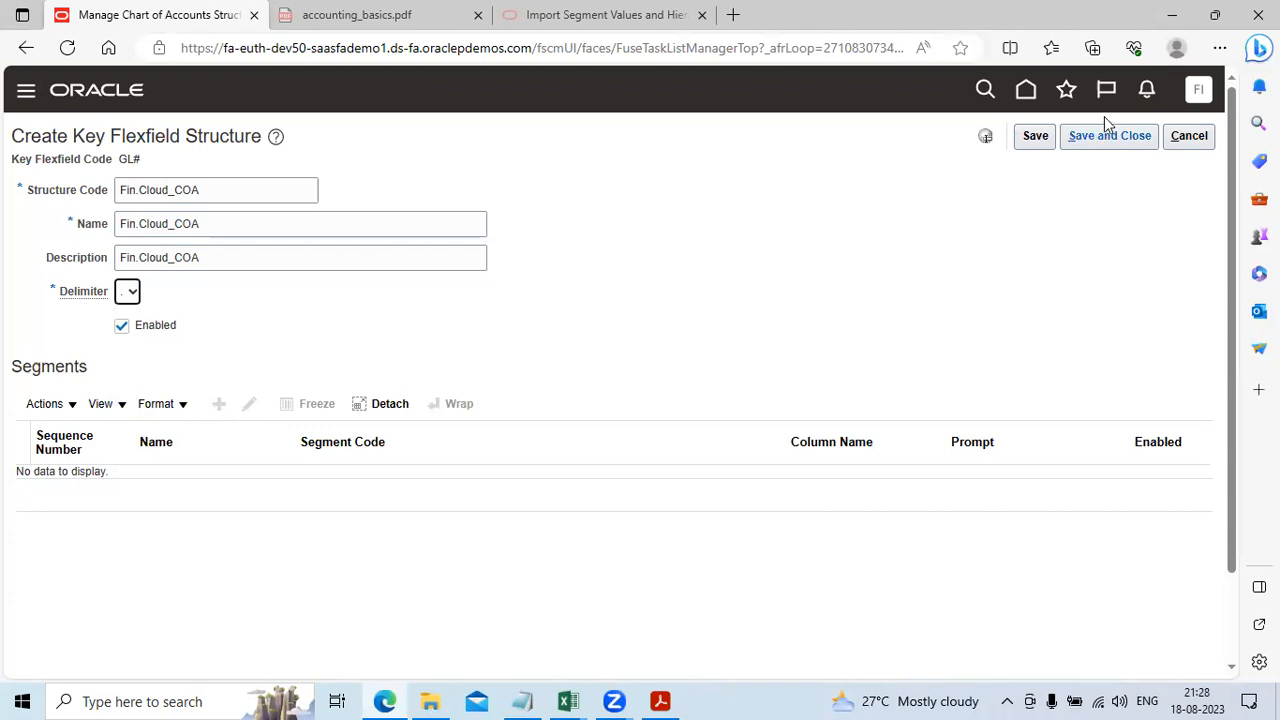
left_click(1036, 136)
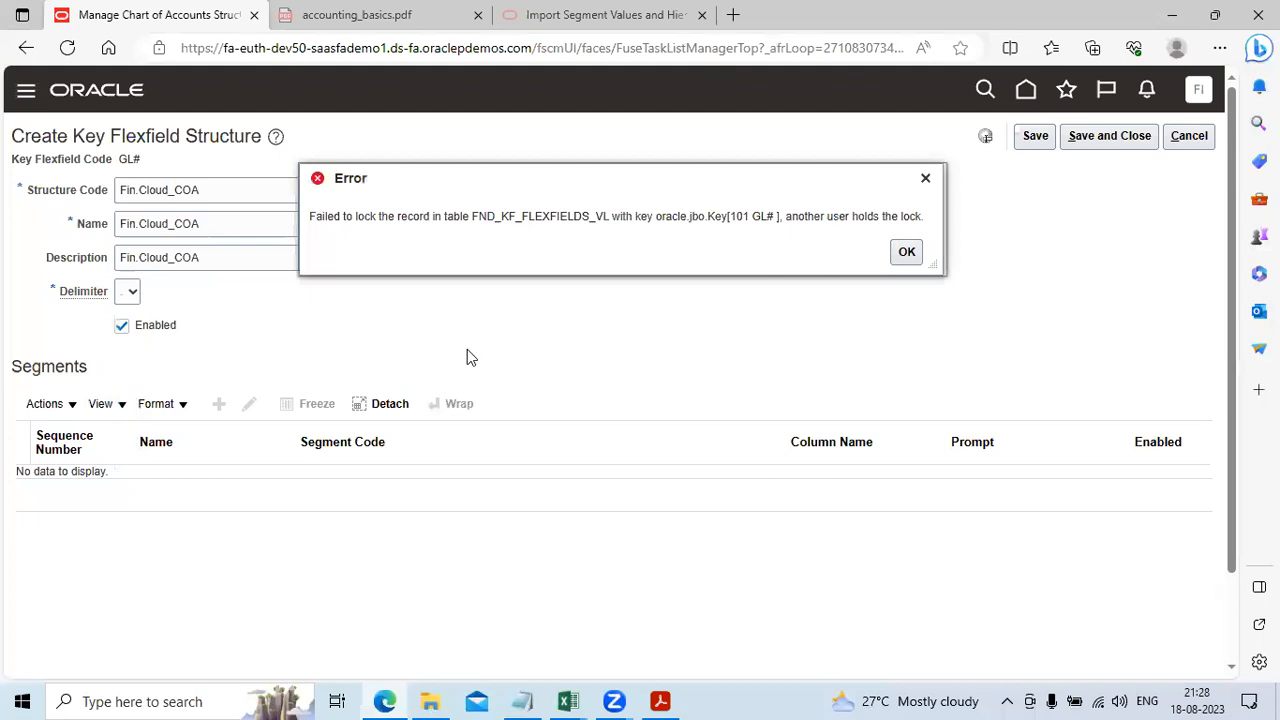
left_click(906, 254)
left_click(906, 254)
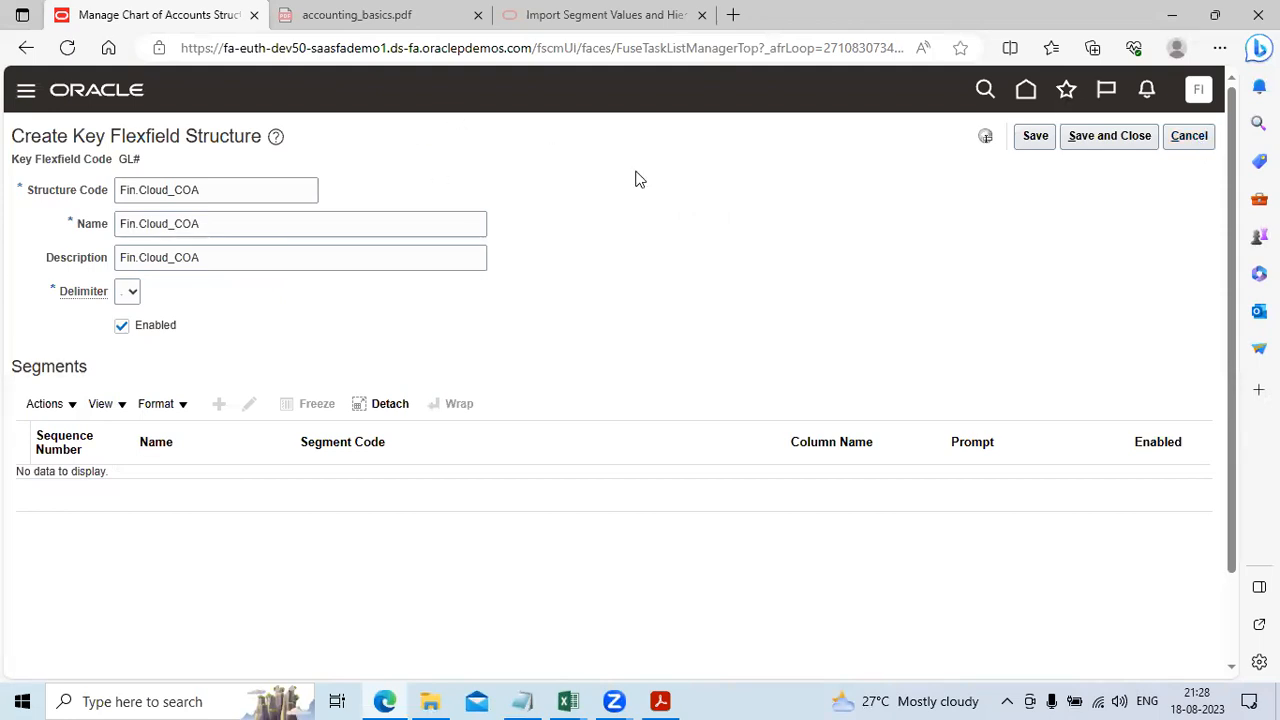
left_click(1190, 137)
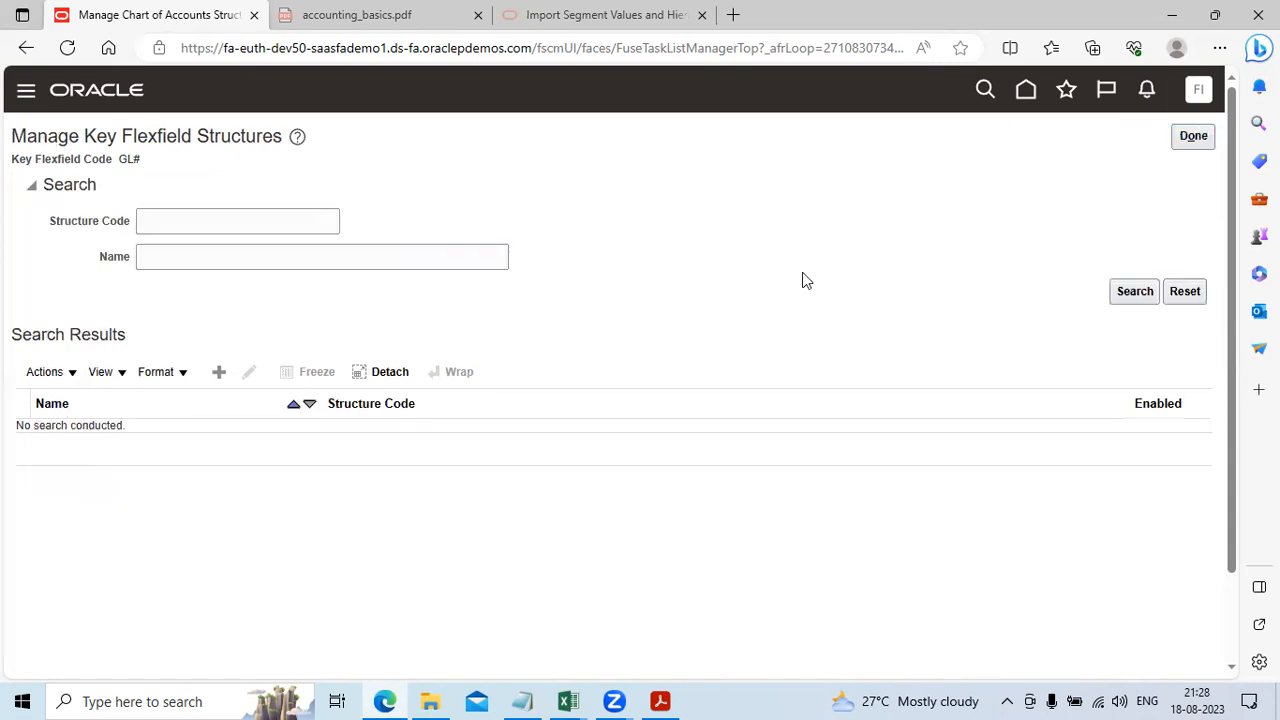
Step: Start a new key flexfield structure again, with Fin.Cloud_COA as both its structure code and its name
left_click(219, 371)
left_click(150, 191)
type("Fi")
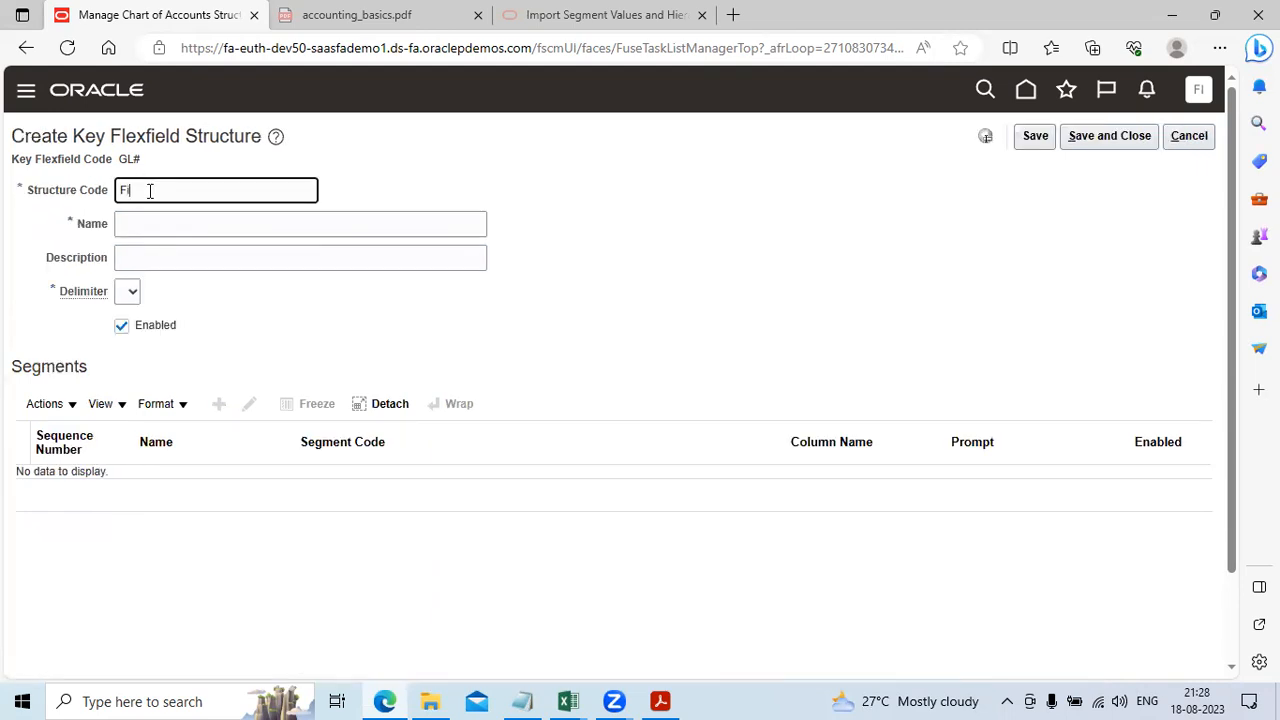
type("n.Cloud_COA")
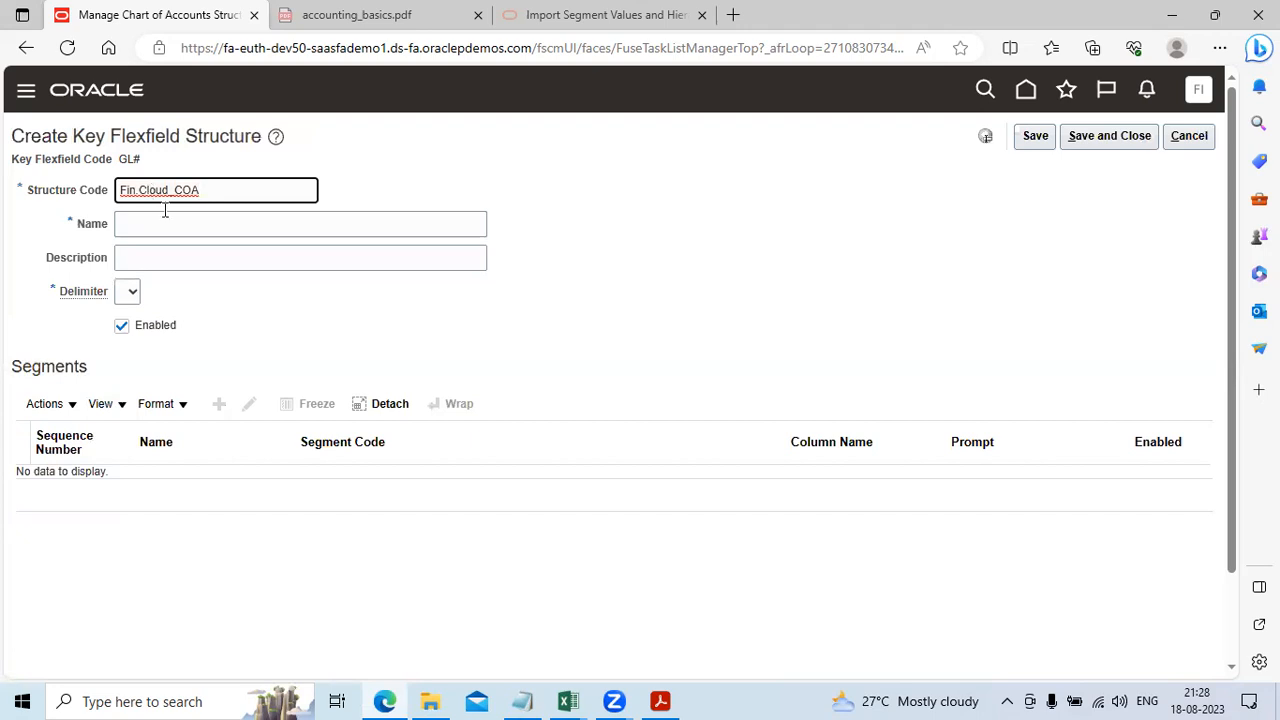
double_click(181, 195)
key("ctrl+c")
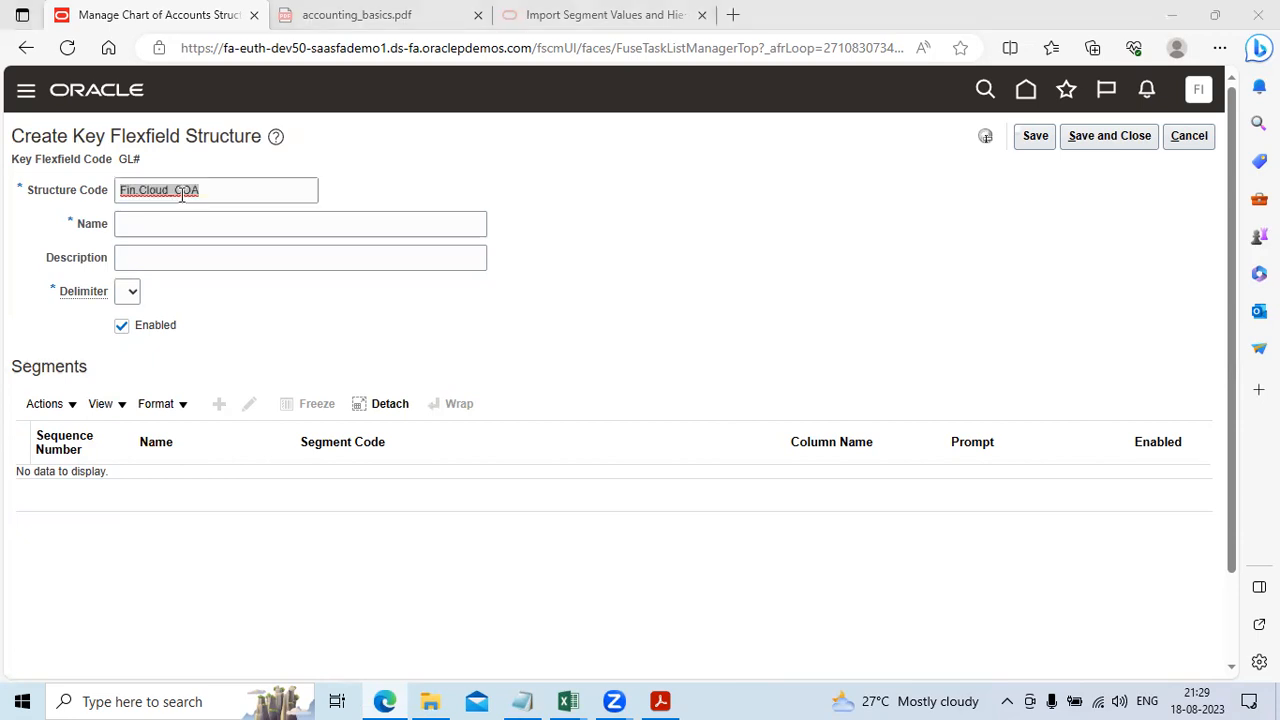
key("alt+Tab")
key("alt+Tab")
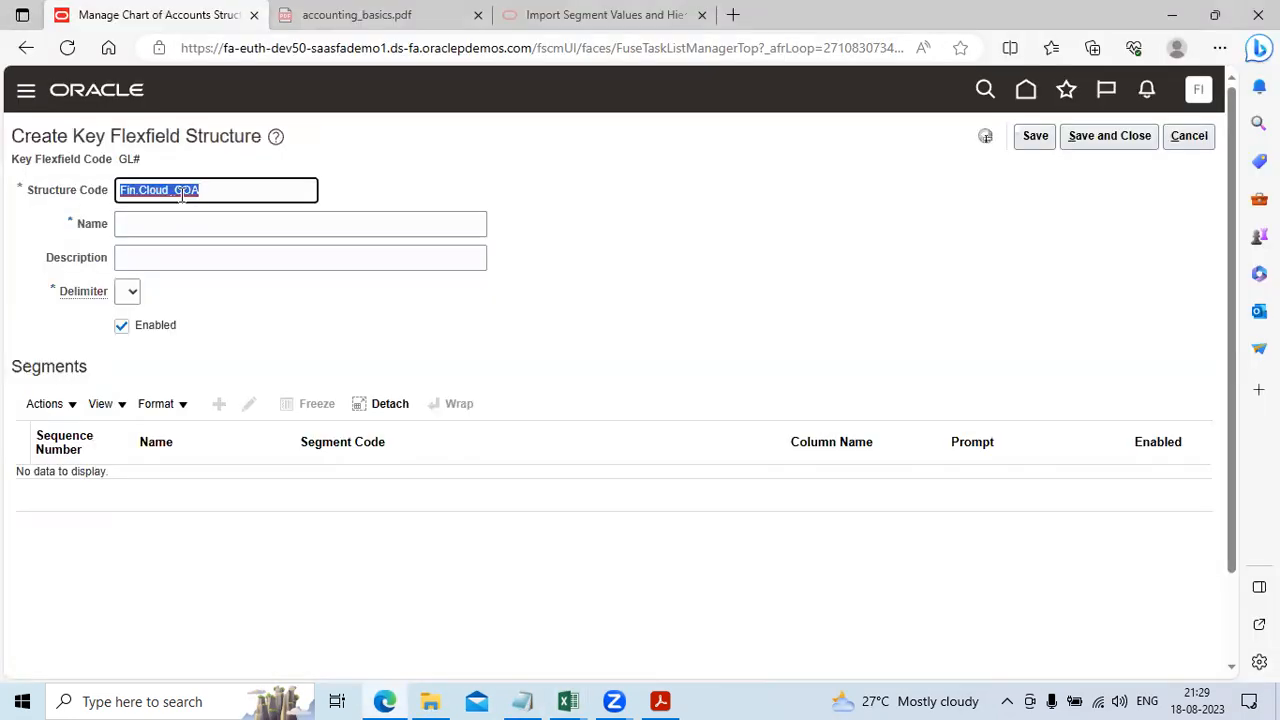
left_click(185, 218)
key("ctrl+v")
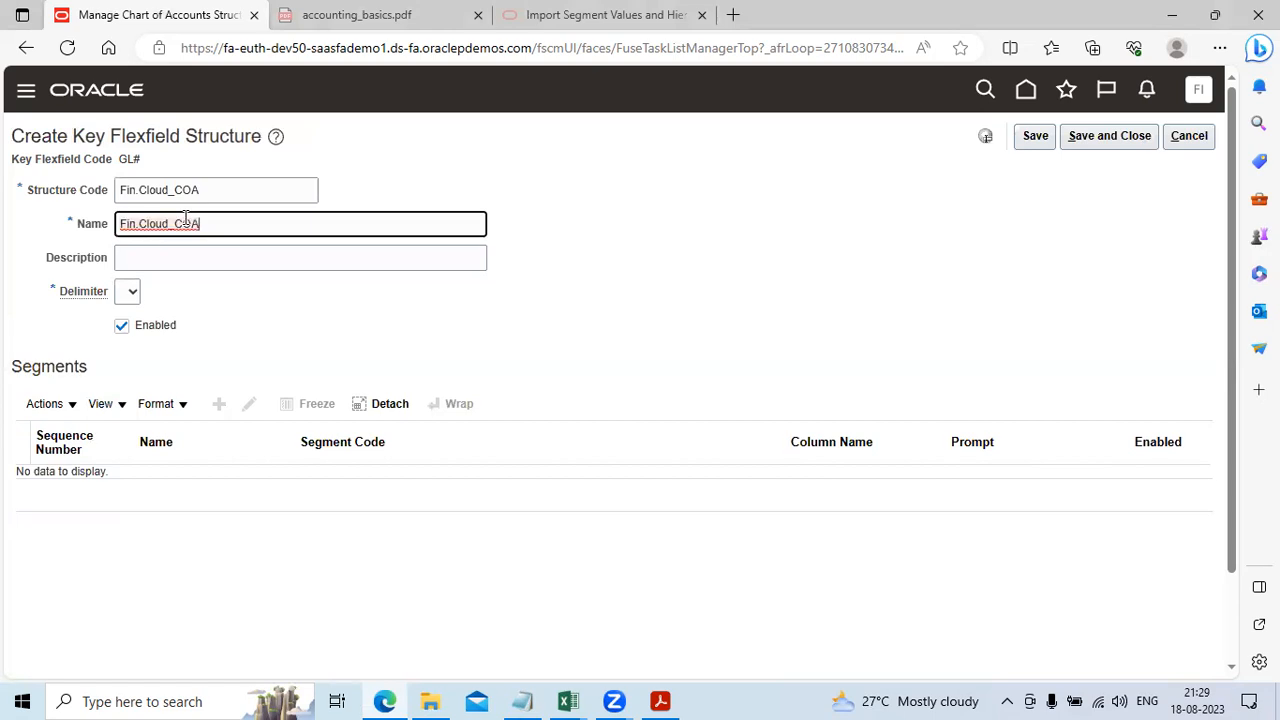
Step: Choose a period as the delimiter of the Fin.Cloud_COA structure and save it without a description
left_click(186, 257)
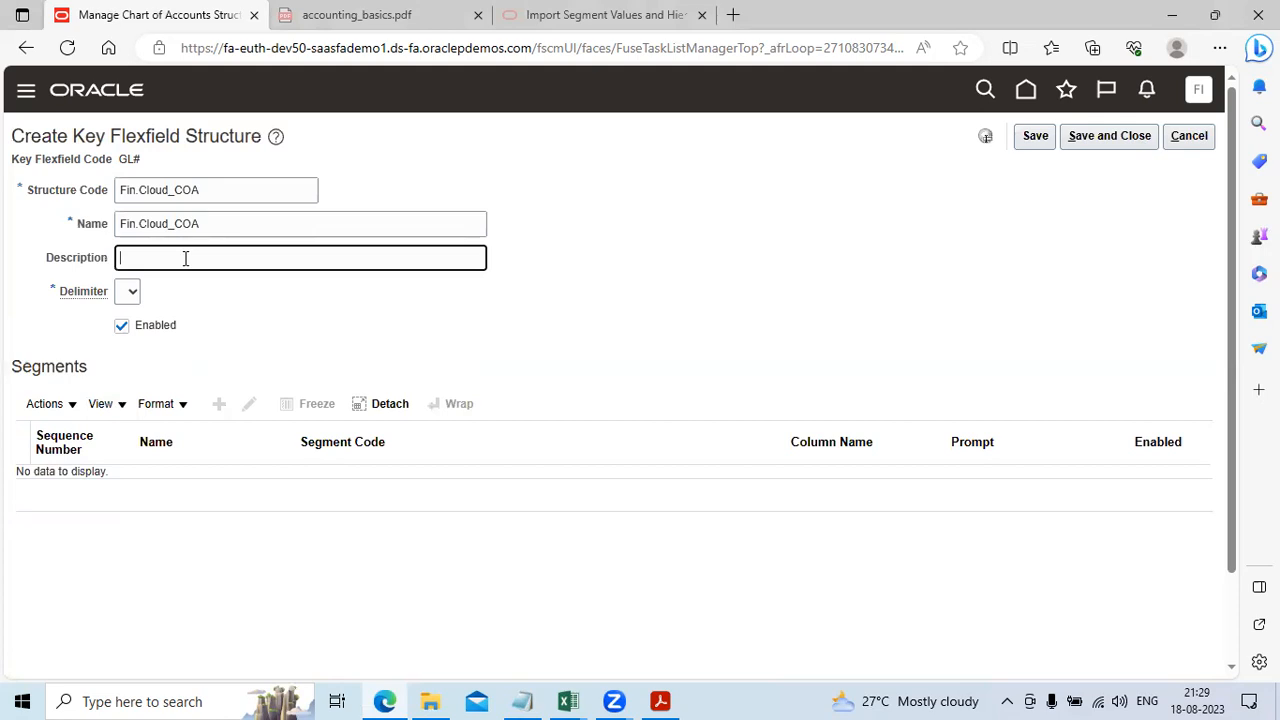
left_click(1036, 143)
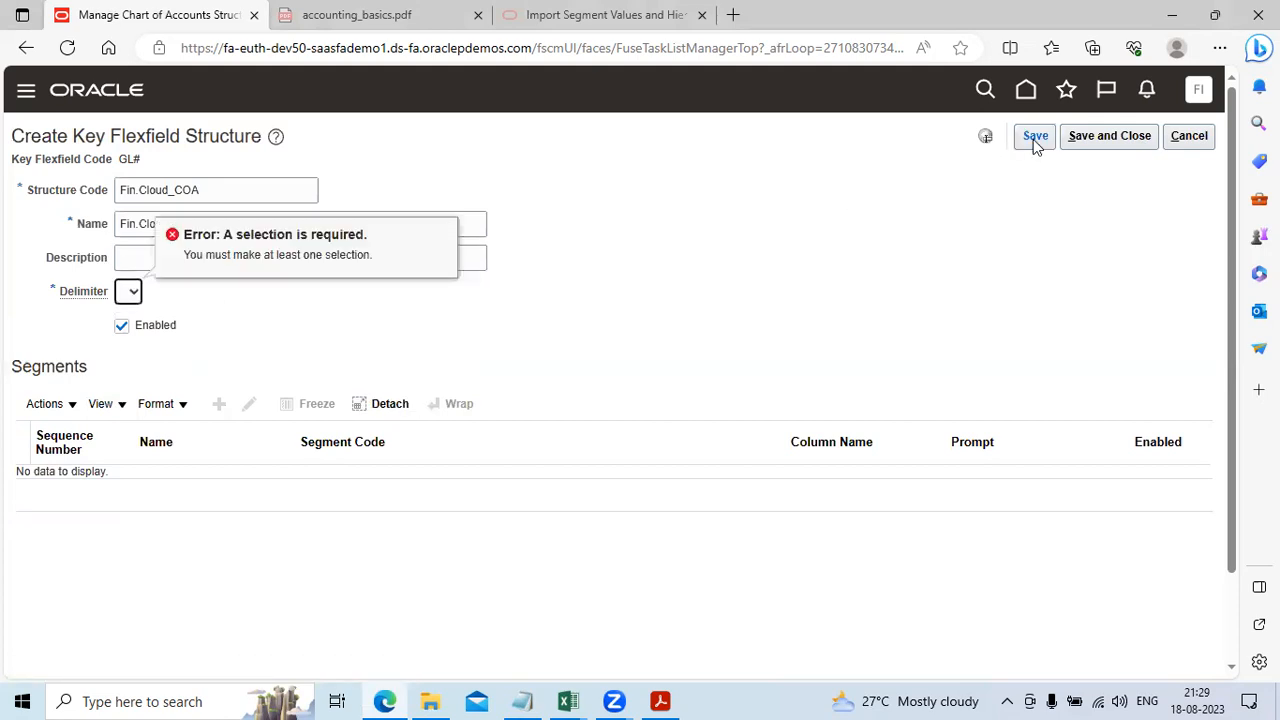
left_click(132, 292)
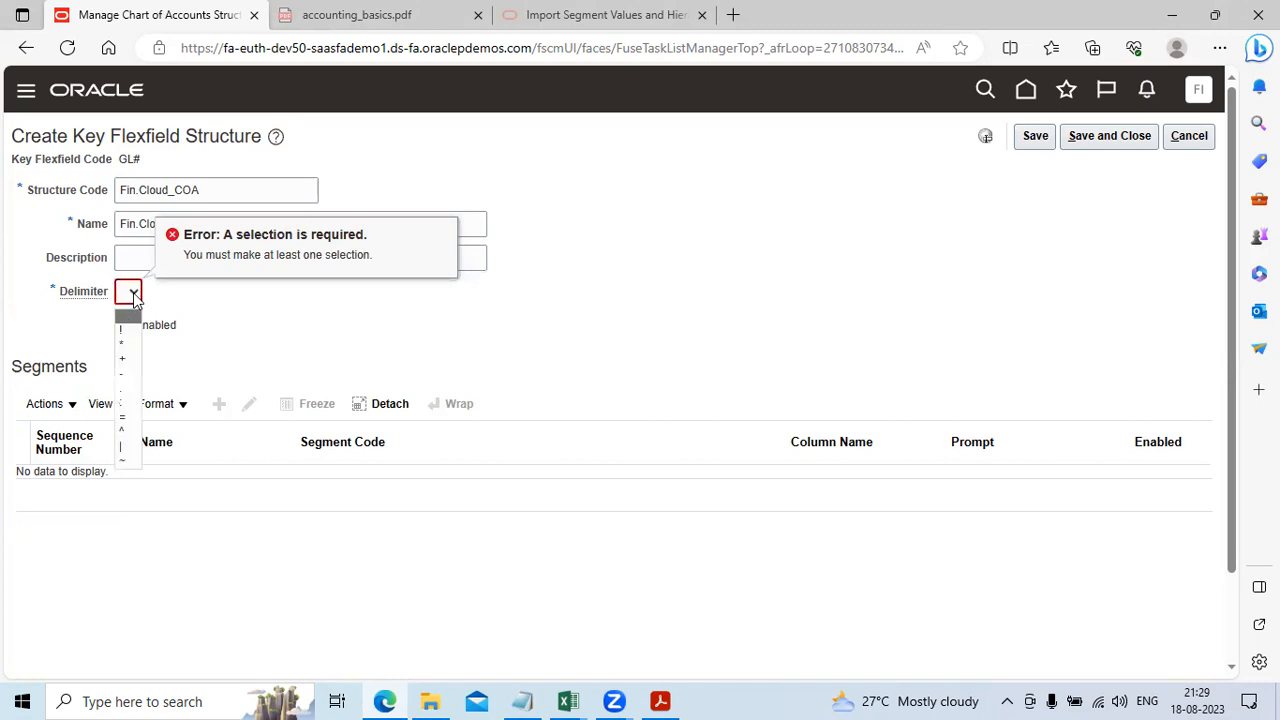
left_click(124, 390)
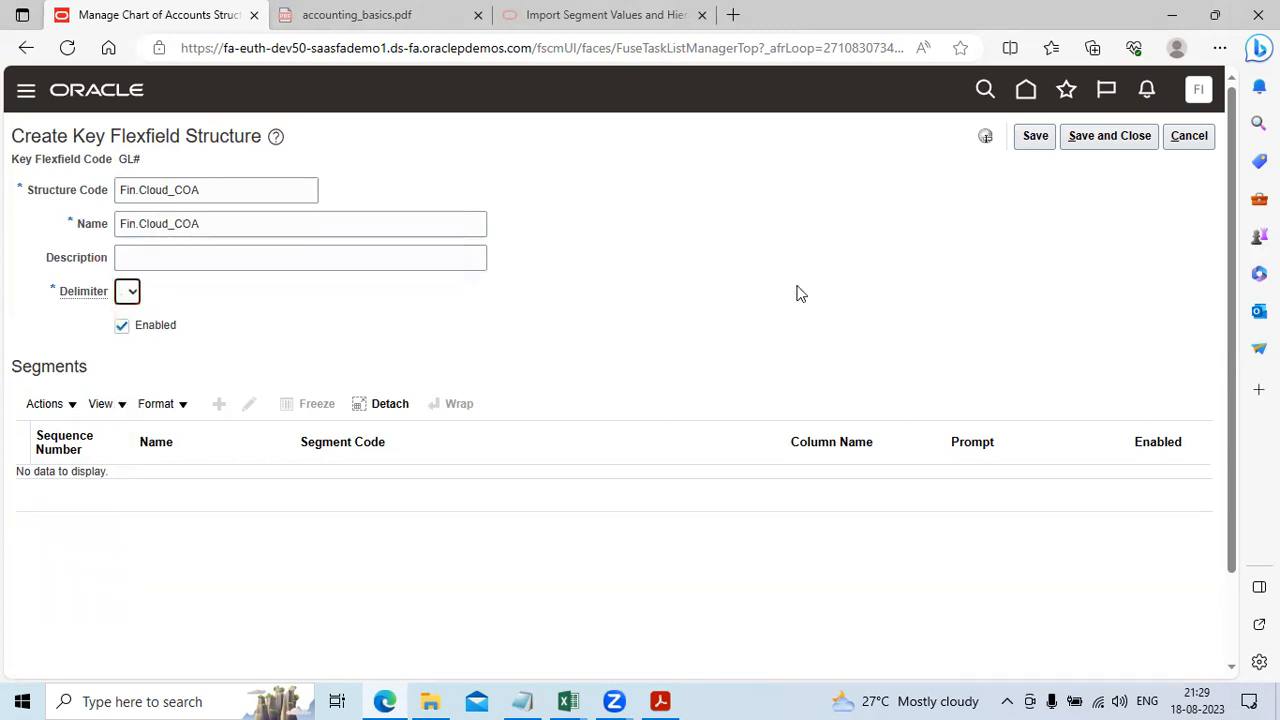
left_click(1033, 137)
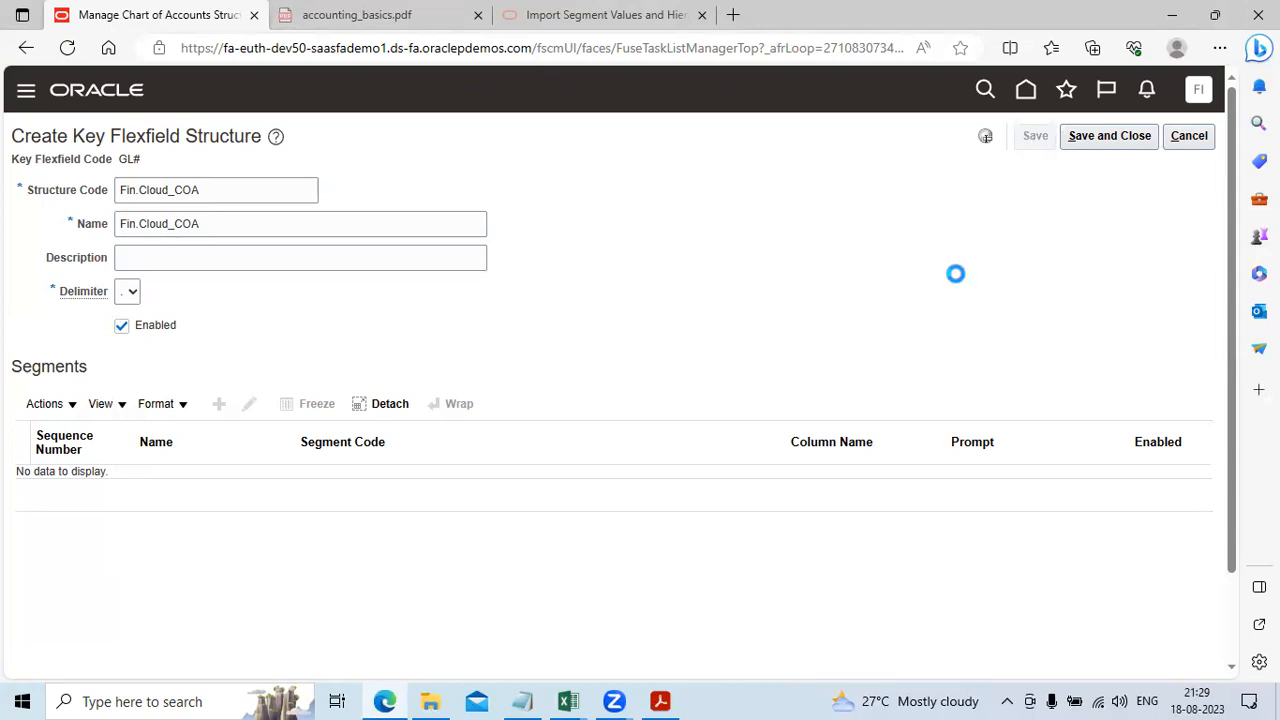
Step: Start a new segment in the Fin.Cloud_COA structure with the segment code Fin.Could_Company
left_click(218, 395)
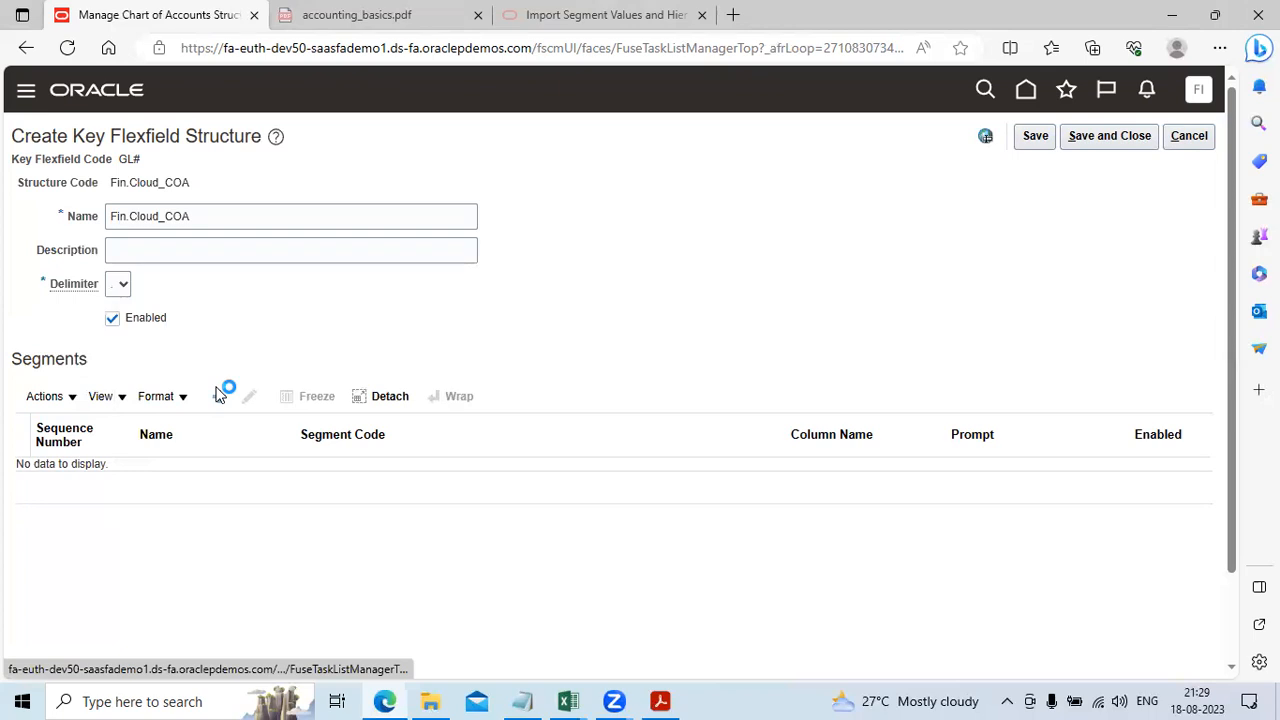
left_click(186, 230)
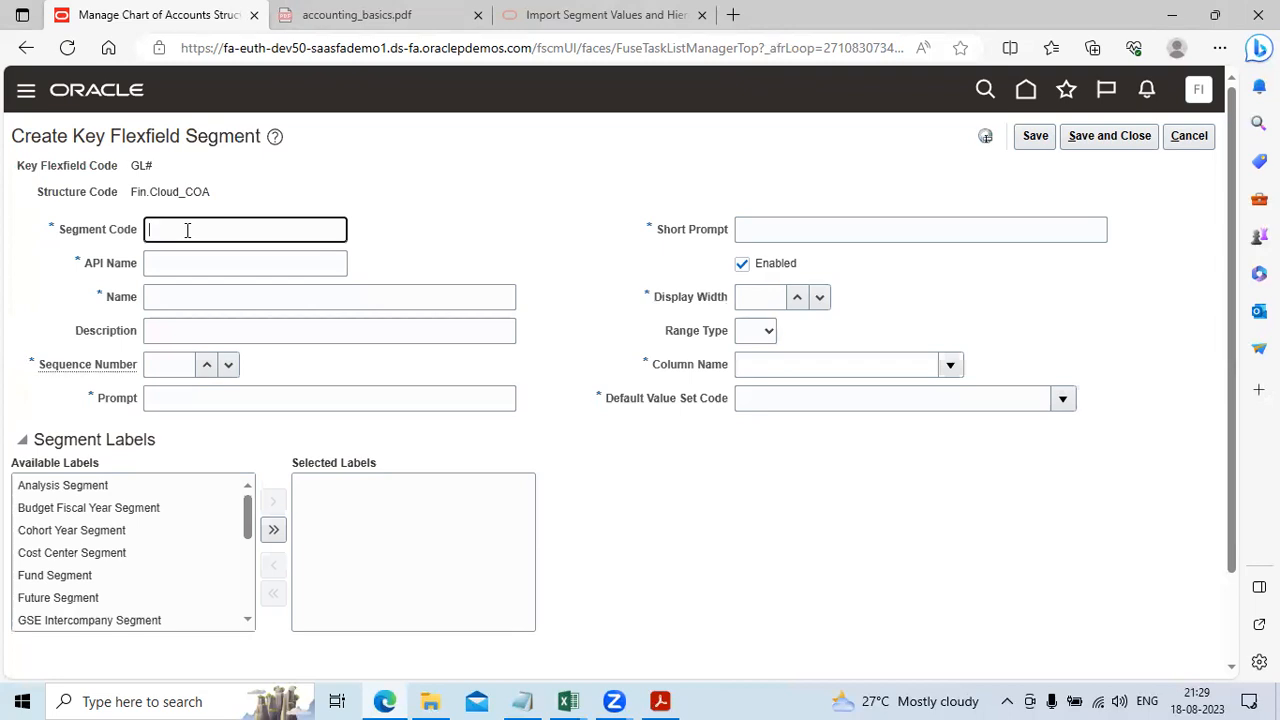
type("FI")
type("n")
type("in")
type(".Coul")
type("d")
type("_Co")
type("mpany")
key("Tab")
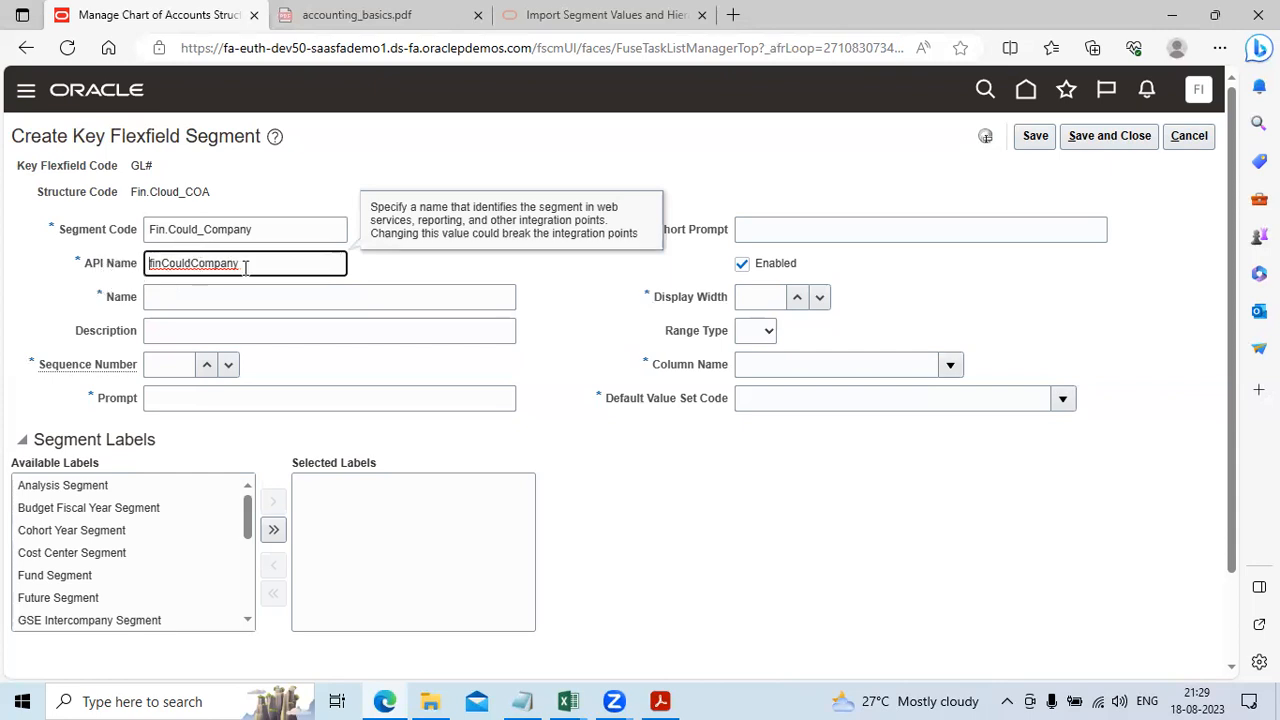
Step: Copy the segment code Fin.Could_Company into the segment's name and description, and set its sequence number to 1
double_click(213, 230)
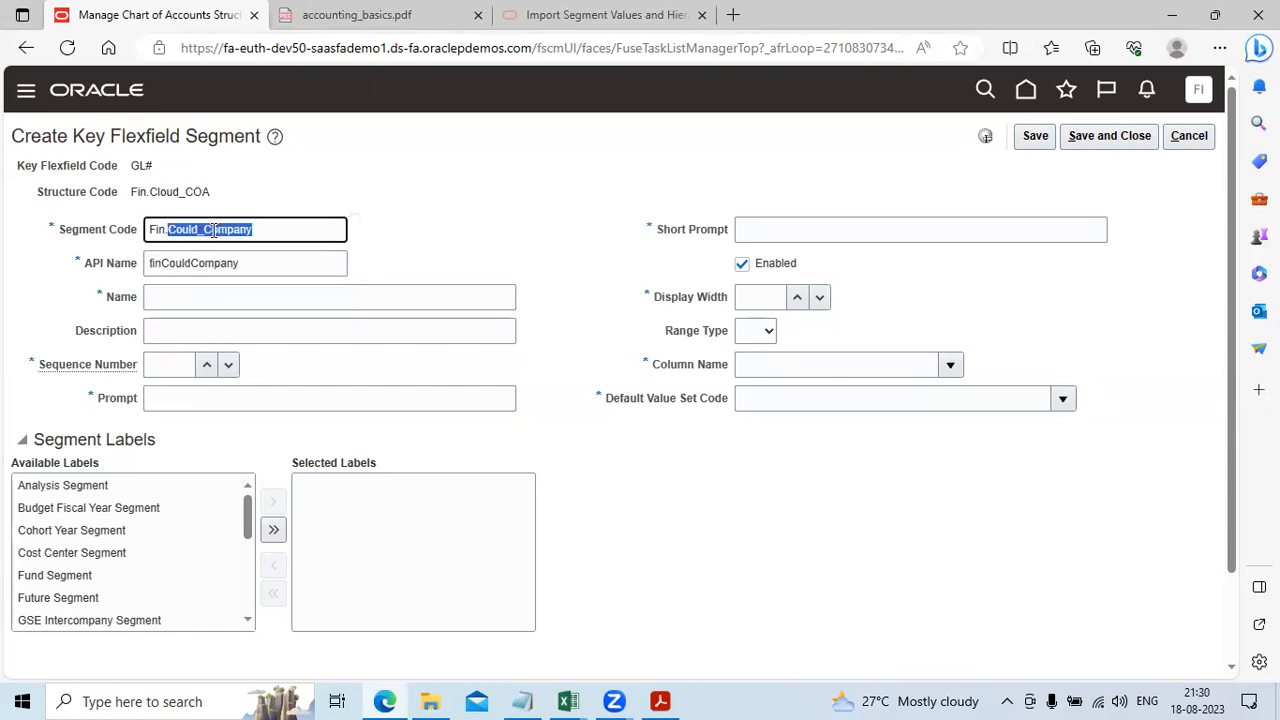
key("Right")
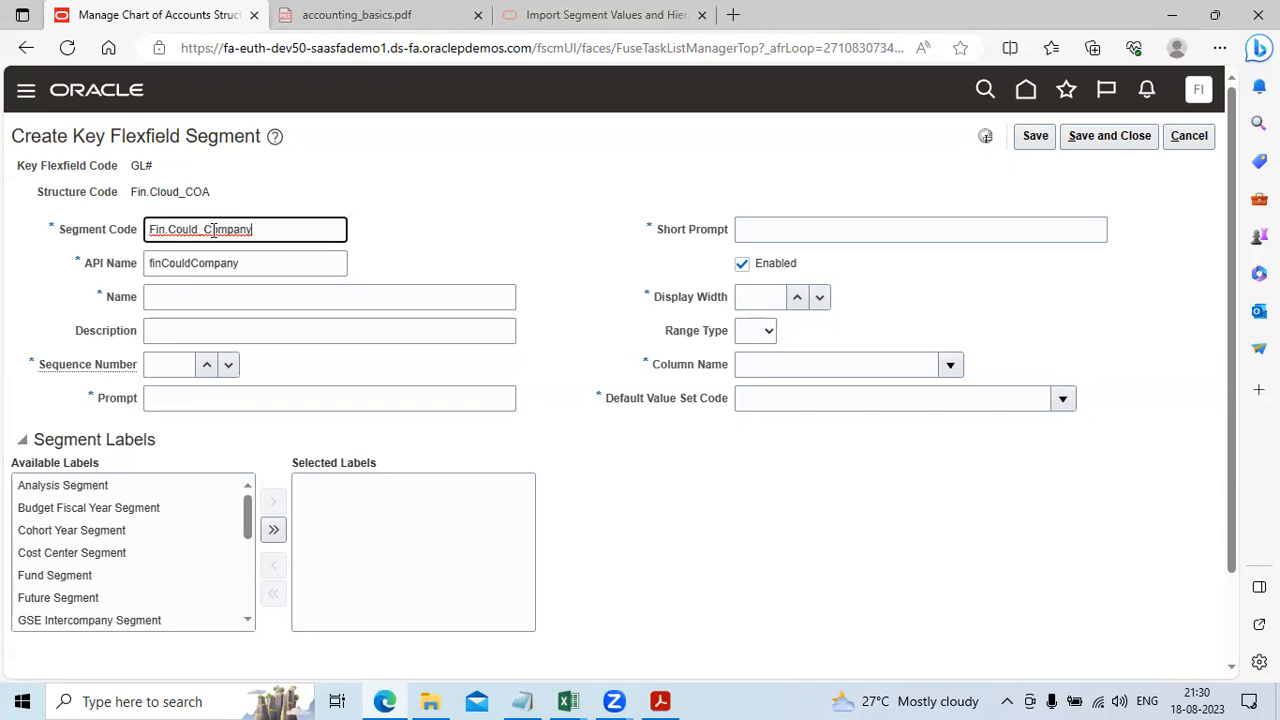
key("shift+Left")
key("shift+Left")
key("shift+Left")
key("shift+Left")
key("shift+Left")
key("shift+Left")
key("shift+Left")
key("shift+Left")
key("shift+Left")
key("shift+Left")
key("shift+Left")
key("shift+Left")
key("shift+Left")
key("shift+Left")
key("shift+Left")
key("shift+Left")
key("shift+Left")
key("ctrl+c")
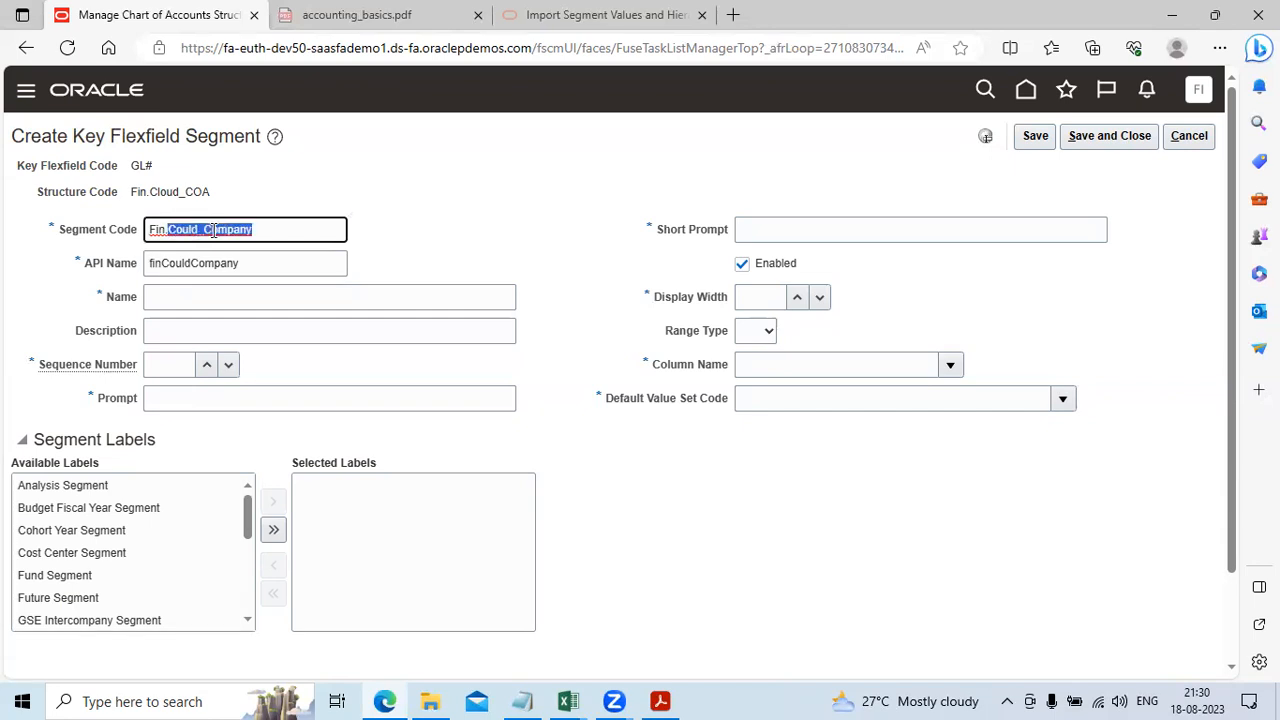
left_click(196, 300)
key("ctrl+v")
key("Tab")
key("ctrl+v")
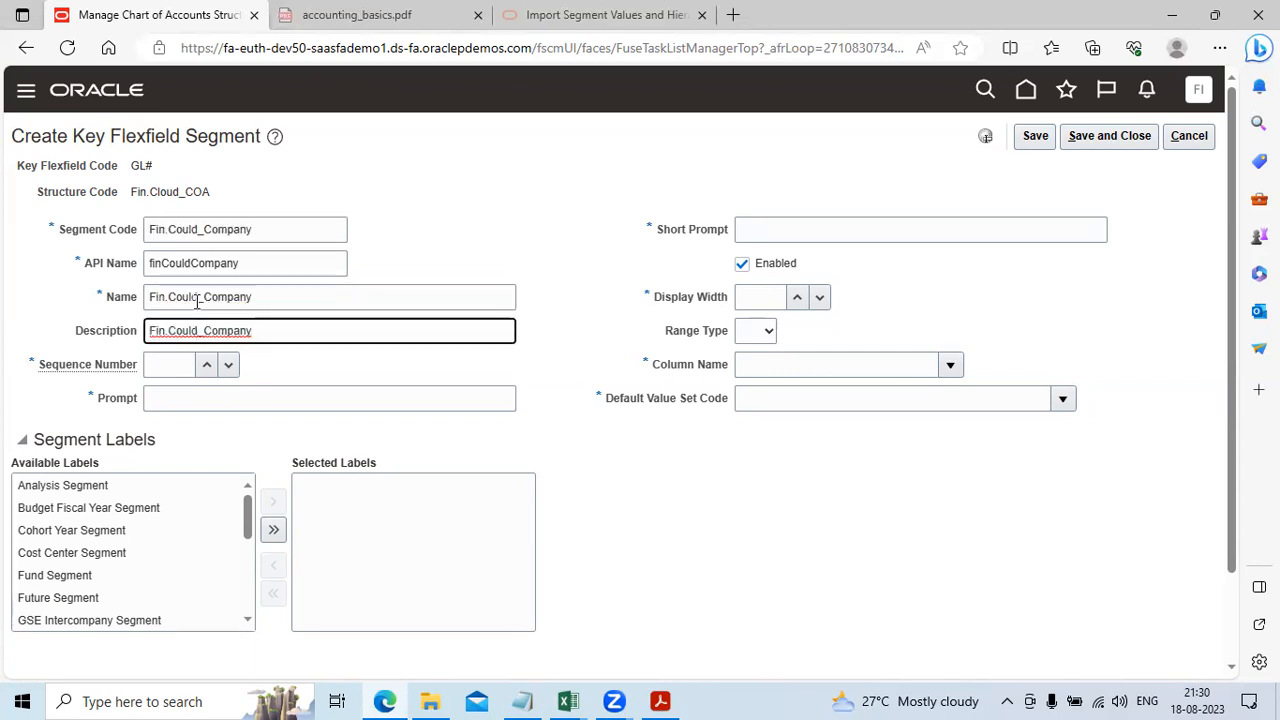
left_click(170, 372)
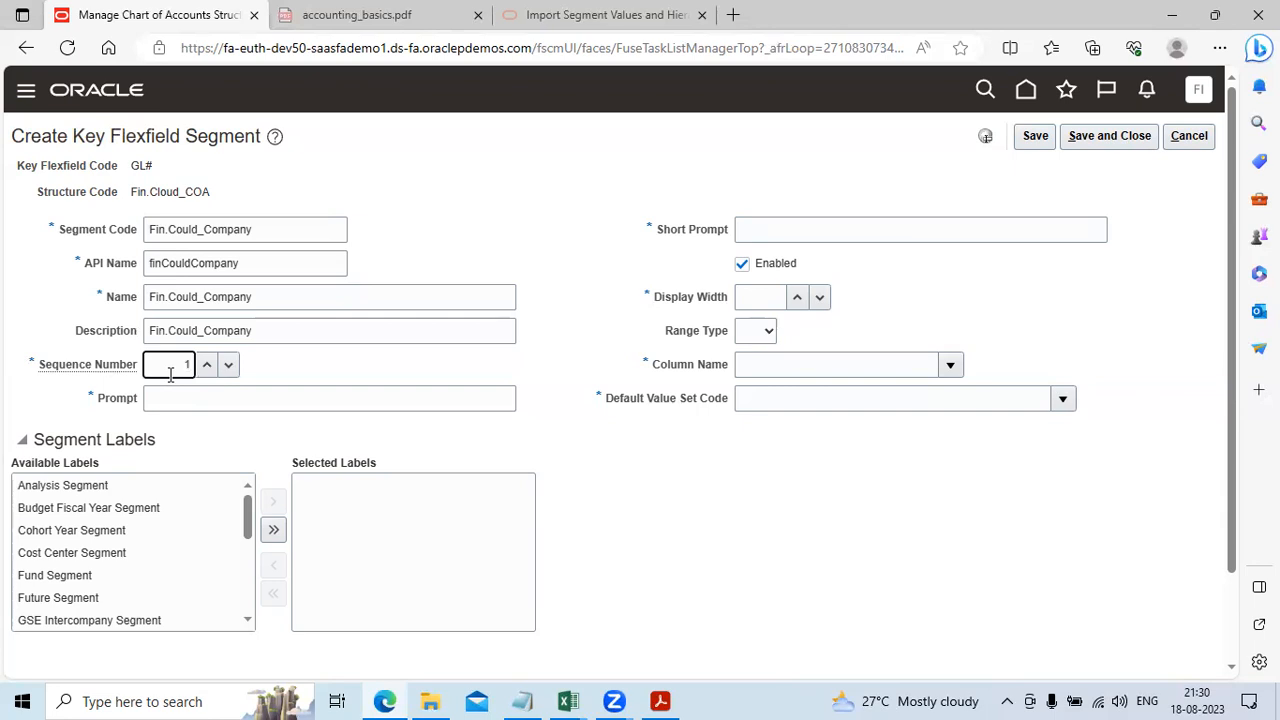
Step: Switch to Excel and check the segment order on the Manual Accounting sheet of the GLPPT workbook
key("alt+Tab")
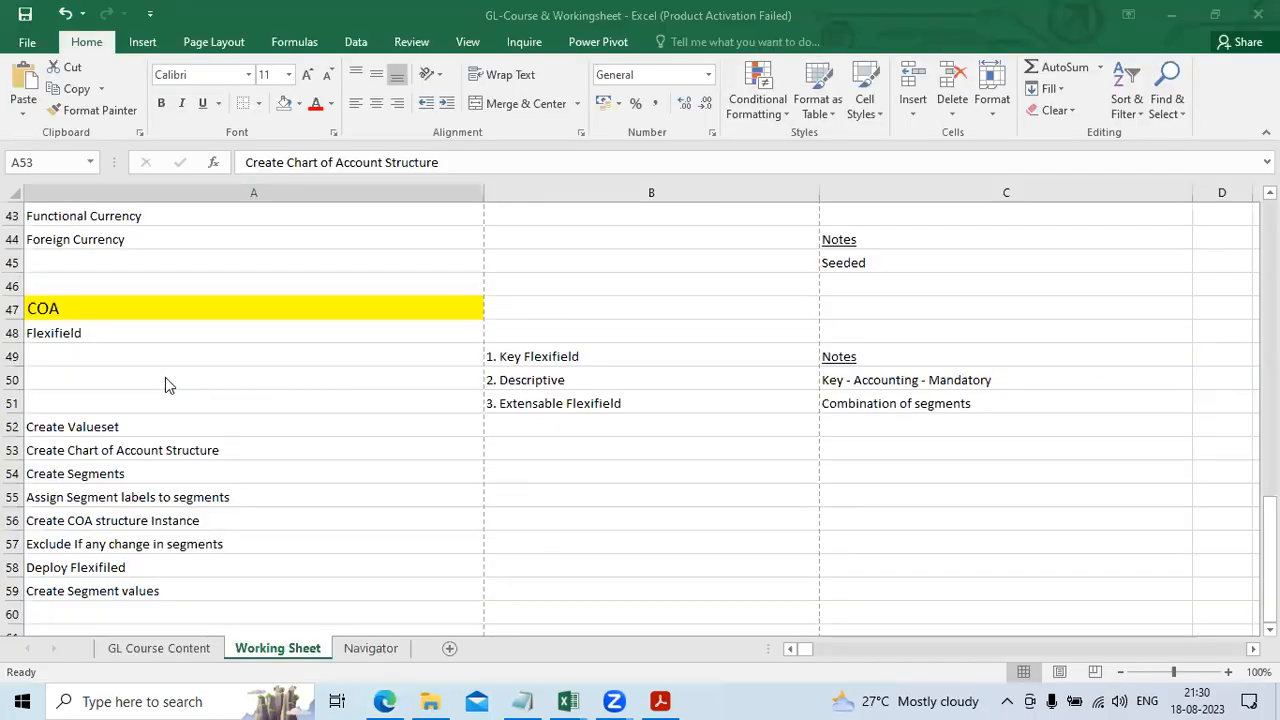
left_click(568, 700)
left_click(453, 649)
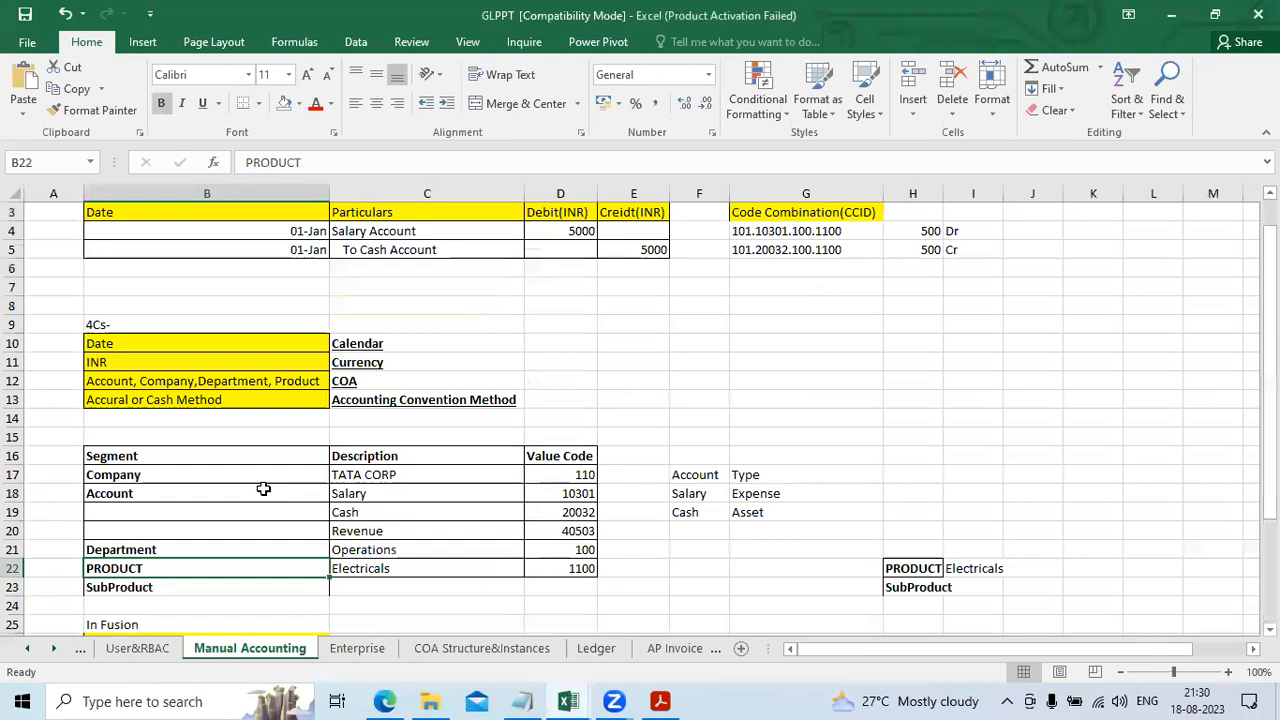
Step: Return to Oracle and copy Fin.Could_Company into the segment's prompt and short prompt
key("alt+Tab")
key("alt+Tab")
key("Tab")
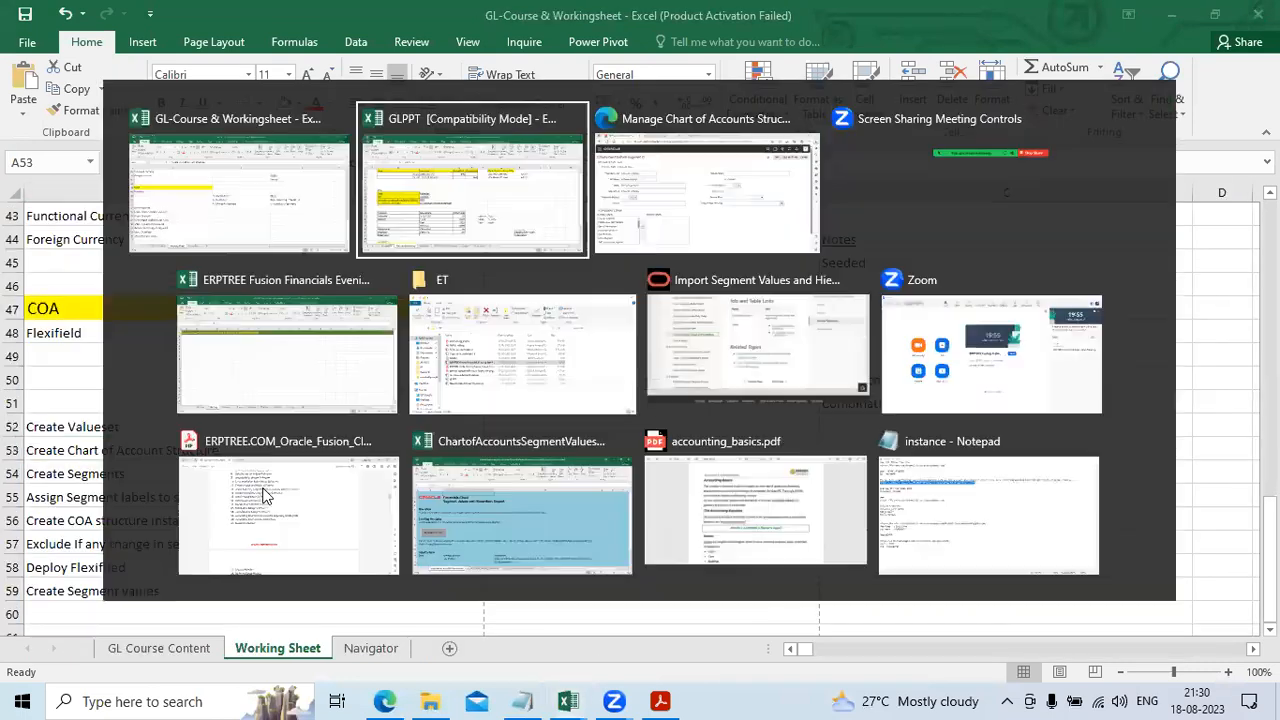
left_click(189, 397)
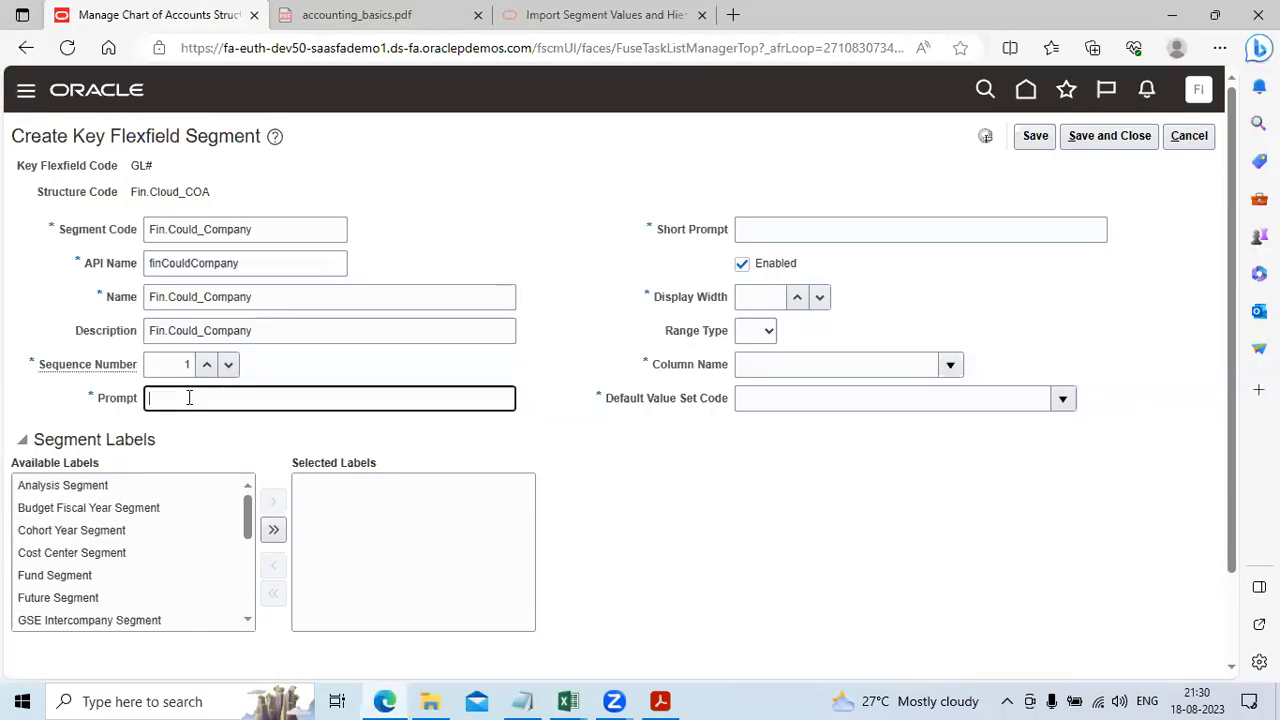
triple_click(245, 231)
key("ctrl+c")
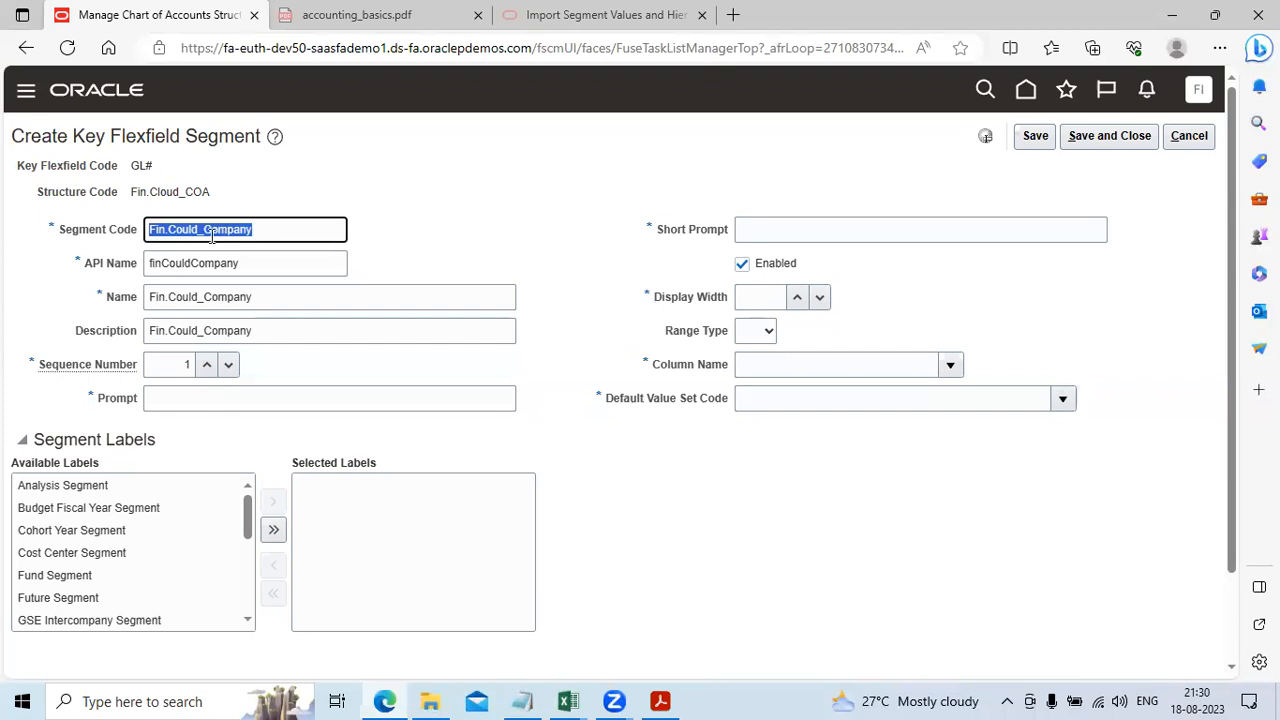
left_click(206, 399)
key("ctrl+v")
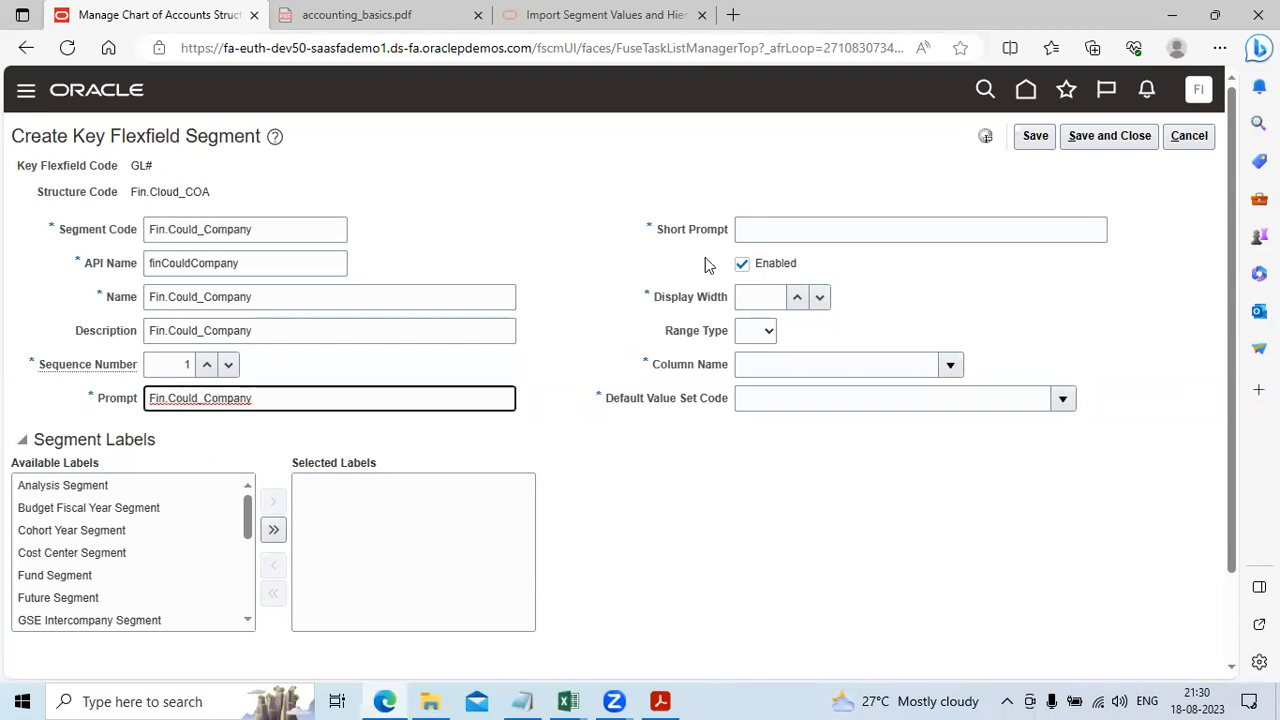
left_click(777, 233)
key("ctrl+v")
key("Tab")
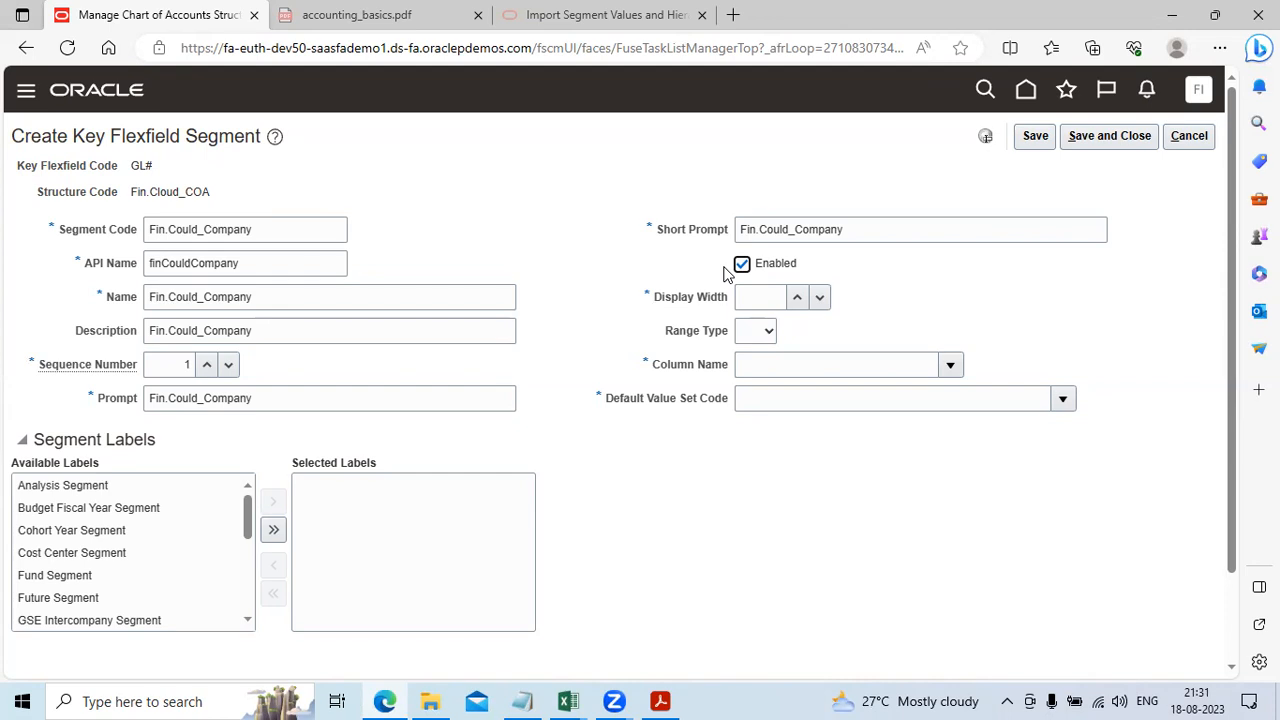
Step: Set the company segment's display width to 4 and leave its range type blank
left_click(762, 296)
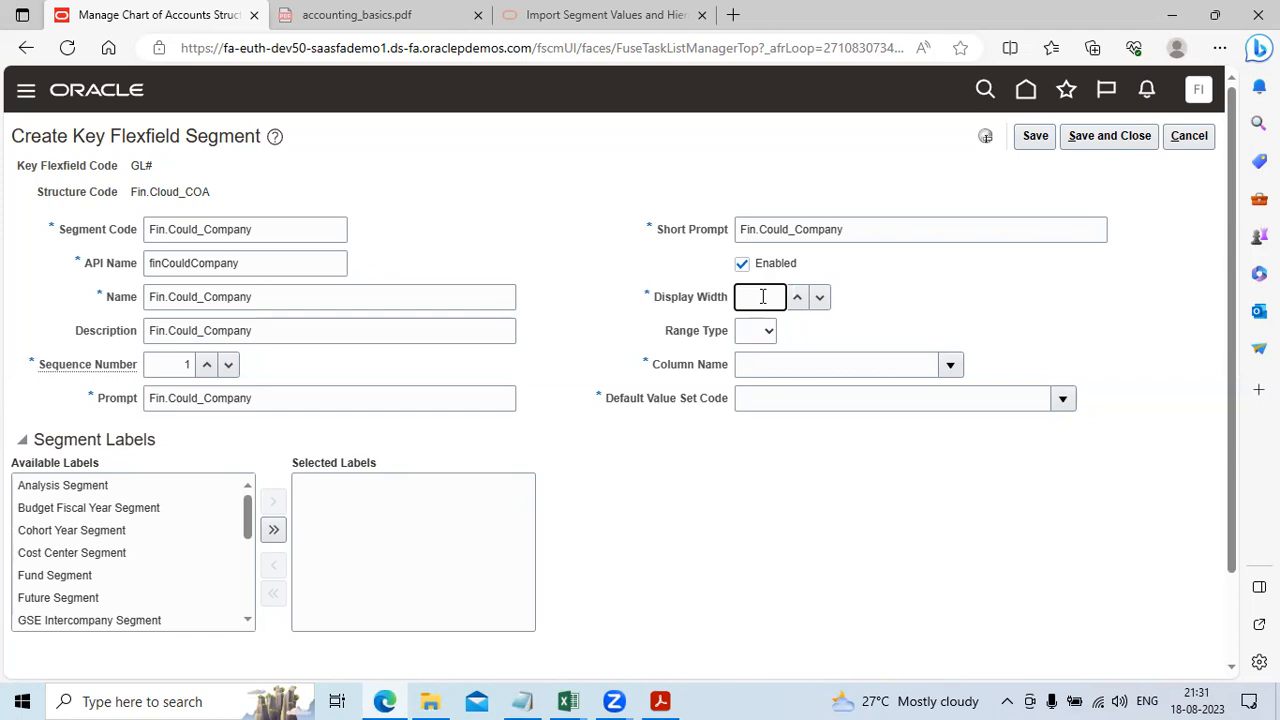
type("4")
key("Tab")
key("Tab")
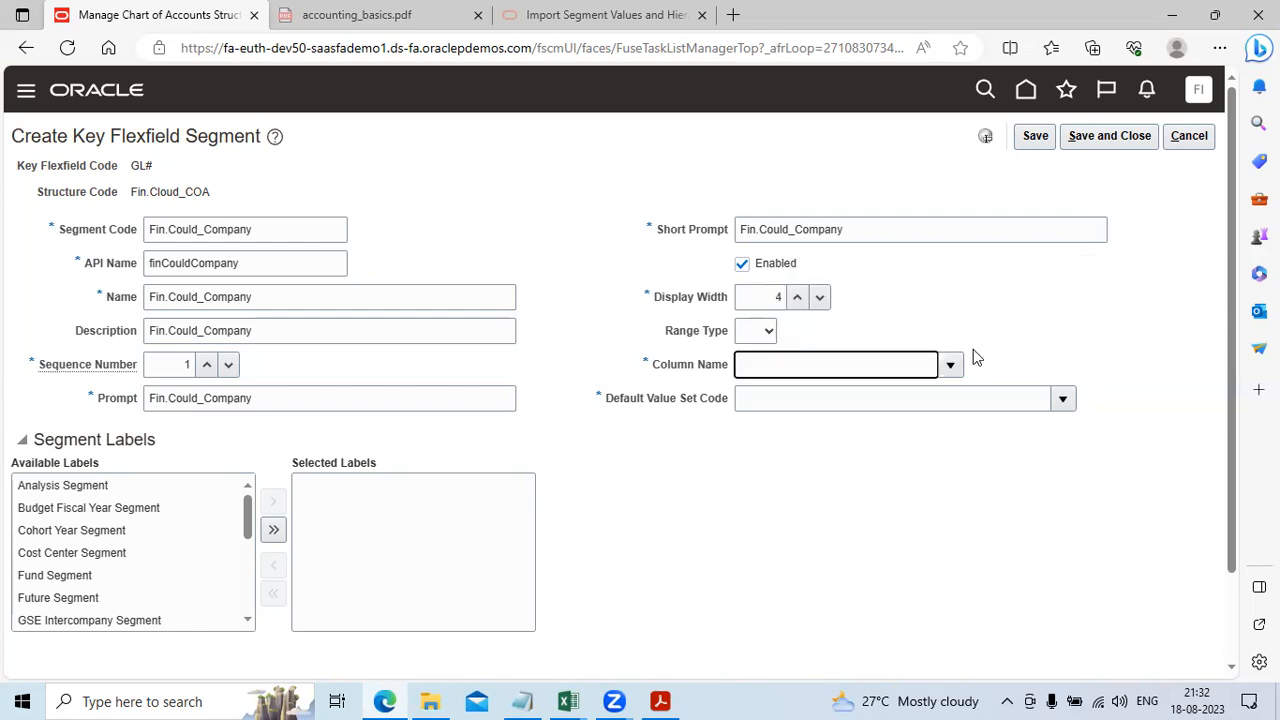
left_click(766, 333)
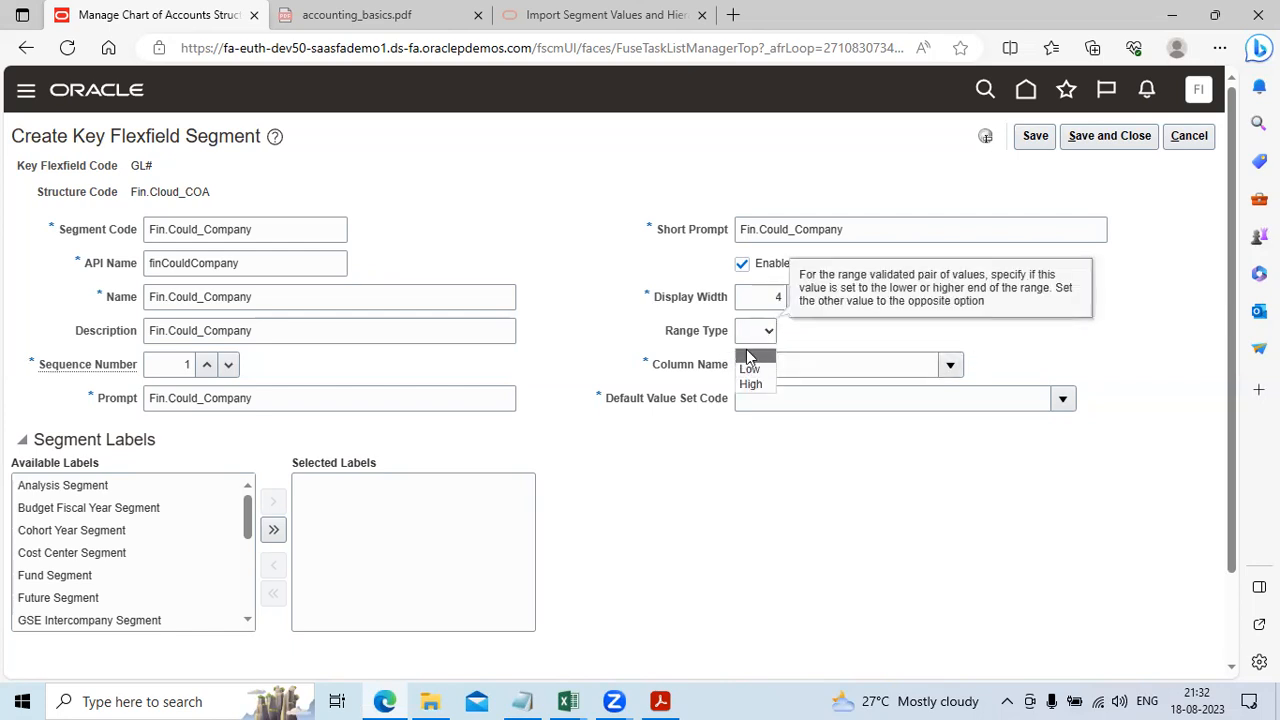
left_click(866, 338)
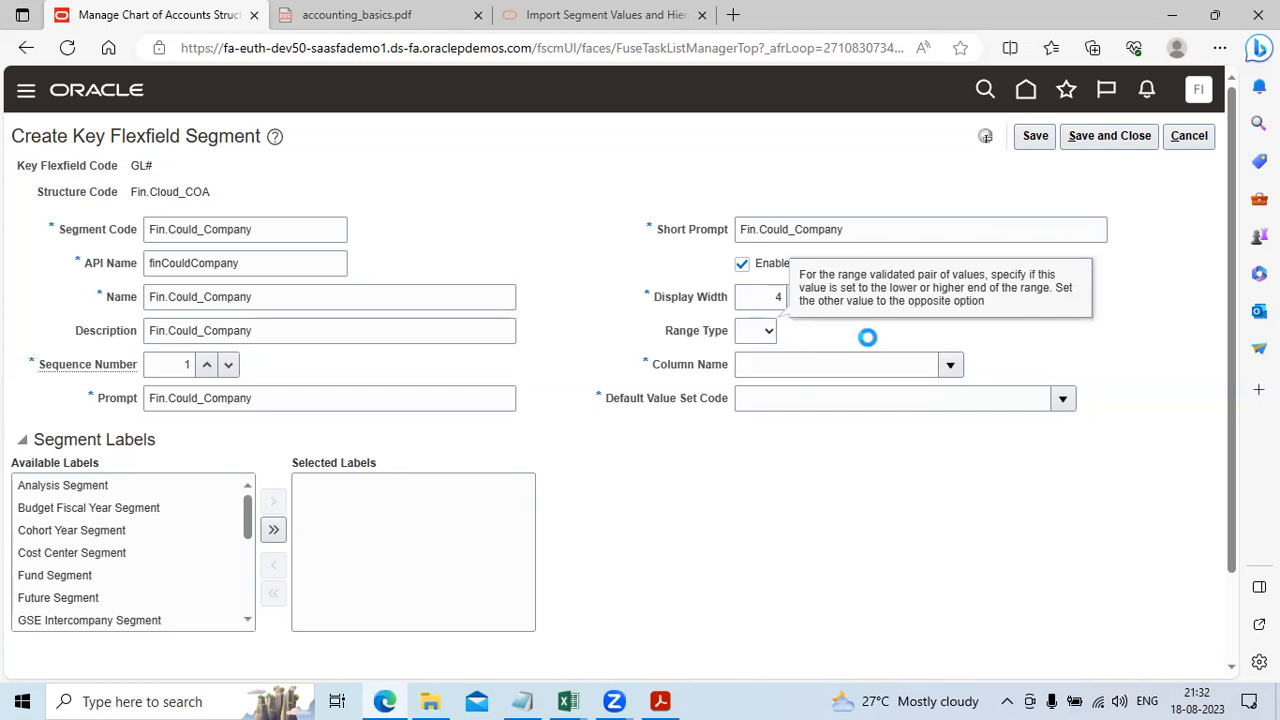
Step: Assign SEGMENT1 as the company segment's column name
left_click(951, 367)
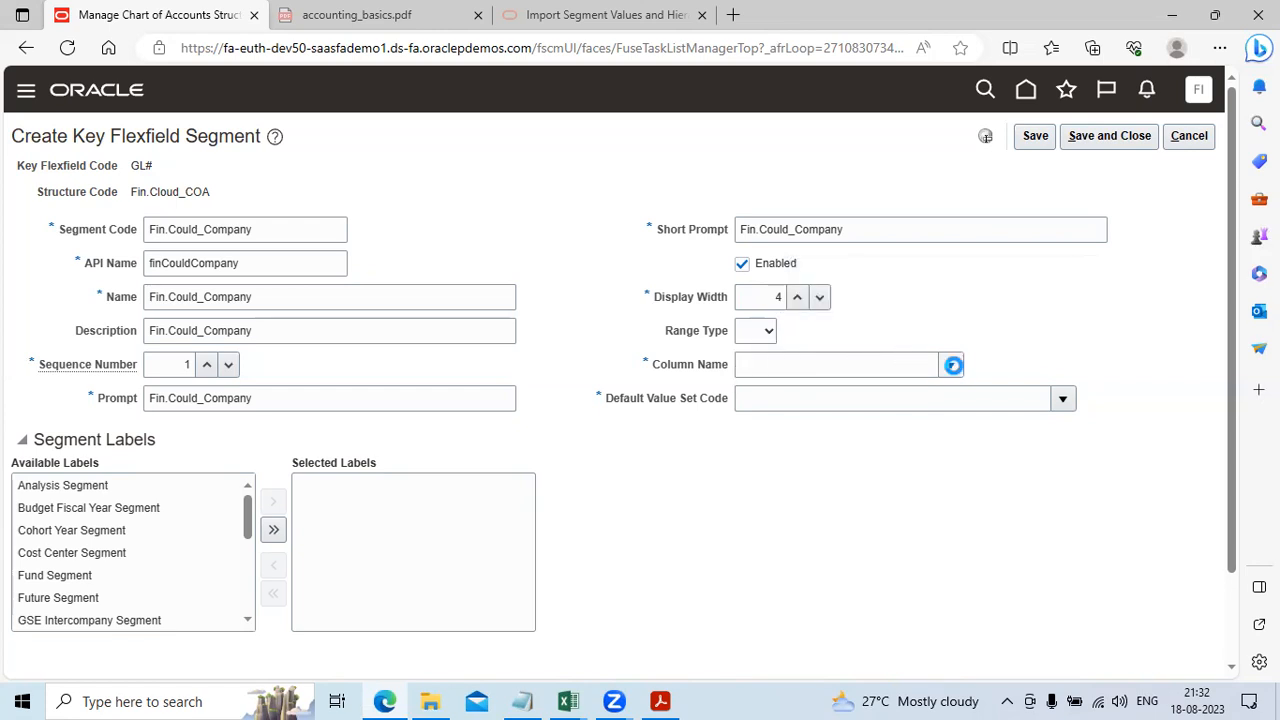
key("Down")
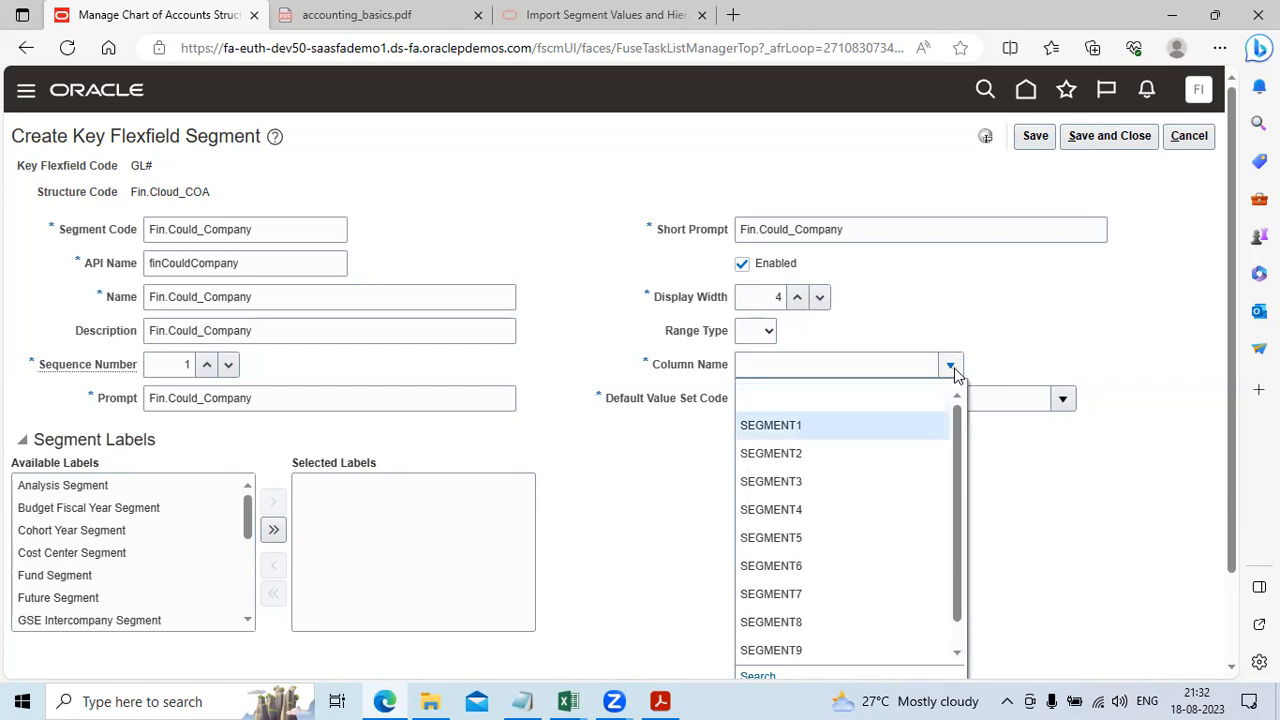
left_click(958, 656)
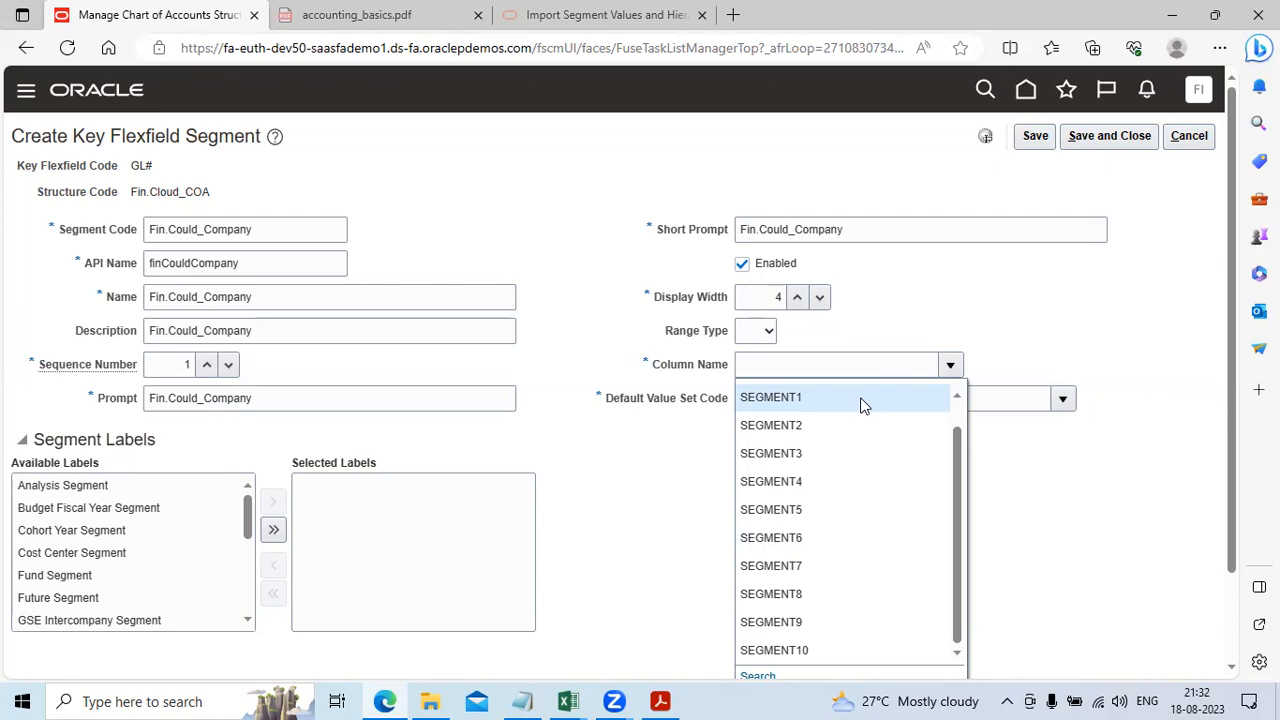
key("Escape")
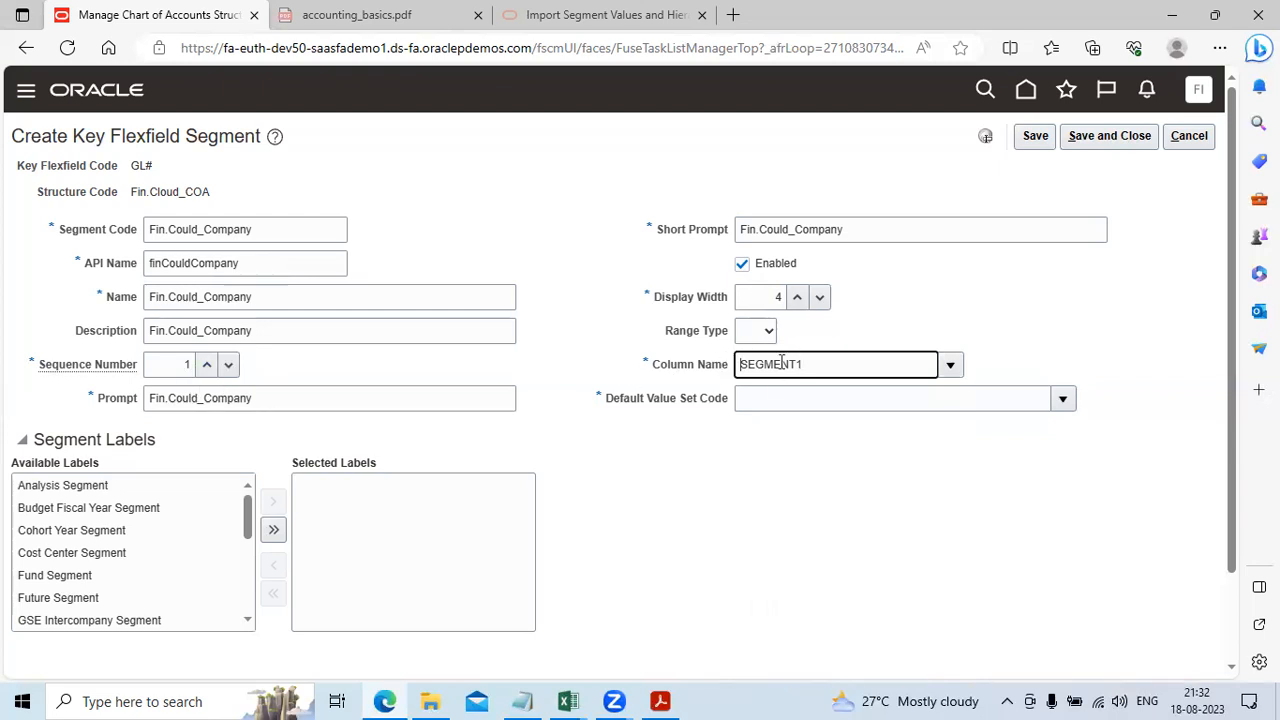
Step: Search the value sets for Fin%clou% and assign Fin.Cloud_Company as the segment's default value set code
left_click(1063, 398)
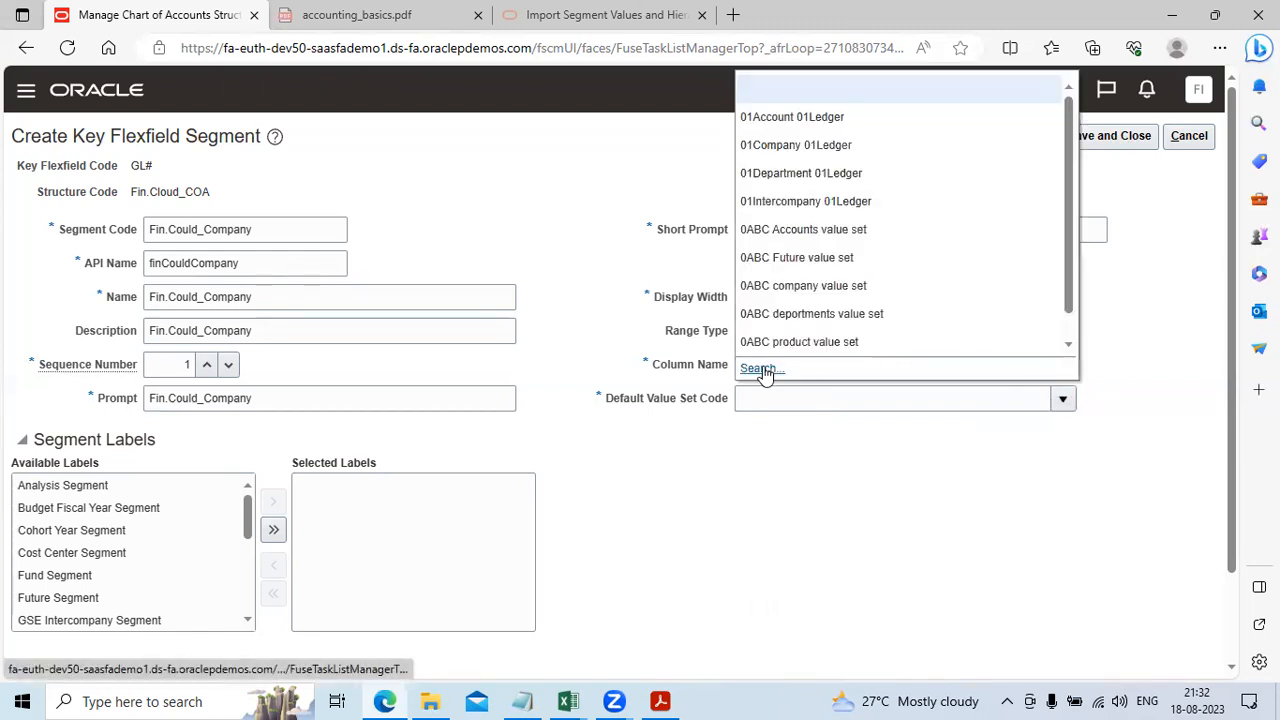
left_click(764, 370)
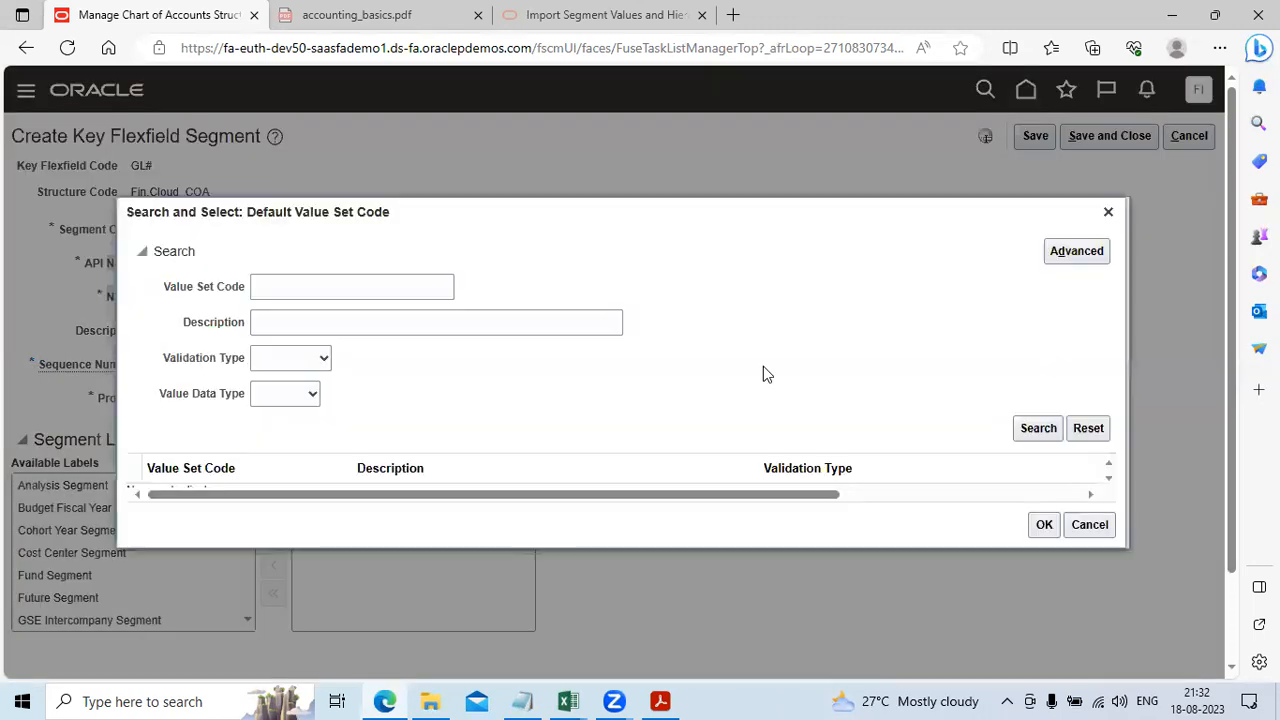
left_click(305, 290)
type("Fin%")
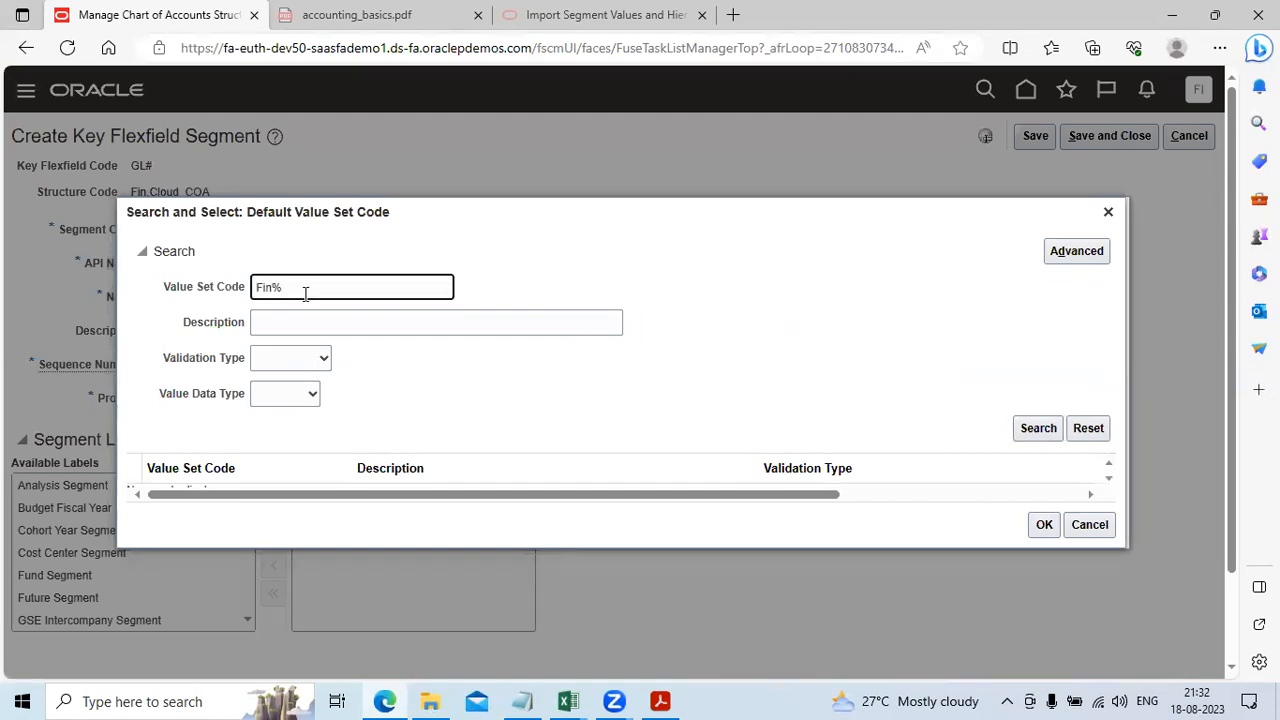
key("Return")
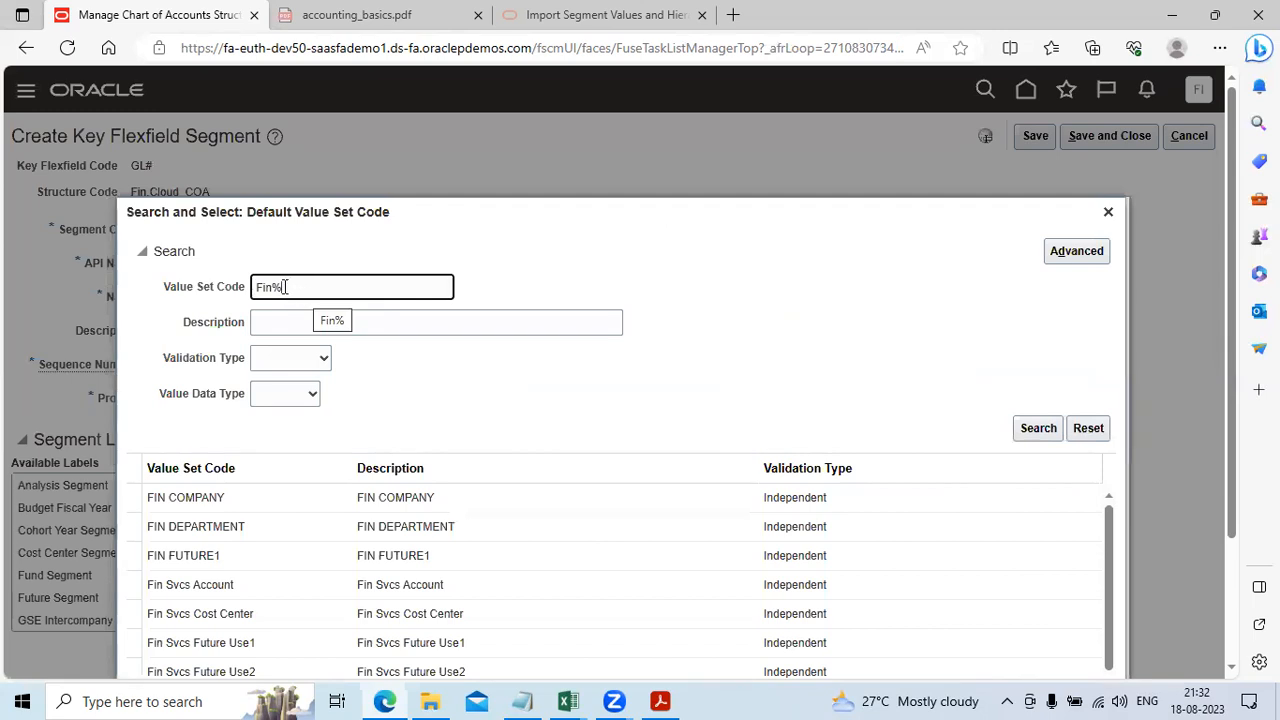
type("Clou%")
key("Return")
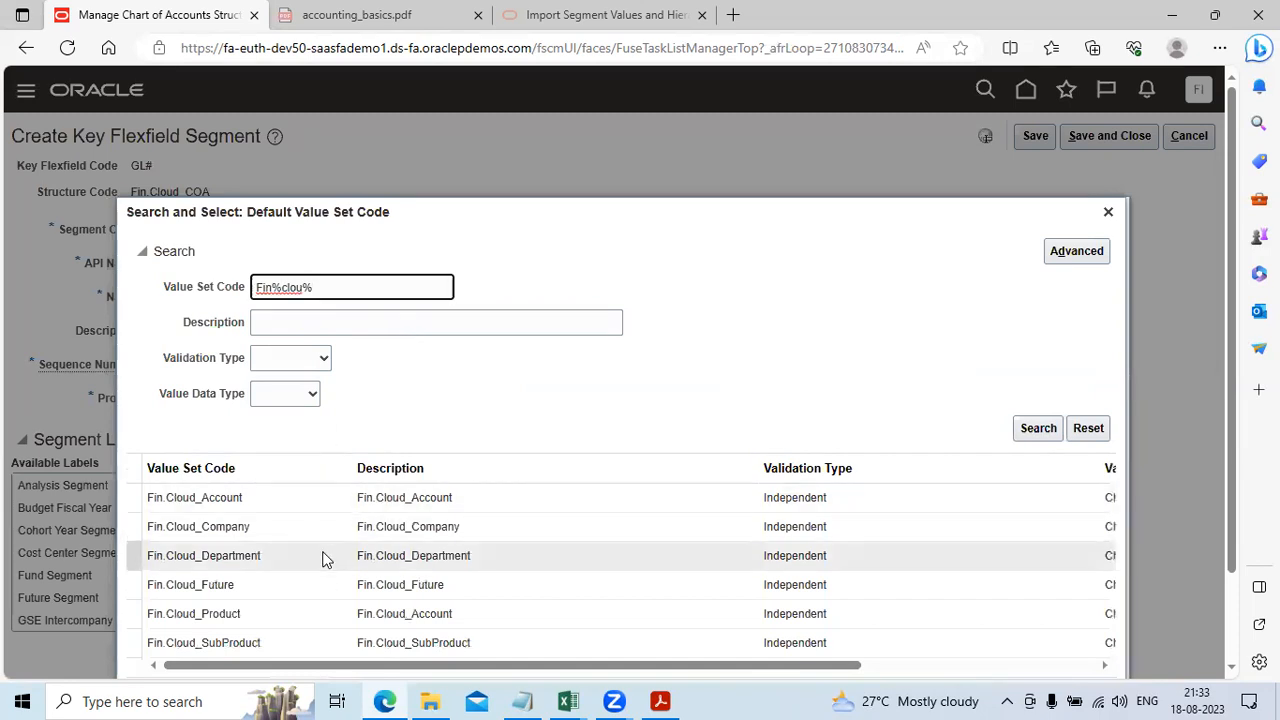
left_click(287, 529)
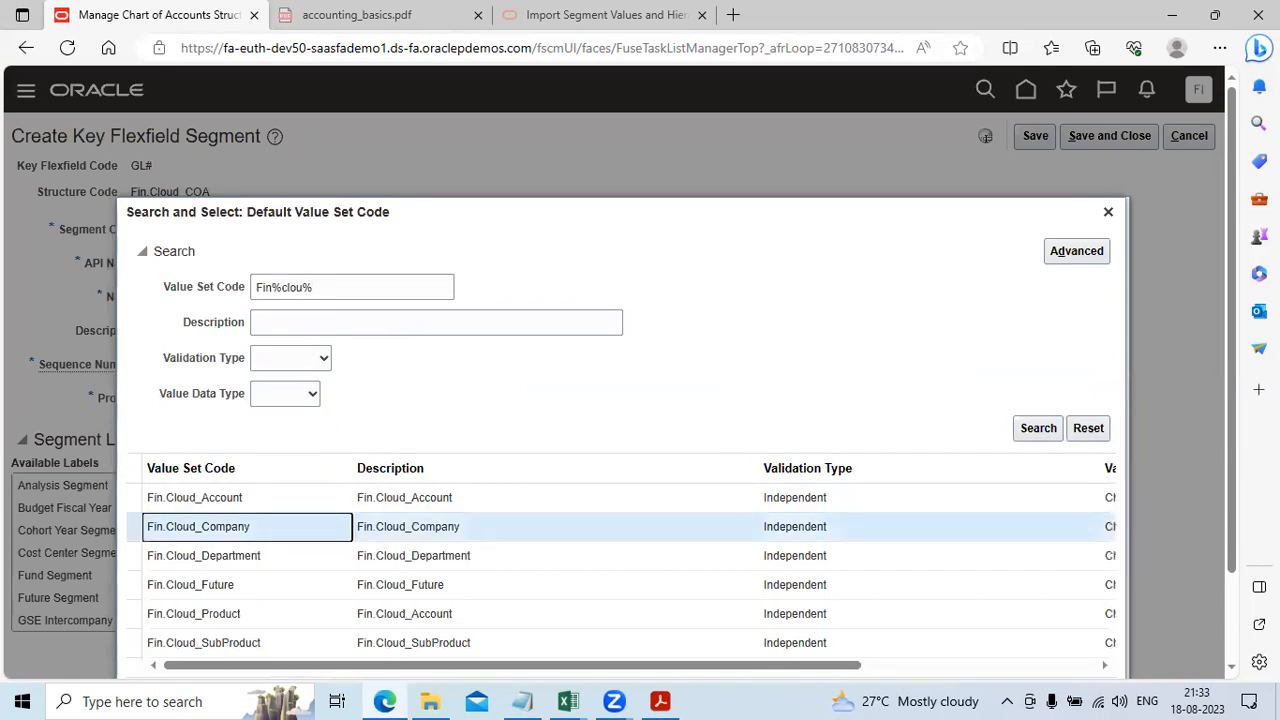
scroll(1234, 672, "down", 2)
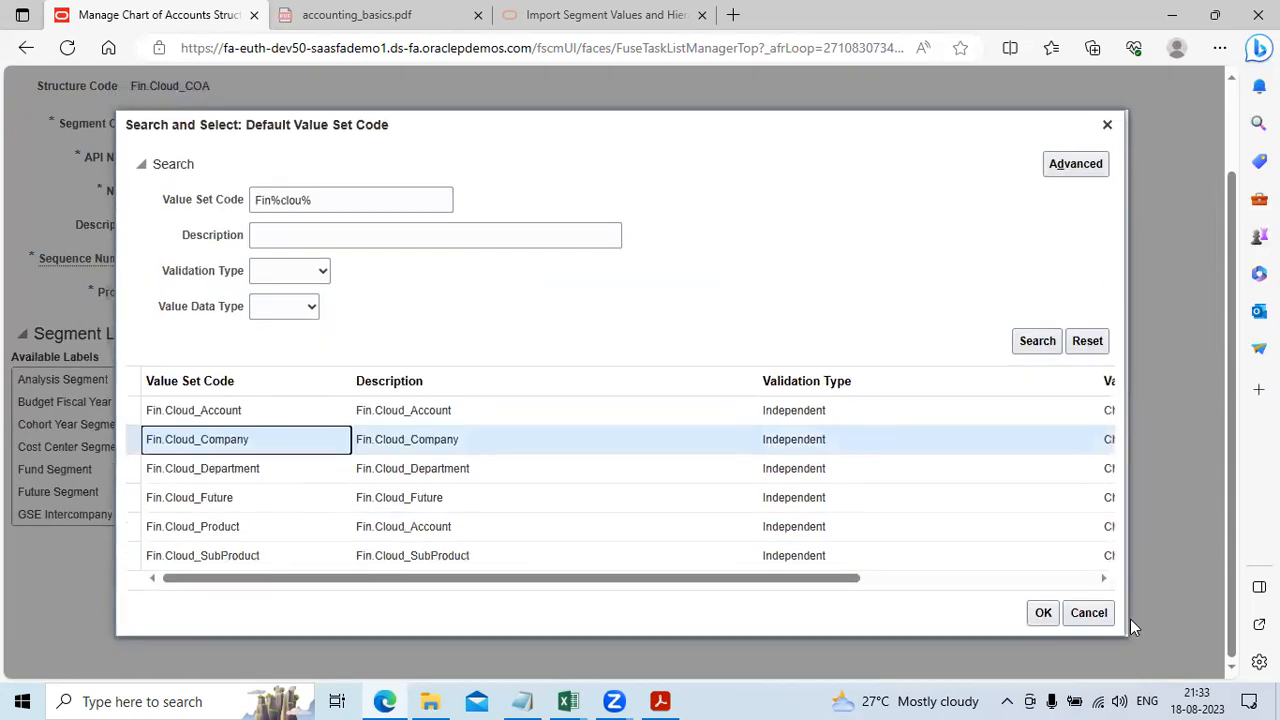
left_click(1043, 613)
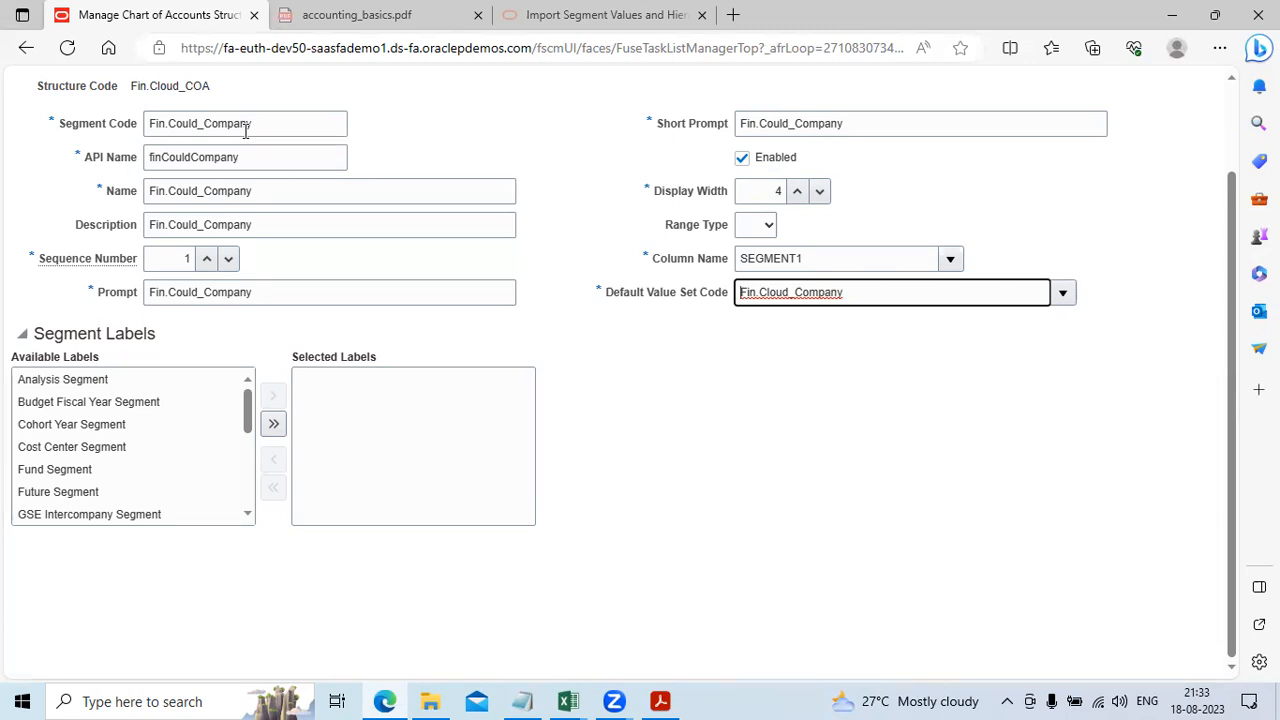
Step: Switch to Excel and review the Company segment row on the Manual Accounting sheet of the GLPPT workbook
key("alt+Tab")
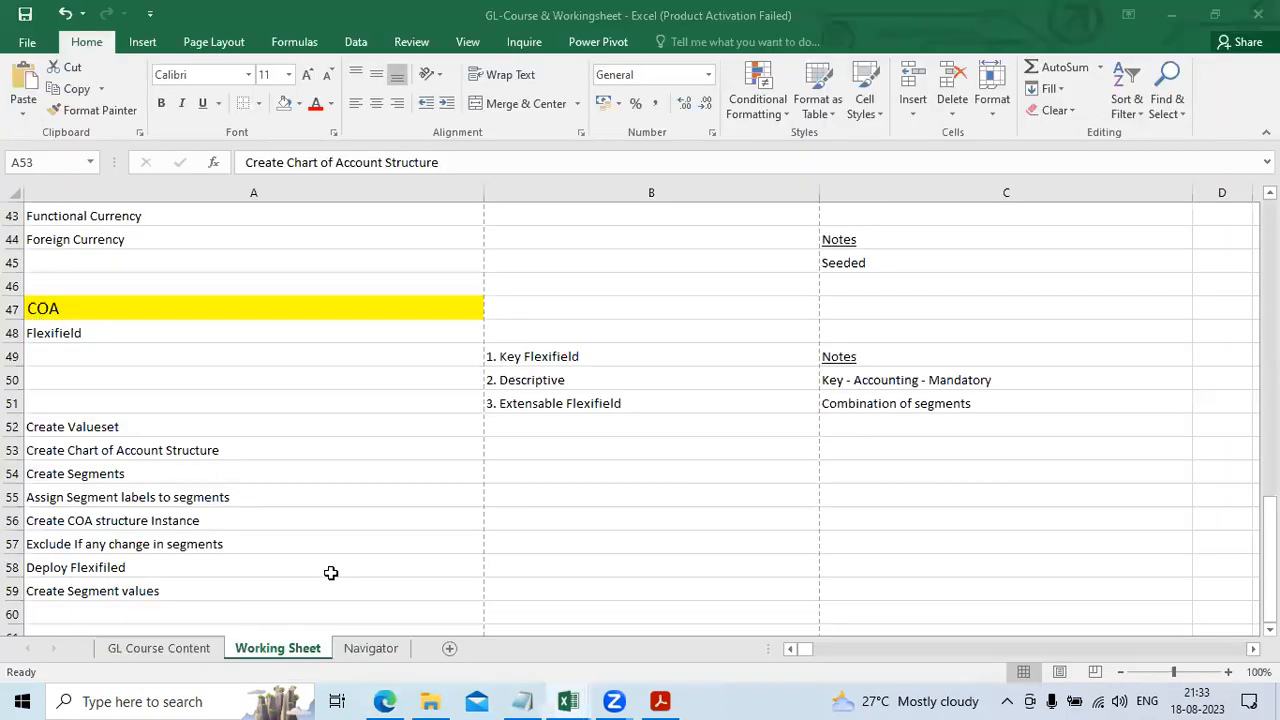
mouse_move(567, 700)
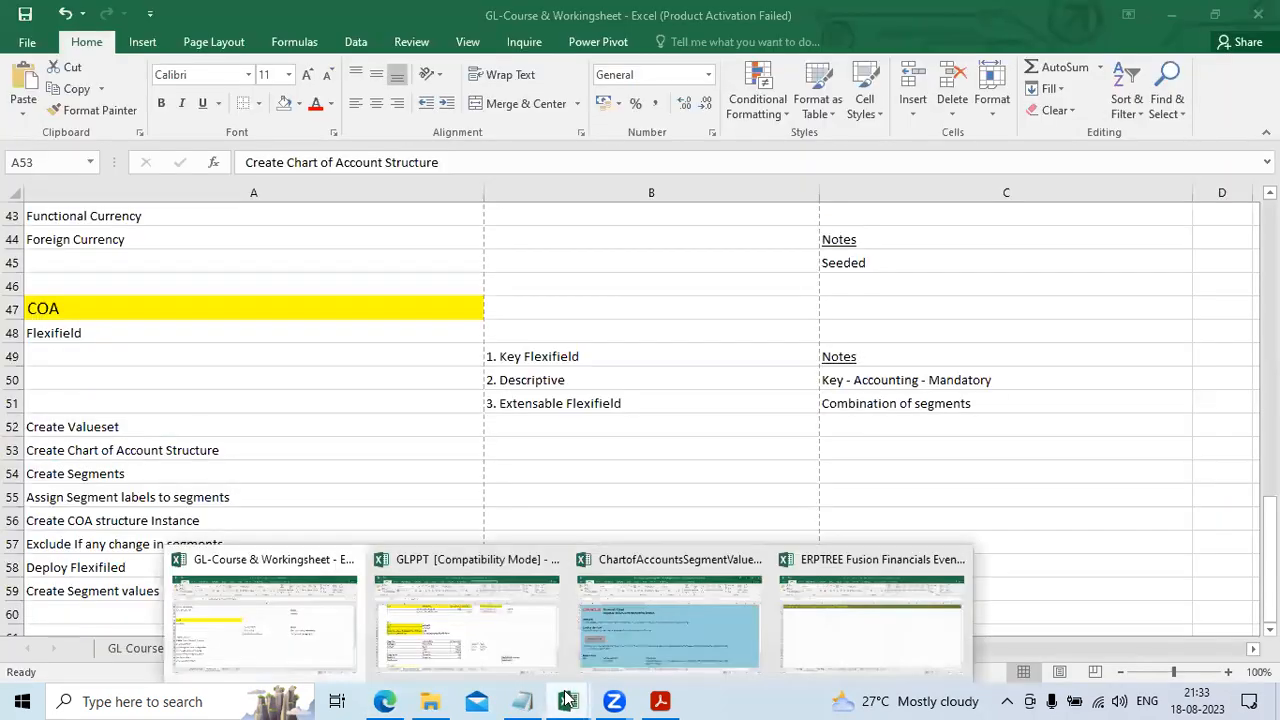
left_click(488, 656)
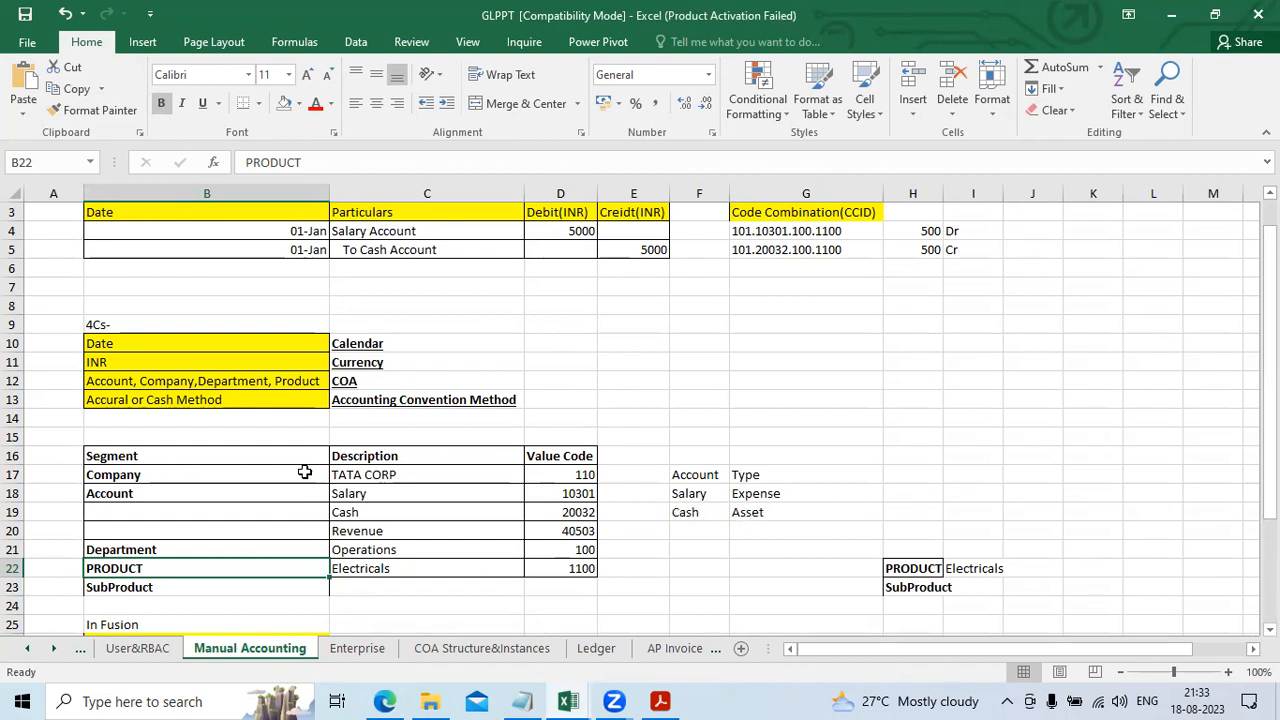
left_click(229, 474)
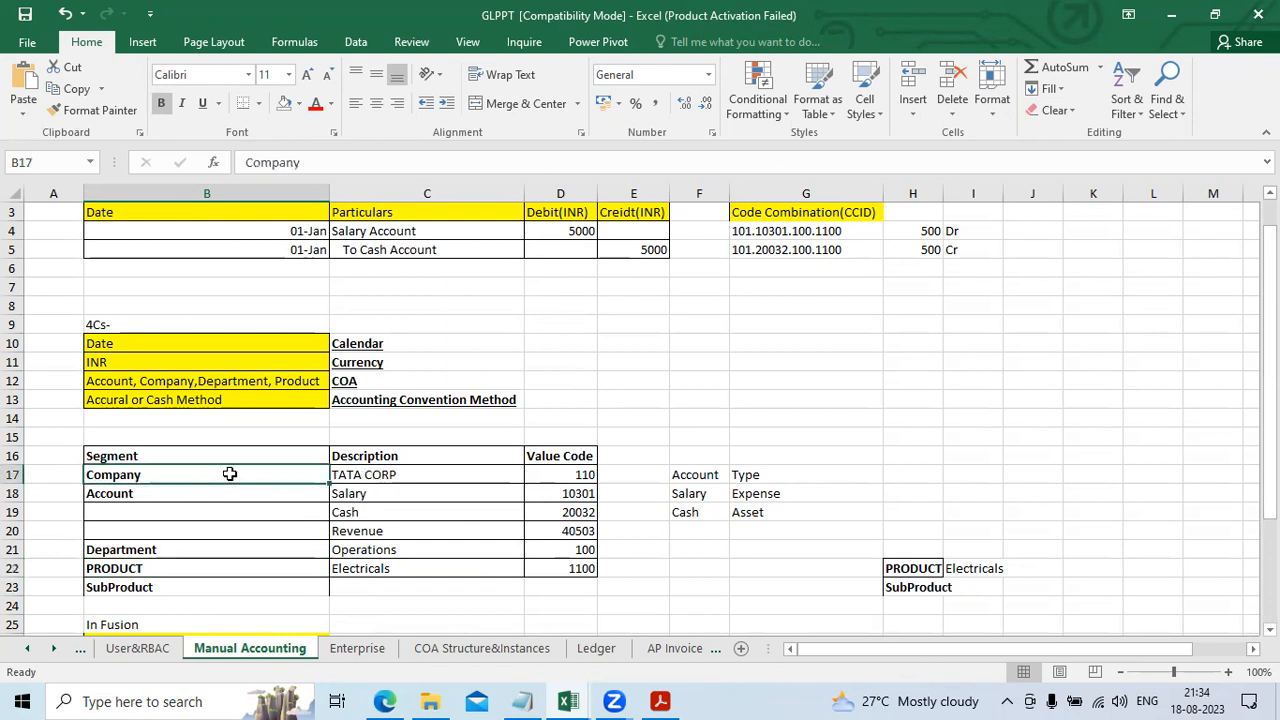
Step: Return to Oracle and assign the Primary Balancing Segment label to the company segment
key("alt+Tab")
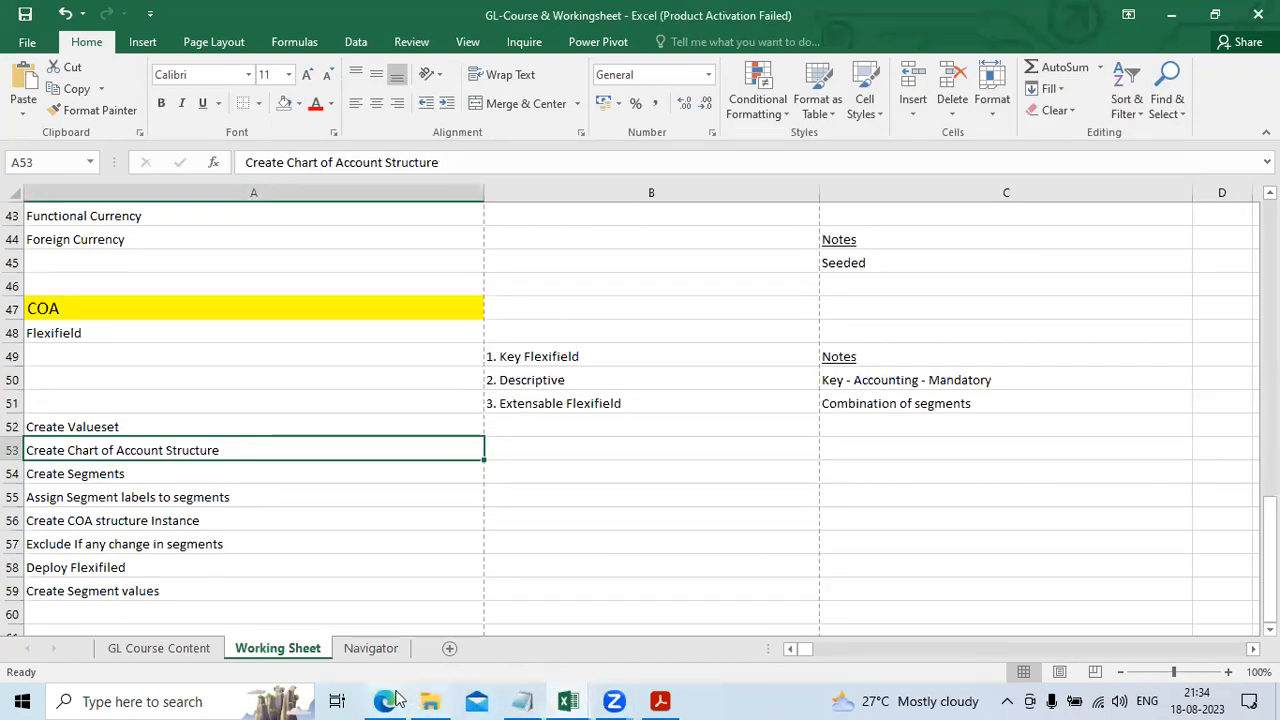
mouse_move(388, 700)
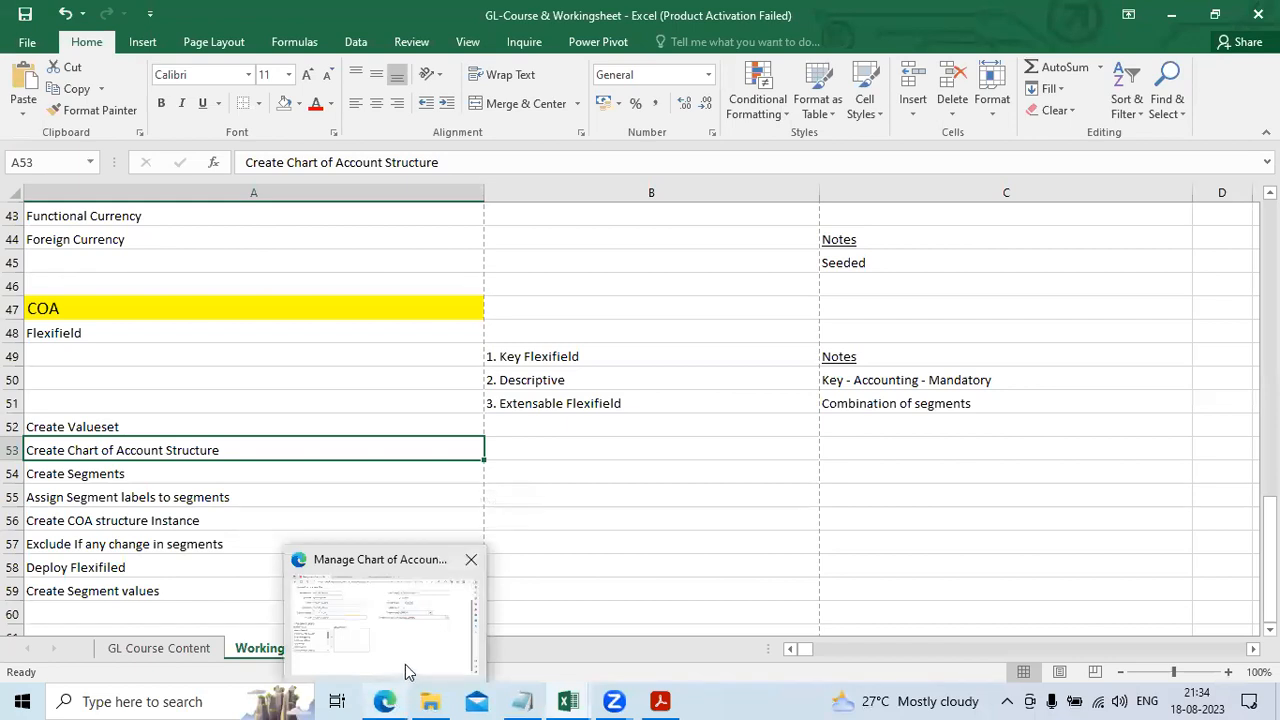
left_click(410, 670)
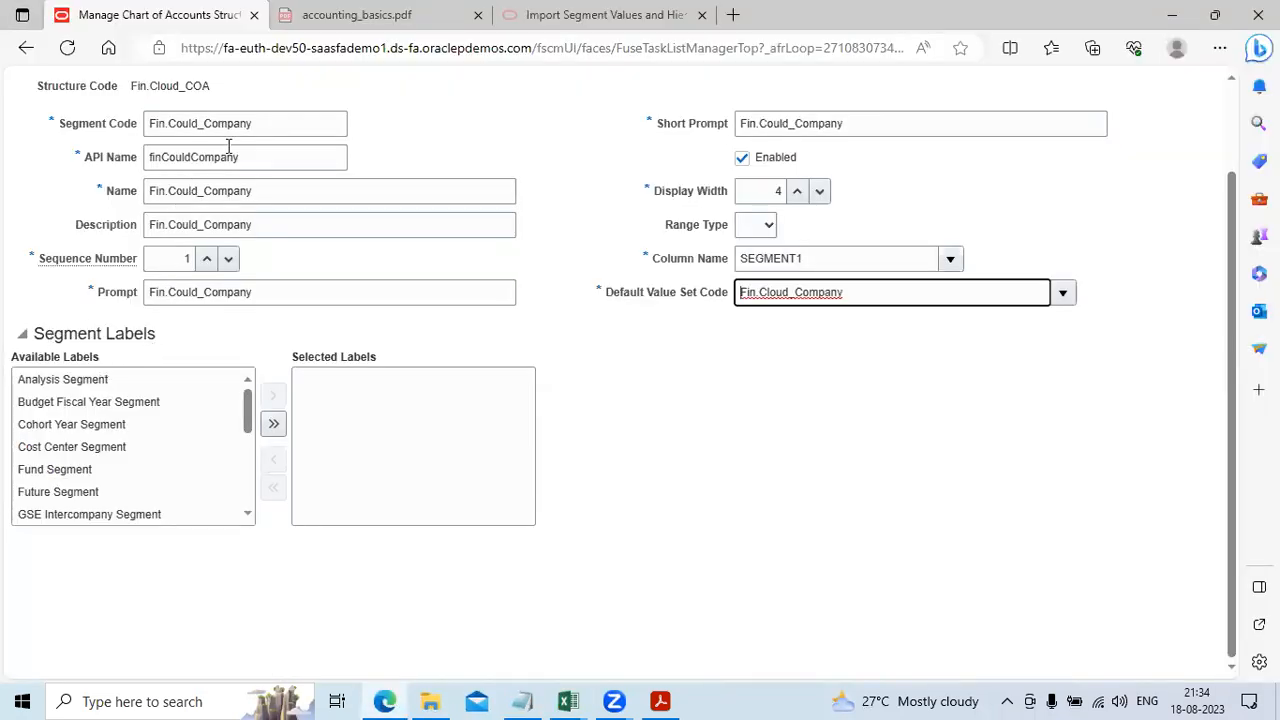
left_click(248, 516)
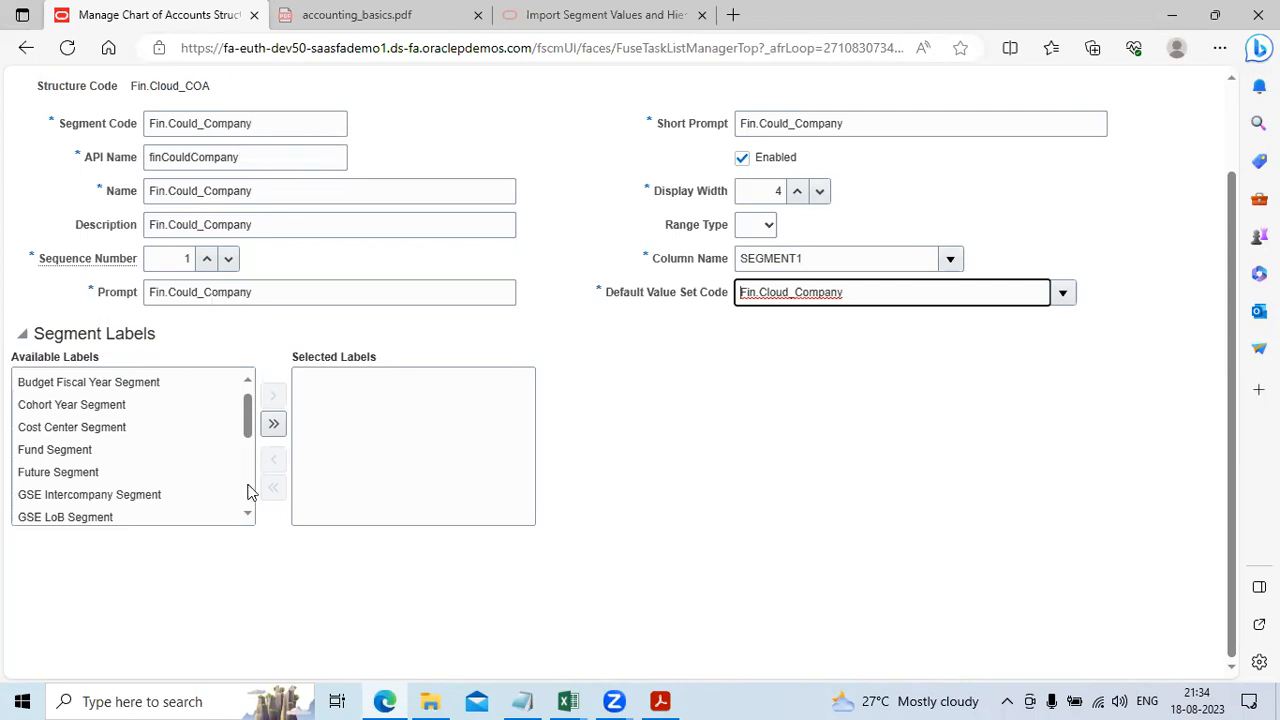
left_click(248, 517)
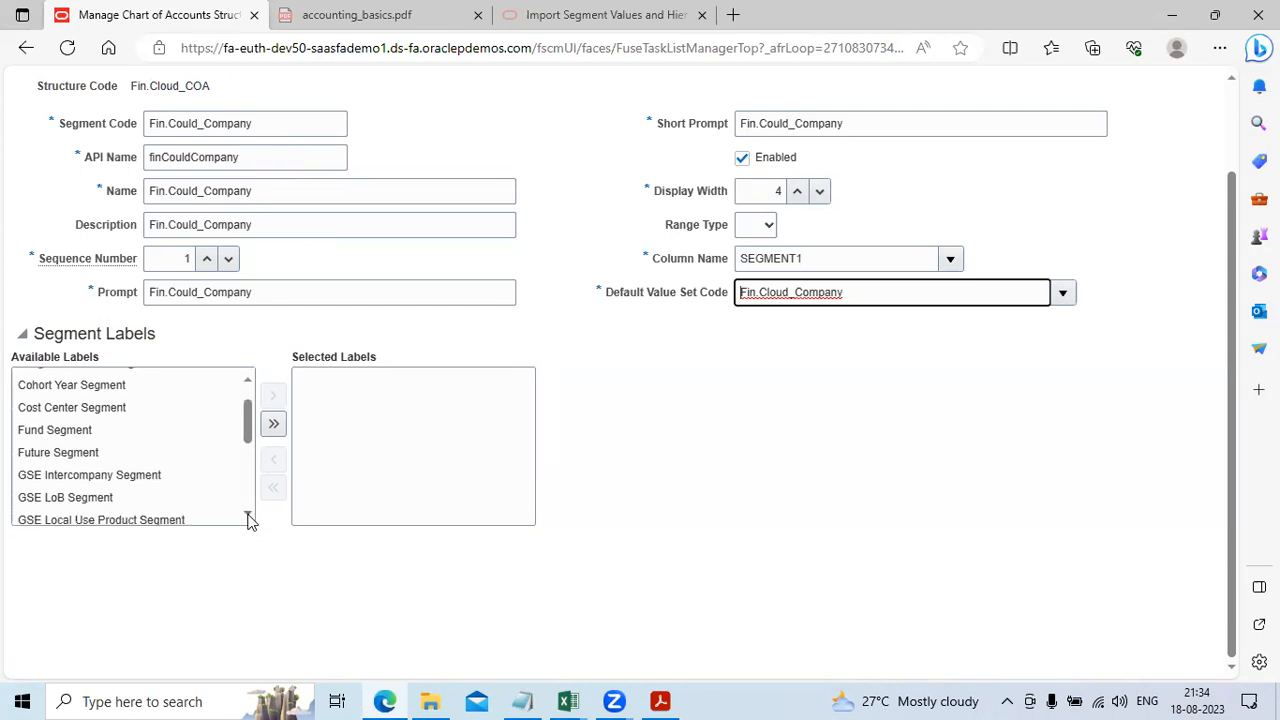
left_click(248, 517)
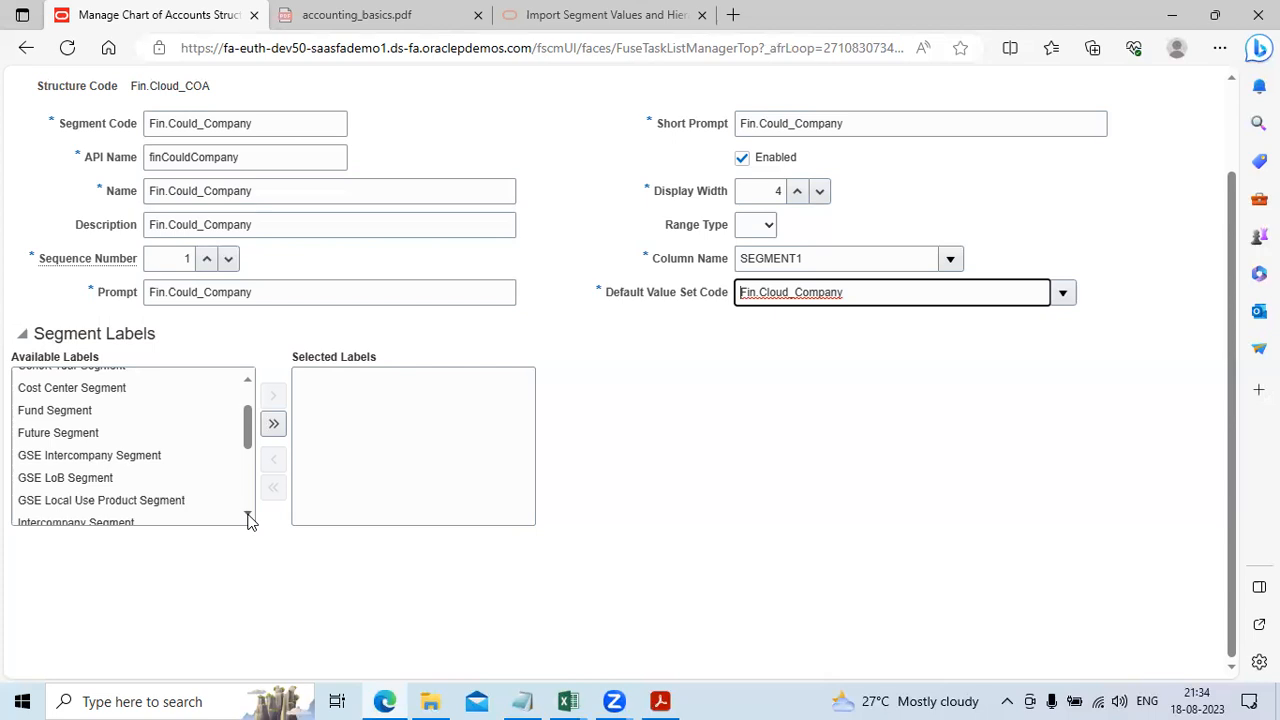
left_click(248, 517)
left_click(248, 517)
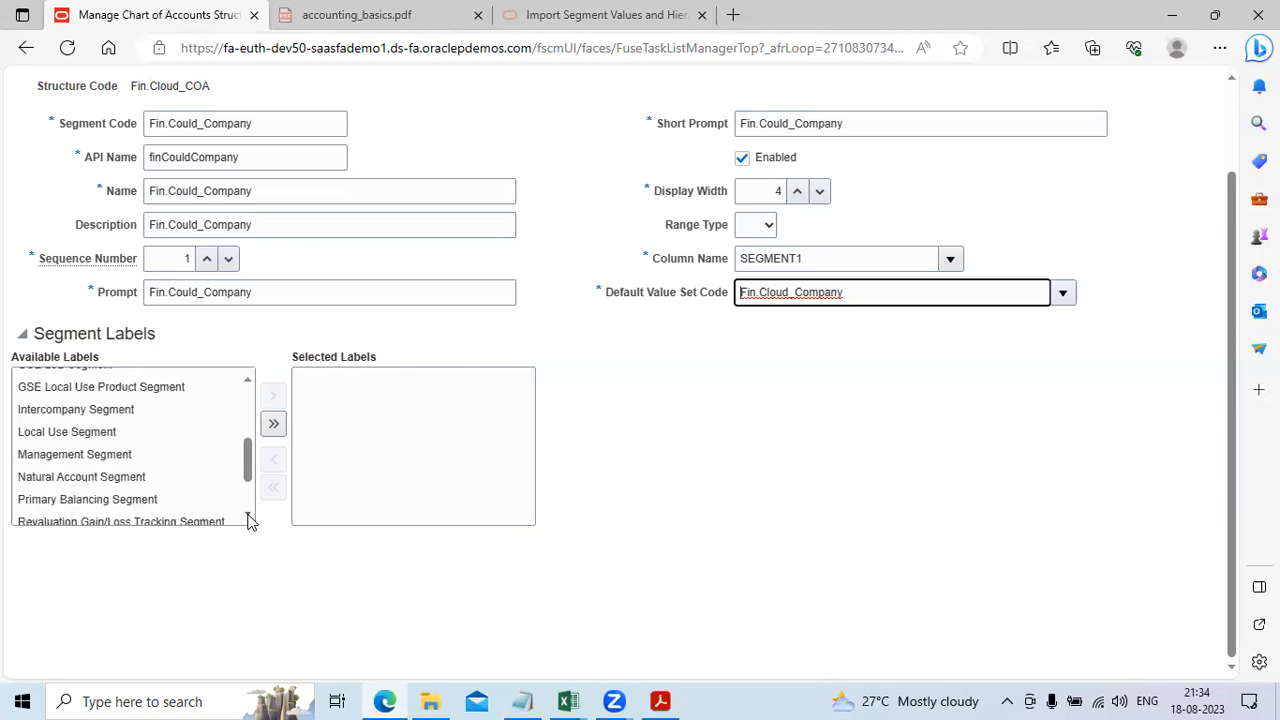
left_click(248, 517)
left_click(160, 477)
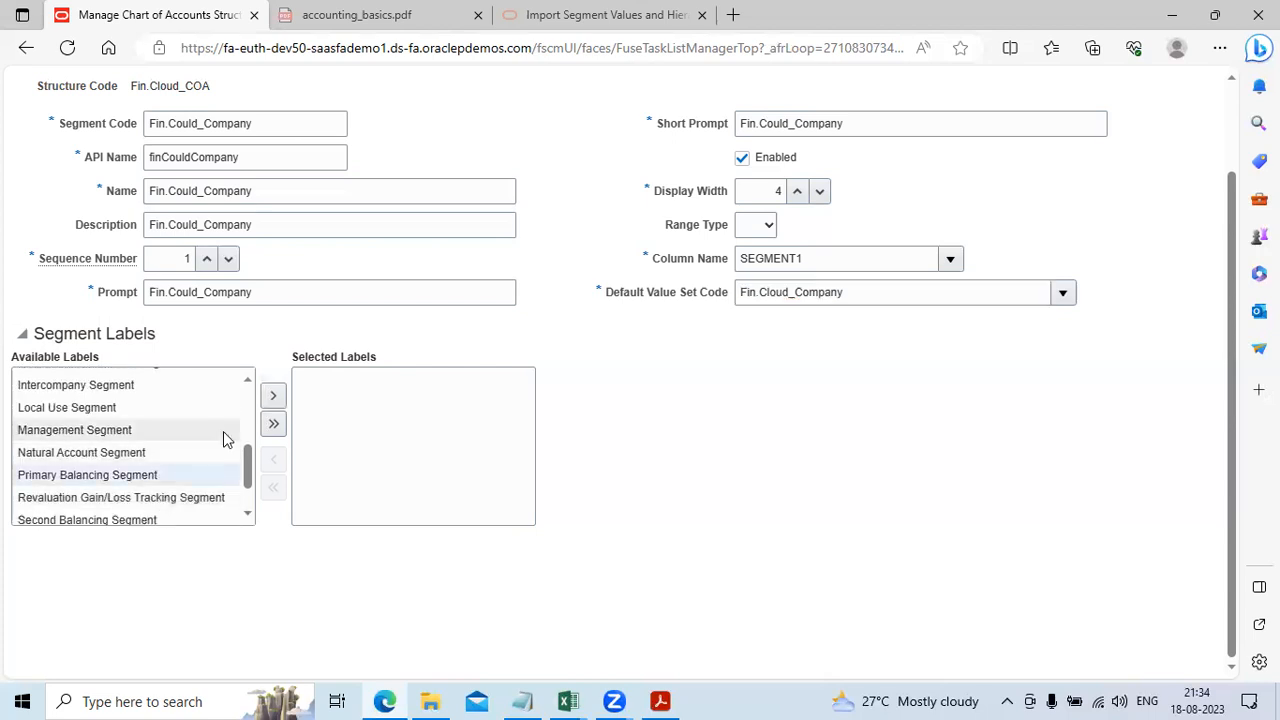
left_click(277, 399)
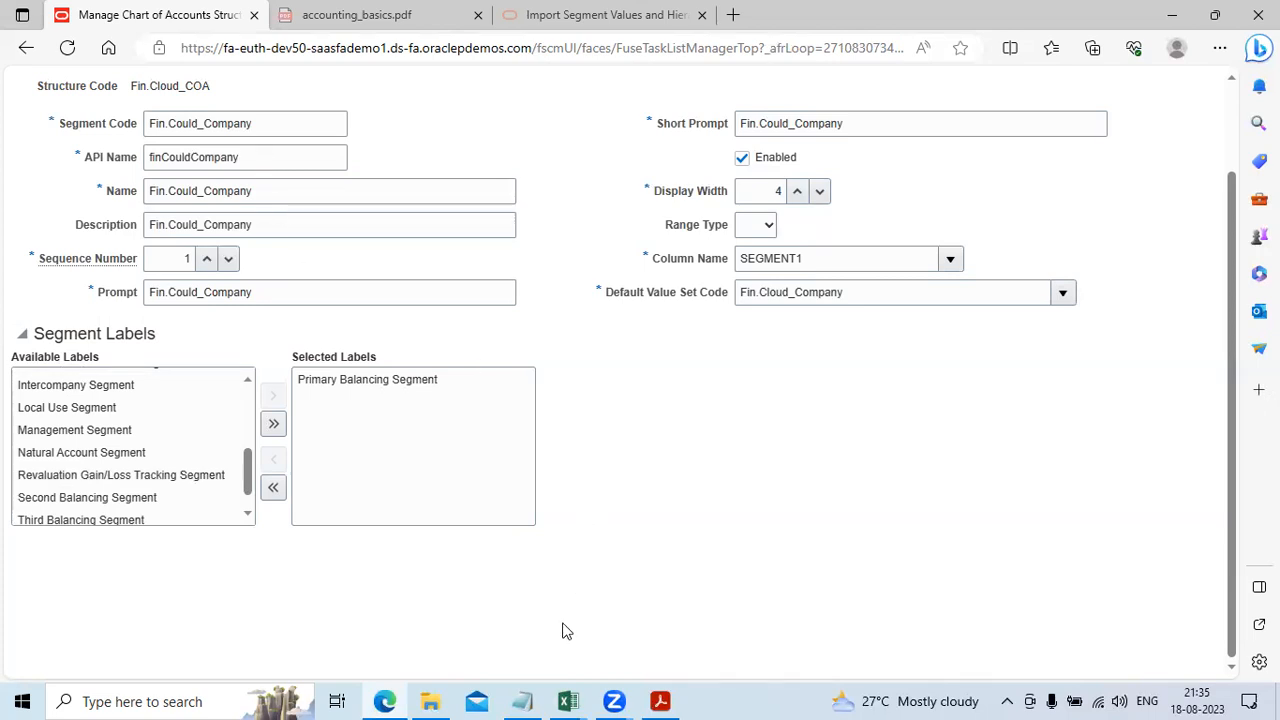
Step: Switch to the GLPPT workbook in Excel and examine the Salary Account and Cash Account journal lines on the Manual Accounting sheet
left_click(570, 700)
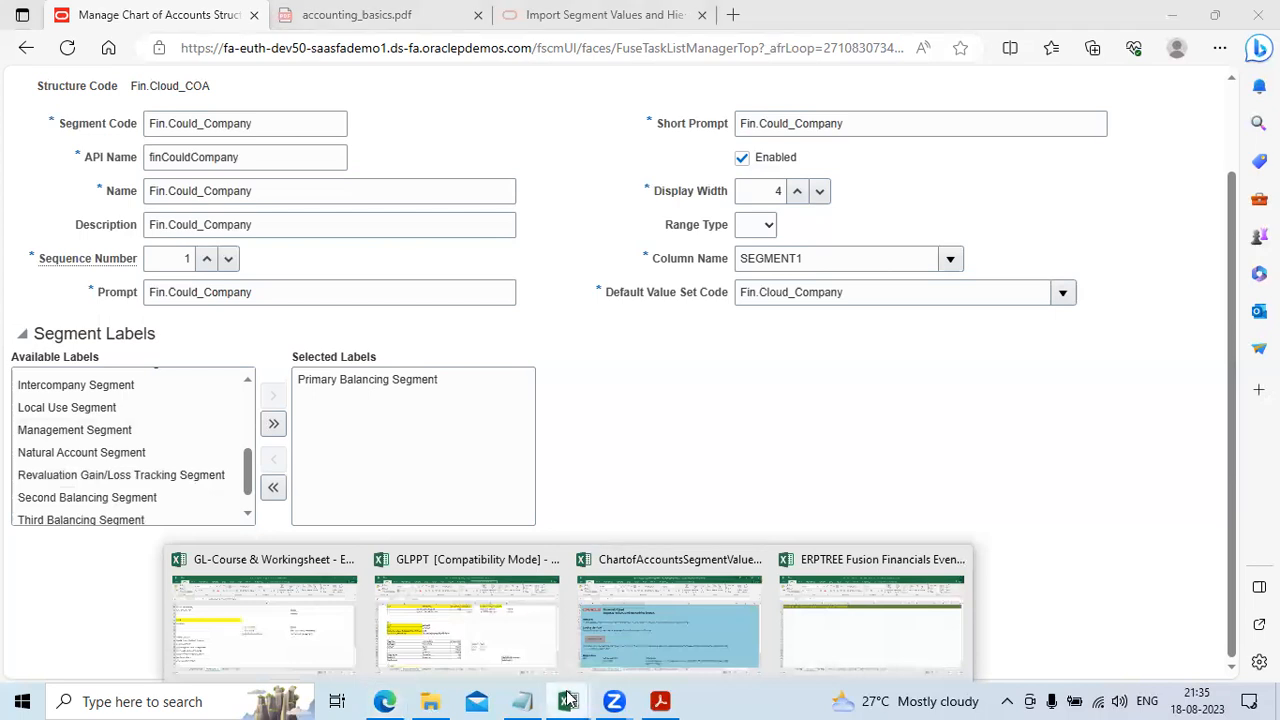
left_click(493, 548)
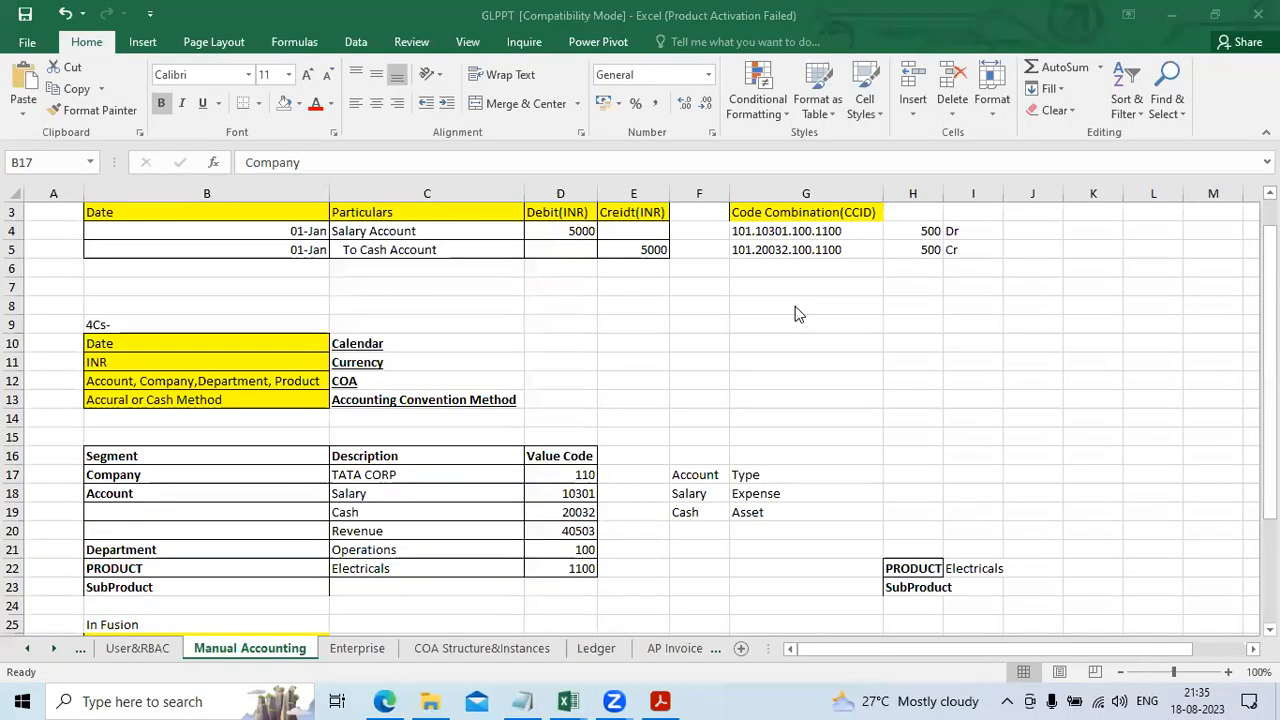
left_click(385, 231)
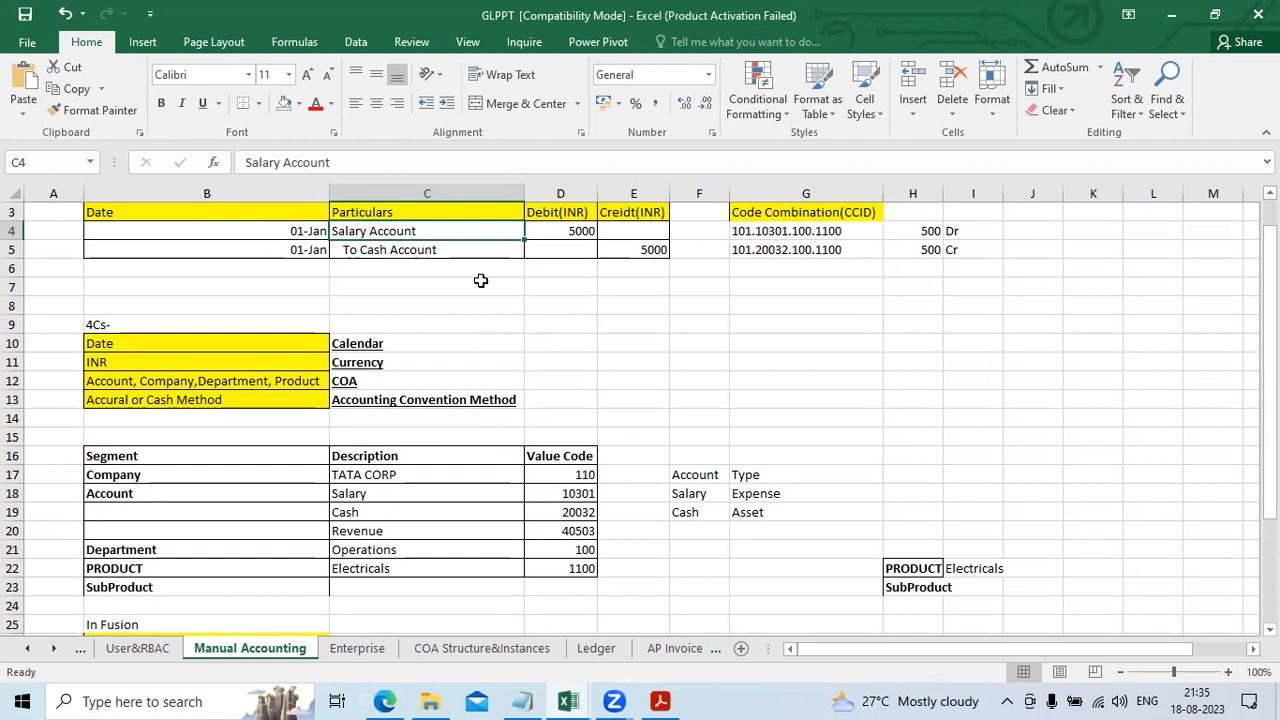
left_click(372, 250)
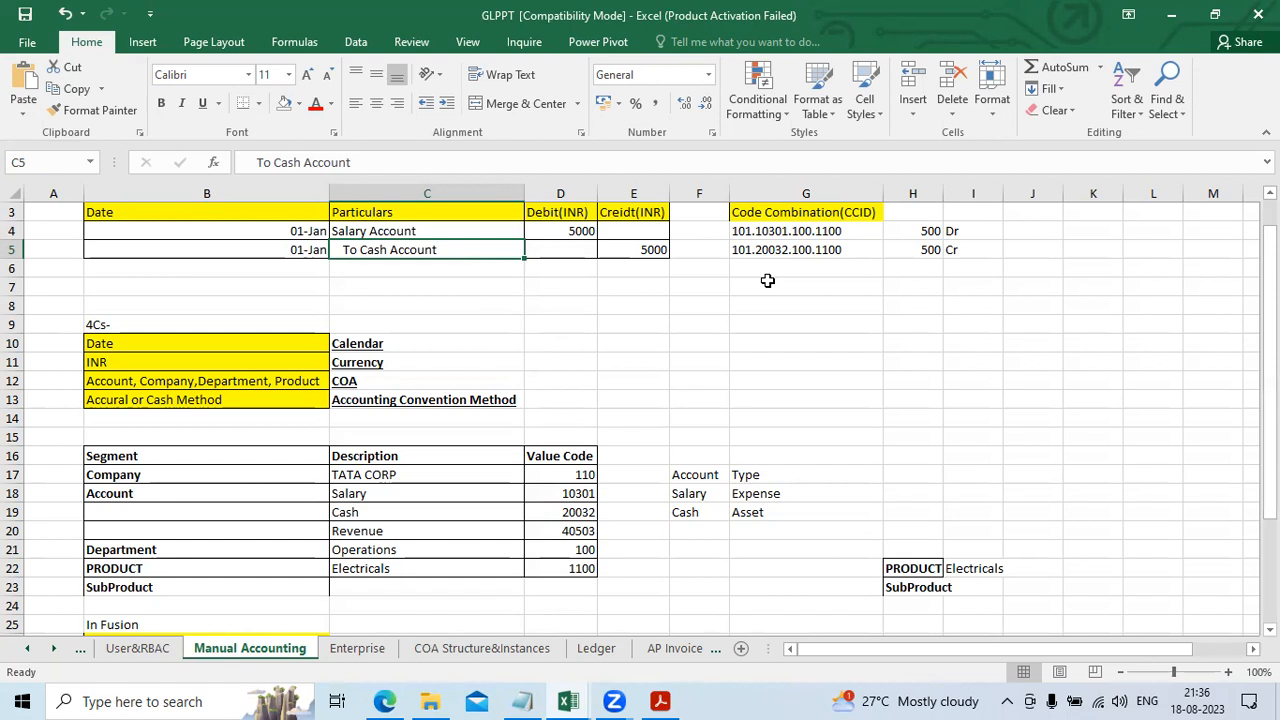
key("alt+Tab")
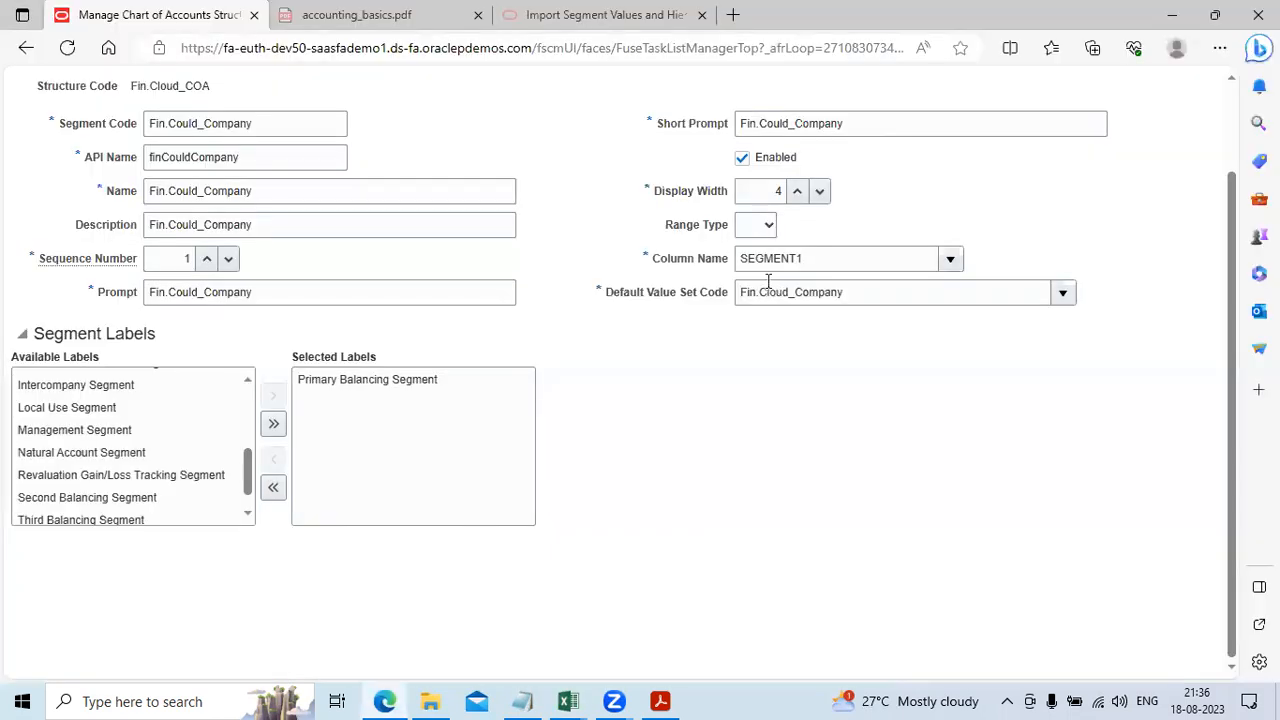
key("alt+Tab")
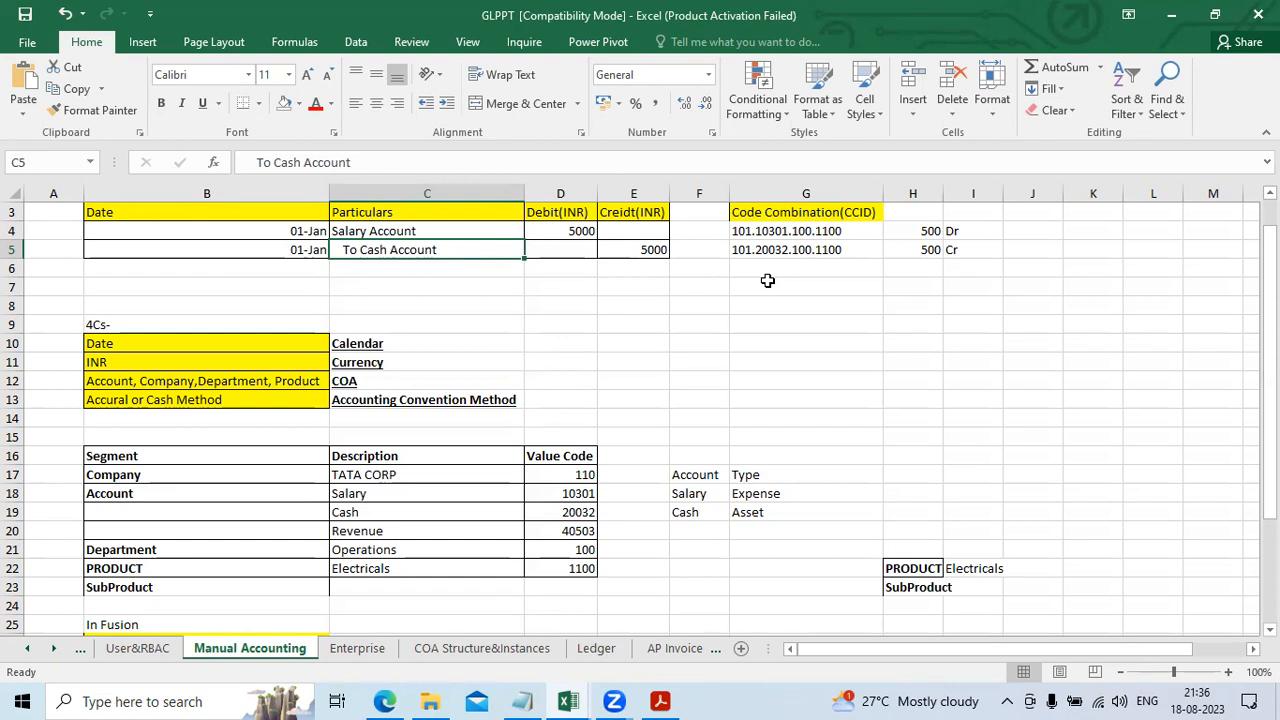
Step: Switch back to Oracle and try to save and close the Fin.Could_Company segment
key("alt")
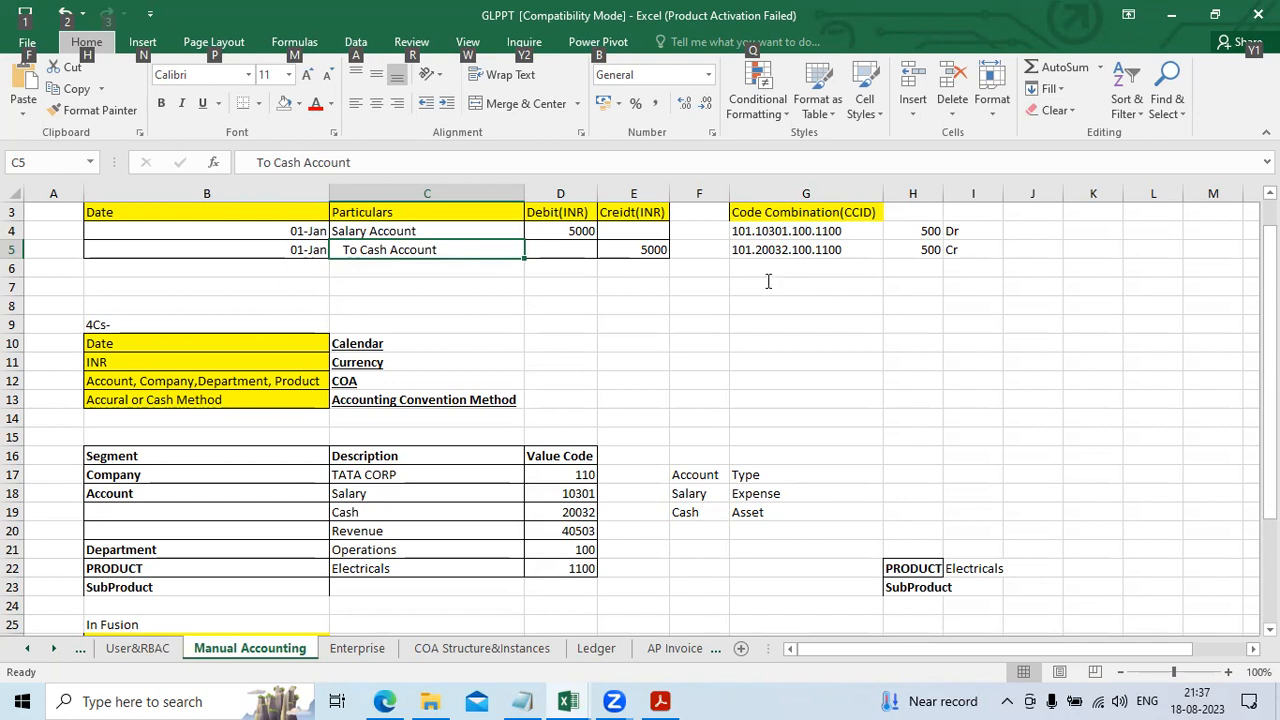
key("alt+Tab")
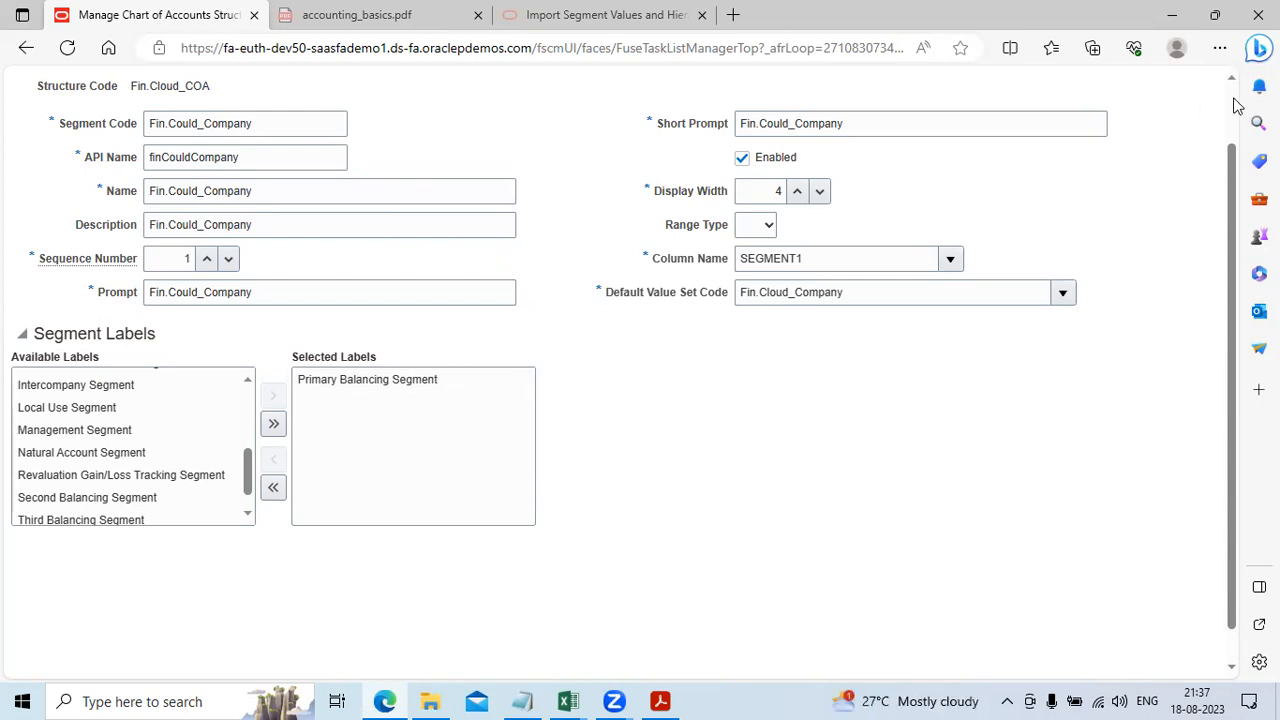
scroll(1232, 108, "up", 2)
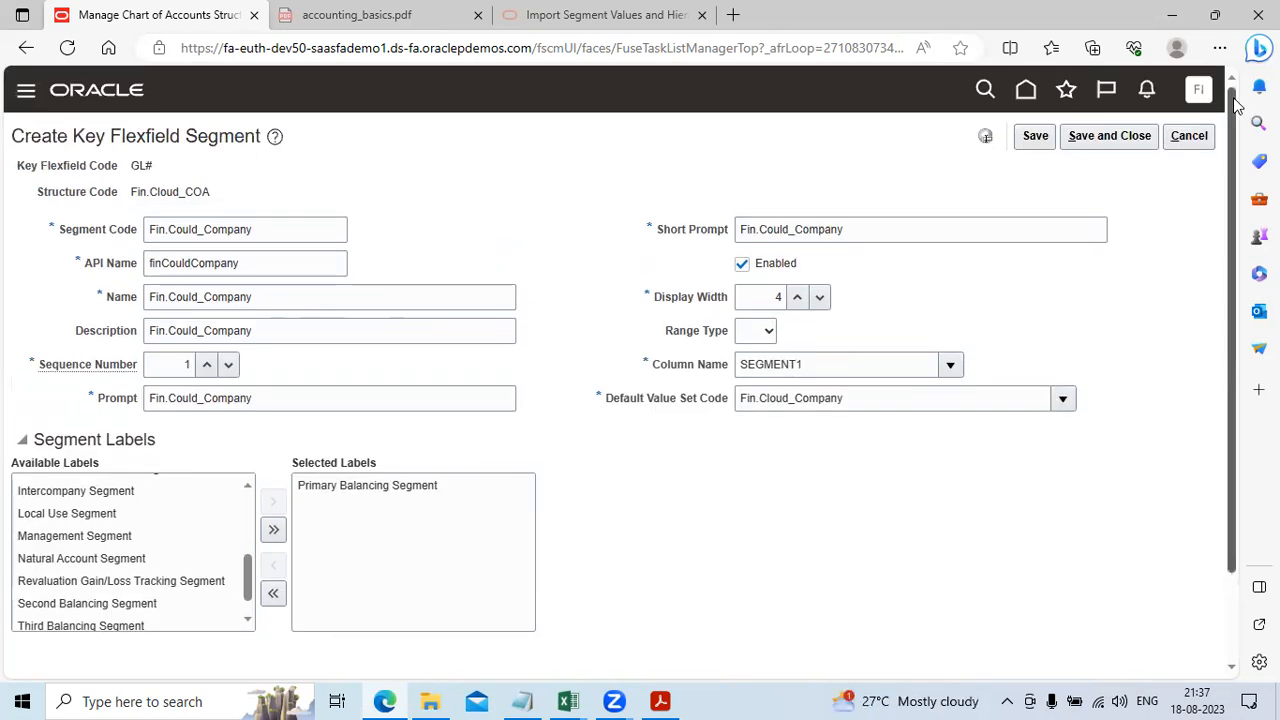
left_click(1097, 147)
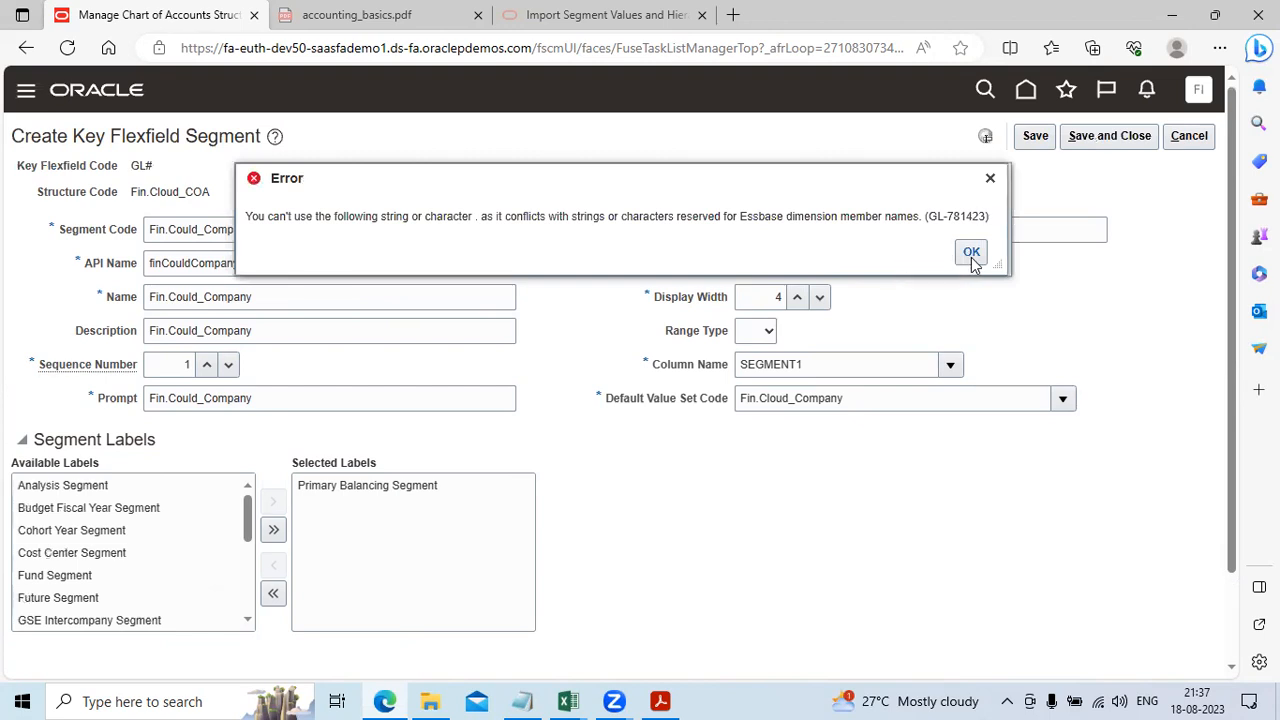
left_click(971, 253)
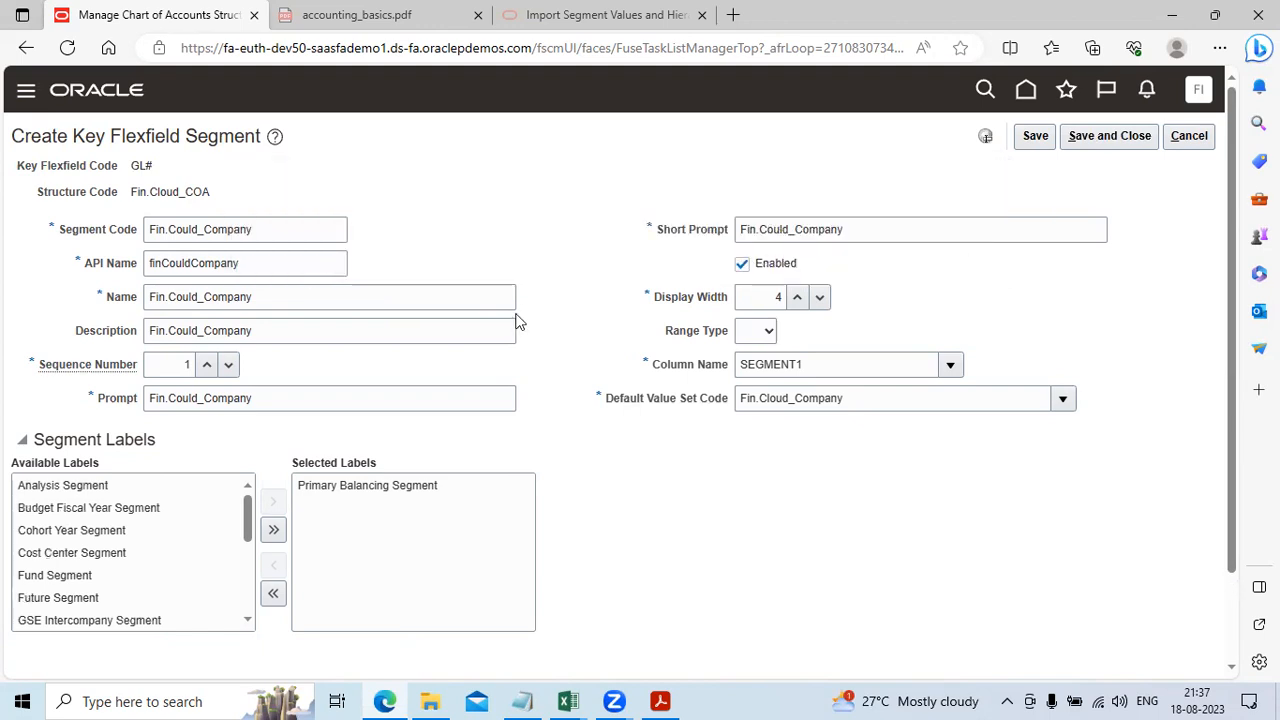
Step: Change the company segment's code, name and description to Fin.Could.Company
left_click(204, 232)
key("BackSpace")
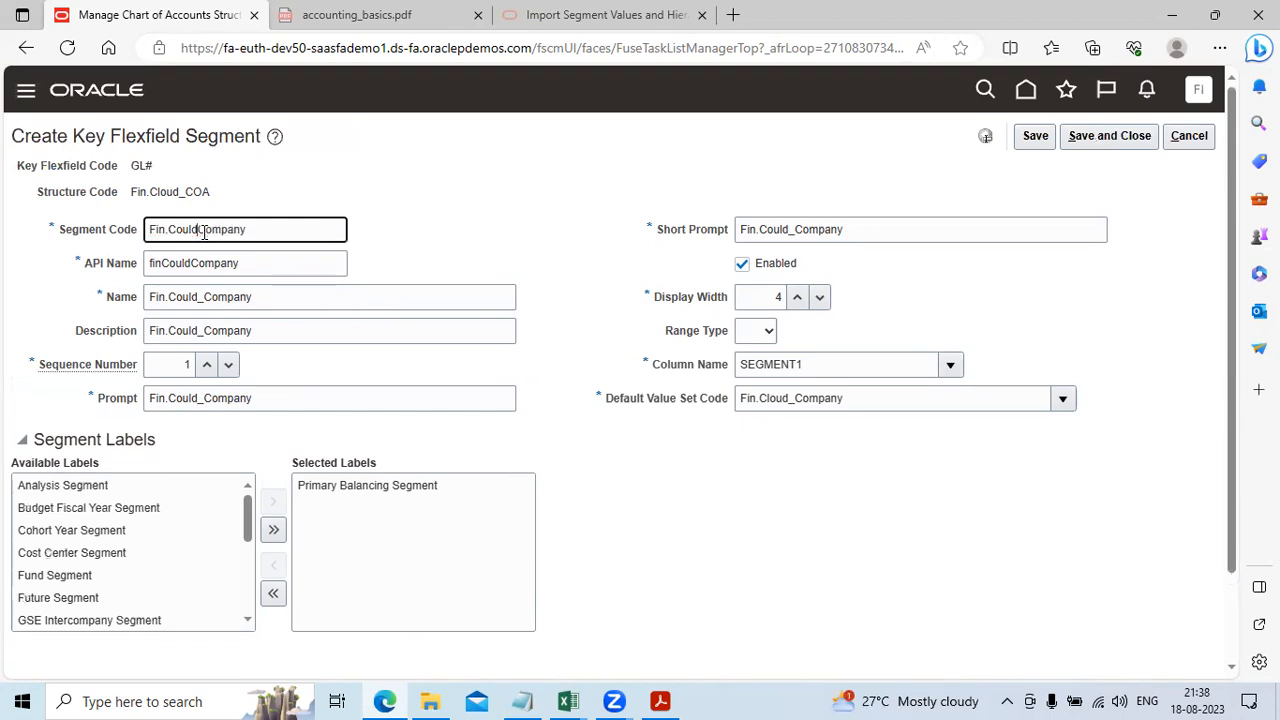
type(".")
left_click(206, 298)
key("BackSpace")
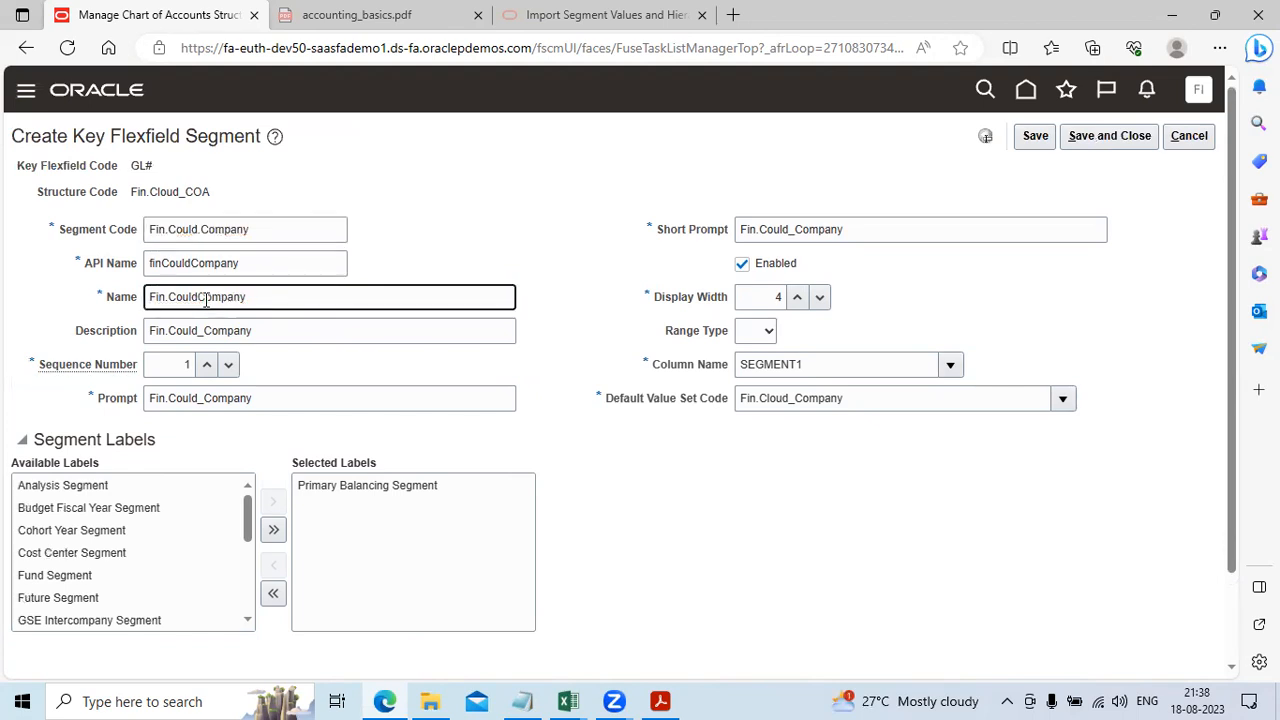
type(".")
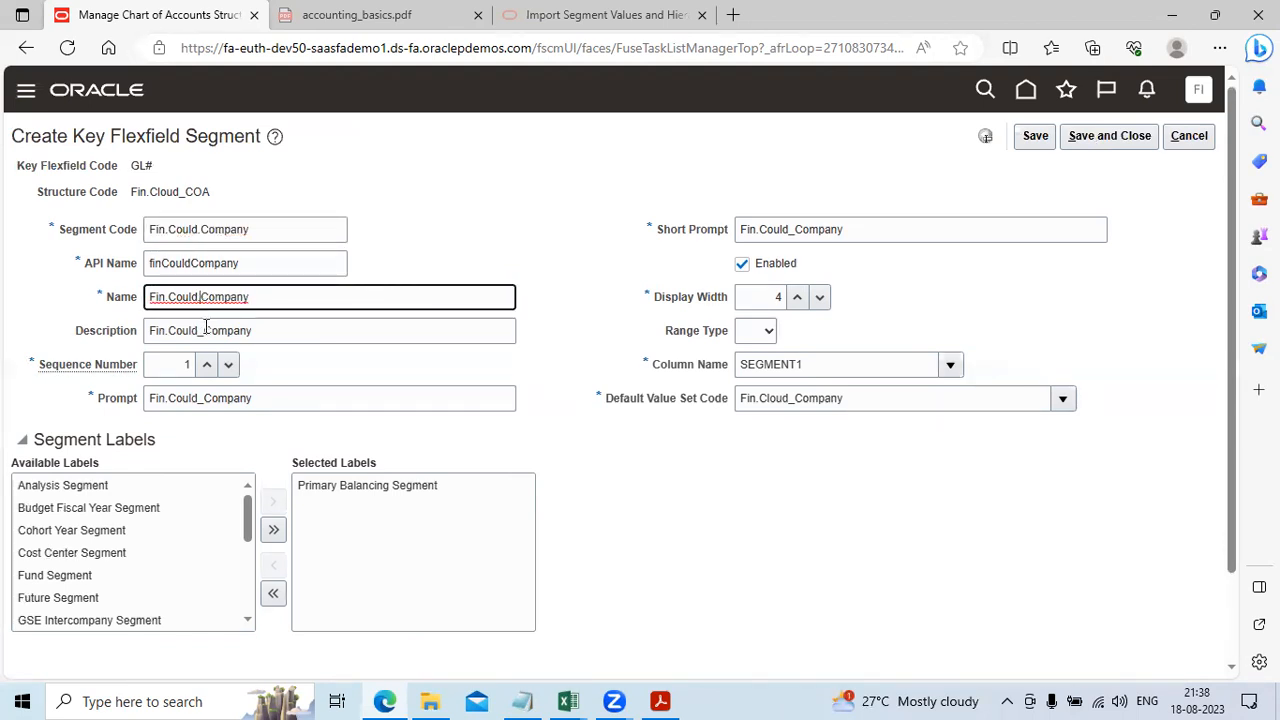
left_click(205, 332)
key("BackSpace")
type(".")
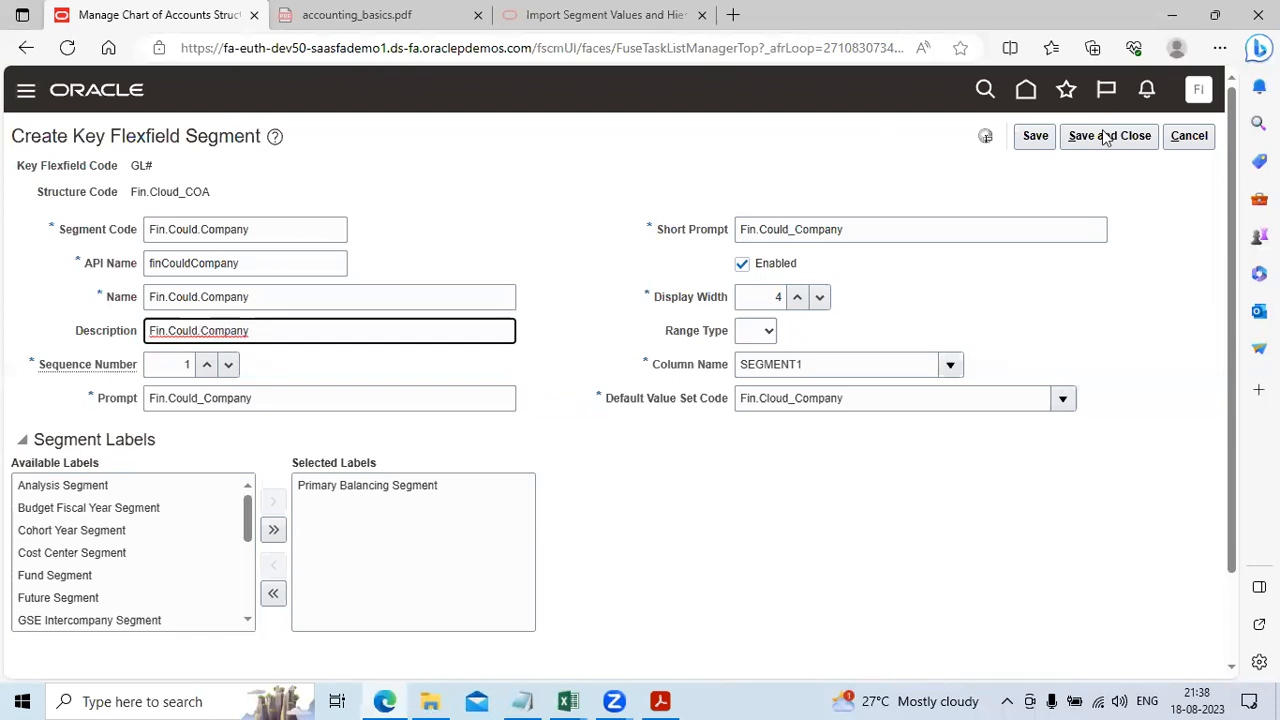
Step: Copy the segment code Fin.Could.Company and try to save and close the segment
double_click(231, 224)
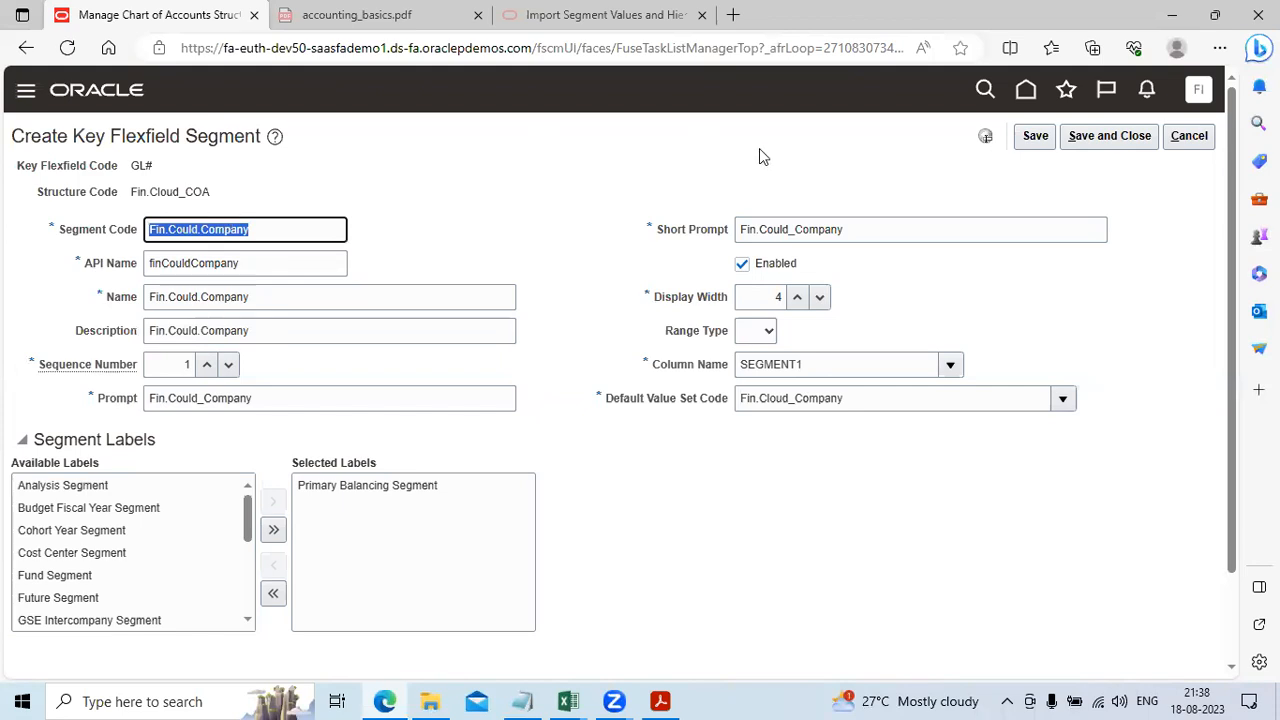
left_click(1112, 136)
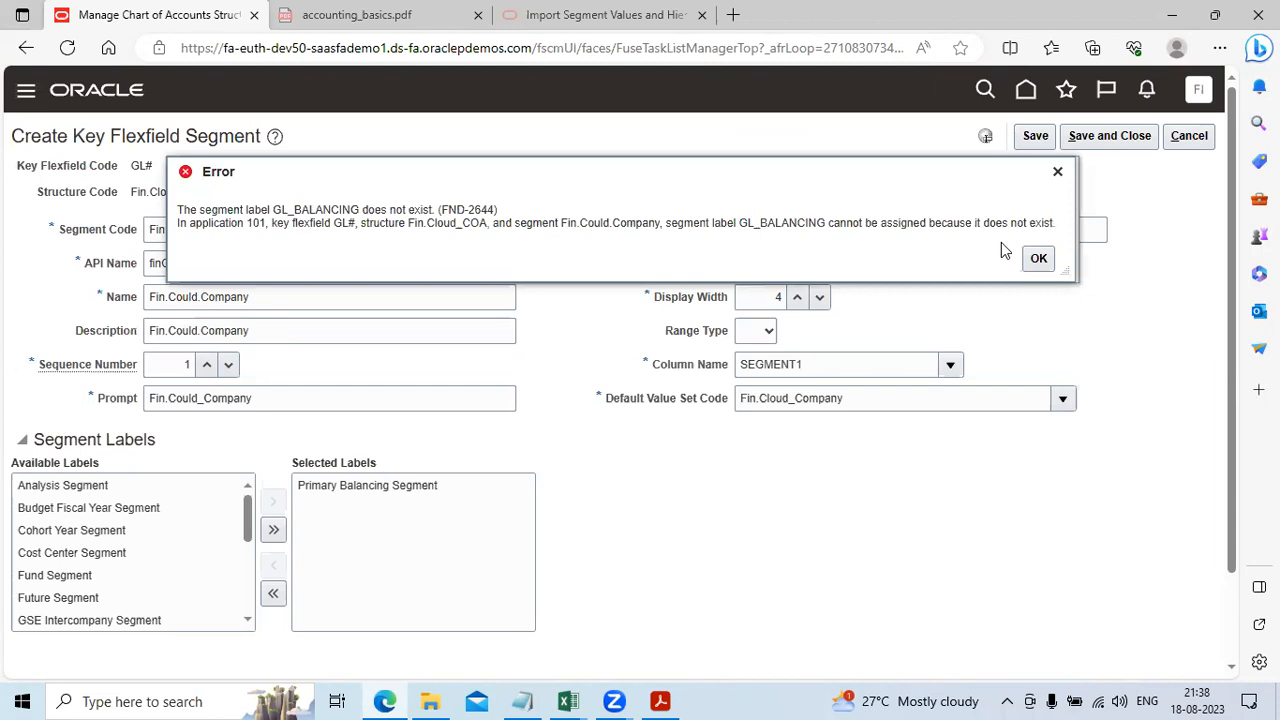
left_click(1038, 258)
Step: Retry saving the company segment with the Primary Balancing Segment label and cancel the segment's creation
left_click(439, 491)
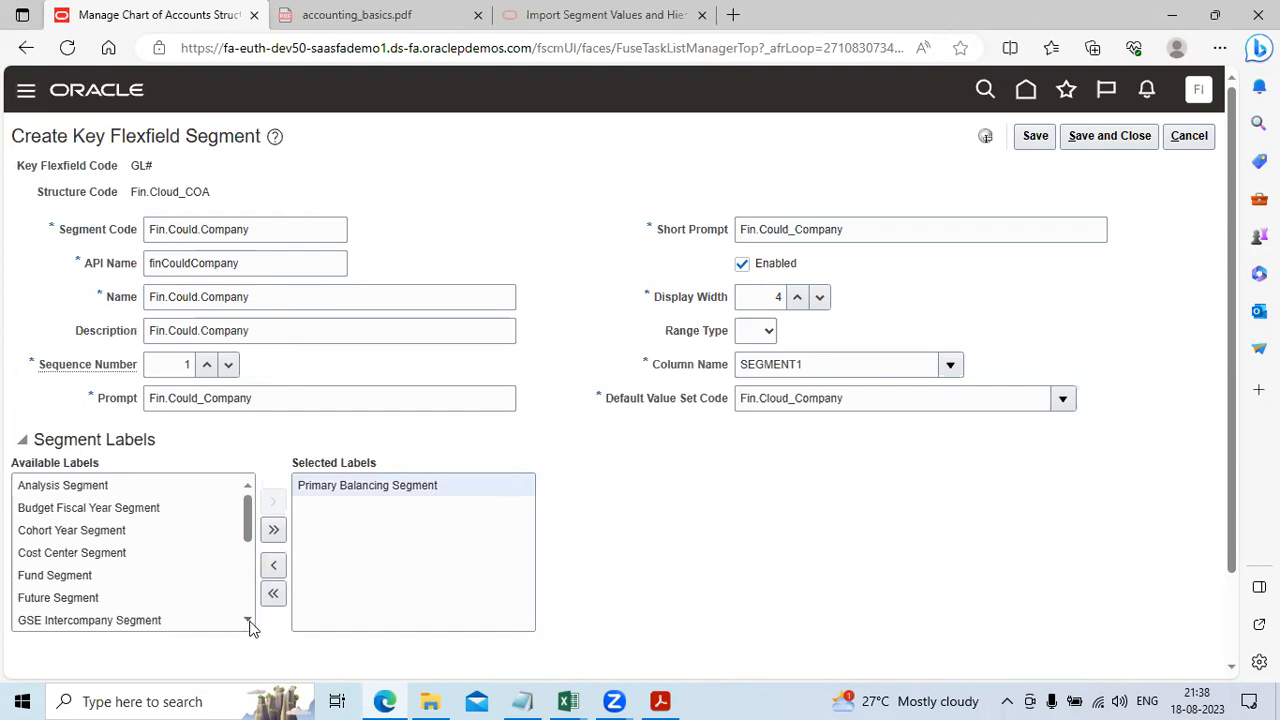
left_click(1087, 145)
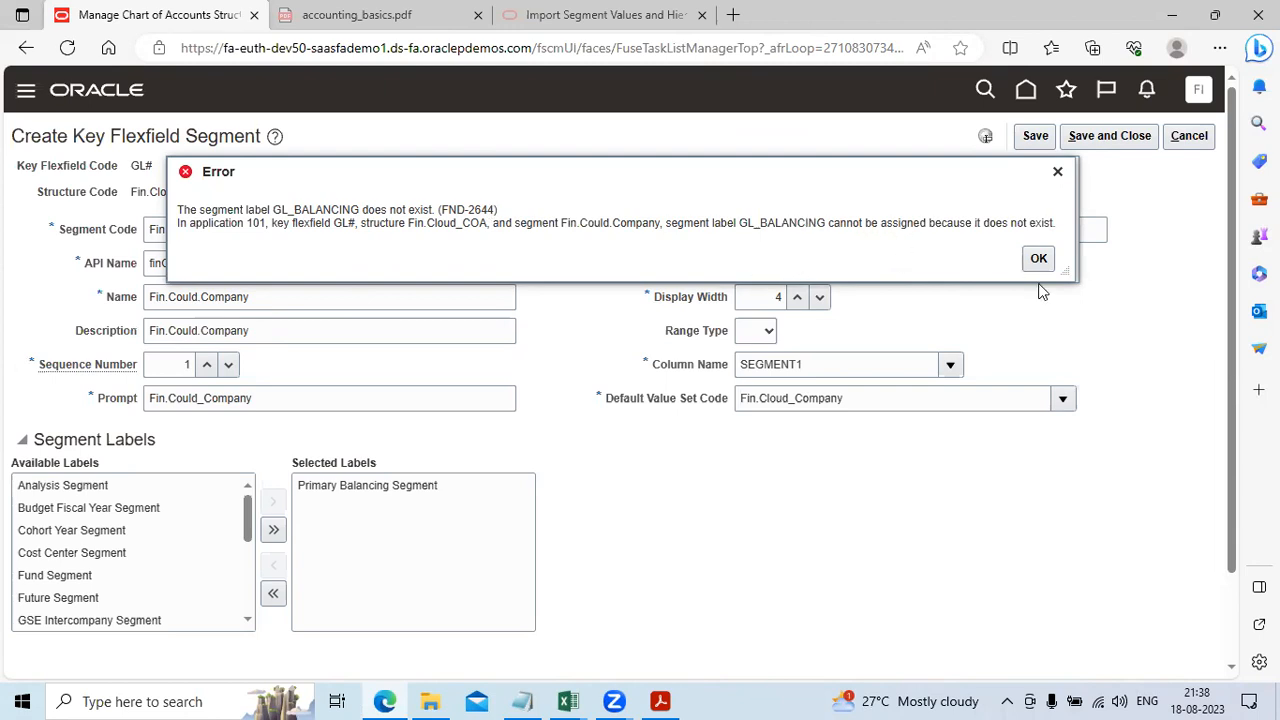
left_click(1058, 173)
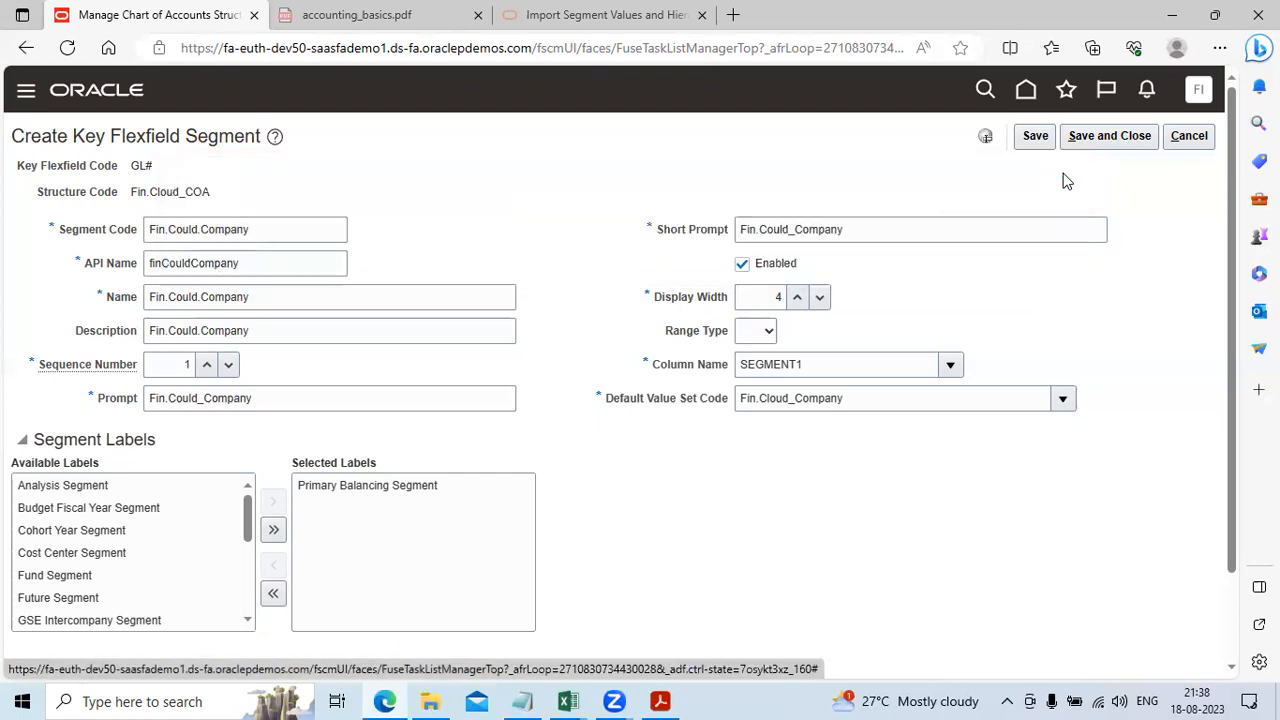
left_click(1192, 142)
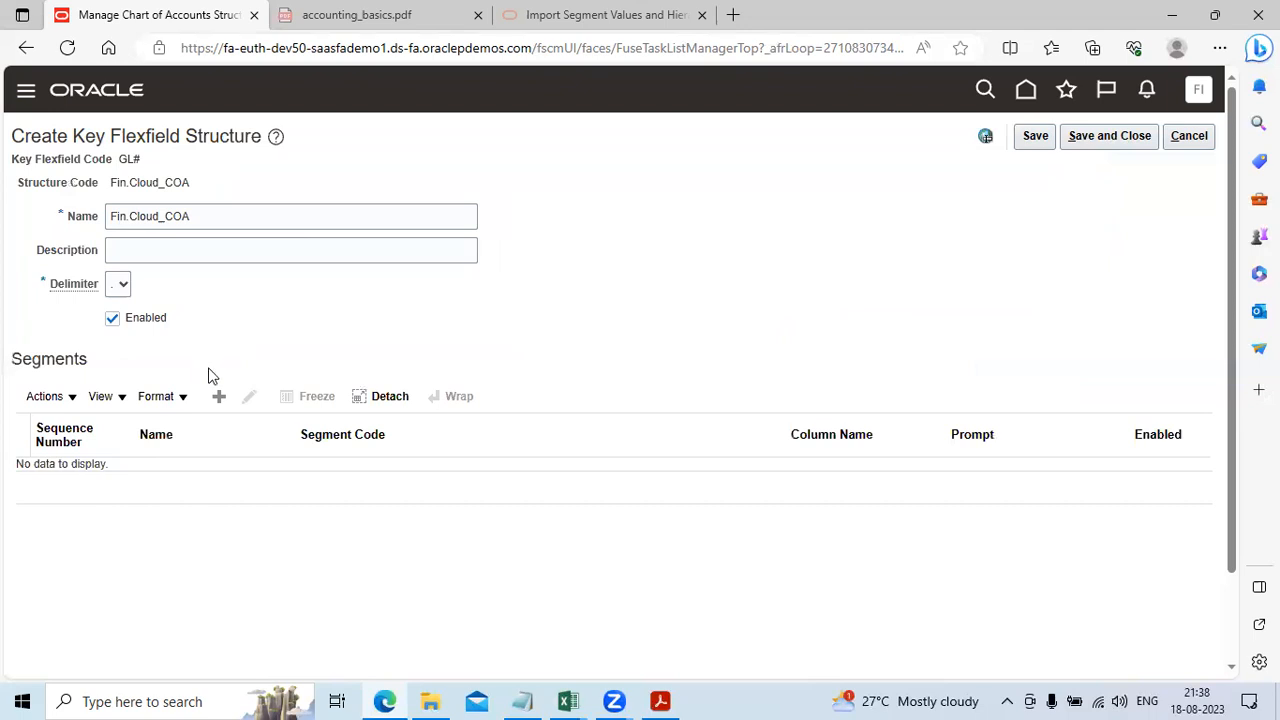
Step: Add a new segment to the Fin.Cloud_COA structure with segment code Fin.Could.Account and copy the code
left_click(219, 398)
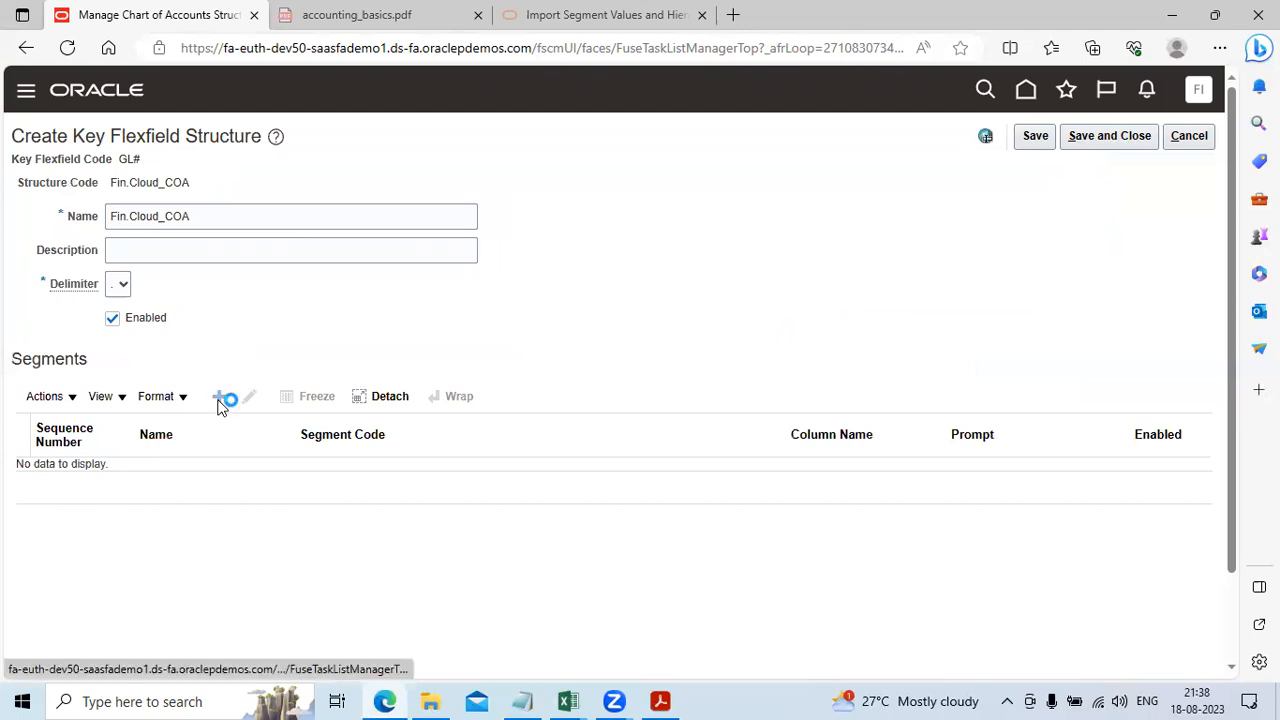
left_click(172, 232)
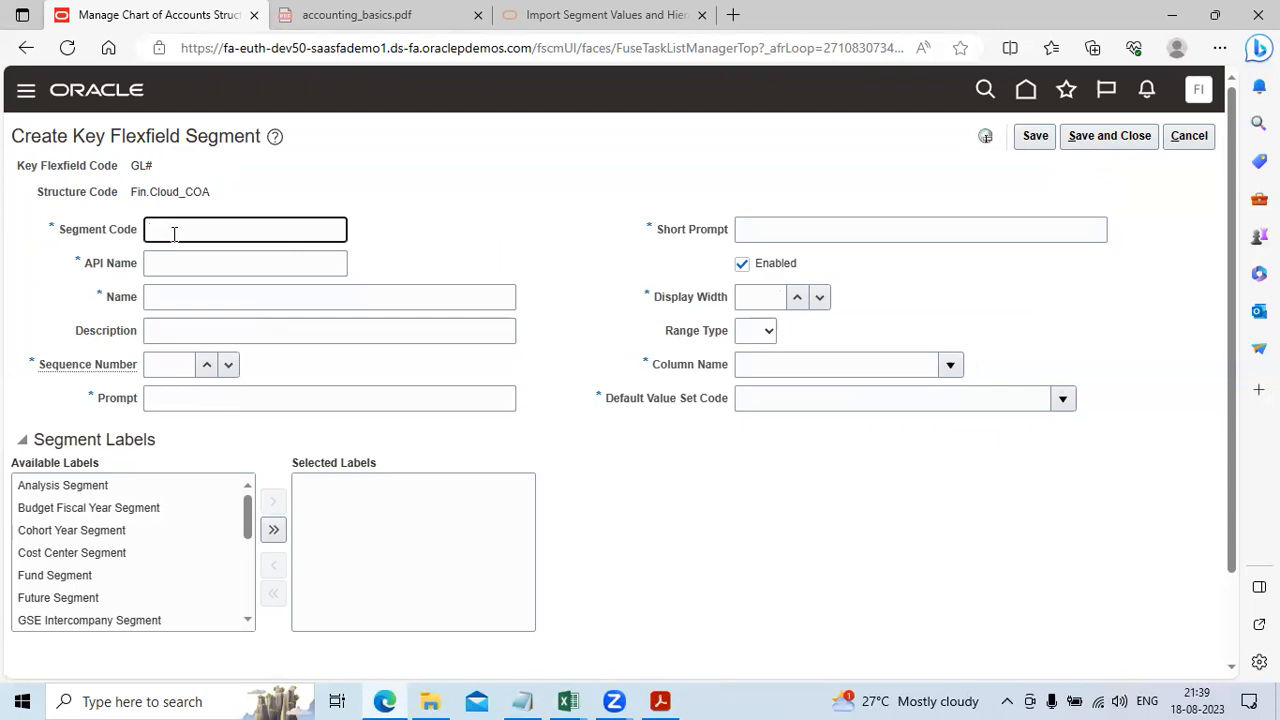
type("Fin.Cloud.Company")
key("BackSpace")
key("BackSpace")
key("BackSpace")
key("BackSpace")
key("BackSpace")
key("BackSpace")
key("BackSpace")
type("Account")
key("ctrl+a")
key("ctrl+c")
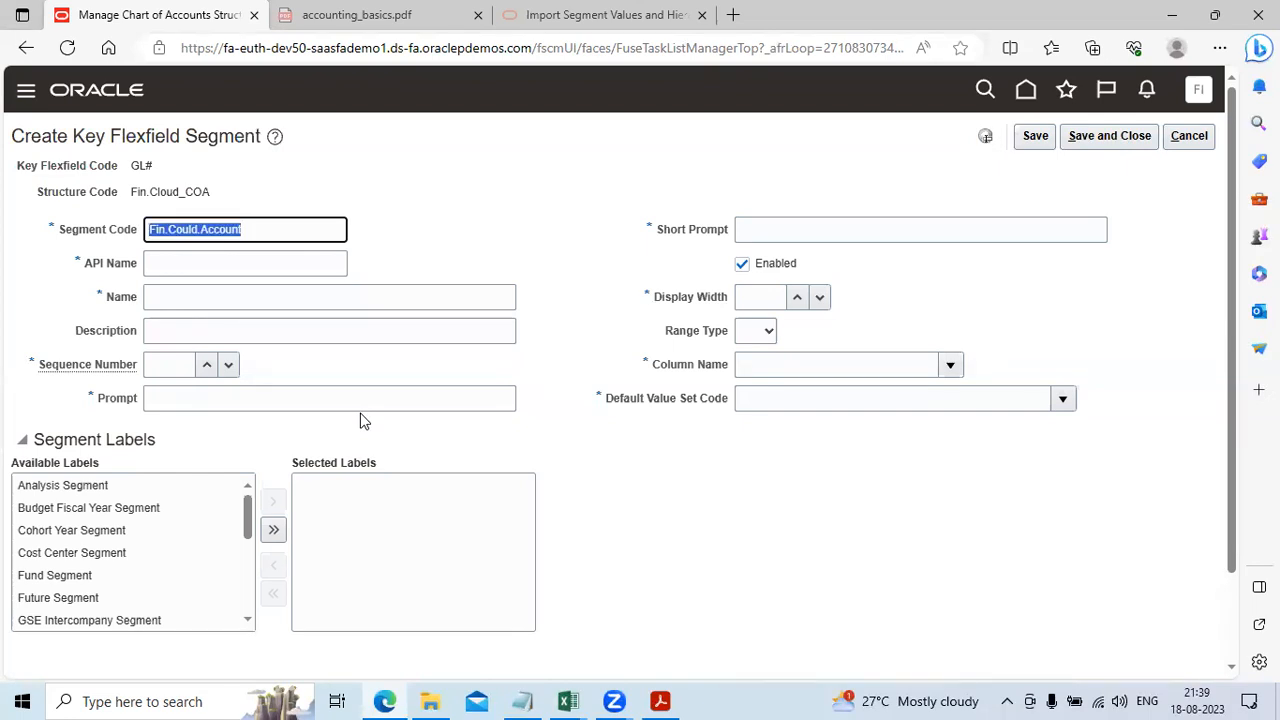
key("Tab")
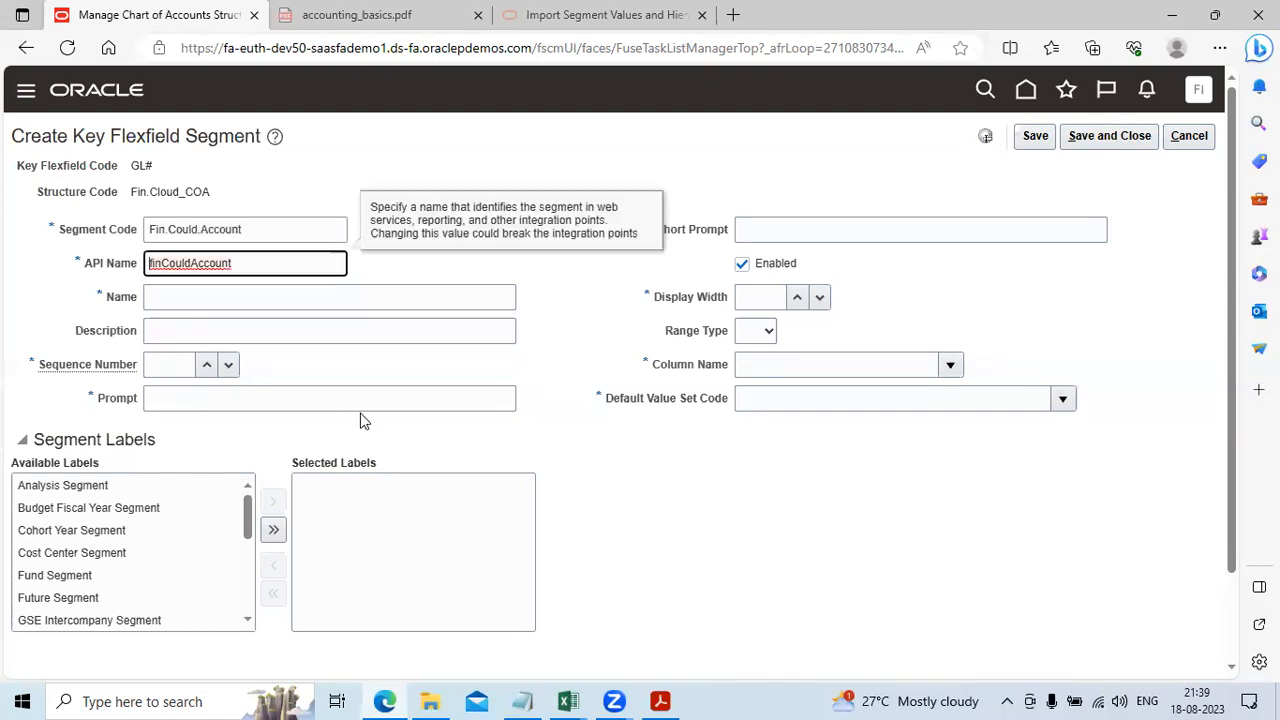
Step: Name the segment Fin.Could.Account, leave its description empty and set its sequence number to 2
key("Tab")
key("ctrl+v")
key("Tab")
key("Tab")
type("2")
Step: Set the account segment's prompt and short prompt to Fin.Could.Account and its display width to 6
key("Tab")
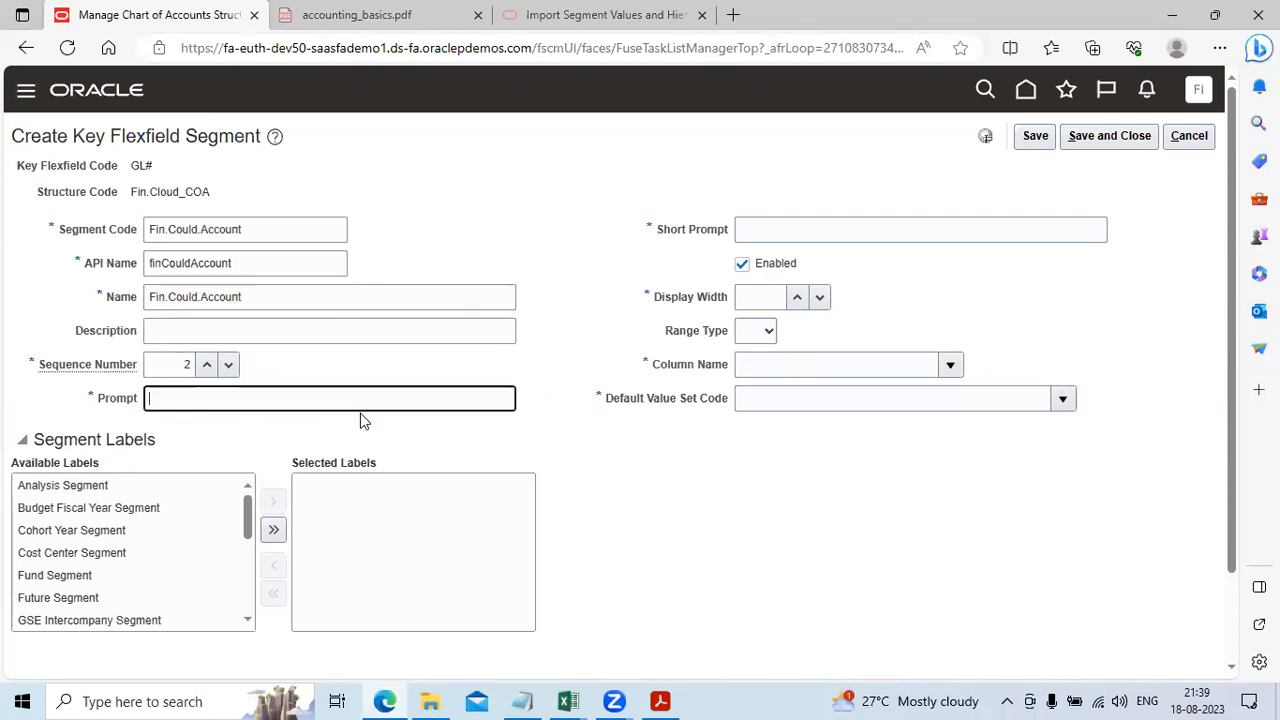
key("ctrl+v")
key("Tab")
key("ctrl+v")
key("Tab")
key("Tab")
type("6")
Step: Search the column names for segment2 and assign SEGMENT2 to the account segment
key("Tab")
key("Tab")
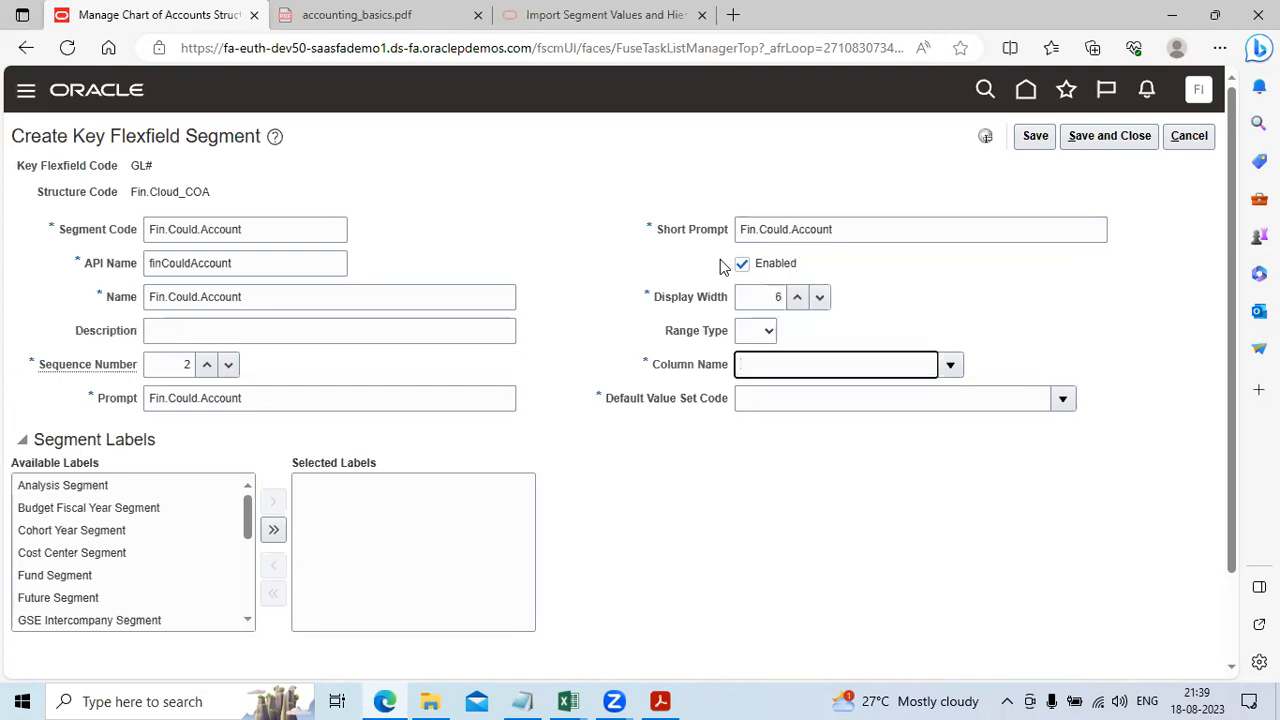
type("segment2")
key("Tab")
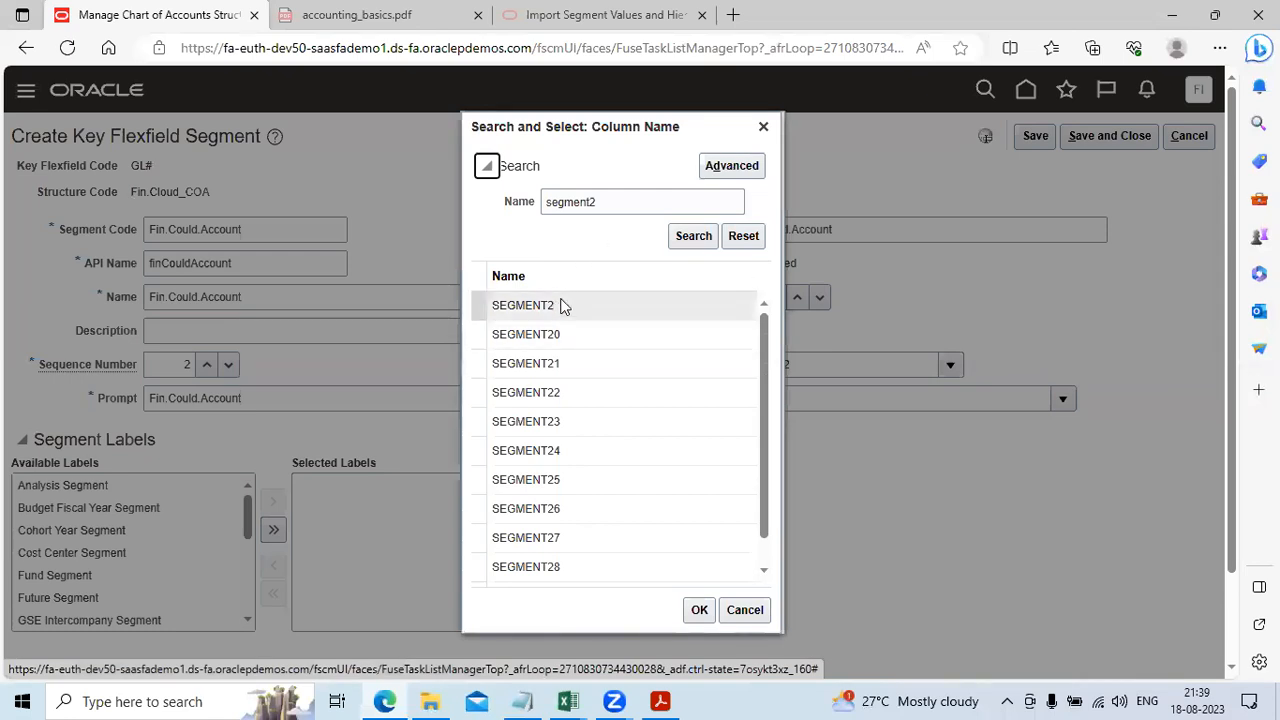
left_click(590, 312)
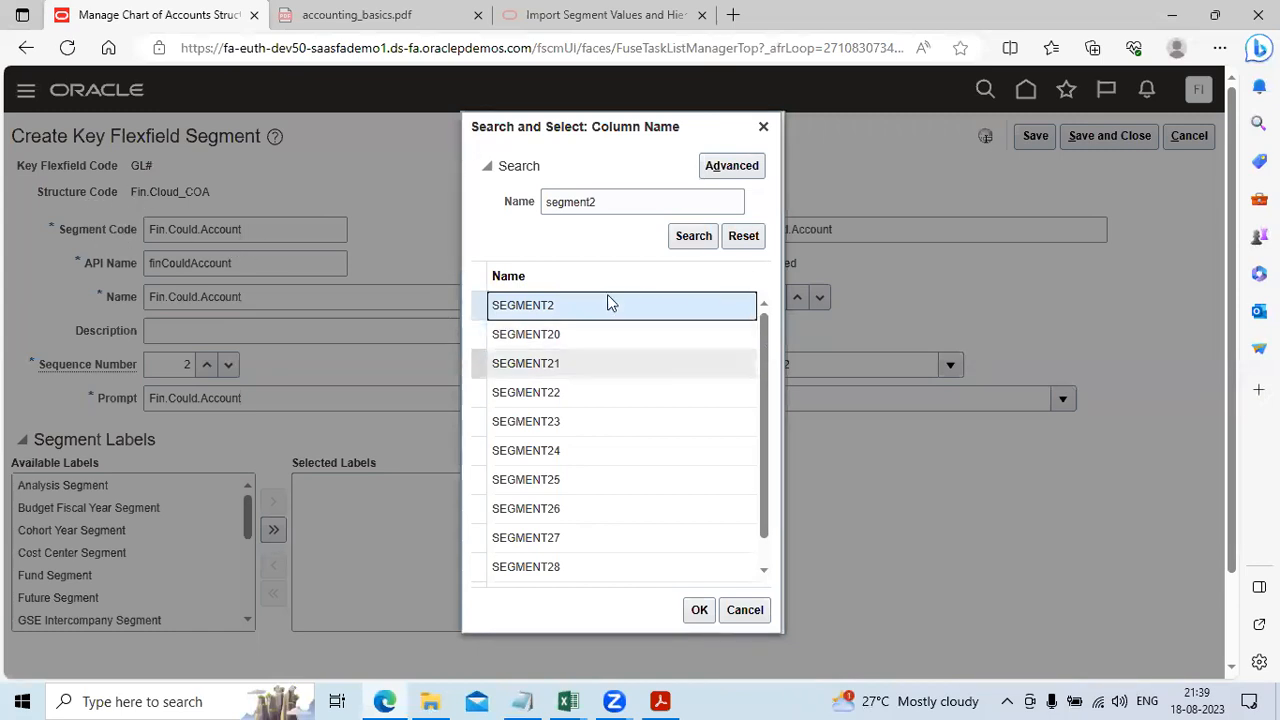
left_click(699, 611)
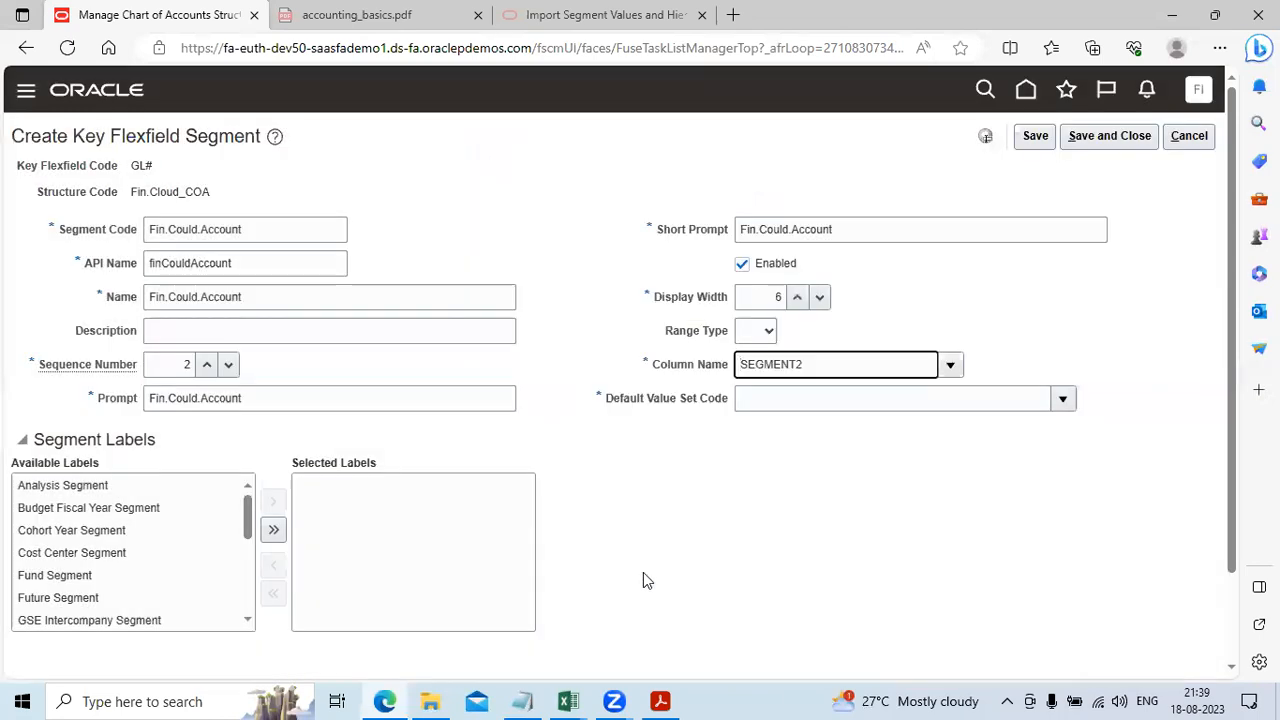
Step: Search the value sets for fin.cloud% and assign Fin.Cloud_Account as the account segment's default value set code
left_click(1064, 398)
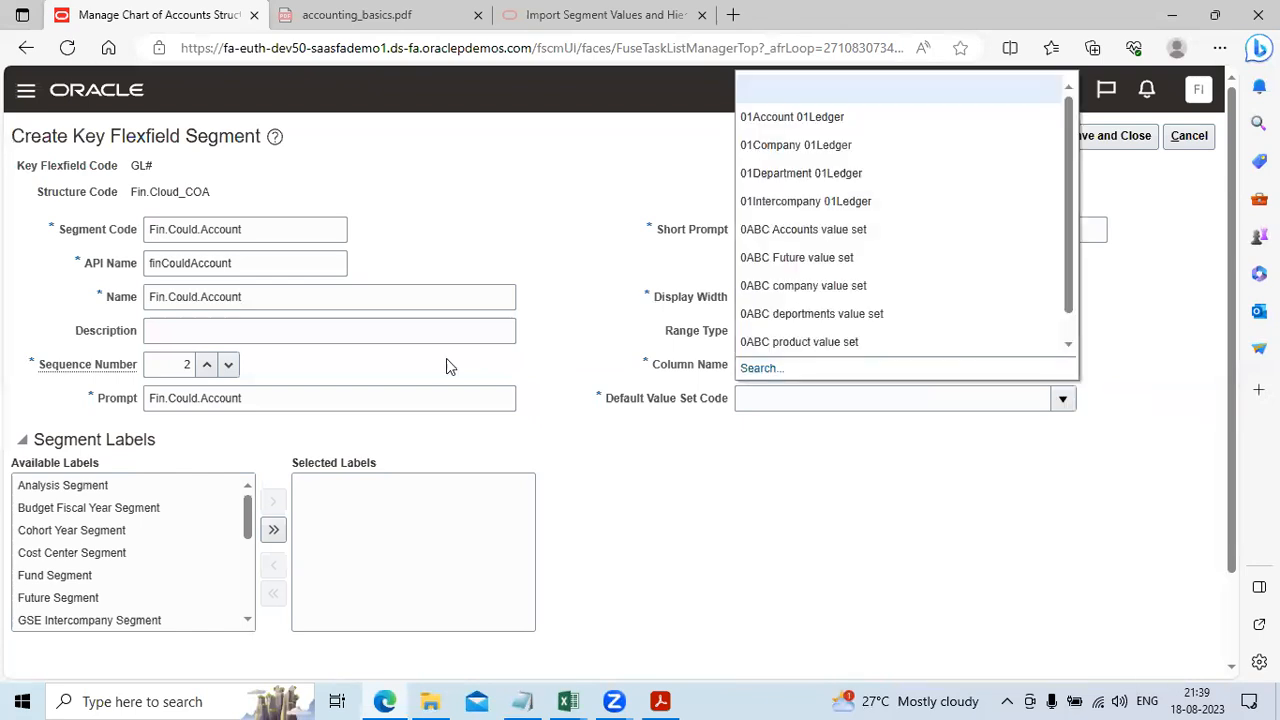
left_click(762, 368)
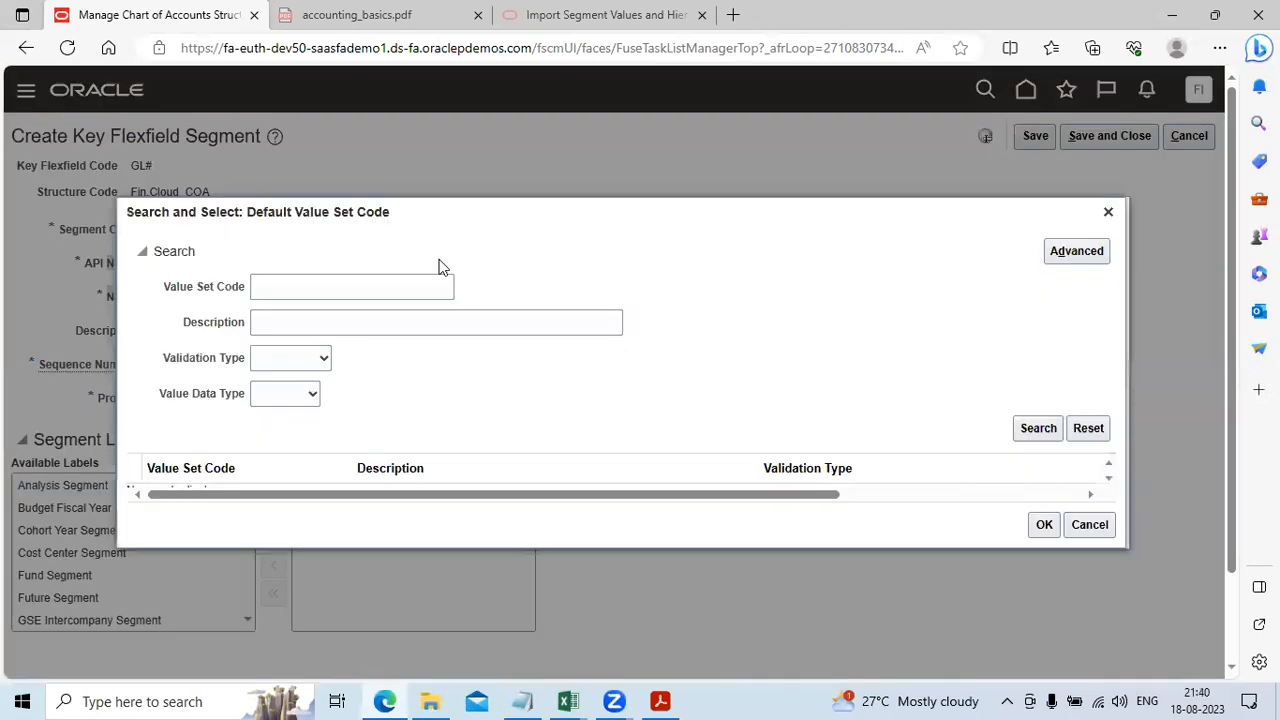
left_click(332, 287)
type("fin.cloud%")
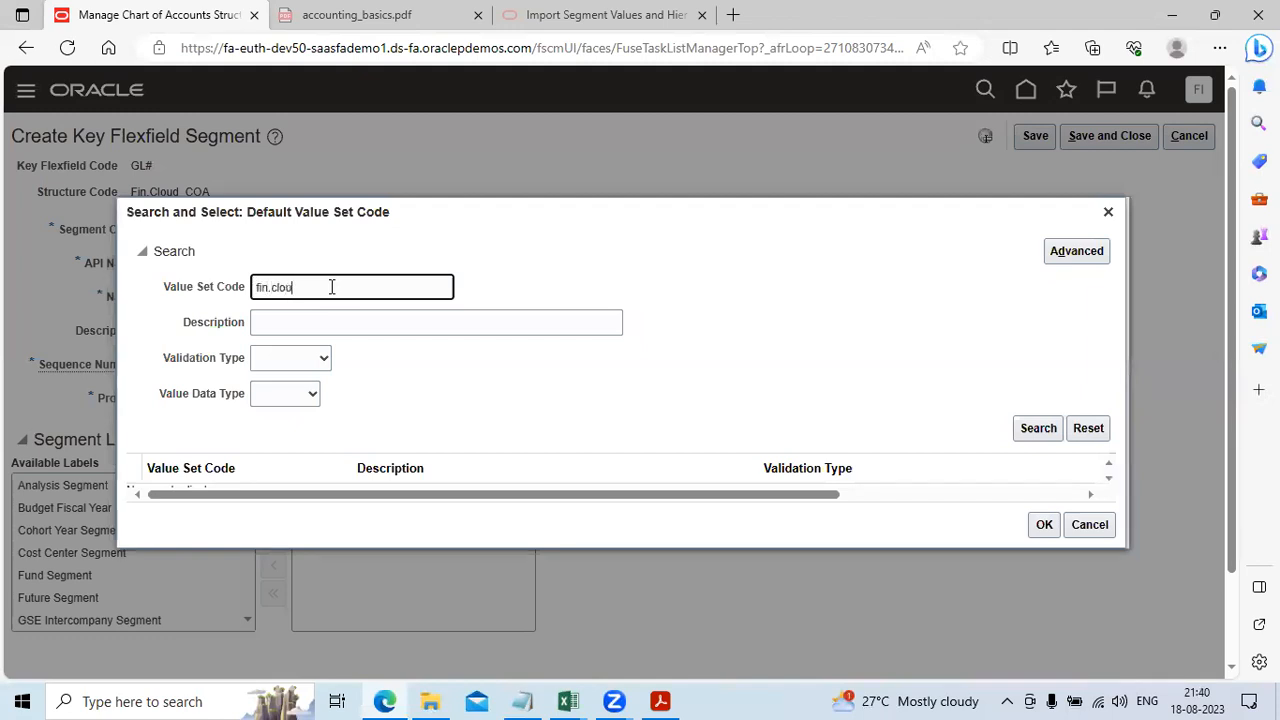
key("Return")
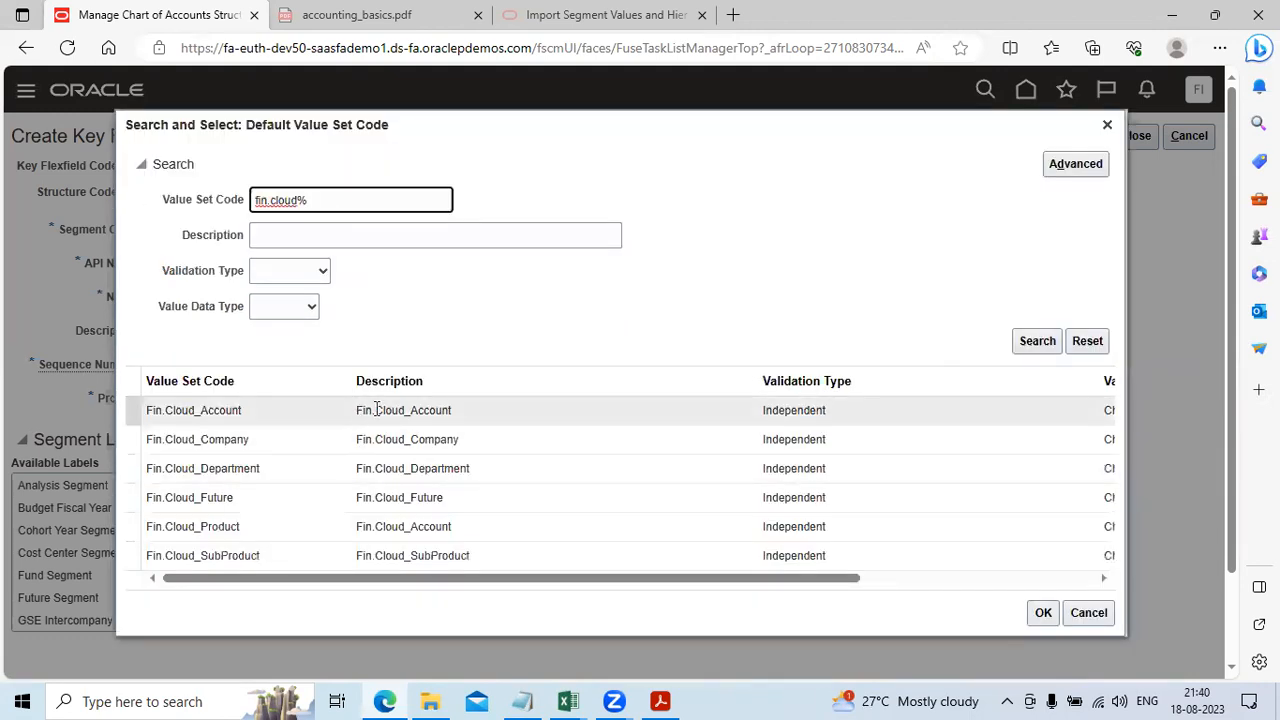
left_click(376, 410)
left_click(1040, 617)
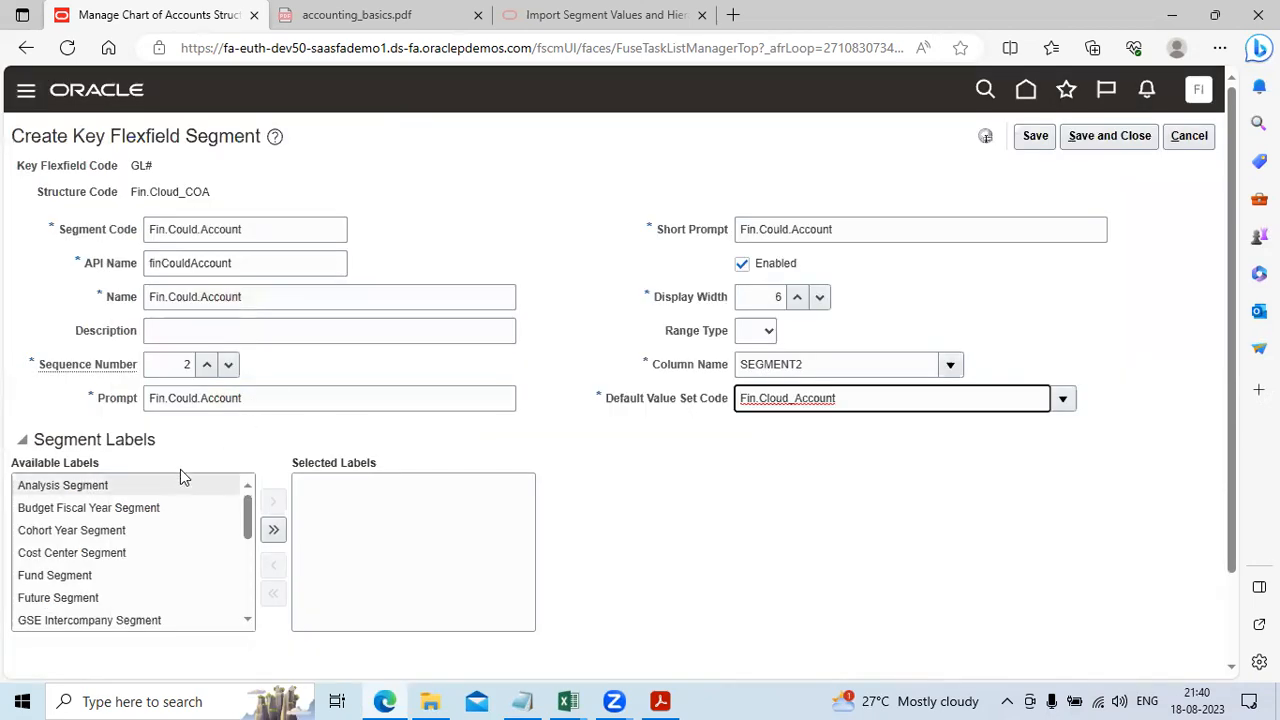
Step: Assign the Natural Account Segment label to the account segment
left_click(248, 620)
left_click(248, 619)
left_click(248, 619)
left_click(248, 619)
left_click(248, 619)
left_click(248, 619)
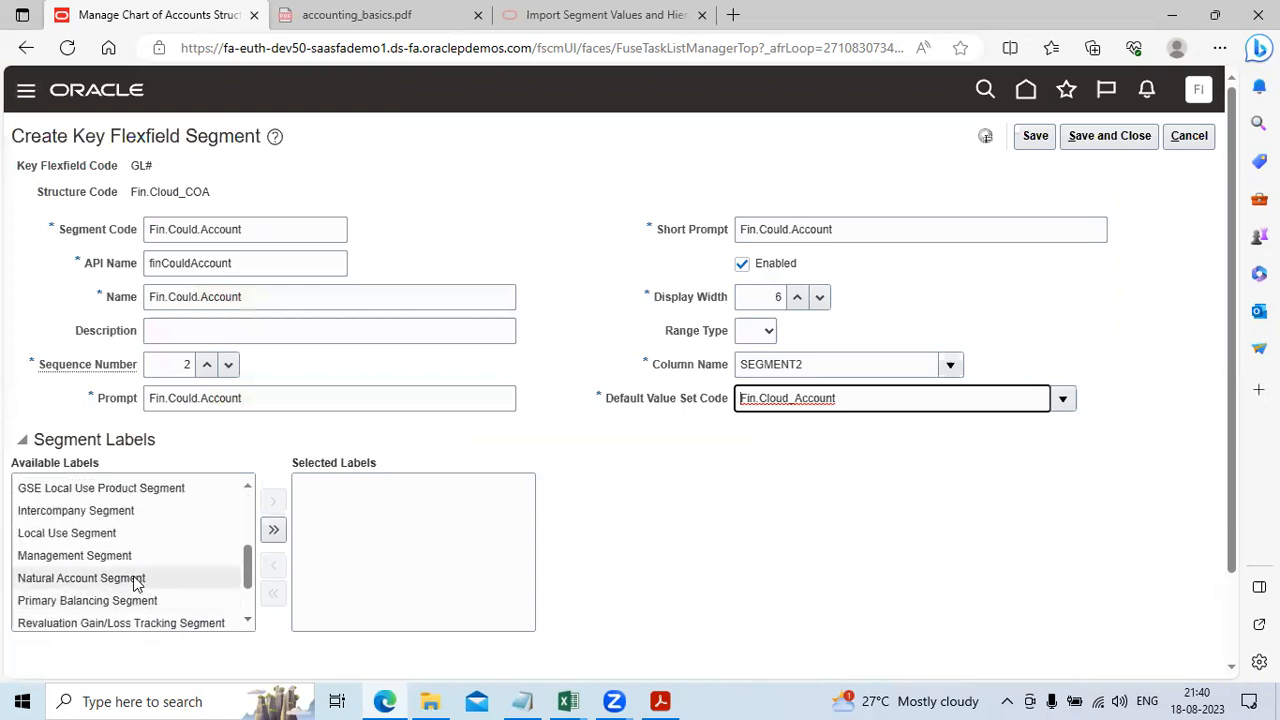
left_click(143, 580)
left_click(272, 504)
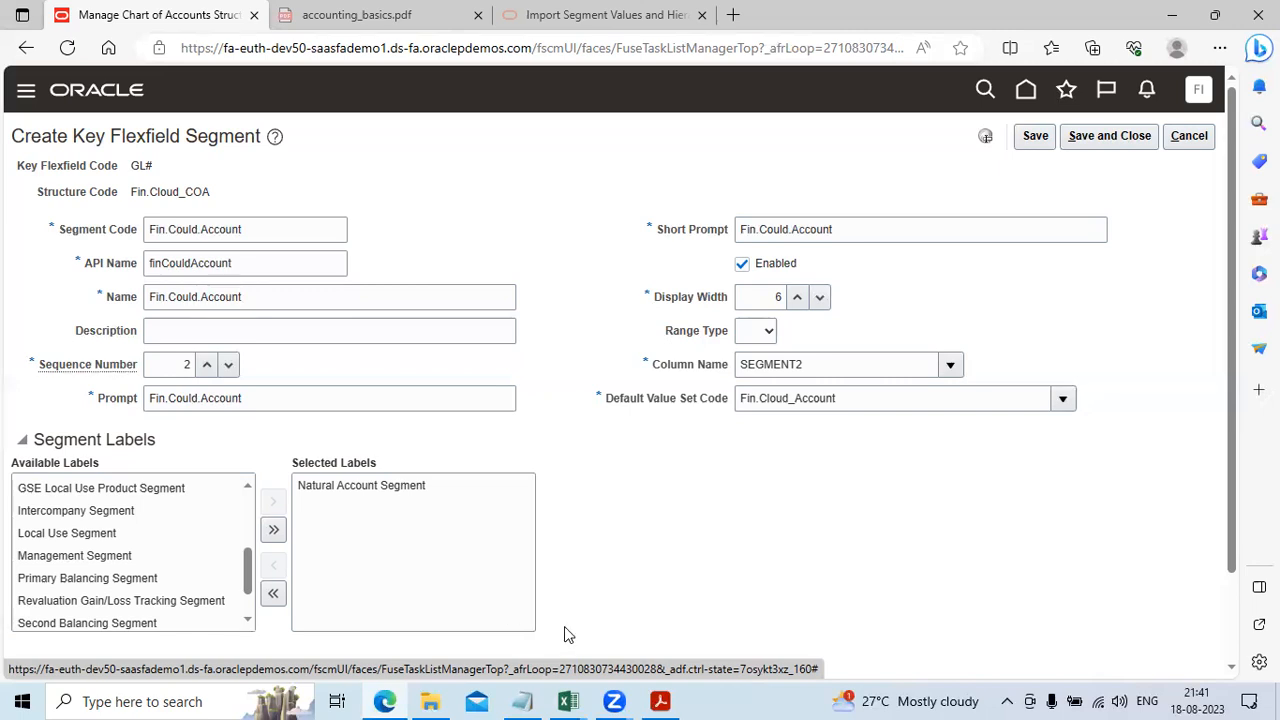
Step: Open the accounting_basics PDF from the desktop's ET folder in Adobe Acrobat and hide its bookmarks
left_click(660, 701)
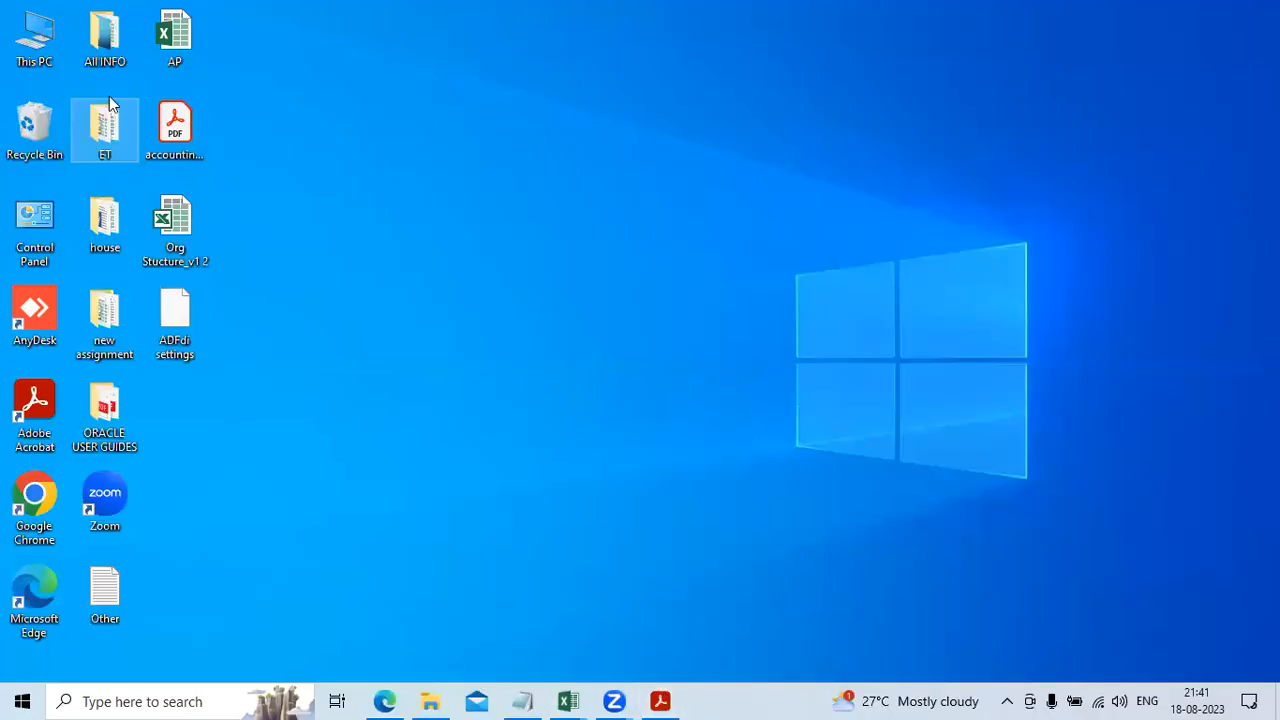
double_click(106, 143)
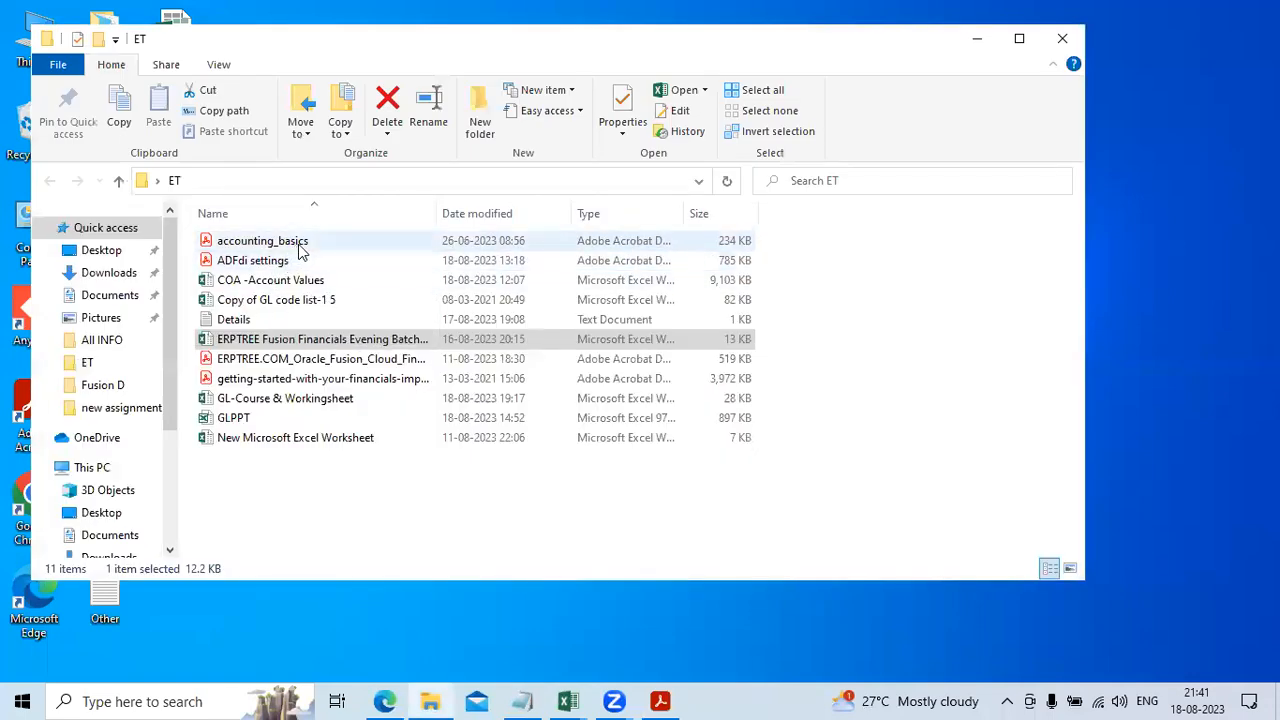
left_click(298, 252)
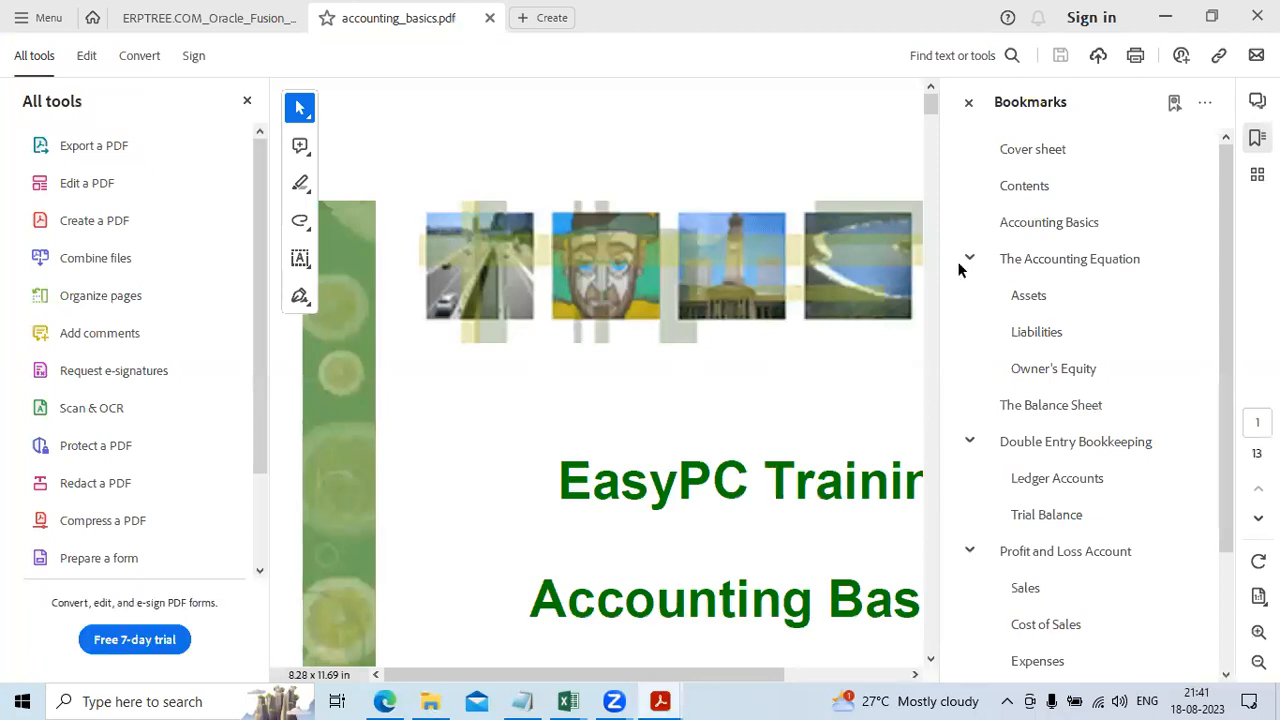
left_click(967, 104)
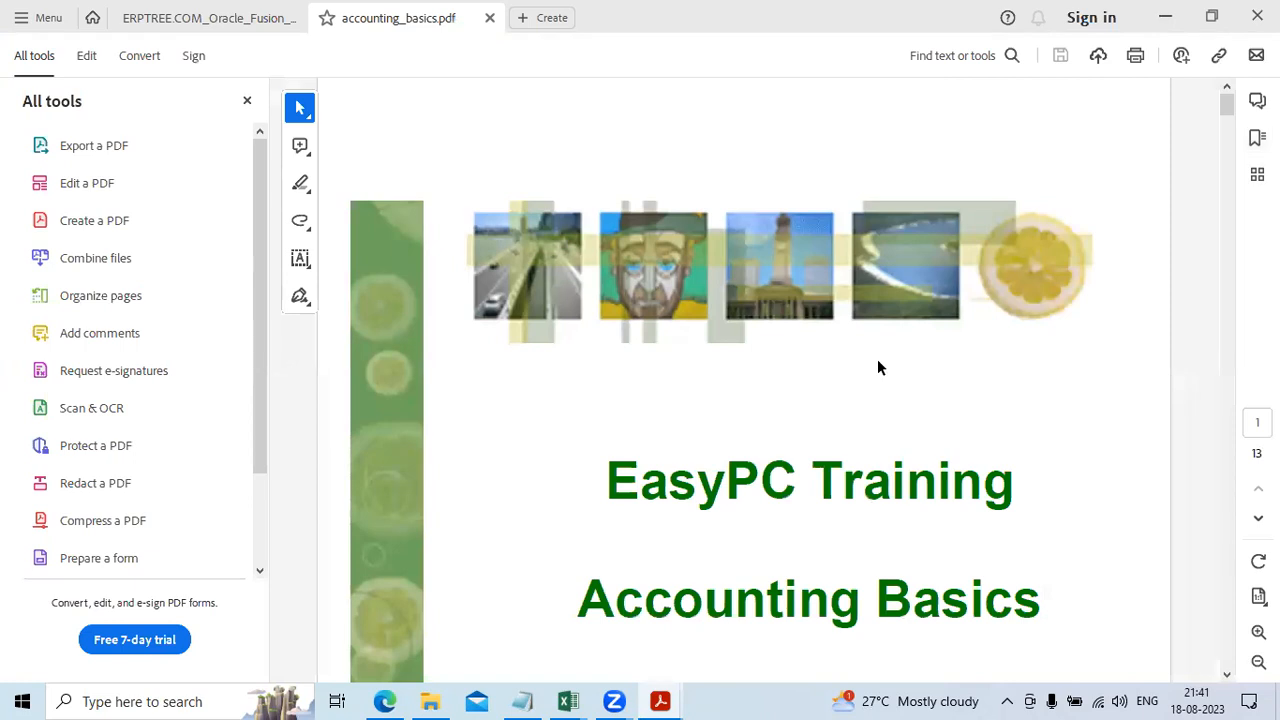
Step: Go through the accounting_basics PDF from its cover and contents list to the Accounting Basics introduction on page 3
scroll(877, 365, "down", 1)
scroll(877, 360, "down", 3)
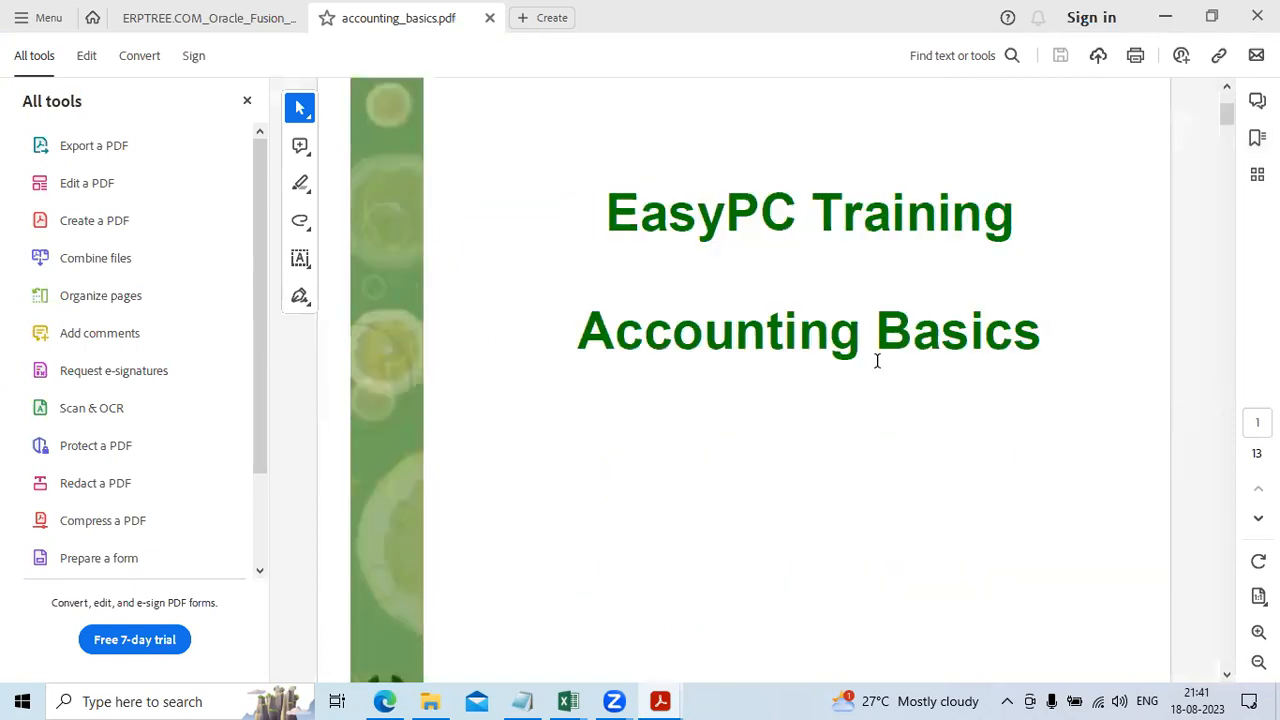
scroll(877, 360, "down", 2)
scroll(878, 364, "down", 5)
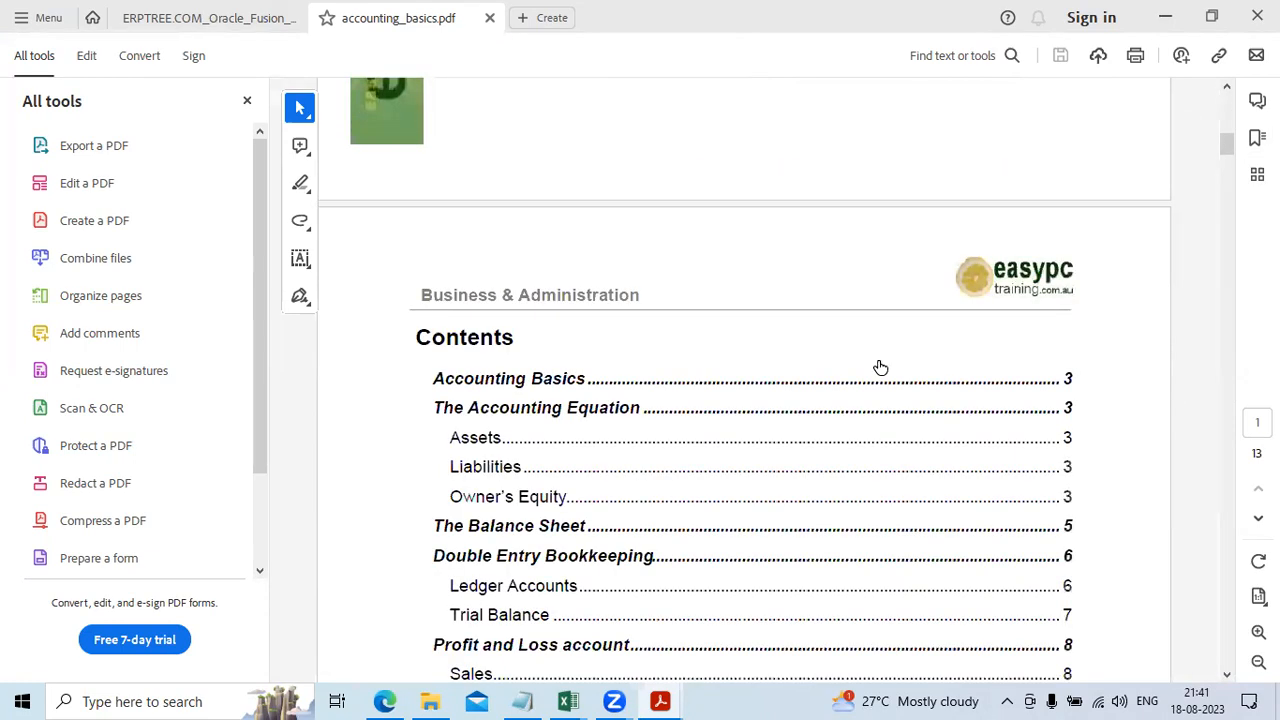
scroll(879, 368, "down", 5)
scroll(878, 368, "down", 2)
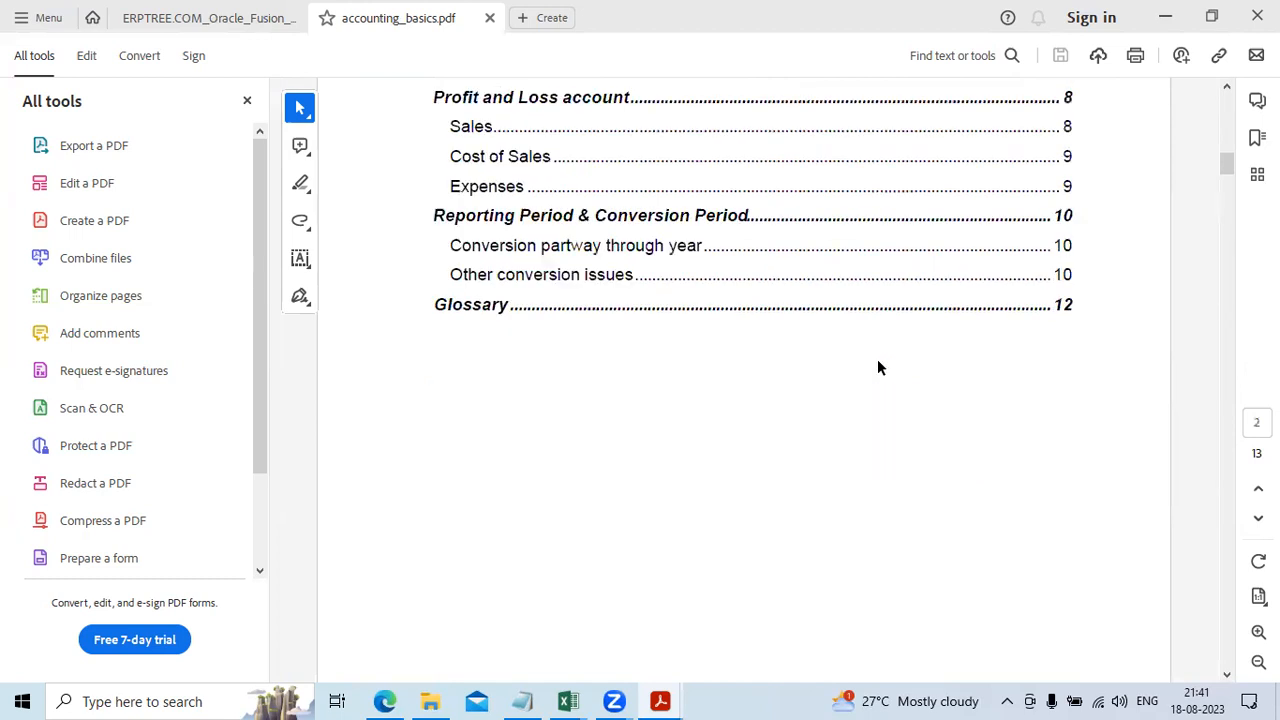
scroll(878, 368, "down", 5)
scroll(878, 368, "down", 3)
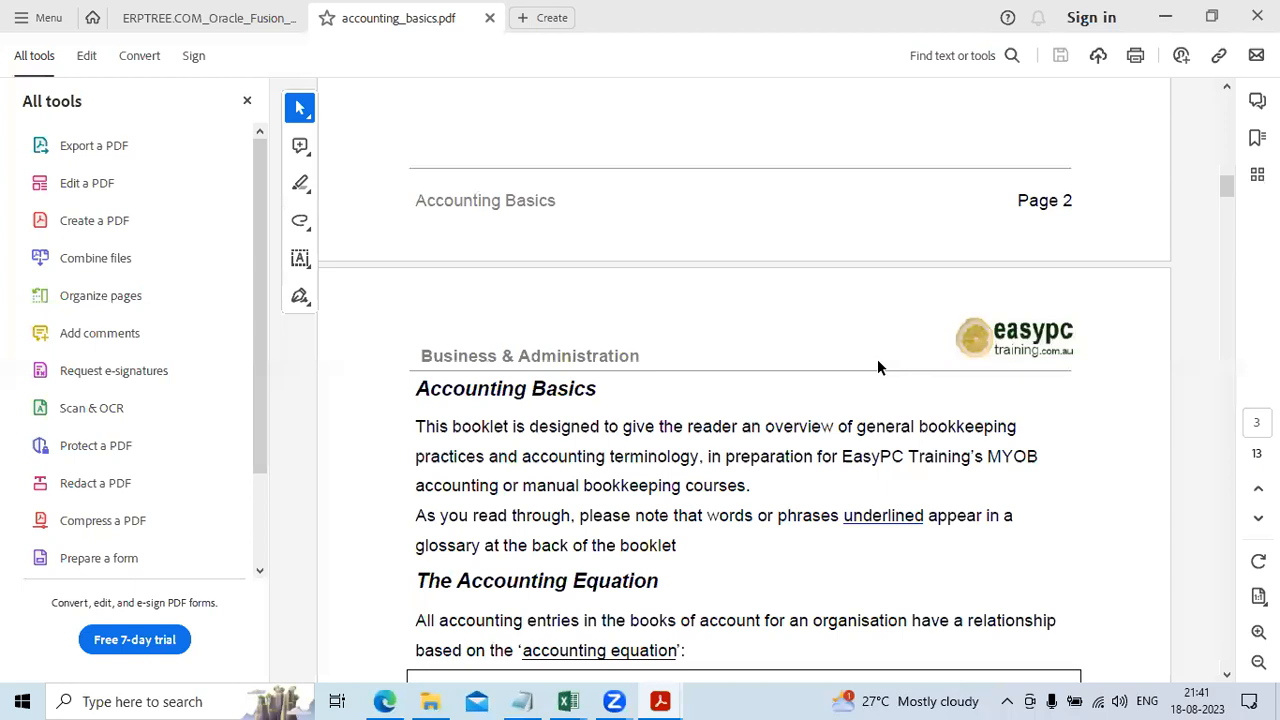
Step: Read the accounting equation and the explanations of assets, liabilities and owner's equity on page 3
scroll(877, 368, "down", 4)
scroll(877, 360, "down", 1)
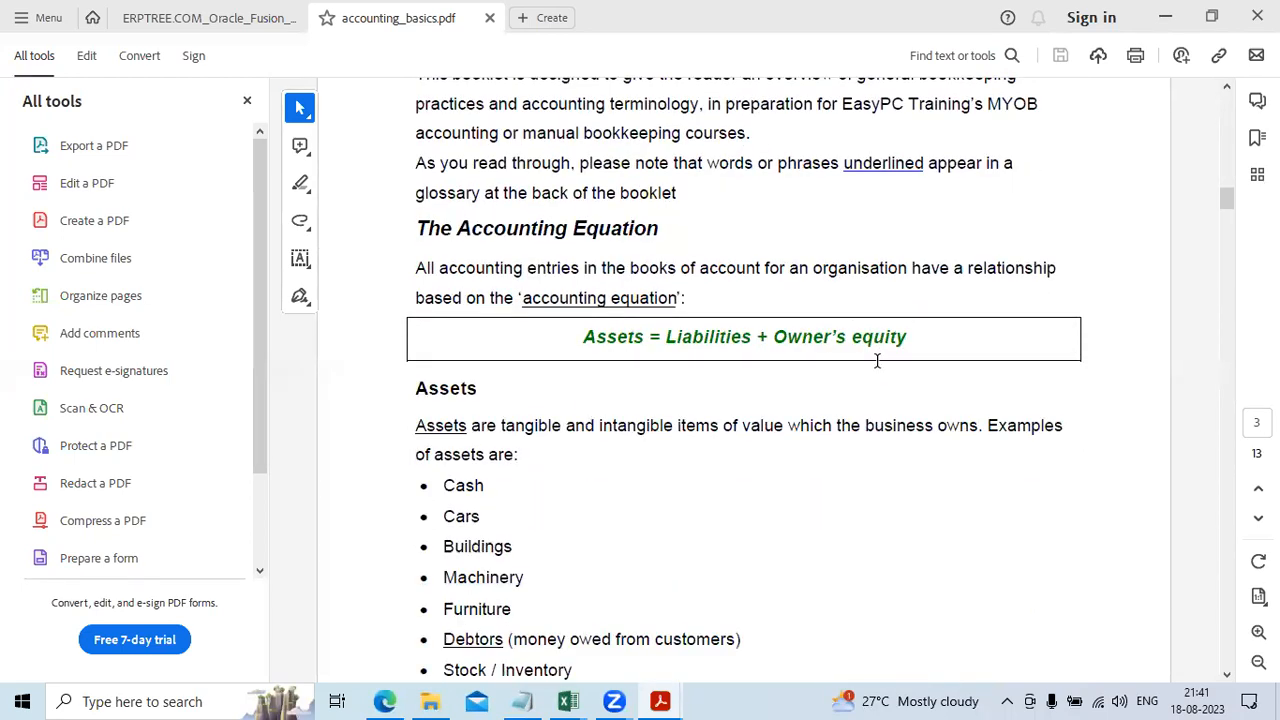
scroll(877, 360, "down", 1)
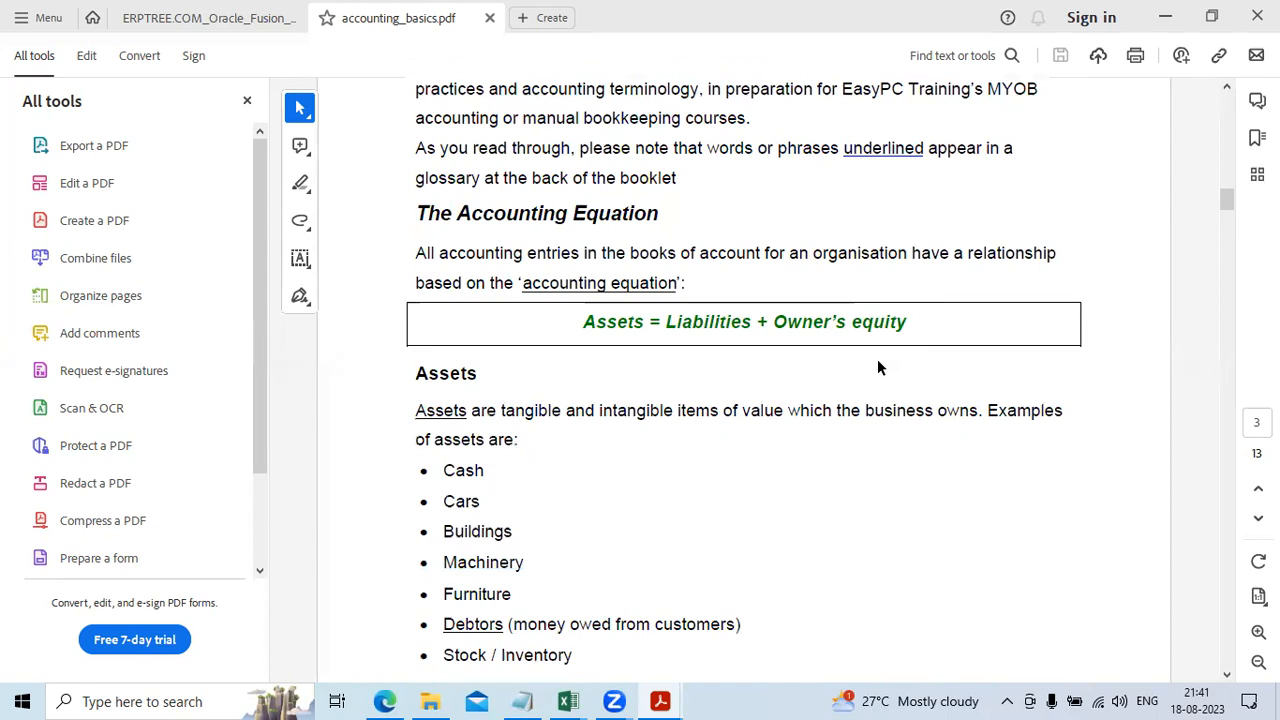
scroll(878, 365, "down", 3)
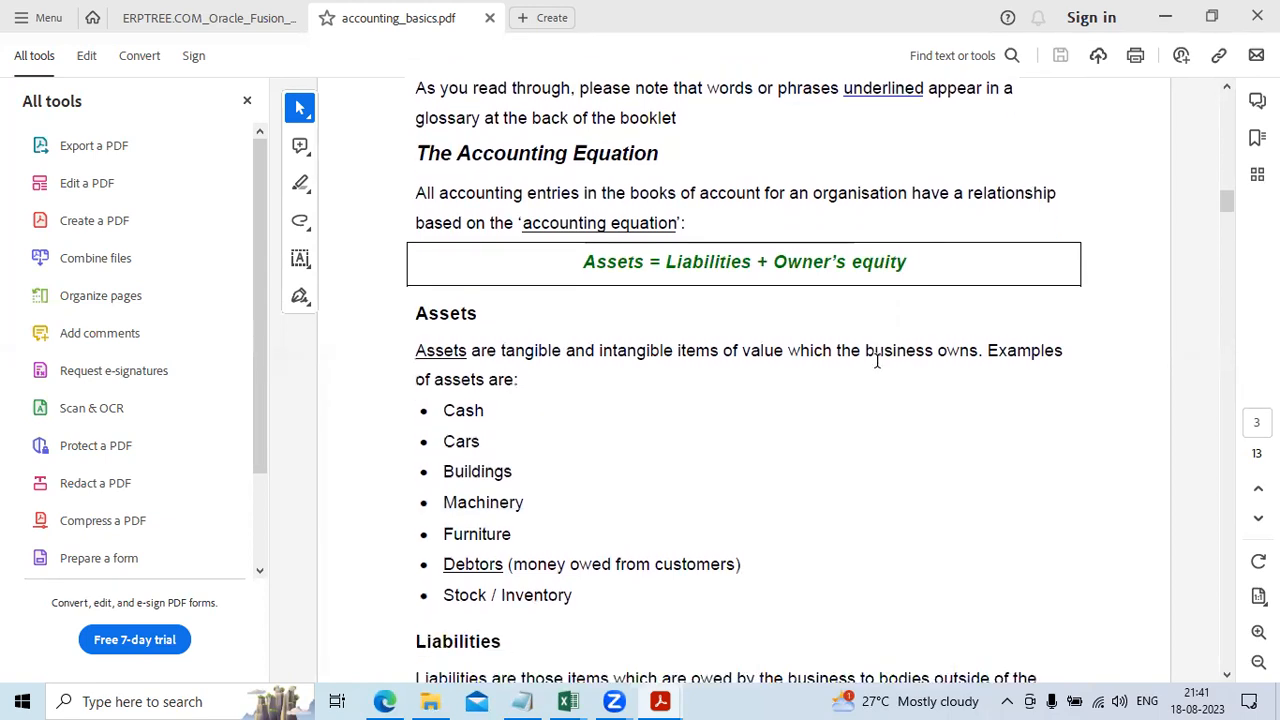
scroll(877, 361, "down", 3)
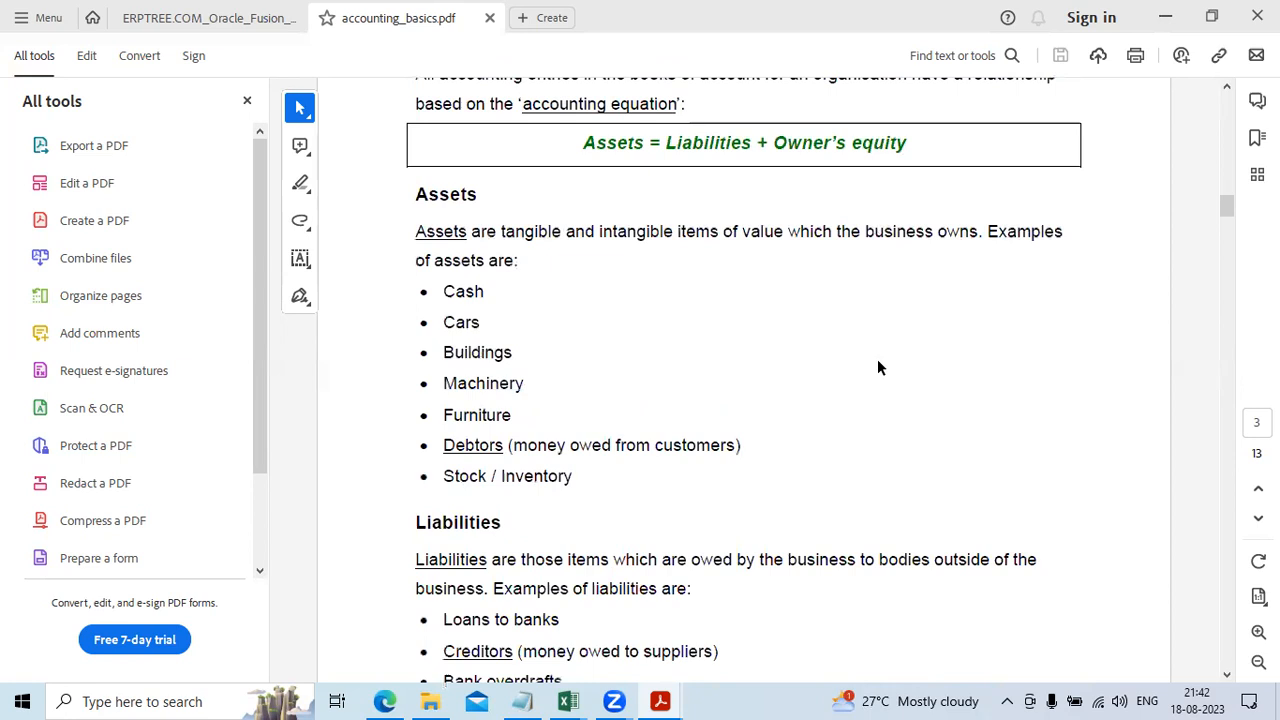
scroll(877, 361, "down", 3)
scroll(877, 368, "down", 3)
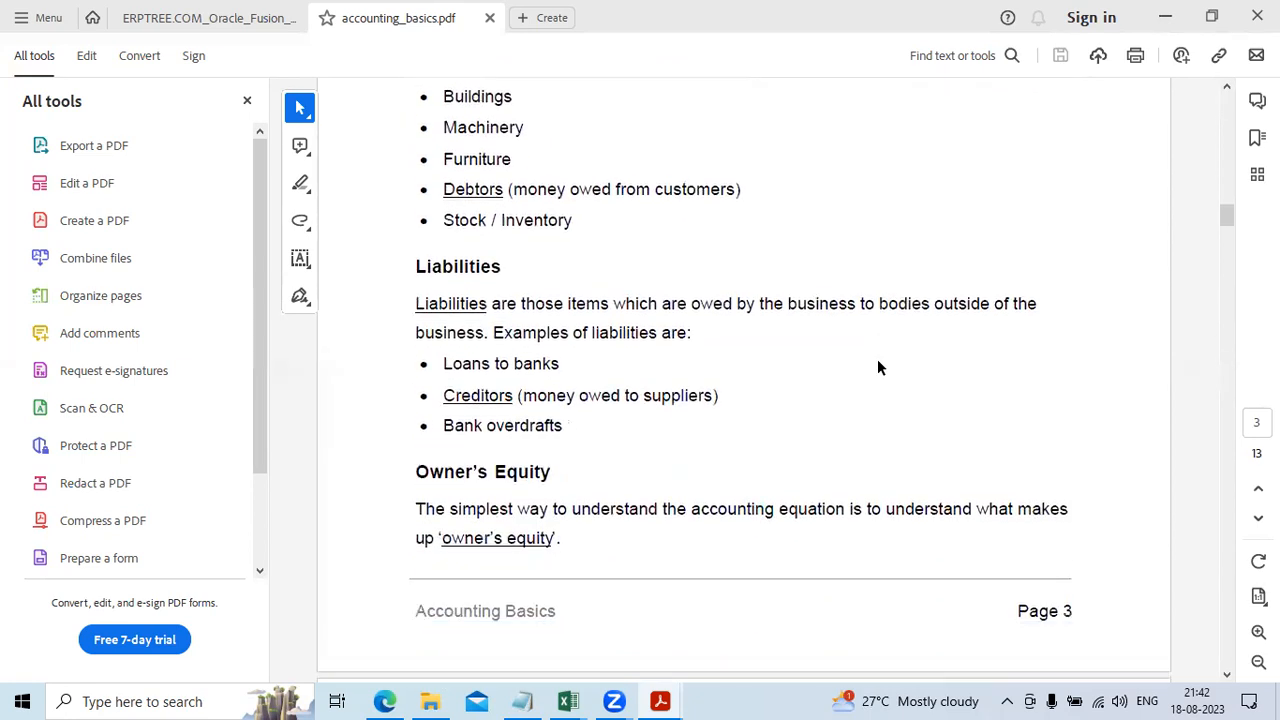
scroll(877, 365, "down", 3)
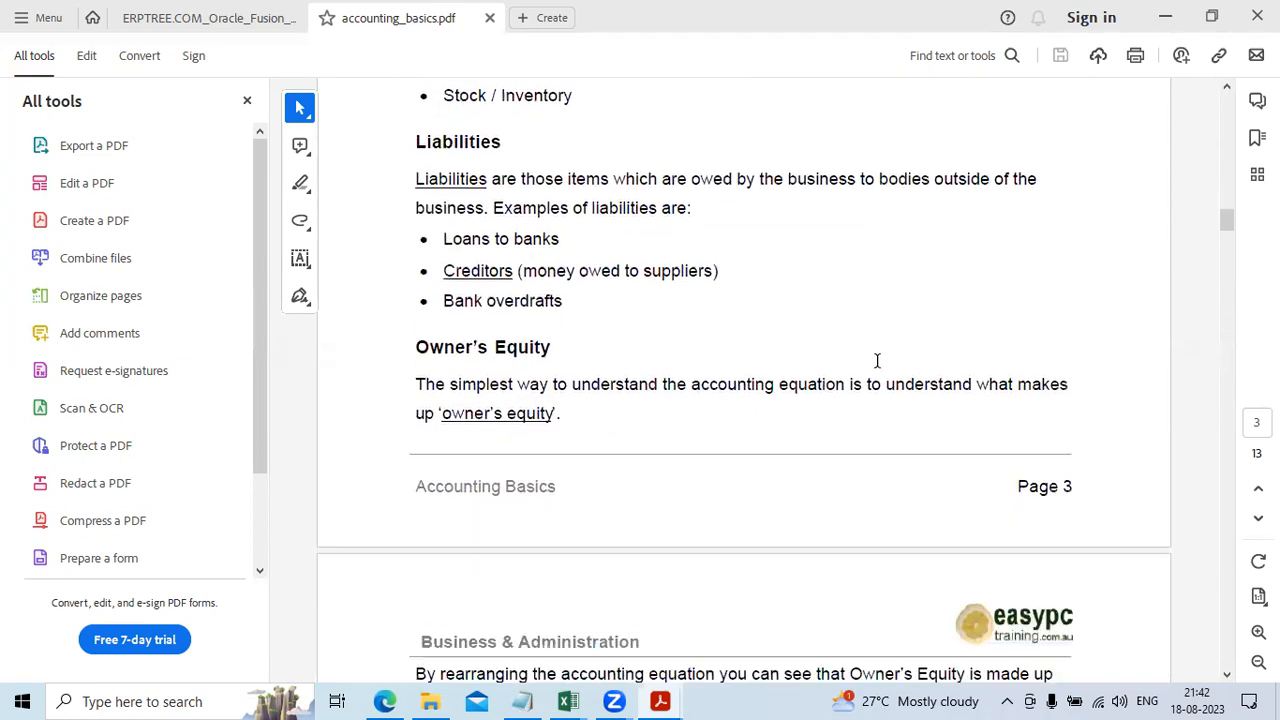
Step: Read the owner's equity equations, the sample balance sheet and the double entry bookkeeping and ledger accounts sections
scroll(877, 361, "down", 6)
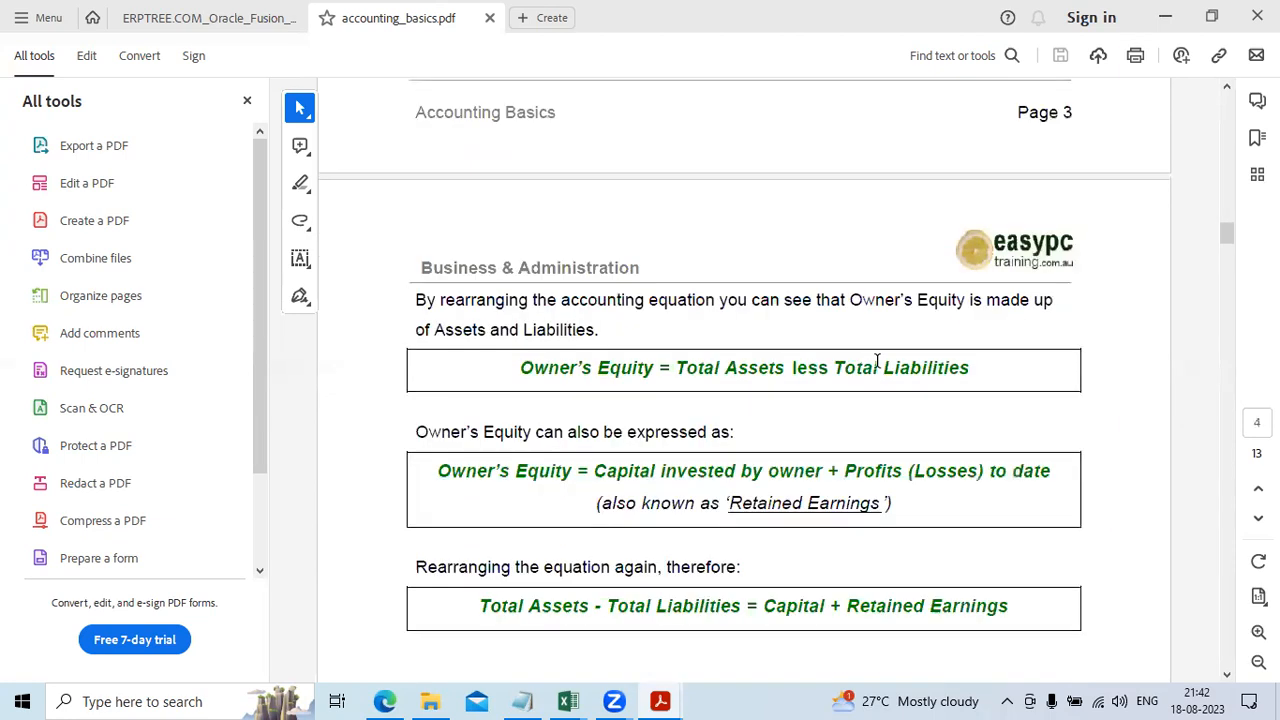
scroll(877, 361, "down", 1)
scroll(877, 361, "down", 2)
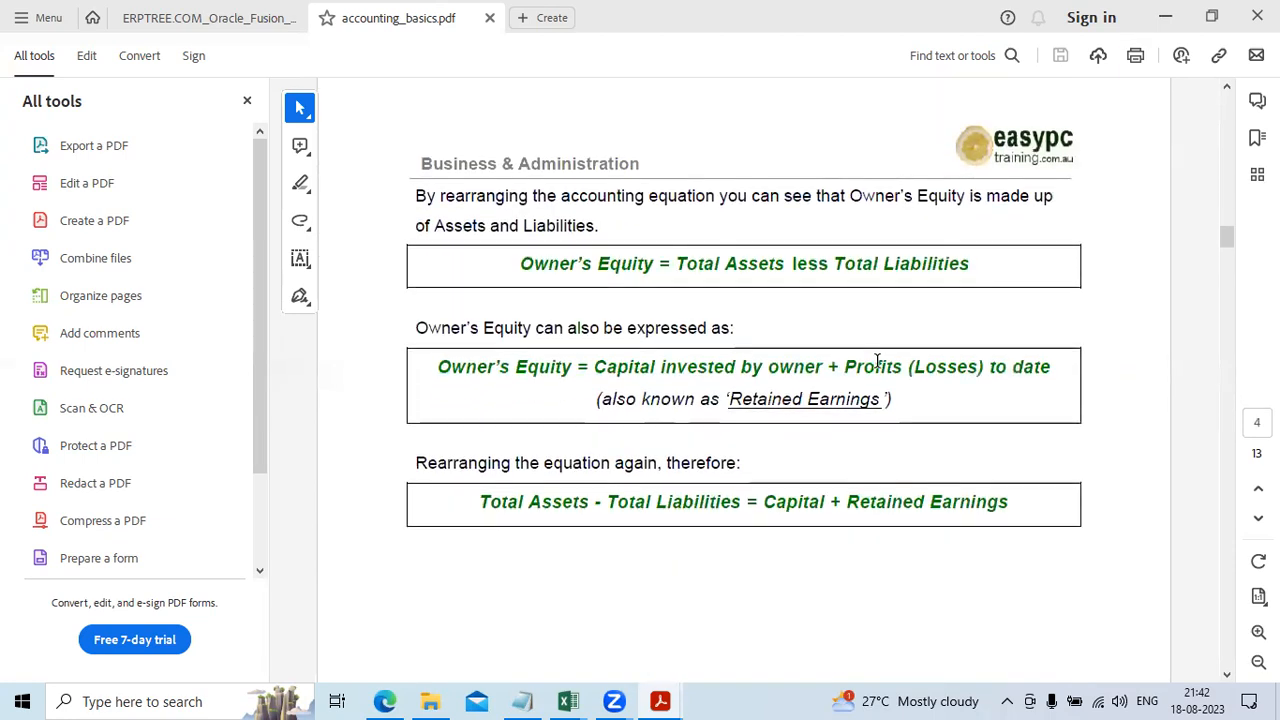
scroll(877, 361, "down", 1)
scroll(877, 361, "down", 4)
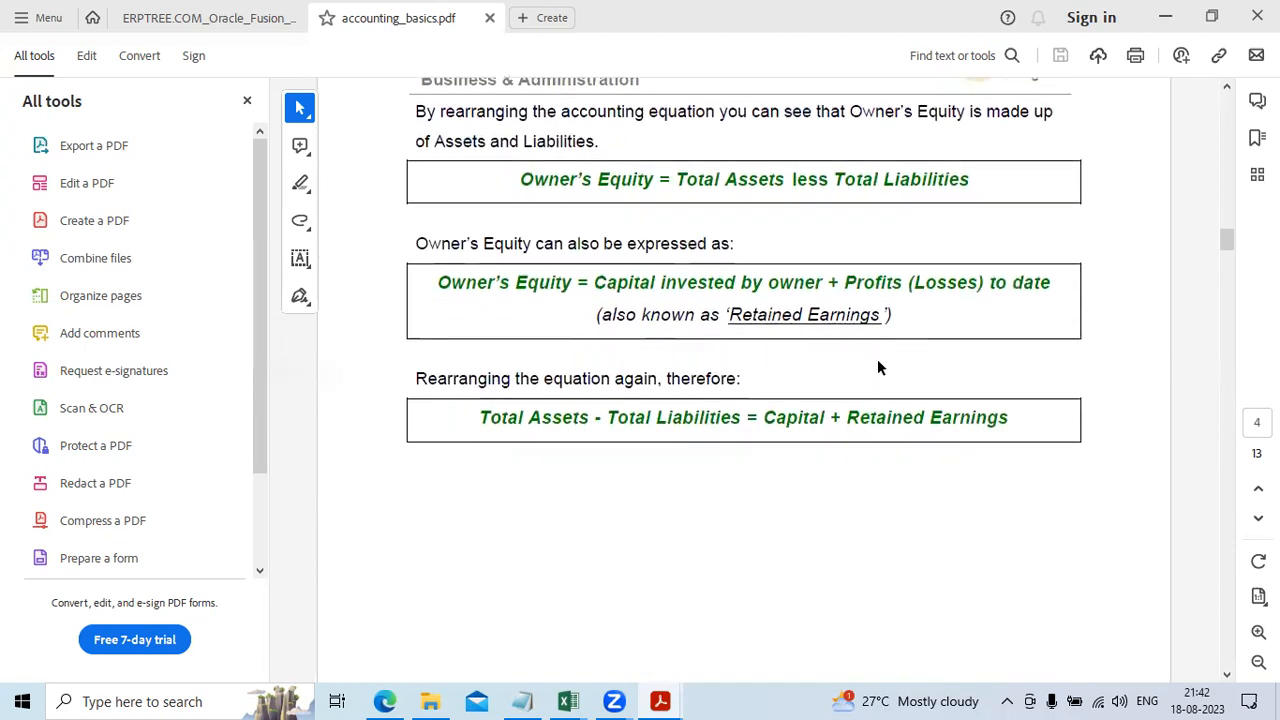
scroll(877, 368, "down", 1)
scroll(877, 368, "down", 3)
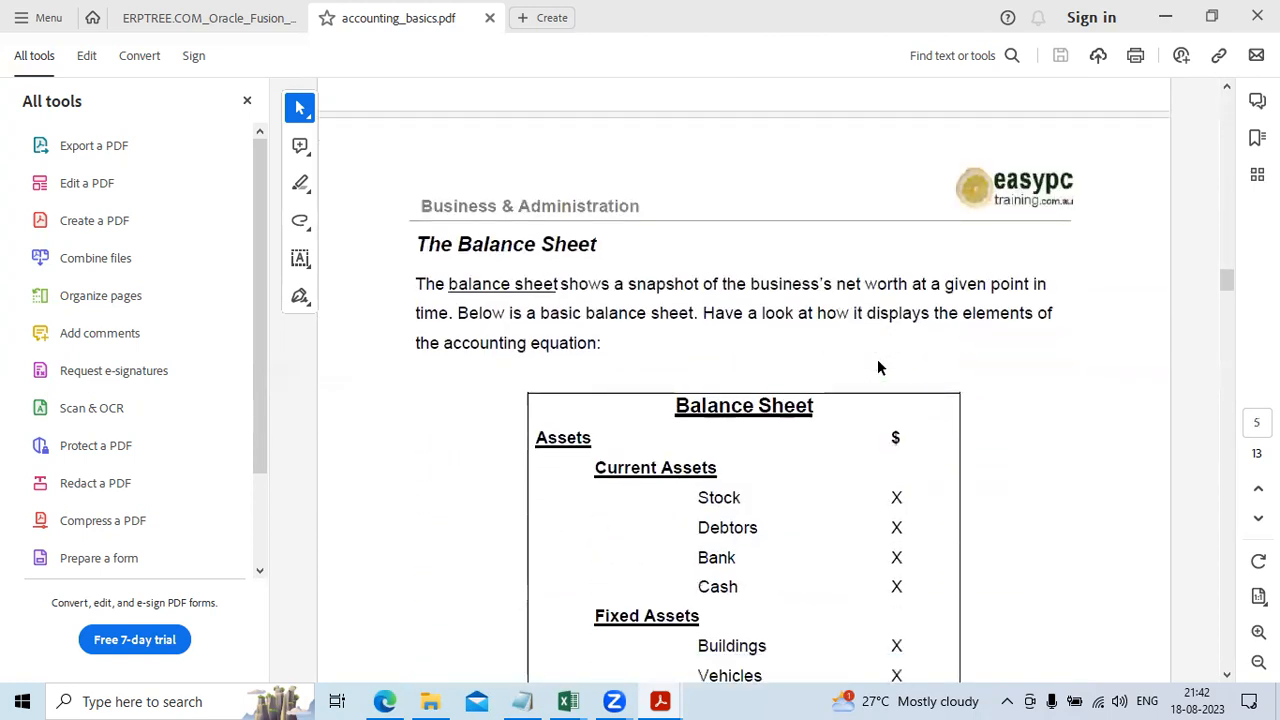
scroll(877, 368, "down", 1)
scroll(877, 368, "down", 4)
scroll(879, 367, "down", 10)
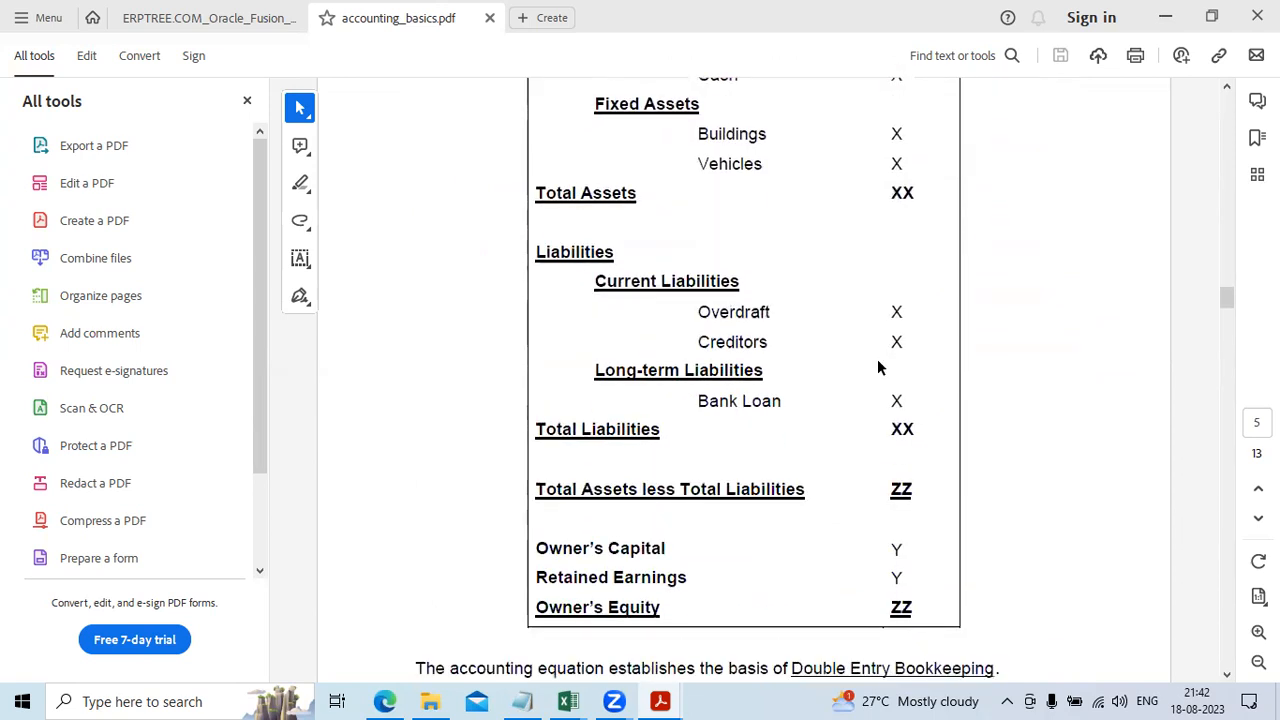
scroll(877, 361, "down", 7)
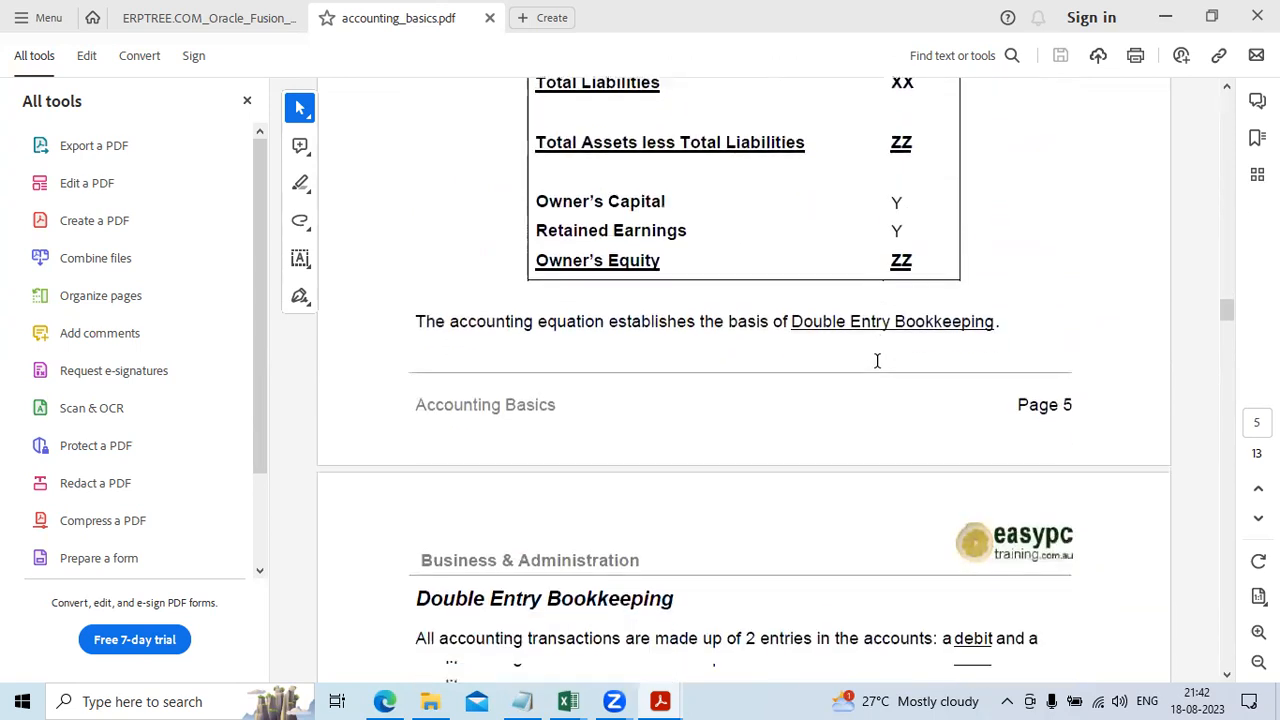
scroll(877, 361, "down", 2)
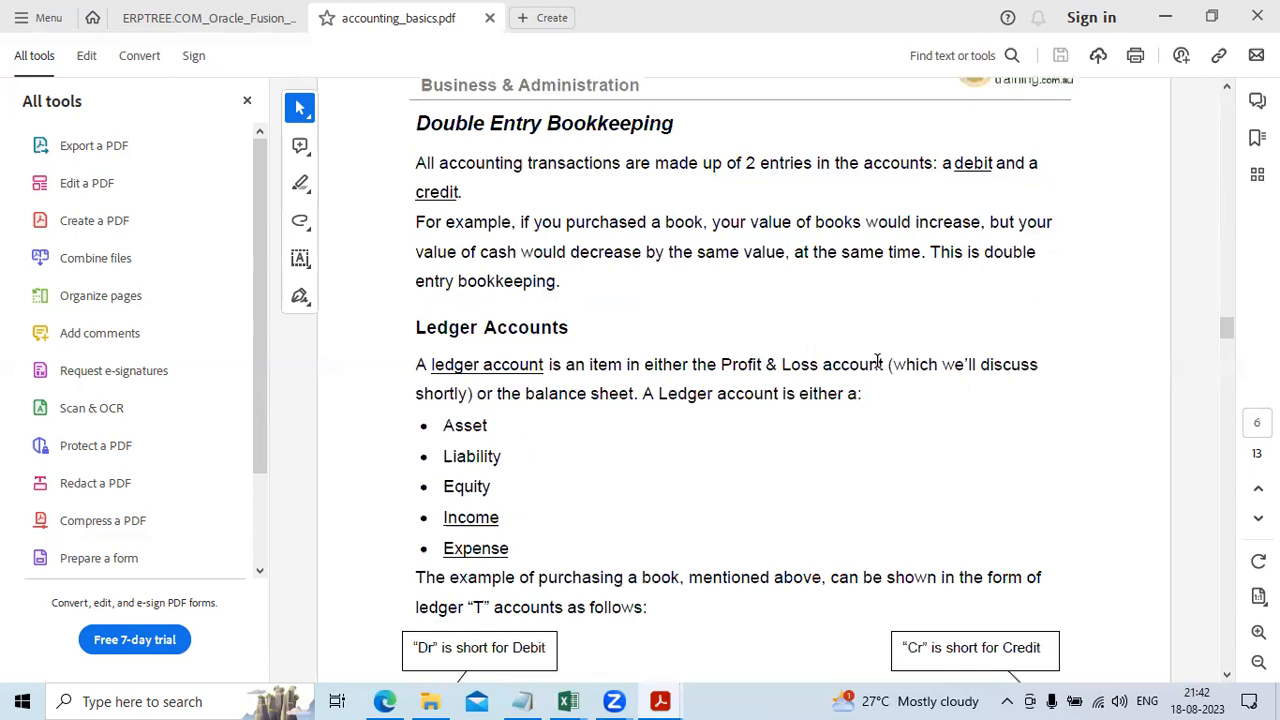
Step: Switch back to the Oracle page in Edge and close the account segment form, returning to the Fin.Cloud_COA structure
key("alt+Tab")
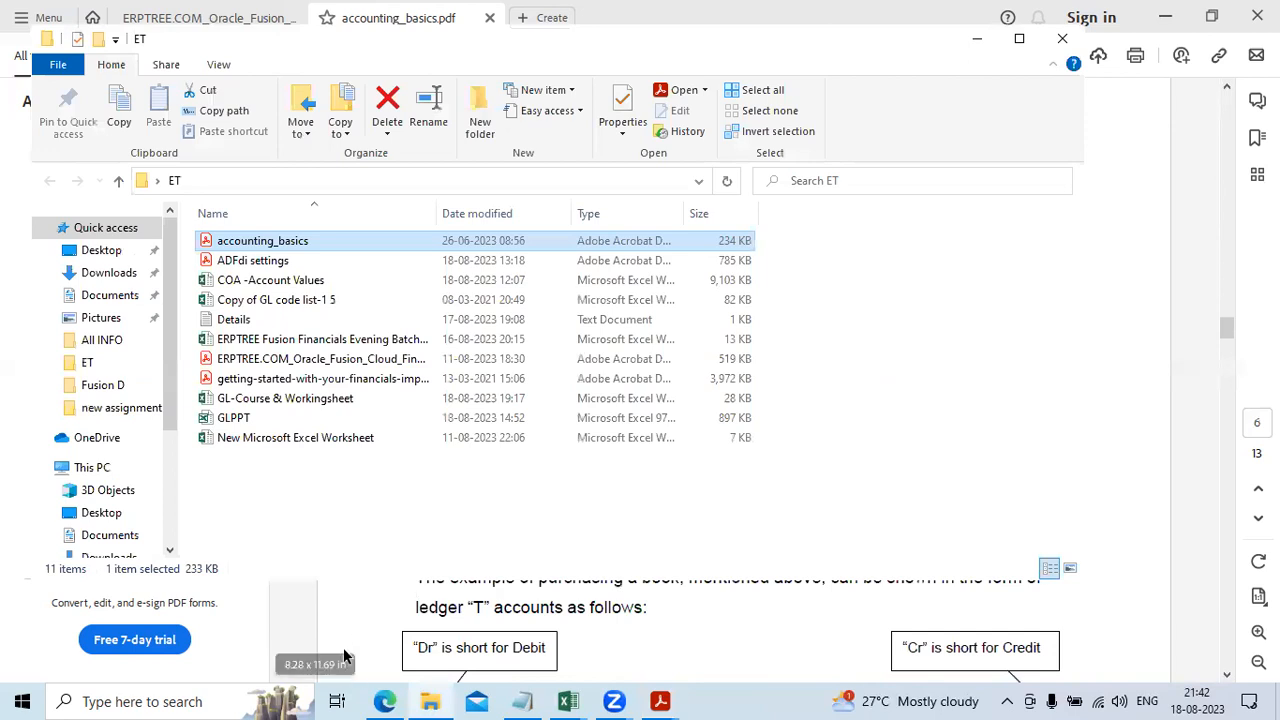
left_click(384, 701)
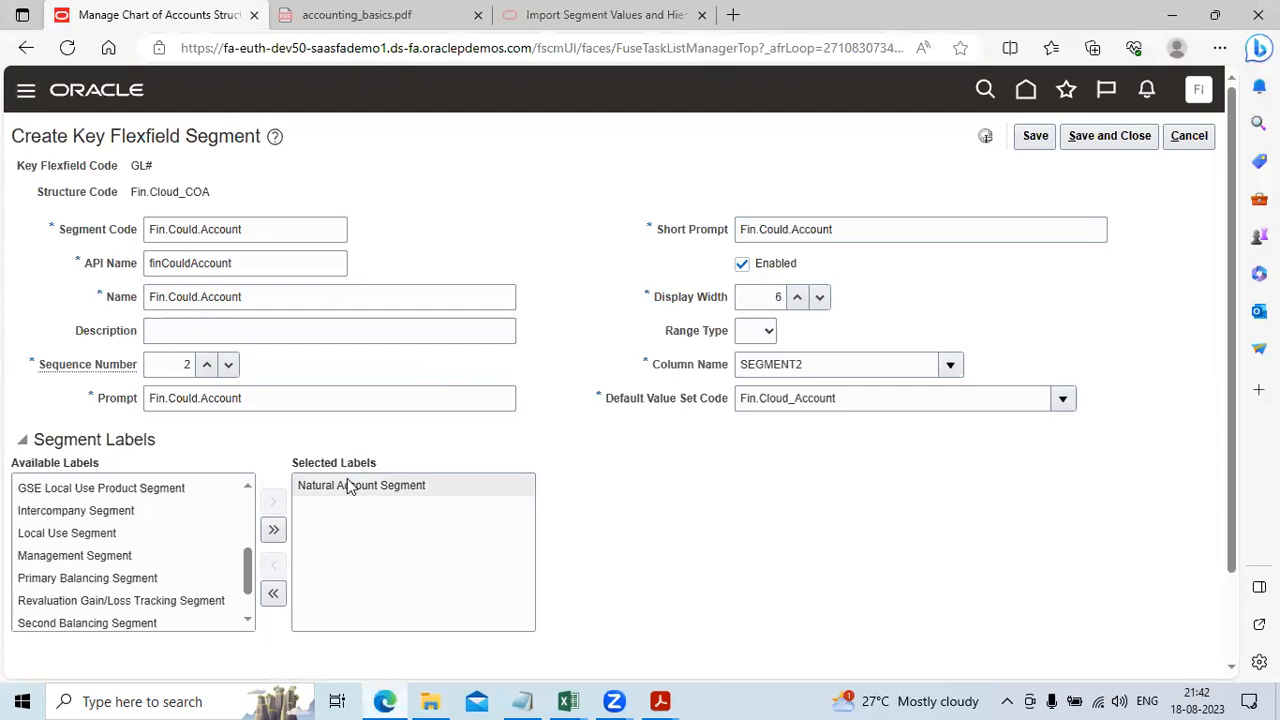
mouse_move(366, 497)
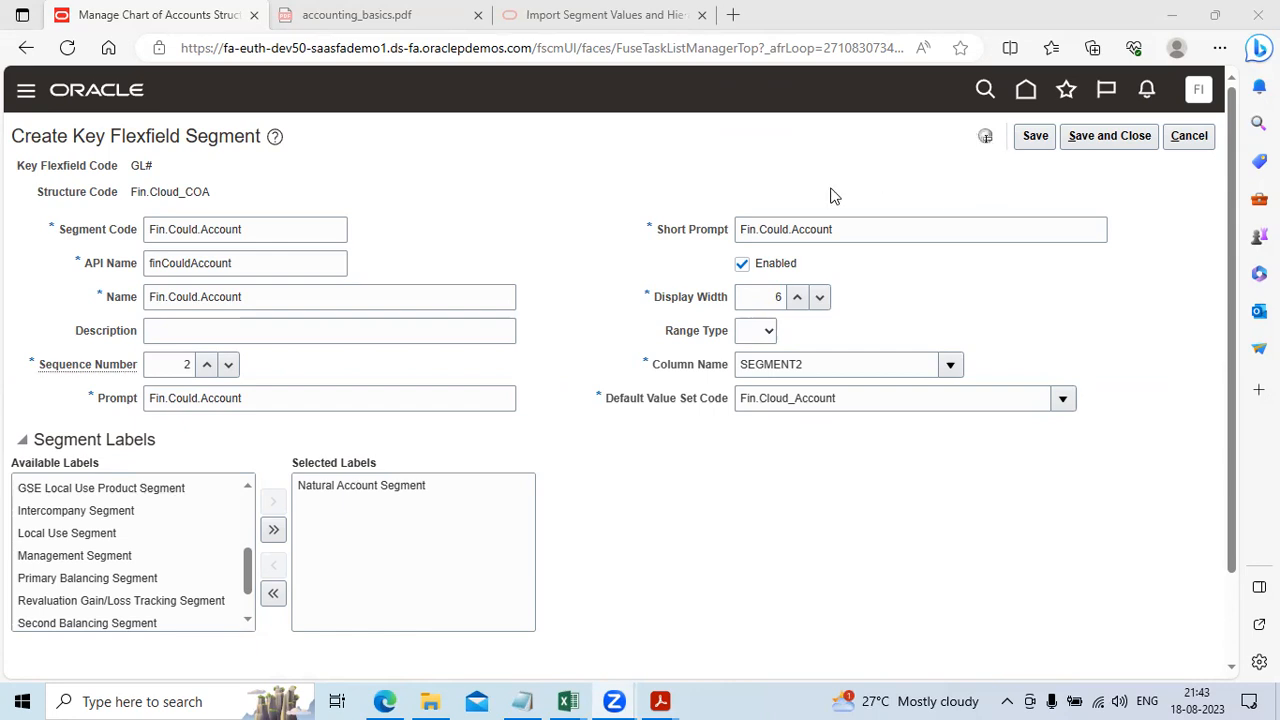
left_click(1201, 147)
left_click(1201, 147)
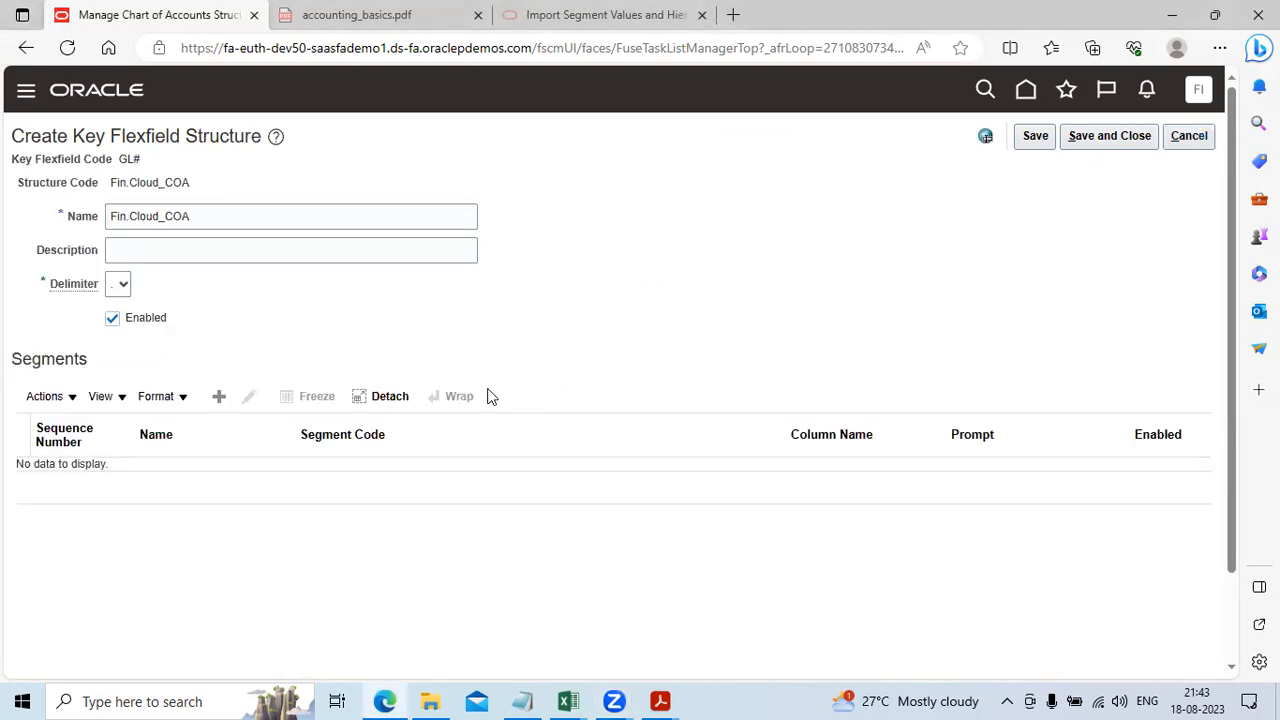
Step: Start a new segment in the Fin.Cloud_COA structure and enter Fin.Could.Costcenter as its segment code
left_click(219, 396)
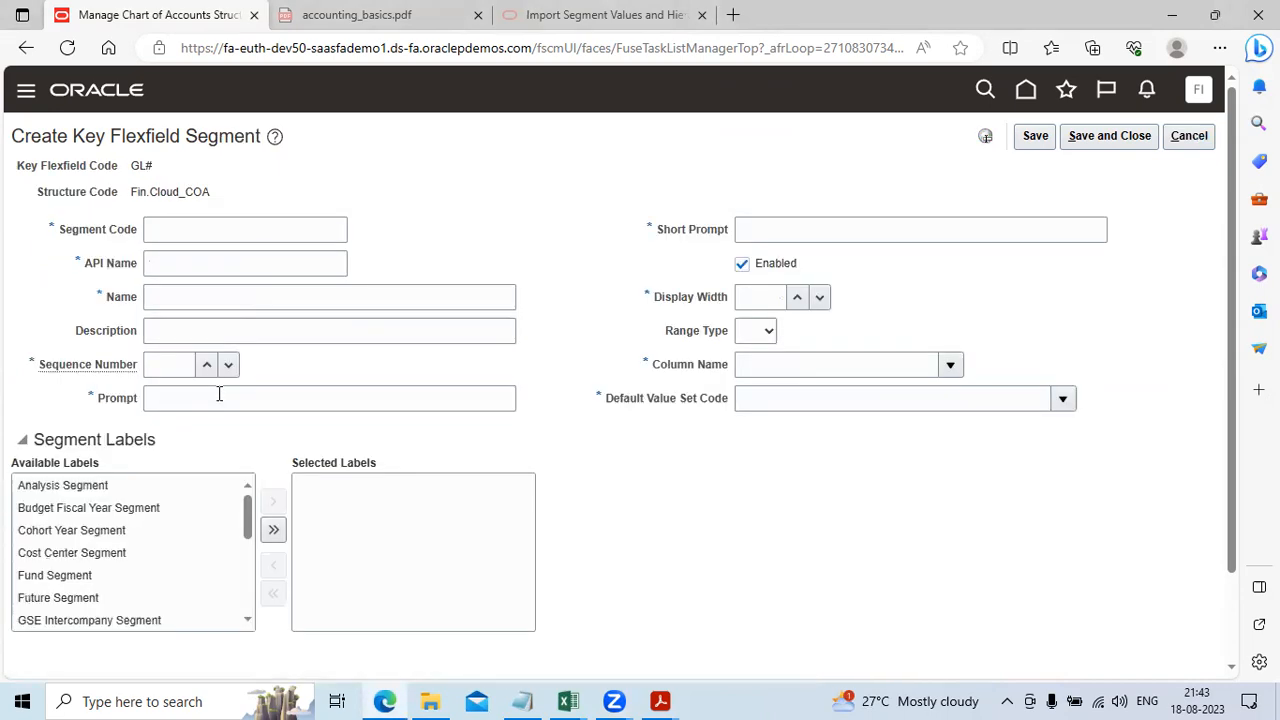
left_click(168, 232)
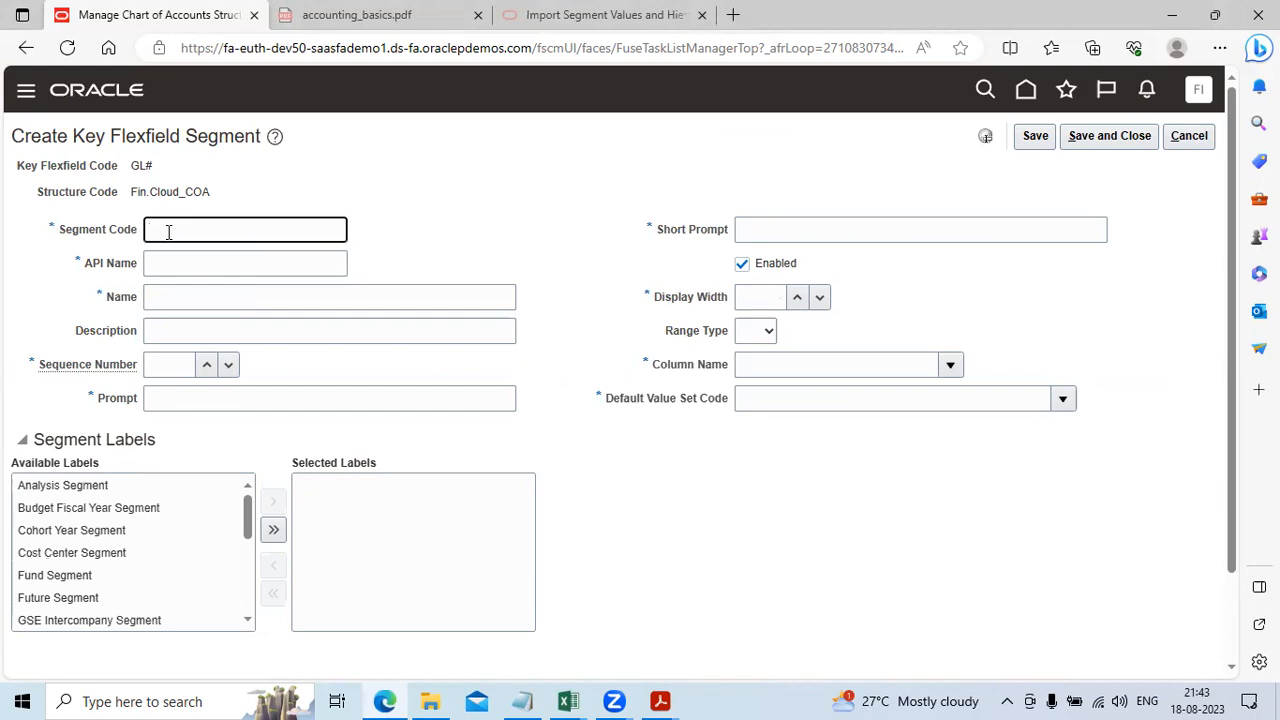
type("Fin.Could.Account")
key("BackSpace")
key("BackSpace")
key("BackSpace")
key("BackSpace")
key("BackSpace")
key("BackSpace")
key("BackSpace")
type("Costcenter")
key("Tab")
key("shift+Tab")
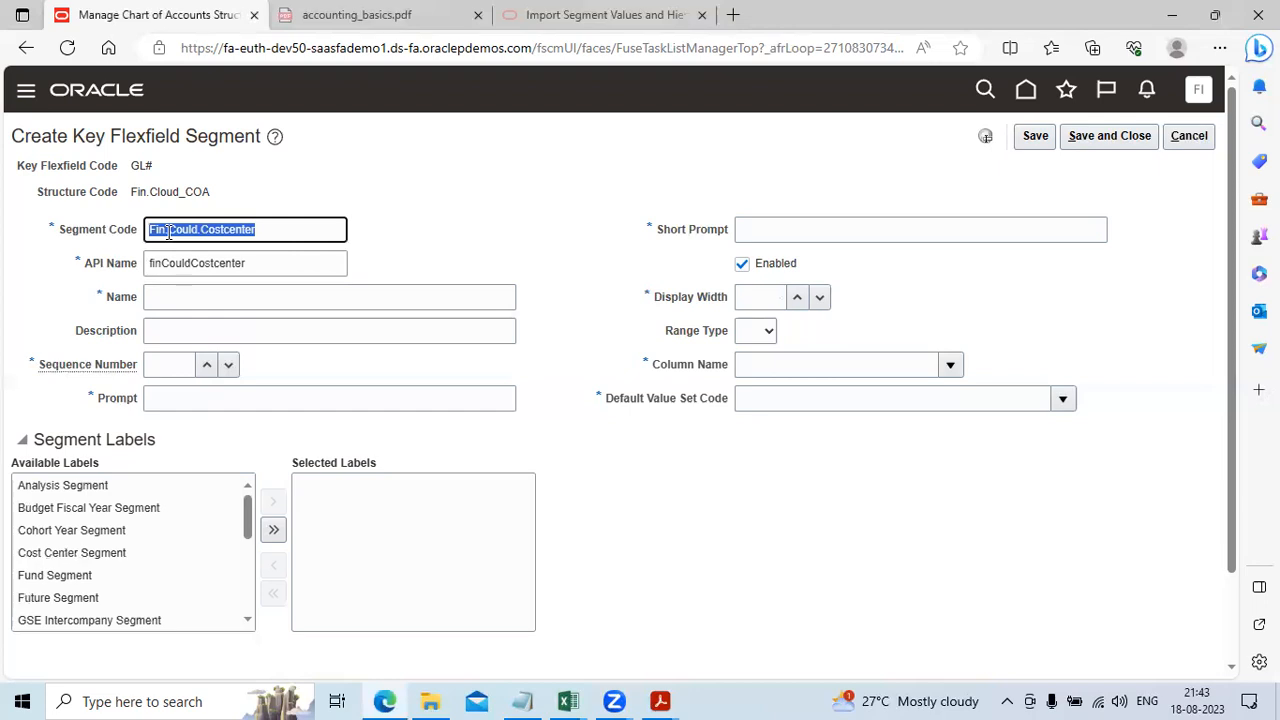
Step: Reuse the segment code Fin.Could.Costcenter as the new segment's name and description
key("ctrl+c")
key("Tab")
key("Tab")
key("ctrl+v")
key("Tab")
key("ctrl+v")
Step: Set the sequence number to 3, both the prompt and short prompt to Fin.Could.Costcenter, and the display width to 4
key("Tab")
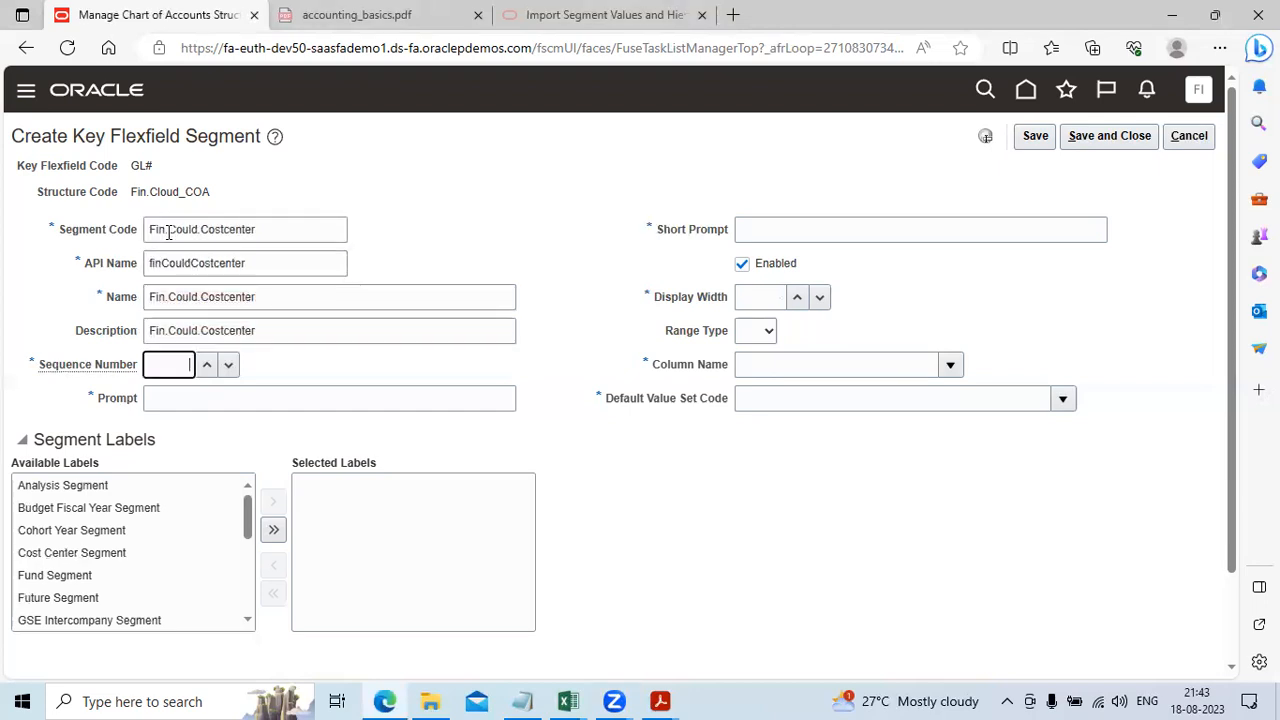
type("3")
key("Tab")
key("ctrl+v")
key("Tab")
key("ctrl+v")
key("Tab")
key("Tab")
type("4")
Step: Assign the SEGMENT3 column to the cost center segment
key("Tab")
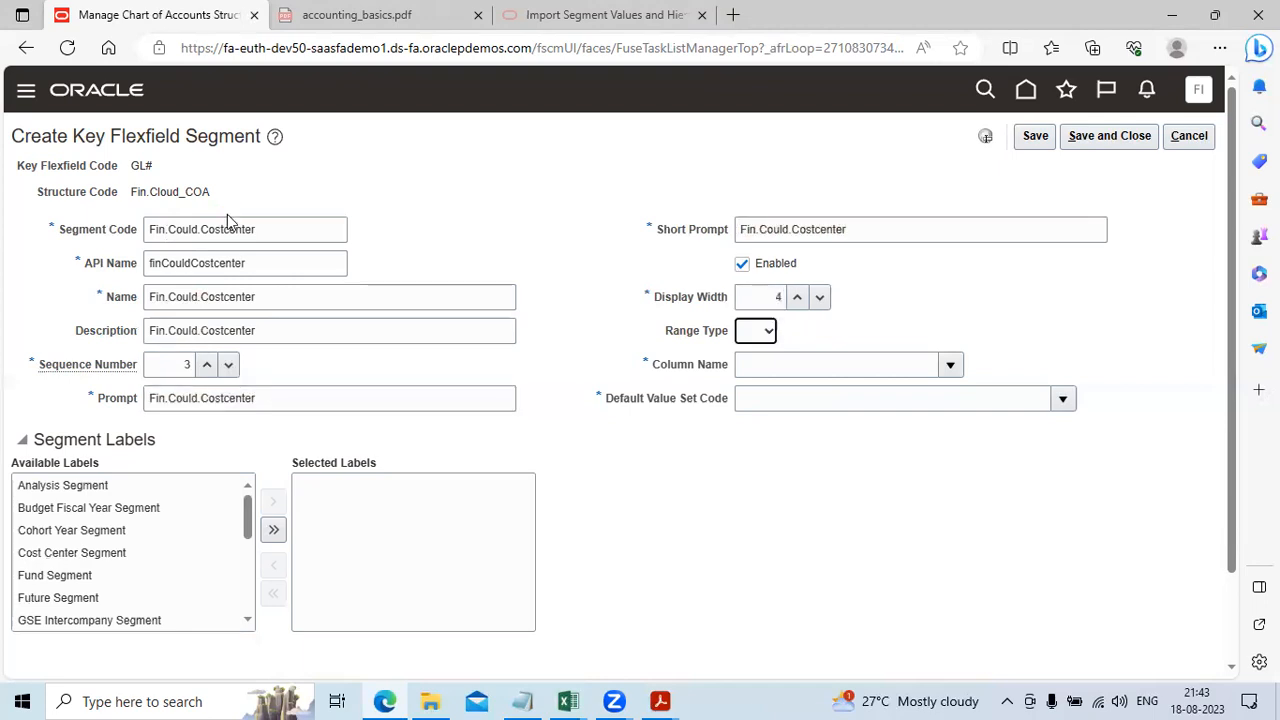
key("Tab")
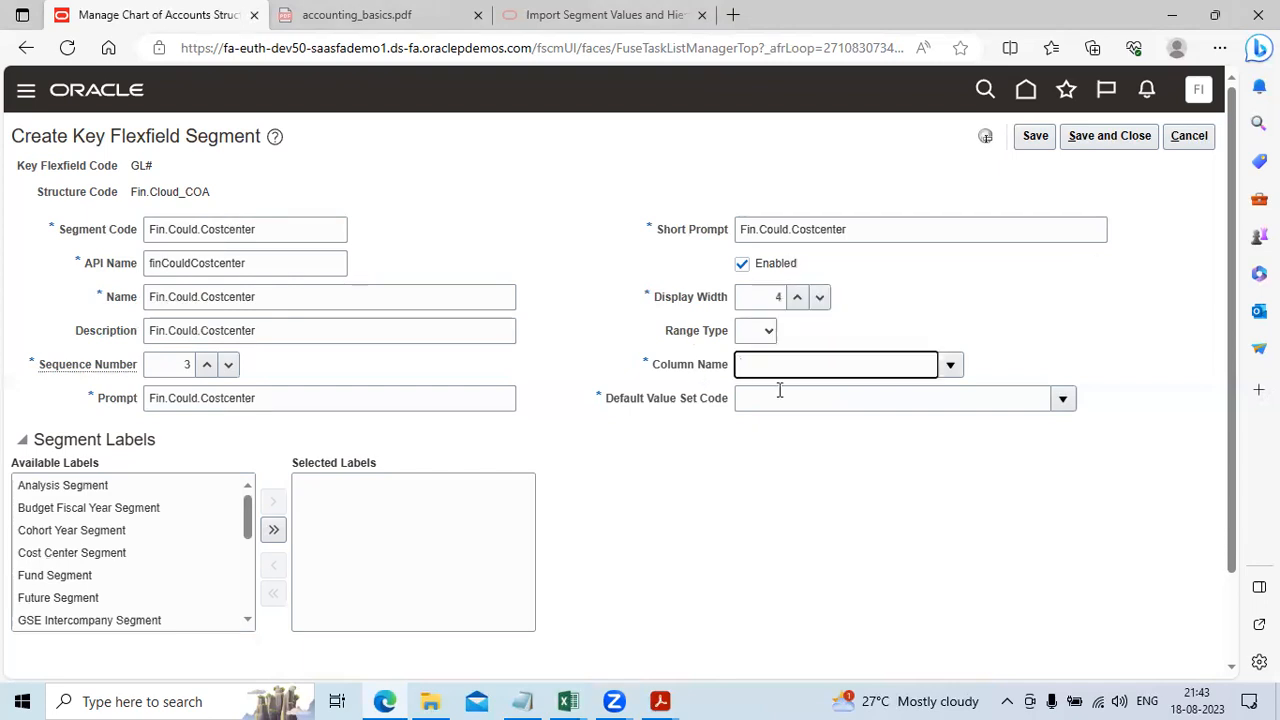
left_click(949, 364)
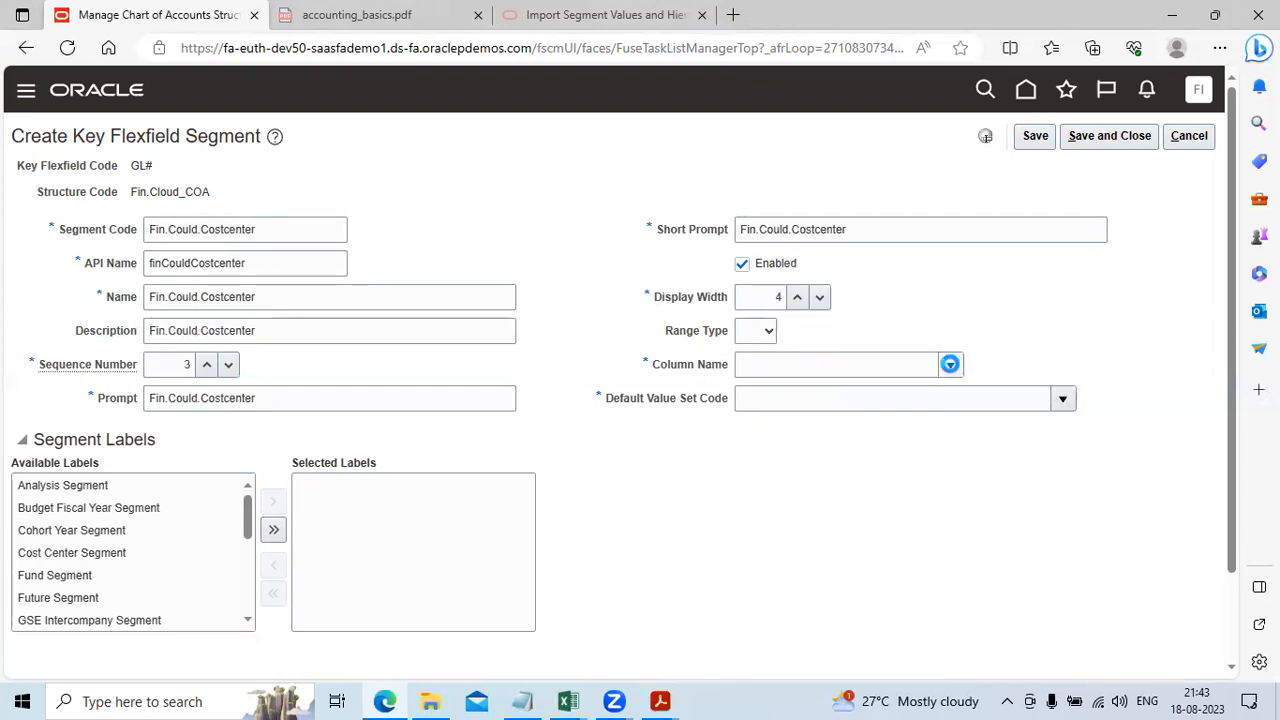
key("Down")
key("Down")
key("Down")
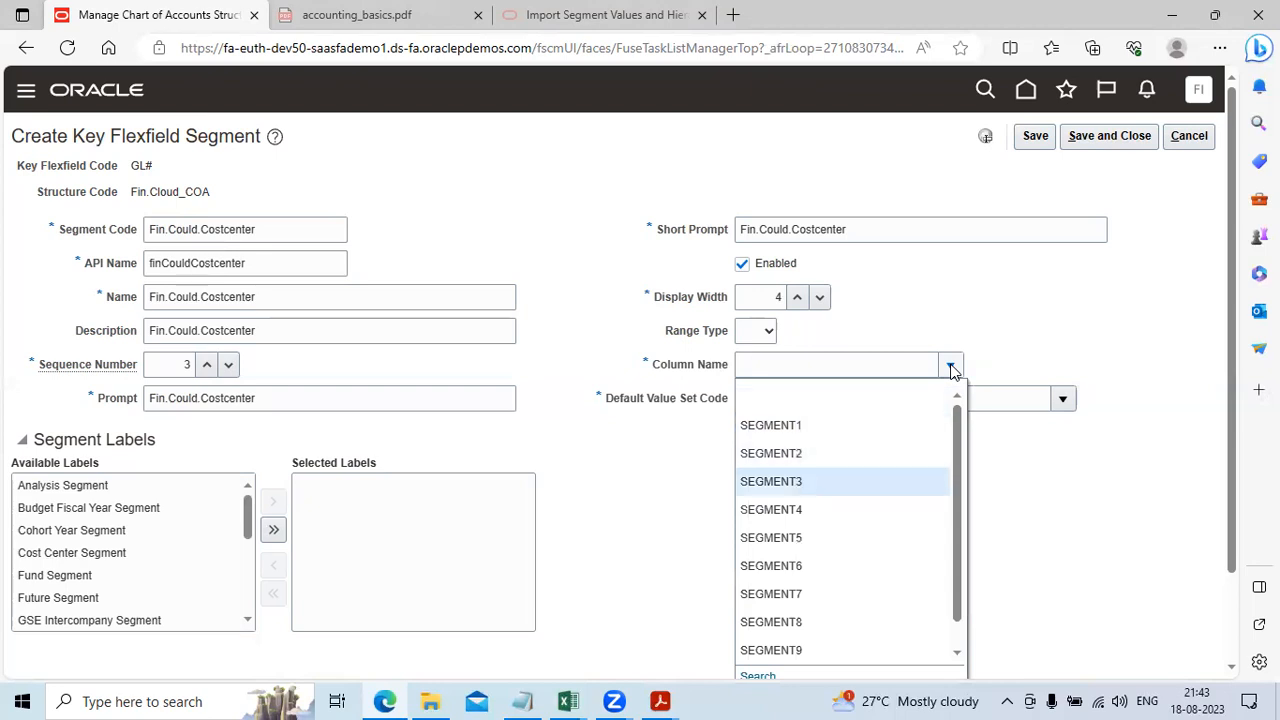
key("Return")
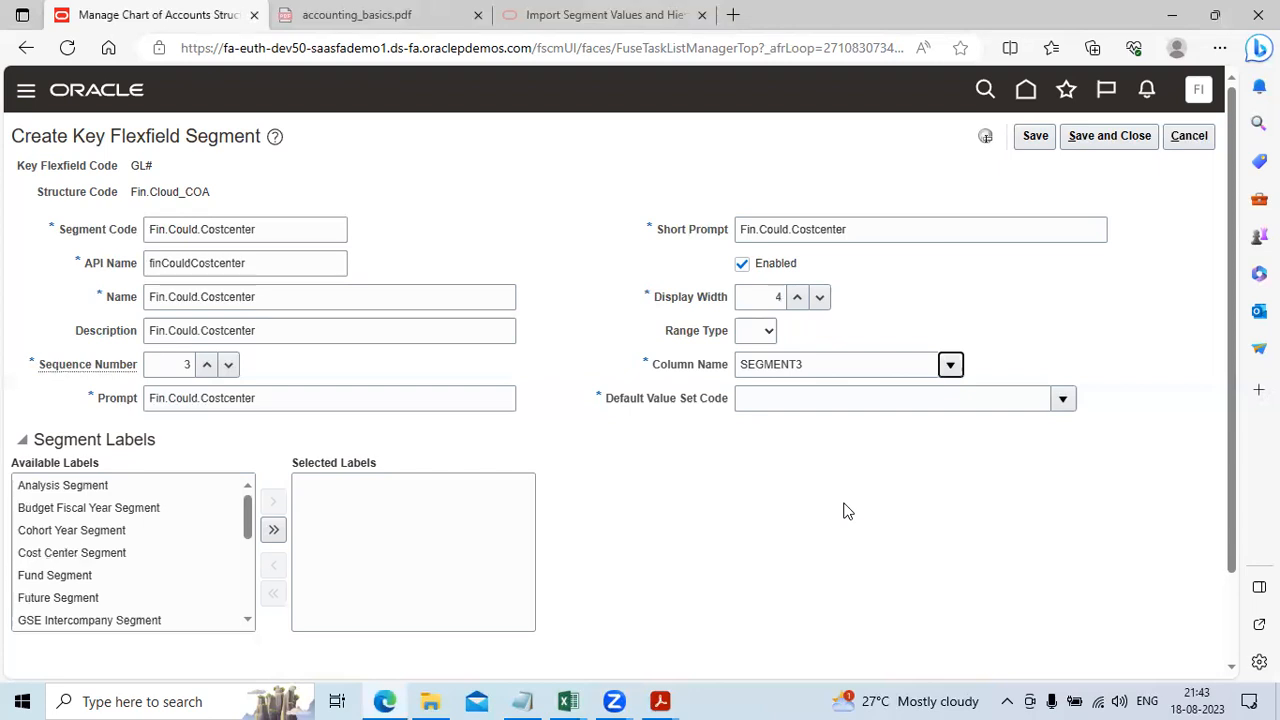
Step: Review the journal entries and segment table on the Manual Accounting sheet of the GLPPT workbook in Excel, and return to Oracle
left_click(570, 700)
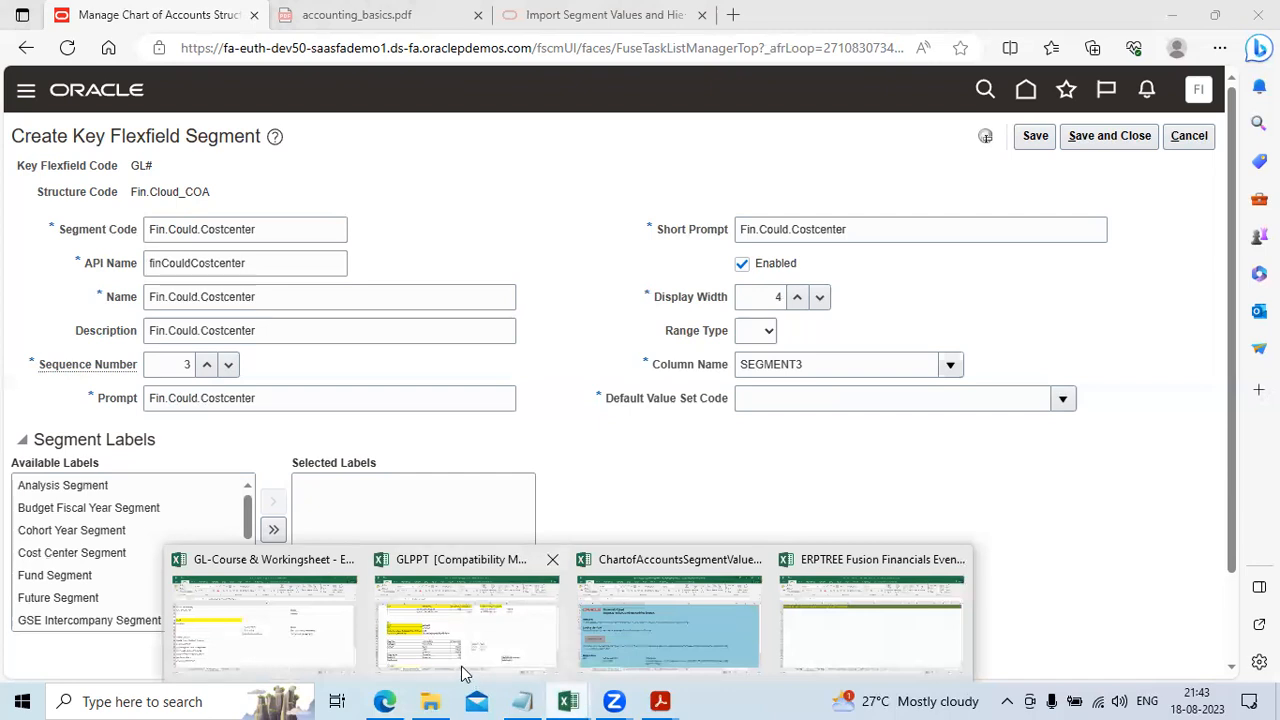
left_click(422, 566)
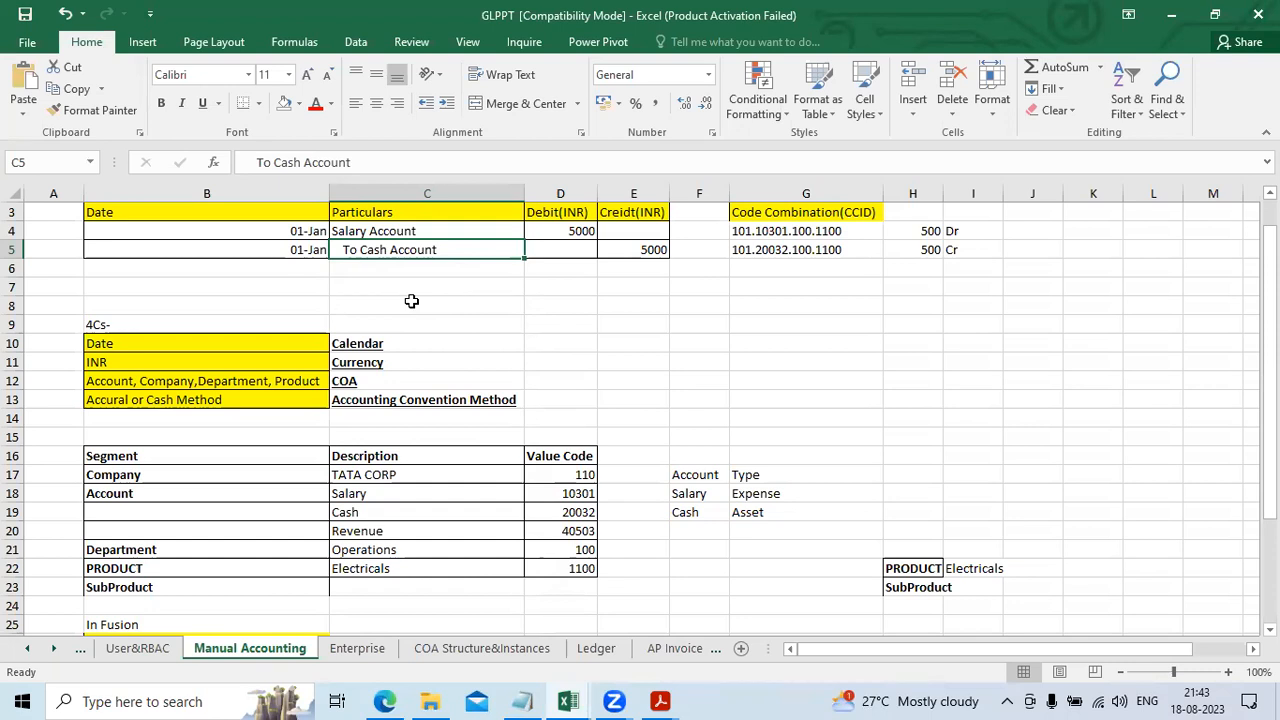
key("alt+Tab")
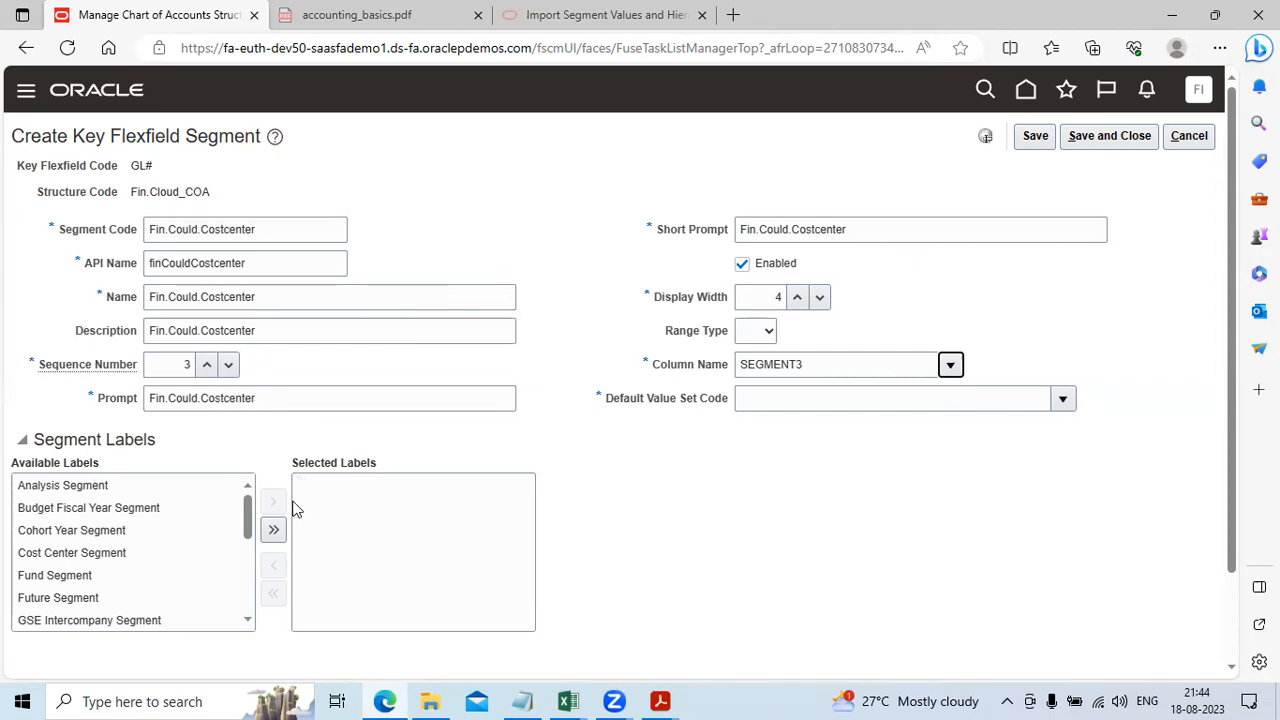
Step: Assign the Cost Center Segment label to the Fin.Could.Costcenter segment
left_click(249, 620)
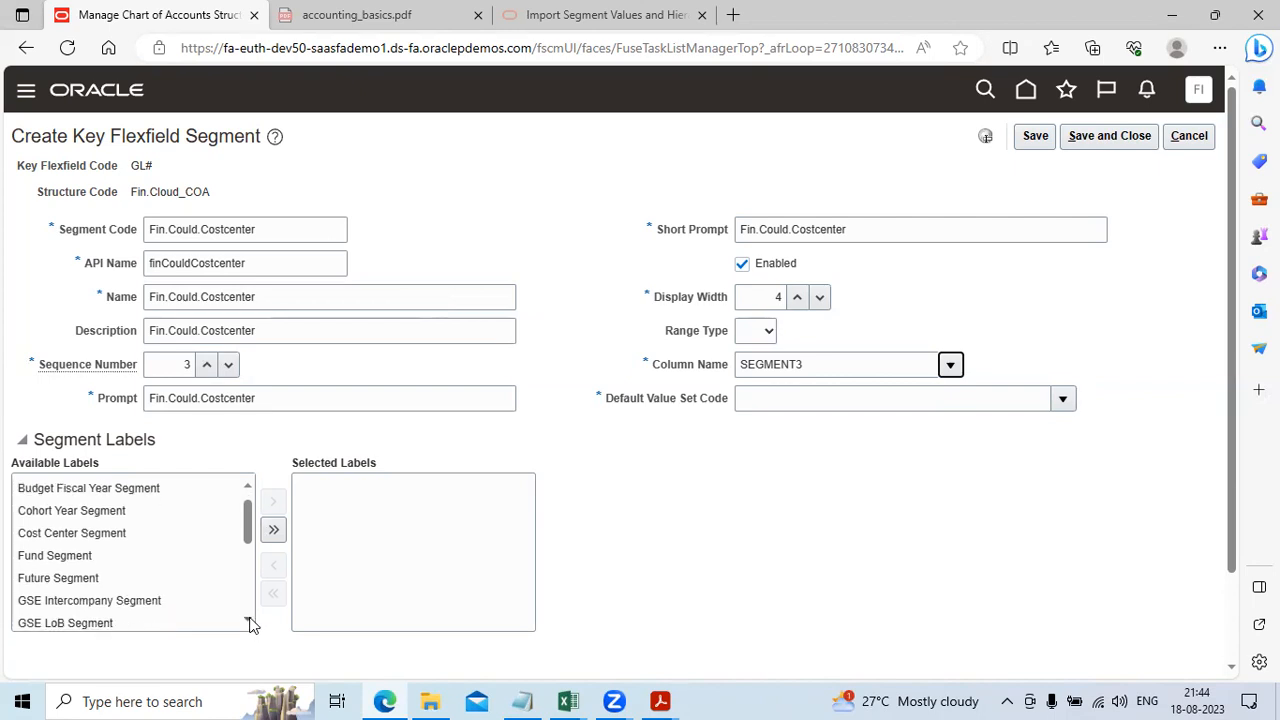
left_click(75, 537)
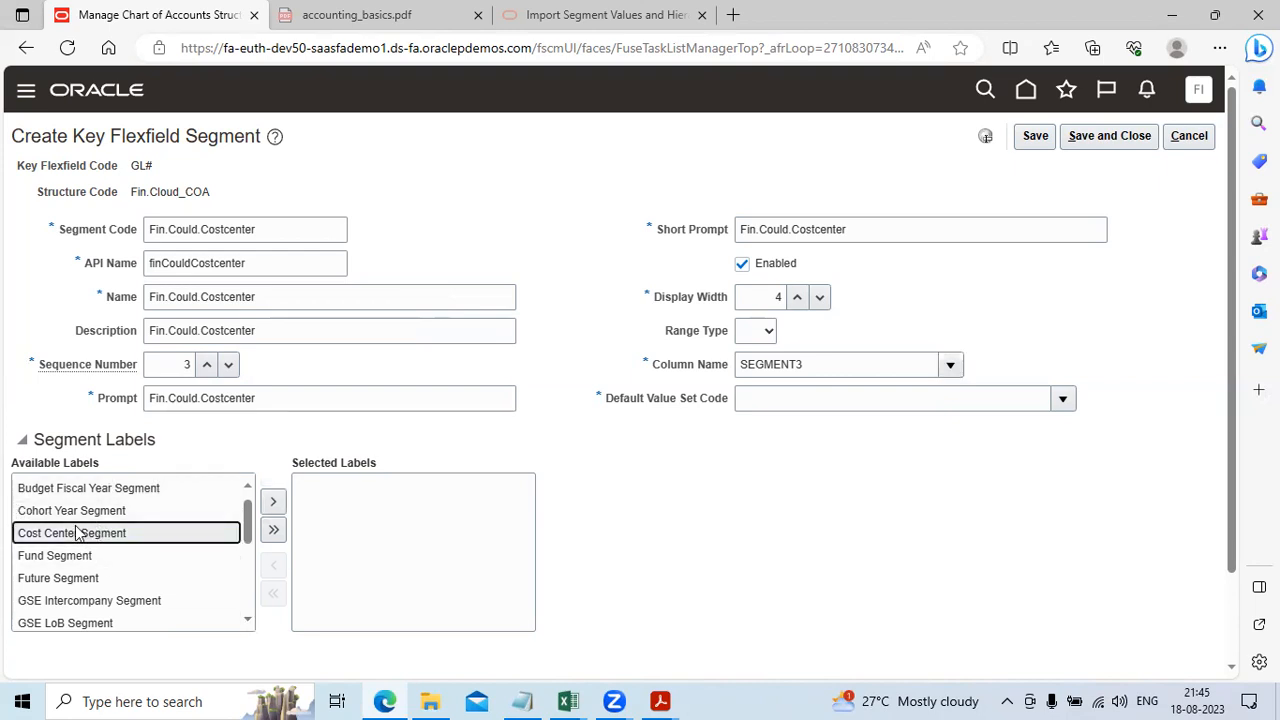
left_click(274, 505)
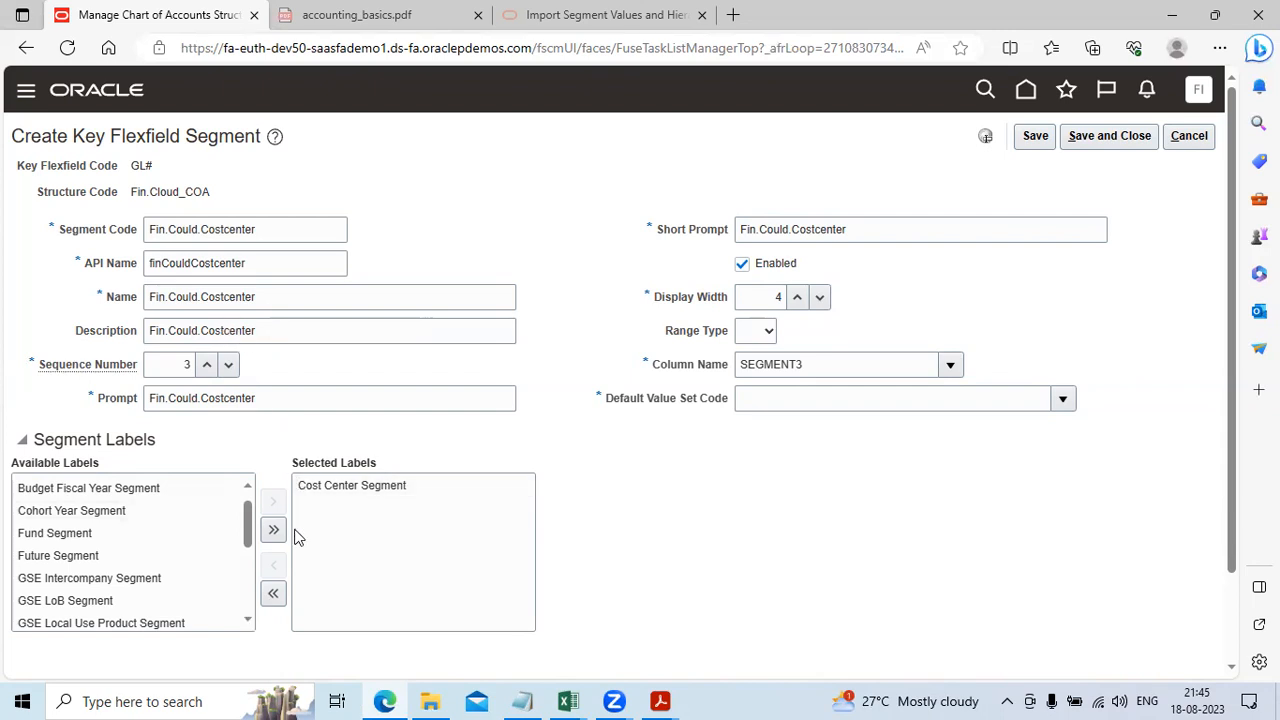
Step: Look through the remaining available segment labels, including the intercompany, management, natural account and balancing labels
left_click(246, 618)
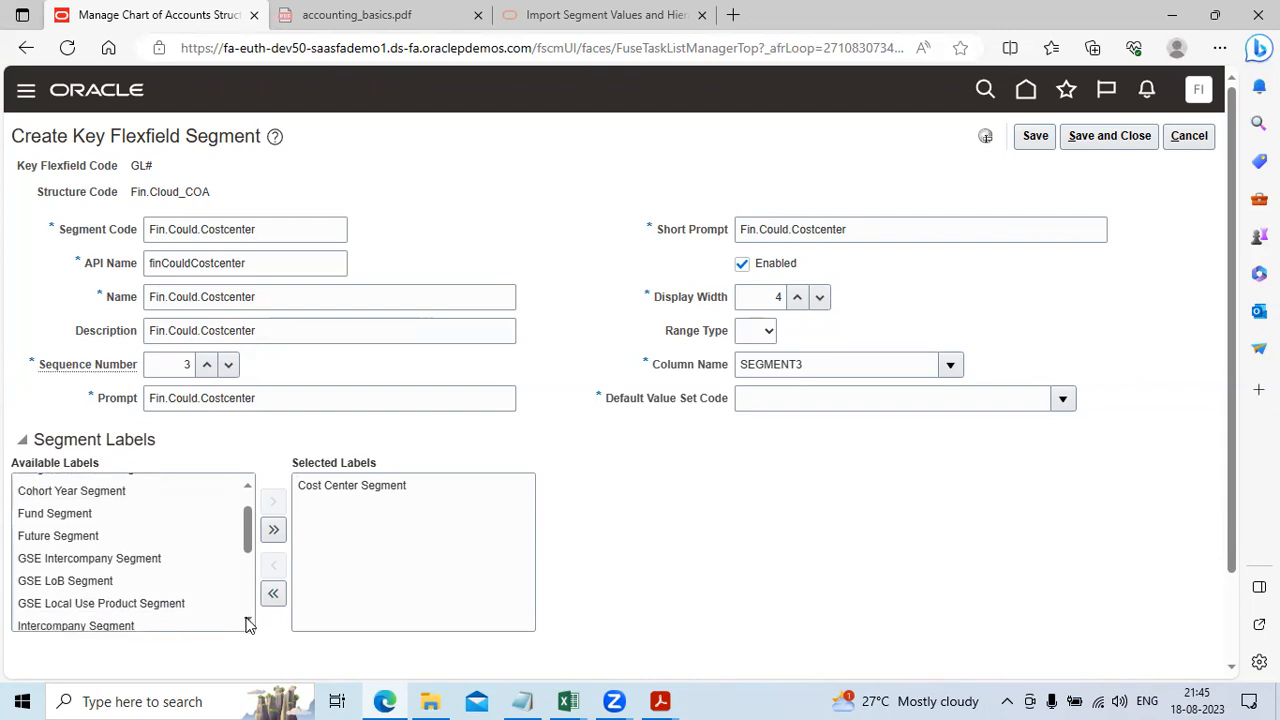
left_click(246, 618)
left_click(246, 618)
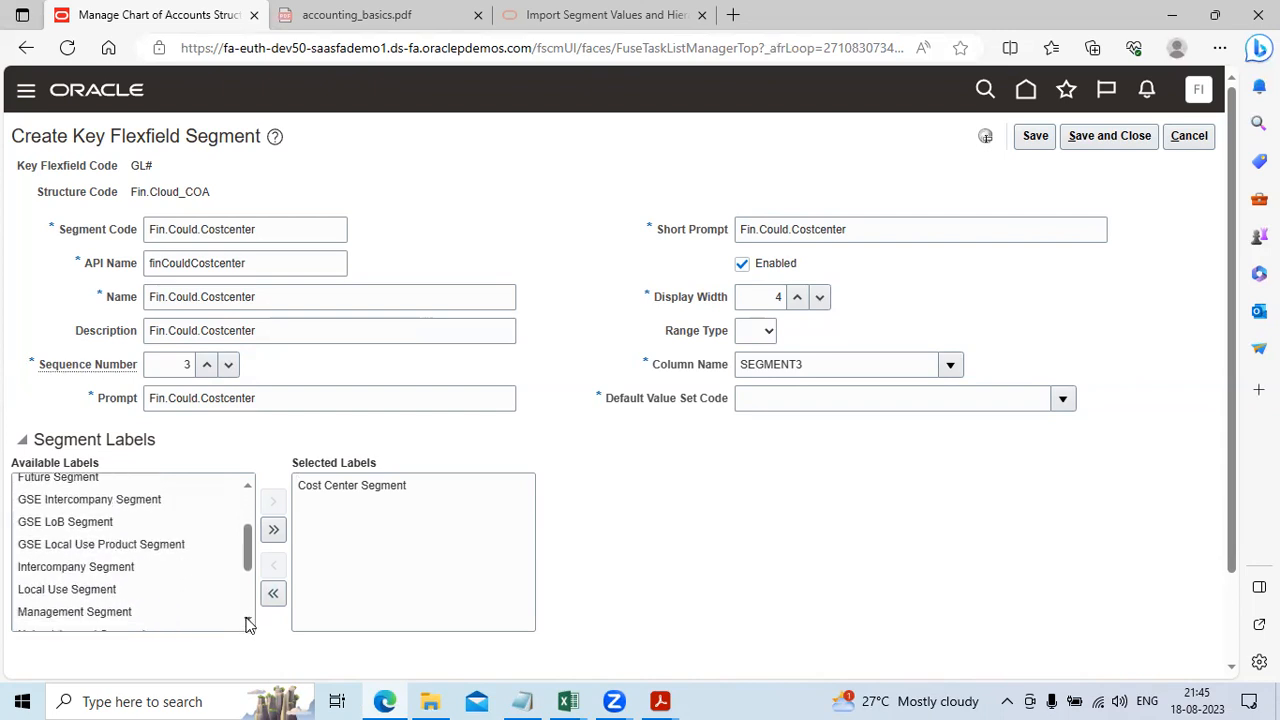
left_click(246, 618)
left_click(246, 618)
left_click(246, 618)
left_click(246, 618)
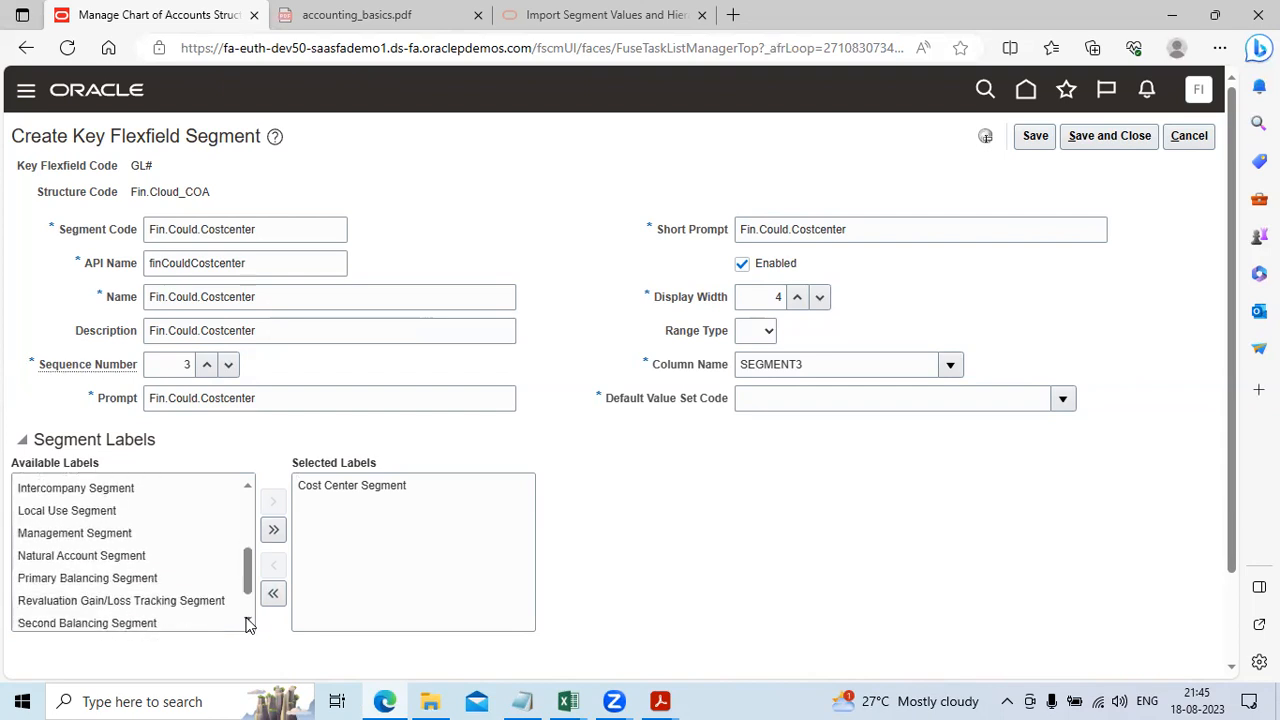
left_click(246, 618)
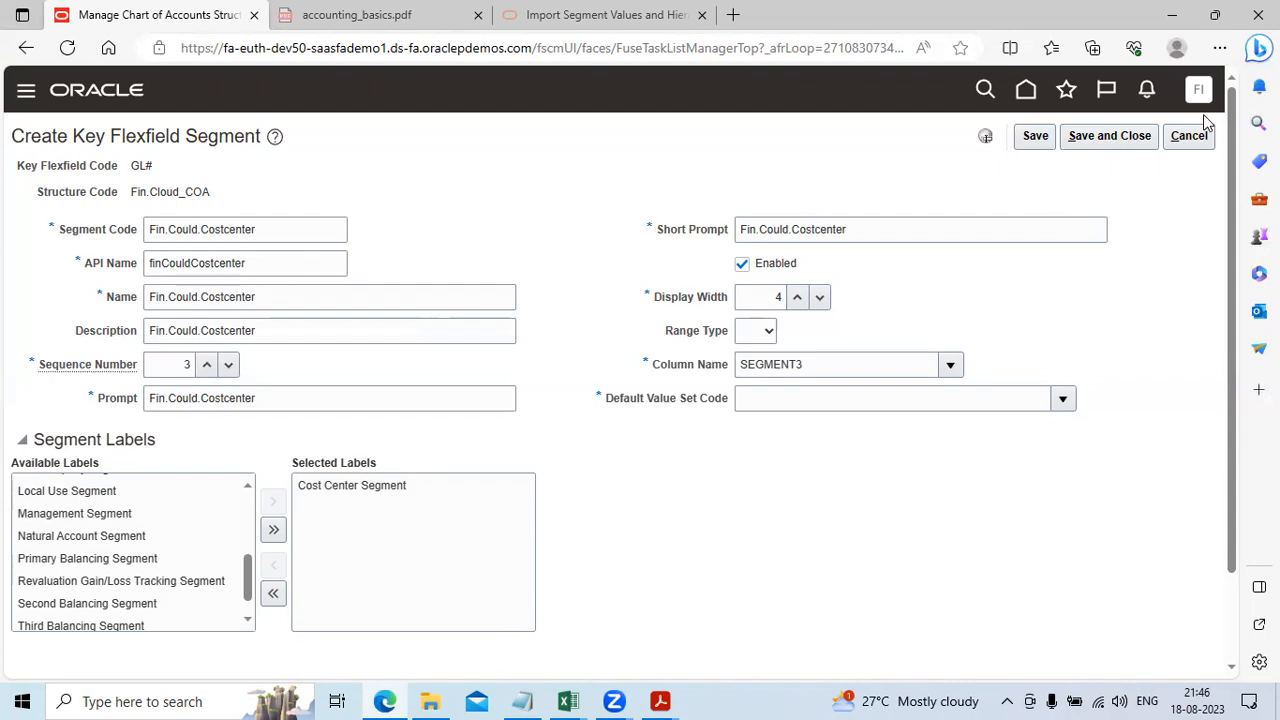
Step: Cancel the new cost center segment and the Fin.Cloud_COA structure form, returning to the list of key flexfield structures
left_click(1190, 146)
left_click(568, 700)
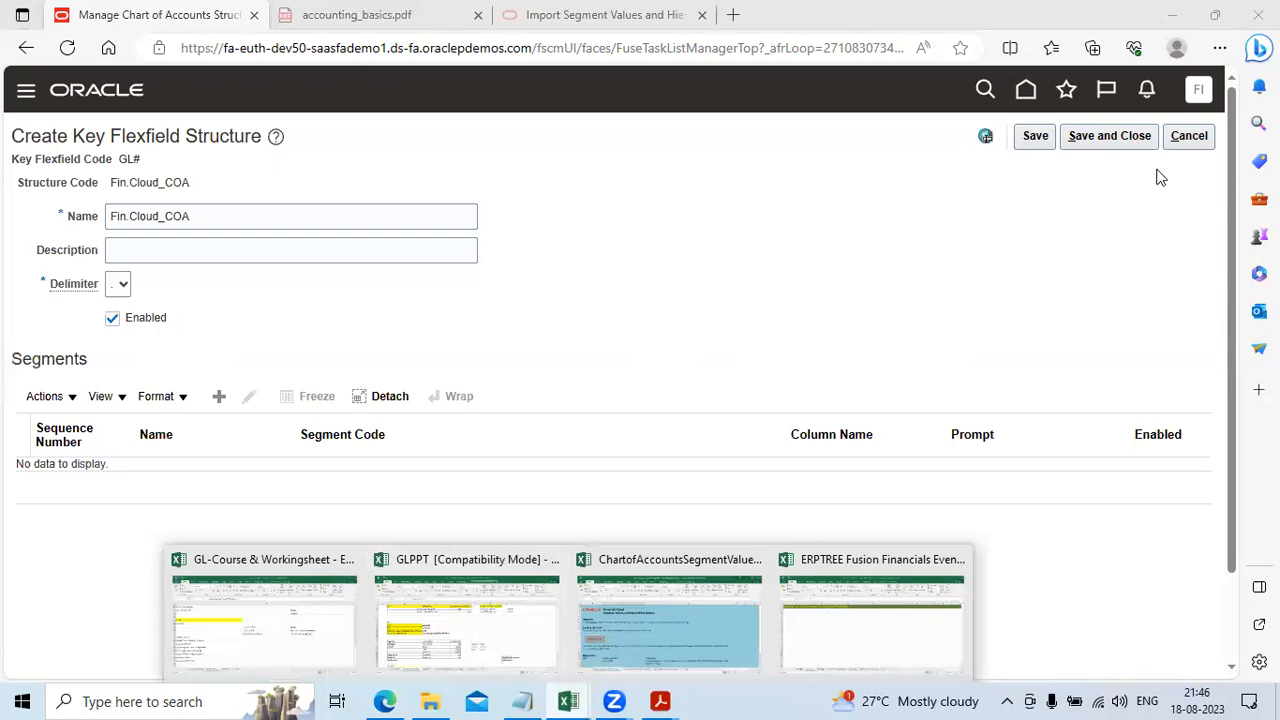
left_click(1201, 144)
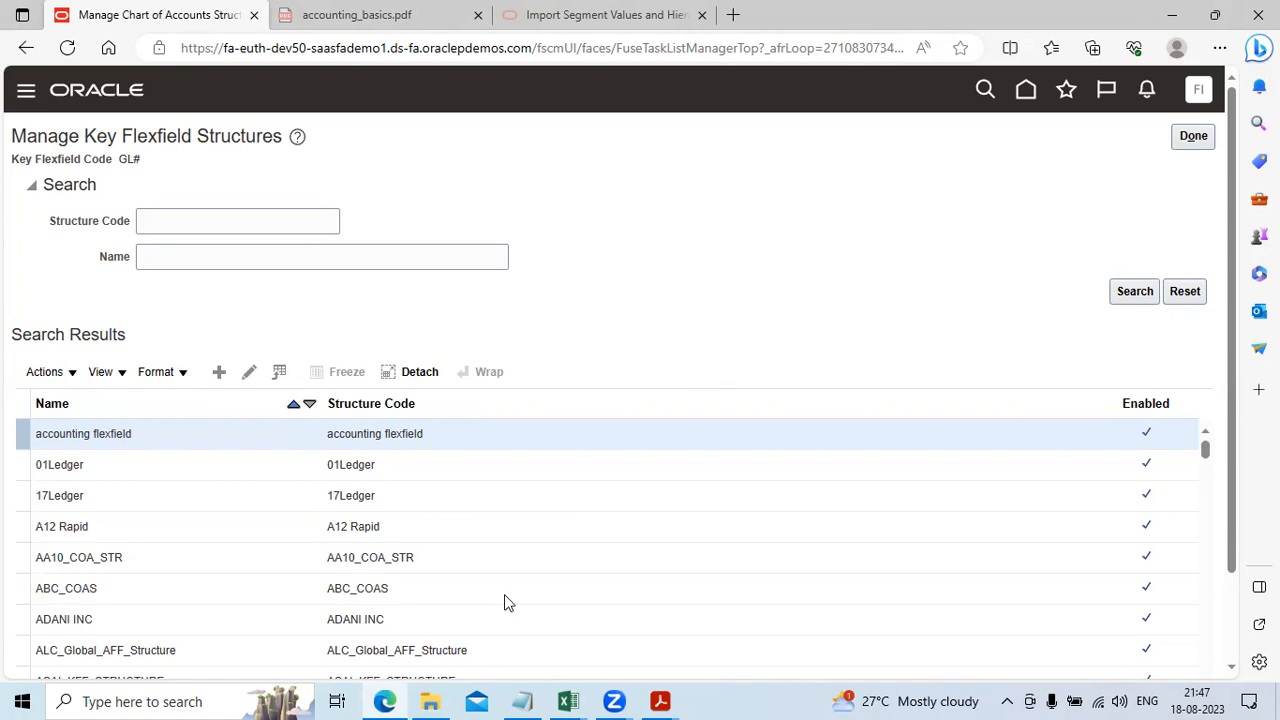
Step: Switch to the GLPPT workbook in Excel and examine the TATA Enterprise COA structure and its segment list on the COA Structure&Instances sheet
left_click(583, 700)
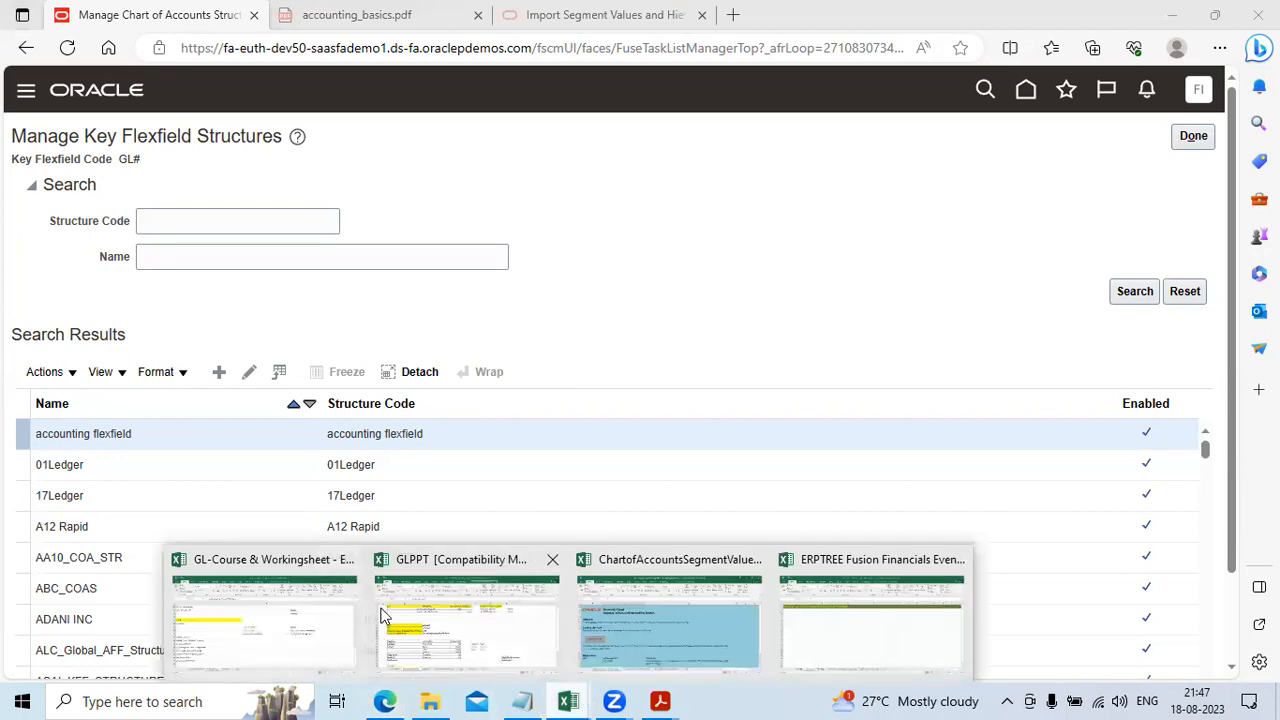
left_click(462, 657)
left_click(470, 648)
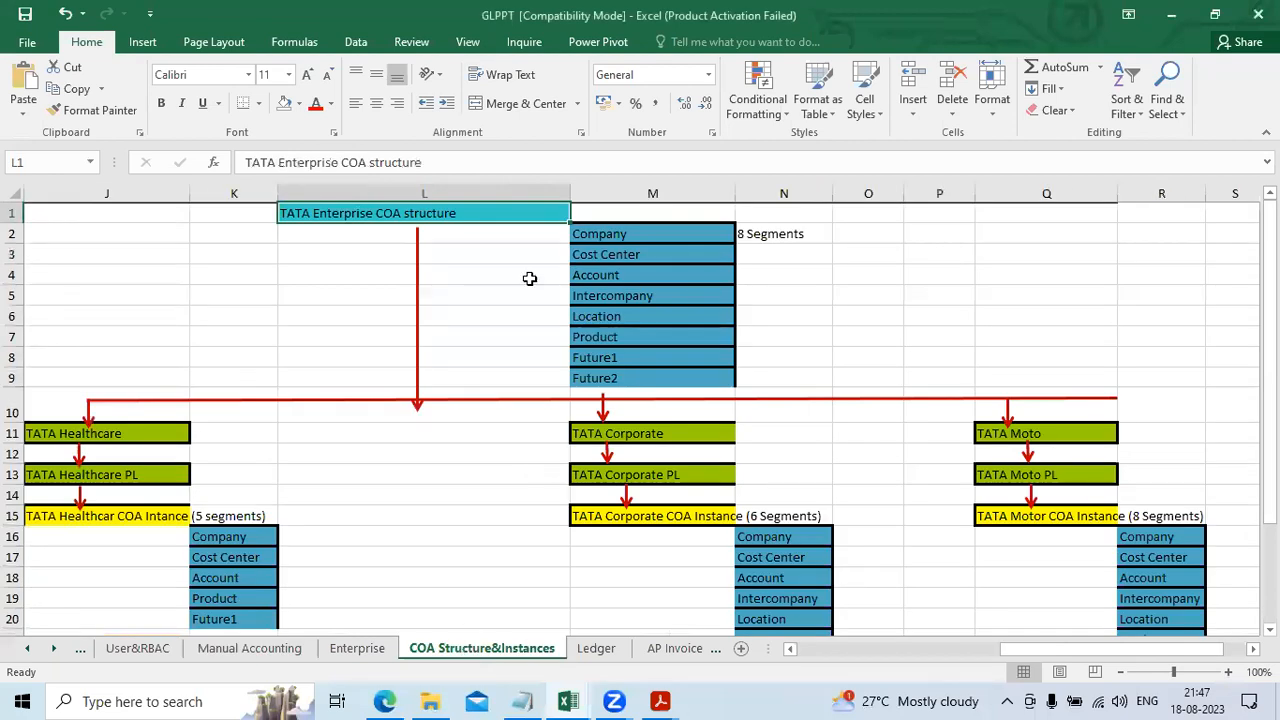
left_click(428, 262)
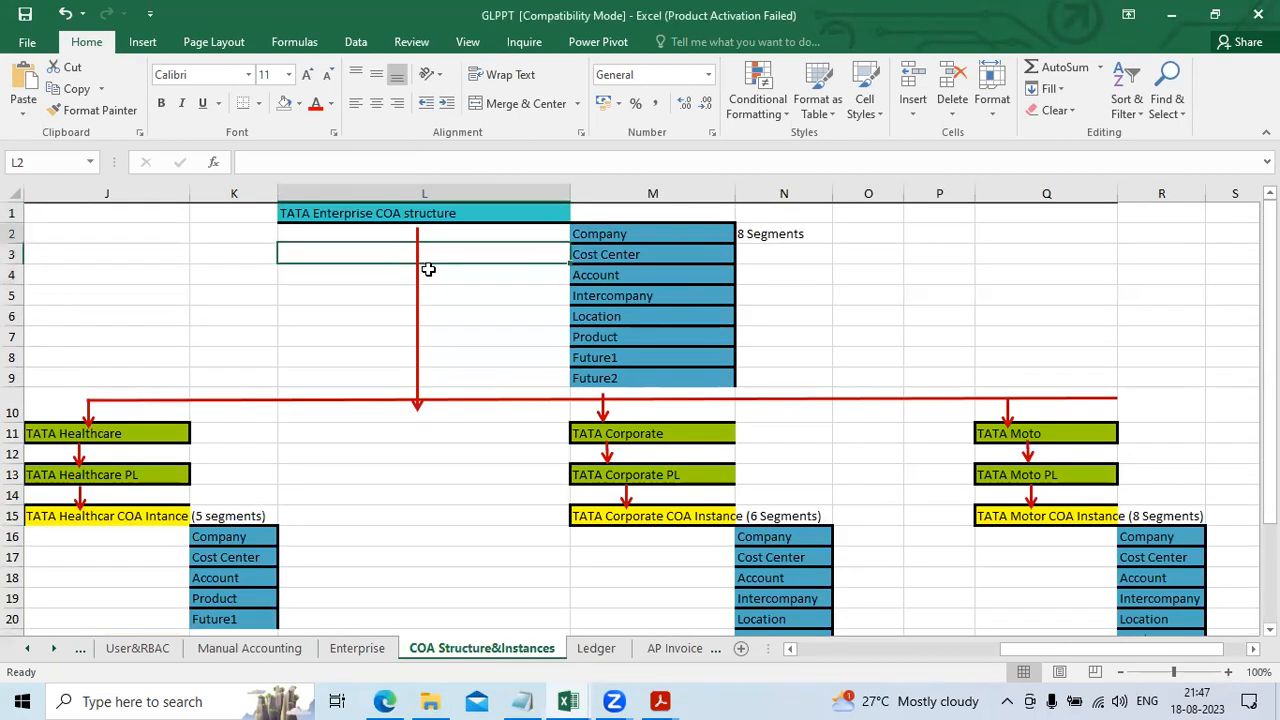
key("Up")
key("Right")
key("Left")
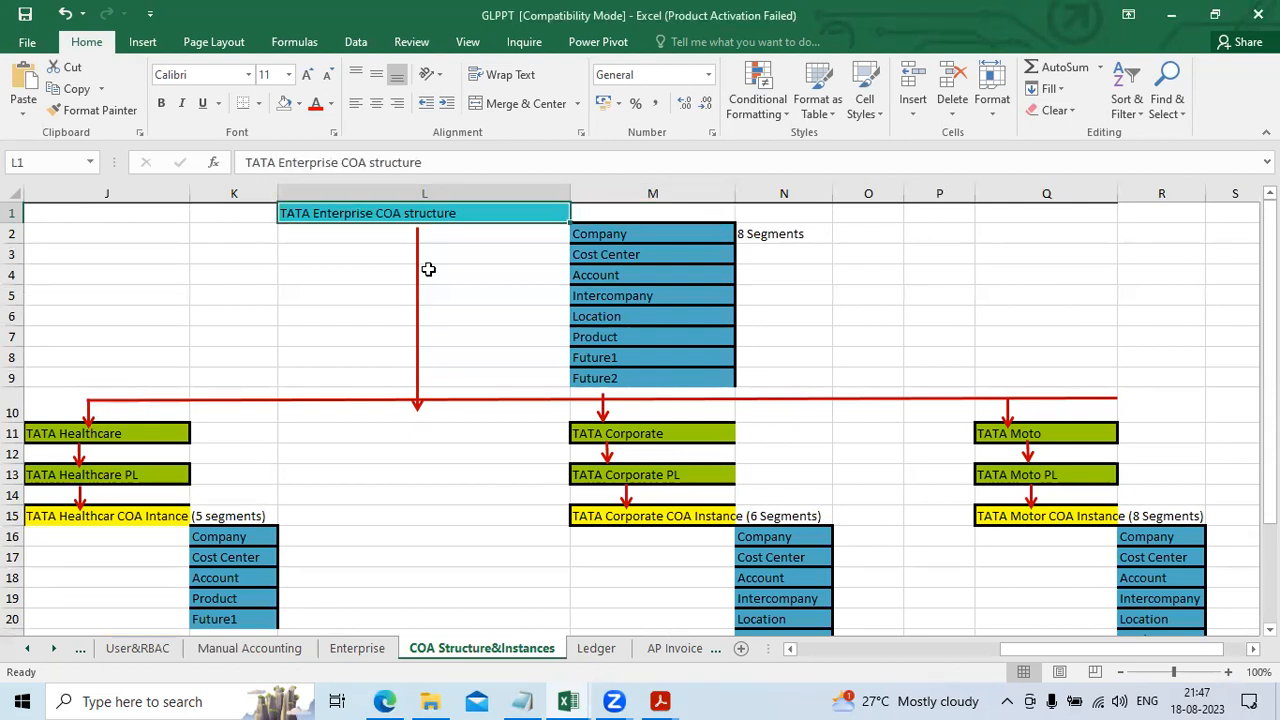
key("Down")
key("Up")
key("Right")
key("Down")
key("Down")
key("Down")
key("Down")
key("Down")
key("Down")
key("Down")
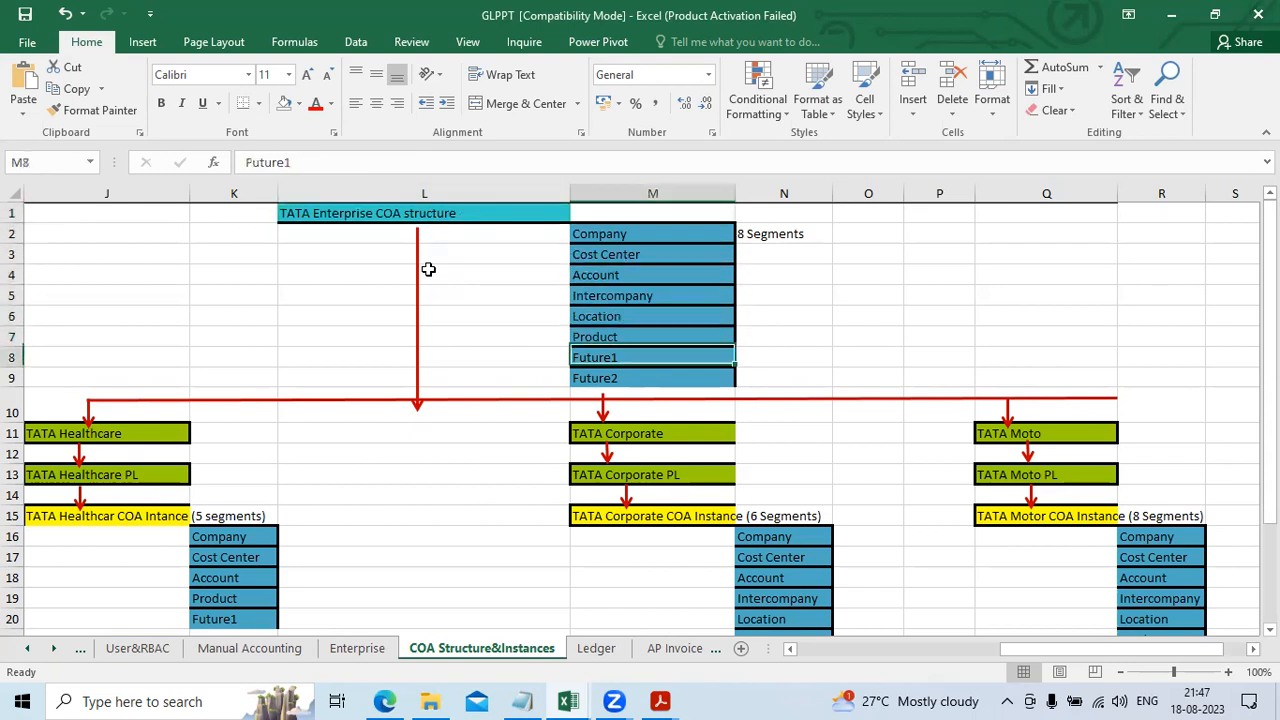
key("Up")
key("Left")
key("Up")
key("Up")
key("Up")
key("Up")
key("Up")
key("Up")
key("Down")
Step: Trace the branches from the enterprise structure to TATA Healthcare, TATA Corporate and TATA Moto
key("Down")
key("Down")
key("Down")
key("Down")
key("Down")
key("Down")
key("Down")
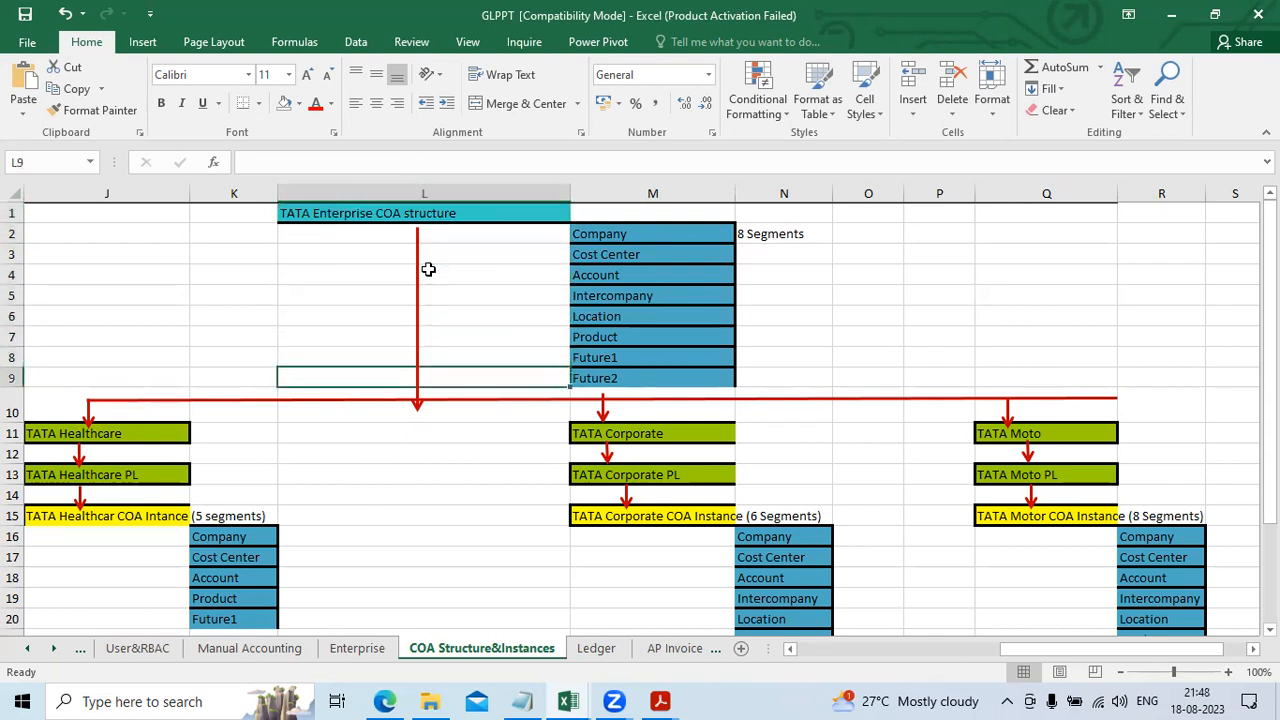
key("Left")
key("Left")
key("Down")
key("Down")
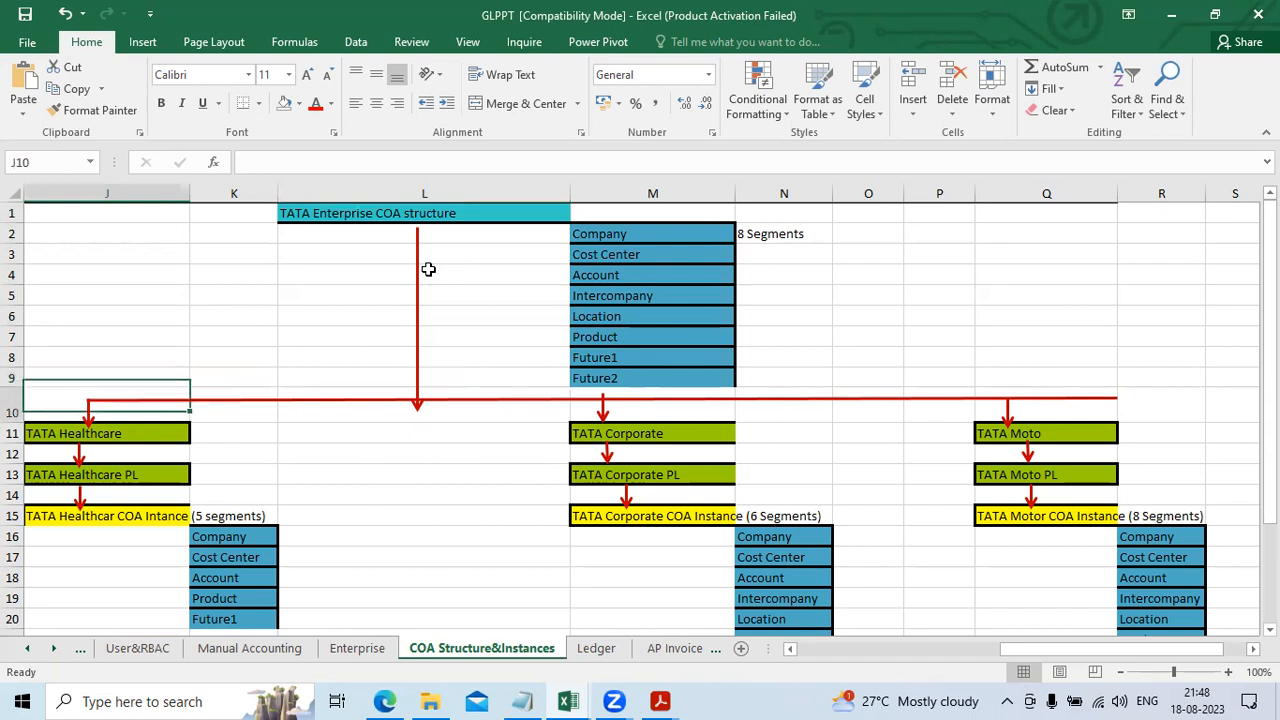
key("Right")
key("Right")
key("Right")
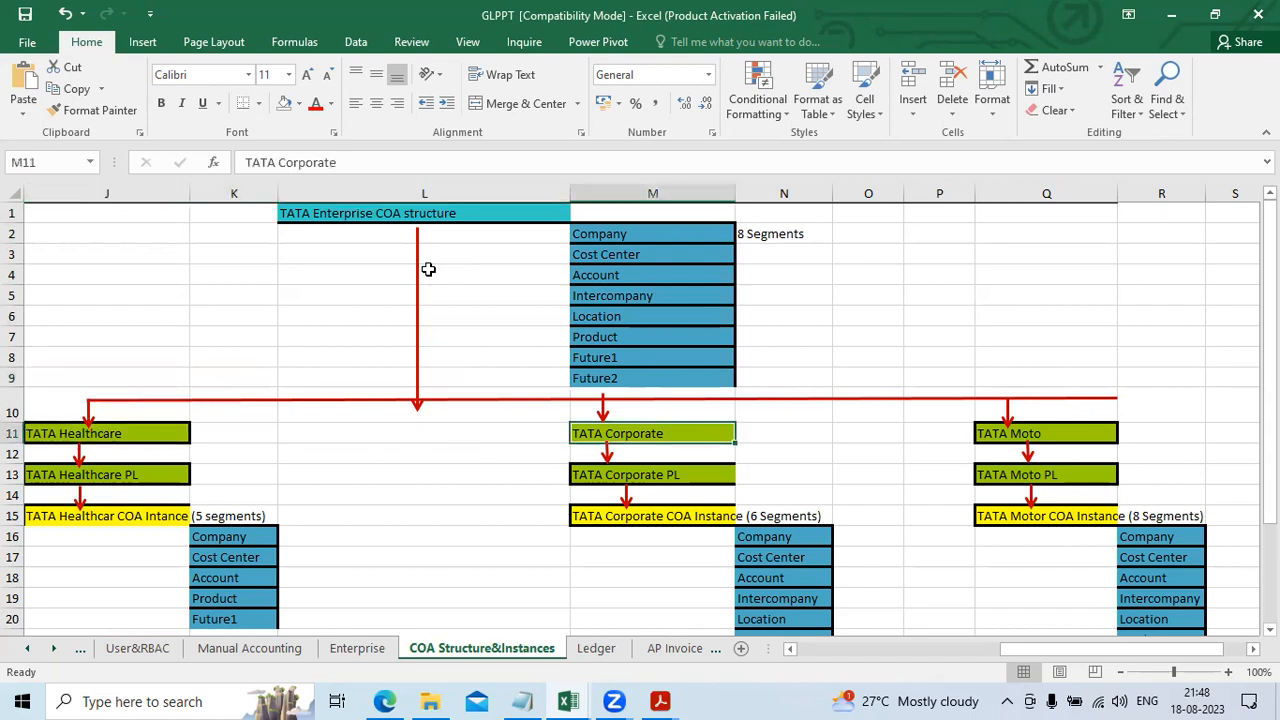
key("Right")
key("Right")
key("Right")
key("Right")
key("Left")
key("Left")
key("Left")
key("Left")
key("Left")
key("Left")
key("Left")
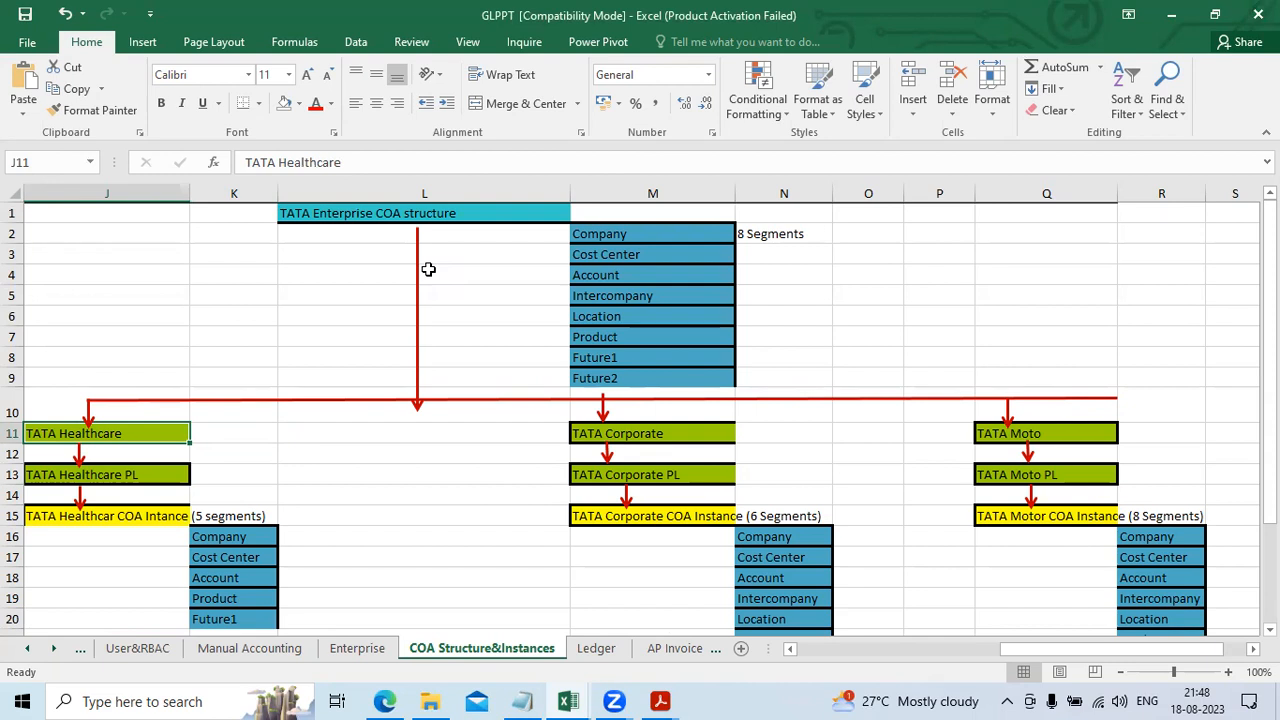
Step: Examine the TATA Healthcare branch down to its COA instance and the segments that instance uses
key("Down")
key("Down")
key("Down")
key("Down")
key("Down")
key("Down")
key("Down")
key("Down")
key("Down")
key("Down")
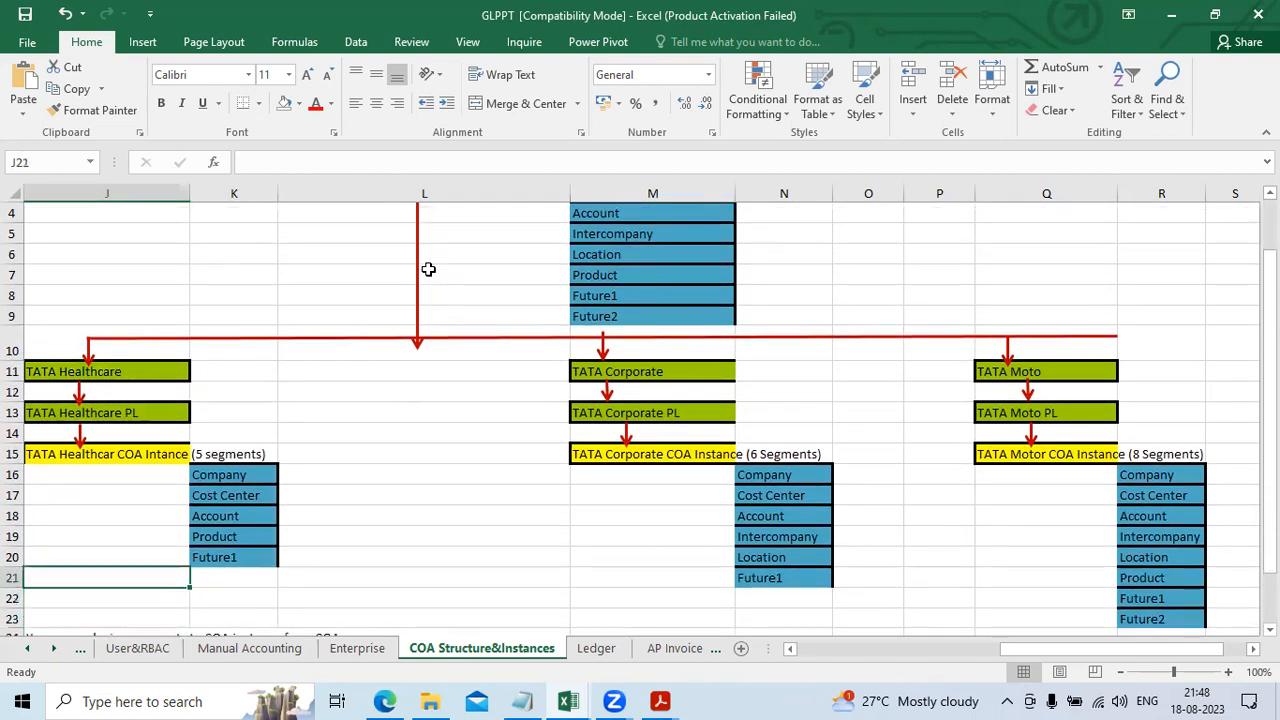
key("Up")
key("Up")
key("Up")
key("Up")
key("Up")
key("Up")
key("Up")
key("Up")
key("Up")
key("Down")
key("Down")
key("Down")
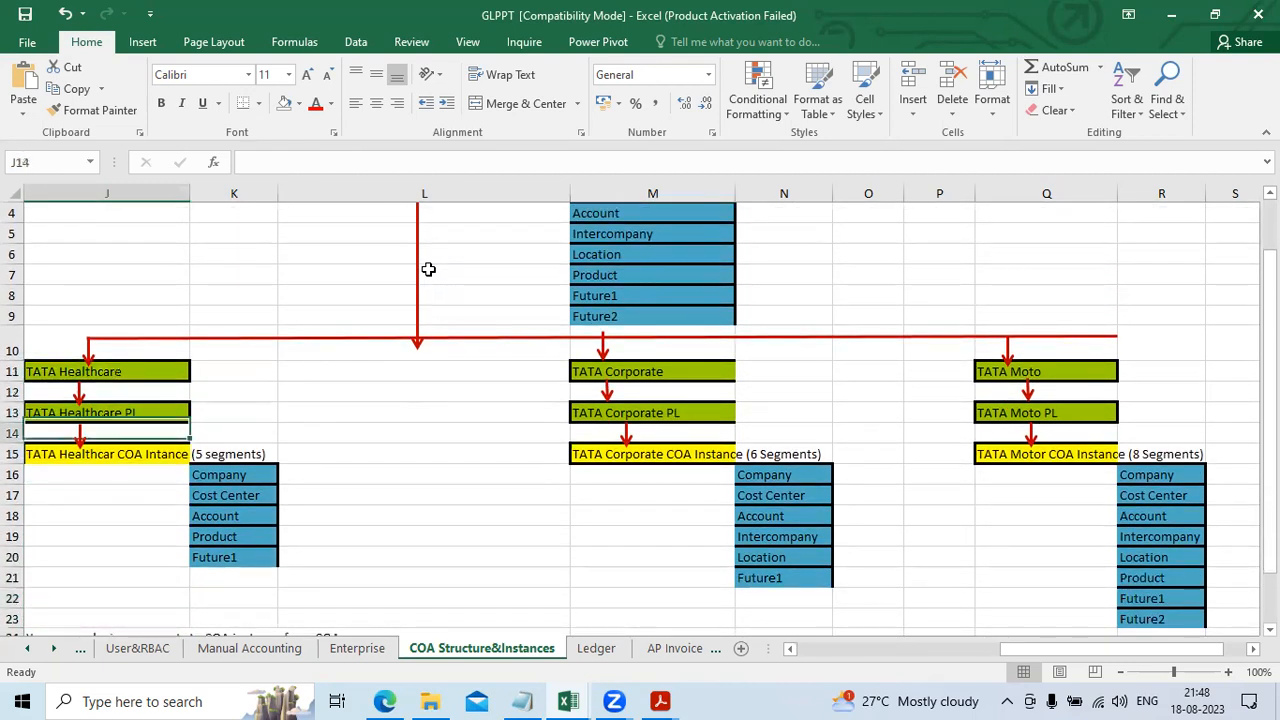
key("Right")
key("Down")
key("Down")
key("Down")
key("Down")
key("Down")
key("Down")
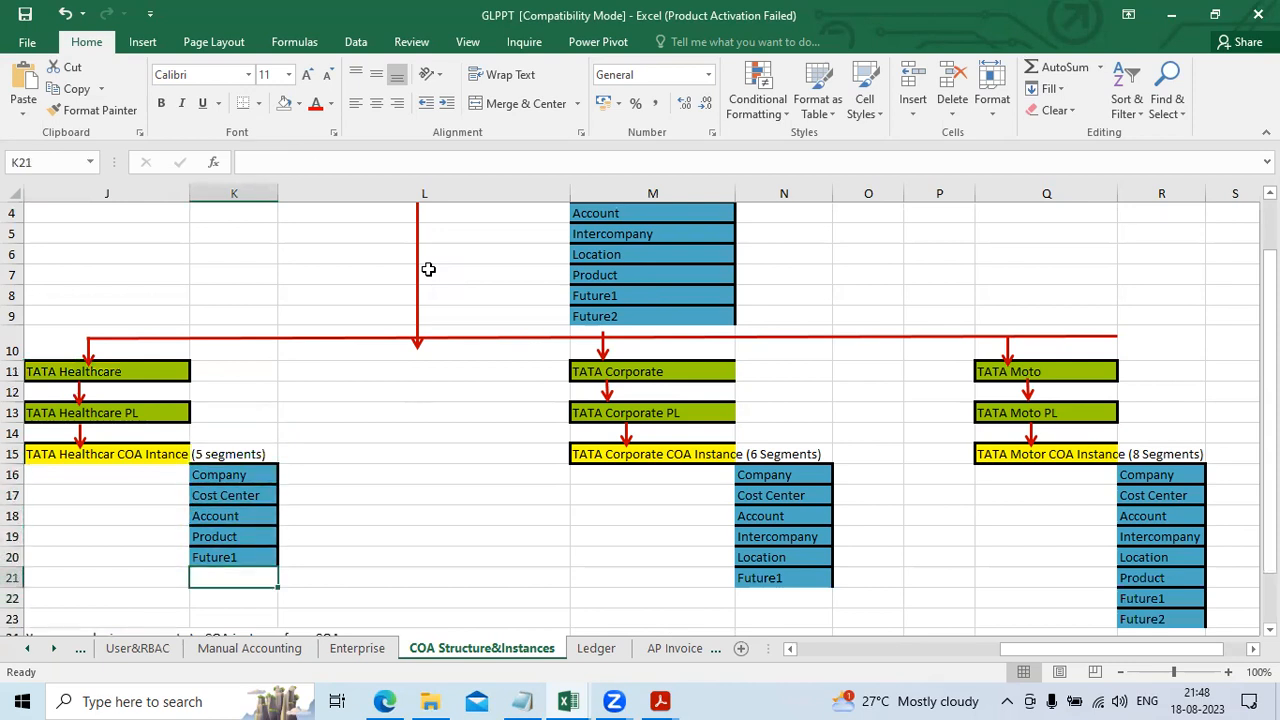
Step: Compare the segments of the TATA Corporate COA instance with those of the TATA Motor COA instance
key("Right")
key("Right")
key("Up")
key("Up")
key("Up")
key("Up")
key("Up")
key("Up")
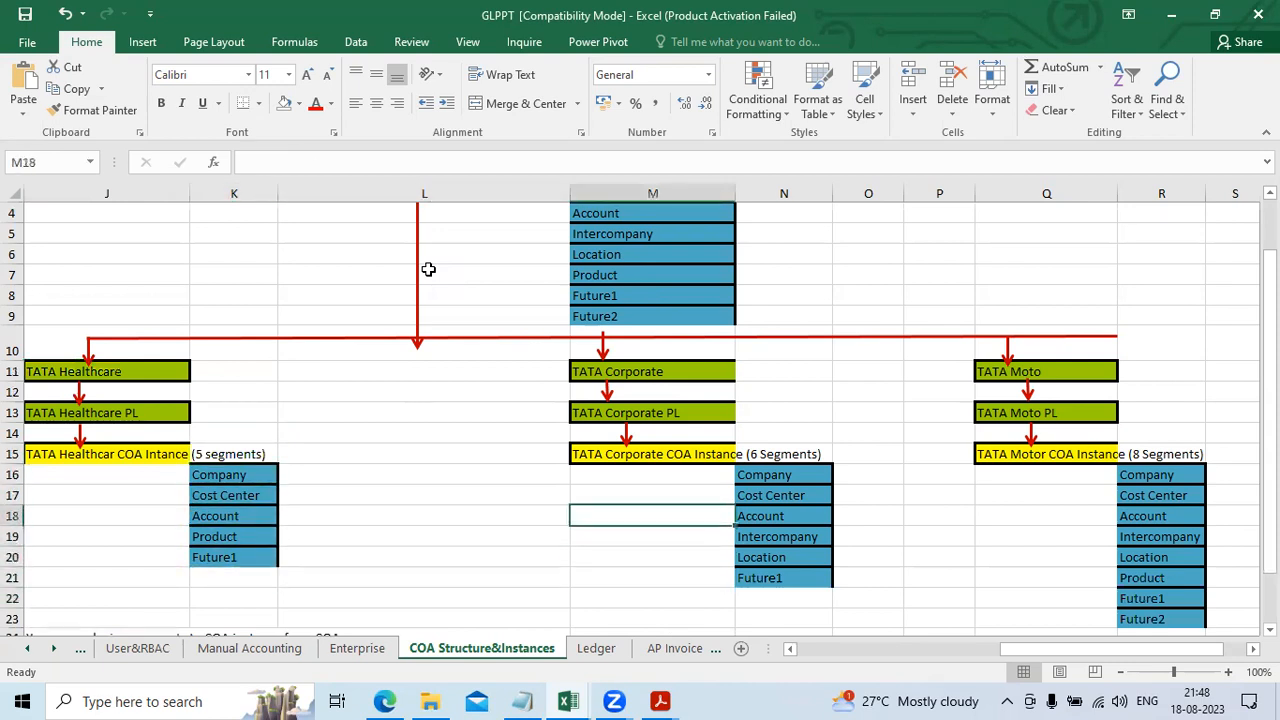
key("Up")
key("Right")
key("Down")
key("Down")
key("Down")
key("Down")
key("Down")
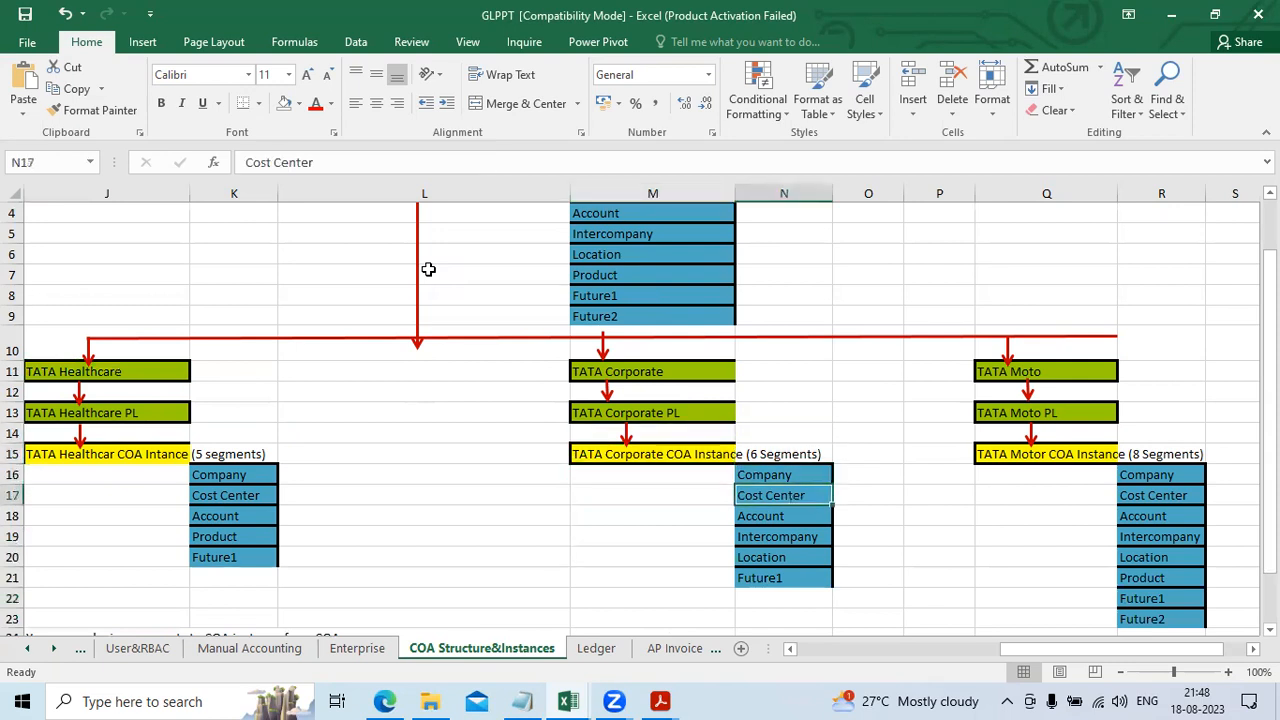
key("Down")
key("Down")
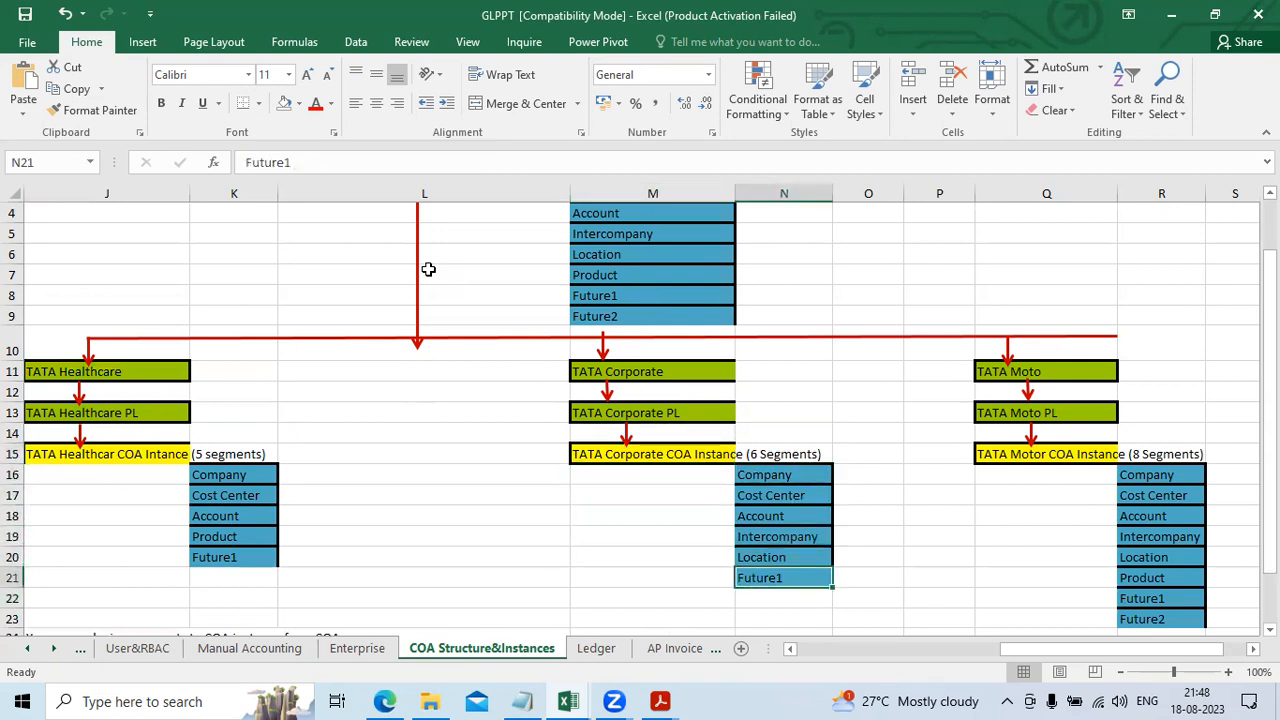
key("Right")
key("Right")
key("Right")
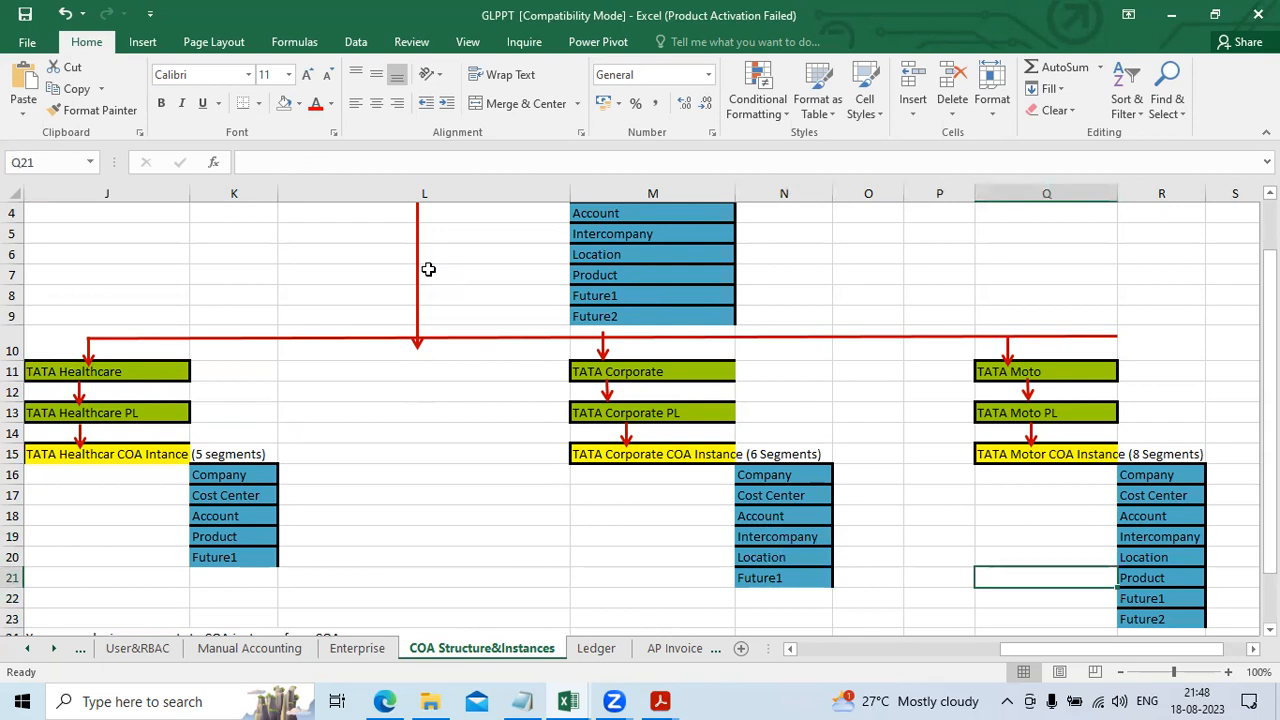
key("Up")
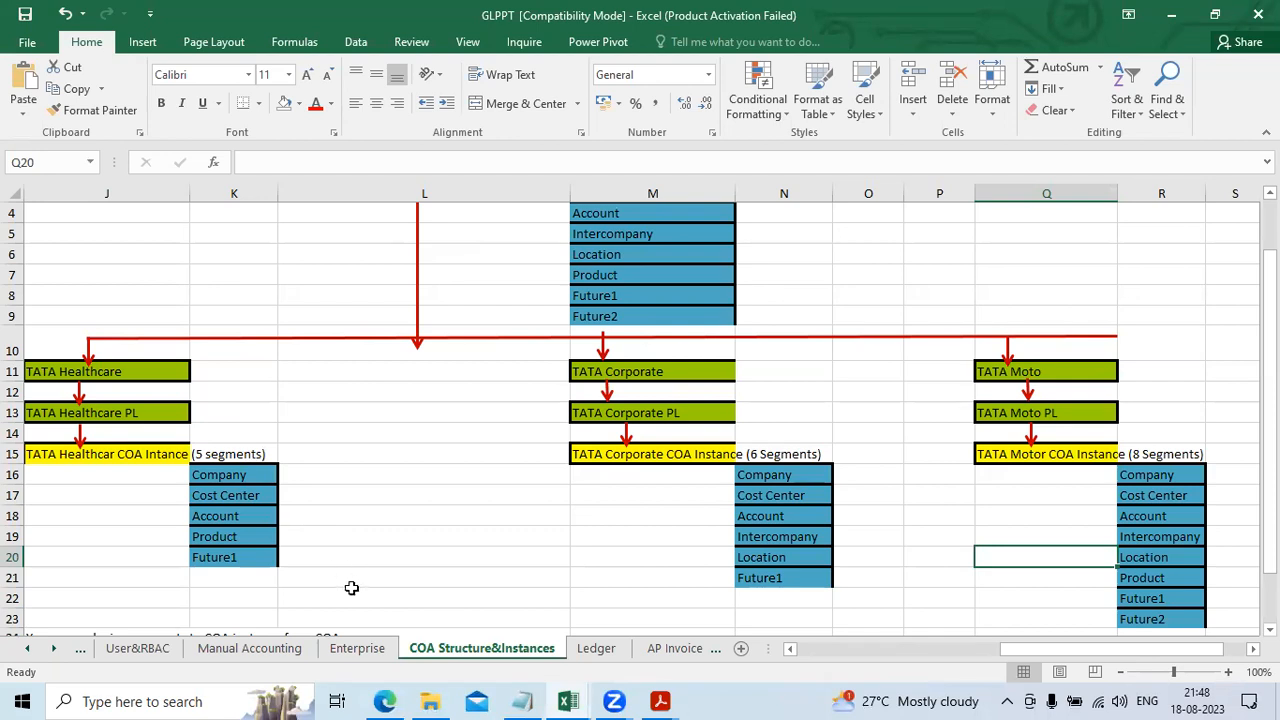
Step: Review the TATA enterprise structure diagram on the Enterprise sheet and return to the COA Structure&Instances sheet
left_click(374, 655)
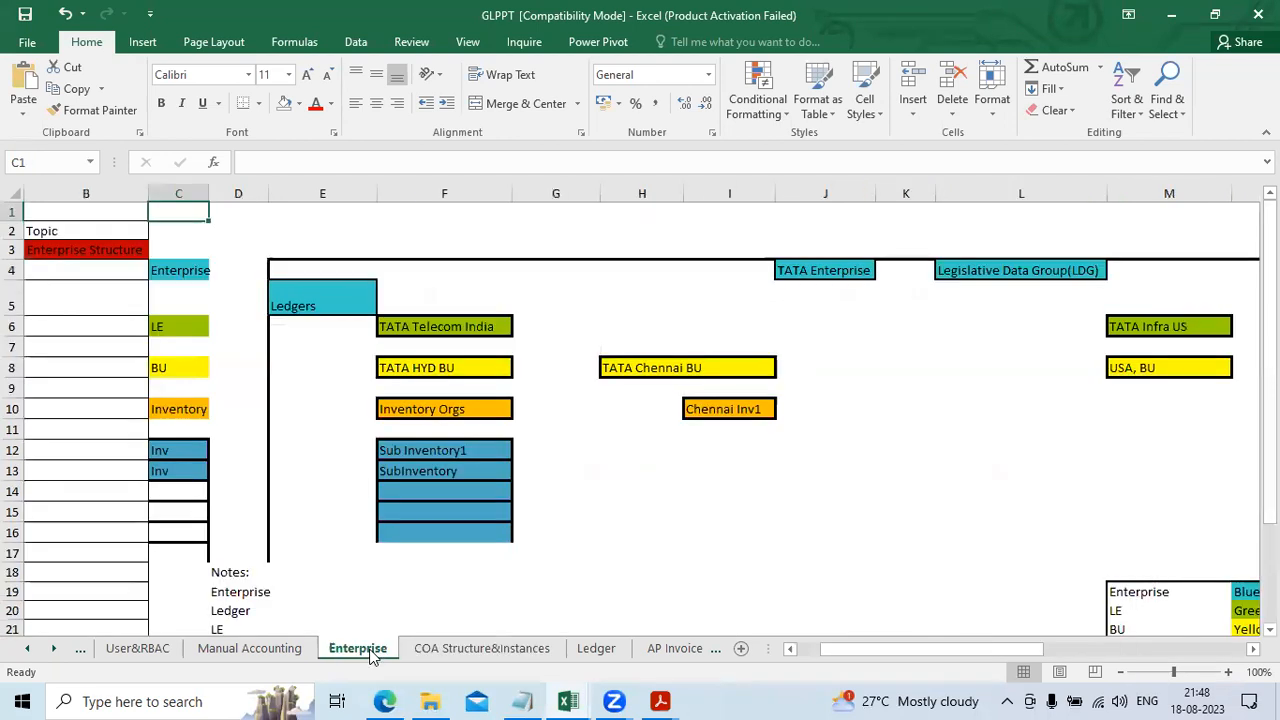
left_click(545, 363)
key("Up")
key("Up")
key("Up")
key("Up")
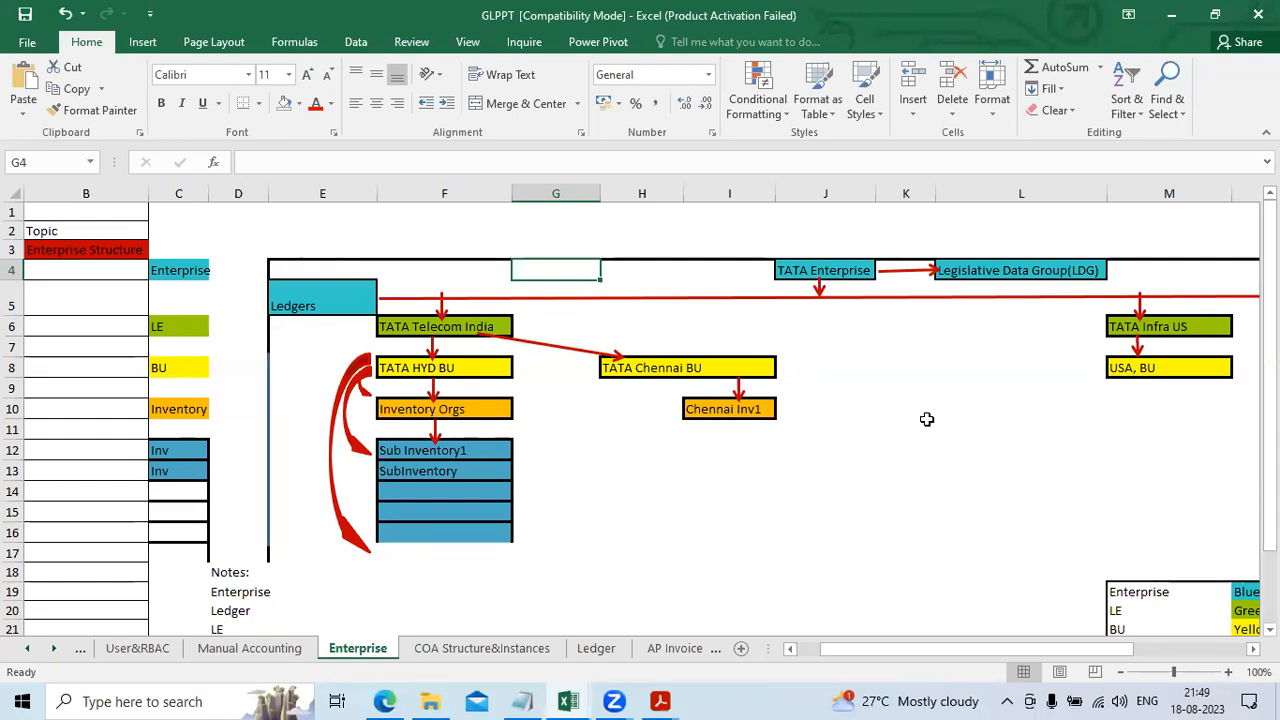
left_click(490, 648)
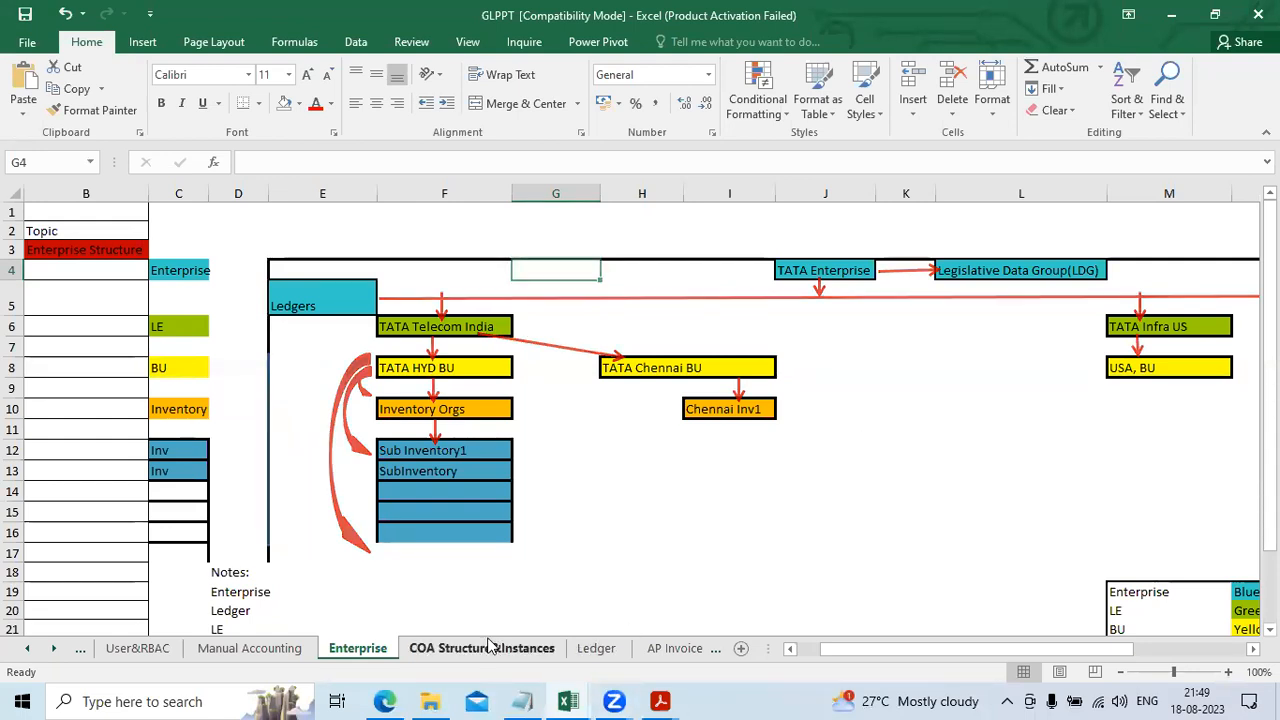
left_click(607, 498)
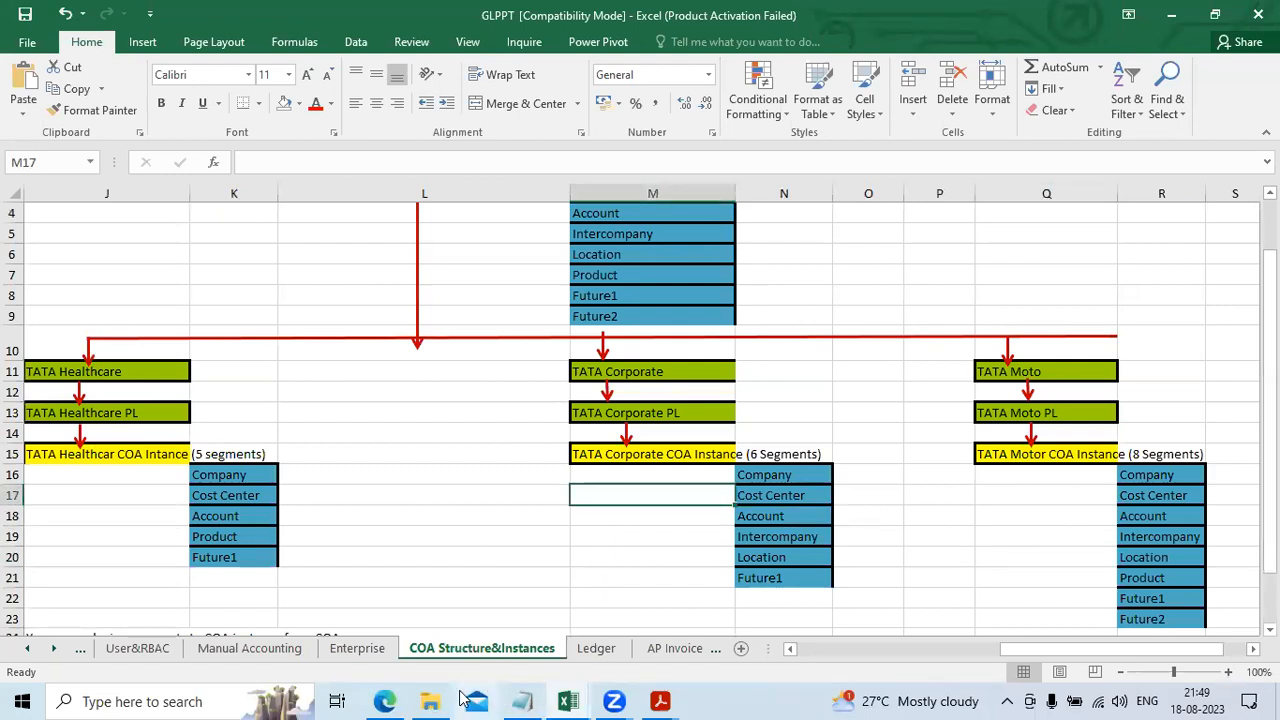
Step: Switch to the screen sharing meeting window in Zoom
left_click(614, 700)
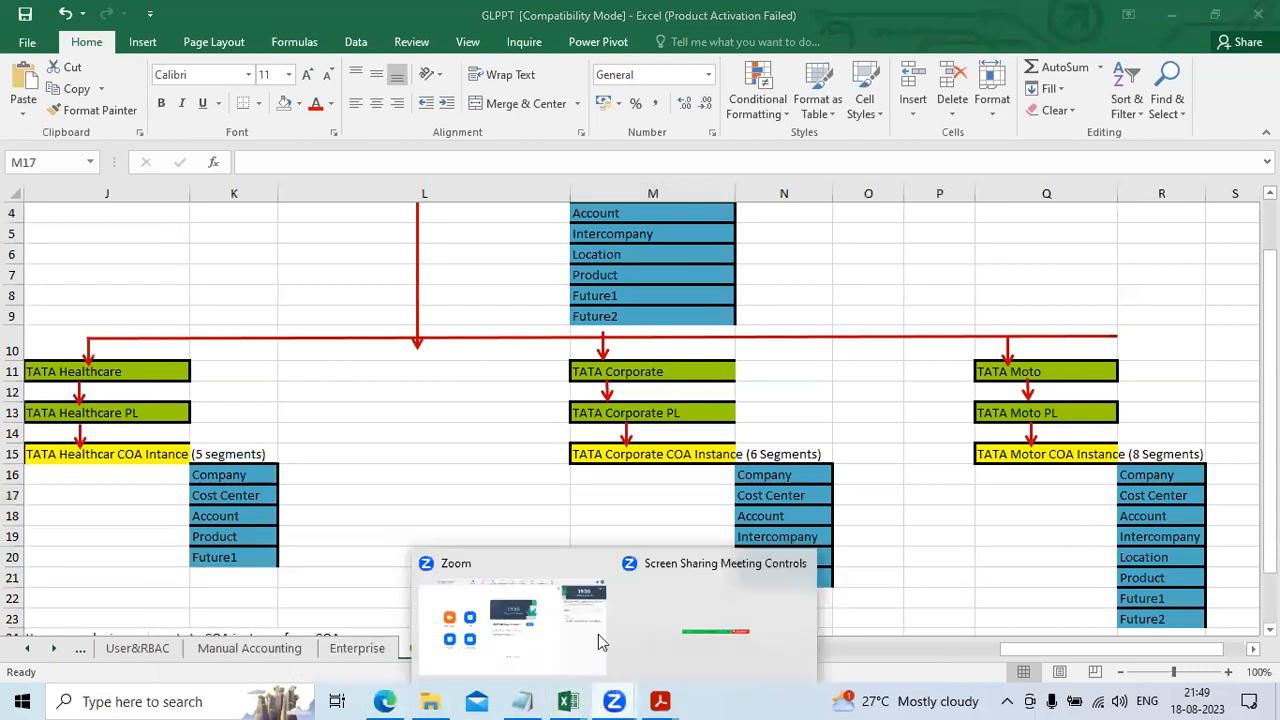
left_click(683, 634)
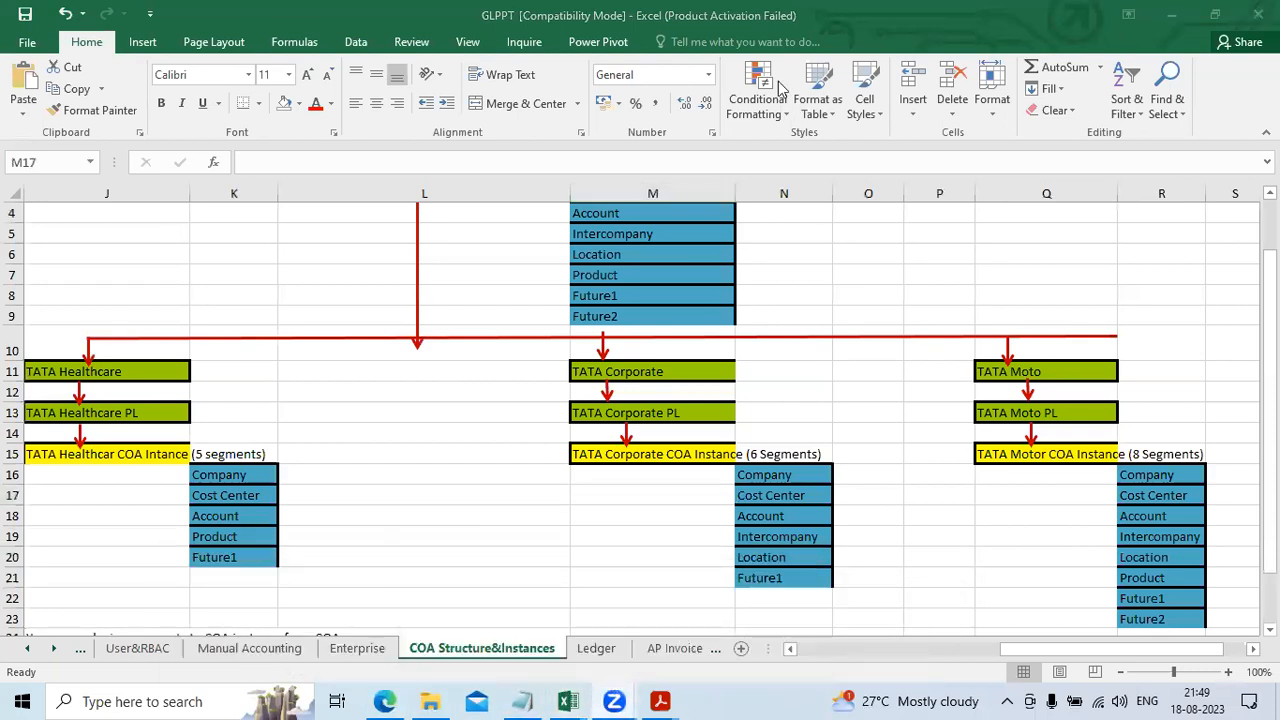